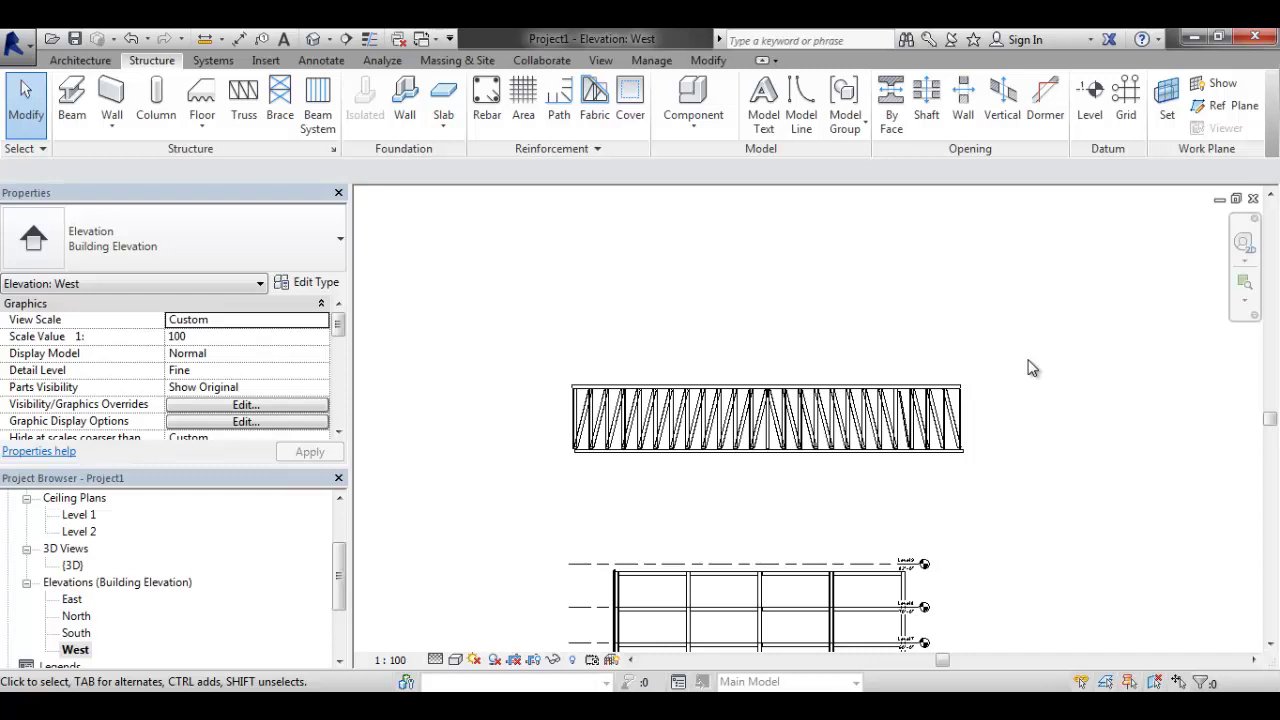
Start a new family and browse to the English_I folder inside Family Templates
scroll(848, 318, down, 3)
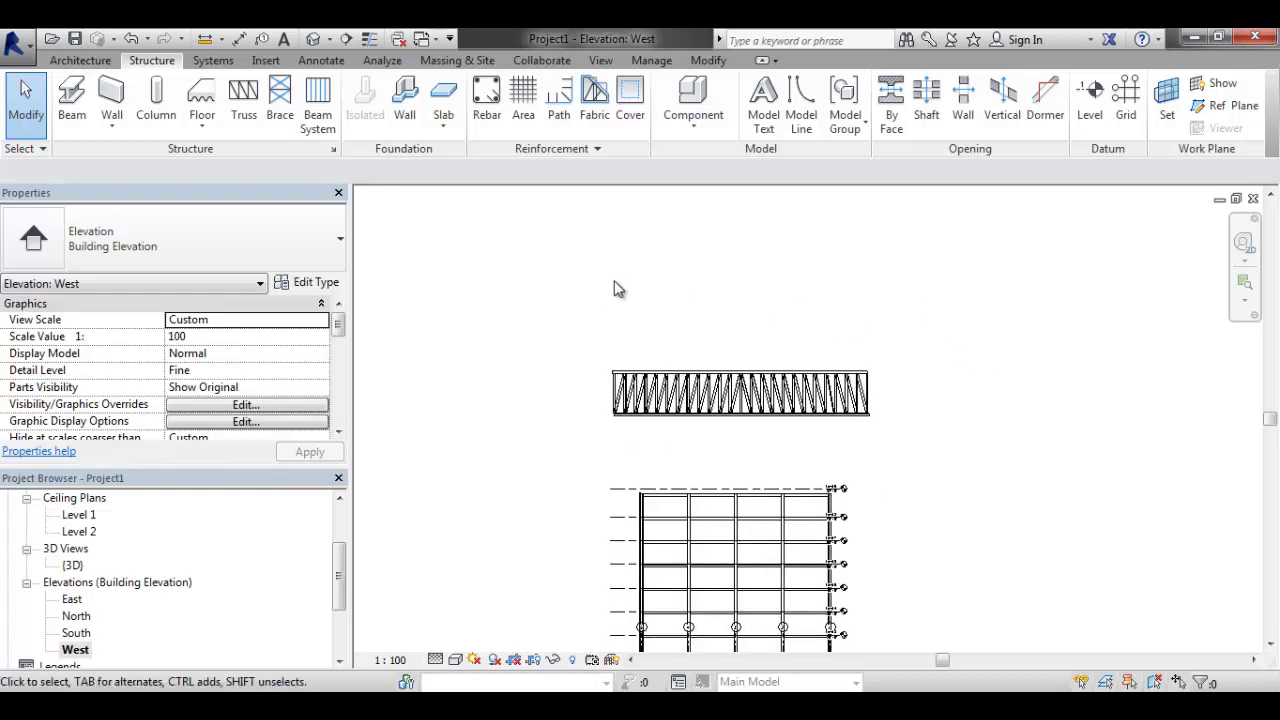
click(17, 43)
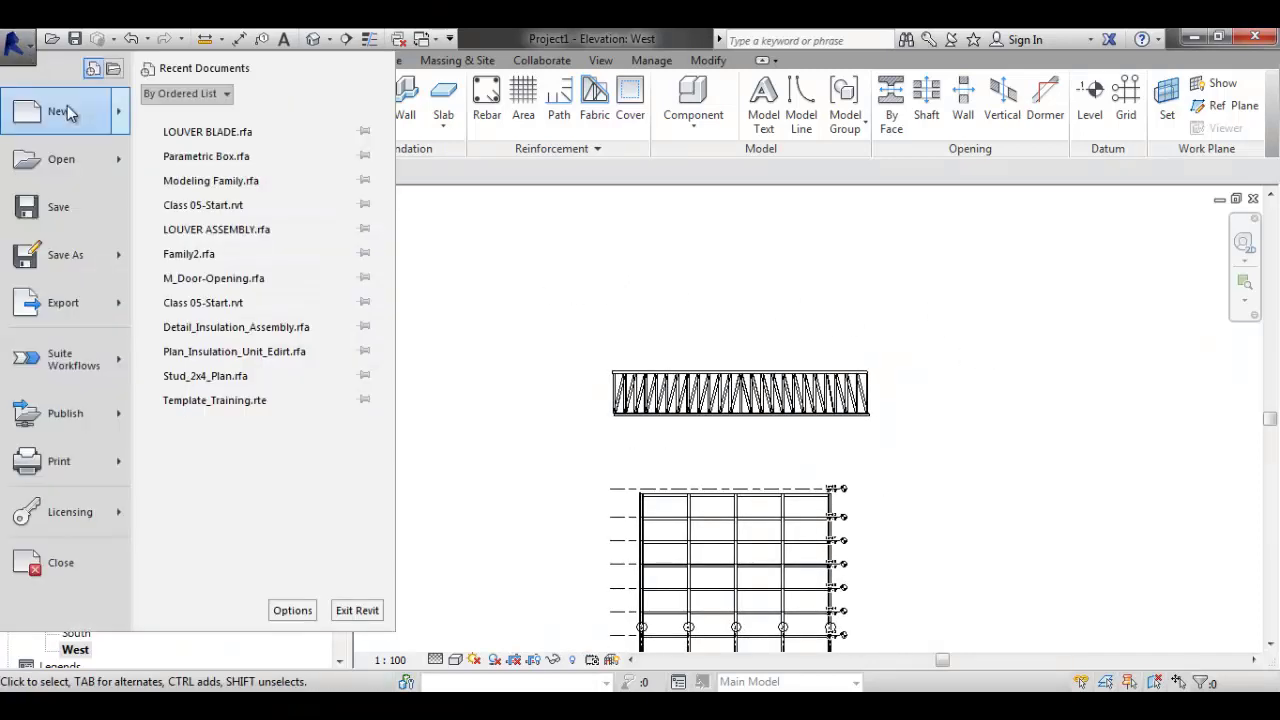
mouse_move(72, 112)
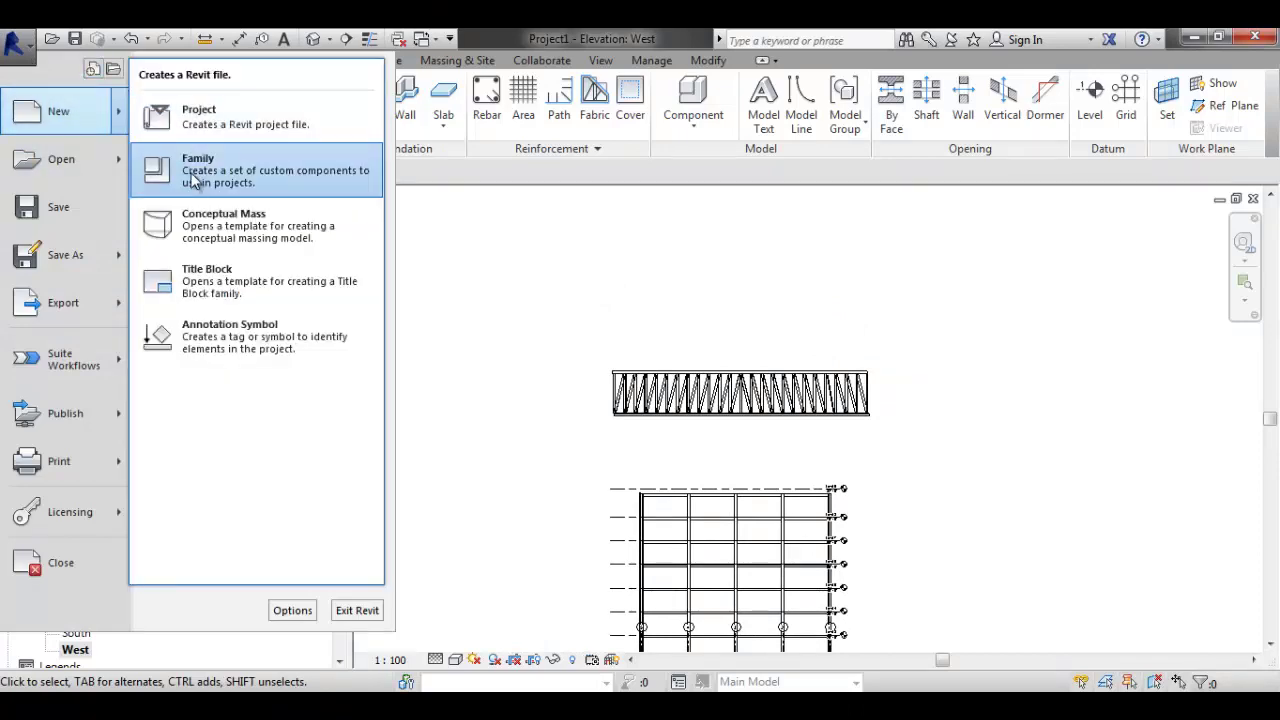
click(193, 178)
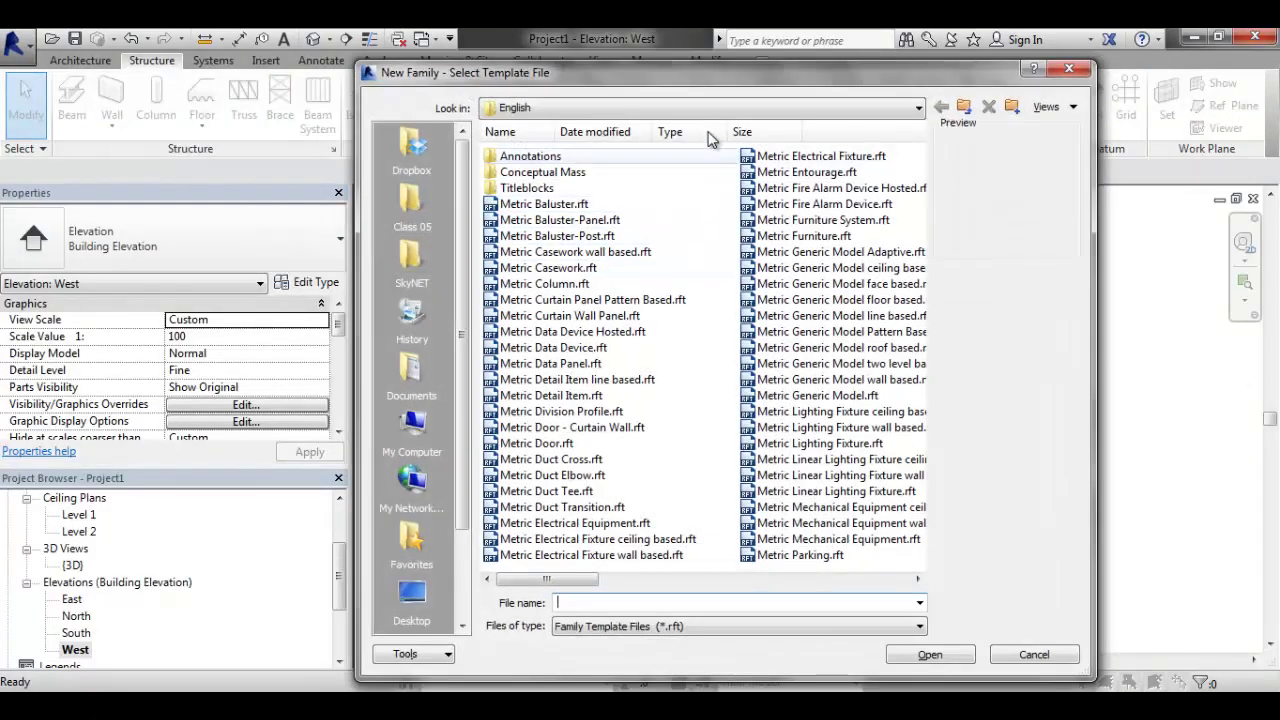
click(706, 110)
click(588, 218)
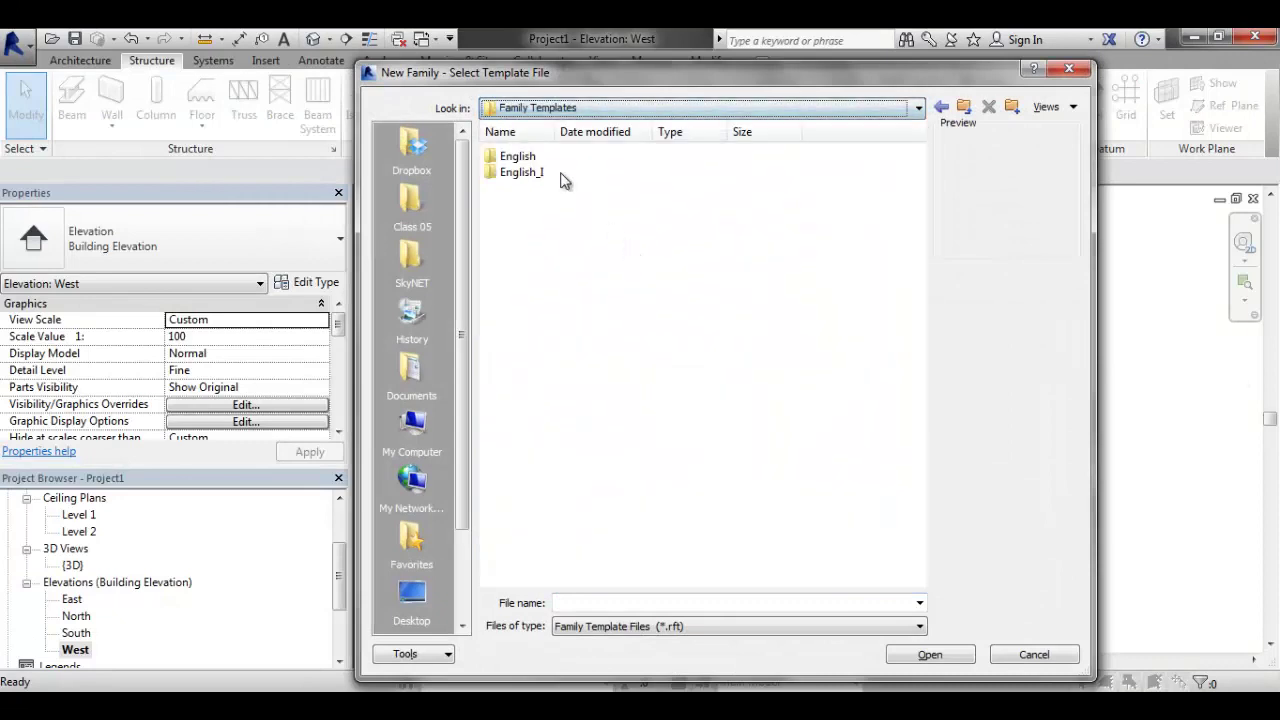
click(563, 180)
click(563, 180)
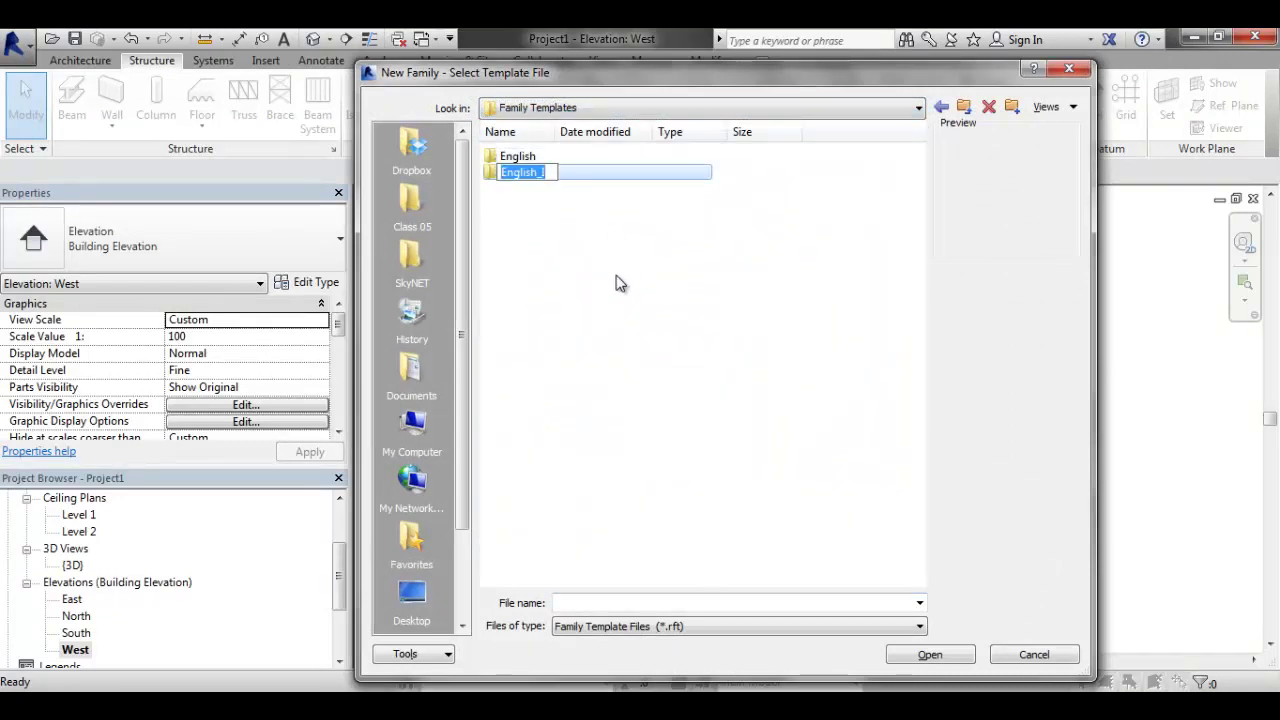
click(669, 263)
double_click(536, 175)
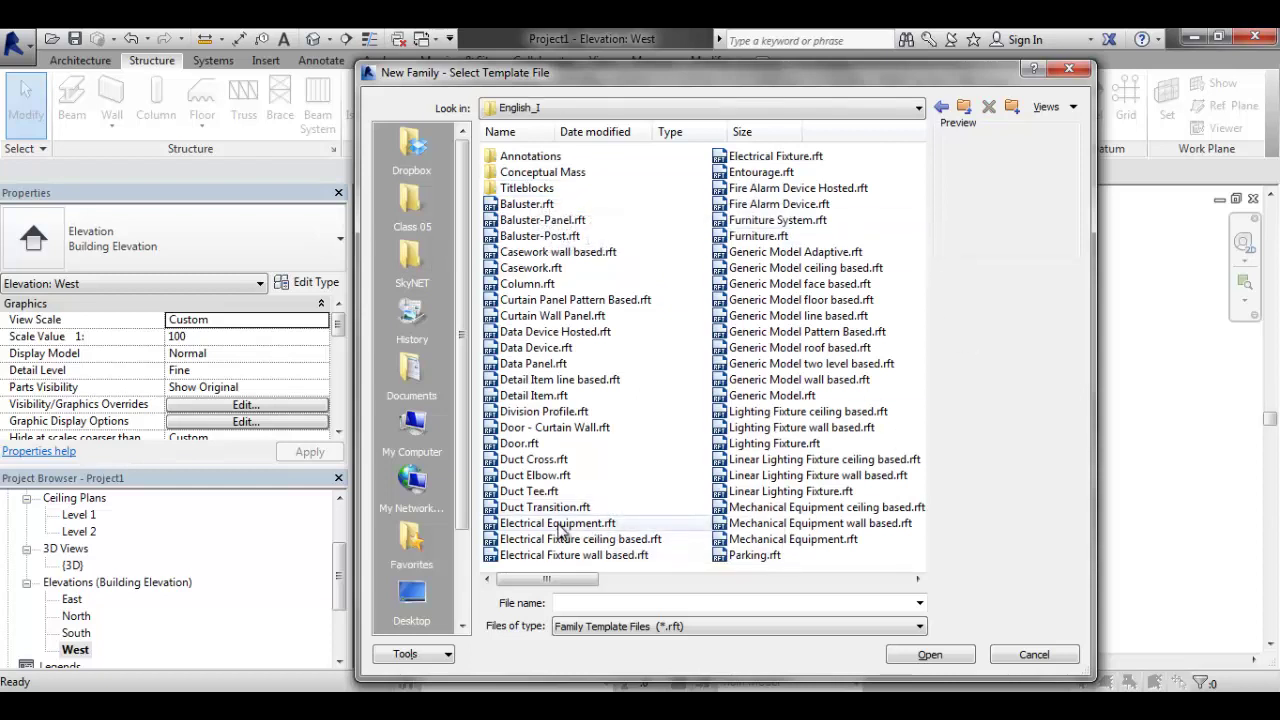
Preview the structural trusses and framing templates, and create the family from Structural Framing - Beams and Braces.rft
mouse_move(548, 579)
mouse_down()
mouse_move(710, 582)
mouse_move(642, 584)
mouse_up()
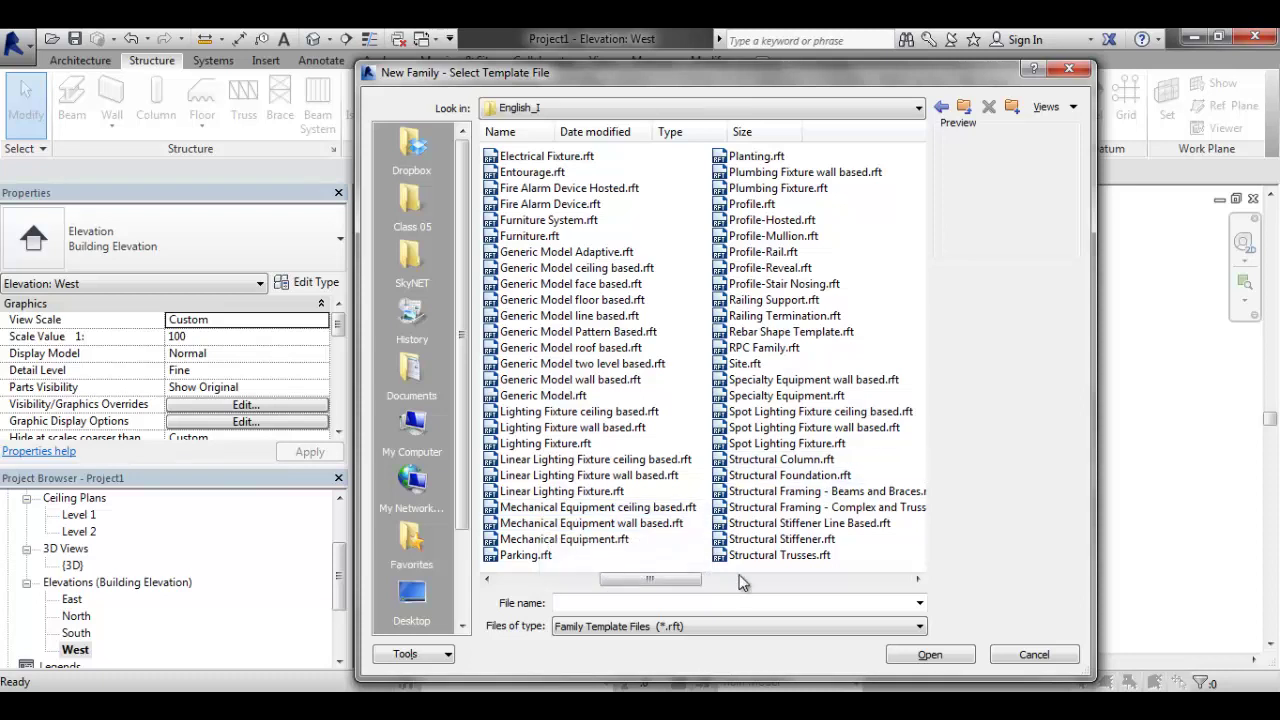
drag(697, 587, 760, 587)
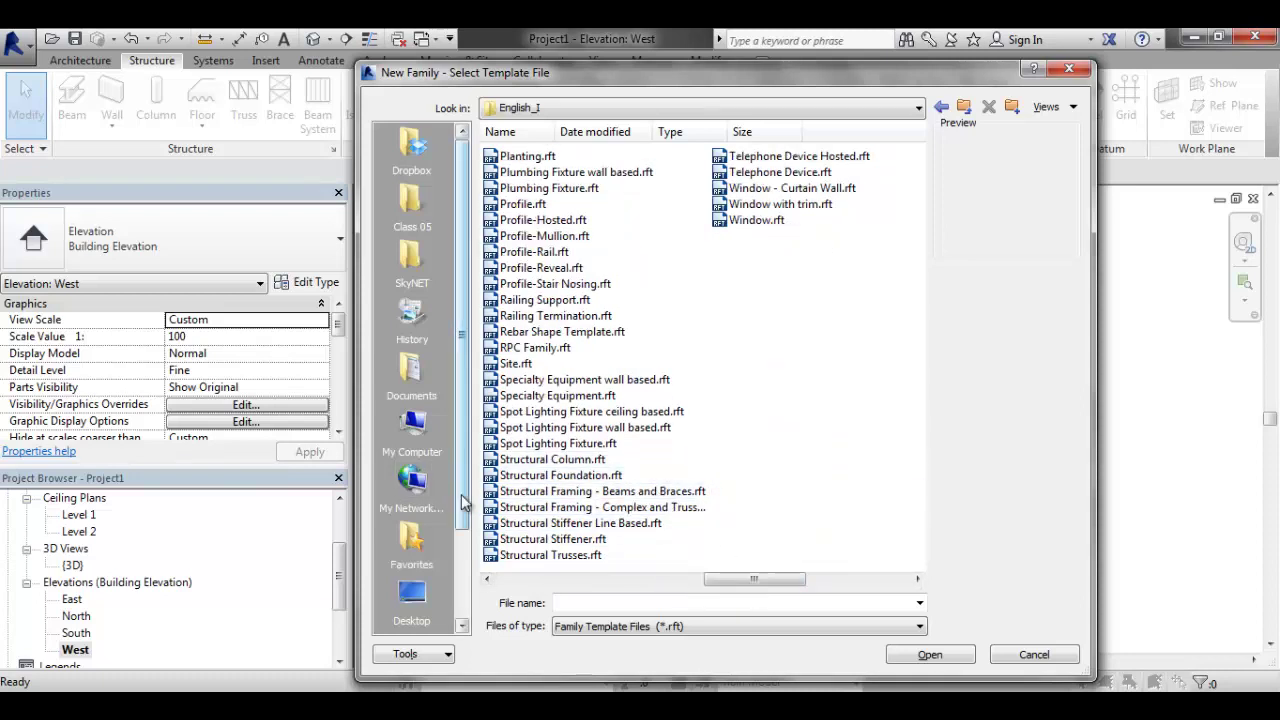
click(588, 555)
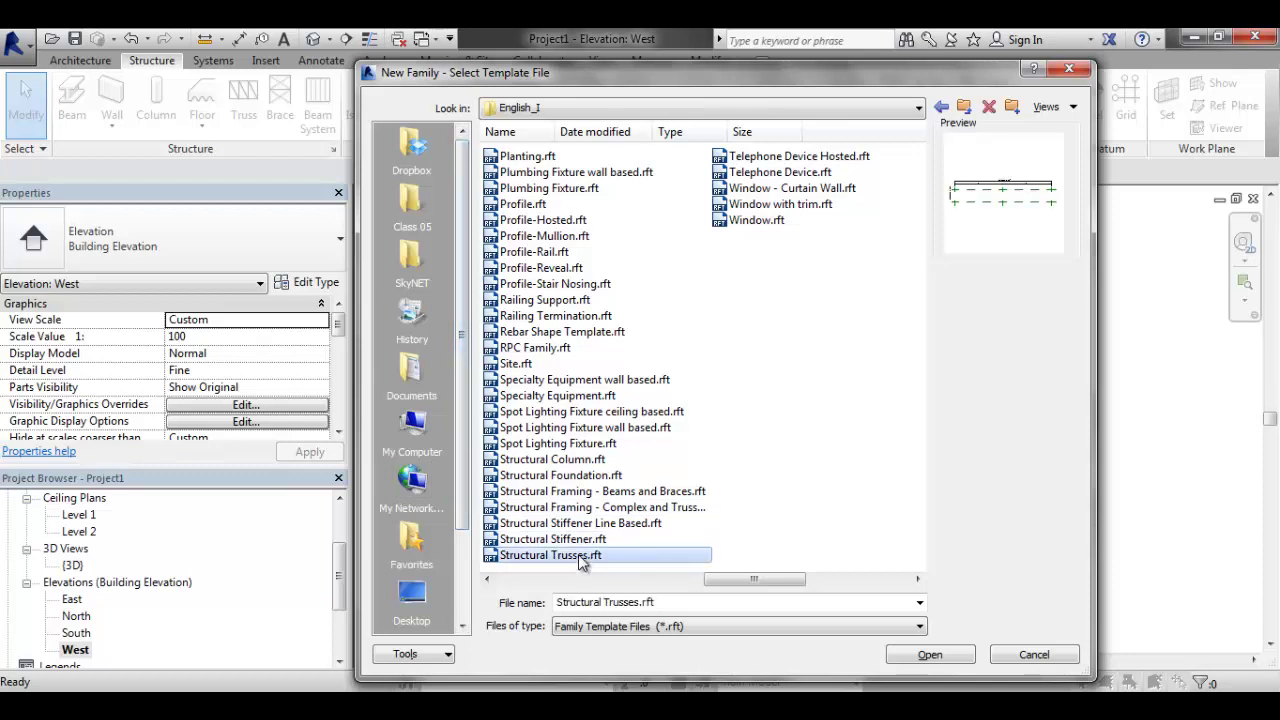
click(640, 509)
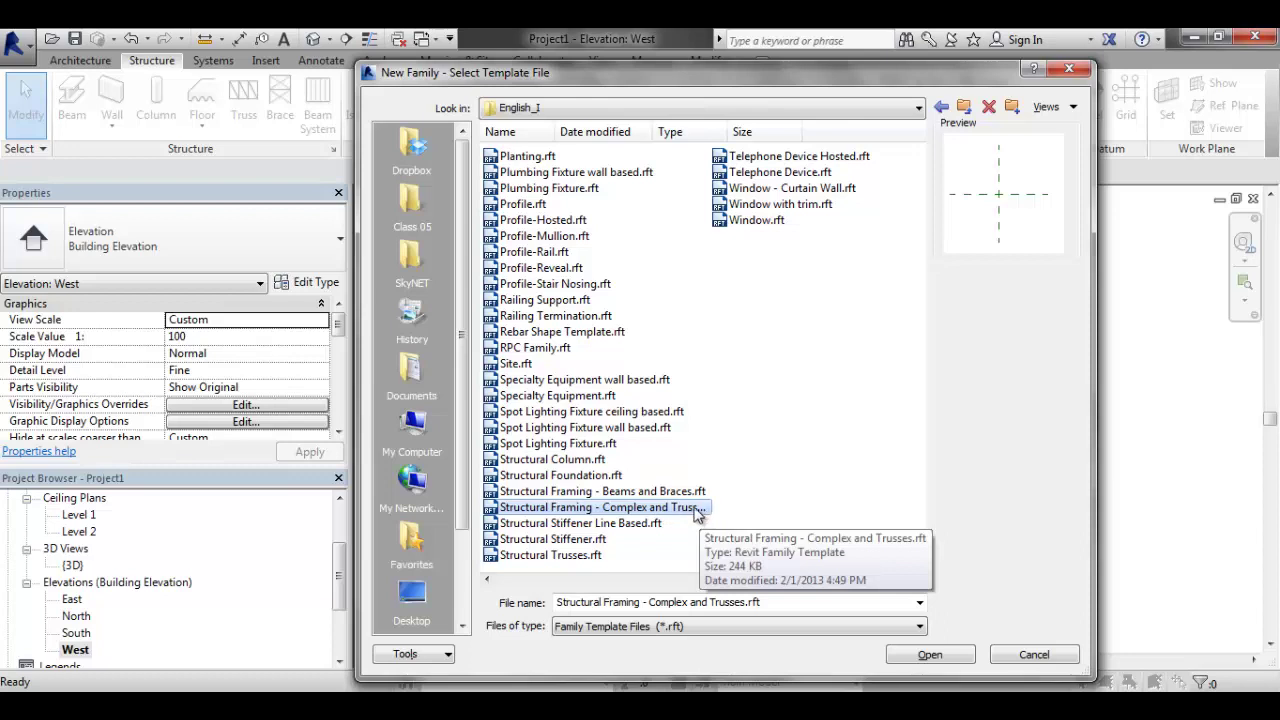
click(658, 492)
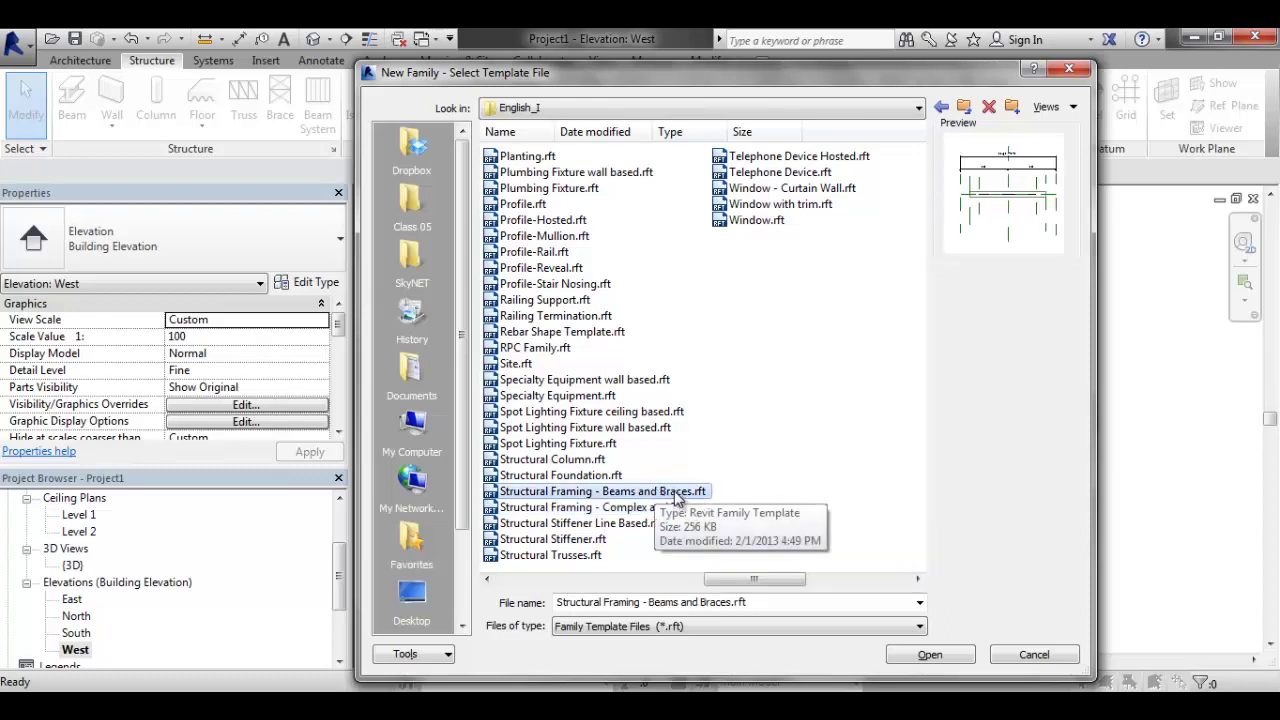
click(632, 508)
click(638, 491)
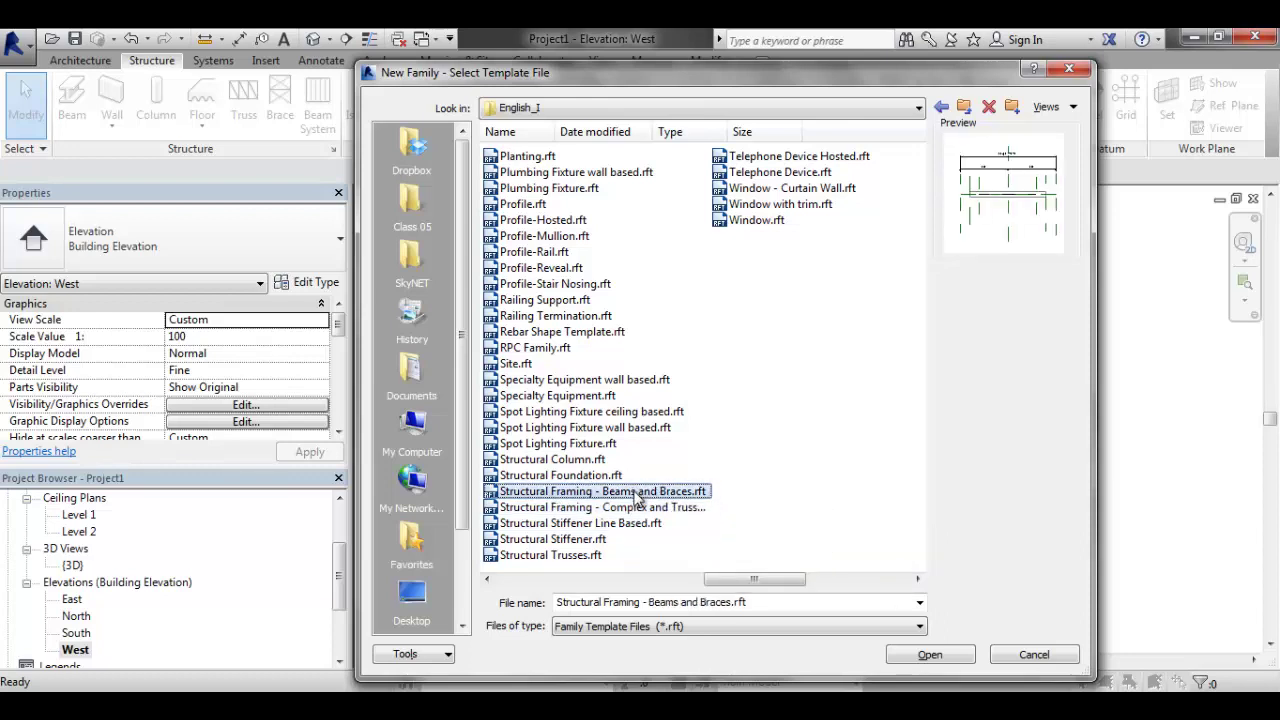
click(918, 650)
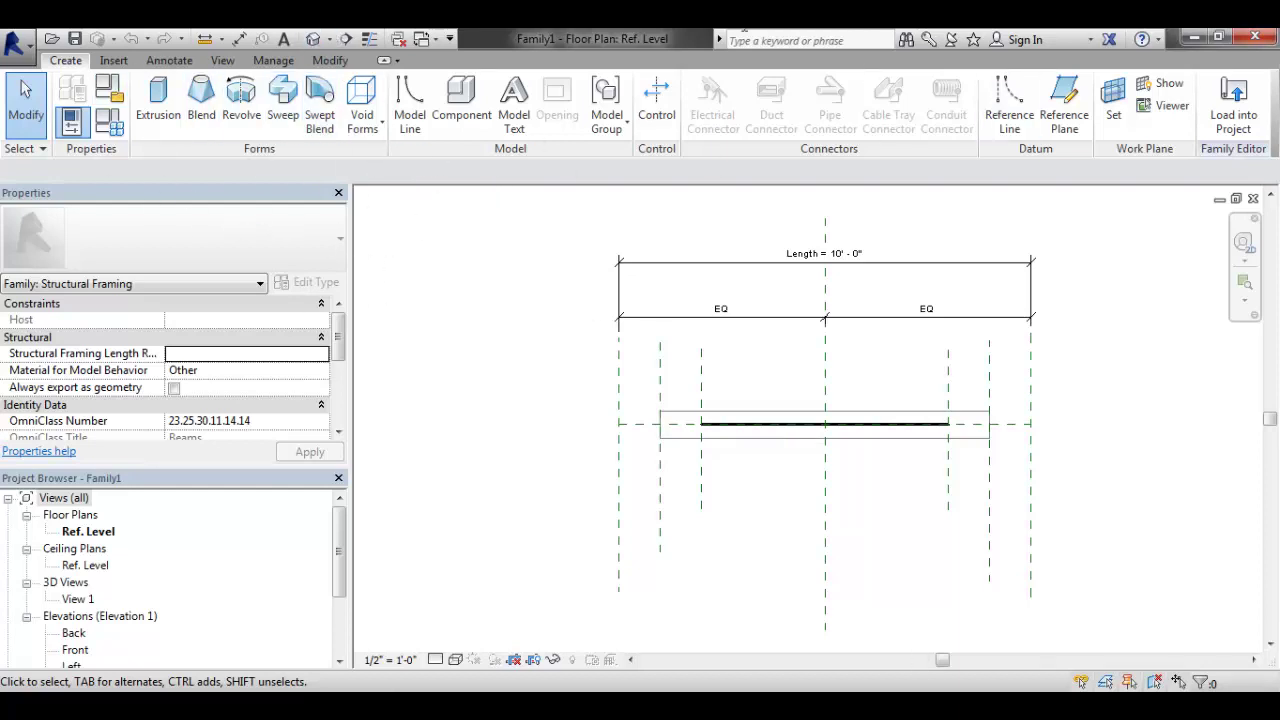
View the template's default beam in 3D and return to the Ref. Level floor plan
click(313, 39)
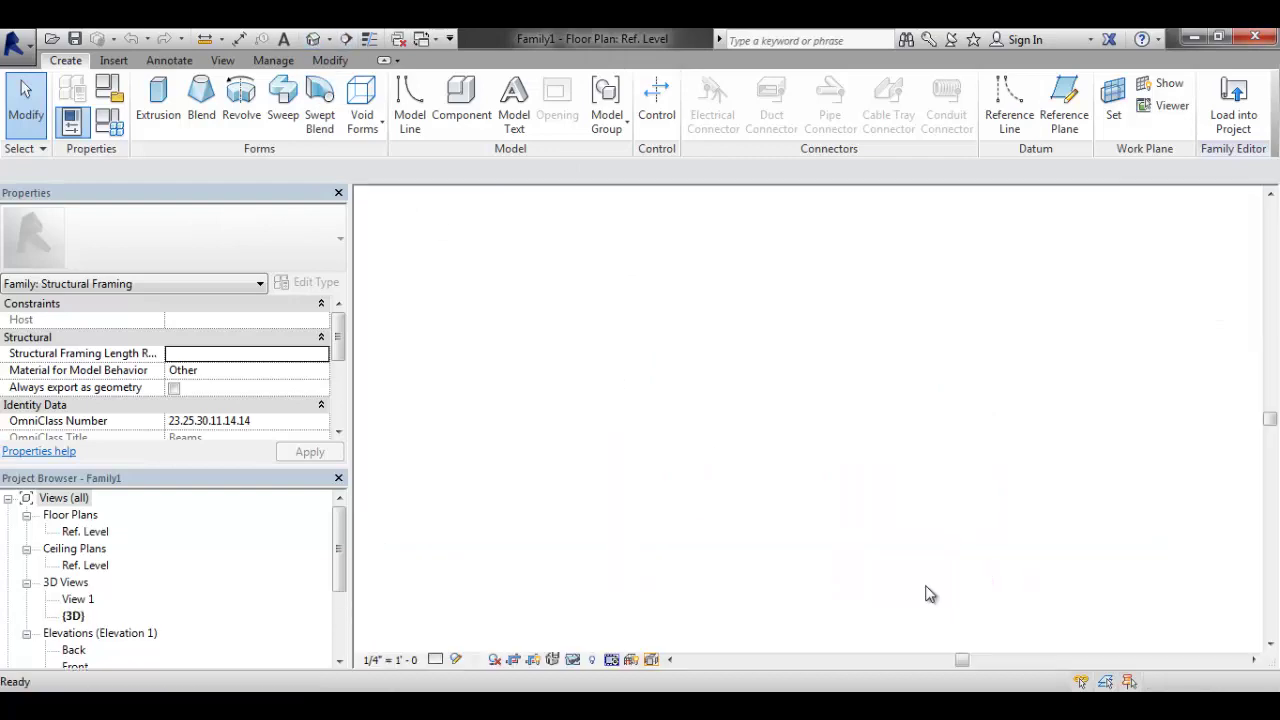
middle_drag(781, 446, 685, 408)
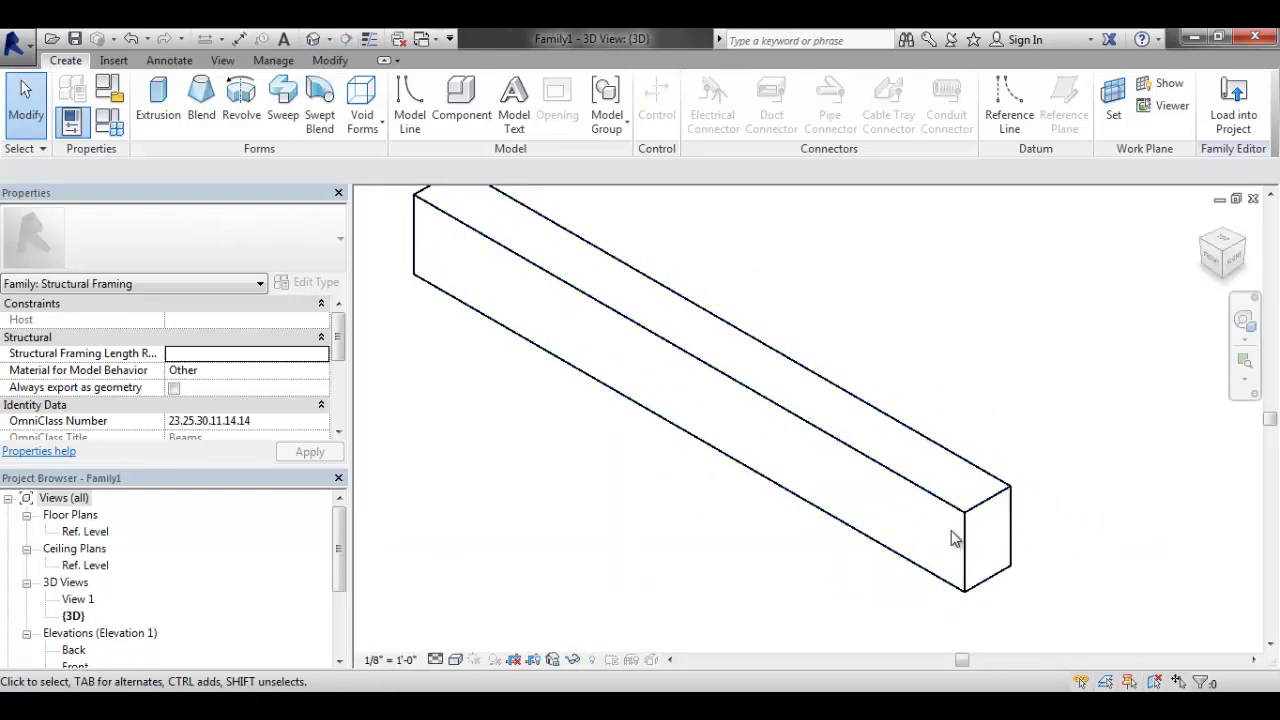
click(88, 532)
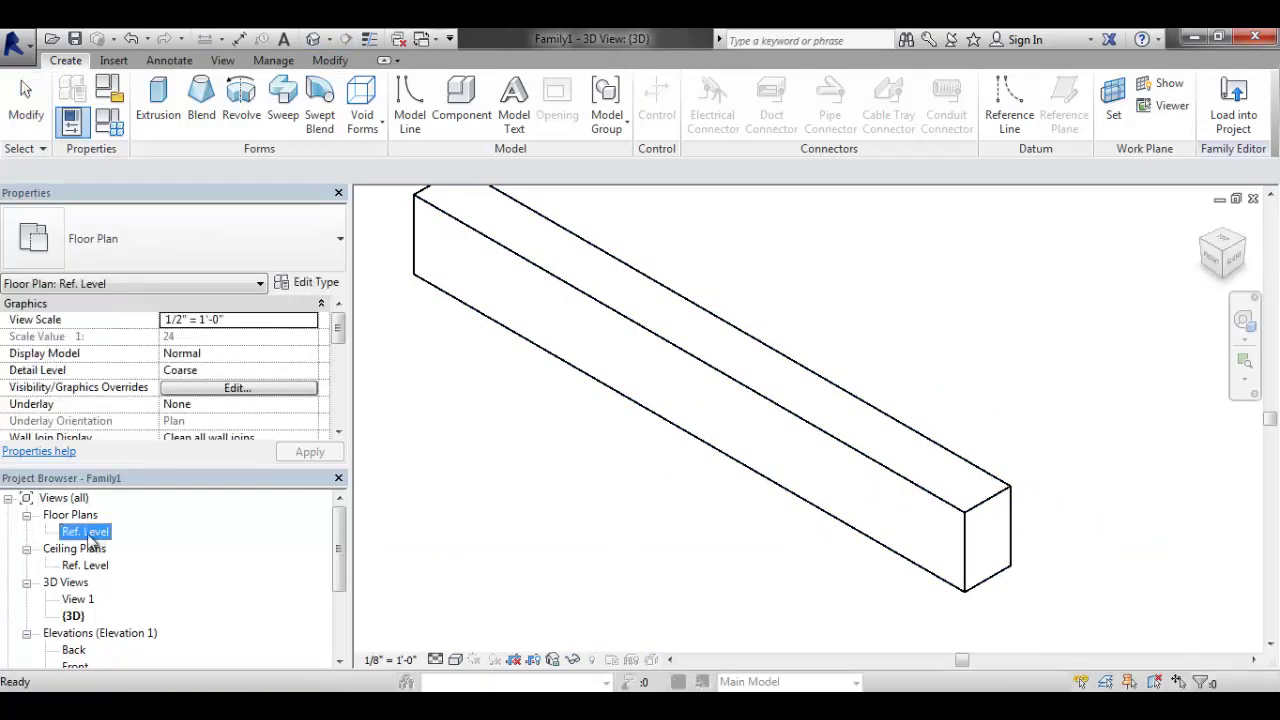
double_click(88, 532)
Examine the beam extrusion, its ends and the surrounding reference planes in the Ref. Level plan
scroll(750, 500, up, 5)
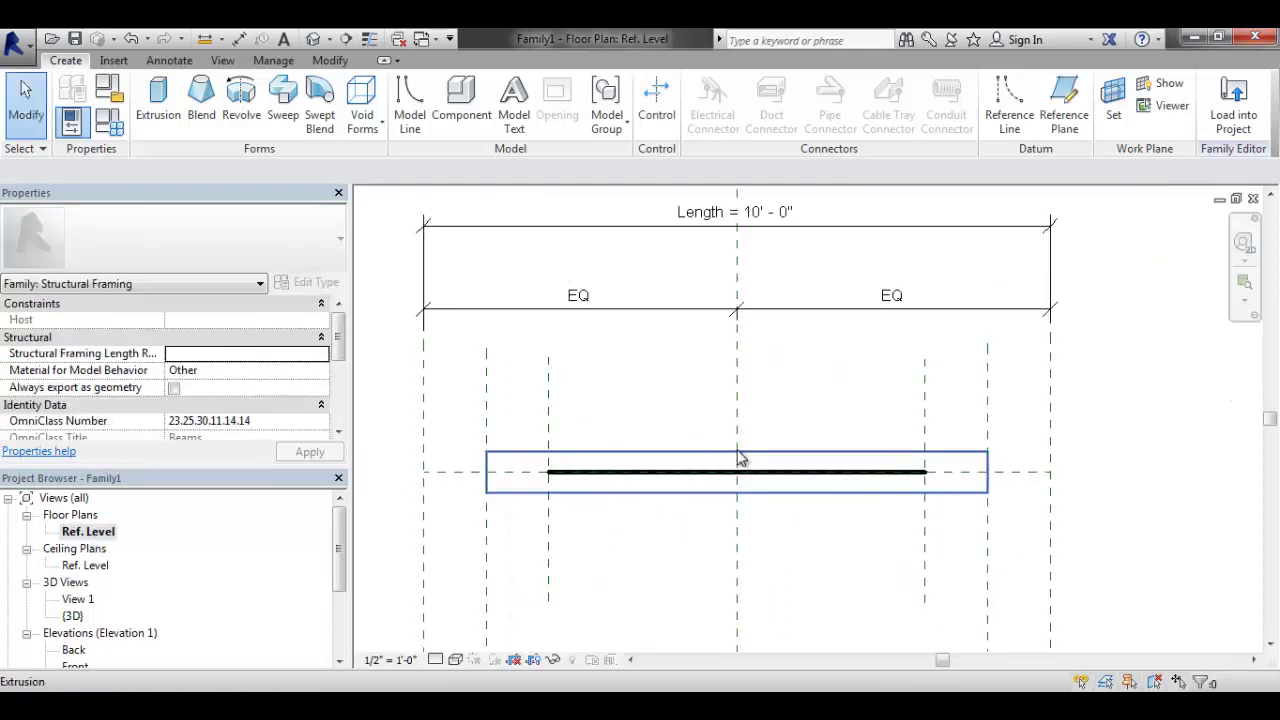
scroll(640, 450, up, 2)
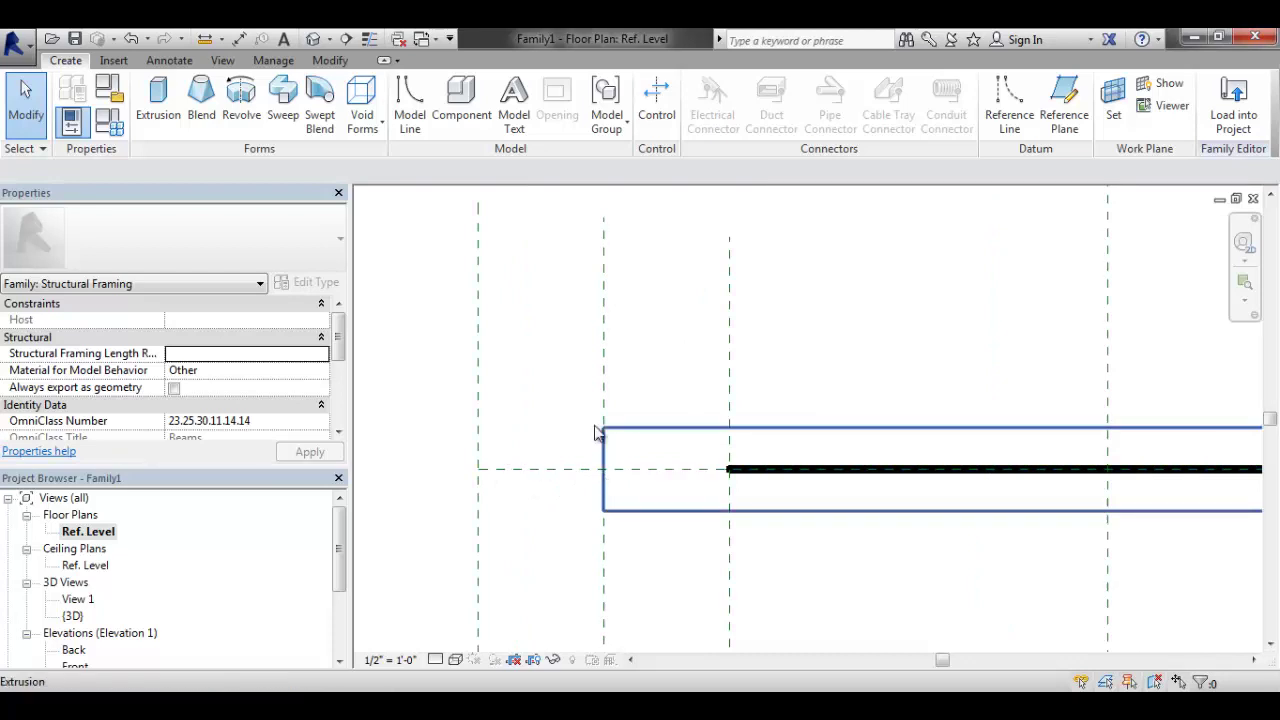
middle_drag(557, 477, 561, 485)
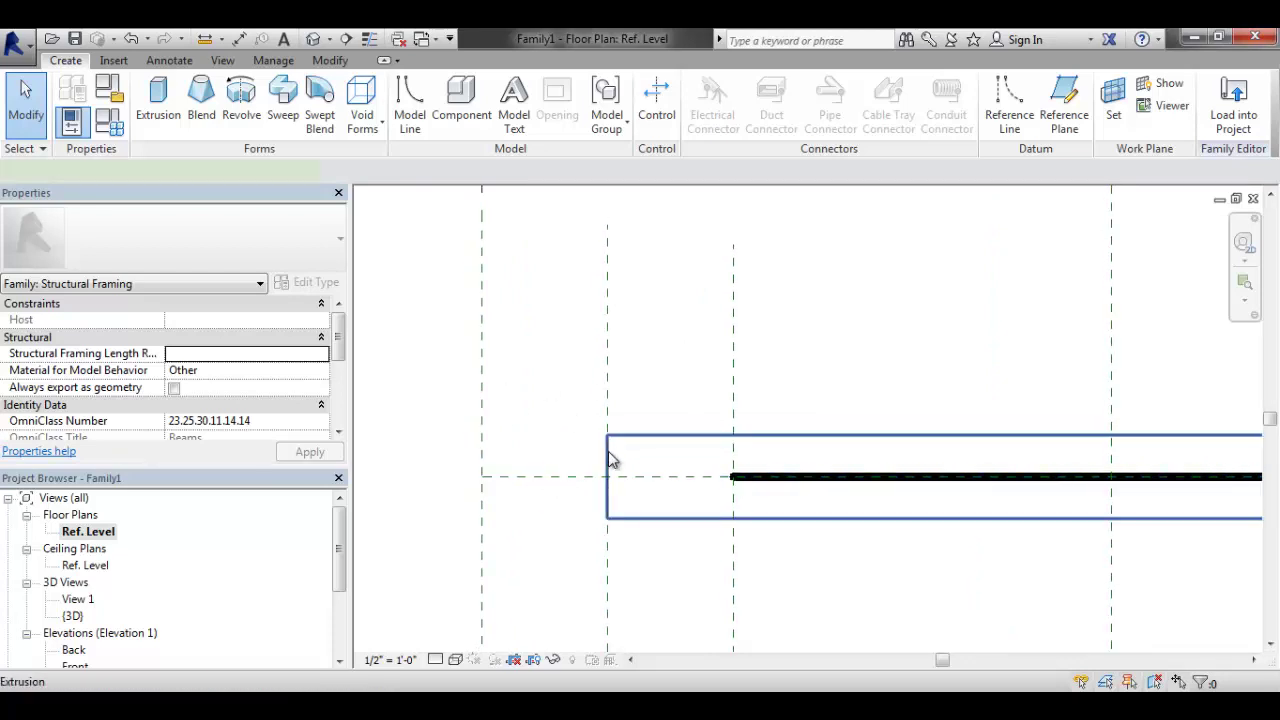
click(610, 456)
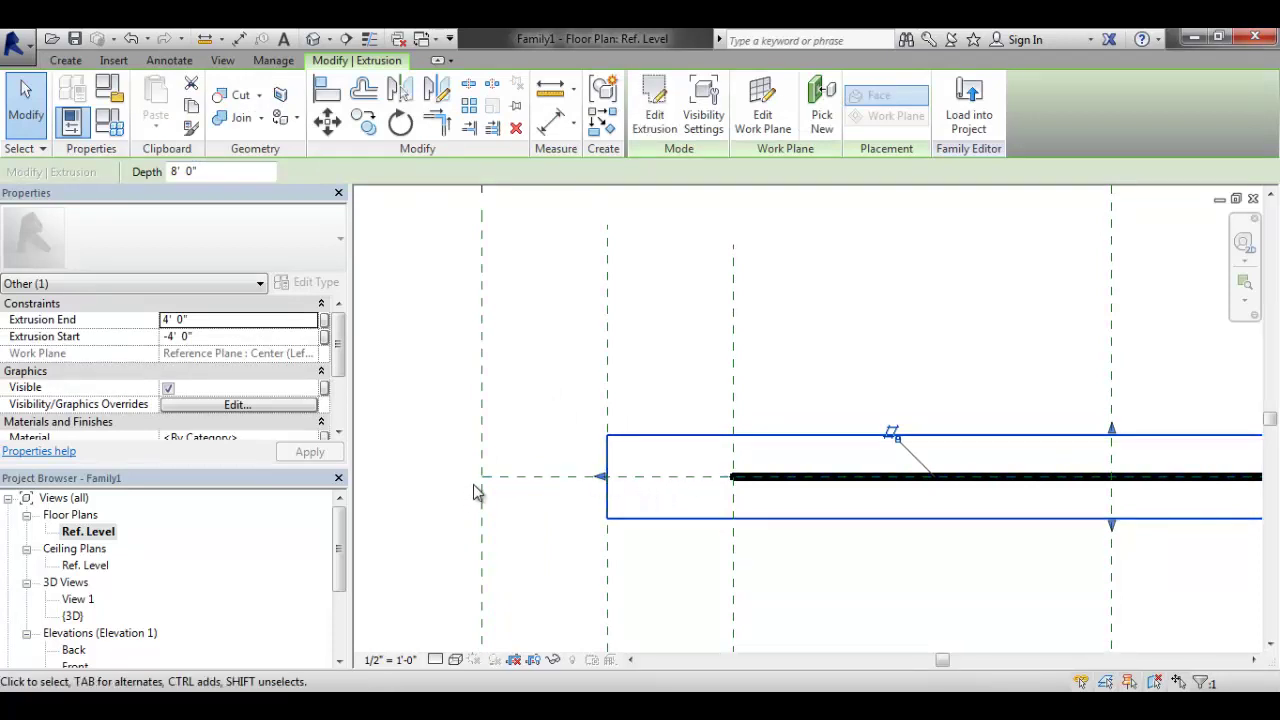
scroll(512, 402, down, 2)
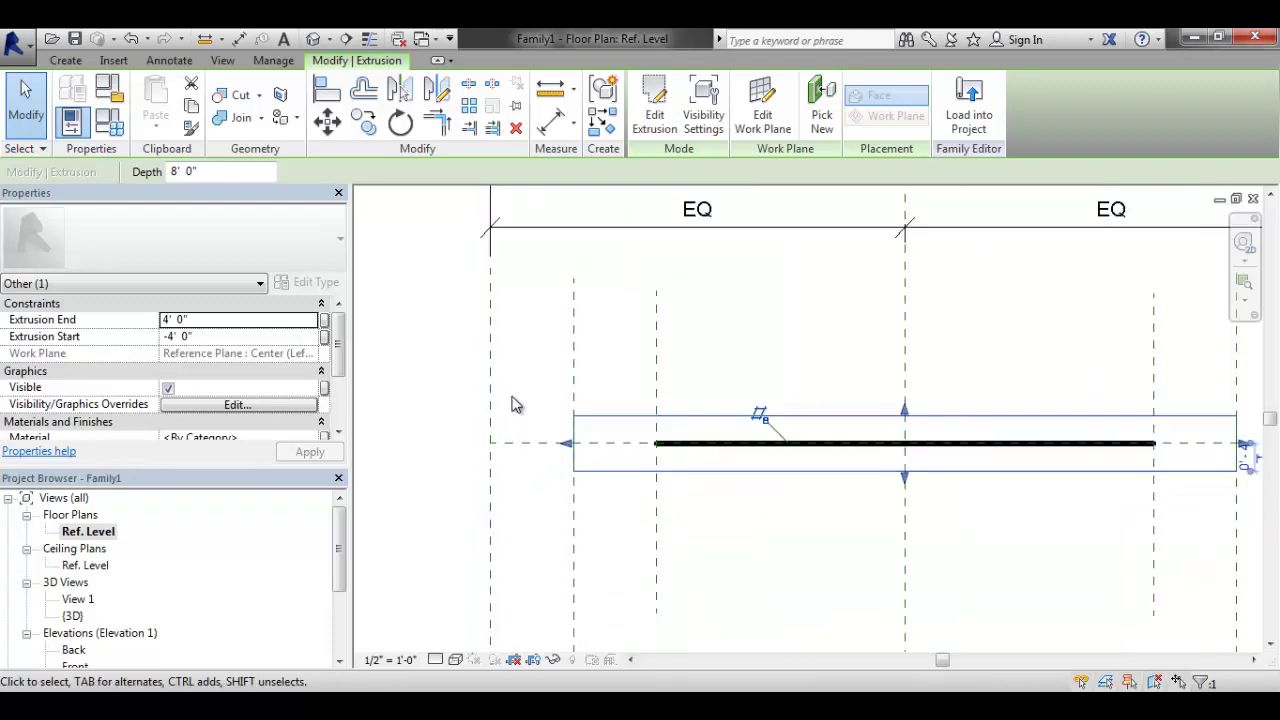
scroll(505, 400, down, 2)
middle_drag(630, 361, 521, 328)
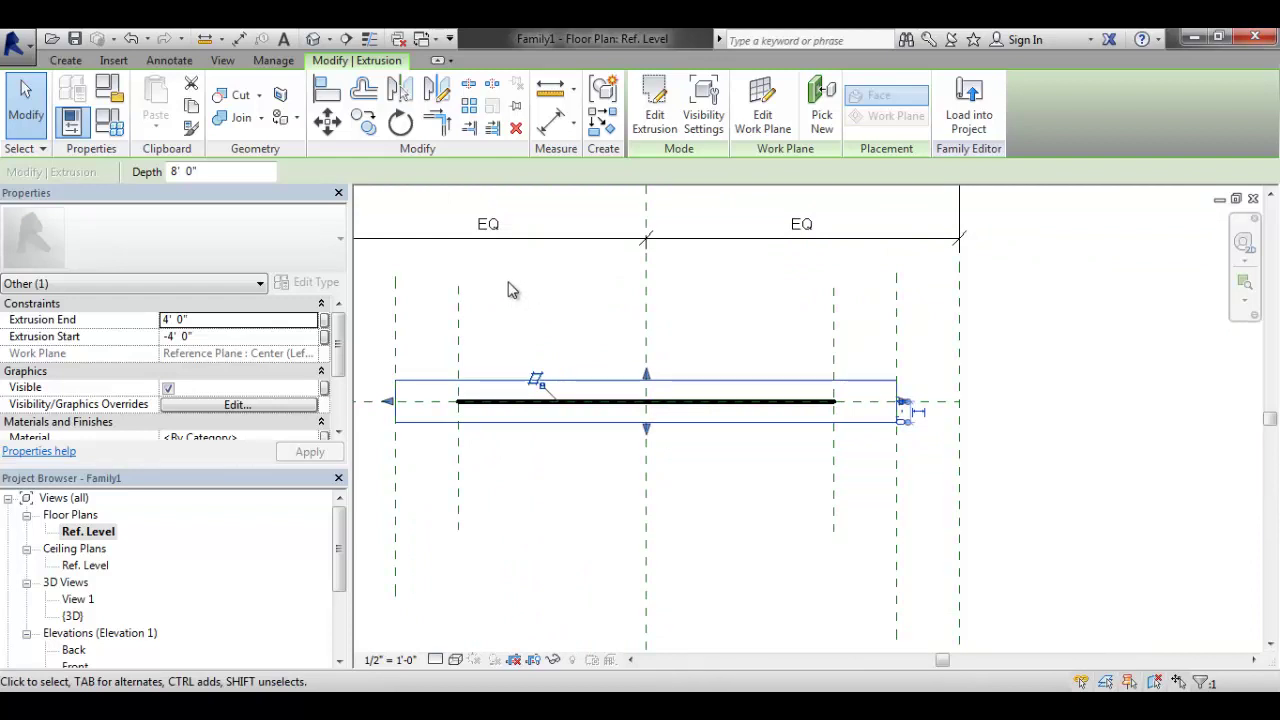
middle_drag(508, 290, 581, 333)
key(Escape)
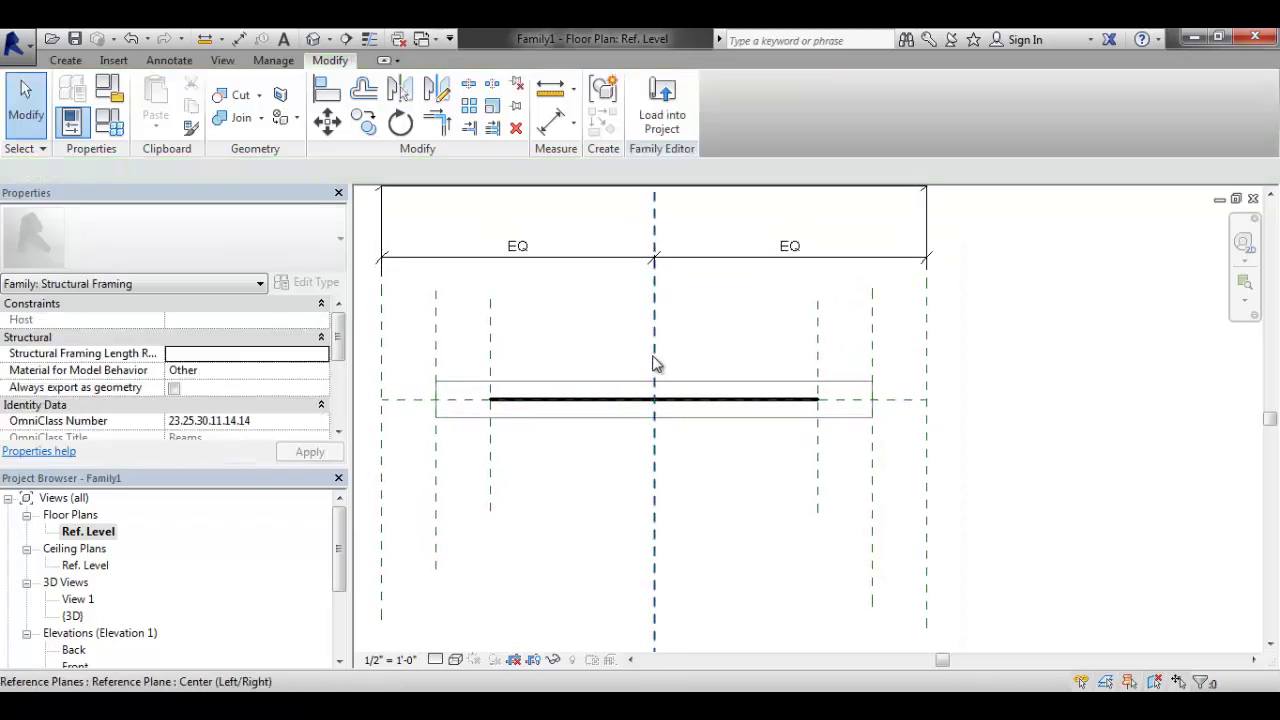
Start another new family and go to the English_I template folder again
click(16, 40)
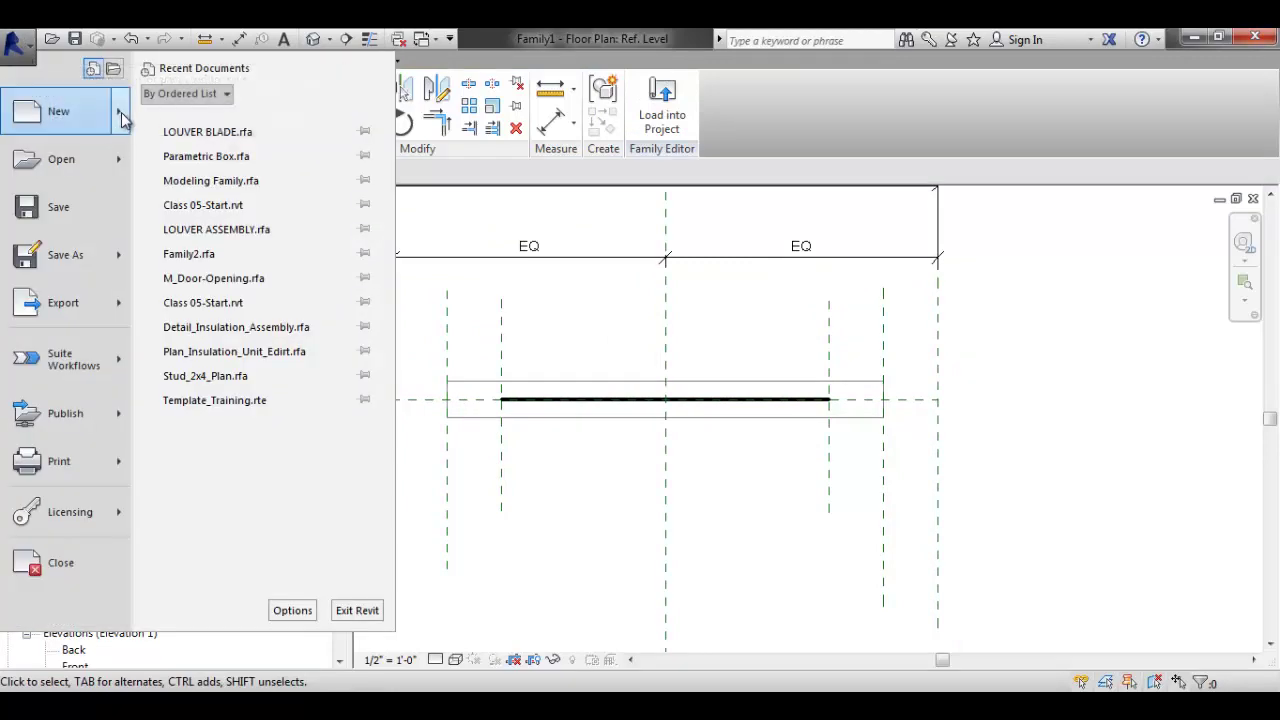
mouse_move(90, 135)
click(196, 164)
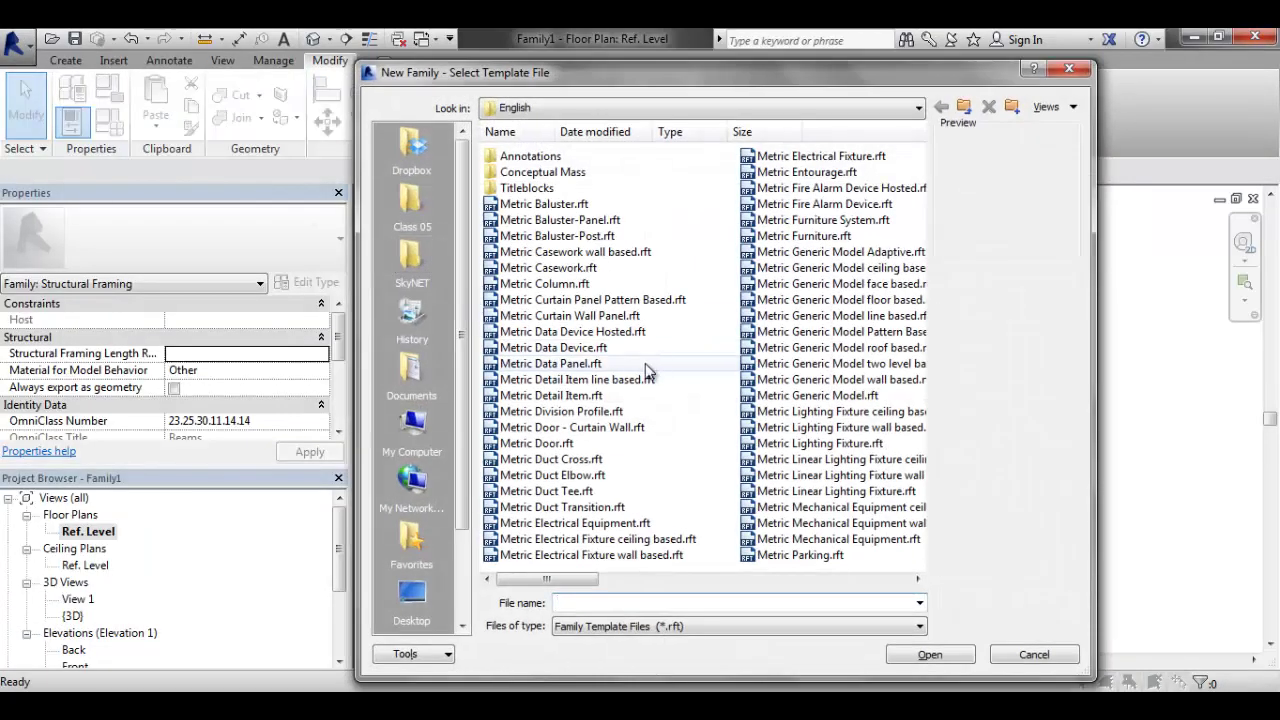
click(533, 110)
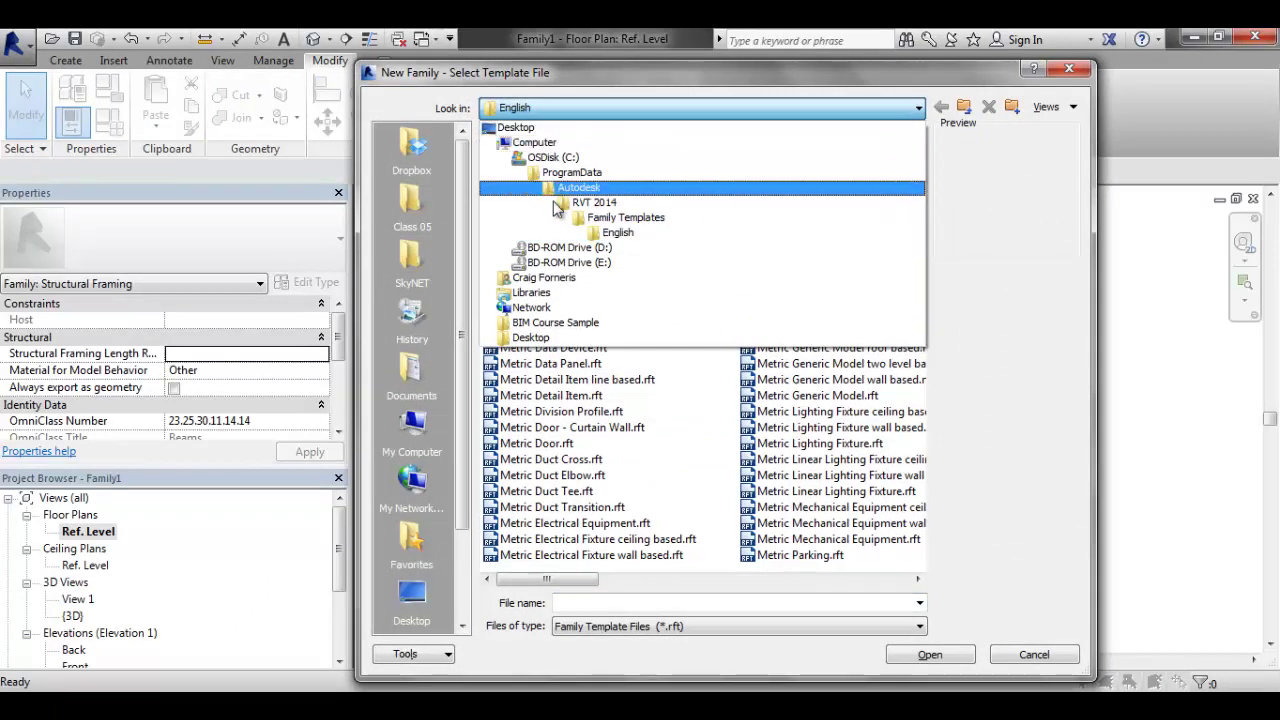
click(610, 211)
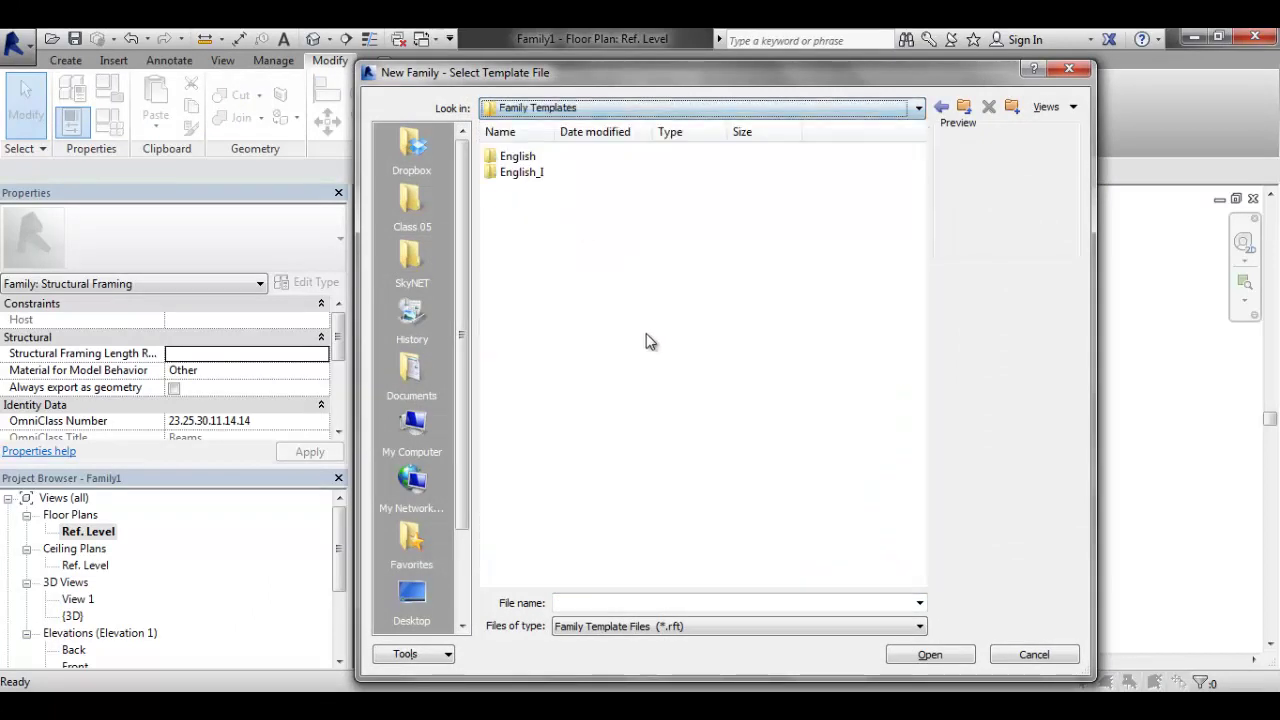
double_click(521, 174)
Create the second family from the Structural Trusses.rft template
drag(593, 579, 786, 579)
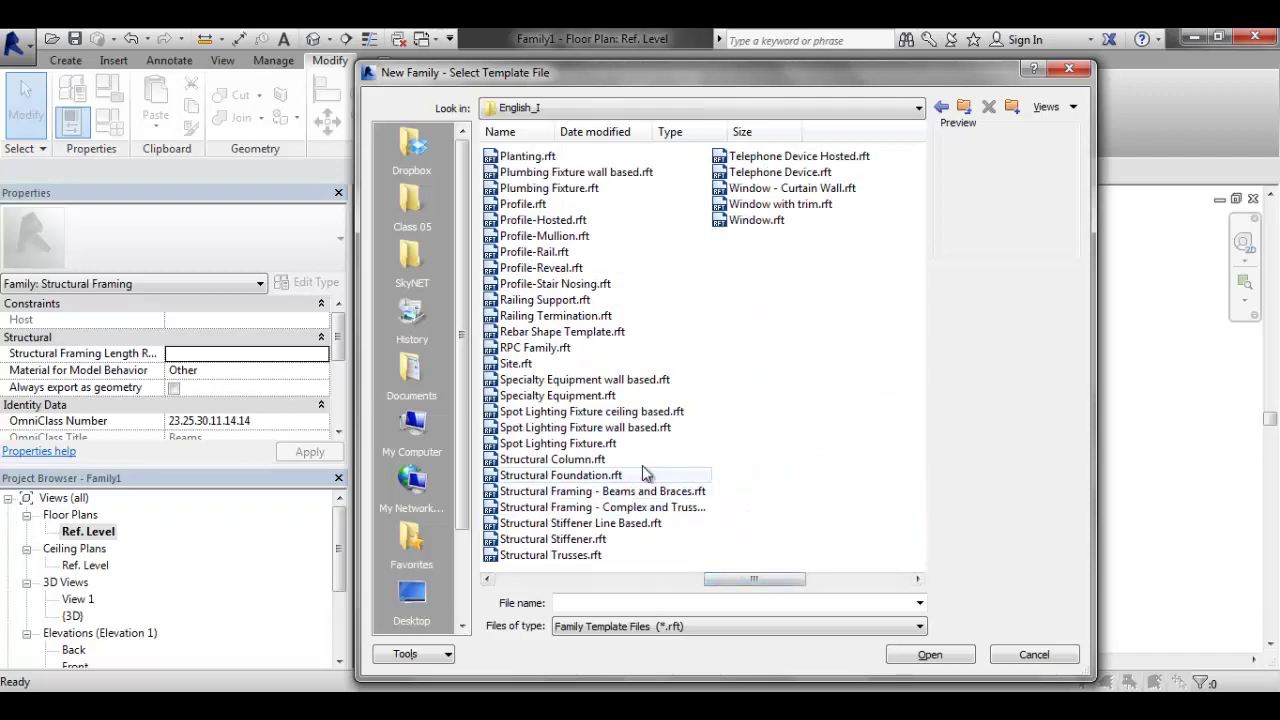
click(530, 510)
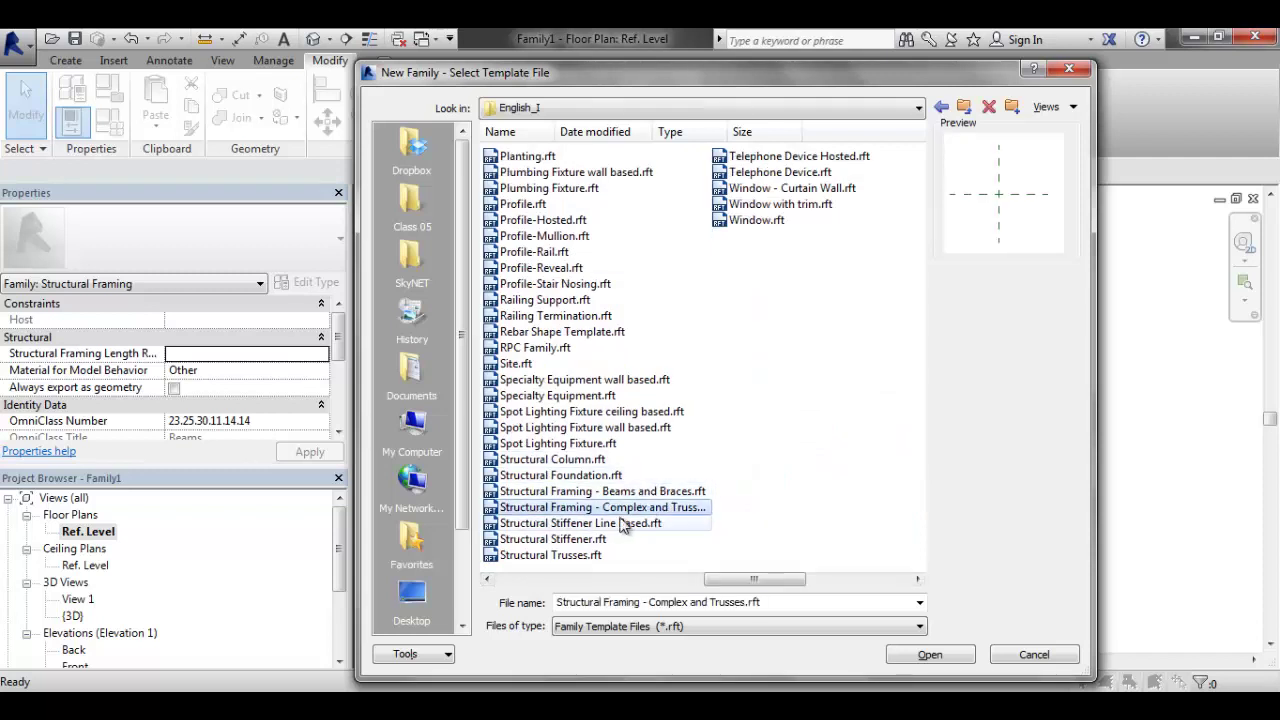
click(588, 555)
click(928, 655)
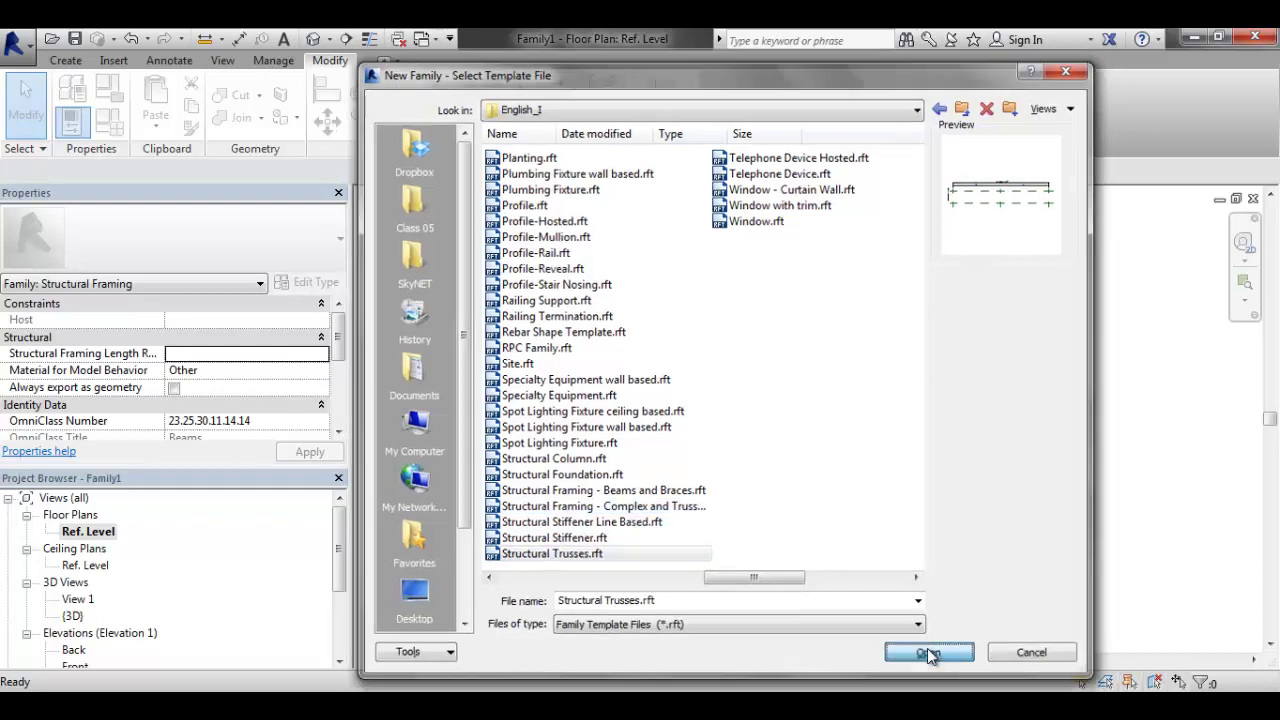
Examine the truss template's reference planes and its Truss Length and Truss Height dimensions
scroll(595, 292, down, 2)
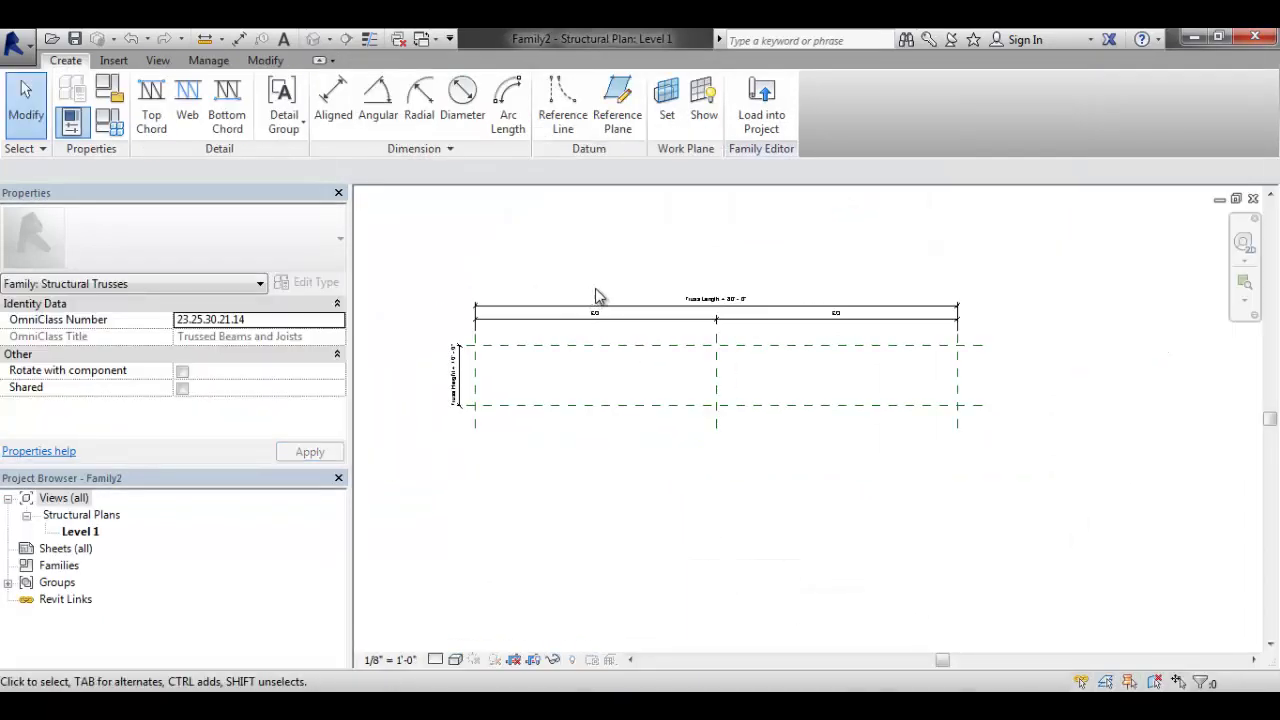
scroll(475, 366, up, 4)
scroll(432, 377, down, 3)
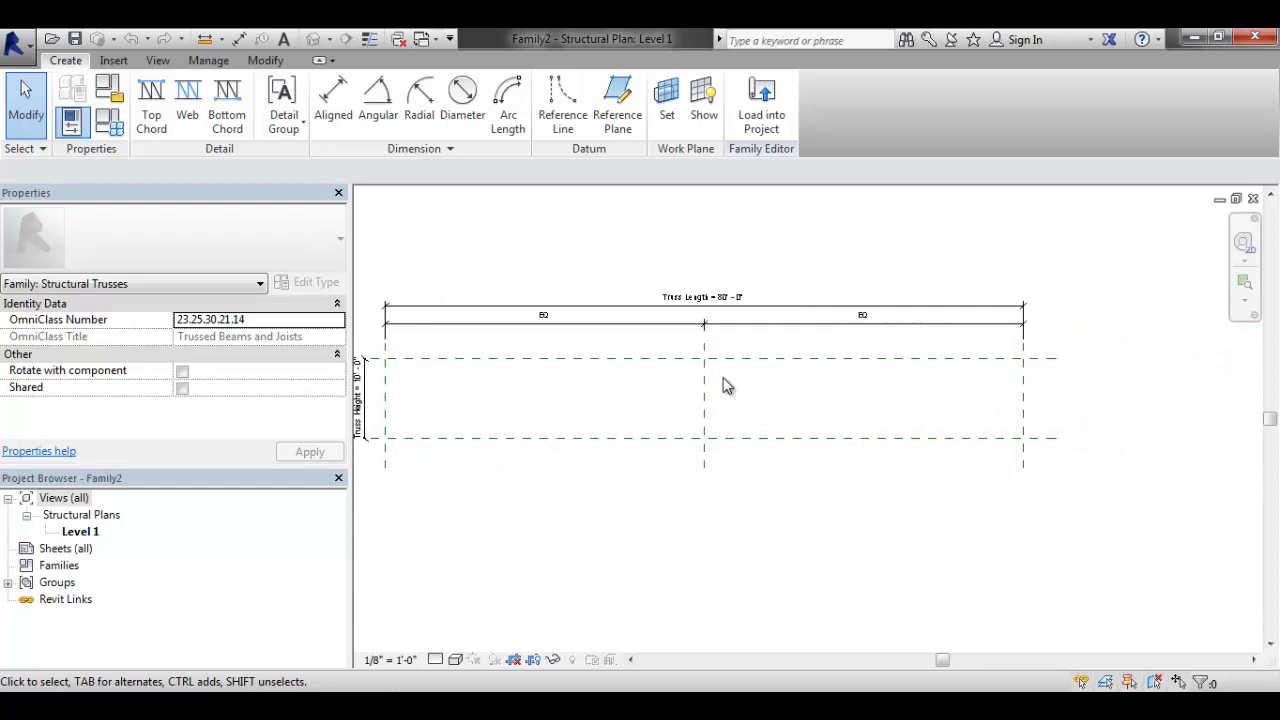
middle_drag(557, 334, 592, 311)
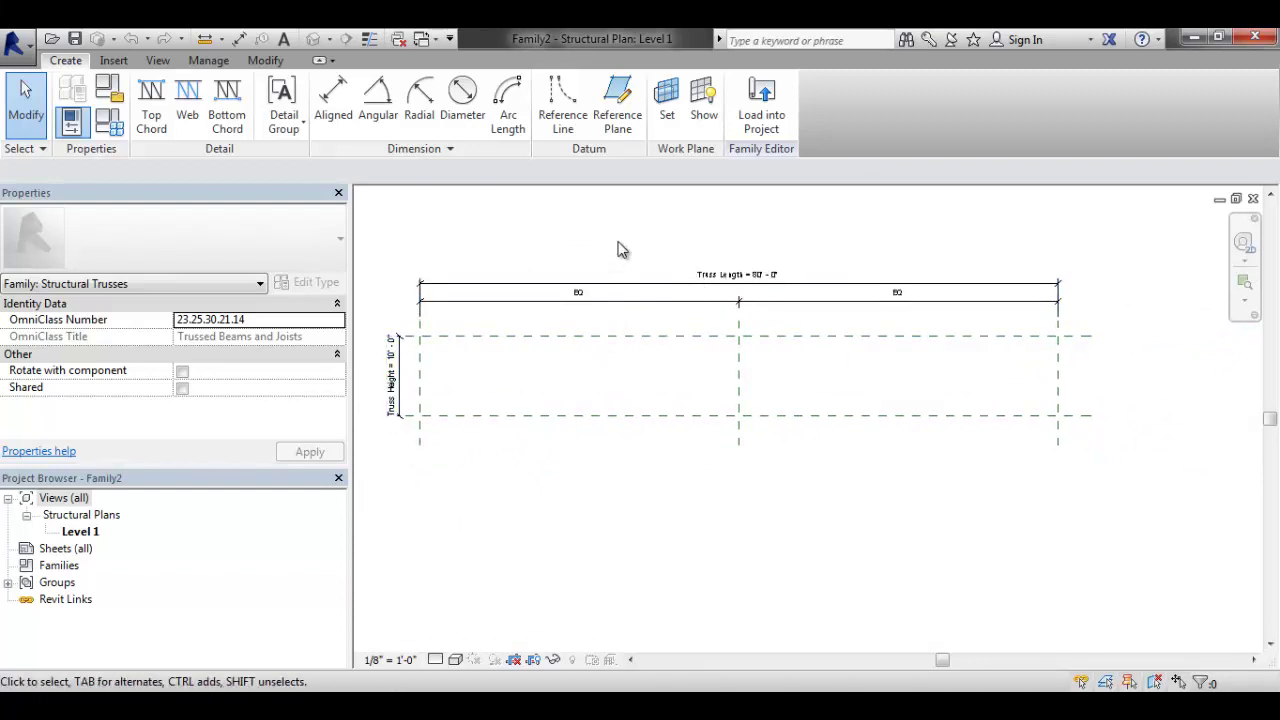
middle_drag(716, 282, 724, 289)
scroll(727, 322, up, 1)
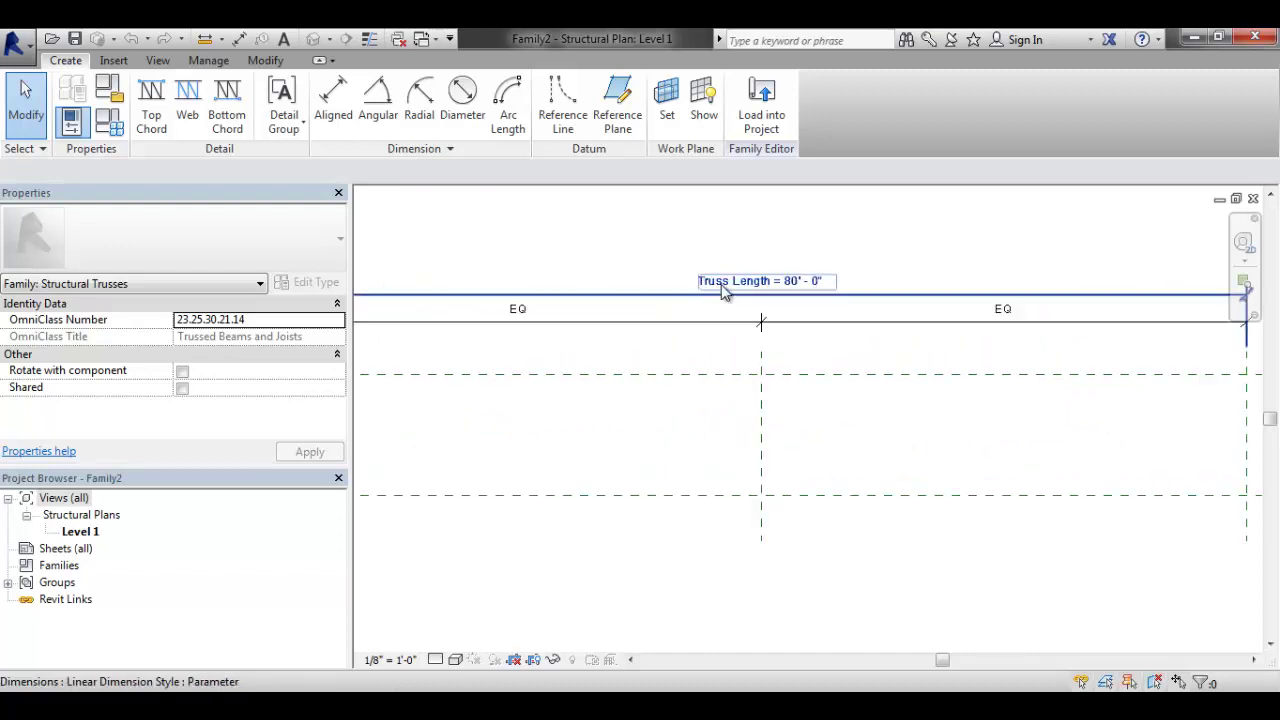
Examine the truss template's Truss Height and Truss Length dimensions and its surrounding reference planes
scroll(727, 322, down, 1)
scroll(446, 368, up, 2)
scroll(520, 398, up, 2)
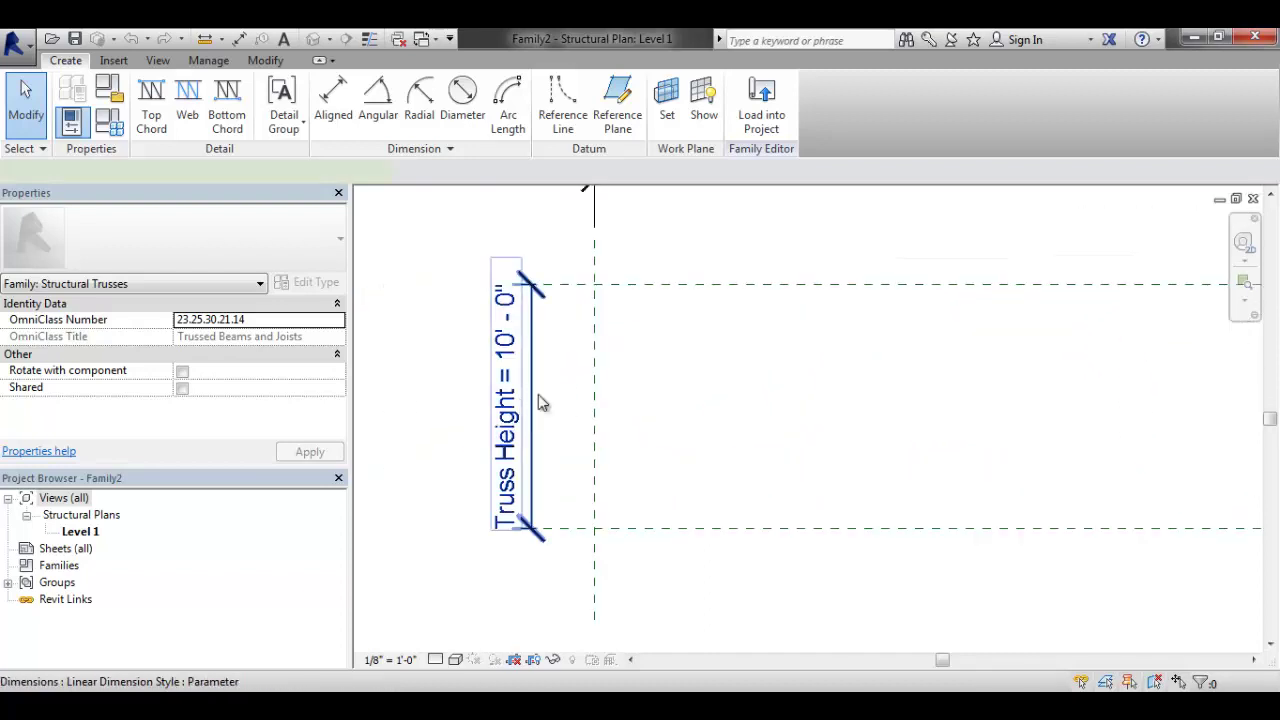
click(538, 396)
scroll(700, 393, down, 3)
click(755, 231)
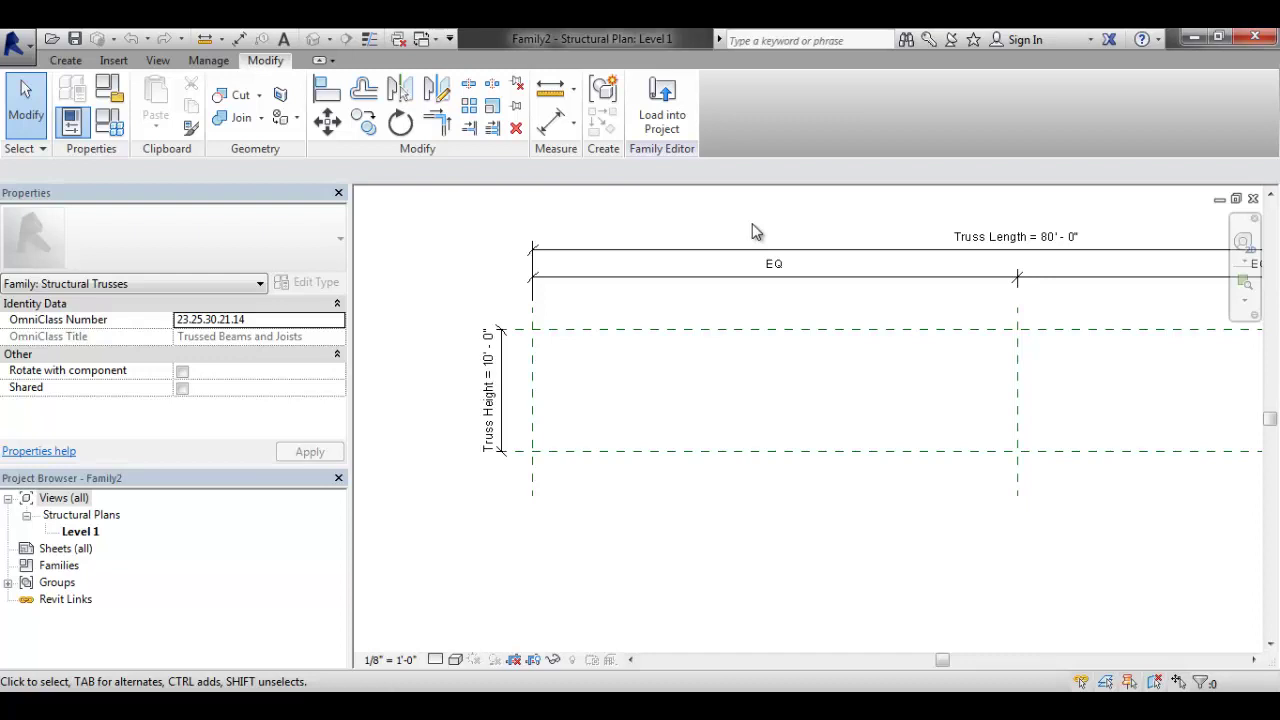
middle_drag(757, 229, 739, 220)
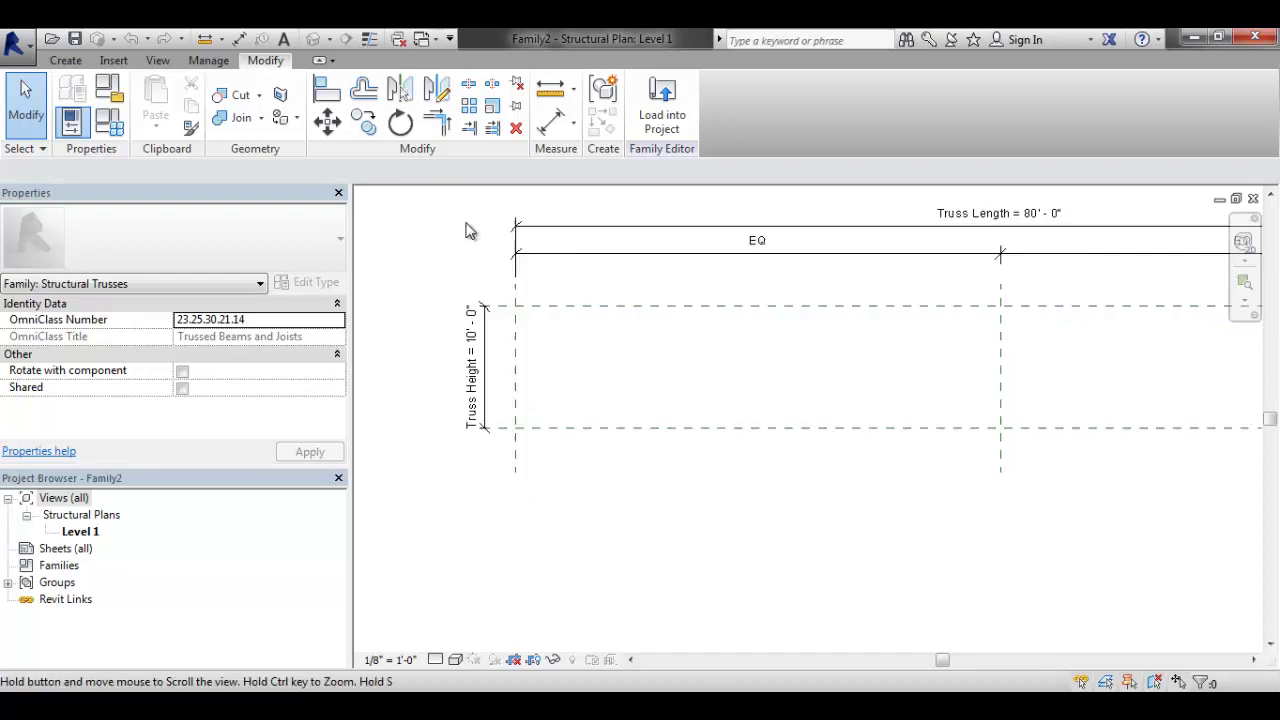
scroll(466, 251, down, 2)
Leave the truss family and return to Family1's Ref. Level plan of the beam
click(22, 42)
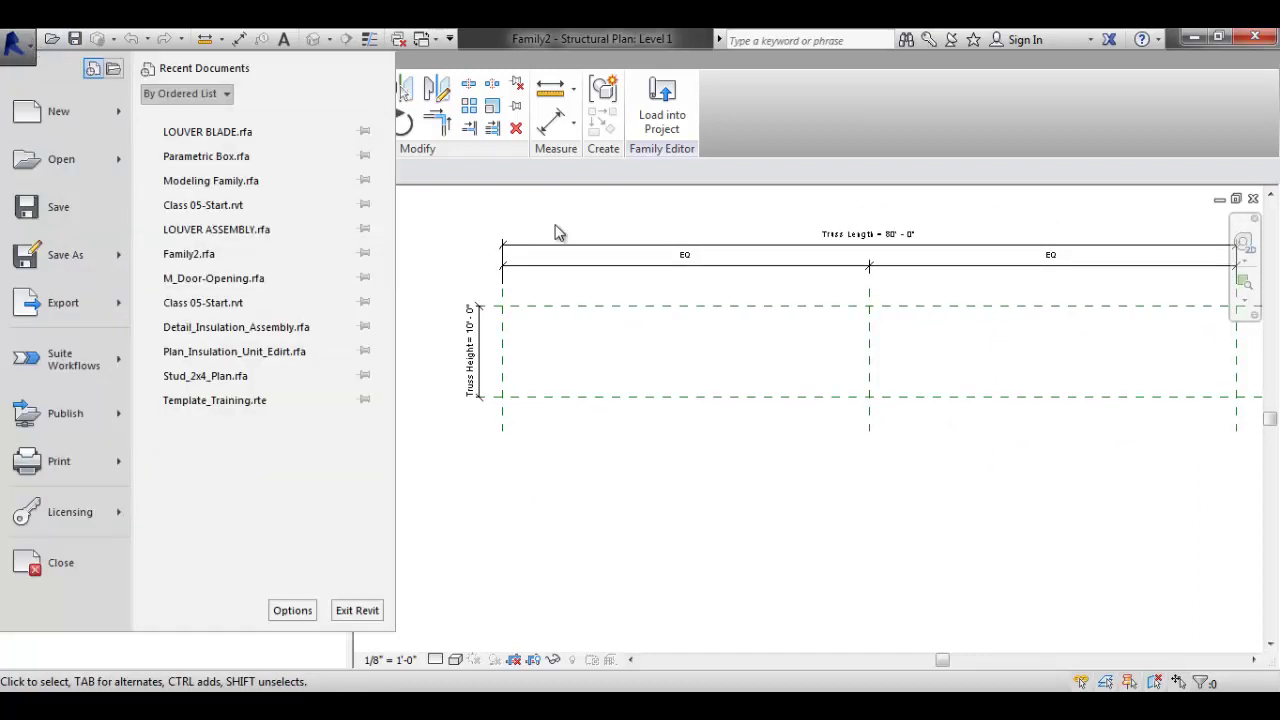
click(580, 246)
scroll(700, 206, down, 1)
click(589, 394)
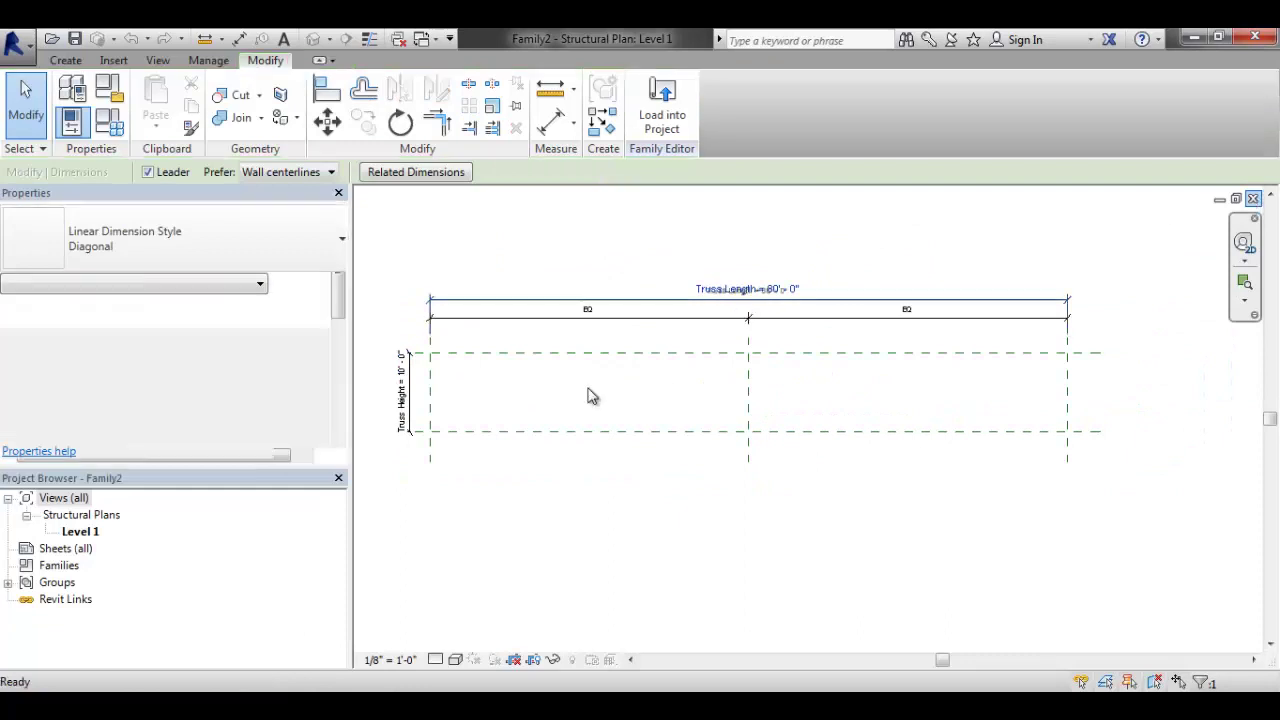
key(ctrl+Tab)
scroll(785, 338, down, 2)
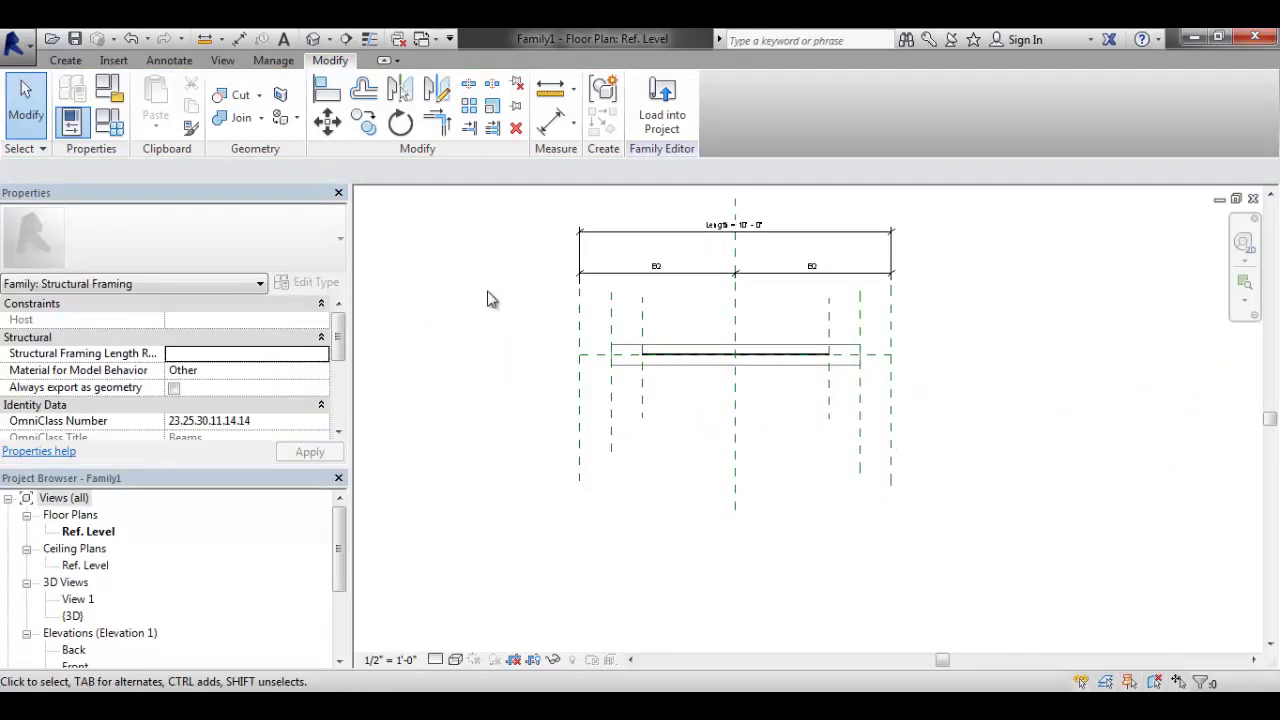
middle_drag(491, 297, 449, 339)
Start a third new family and browse to the English_I folder under Family Templates
click(16, 42)
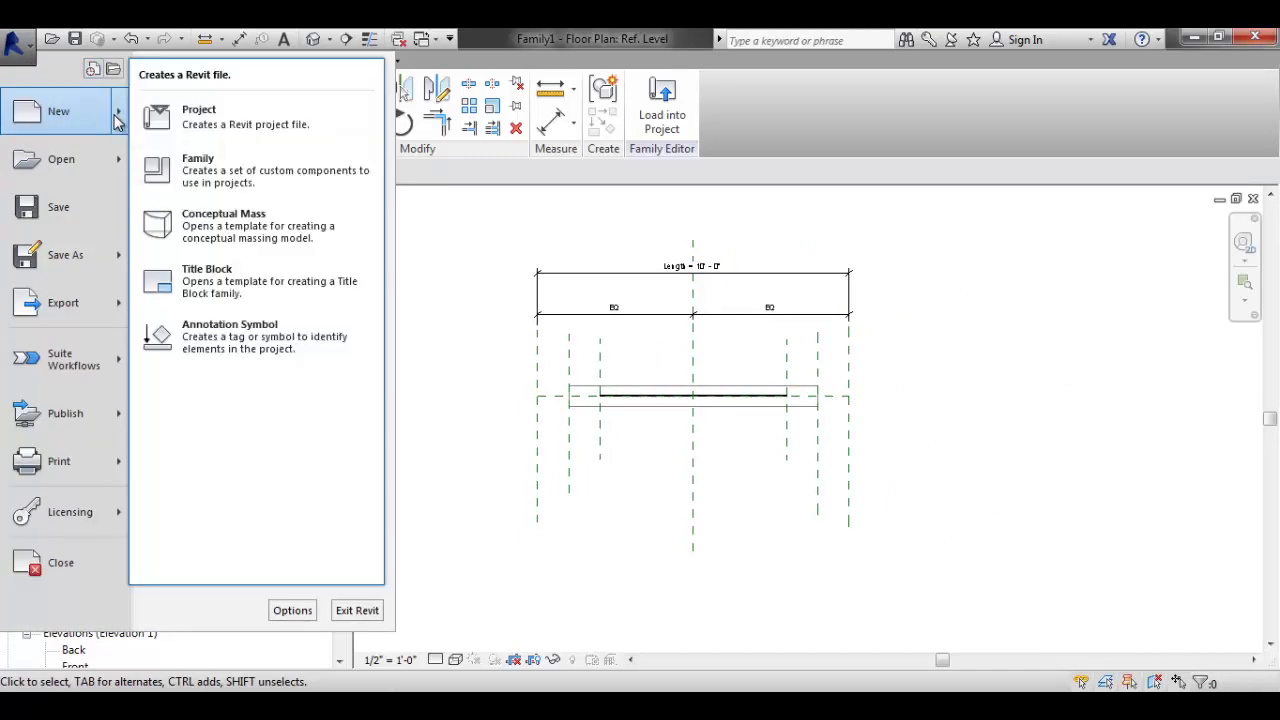
click(197, 168)
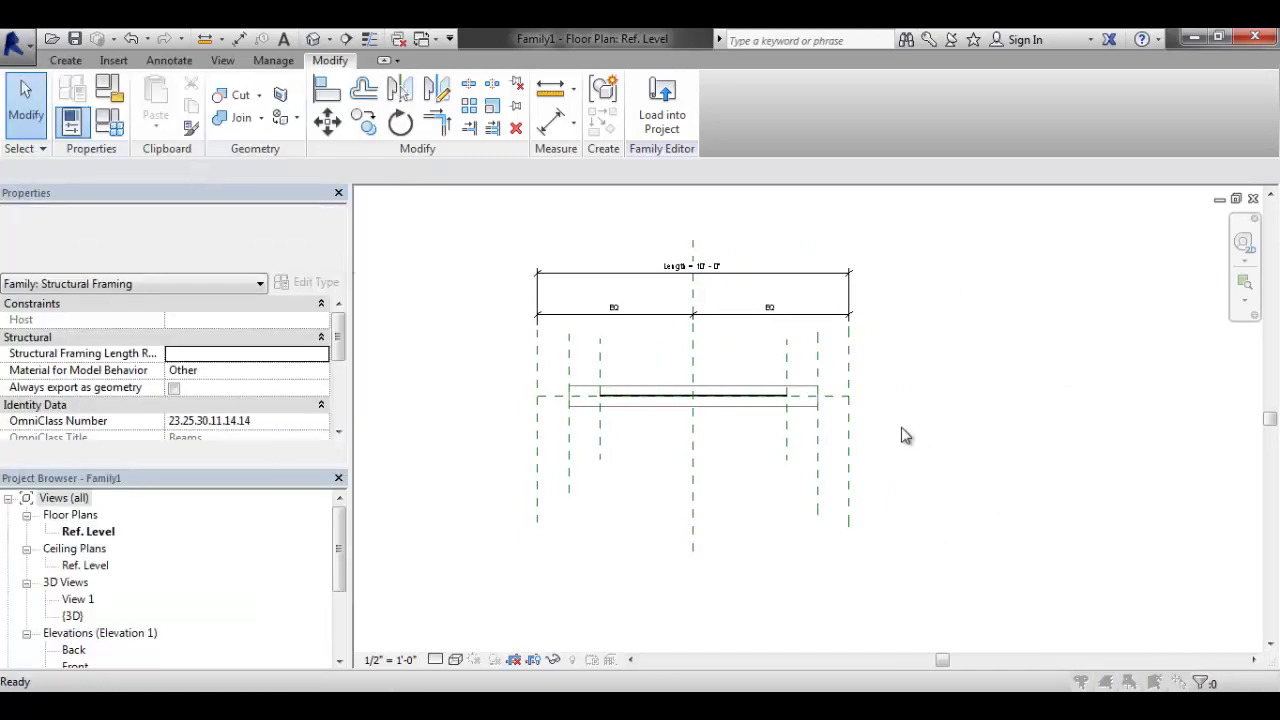
drag(583, 580, 876, 580)
scroll(600, 527, up, 5)
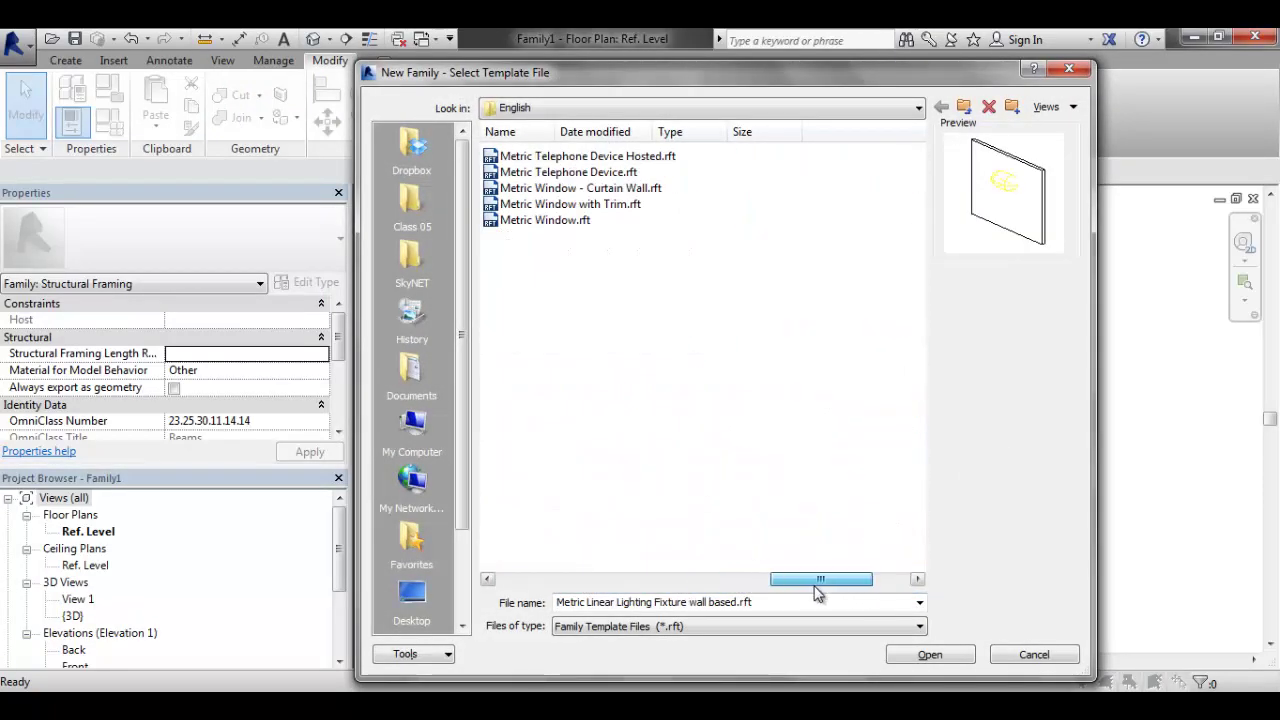
click(727, 108)
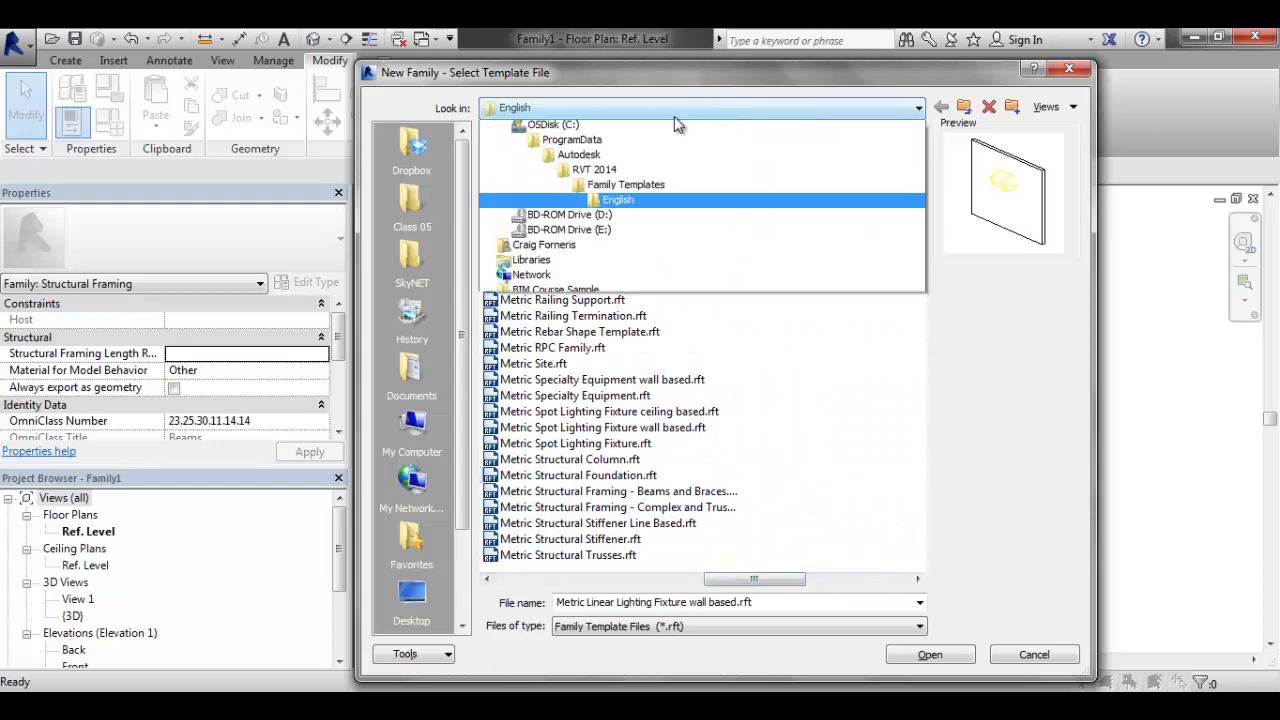
click(632, 220)
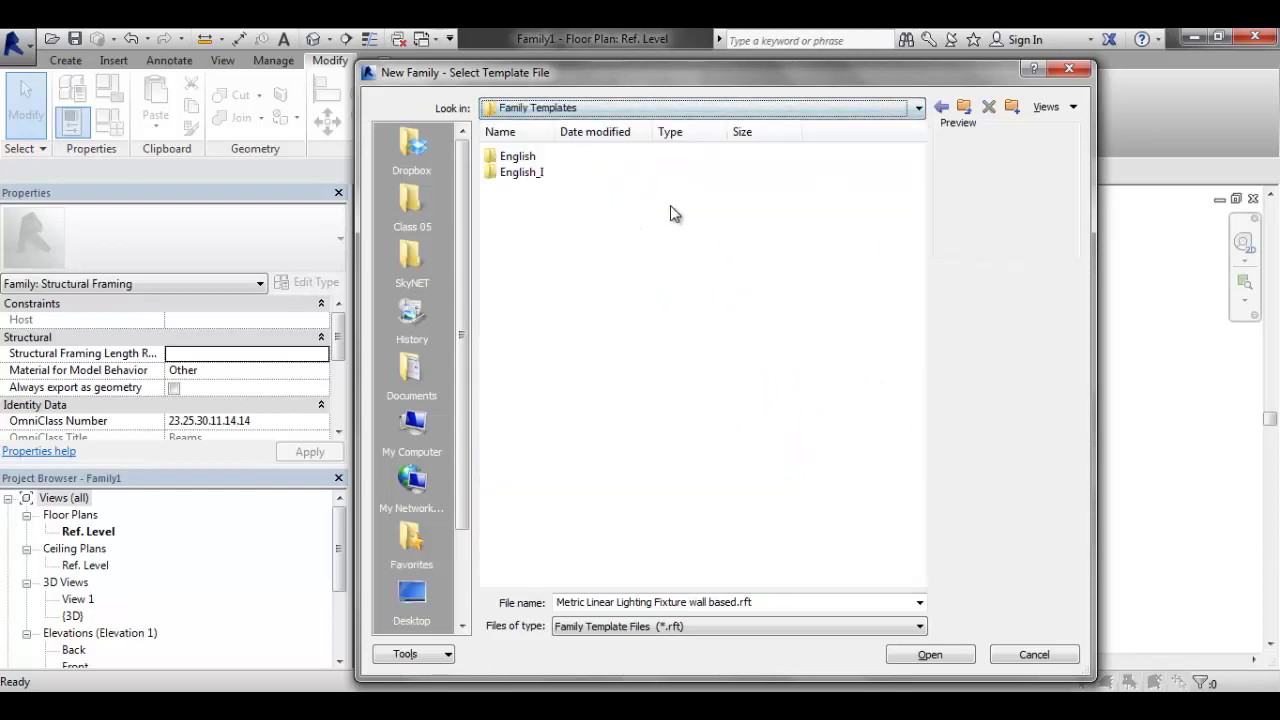
double_click(560, 177)
Create the family from the Structural Framing - Complex and Trusses.rft template
drag(586, 580, 742, 590)
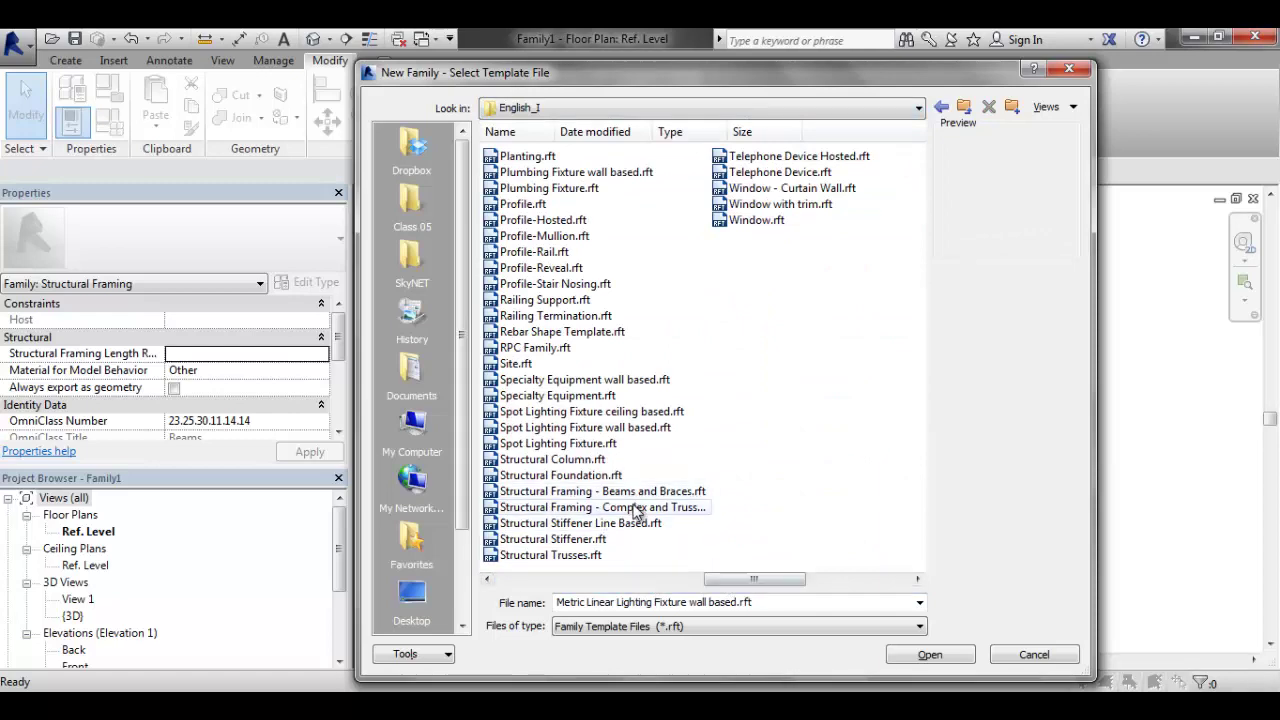
click(600, 507)
click(943, 662)
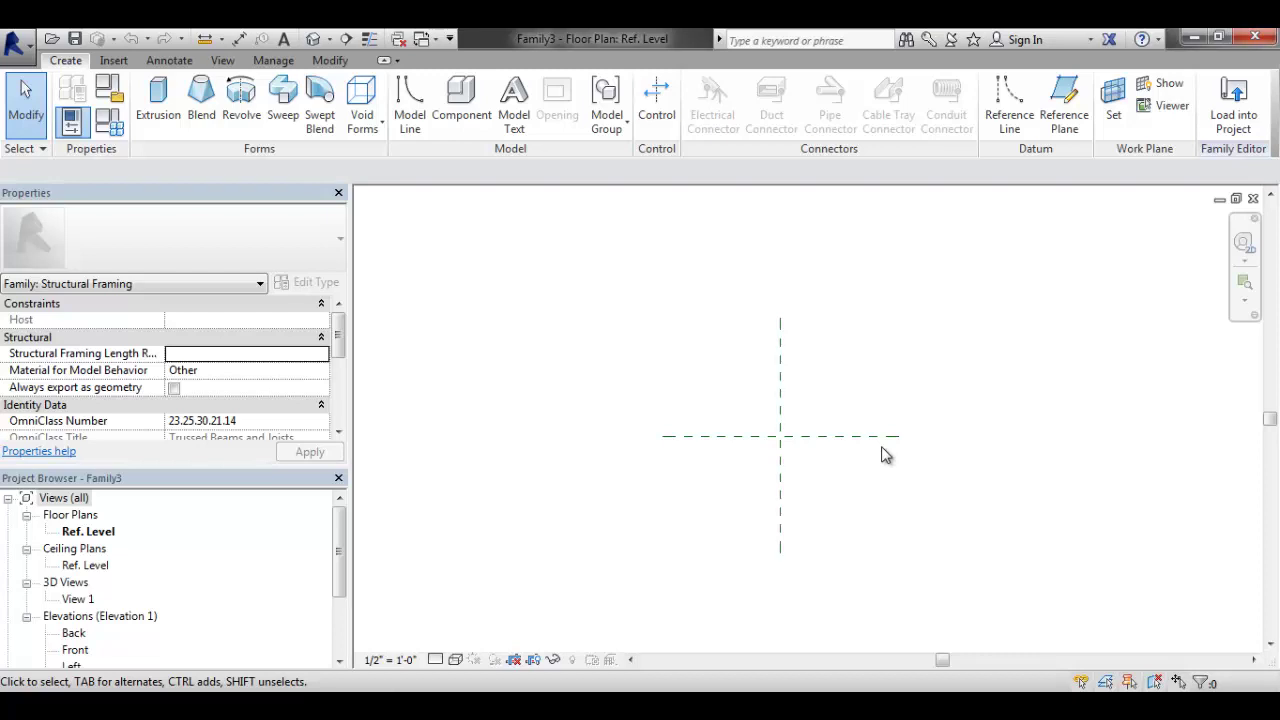
Inspect the new family's category list, comparing the parameters for Structural Foundations and Structural Framing
click(121, 91)
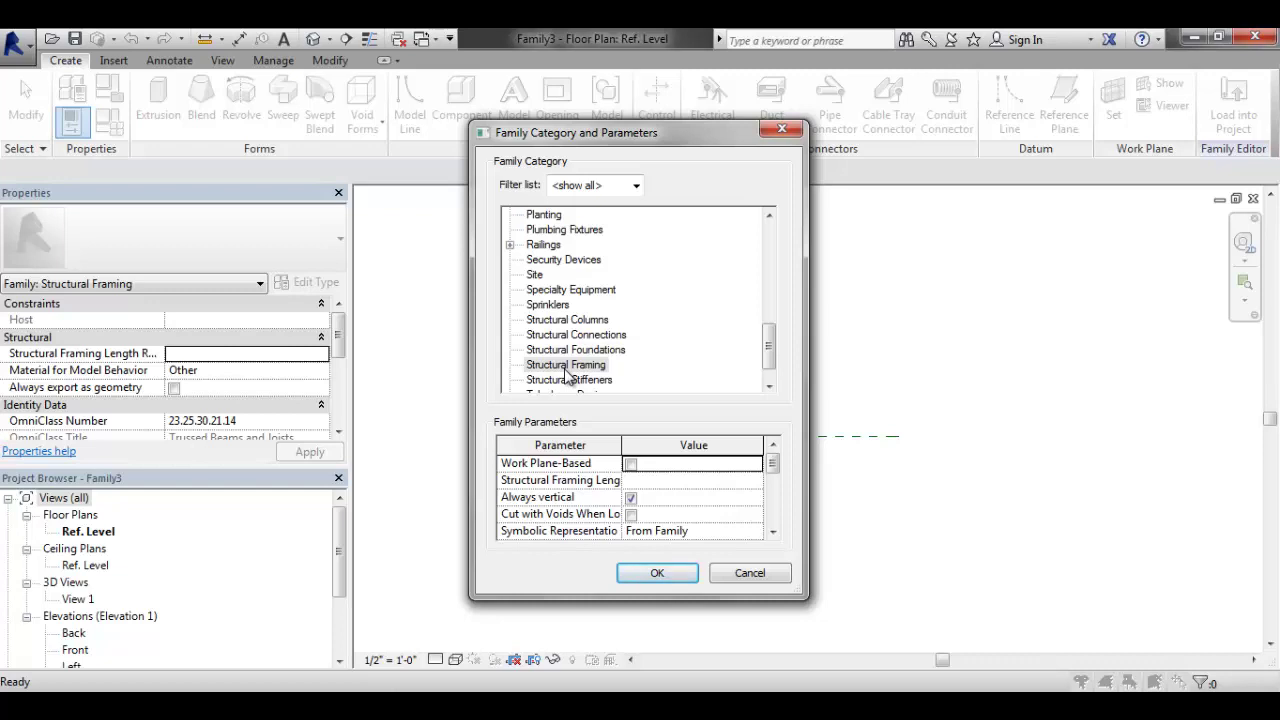
scroll(767, 347, down, 1)
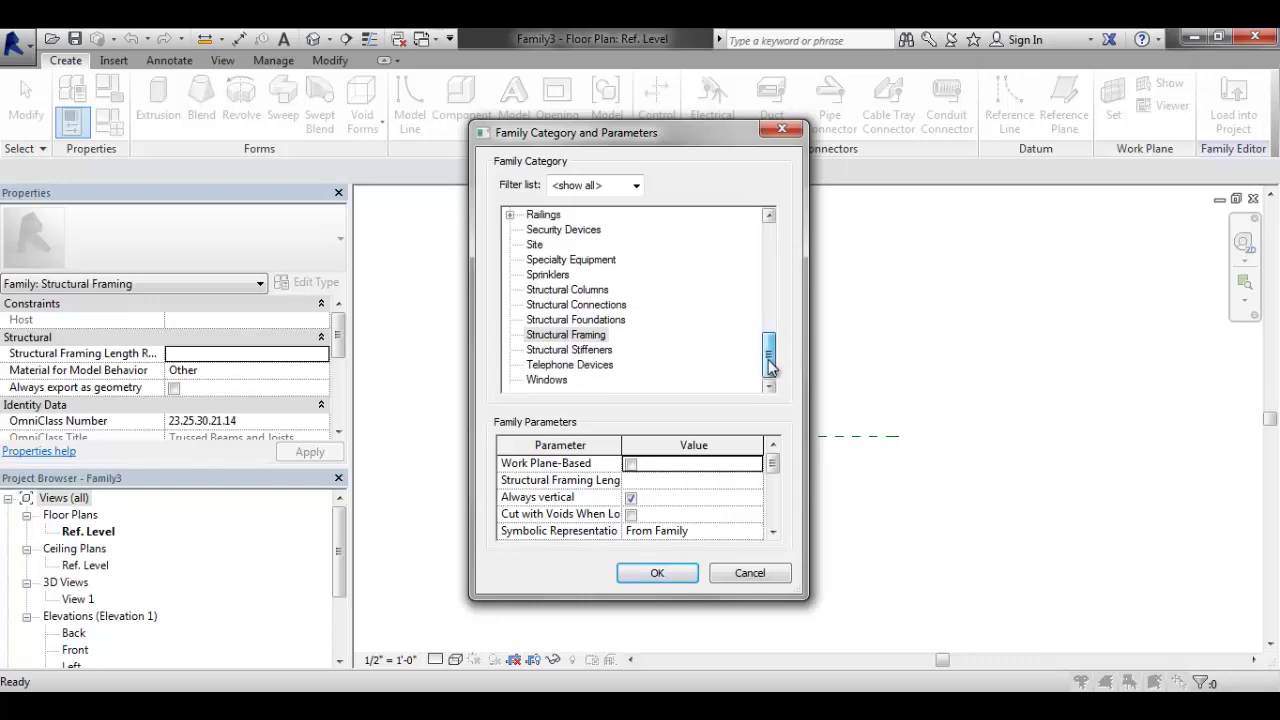
click(596, 320)
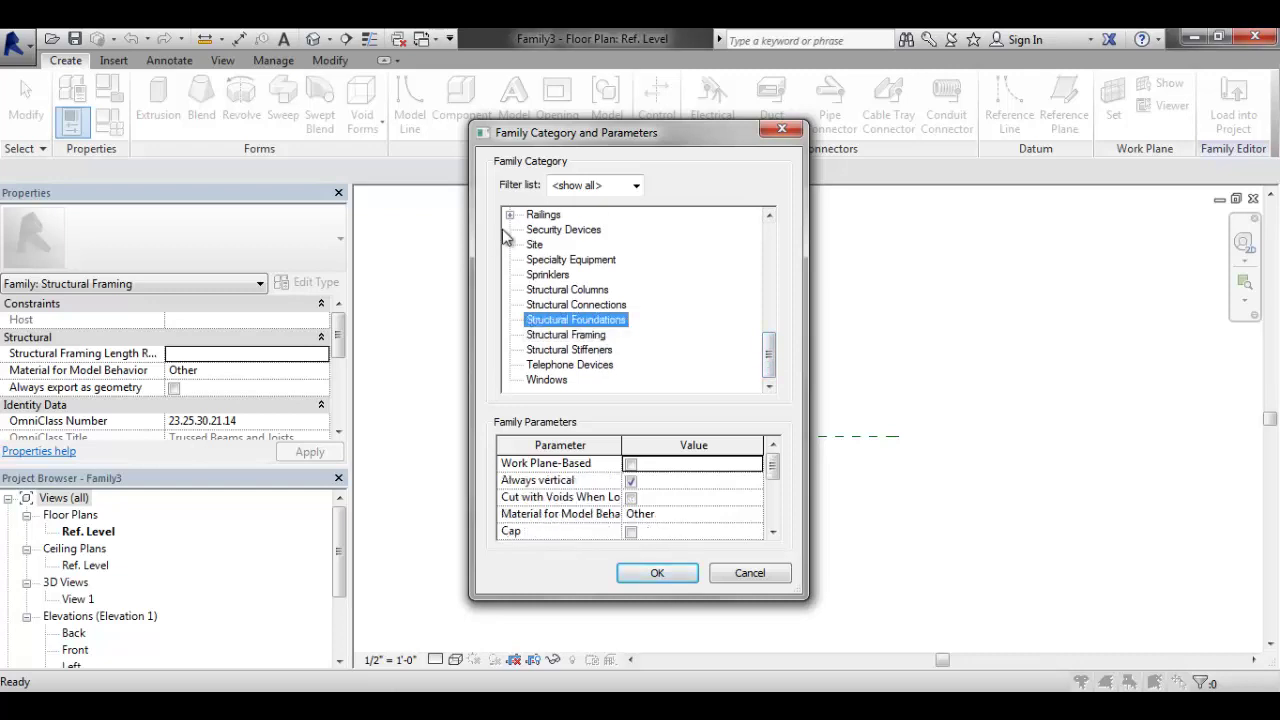
click(592, 337)
click(760, 576)
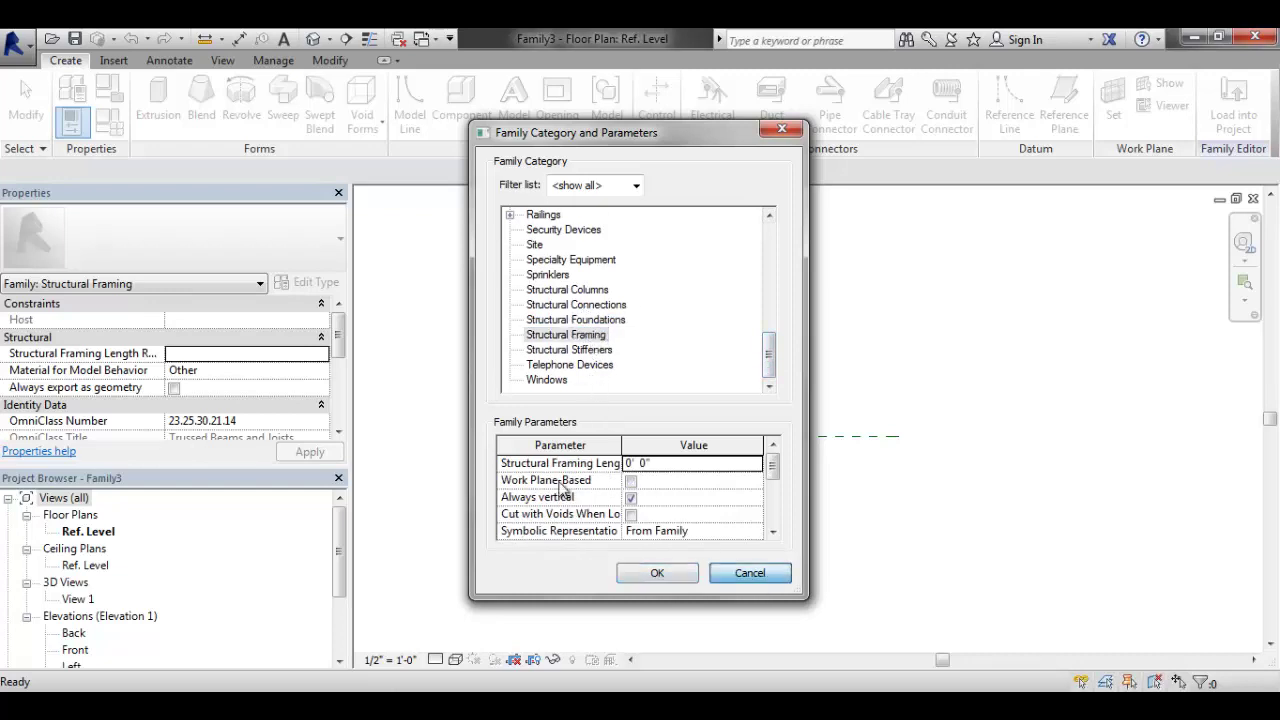
Start a fourth new family and open the English_I template folder
click(14, 42)
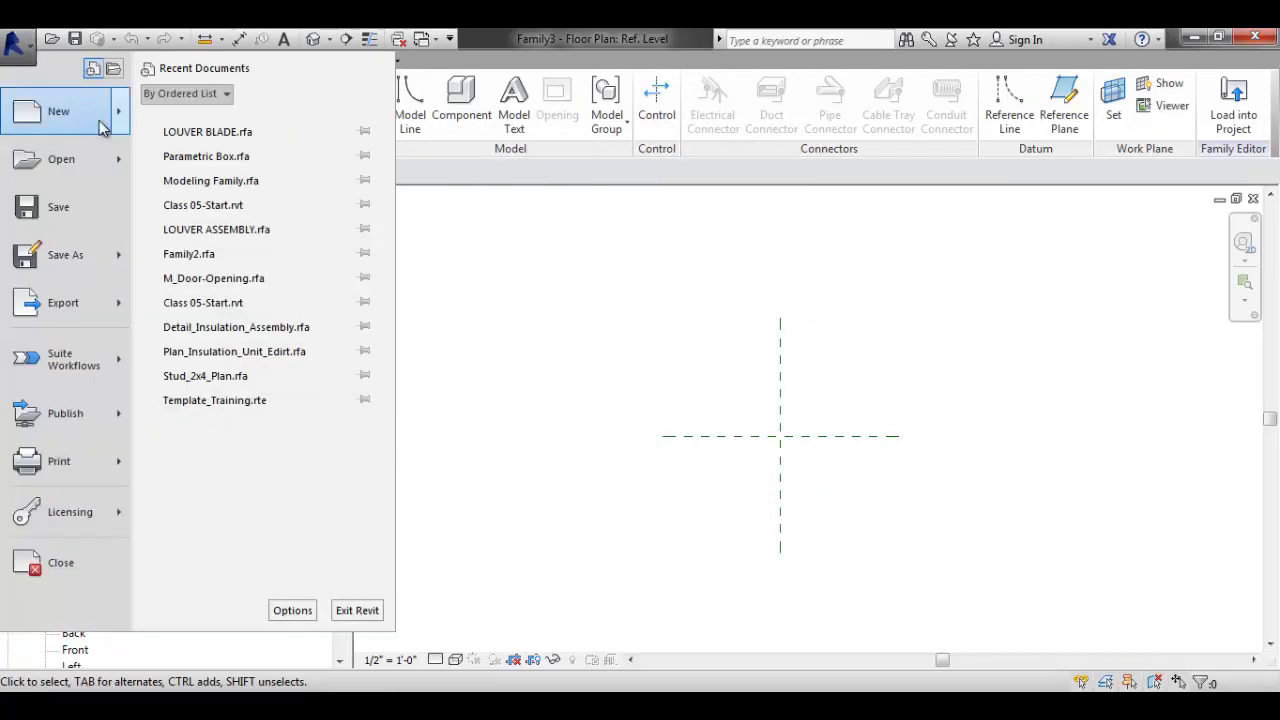
mouse_move(118, 118)
click(180, 163)
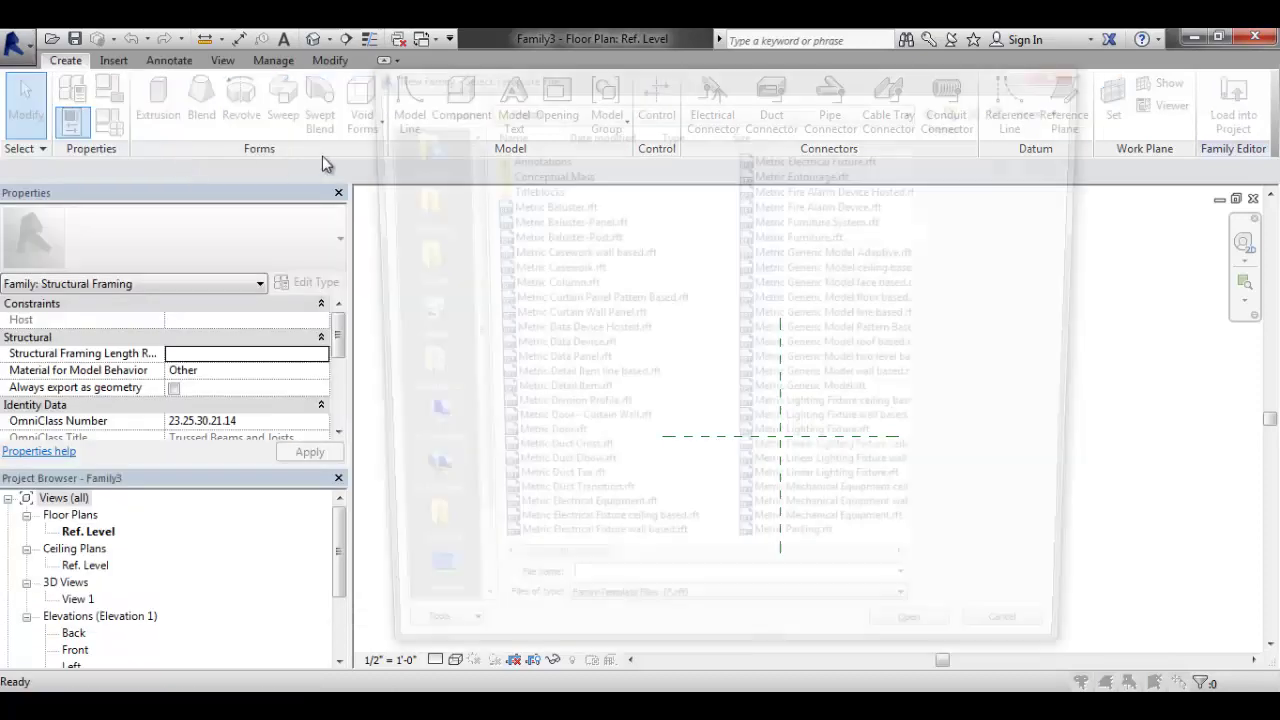
click(600, 108)
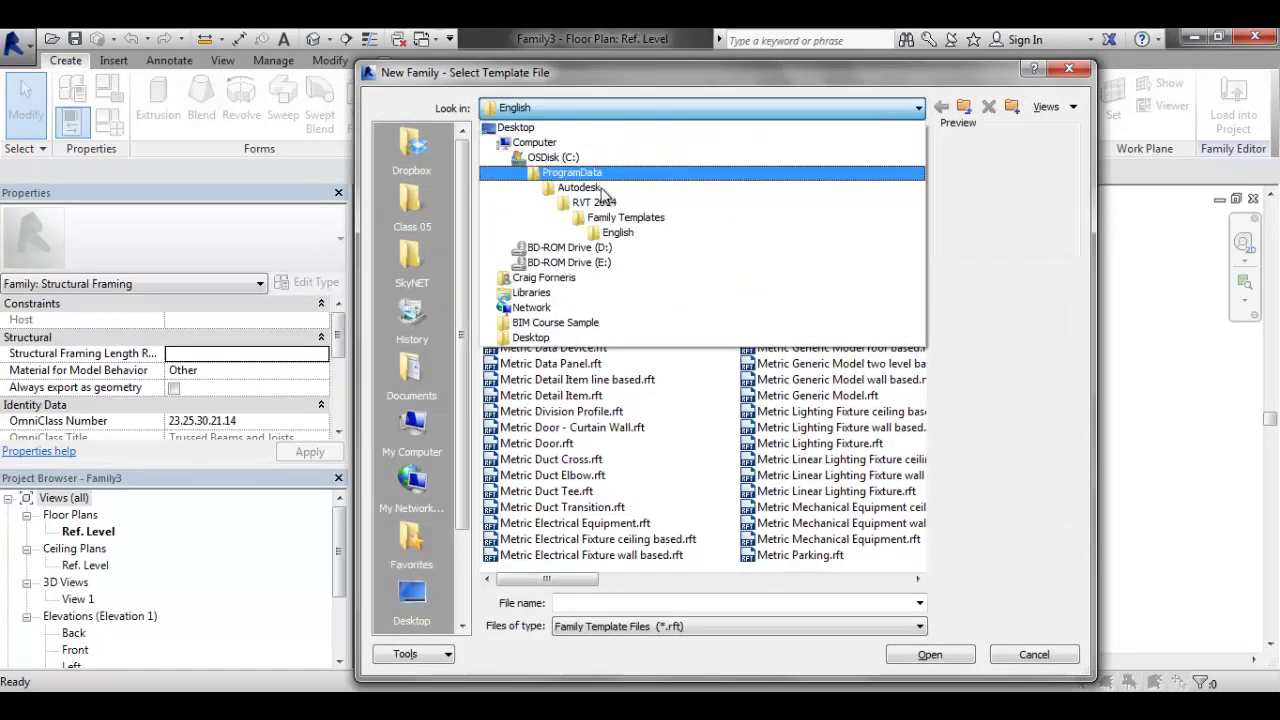
click(607, 219)
double_click(514, 177)
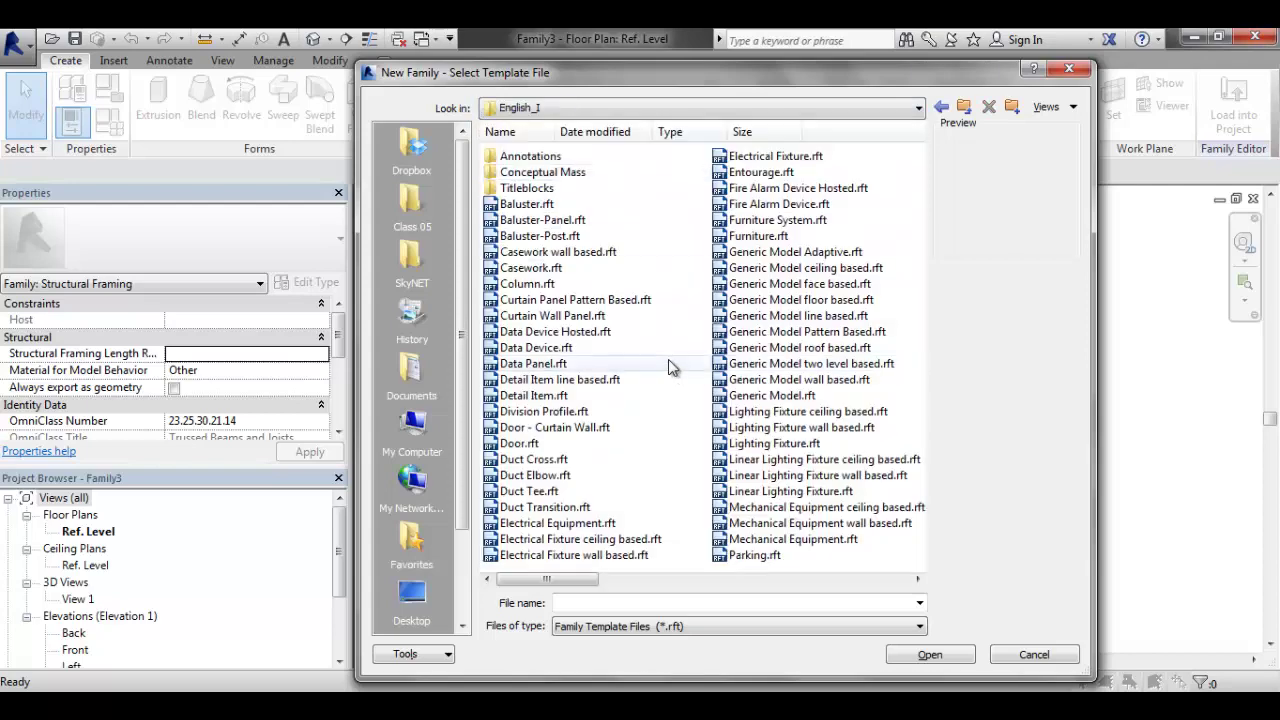
Preview the structural framing and stiffener templates, and create the family from Structural Trusses.rft
click(672, 365)
scroll(684, 380, down, 3)
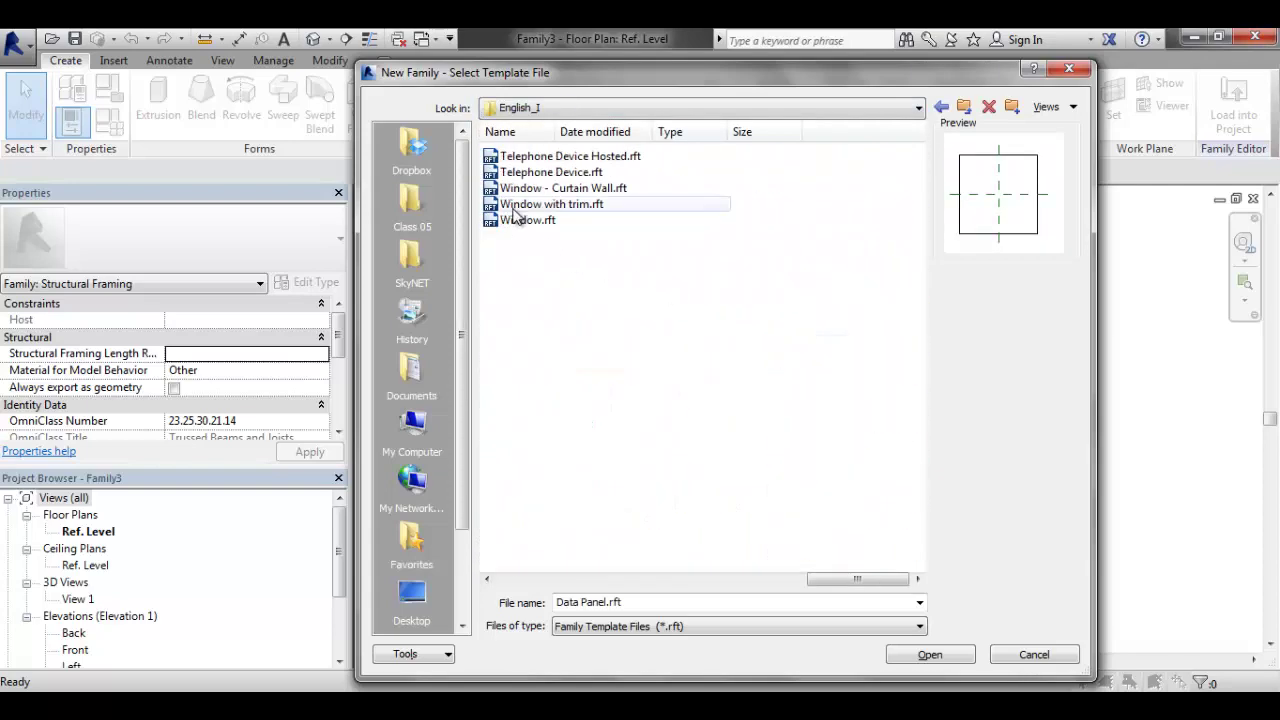
scroll(598, 418, up, 1)
click(575, 507)
click(580, 491)
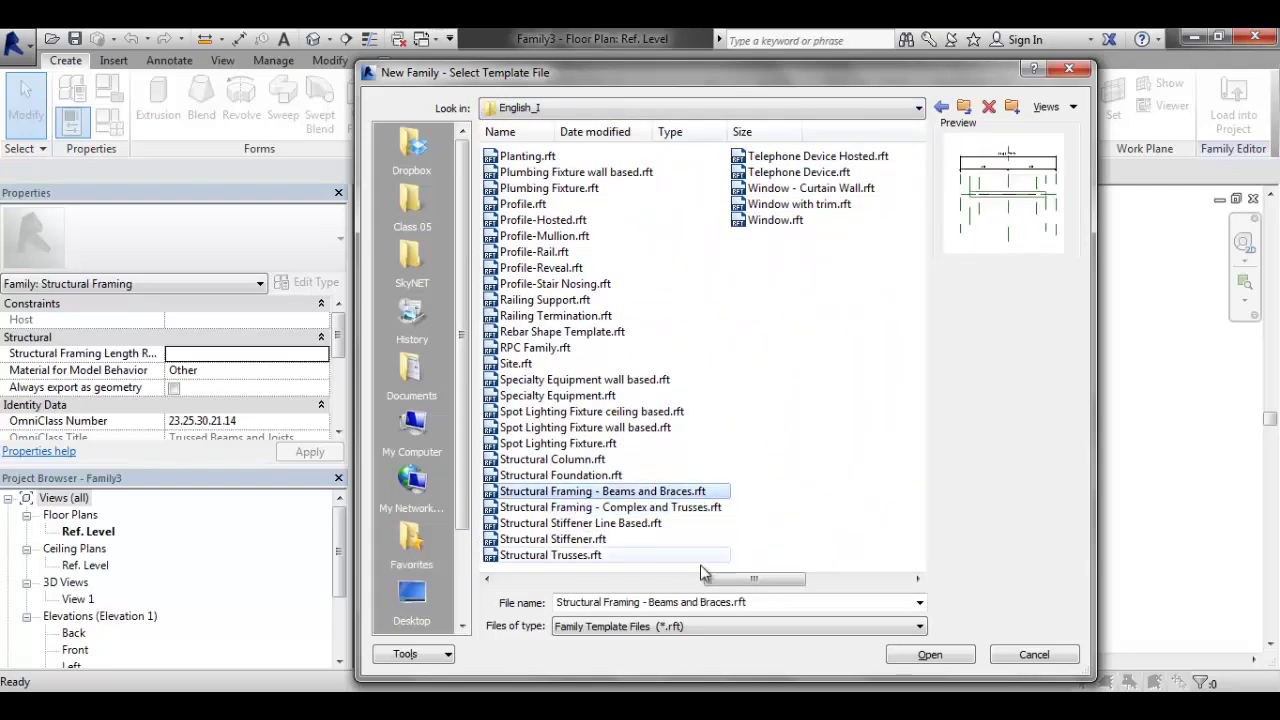
click(598, 539)
click(585, 555)
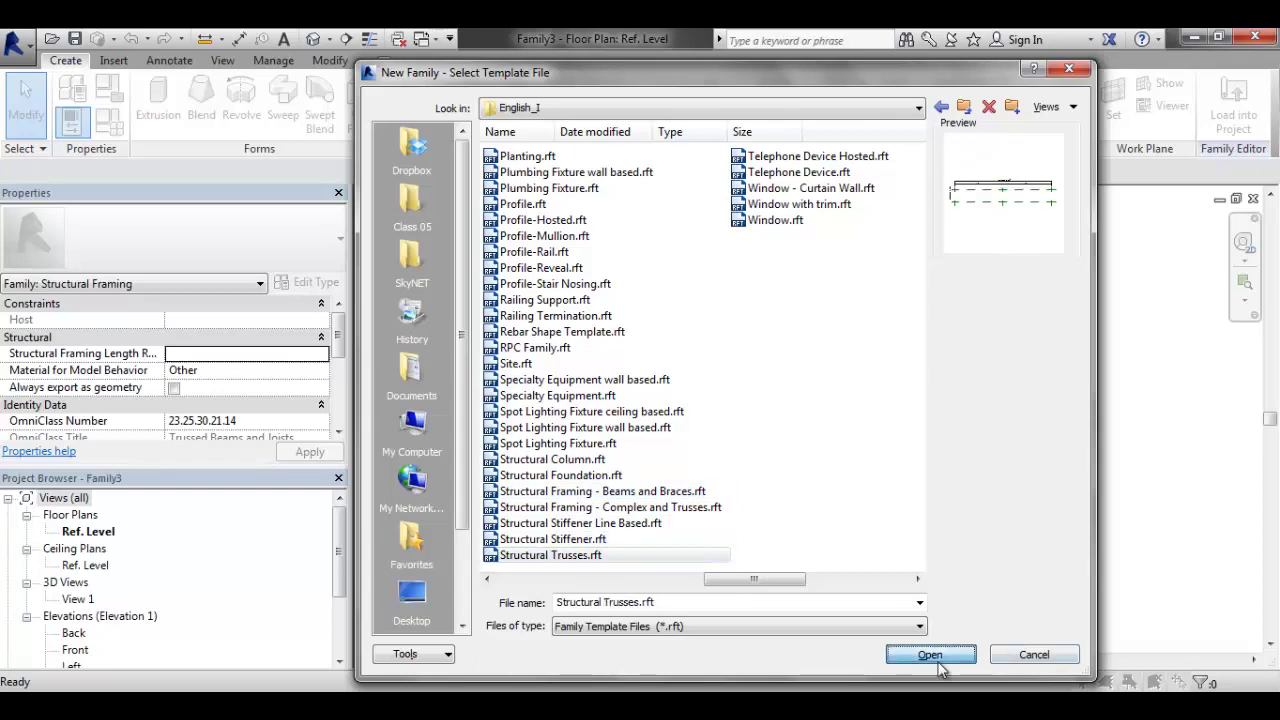
click(930, 655)
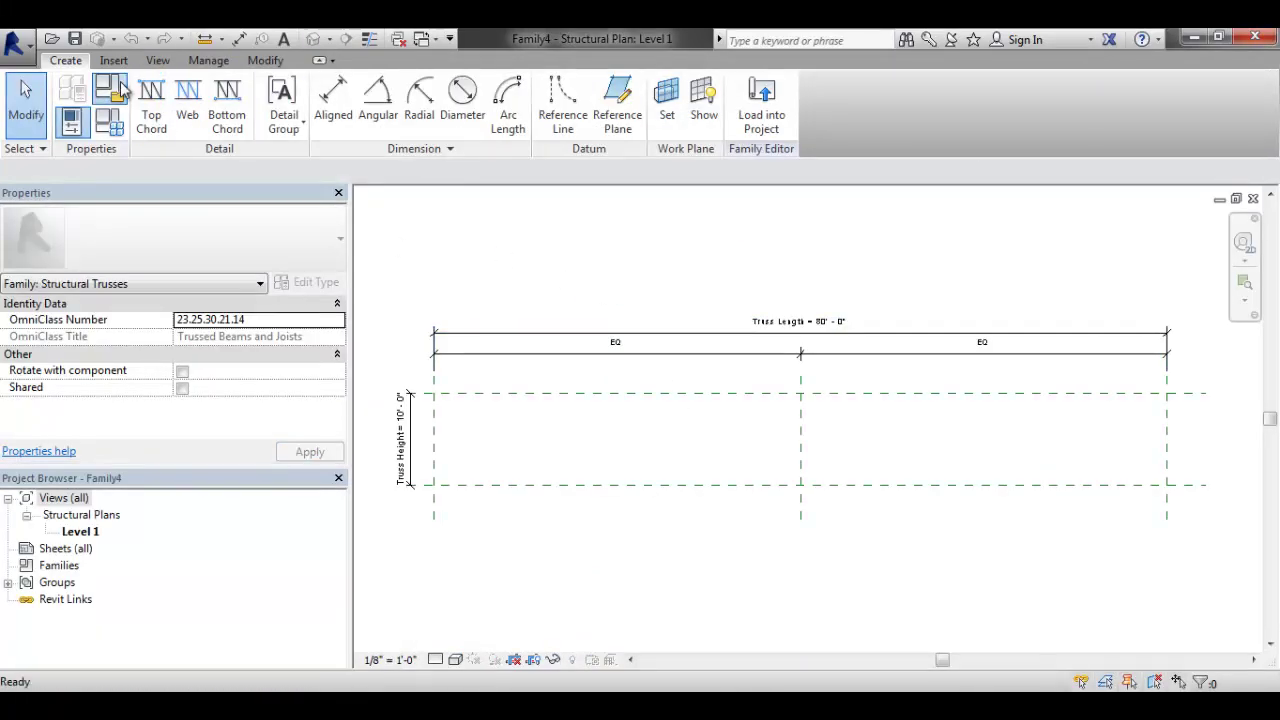
Inspect the category and family parameters available for the Structural Trusses family
click(71, 120)
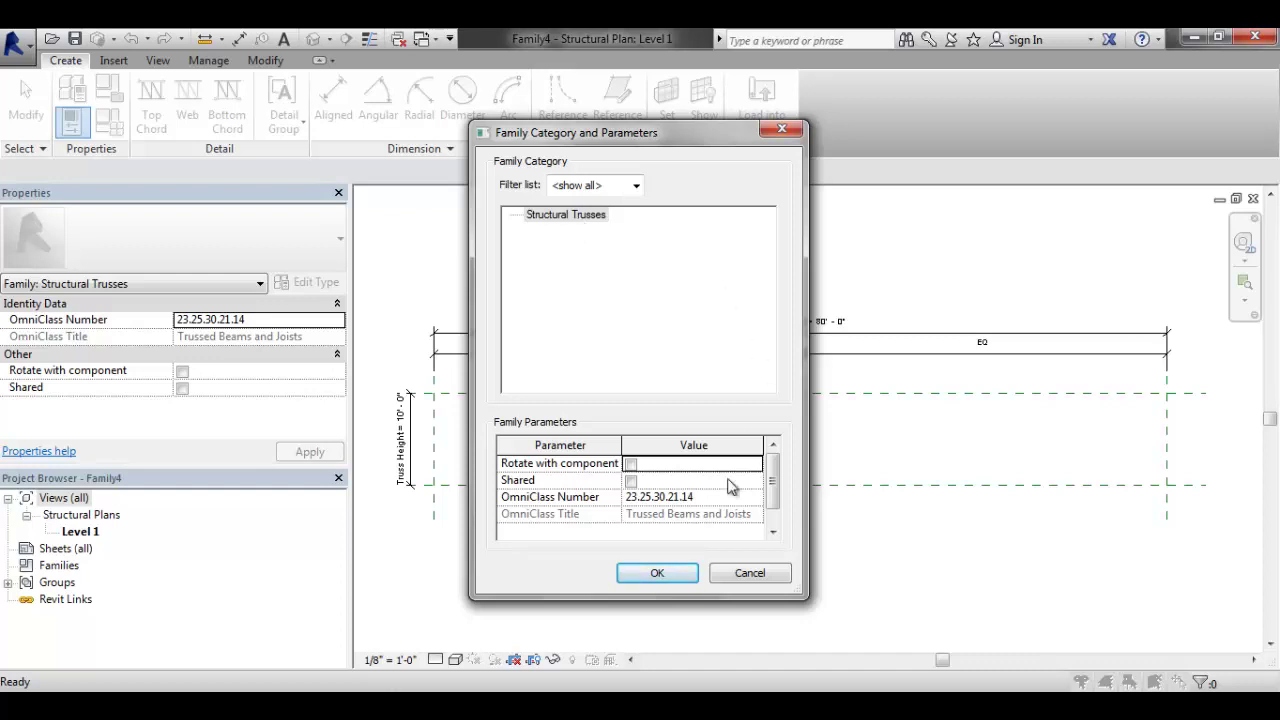
click(750, 573)
scroll(790, 558, down, 1)
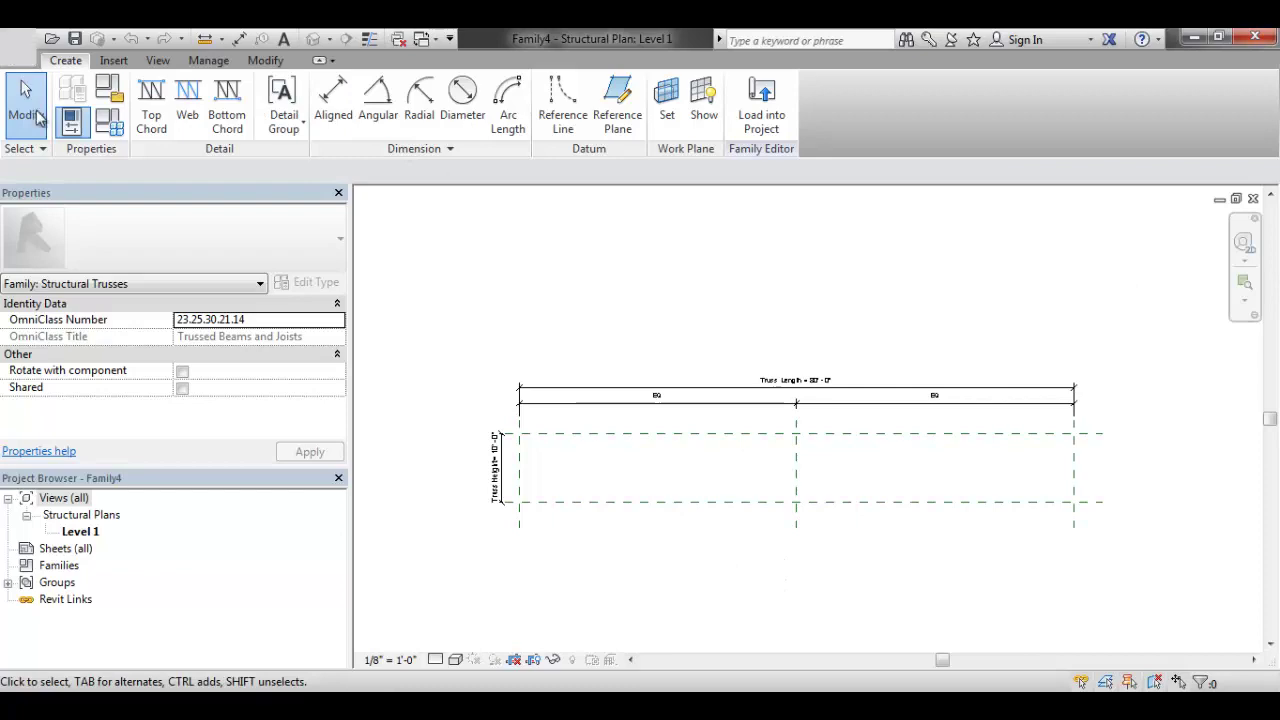
Close the Structural Trusses family and minimize the Ref. Level plan of Family3
click(12, 40)
click(423, 437)
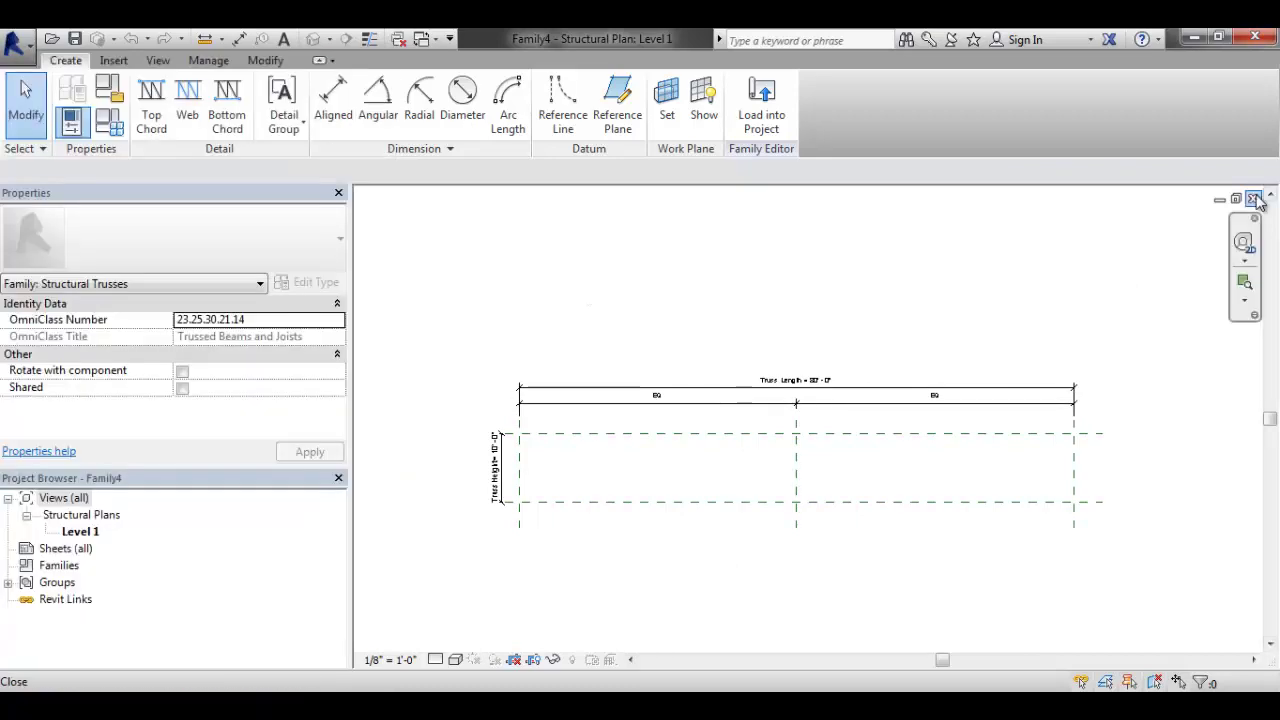
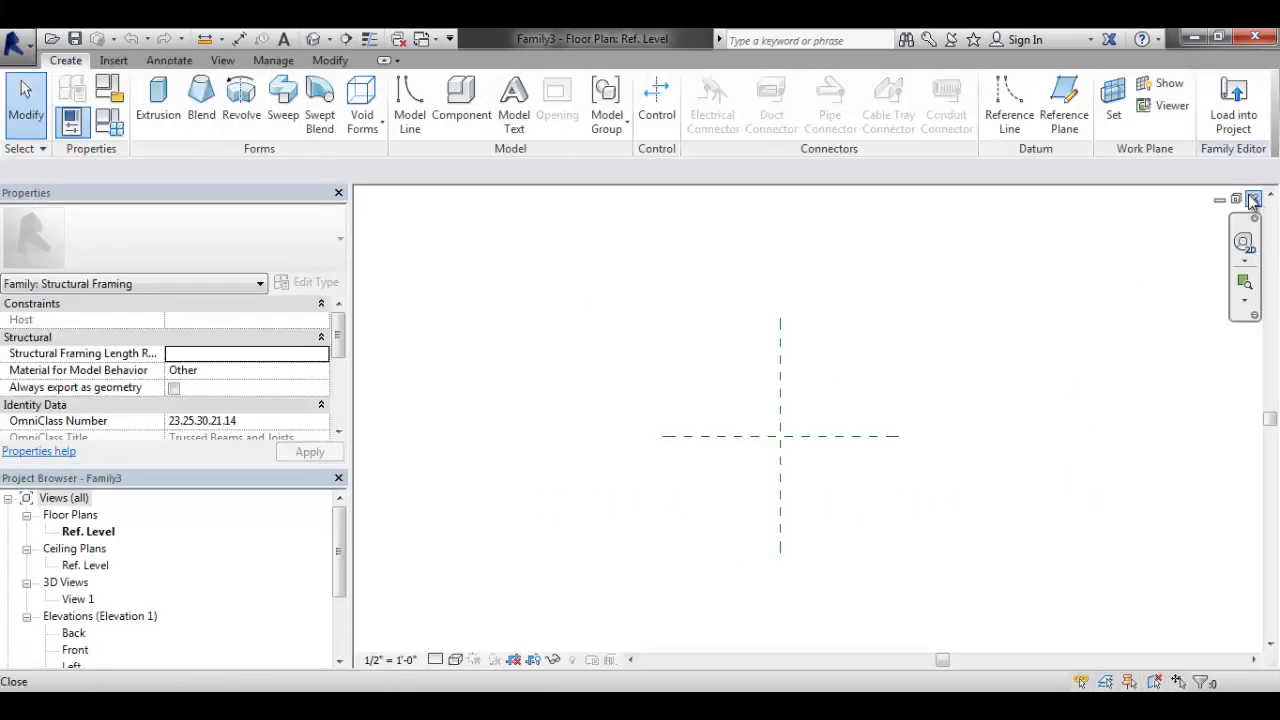
click(1219, 199)
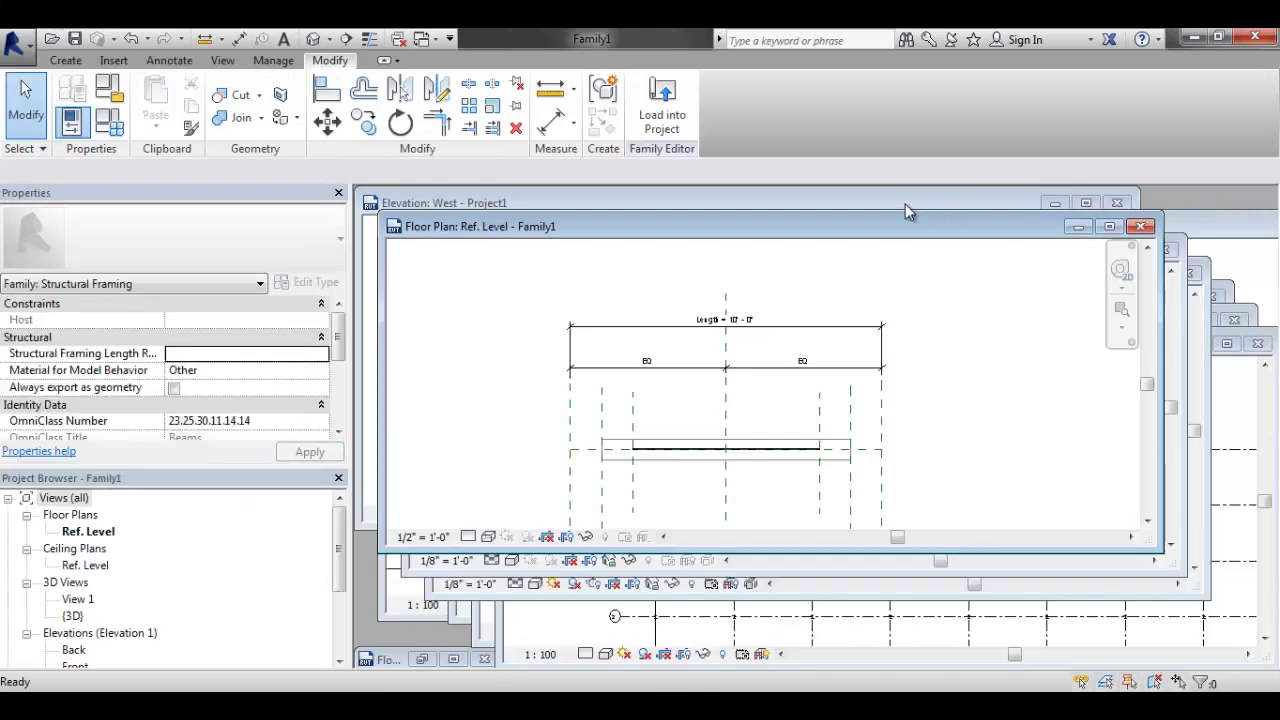
Close the Ref. Level and 3D views of Family1 without saving the family
click(1142, 227)
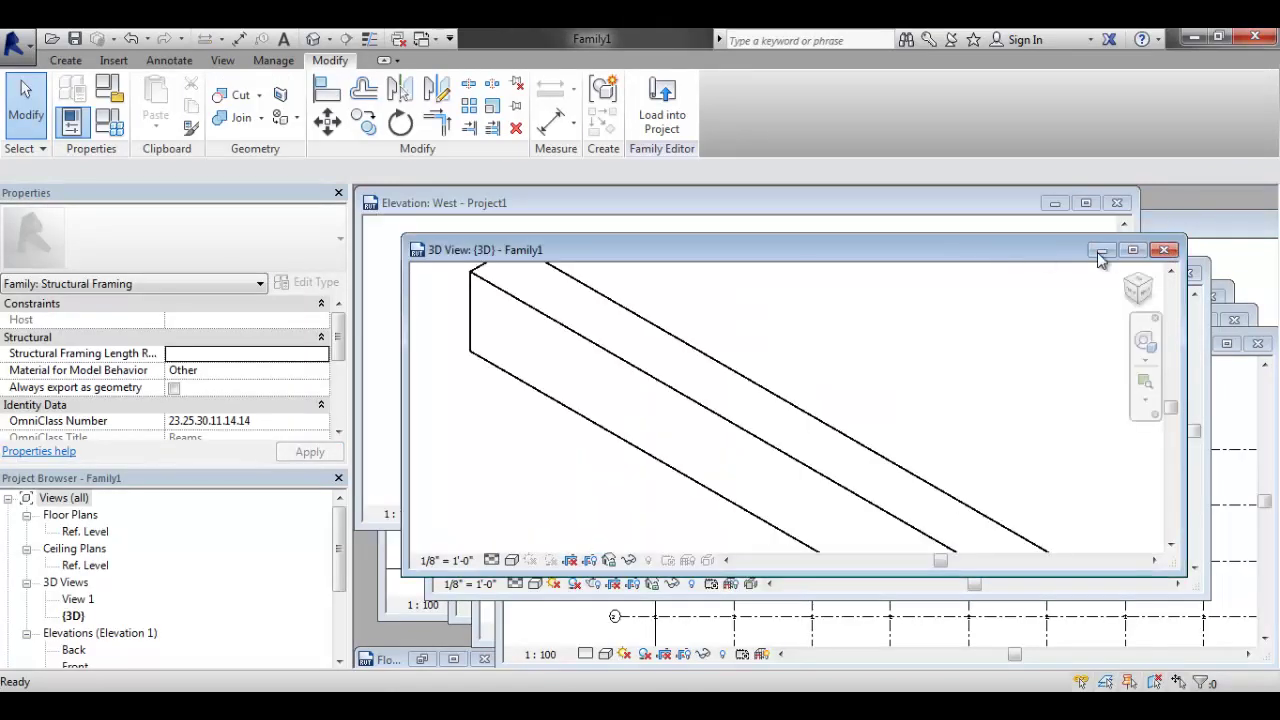
click(1163, 251)
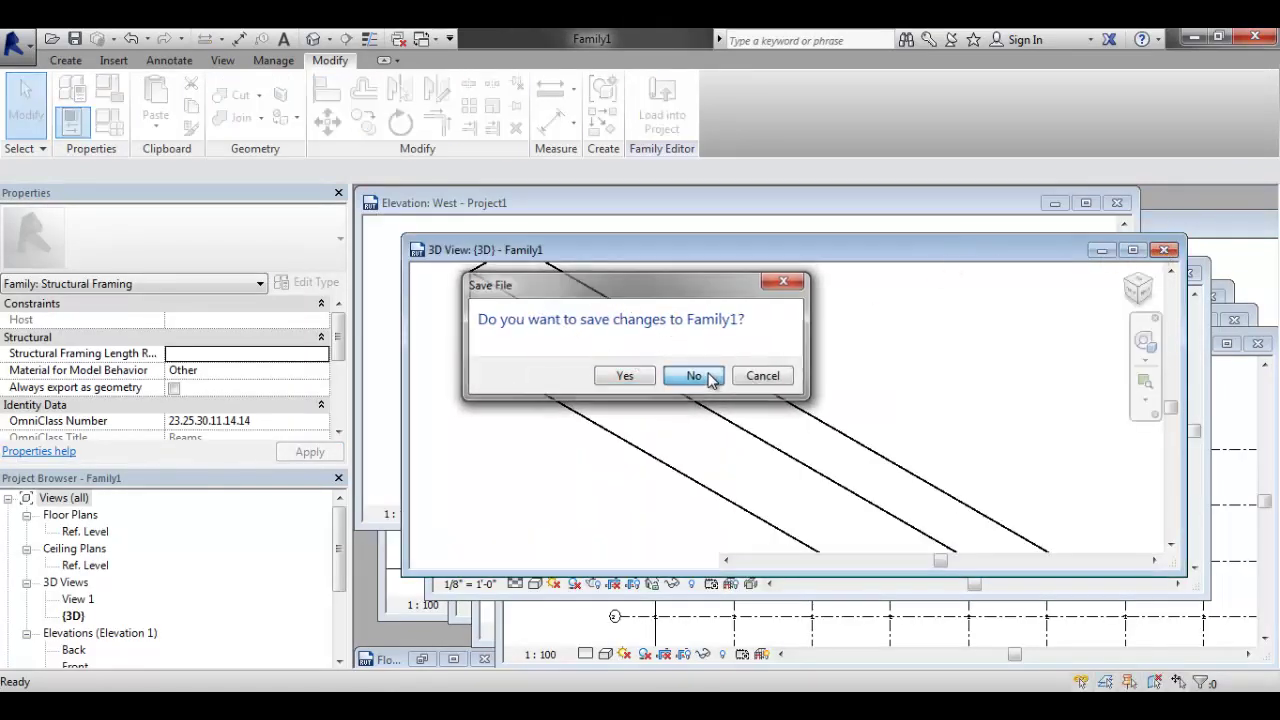
click(770, 375)
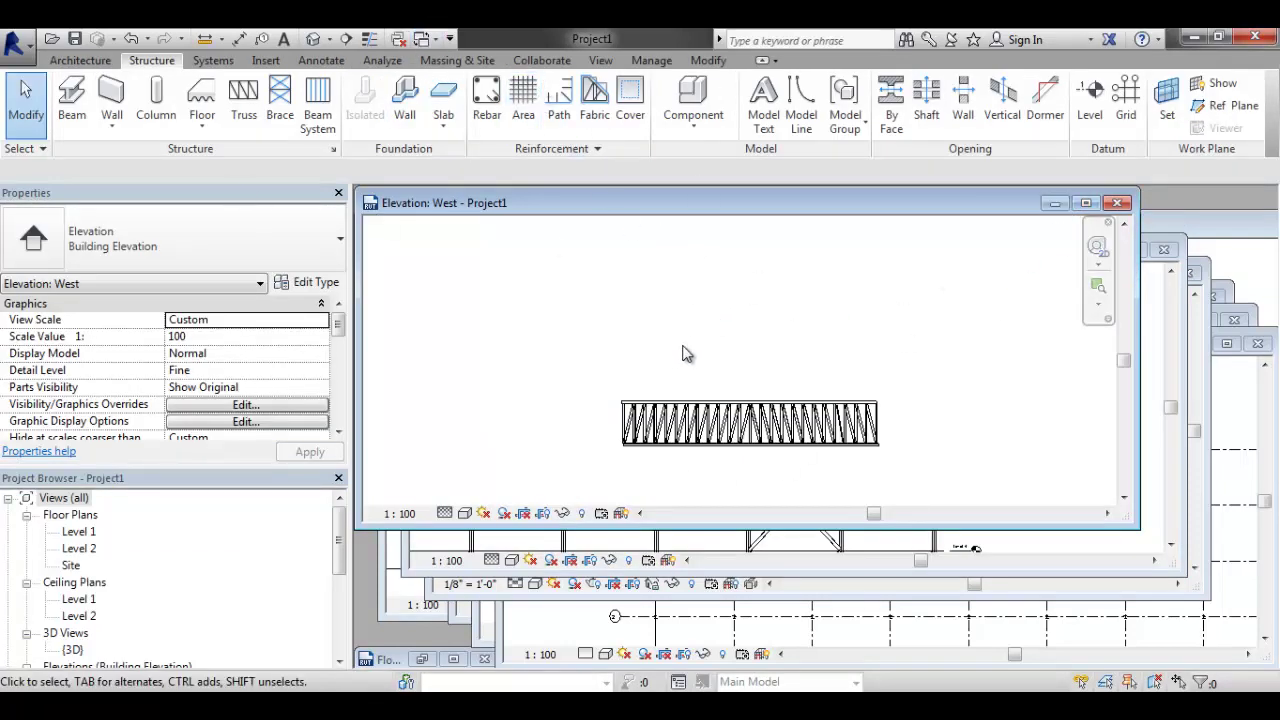
Look through Project1's open plan and elevation views and the remaining family view
key(ctrl+Tab)
key(ctrl+Tab)
key(ctrl+Tab)
key(ctrl+Tab)
key(ctrl+Tab)
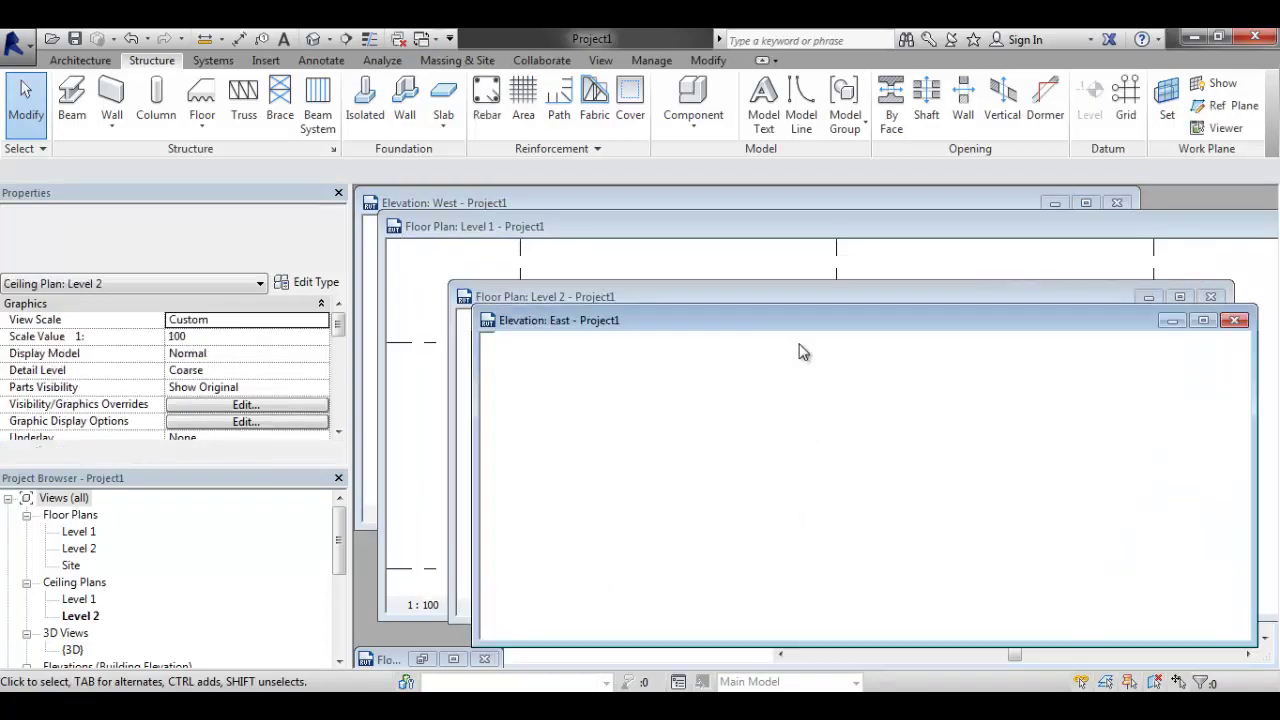
key(ctrl+Tab)
key(ctrl+Tab)
key(ctrl+Tab)
key(ctrl+Tab)
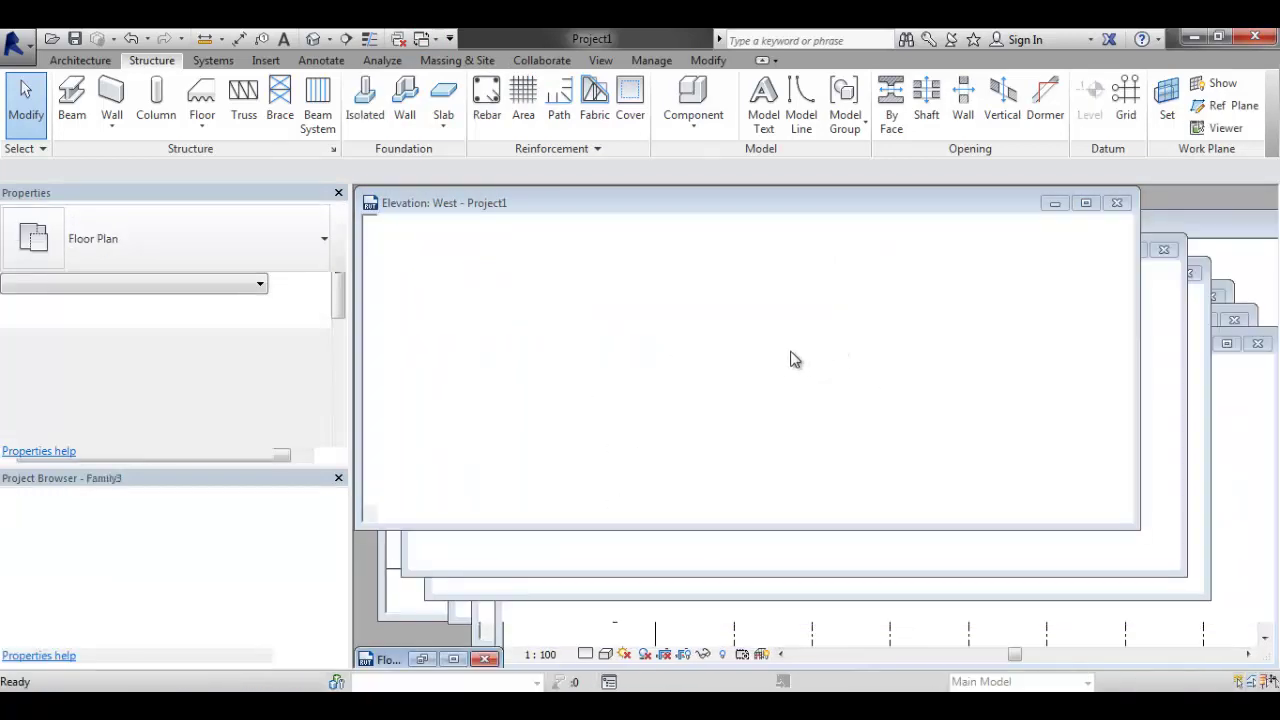
Close Project1's hidden view windows and maximize its North elevation
key(ctrl+Tab)
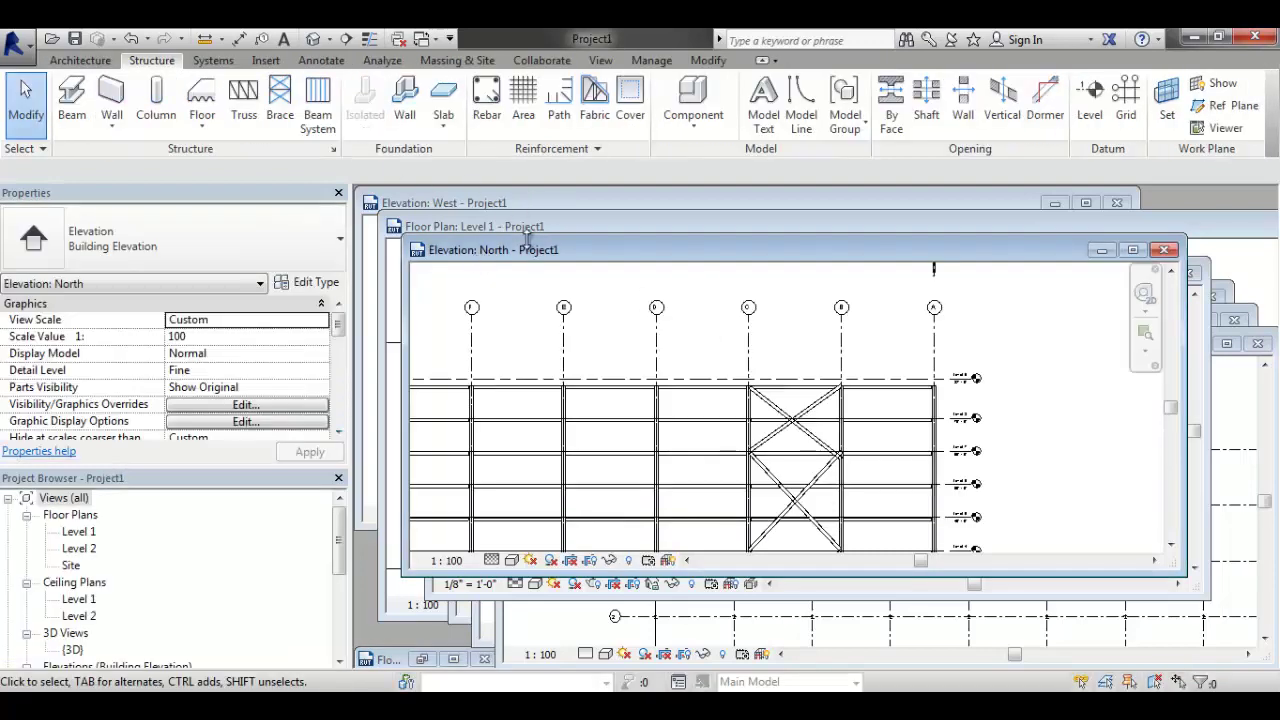
click(398, 39)
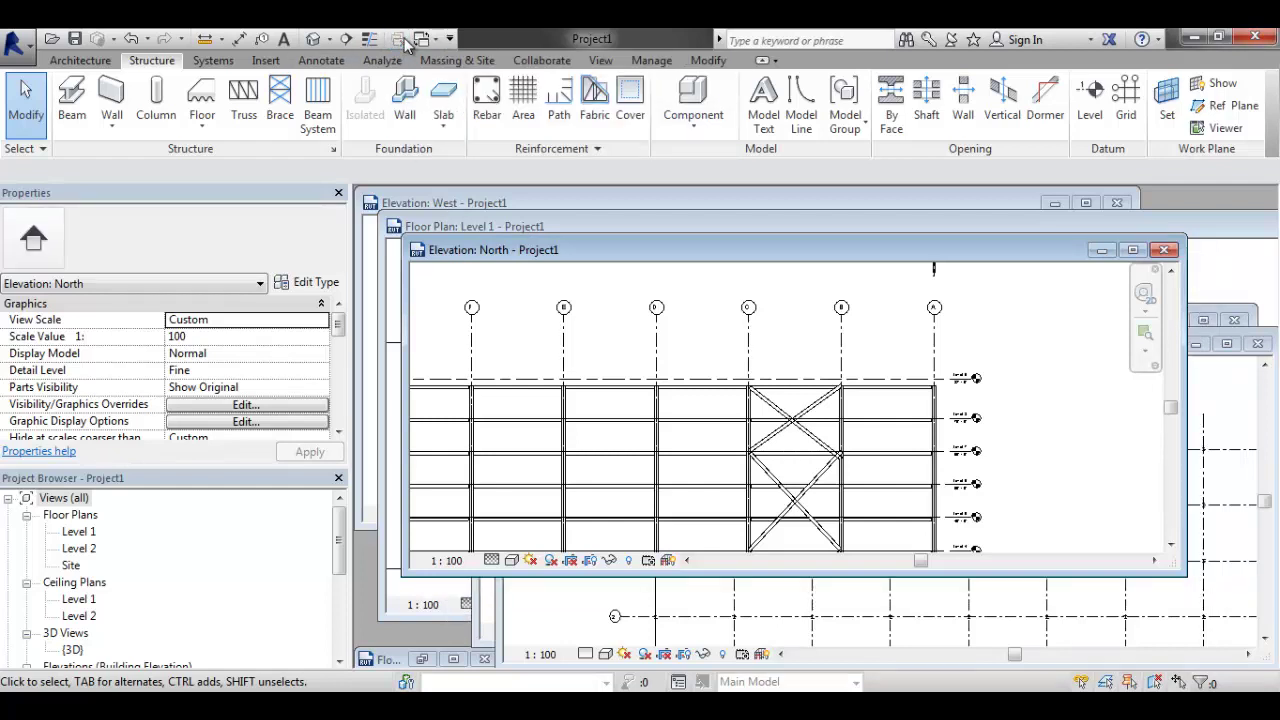
click(1130, 251)
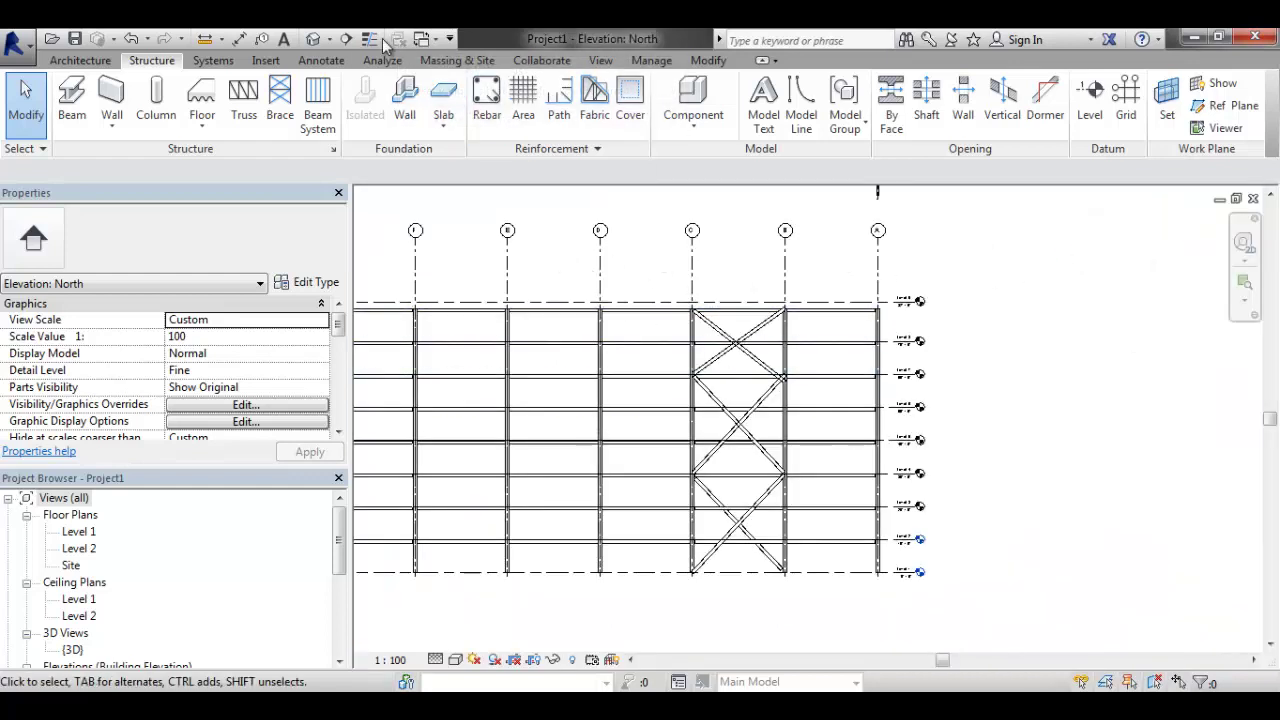
click(428, 40)
click(500, 57)
middle_drag(934, 394, 940, 395)
scroll(940, 395, down, 1)
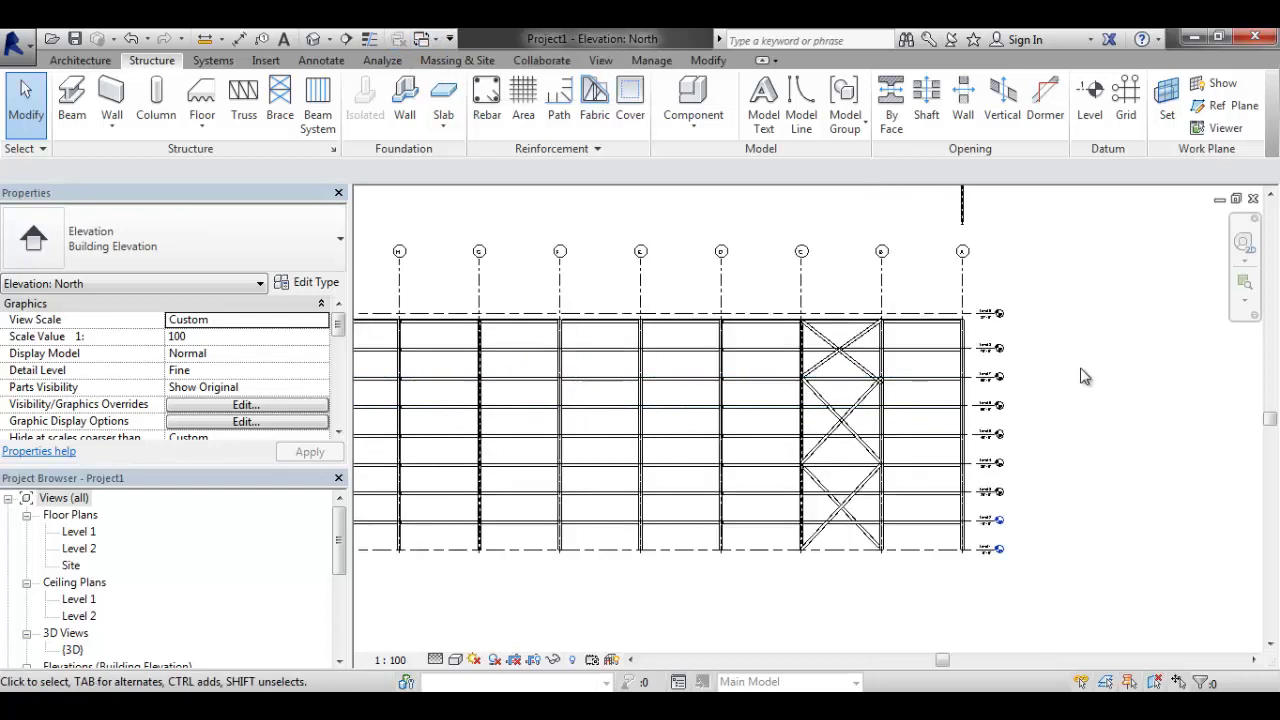
Create a new family from the Metric Structural Framing - Complex and Trusses template
click(36, 50)
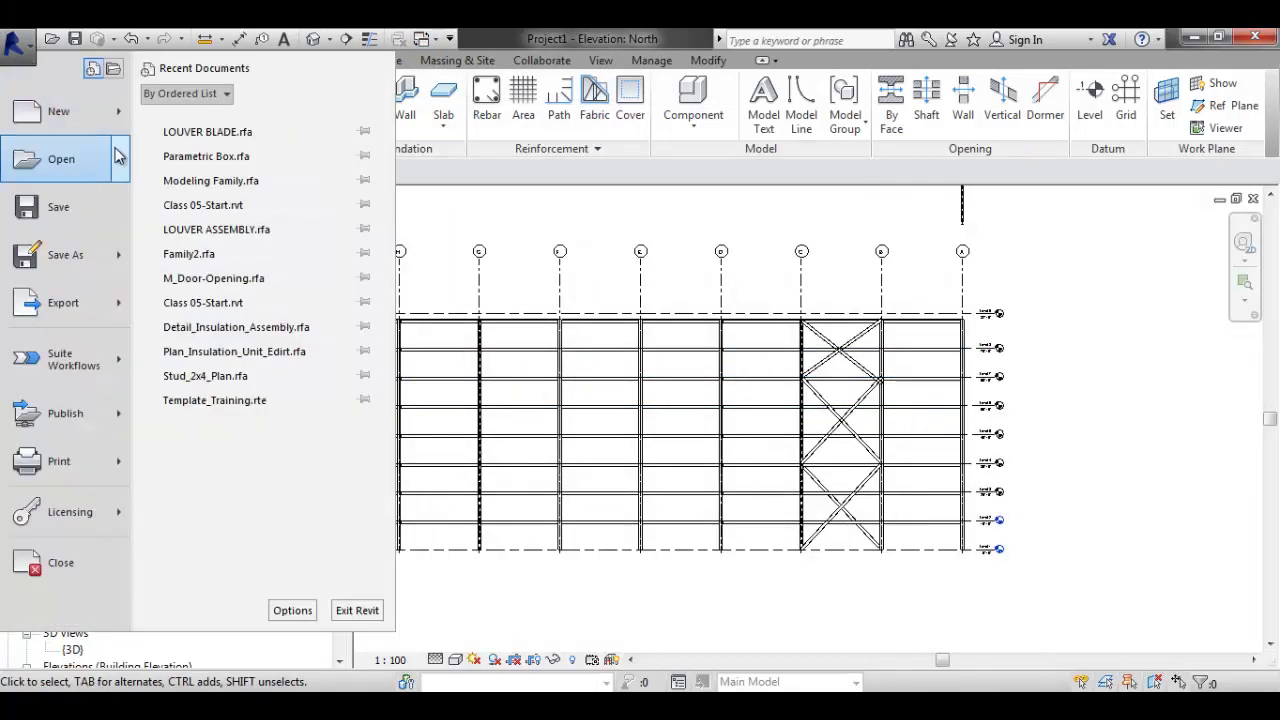
mouse_move(60, 111)
click(216, 168)
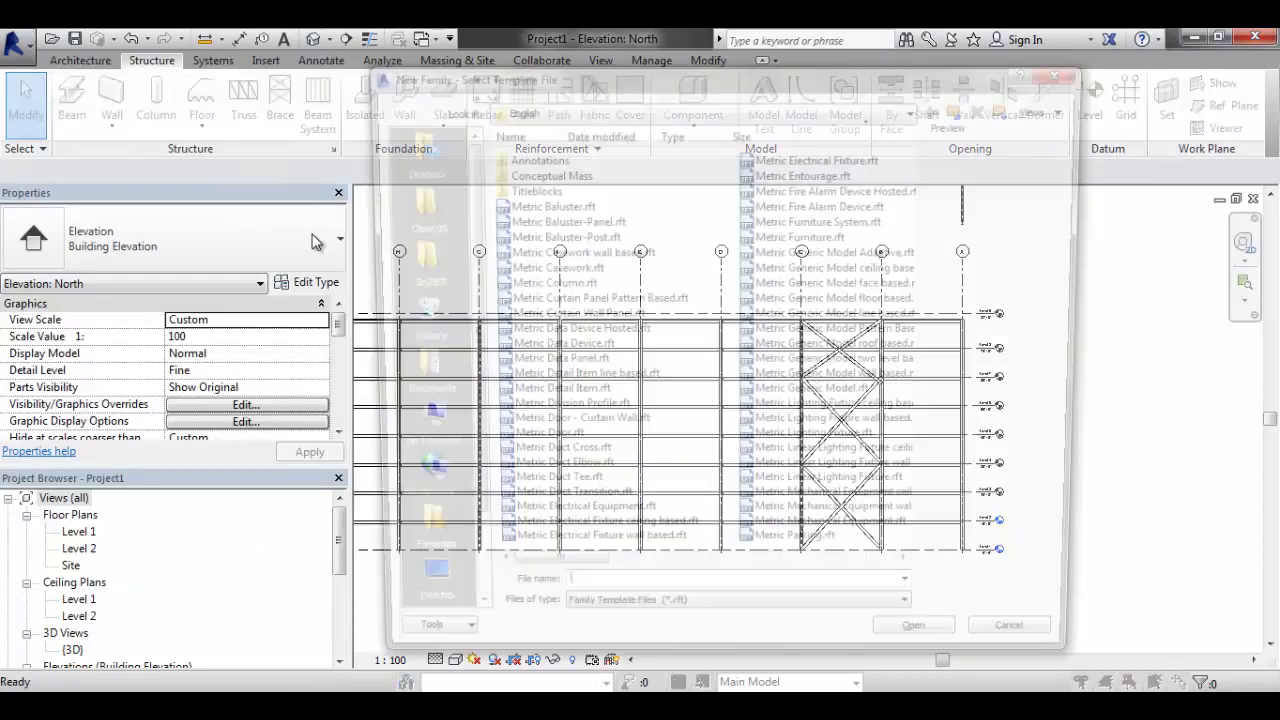
drag(577, 586, 785, 586)
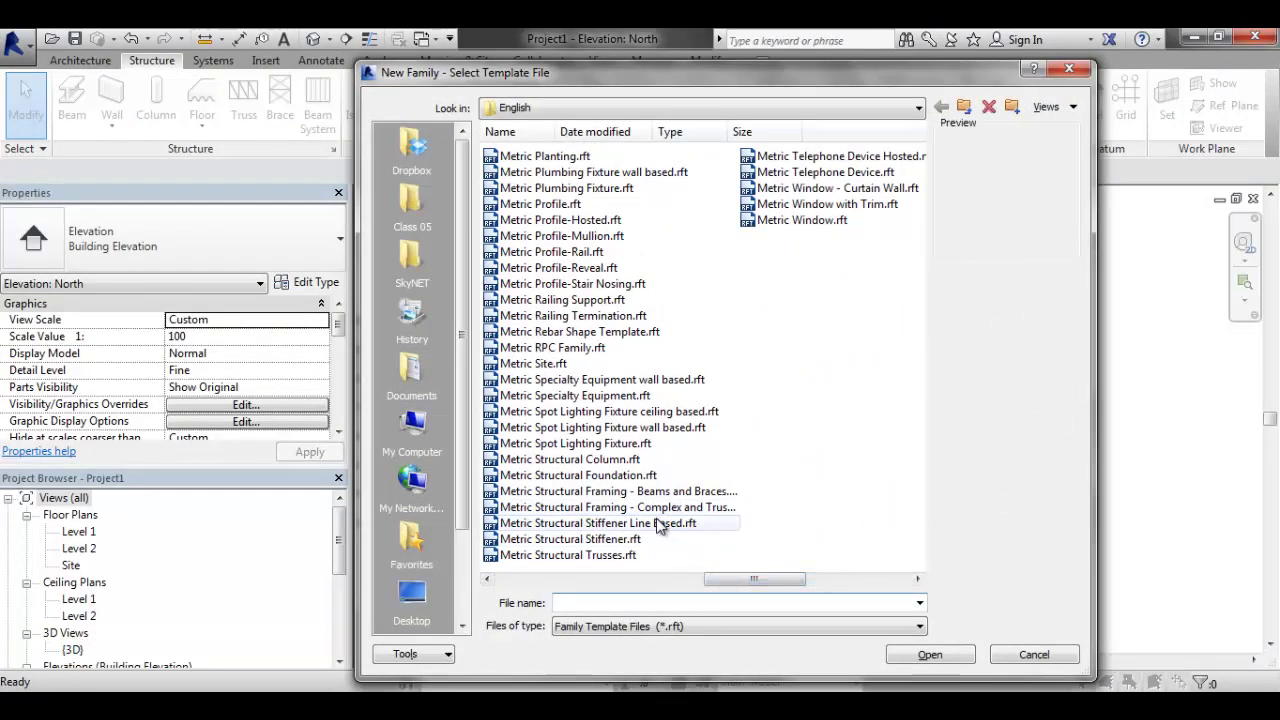
click(662, 523)
click(664, 507)
click(662, 492)
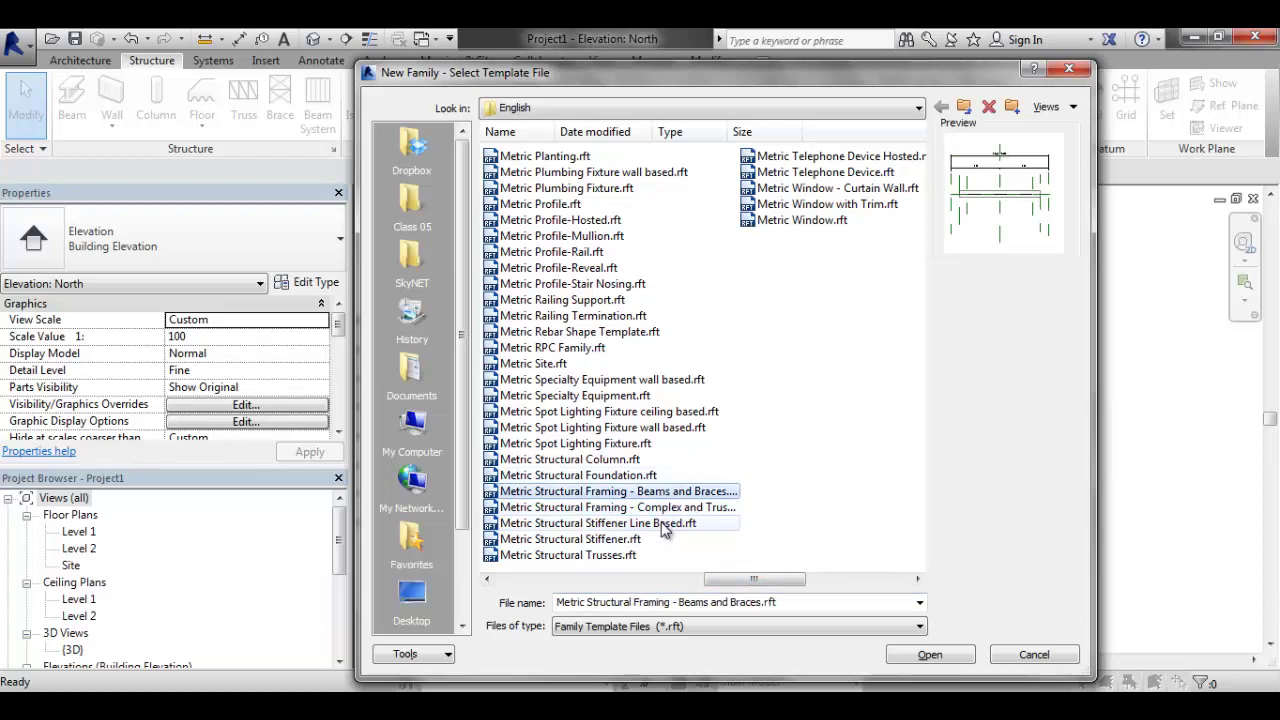
click(640, 507)
click(970, 655)
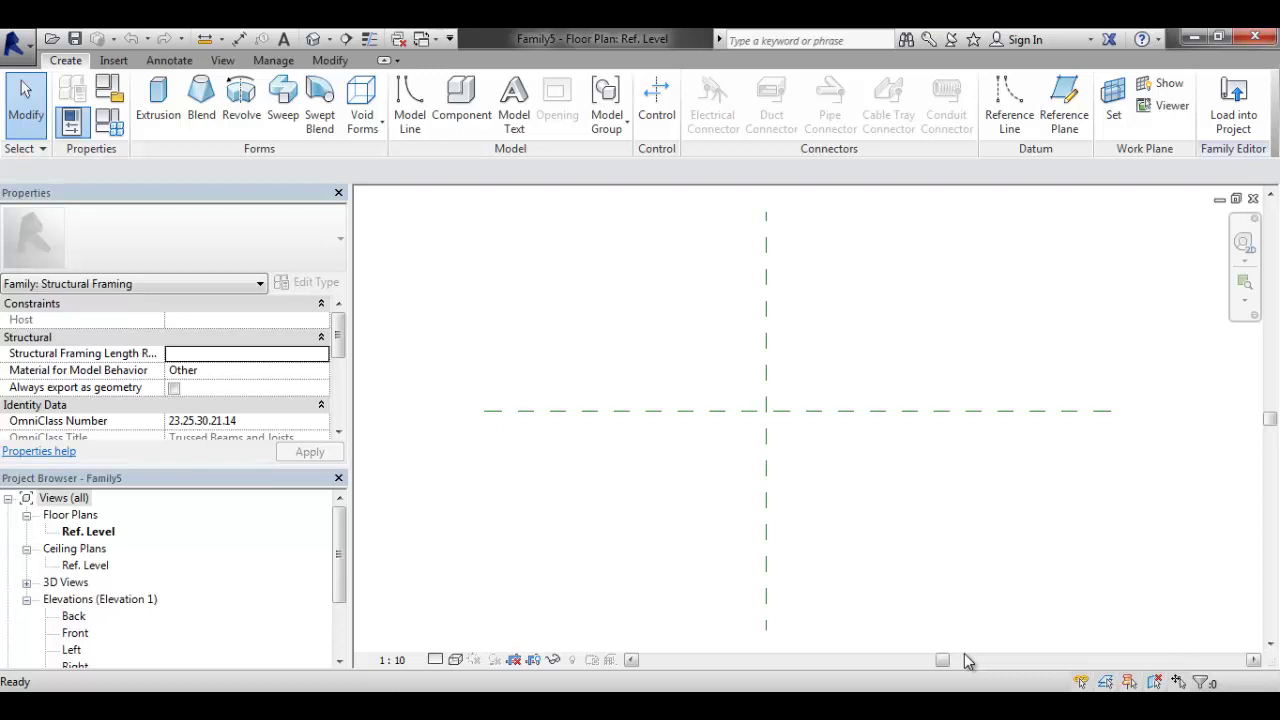
Draw a vertical reference plane on each side of the Center (Left/Right) plane, the left one about 2000 mm away
scroll(920, 460, down, 2)
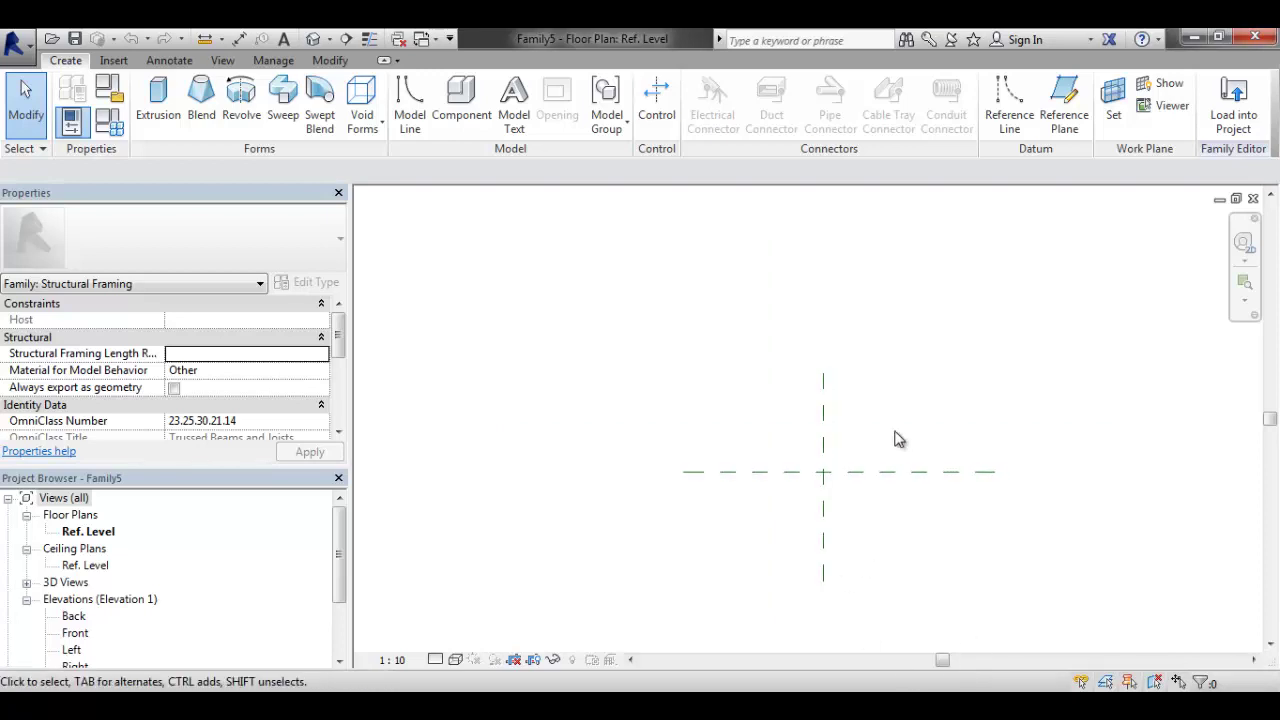
click(815, 427)
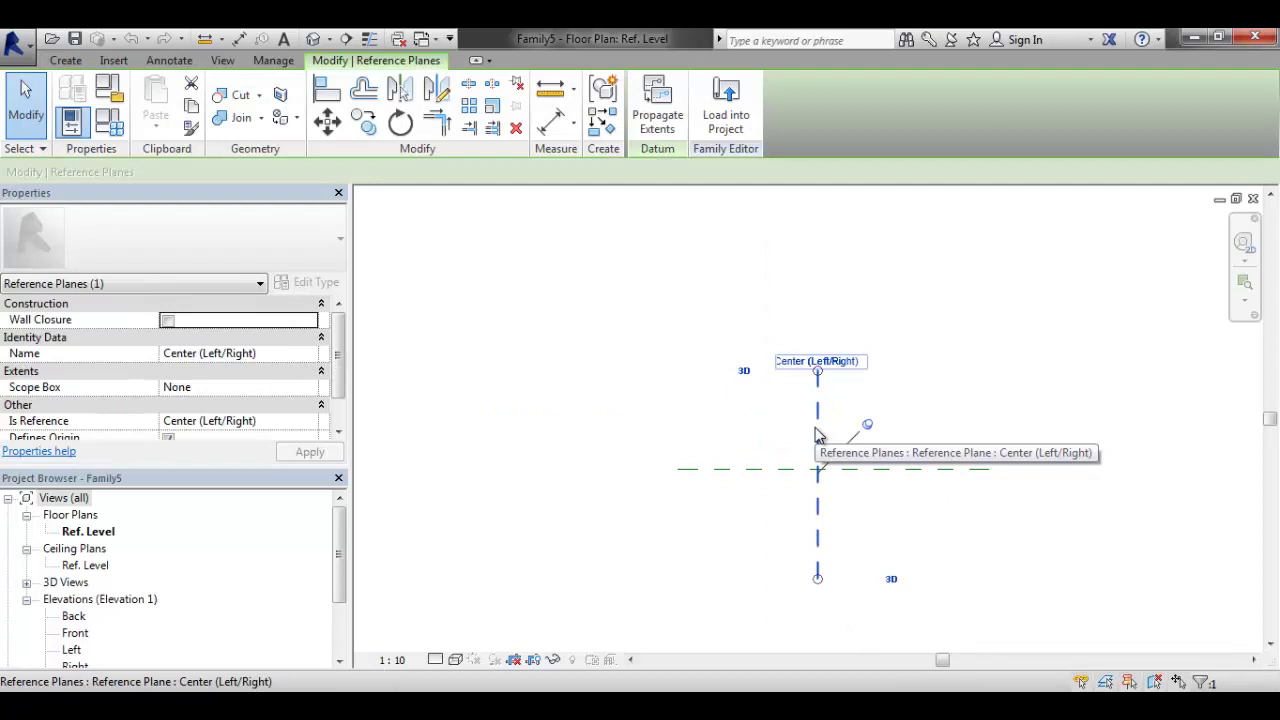
click(889, 403)
scroll(889, 403, up, 1)
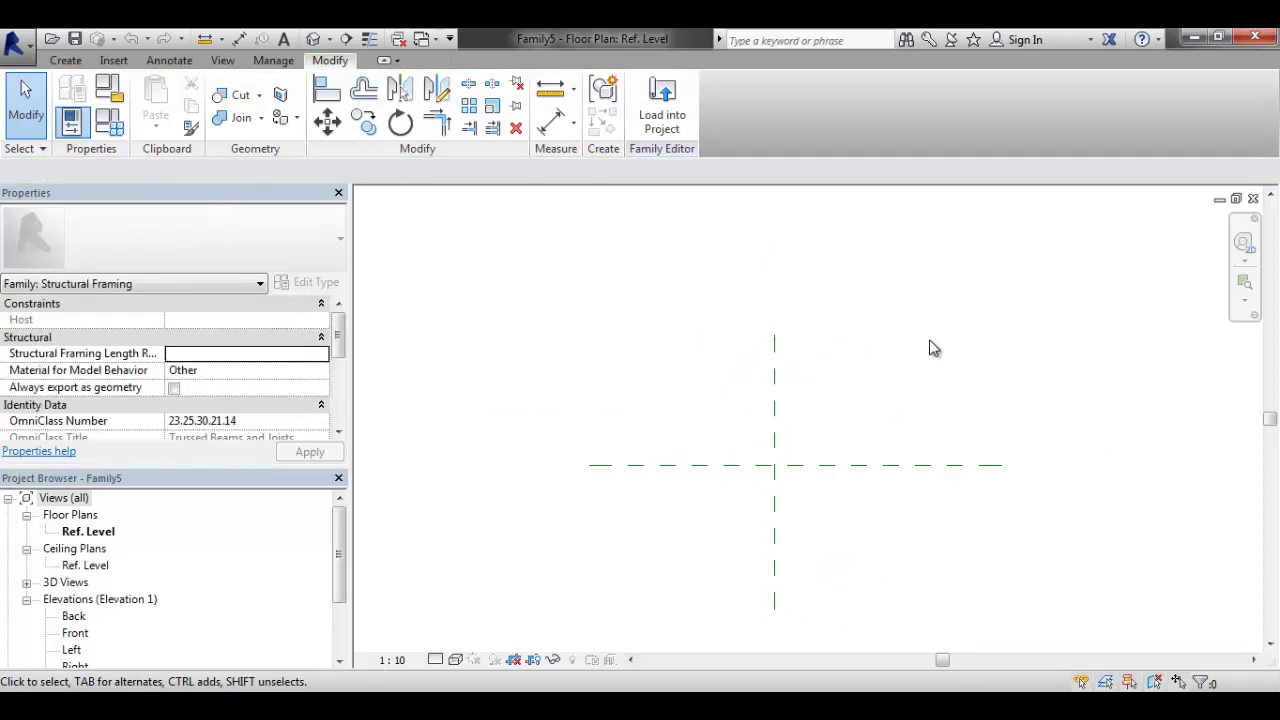
key(r)
key(p)
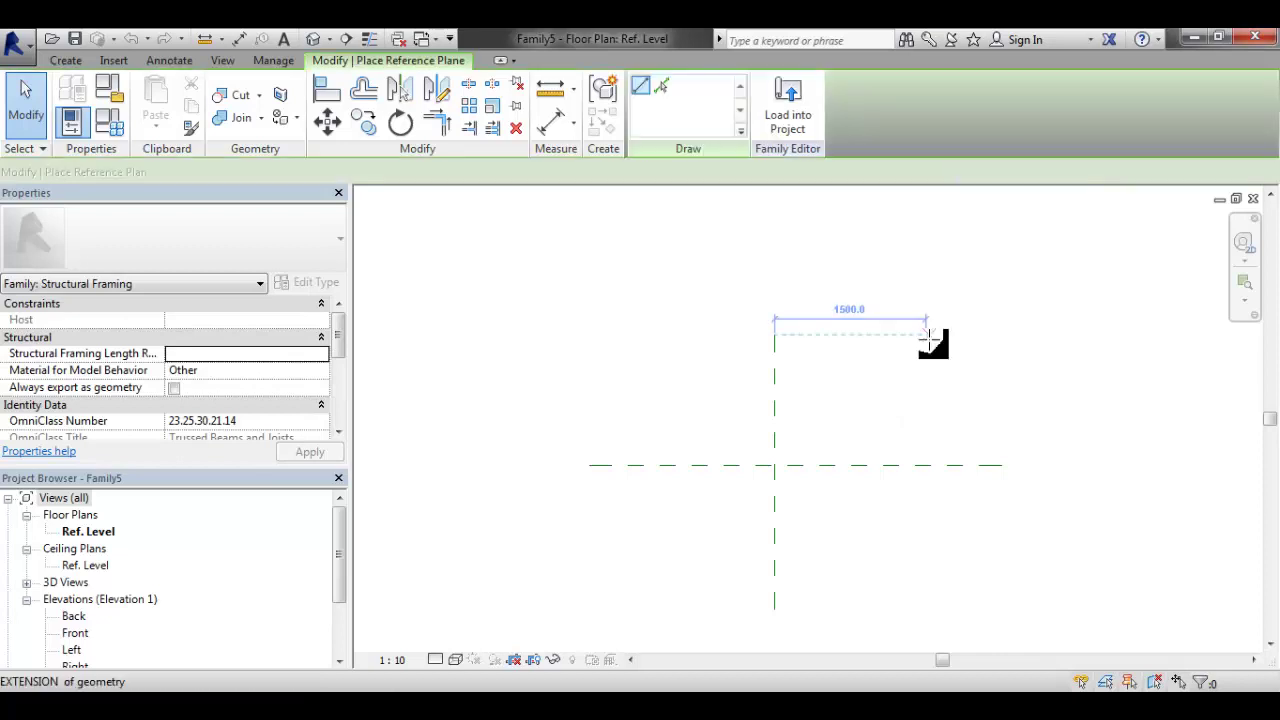
click(988, 334)
click(986, 609)
click(775, 320)
click(573, 335)
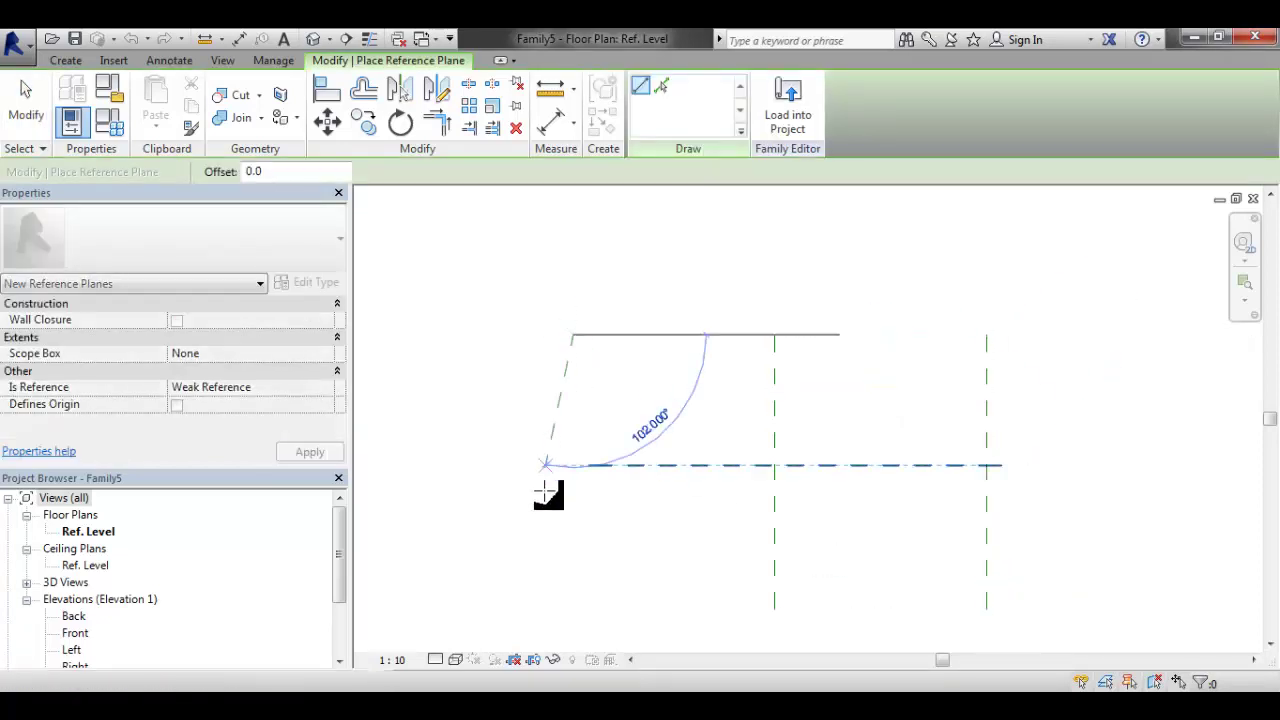
click(574, 598)
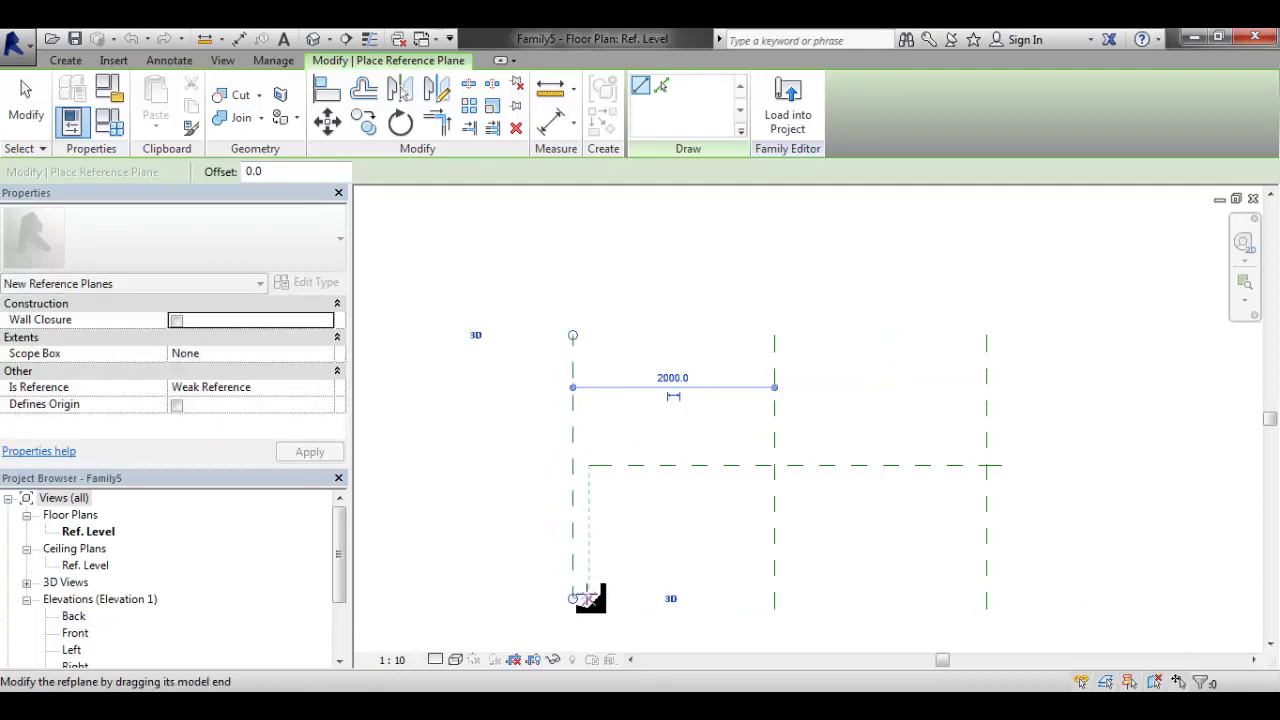
Draw two horizontal reference planes, one about 533 mm above the horizontal centre plane and one below it
click(502, 411)
click(1013, 411)
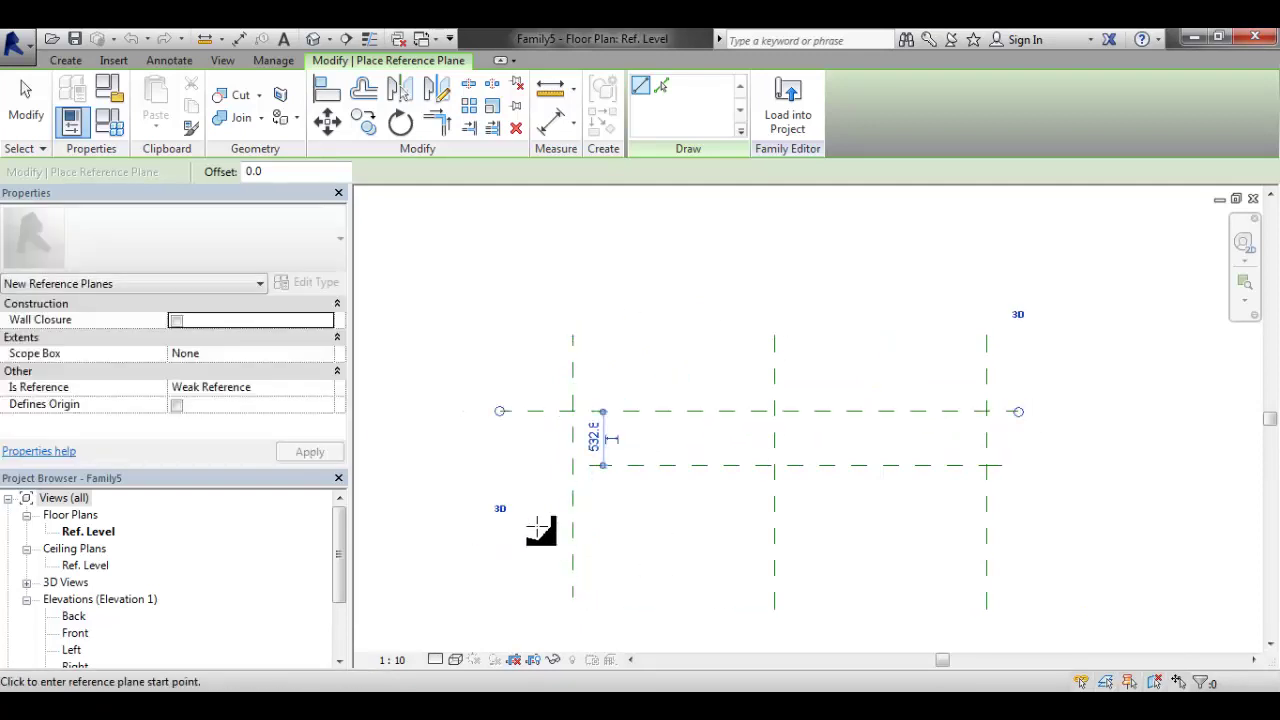
click(502, 524)
click(1035, 527)
scroll(820, 457, down, 1)
key(Escape)
key(Escape)
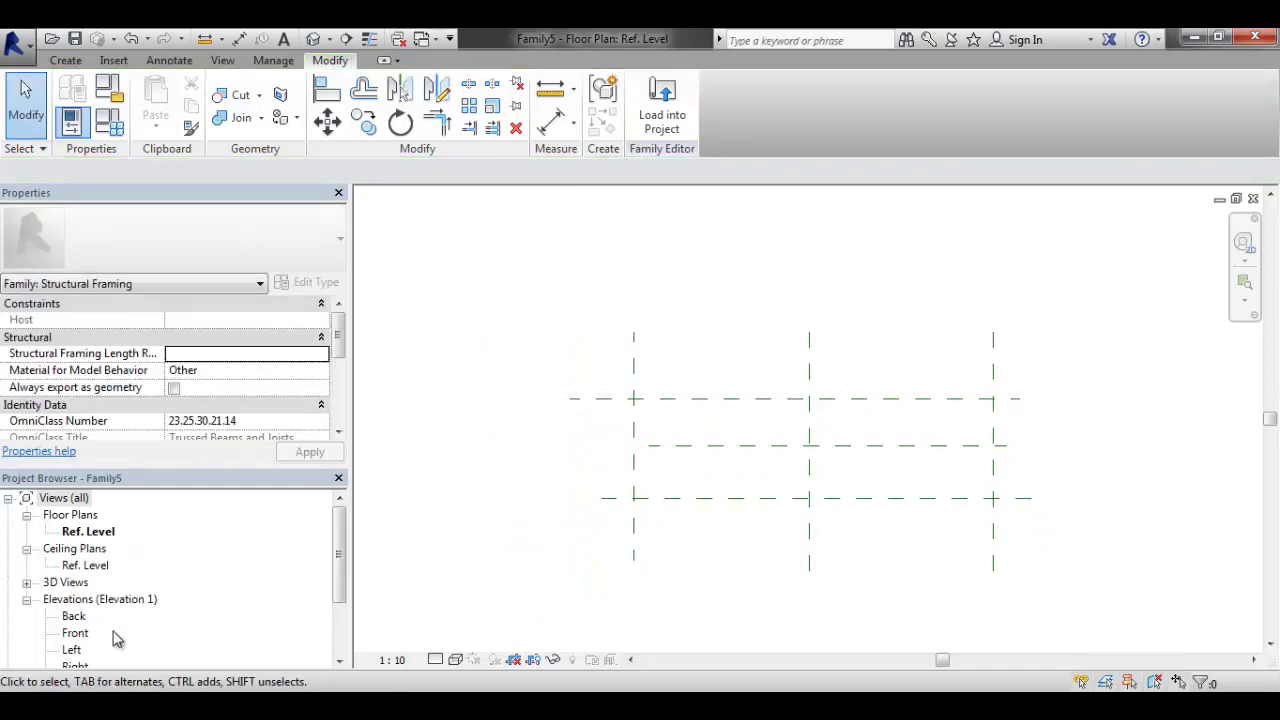
In the Front elevation, draw a horizontal reference plane about 927 mm above the Ref. Level
double_click(76, 633)
middle_drag(810, 358, 835, 424)
key(r)
key(p)
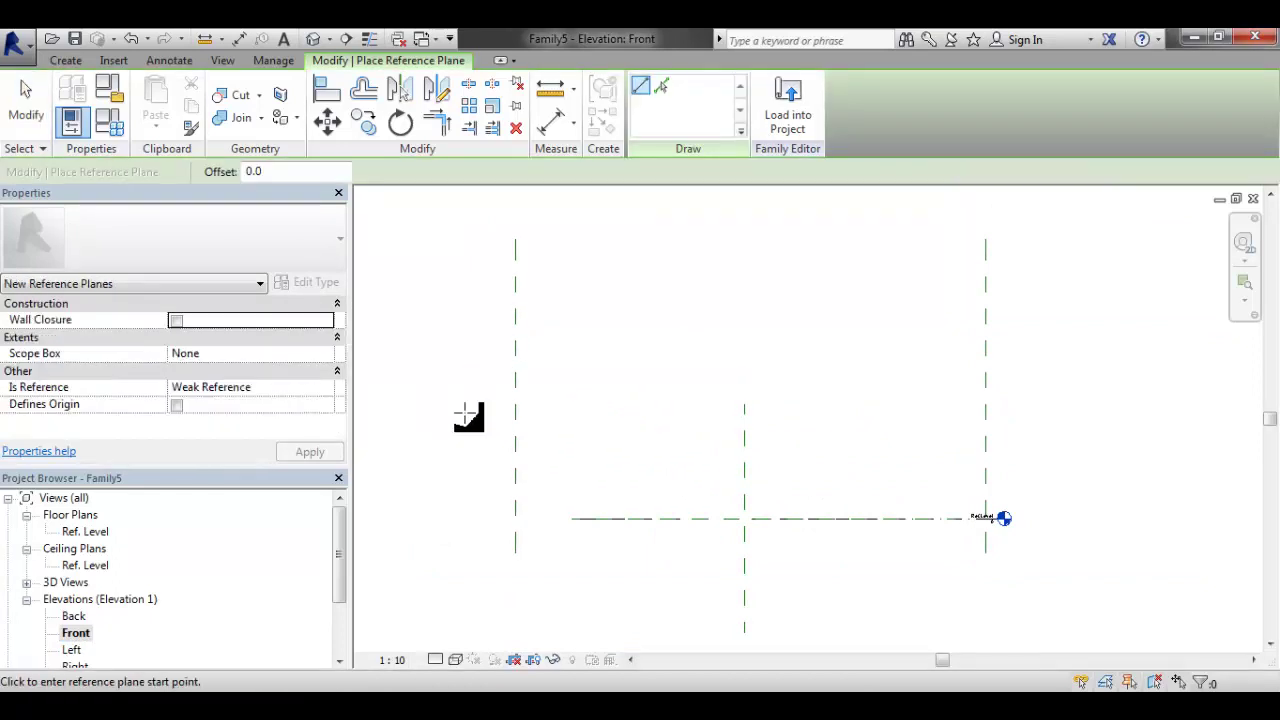
click(466, 412)
click(1030, 418)
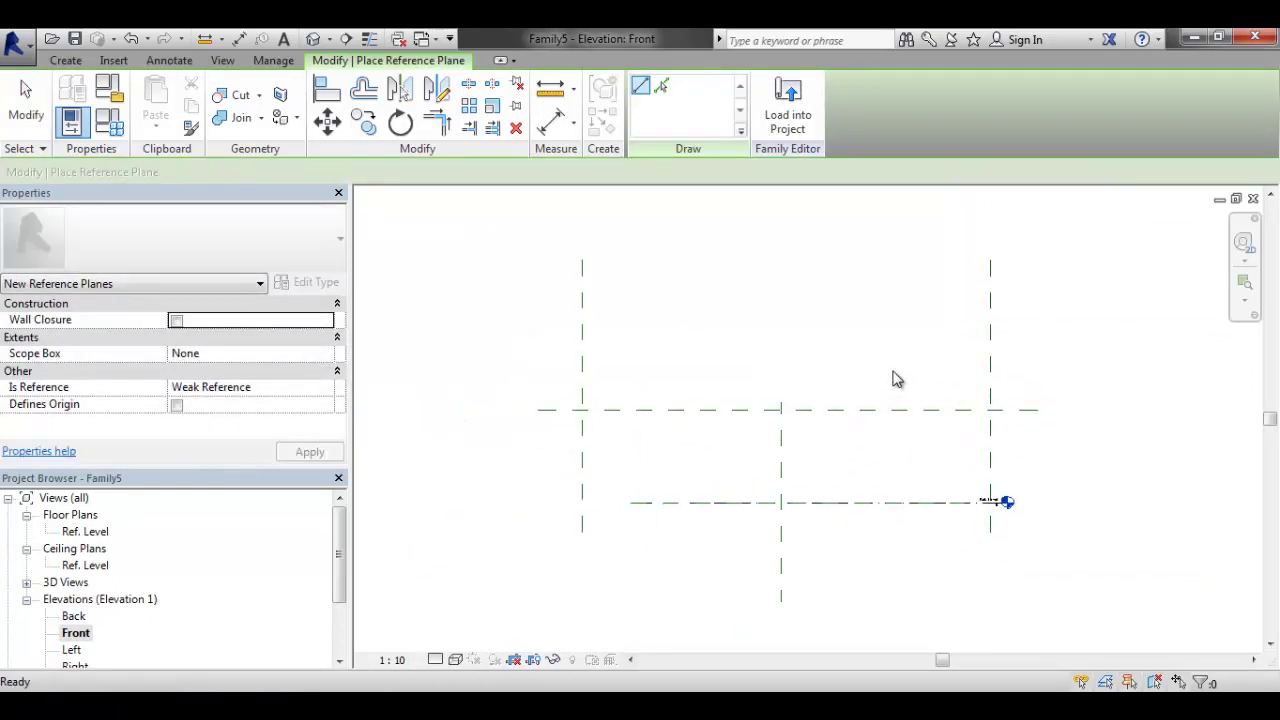
key(Escape)
key(Escape)
Draw a vertical reference plane just inside each end plane, both about 1400 mm from the centre plane
scroll(850, 365, up, 2)
middle_drag(740, 385, 893, 400)
scroll(893, 400, down, 3)
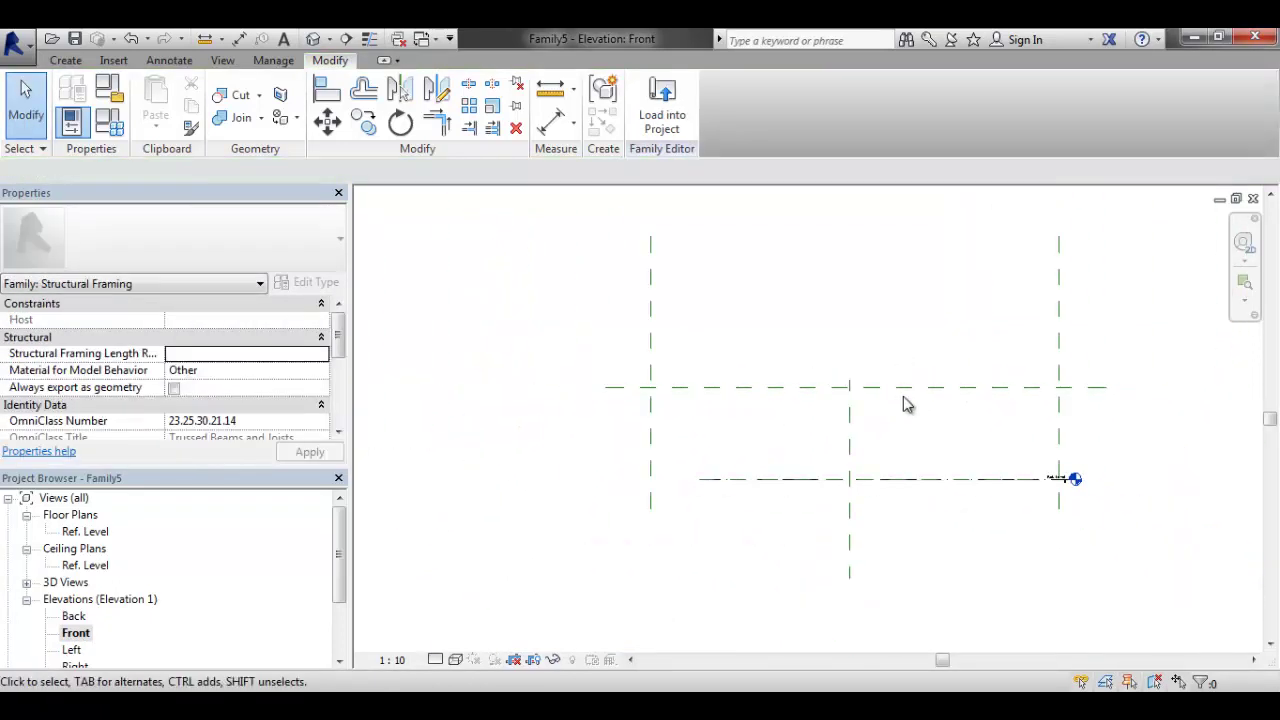
key(r)
key(p)
click(710, 236)
click(710, 580)
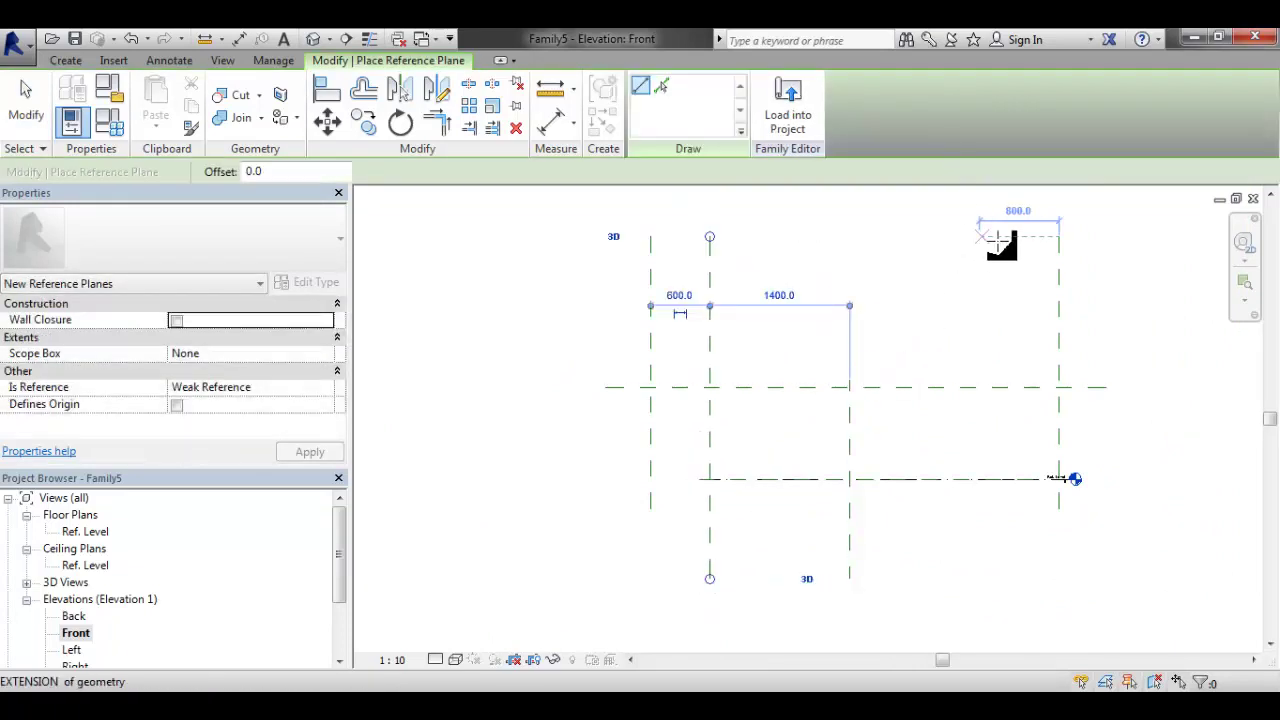
click(989, 236)
click(989, 572)
Add an inner vertical reference plane on each side of the centre, the right one about 600 mm from it
click(909, 236)
click(910, 556)
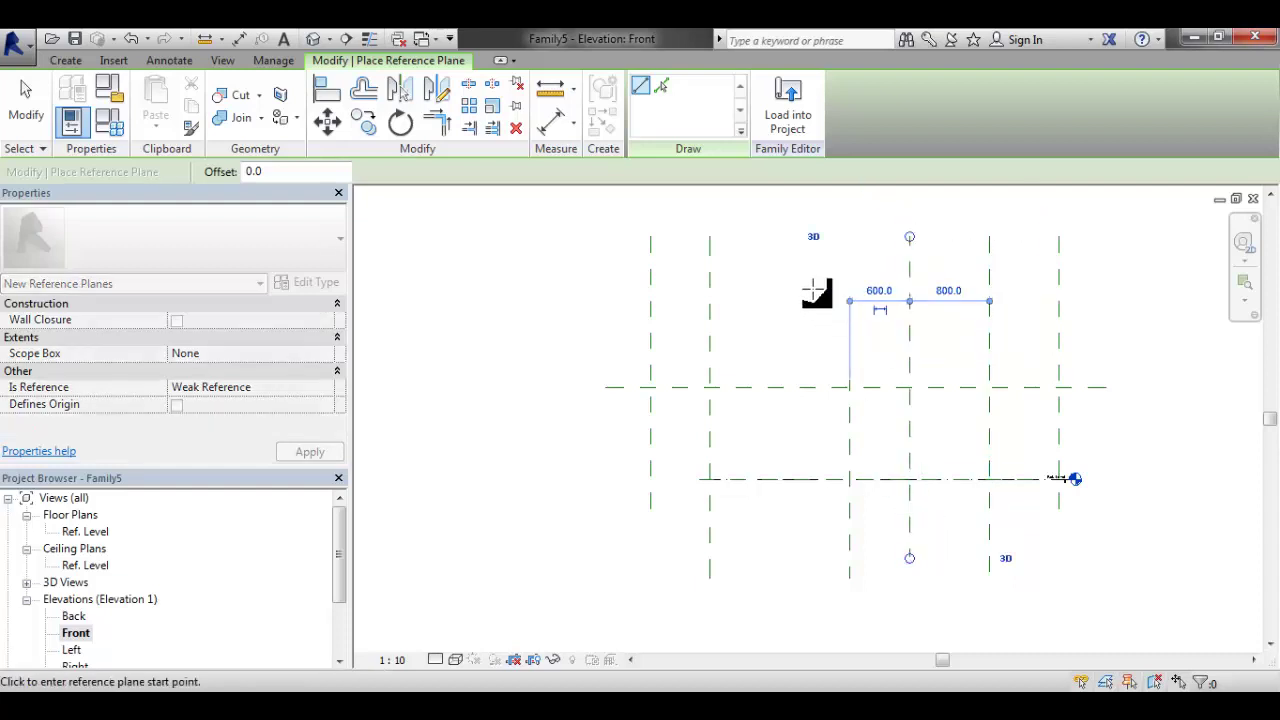
click(778, 252)
click(779, 530)
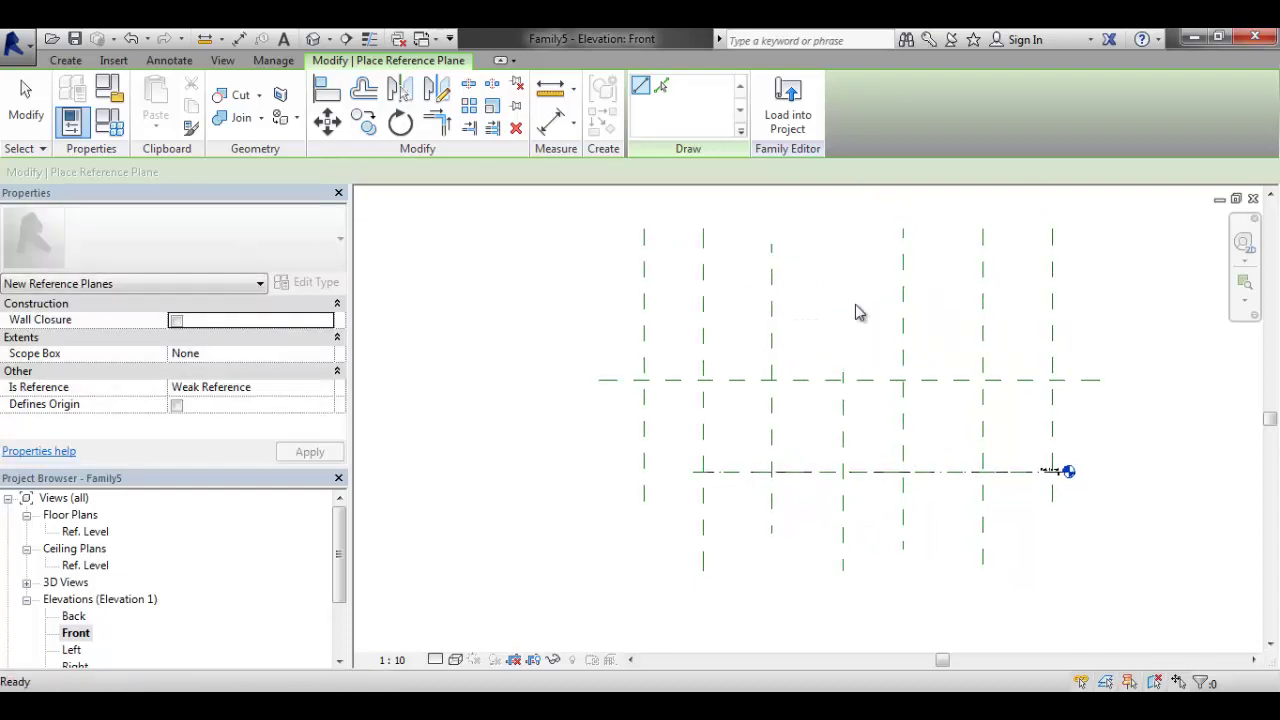
scroll(900, 330, down, 2)
key(Escape)
key(Escape)
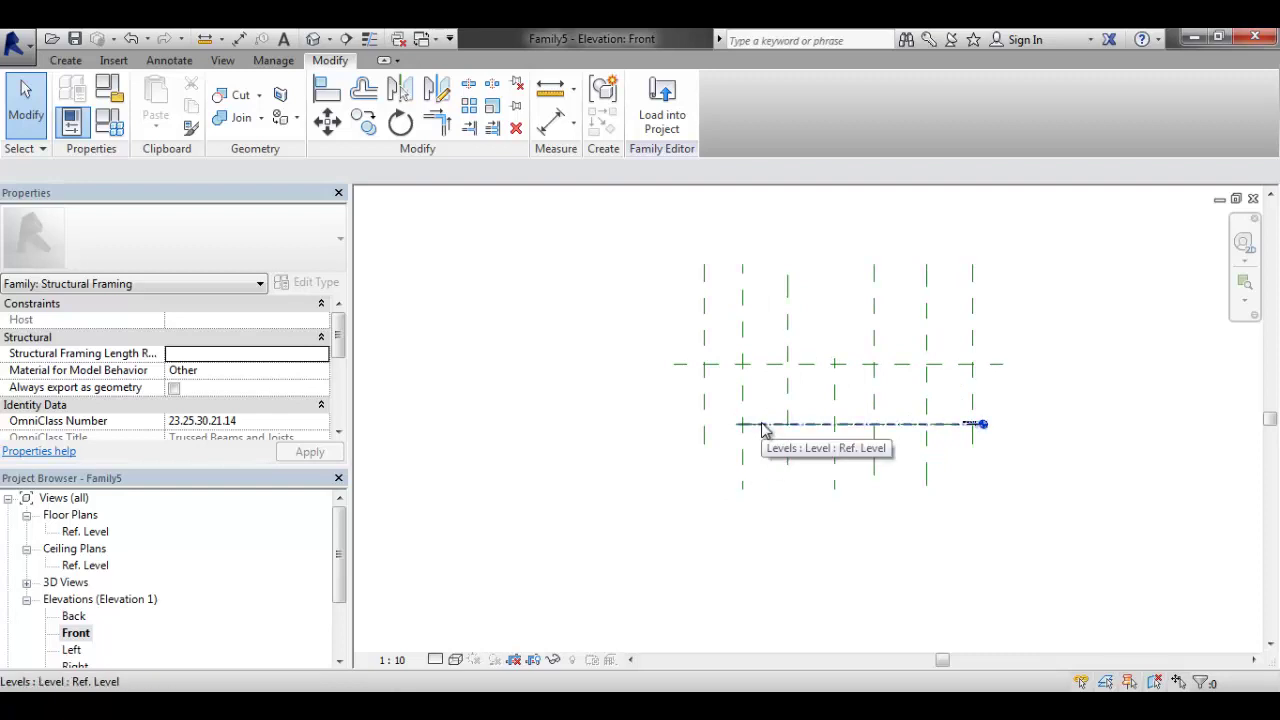
Dimension all seven vertical reference planes in one continuous string and constrain their spacing as equal
key(d)
key(i)
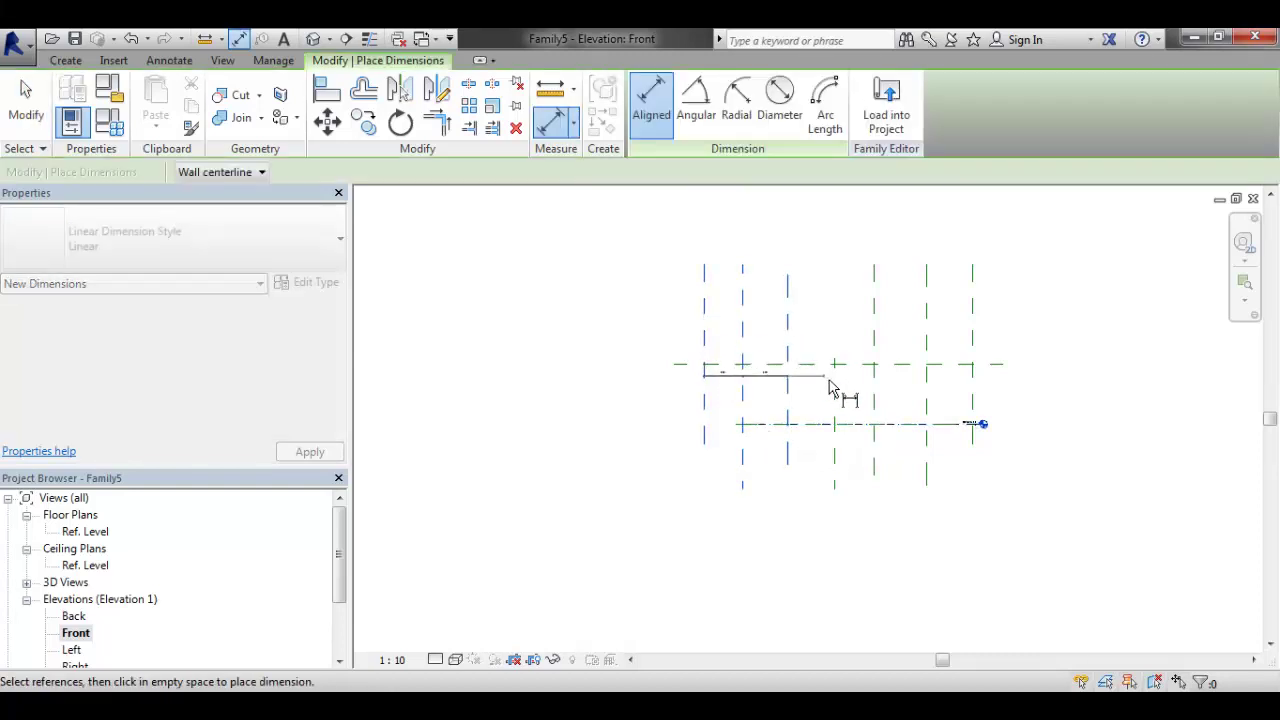
click(875, 340)
click(926, 334)
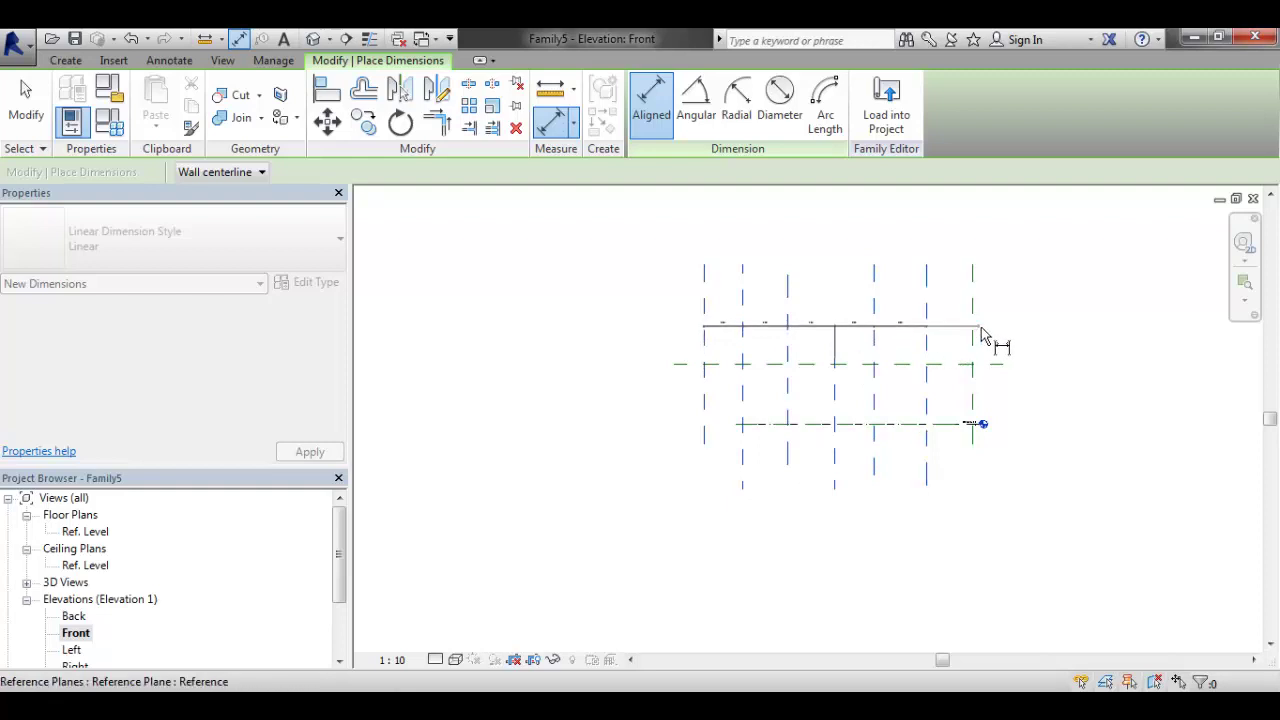
click(994, 223)
middle_drag(994, 223, 980, 277)
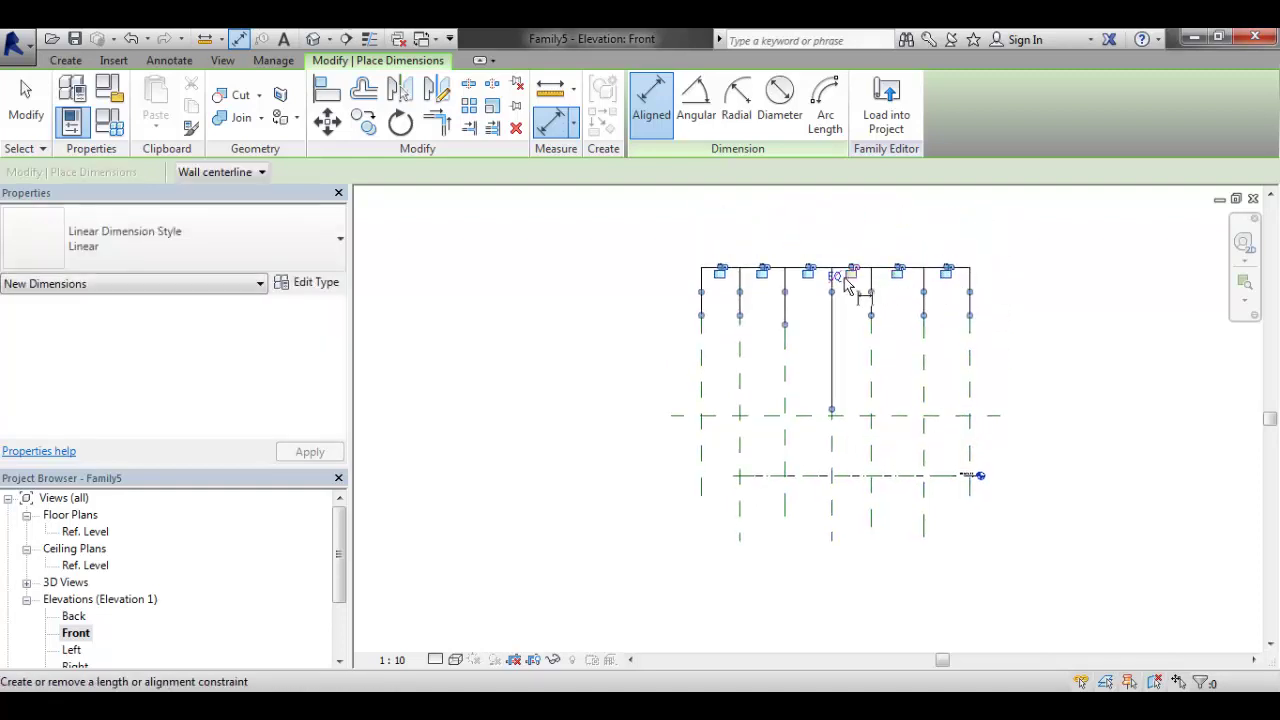
middle_drag(1003, 377, 1019, 343)
key(Escape)
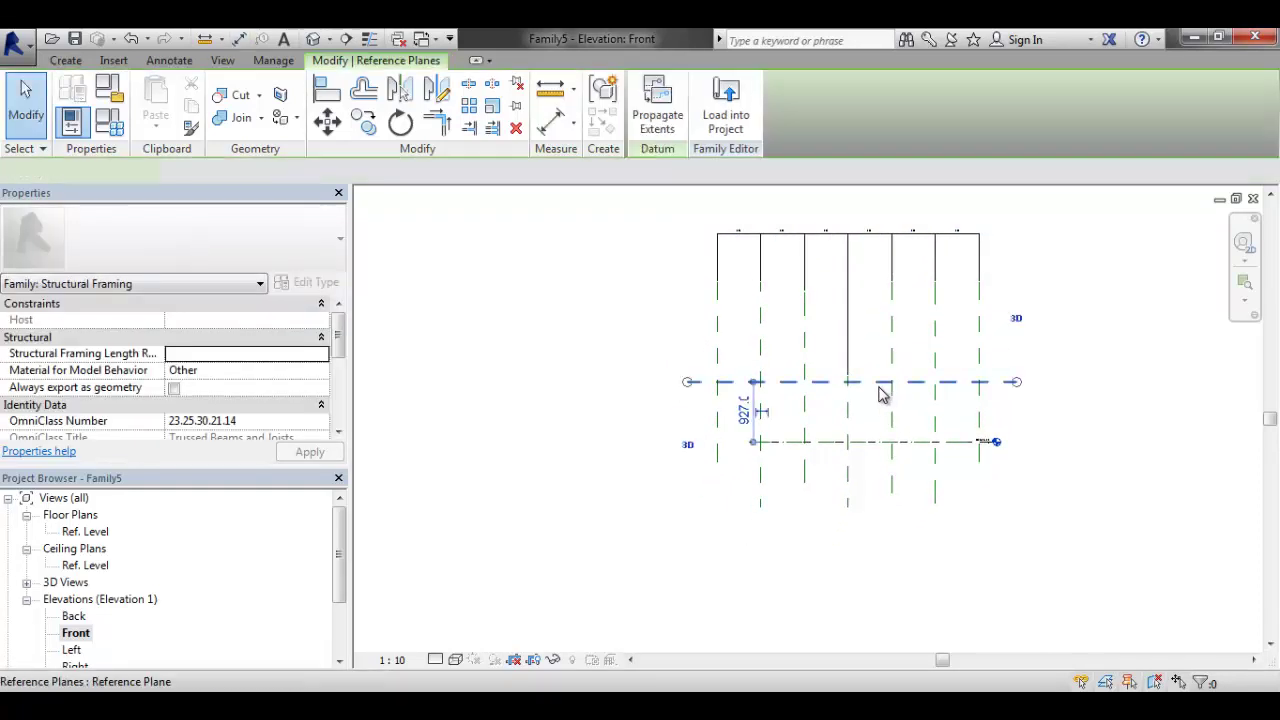
key(Escape)
Place an overall aligned dimension between the two outermost vertical reference planes, above the equal-spacing string
key(d)
key(i)
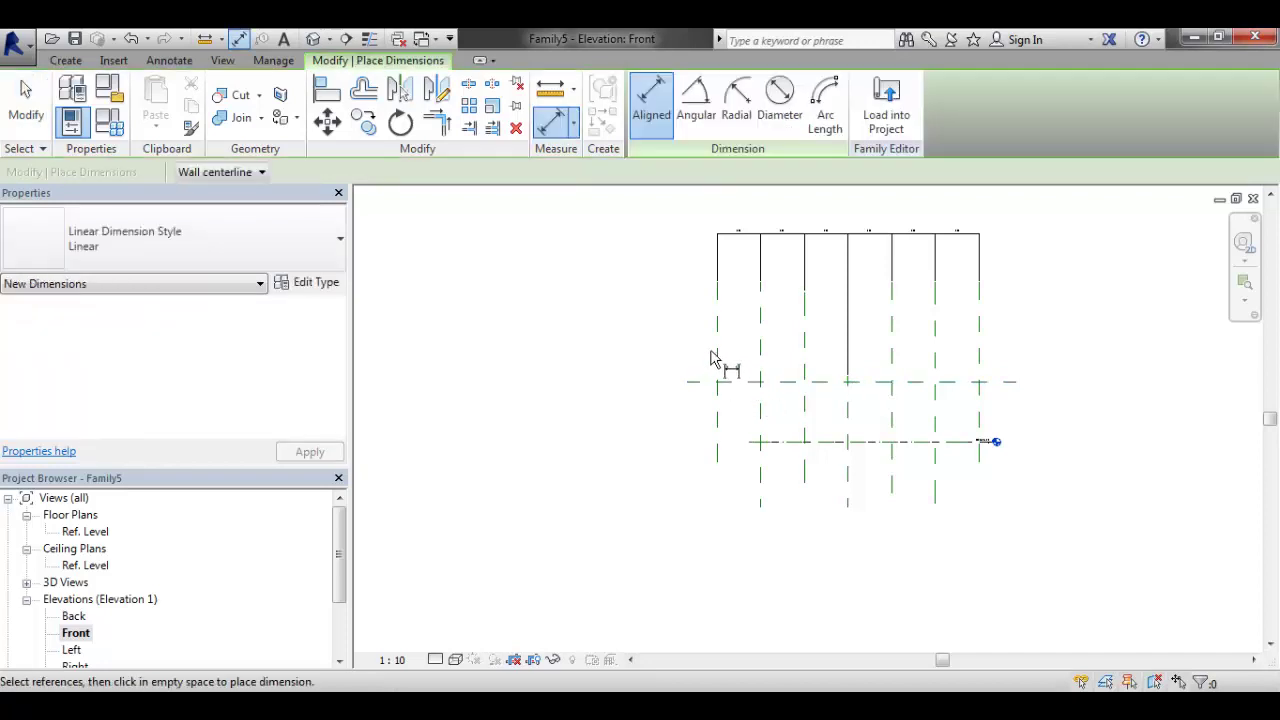
click(716, 351)
click(979, 371)
middle_drag(979, 371, 966, 432)
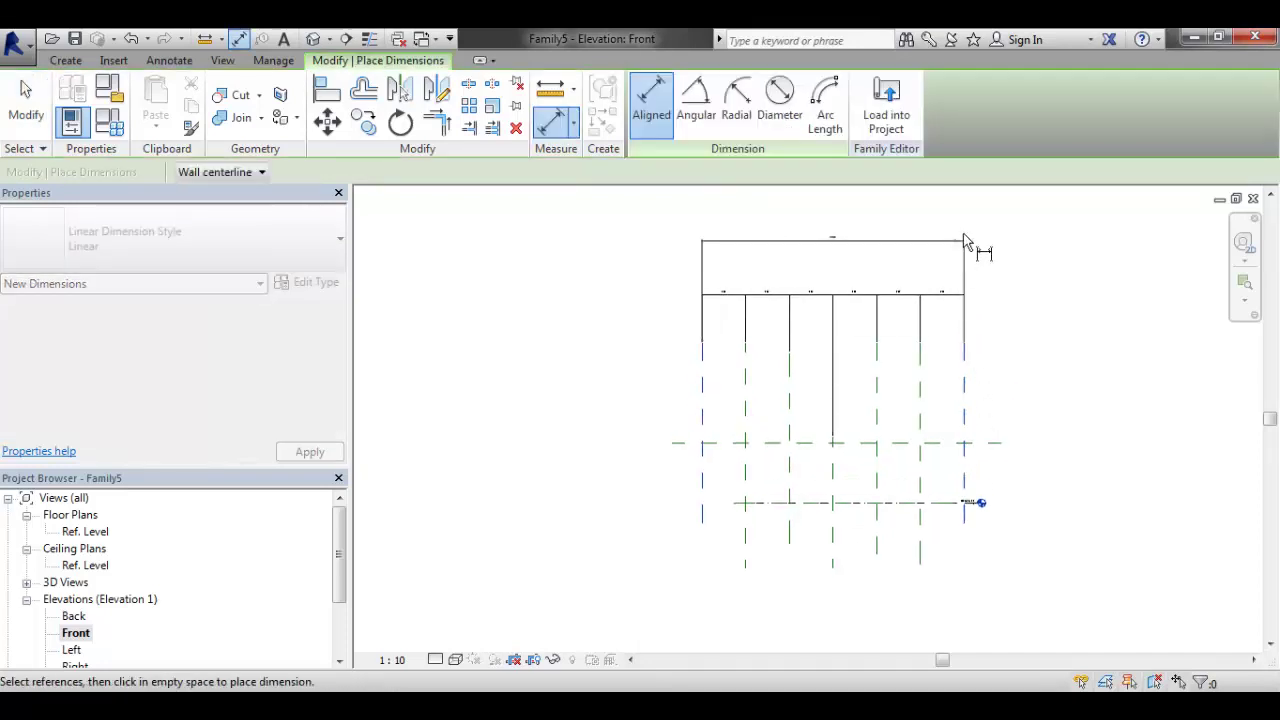
click(897, 228)
key(Escape)
key(Escape)
Label the overall dimension with a new type parameter named Length and move its dimension line closer to the equal-spacing string
click(450, 172)
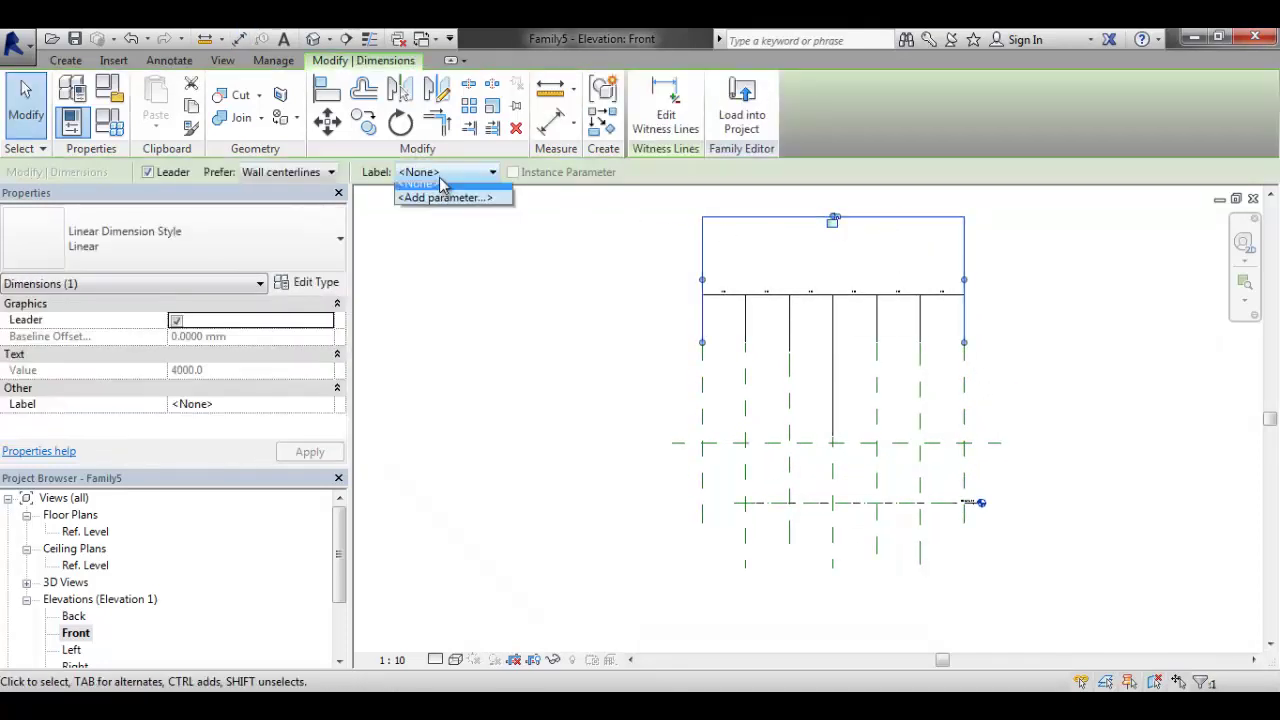
click(440, 205)
text(Length)
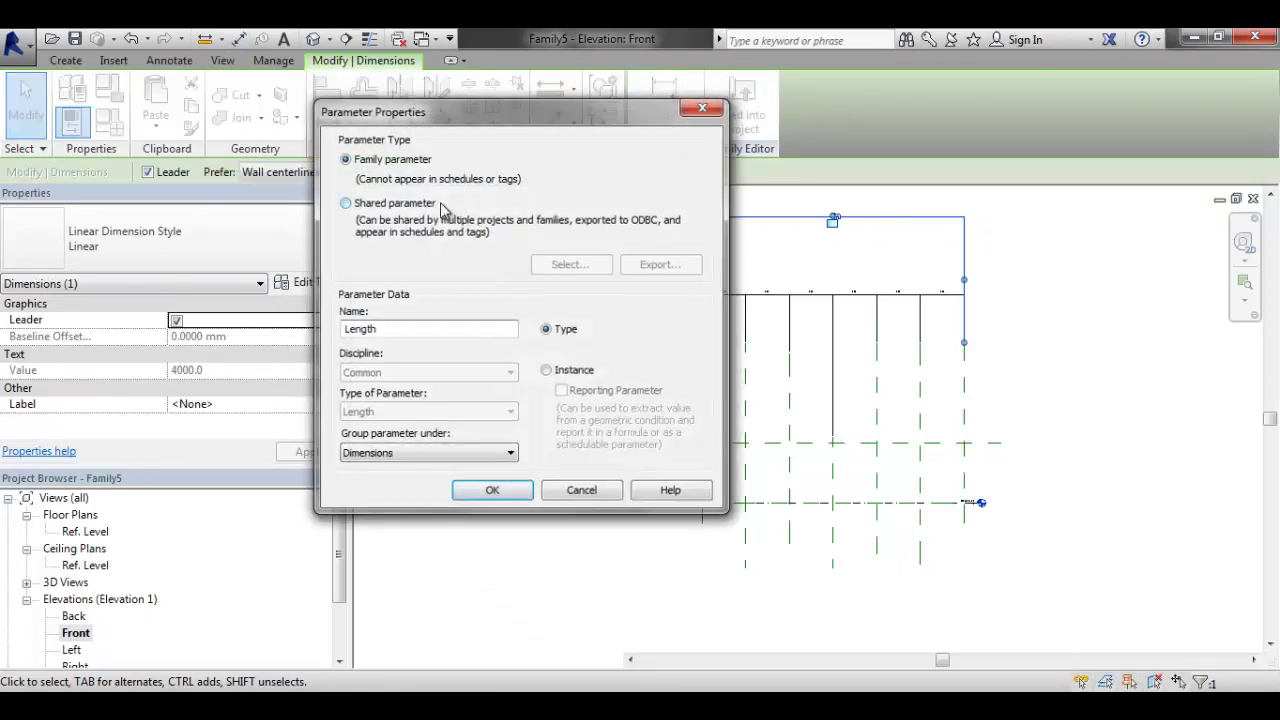
key(Return)
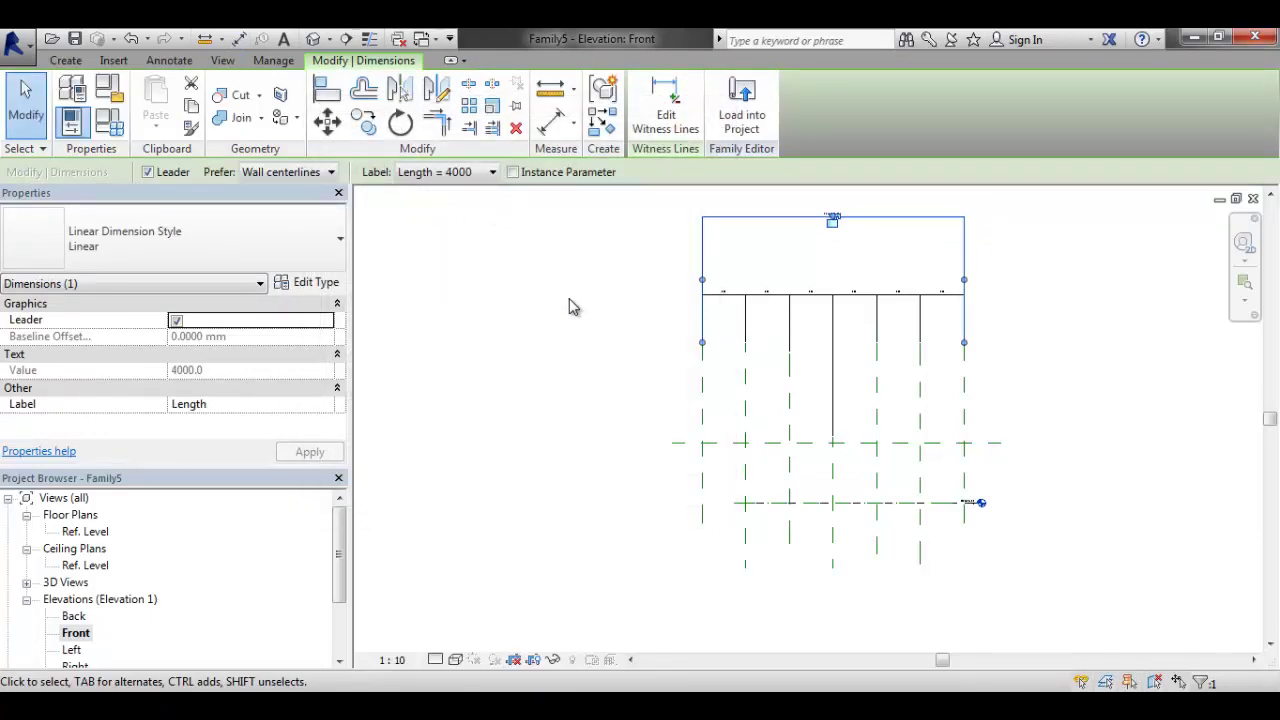
drag(908, 240, 908, 277)
click(1014, 349)
Dimension the height between the Ref. Level line and the upper horizontal reference plane, placing it left of the planes
scroll(1010, 355, down, 1)
scroll(960, 425, up, 1)
key(d)
key(i)
click(899, 445)
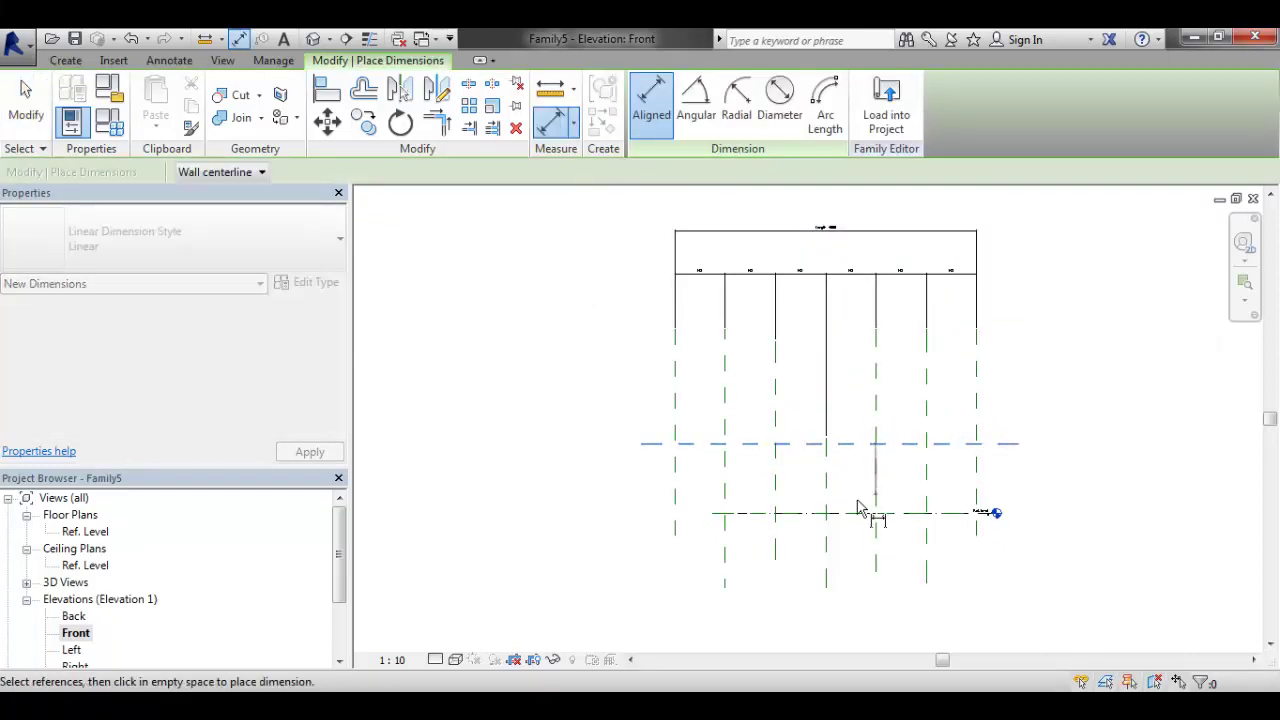
click(775, 513)
click(565, 533)
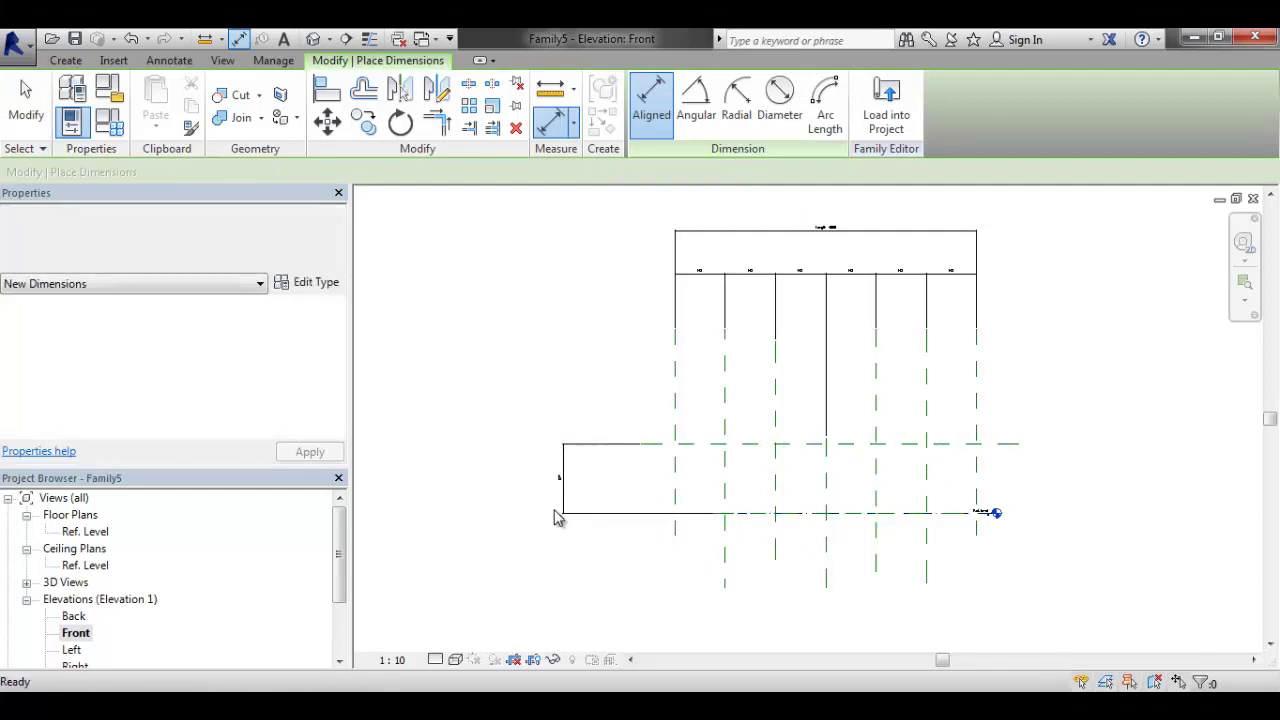
Label the height dimension beside the reference planes with a new type parameter named Depth
key(Escape)
click(563, 495)
click(445, 172)
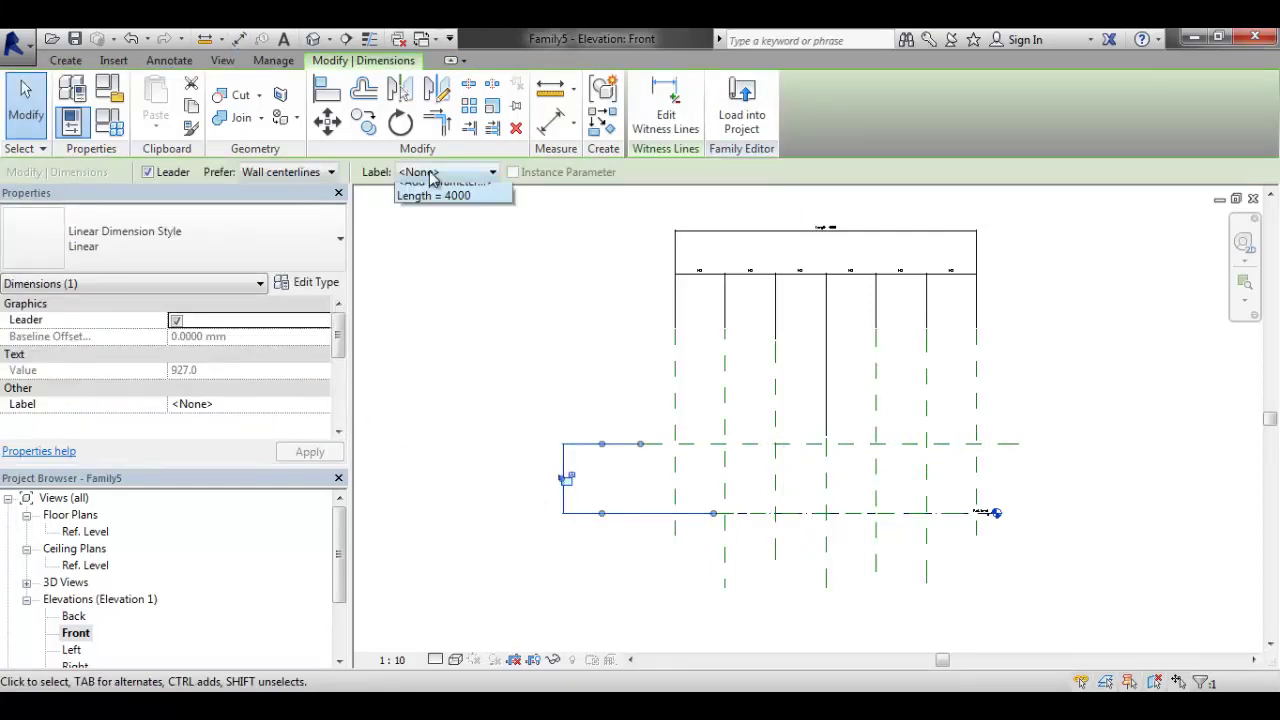
click(430, 220)
click(447, 176)
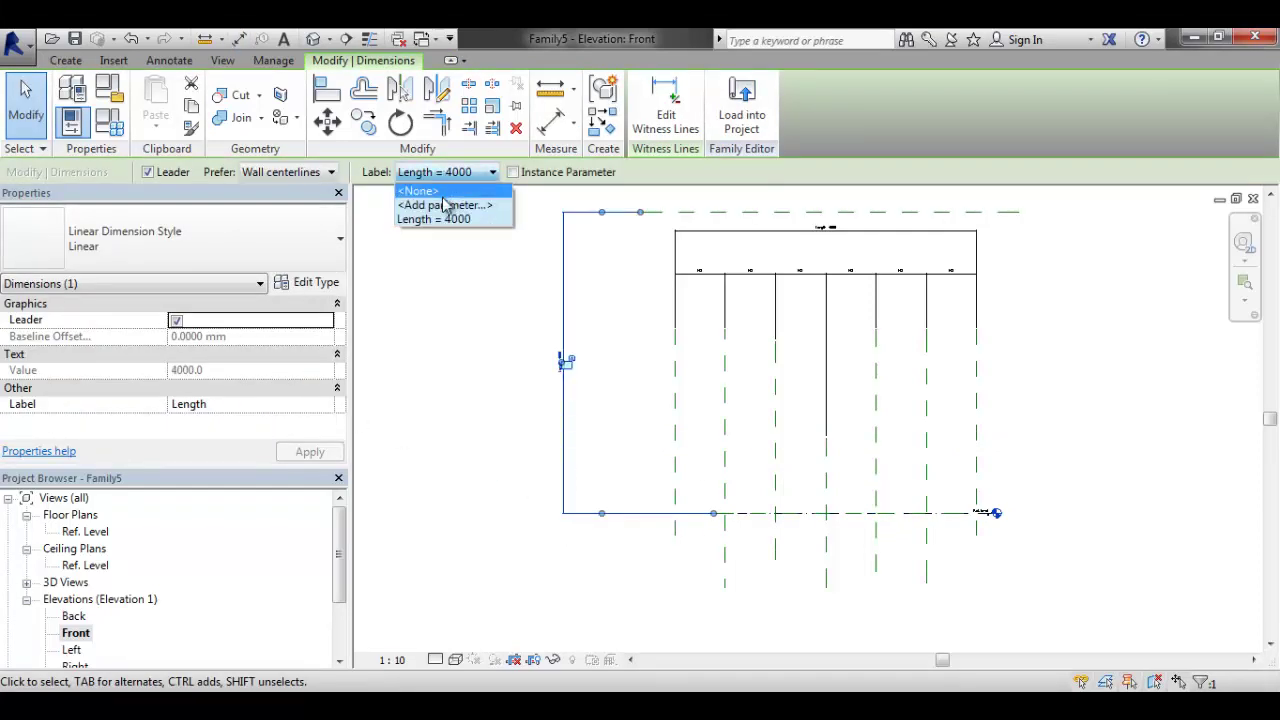
click(443, 204)
text(Depth)
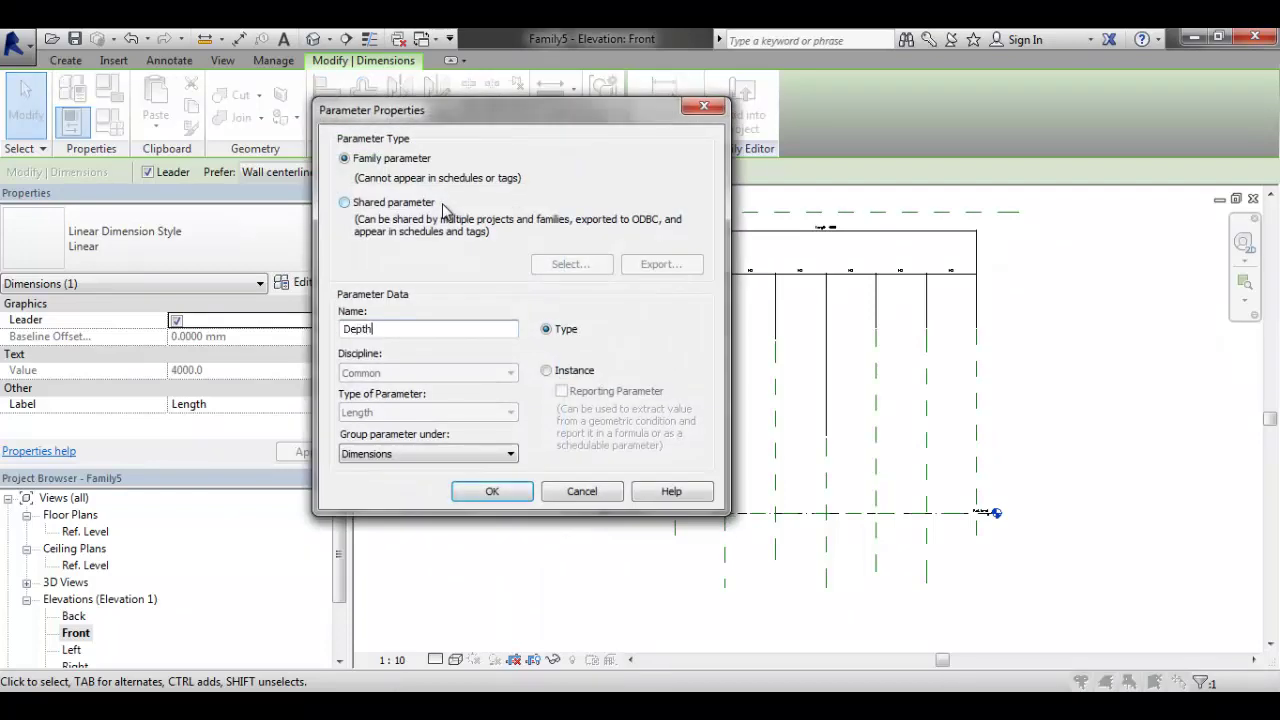
key(Return)
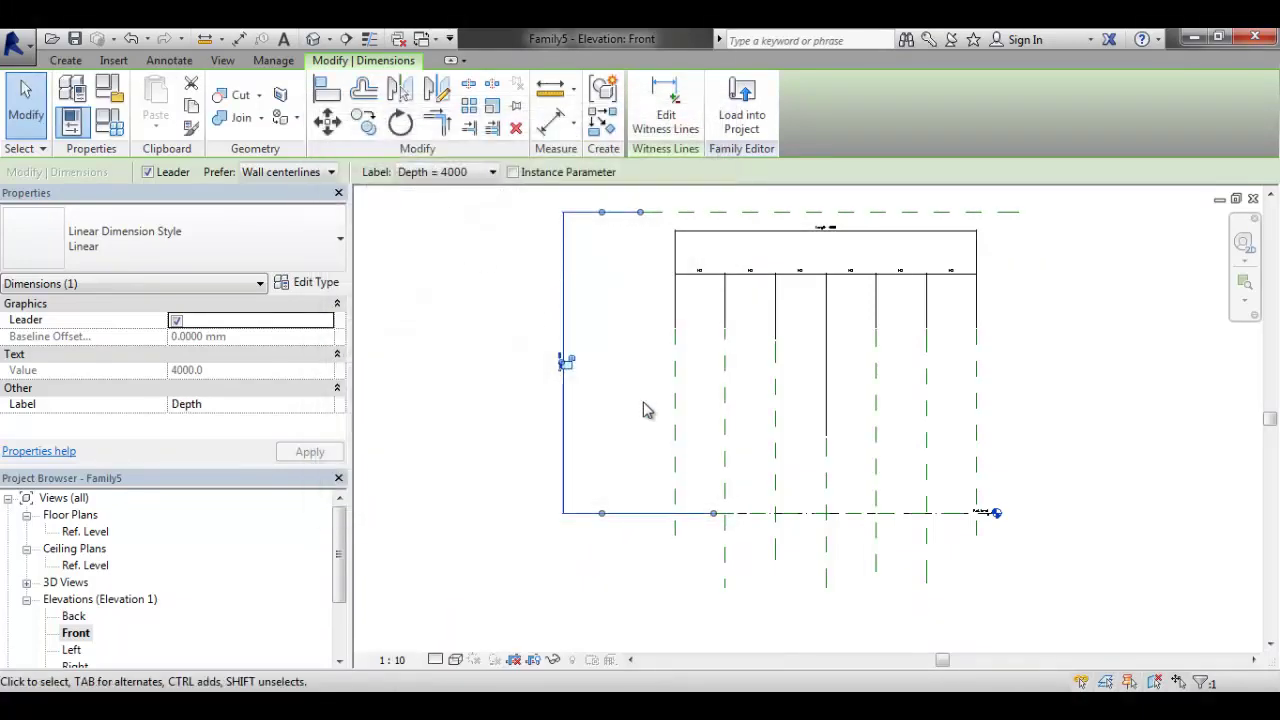
Set the Depth parameter to 1000 in the family types and apply the change
click(110, 121)
click(334, 316)
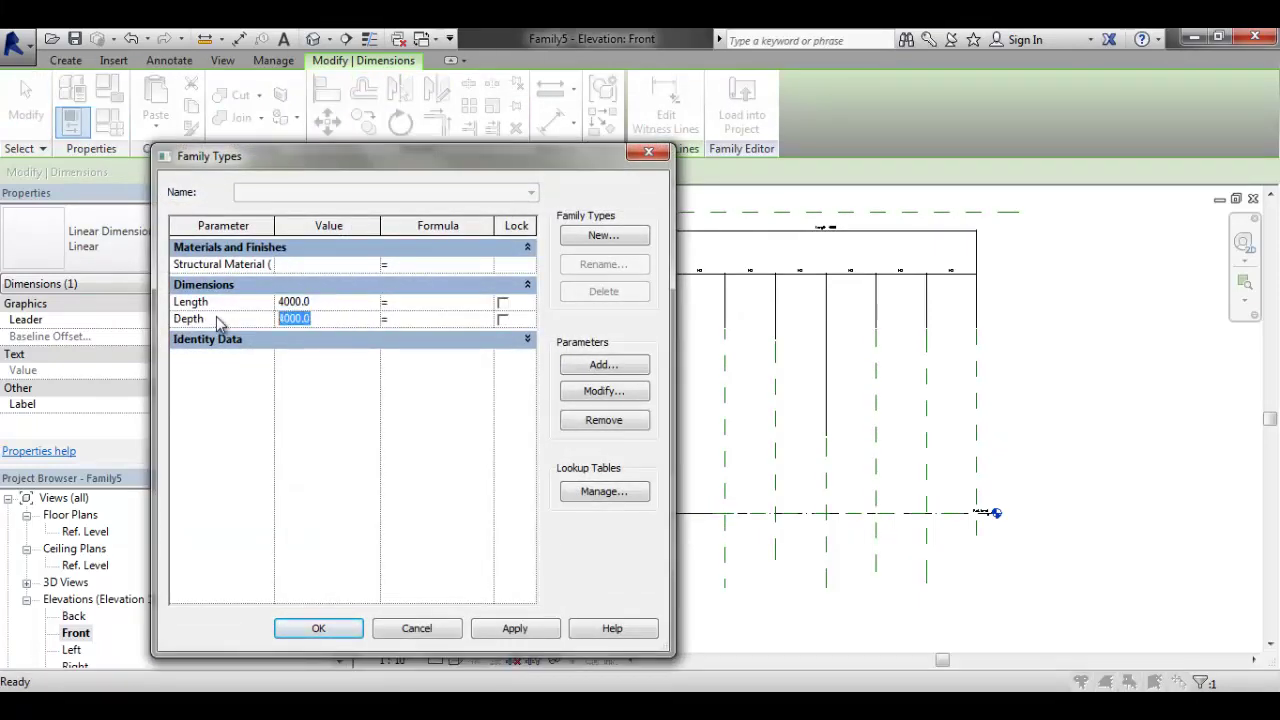
text(1000)
key(Tab)
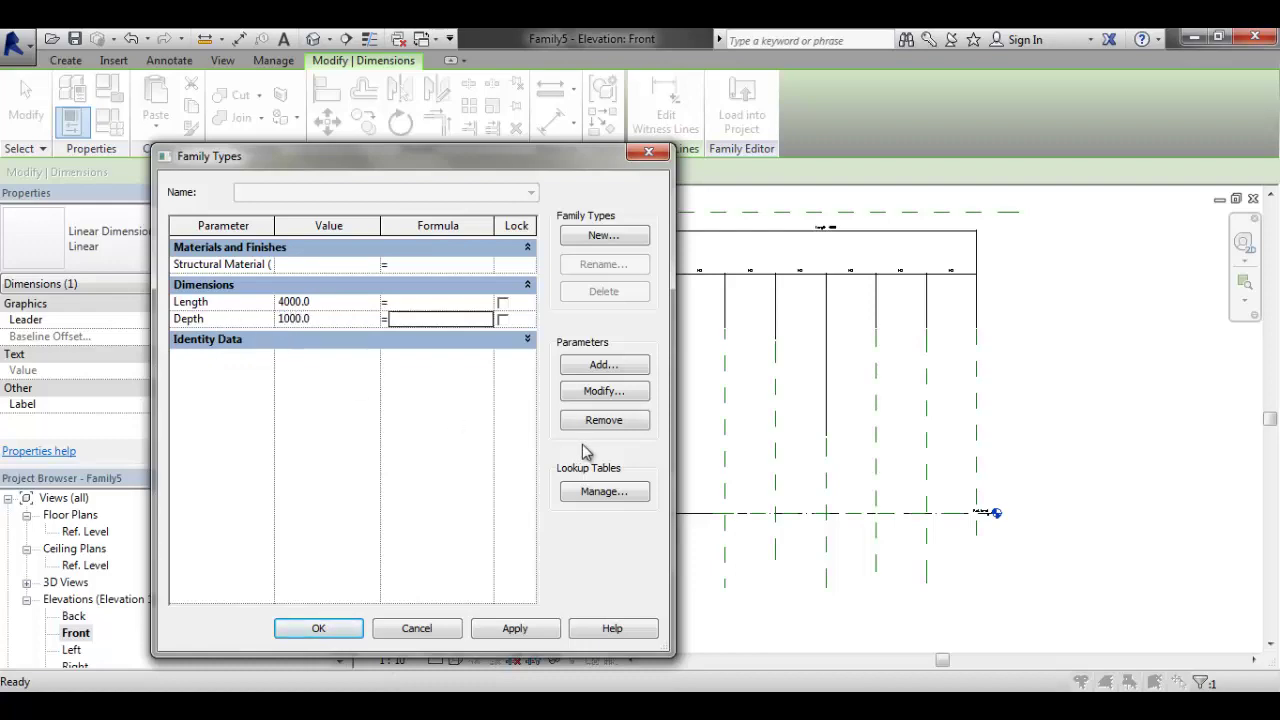
click(515, 628)
click(300, 628)
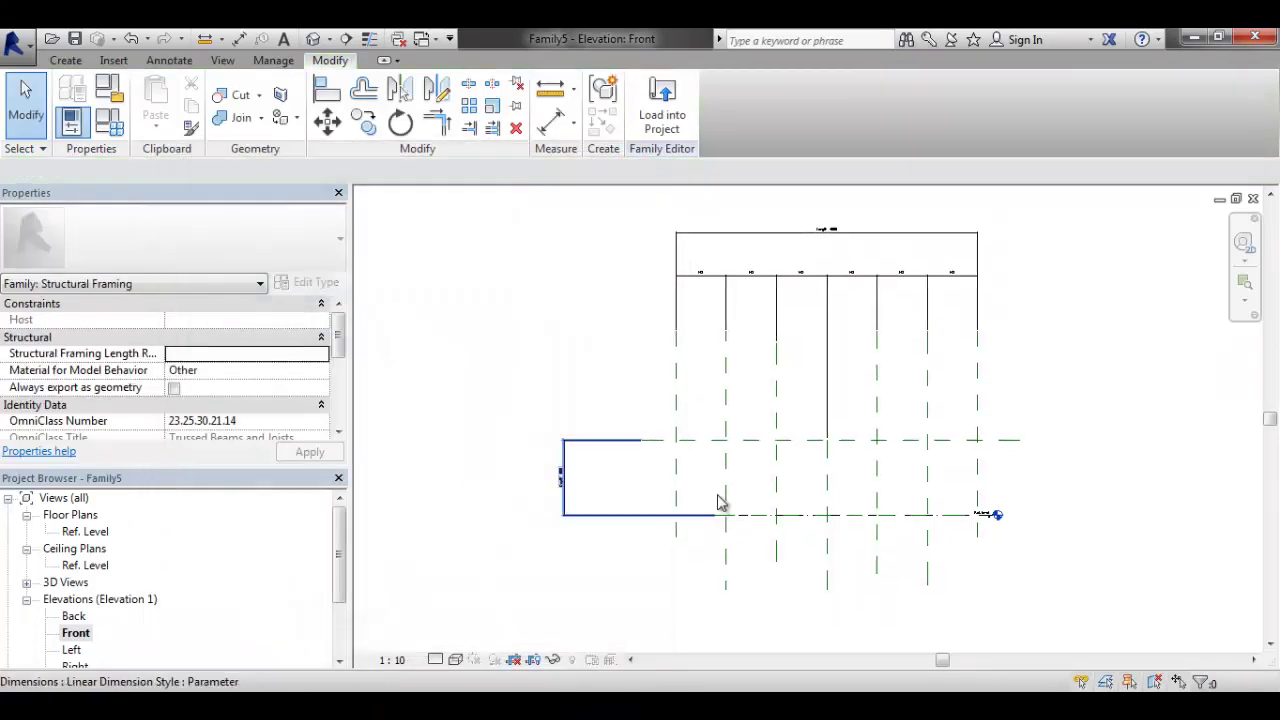
middle_drag(588, 398, 470, 337)
scroll(470, 337, down, 1)
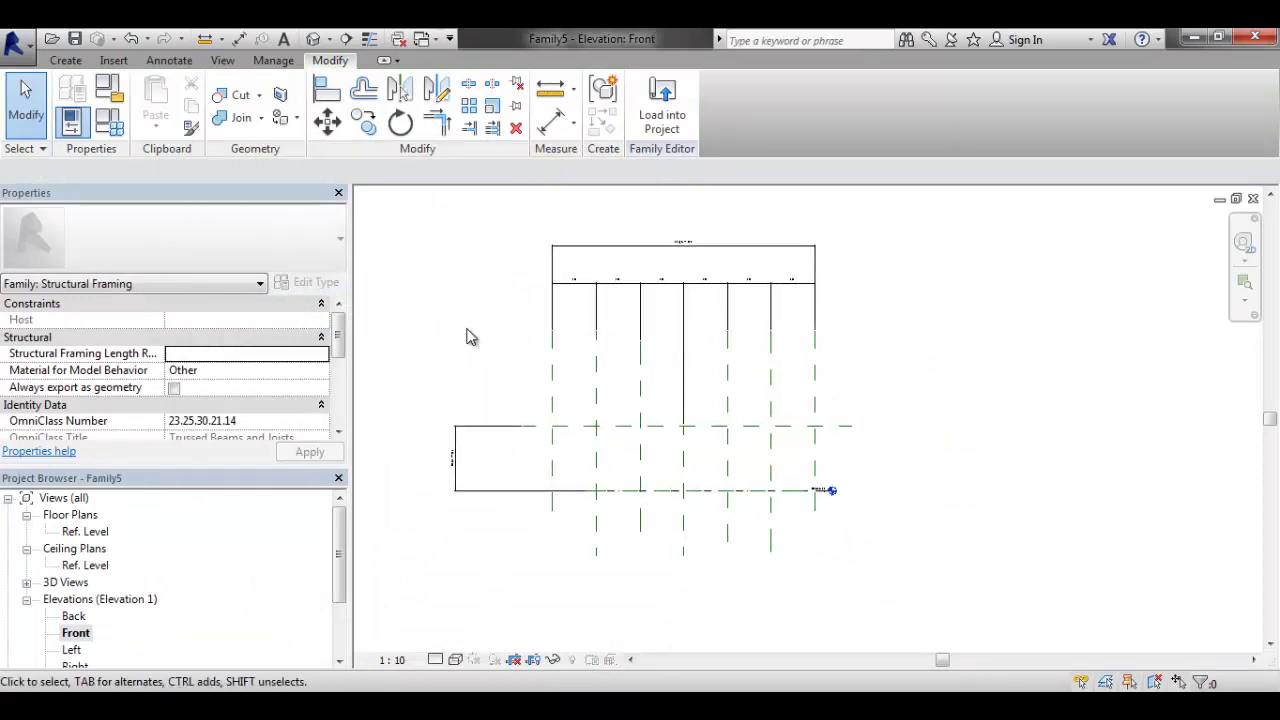
In the Ref. Level floor plan, place an aligned dimension between the two outer horizontal reference planes, beside the grid
double_click(76, 532)
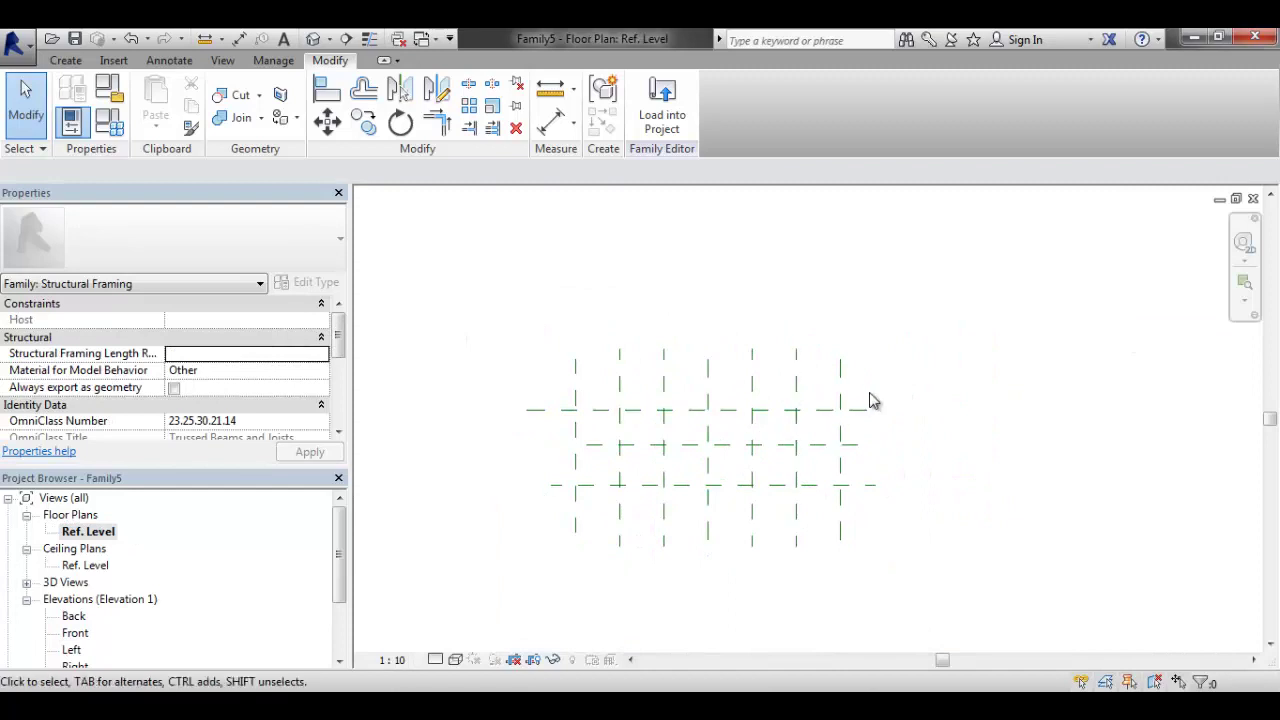
click(841, 368)
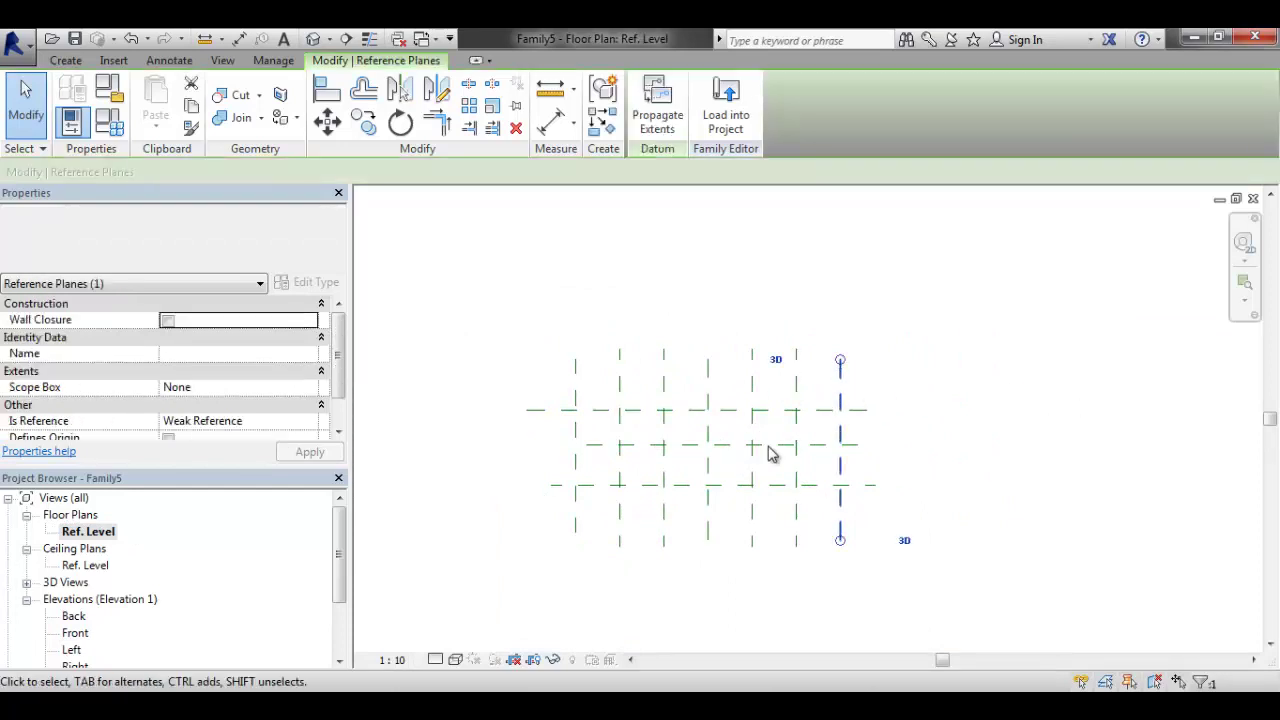
key(Escape)
key(d)
key(i)
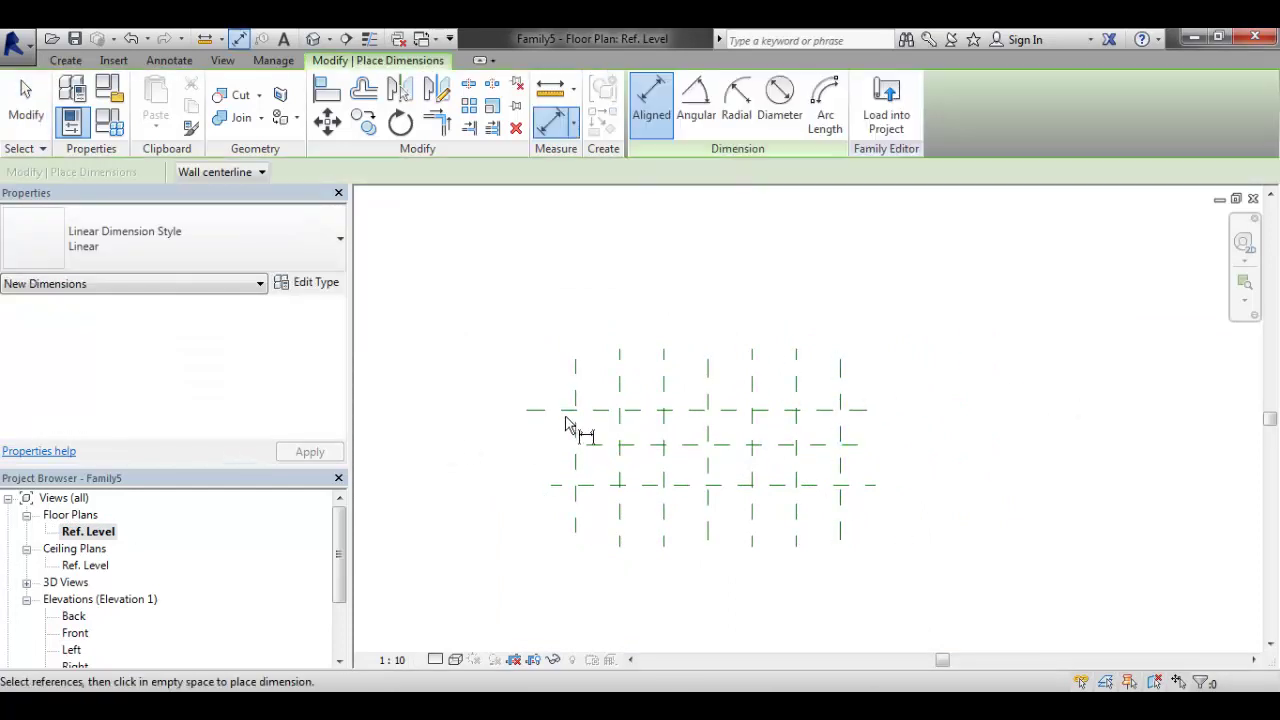
click(566, 412)
click(563, 487)
click(475, 485)
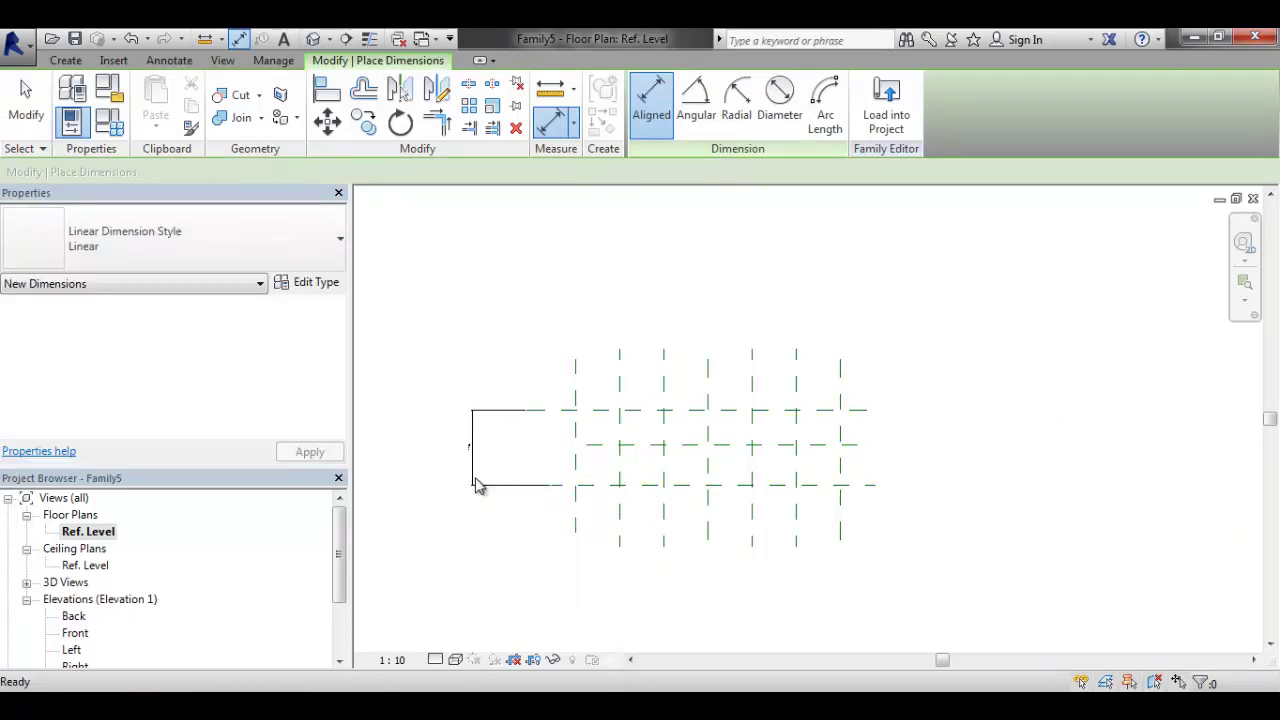
Label the dimension between the outer horizontal planes with a new type parameter named Width
key(Escape)
click(472, 447)
click(421, 172)
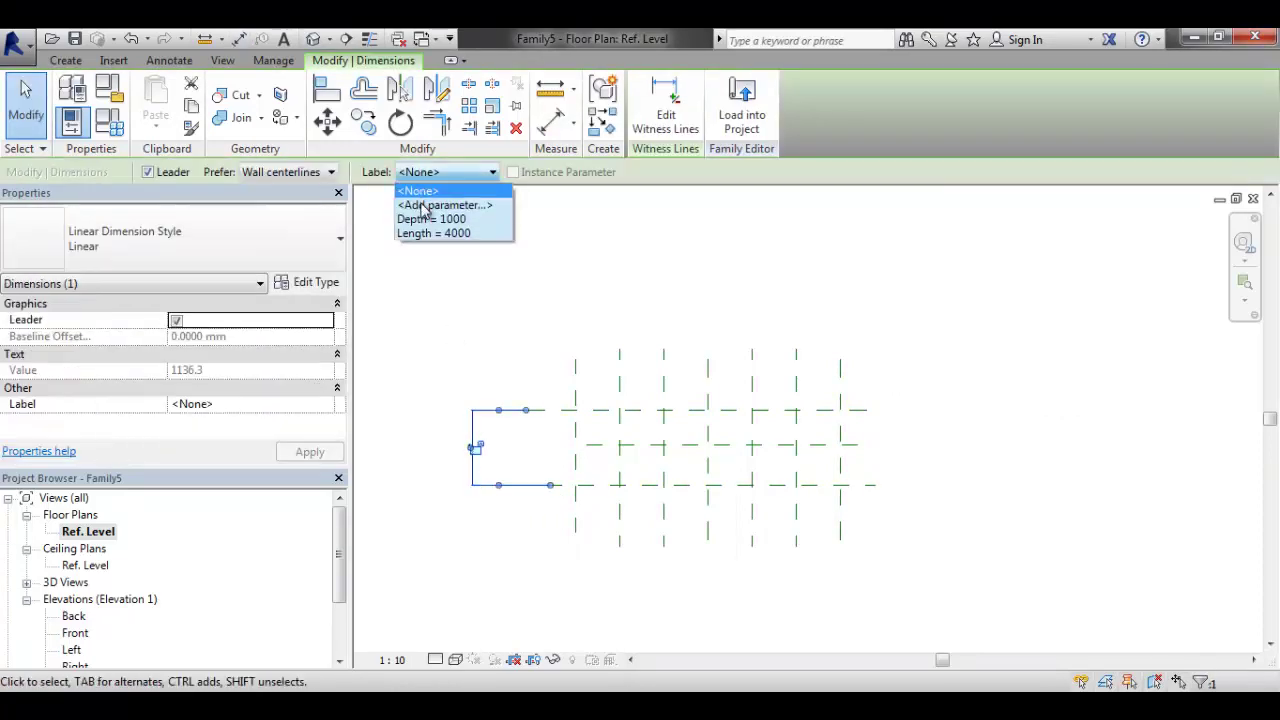
click(440, 205)
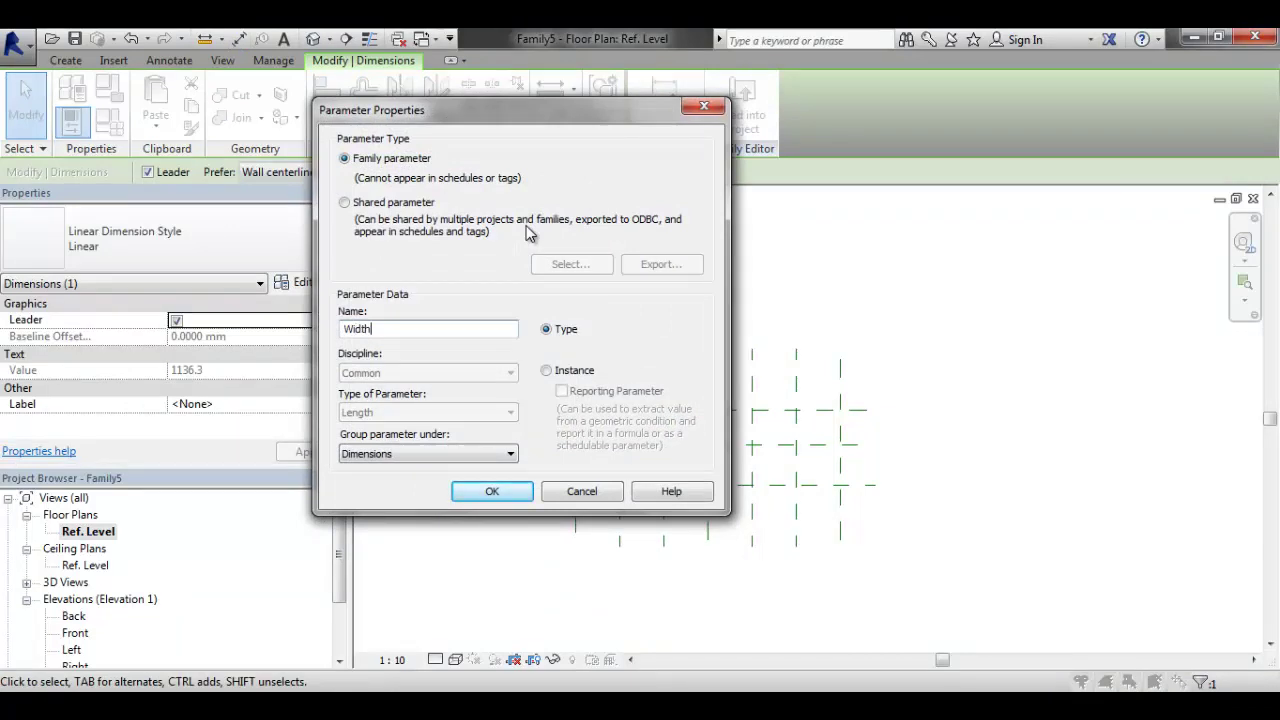
key(Return)
click(814, 294)
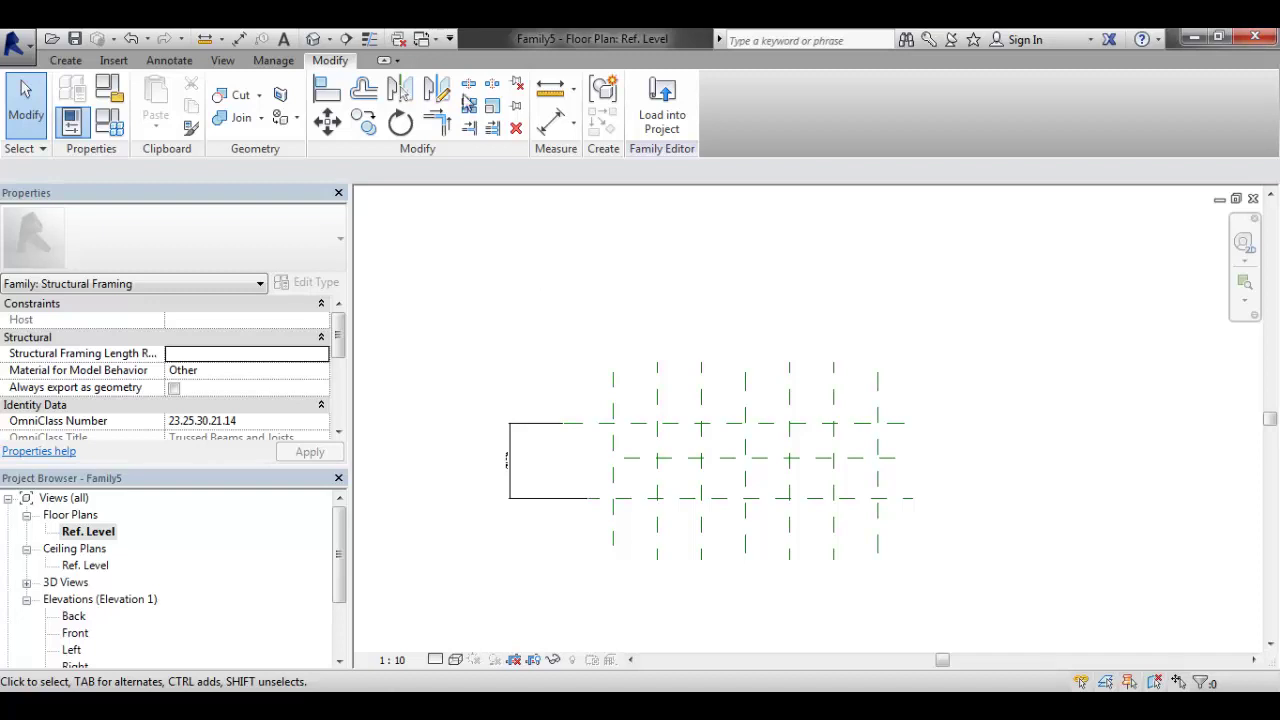
Check the family in the default 3D view, return to the Ref. Level floor plan and inspect the middle horizontal plane
click(316, 39)
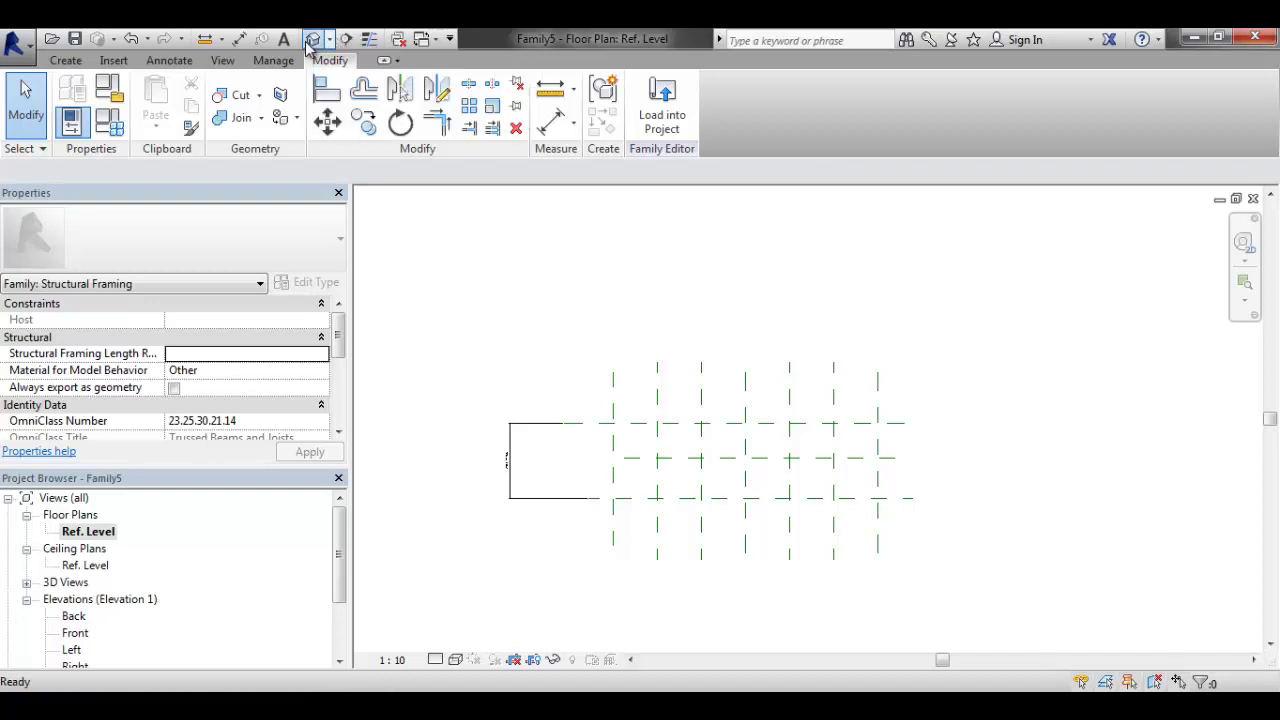
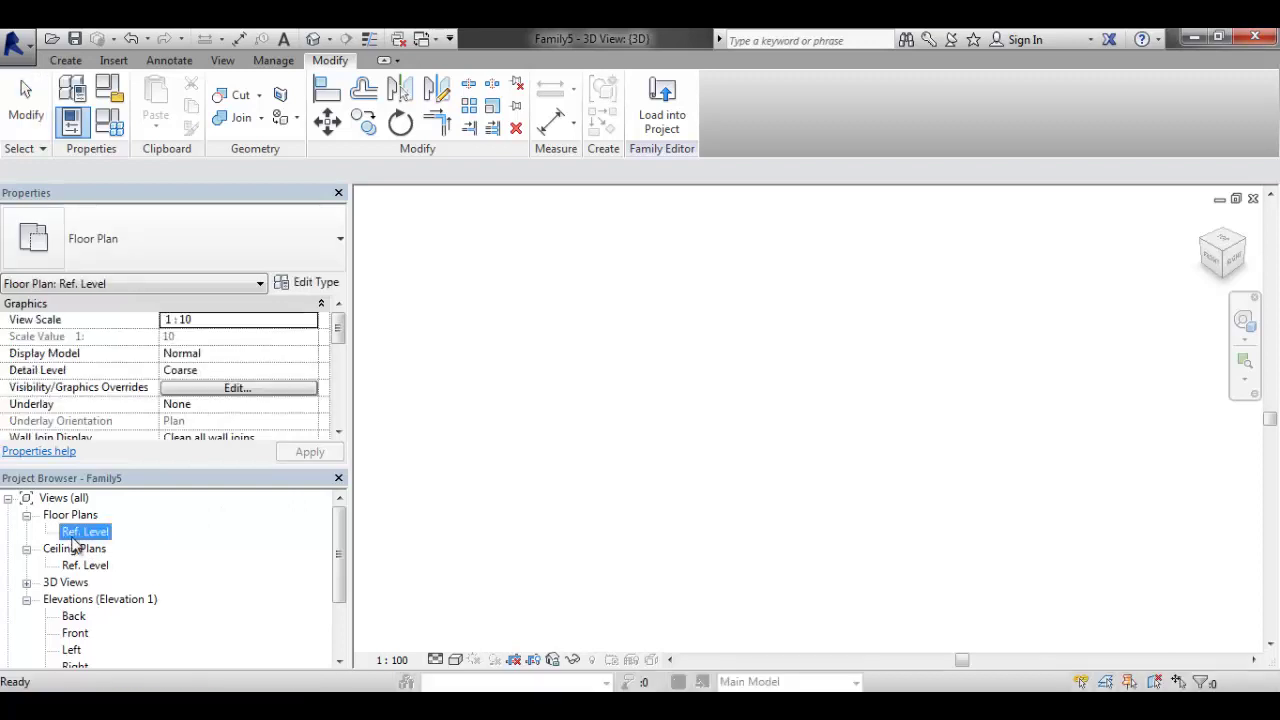
double_click(80, 546)
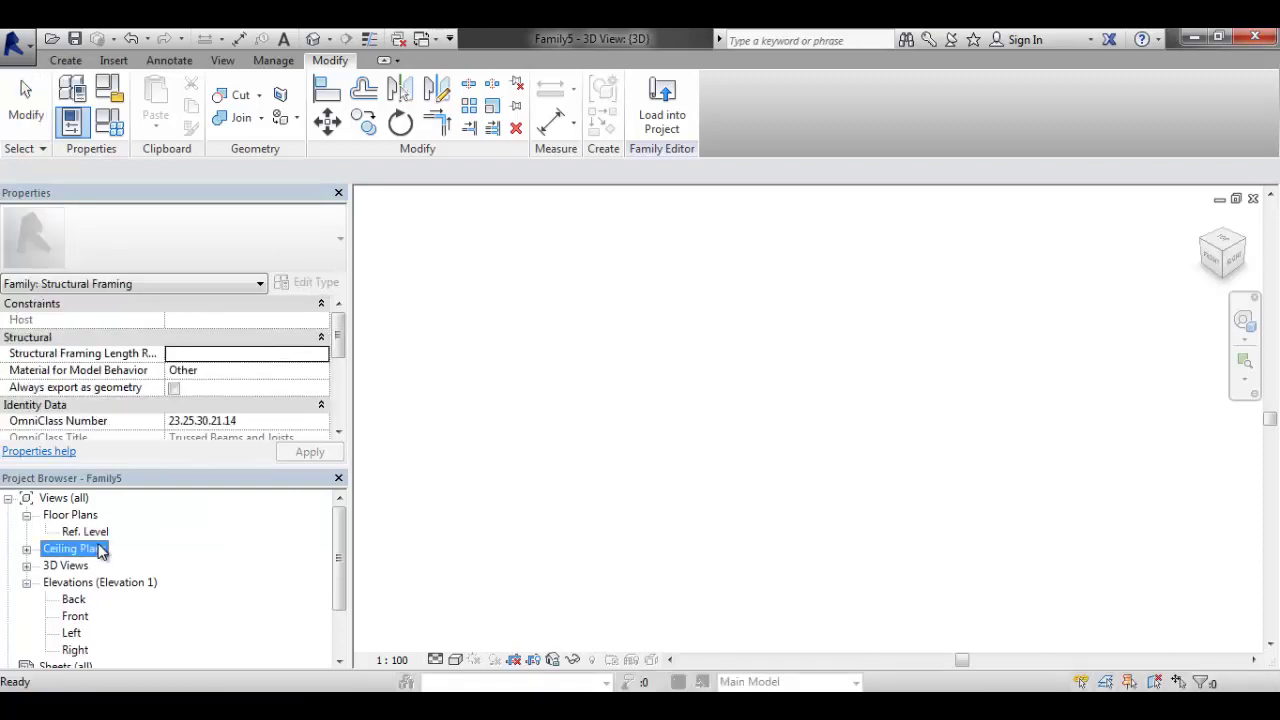
double_click(85, 531)
scroll(723, 491, up, 5)
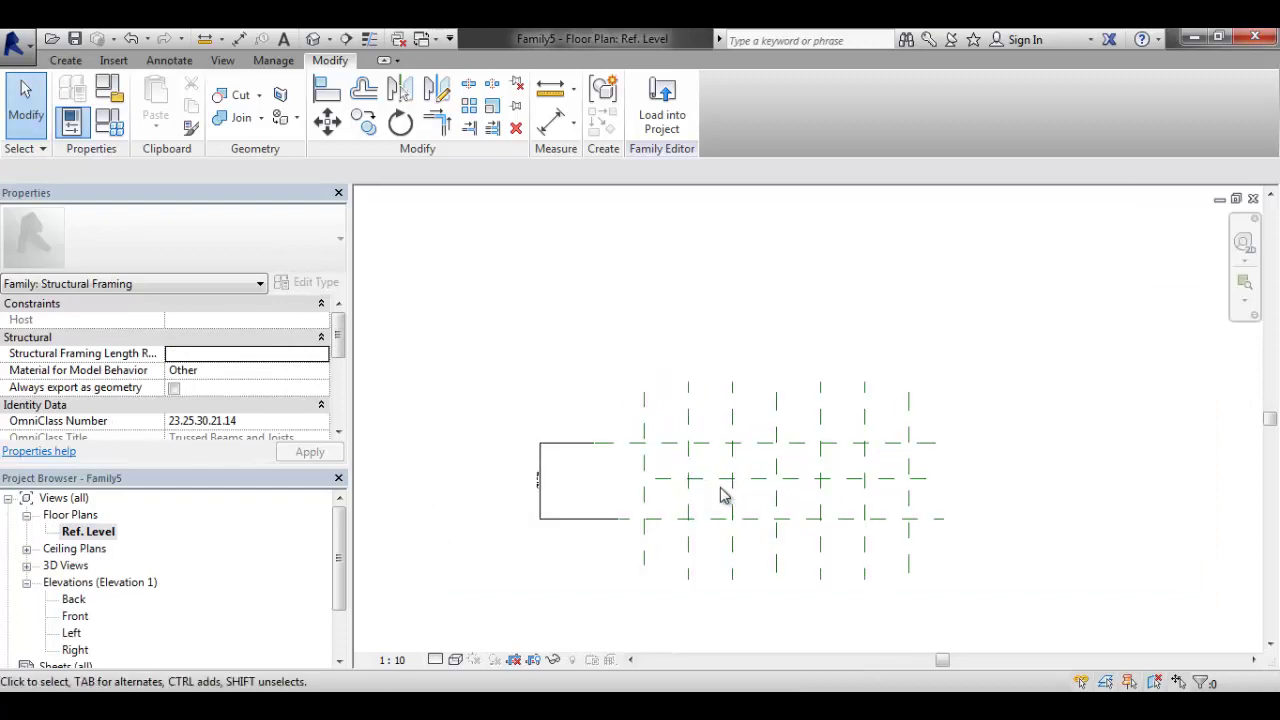
click(700, 477)
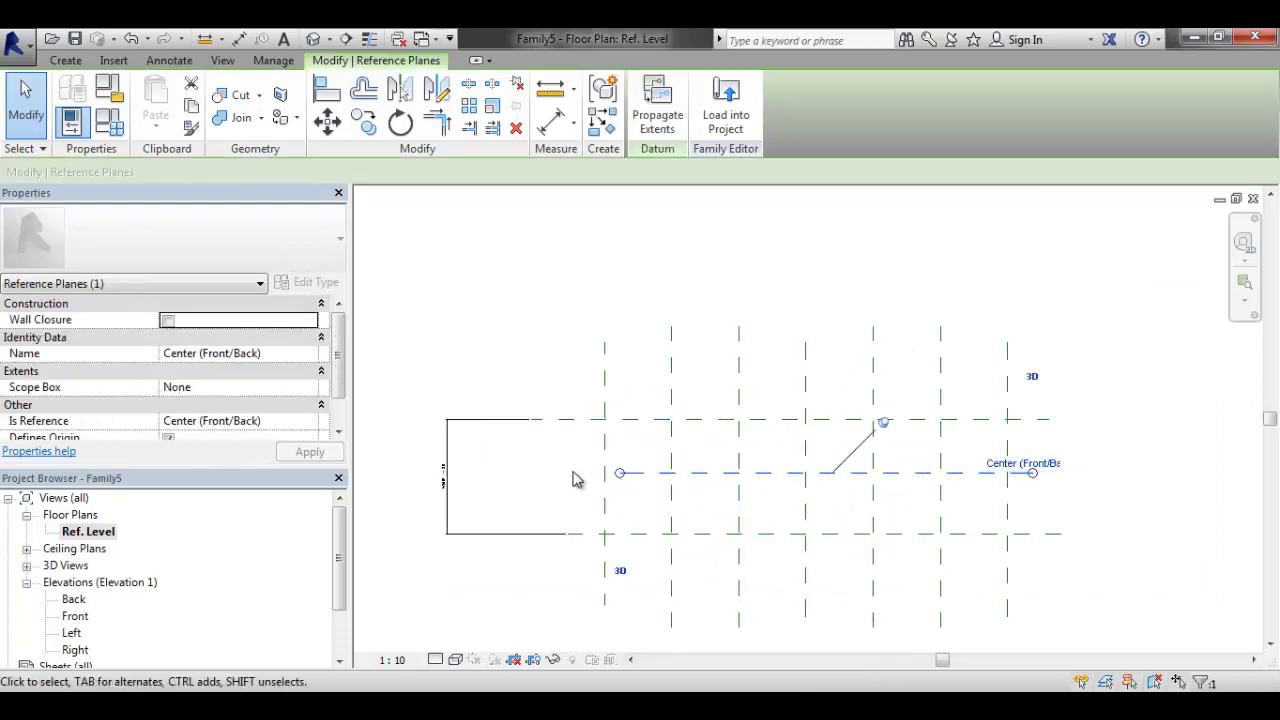
click(770, 313)
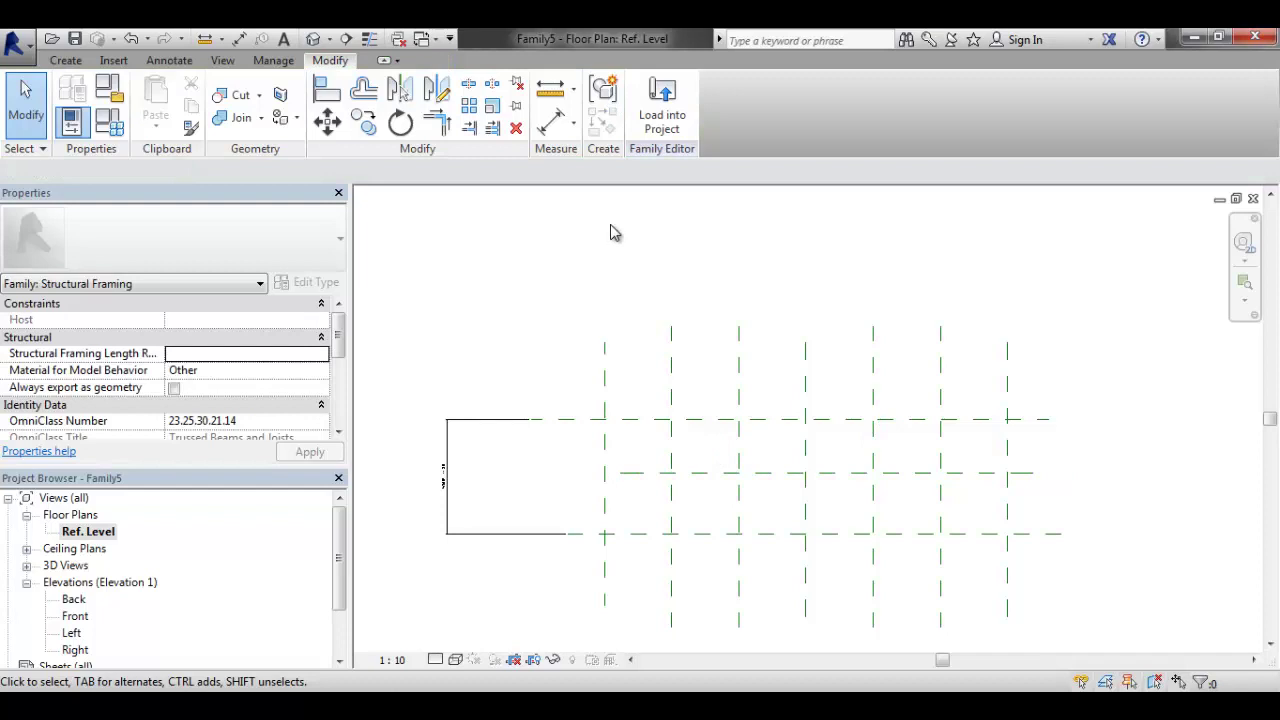
Draw a reference-line rectangle in the first bay, between the upper and Center (Front/Back) planes, and lock its edges to the surrounding planes
click(65, 60)
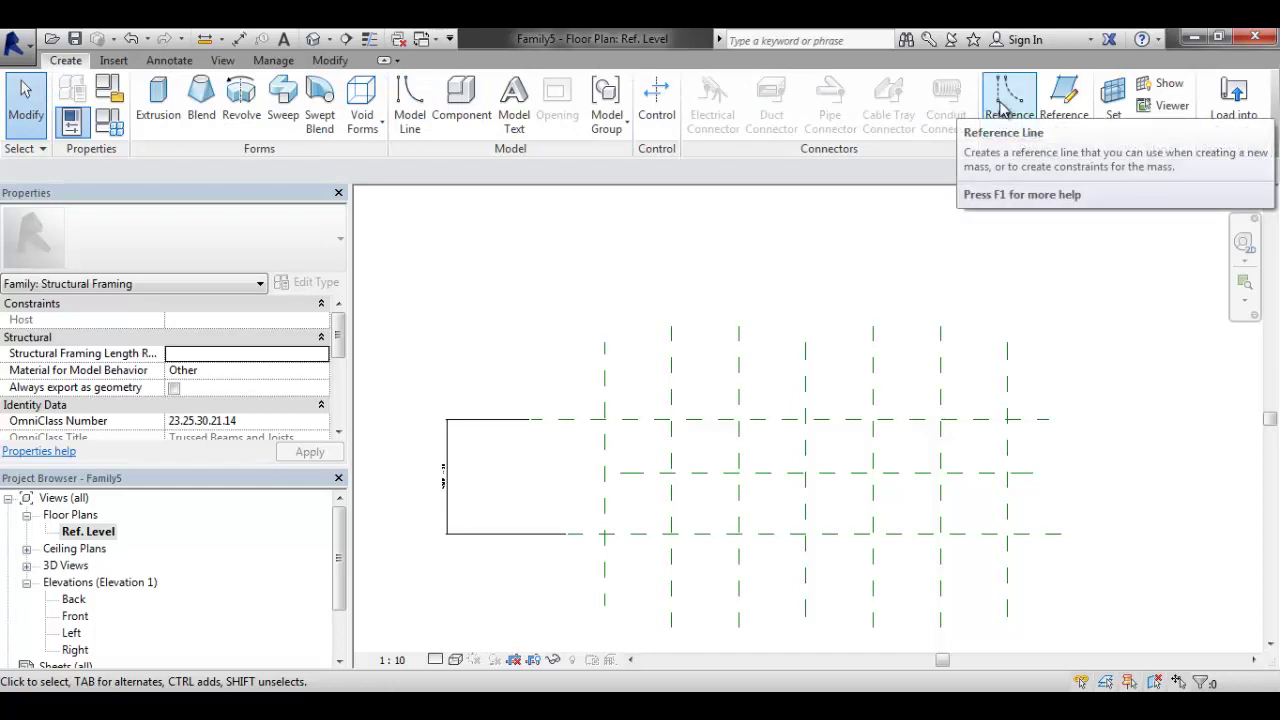
click(1003, 107)
click(664, 85)
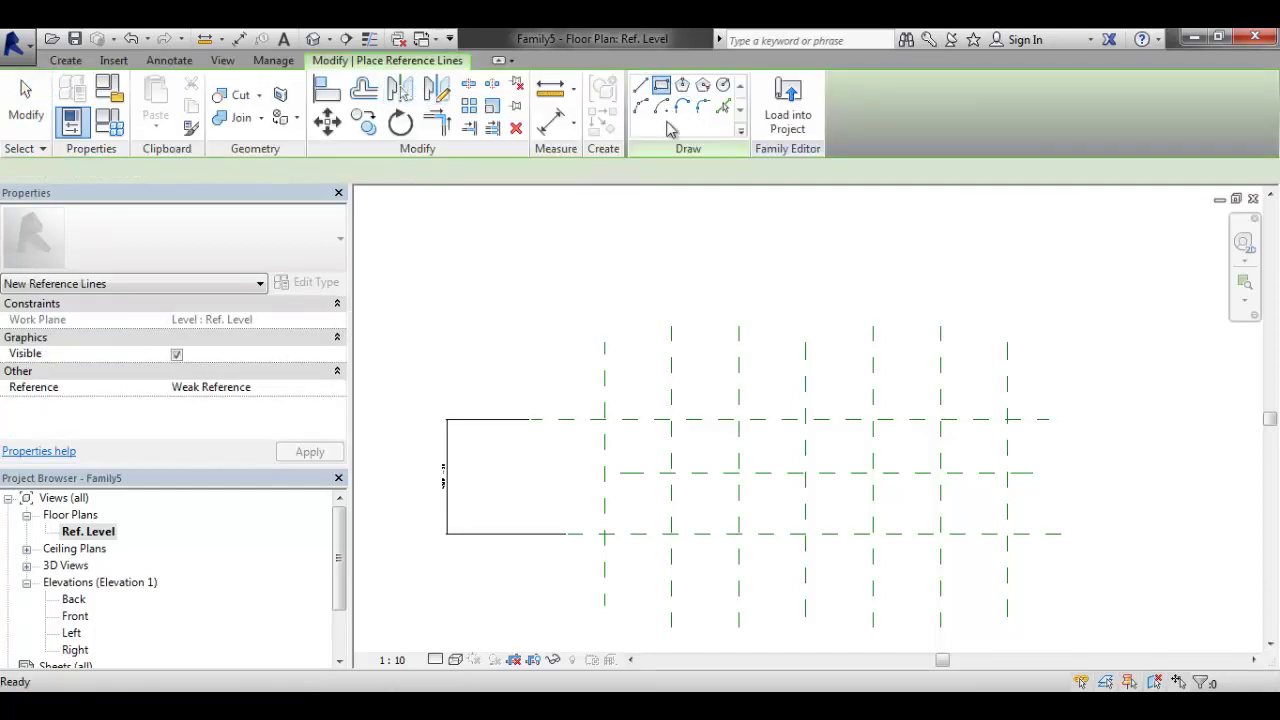
click(604, 420)
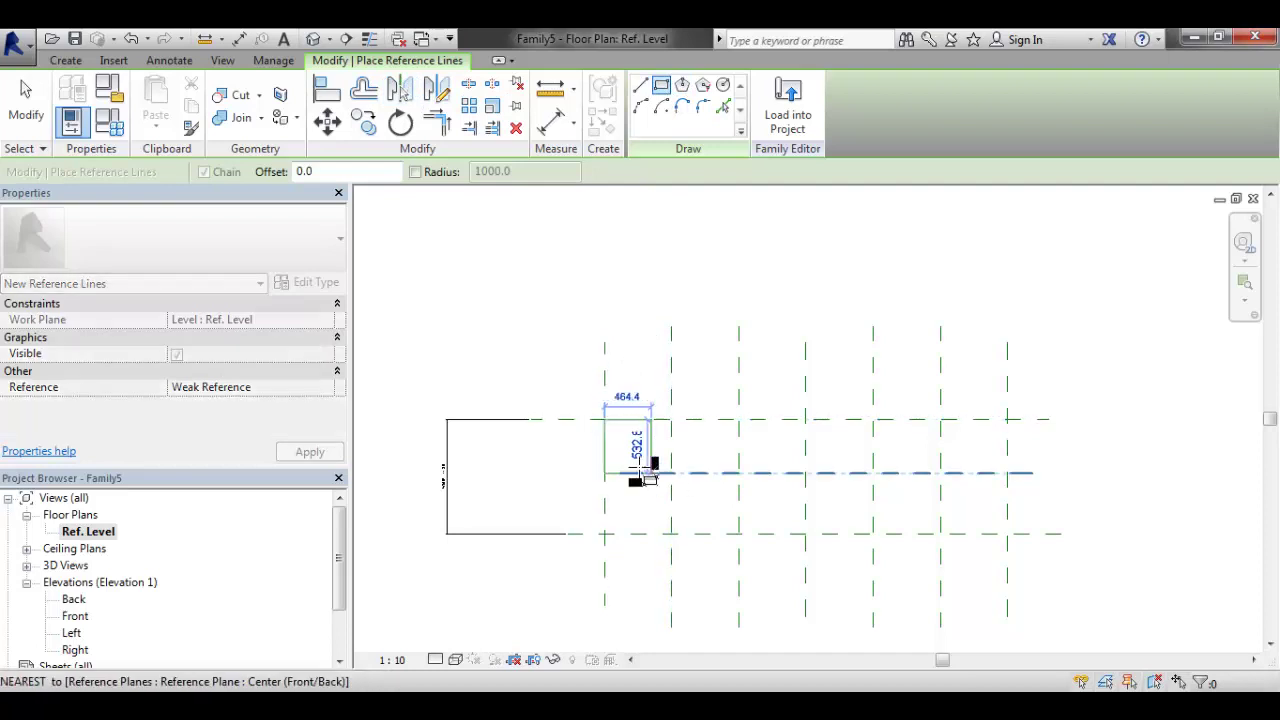
click(645, 442)
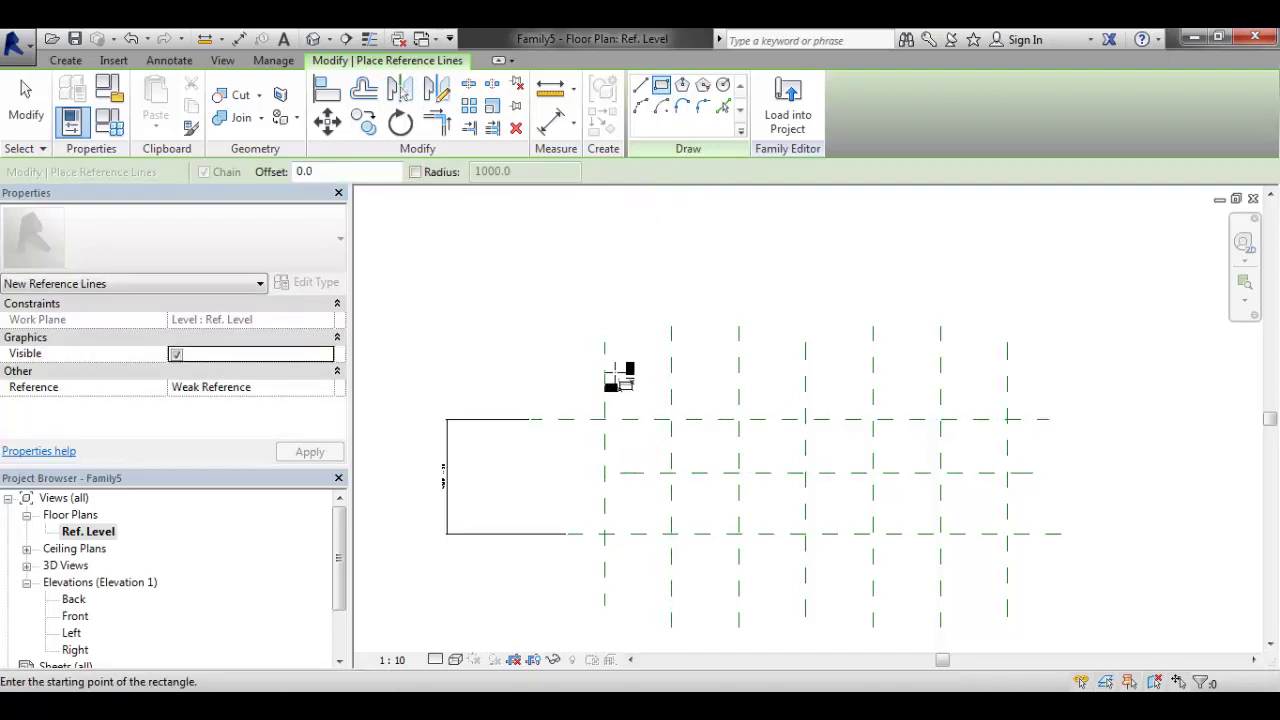
click(604, 420)
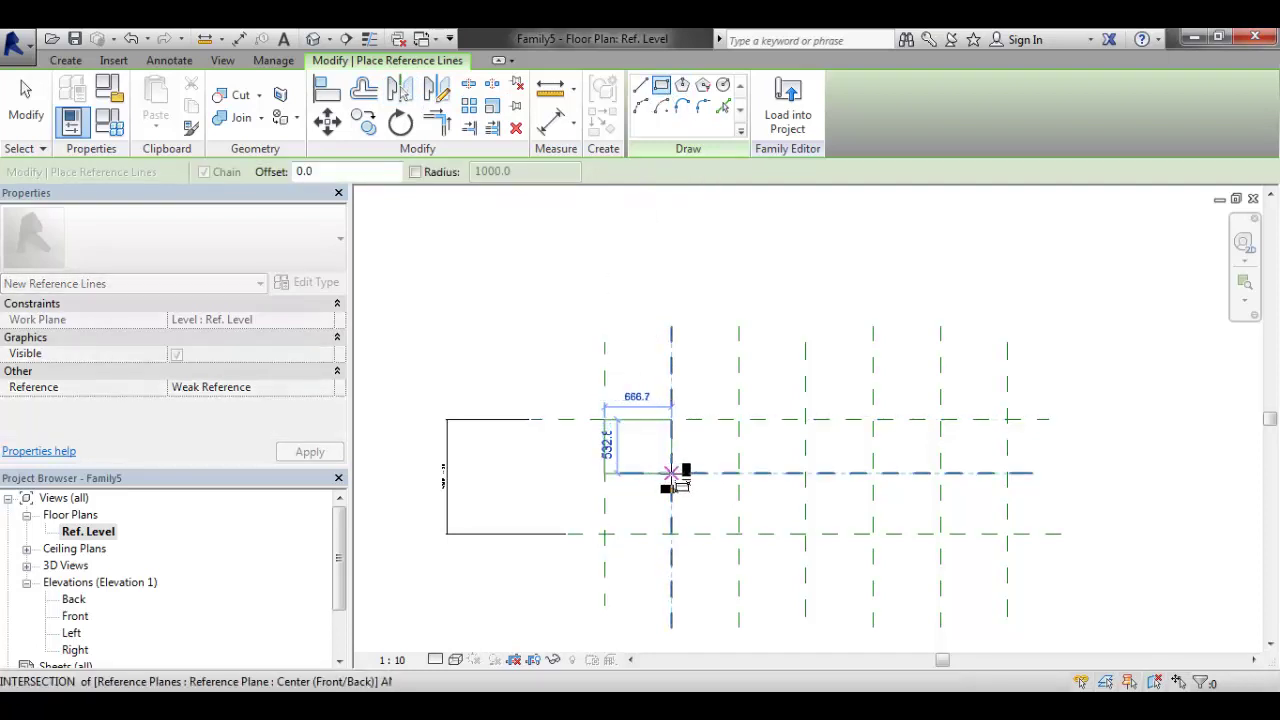
click(671, 472)
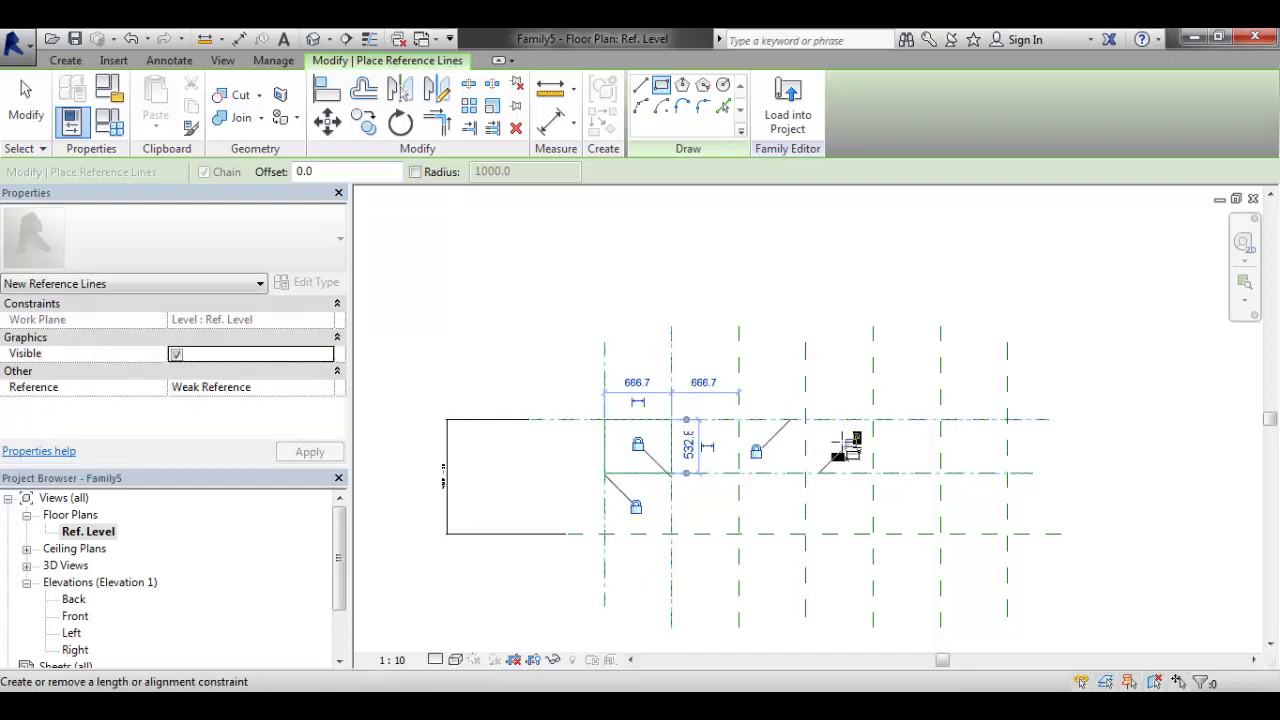
Draw matching reference-line rectangles in the second and third bays of the upper row and lock their edges to the planes
click(672, 420)
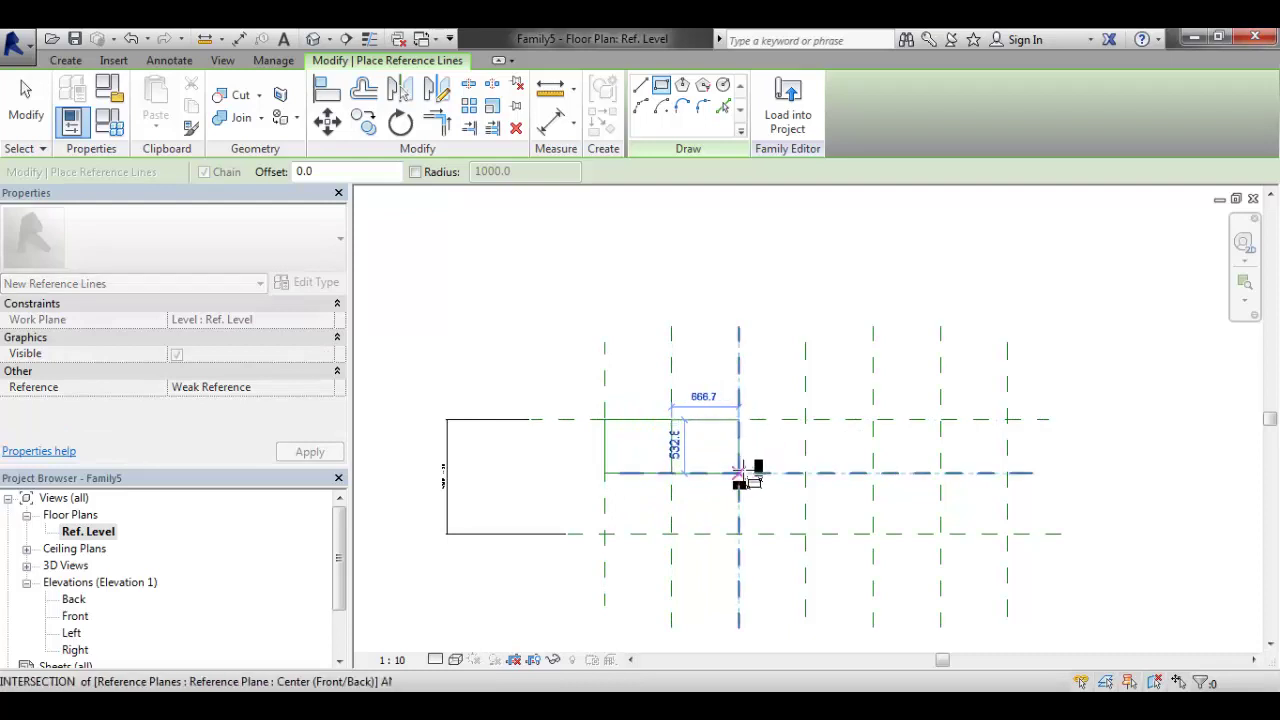
click(738, 472)
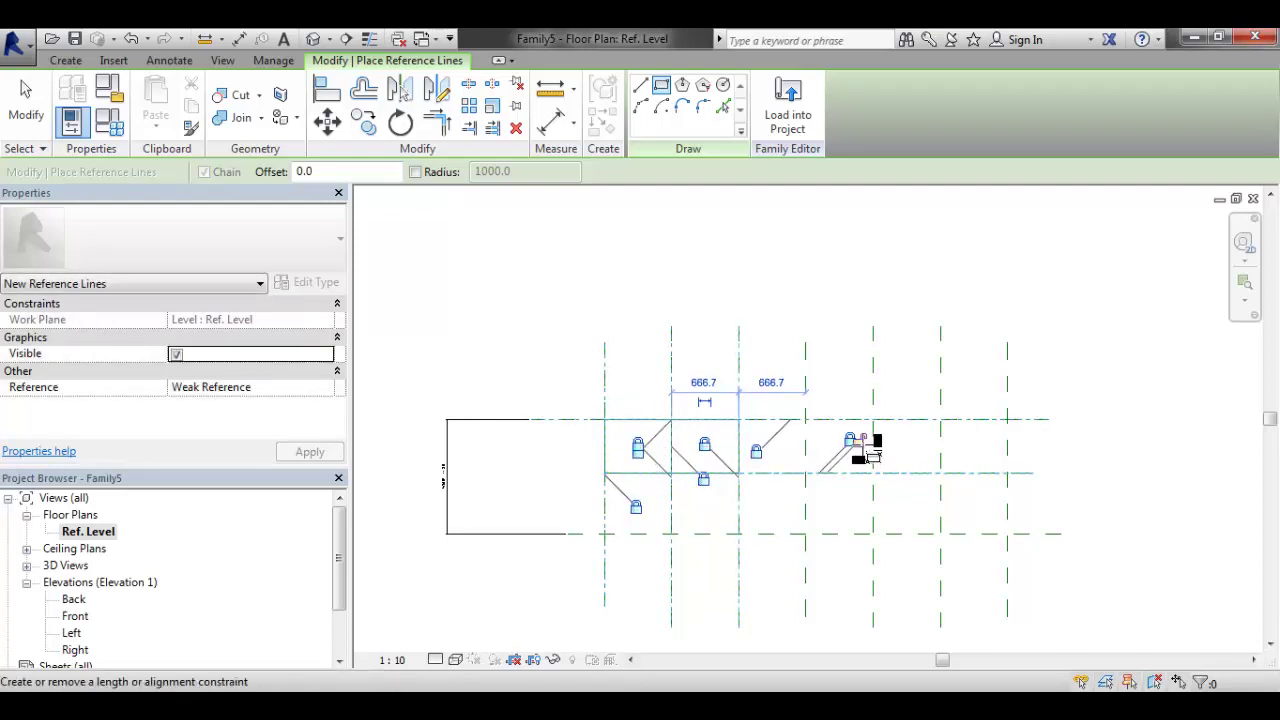
click(739, 420)
click(806, 472)
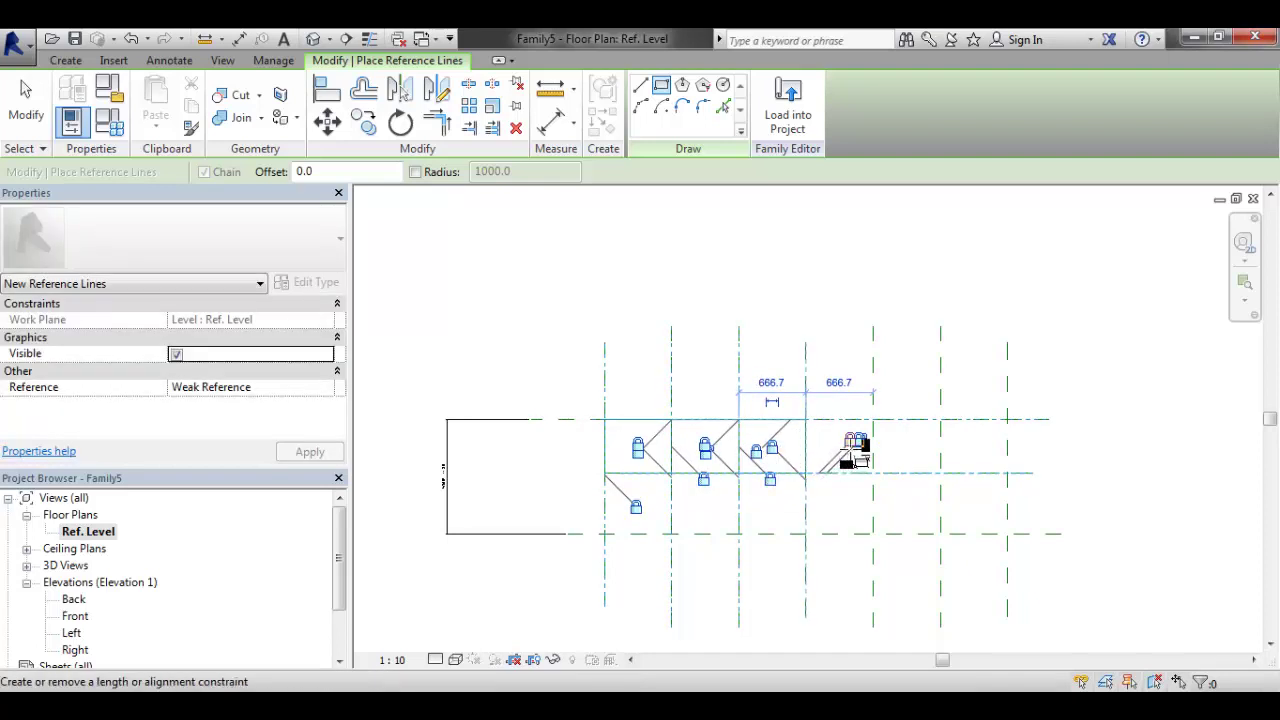
Draw a reference-line rectangle in the fourth bay of the upper row and lock its edges to the surrounding planes
scroll(858, 440, up, 4)
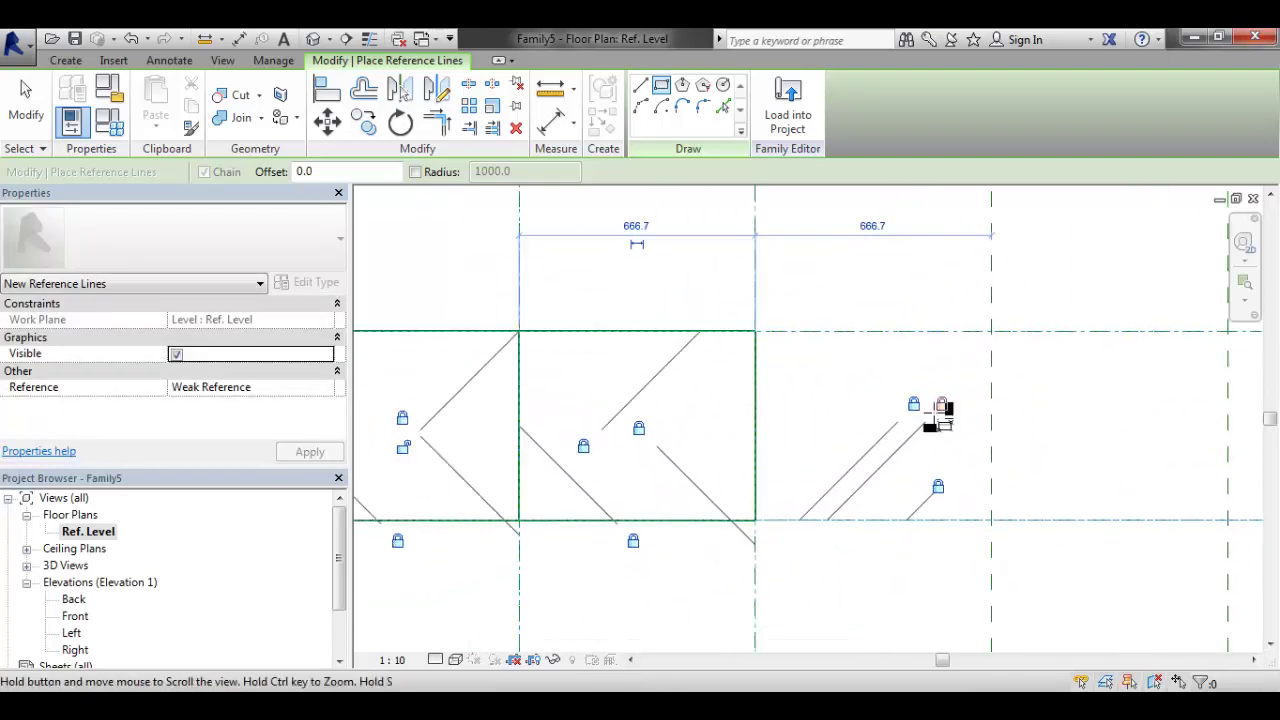
middle_drag(925, 402, 725, 415)
scroll(670, 458, up, 2)
middle_drag(609, 425, 370, 418)
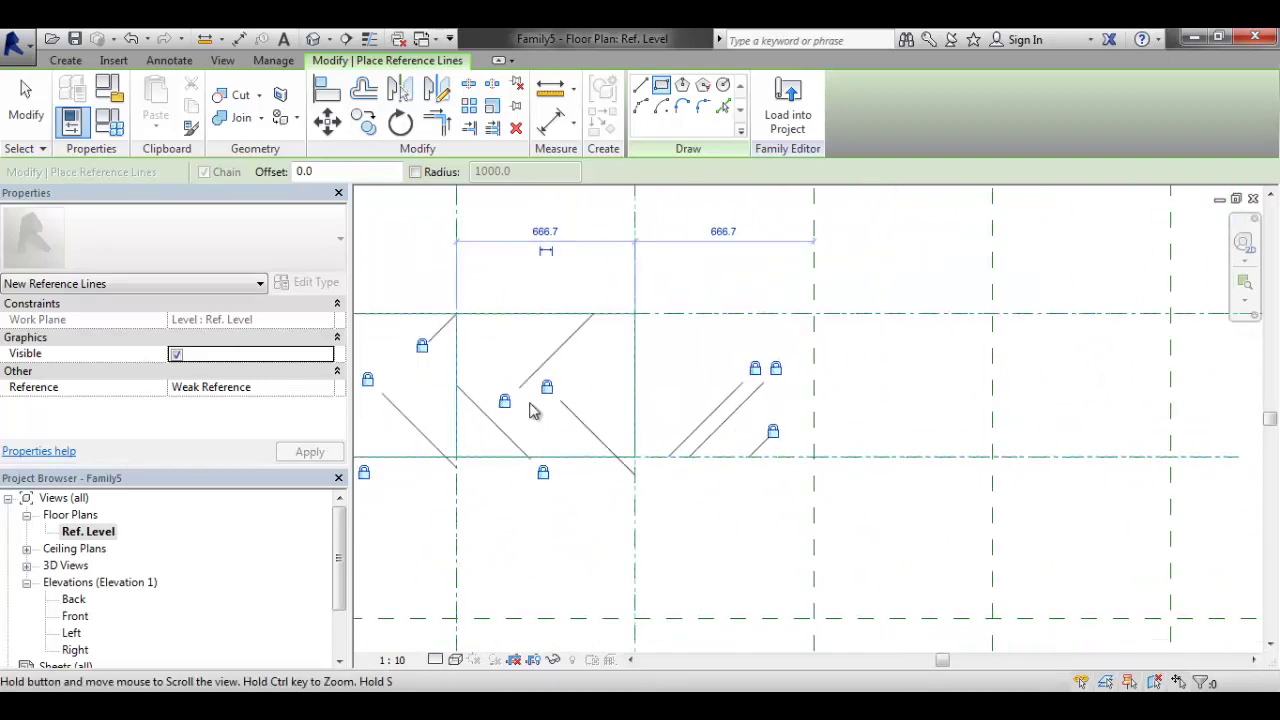
scroll(543, 400, down, 1)
click(625, 323)
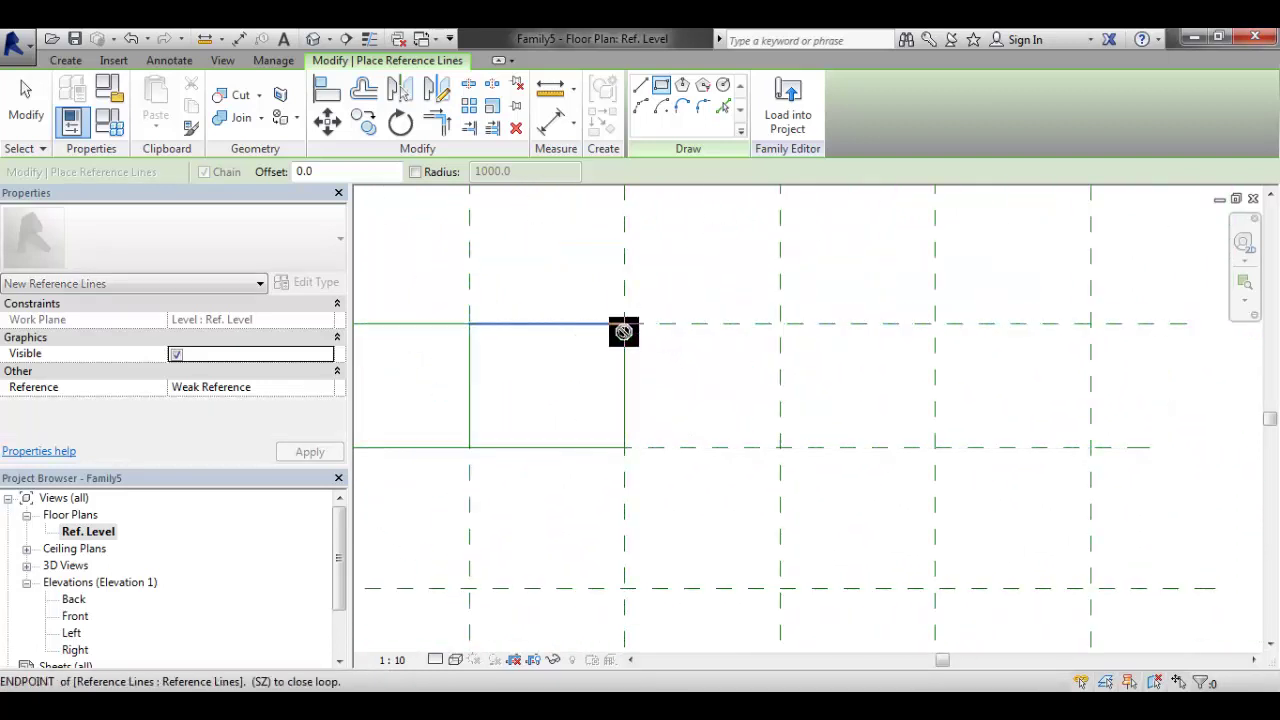
click(780, 447)
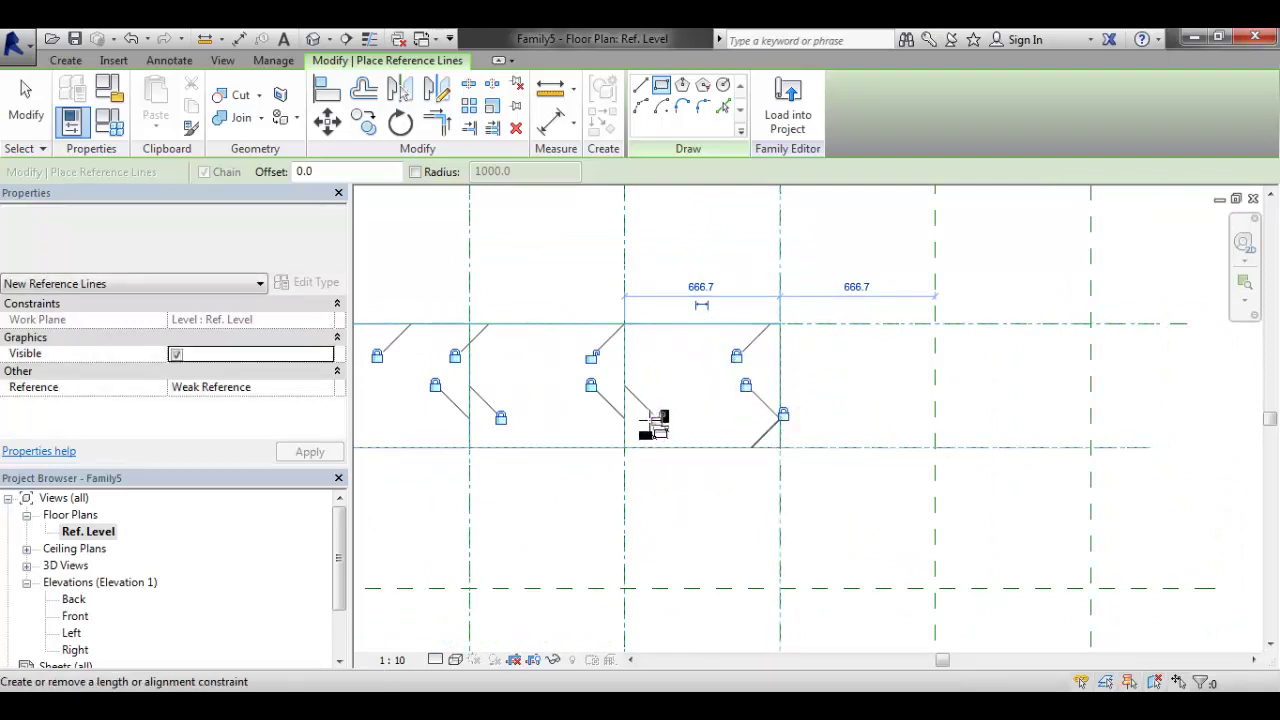
Draw matching reference-line rectangles in the fifth and sixth bays of the upper row and lock their edges to the planes
click(780, 323)
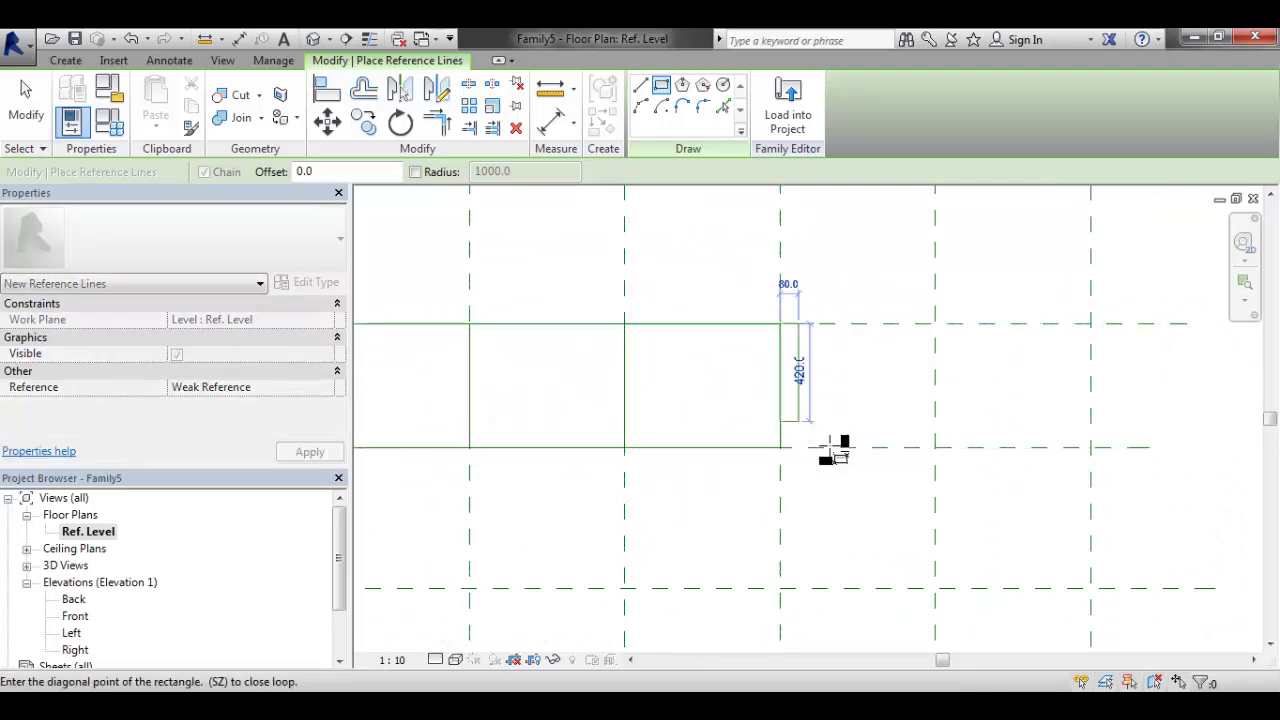
click(935, 447)
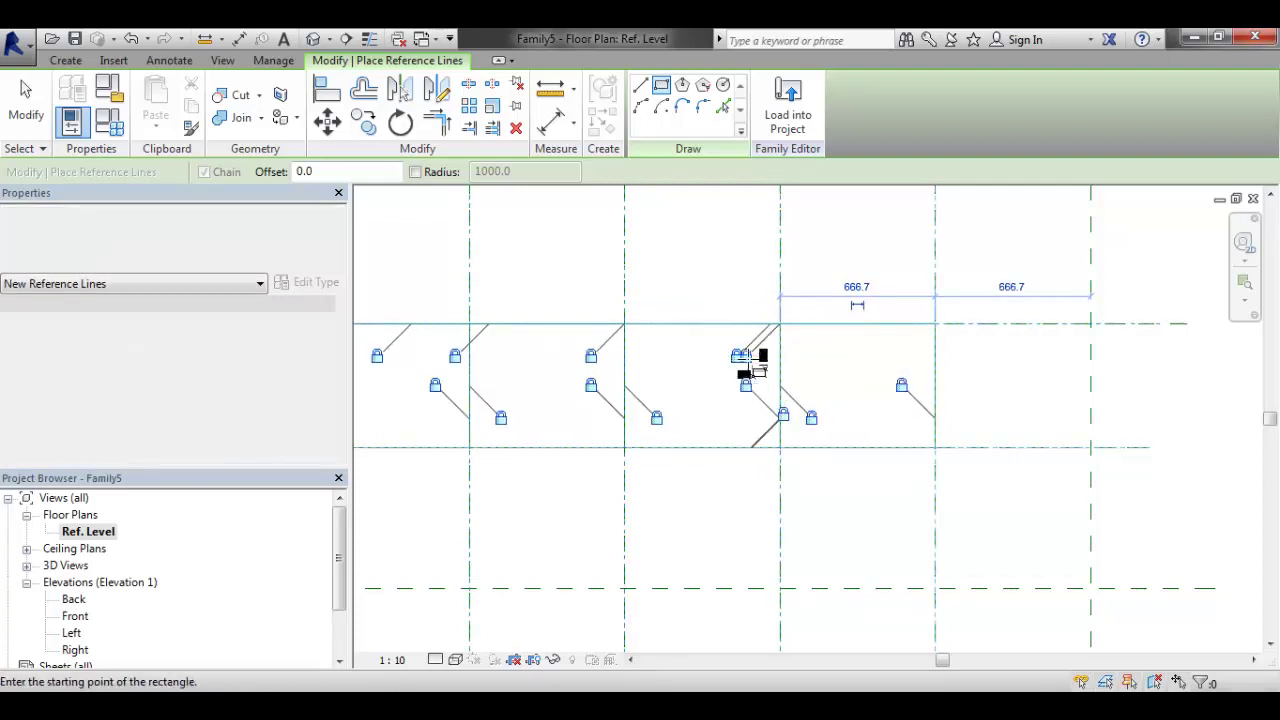
middle_drag(751, 366, 691, 370)
click(876, 329)
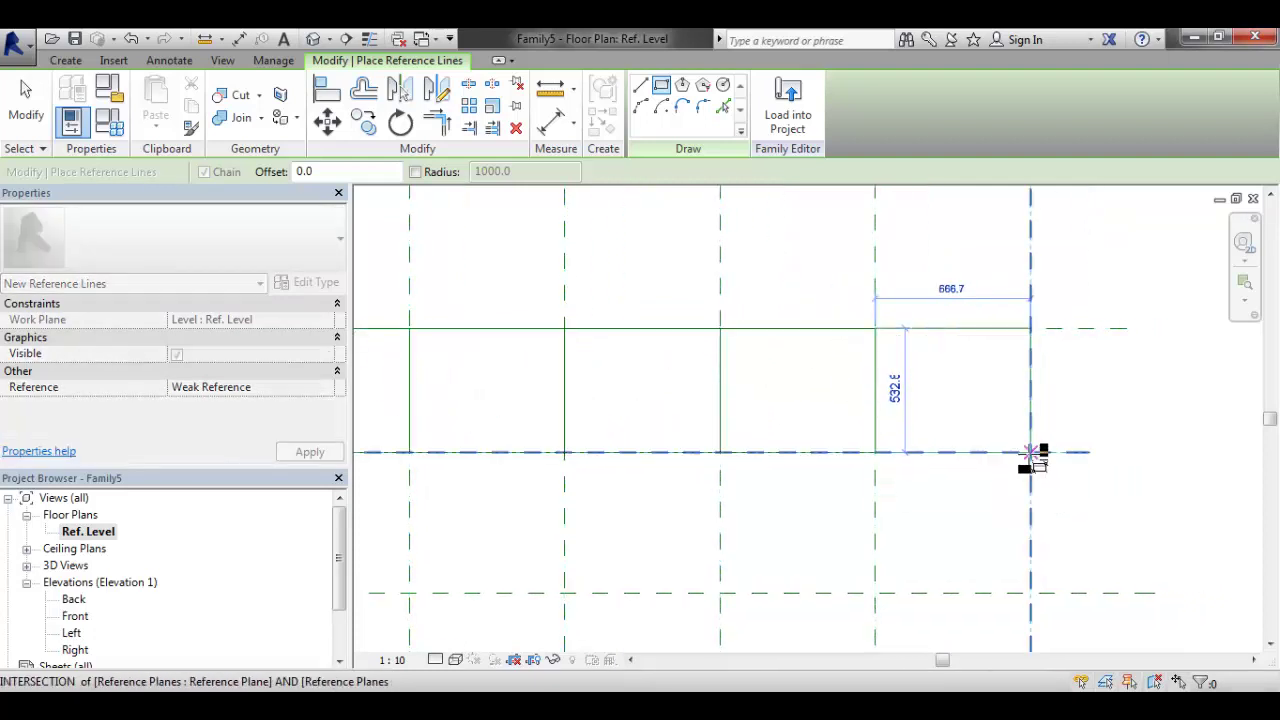
click(970, 428)
scroll(950, 400, down, 1)
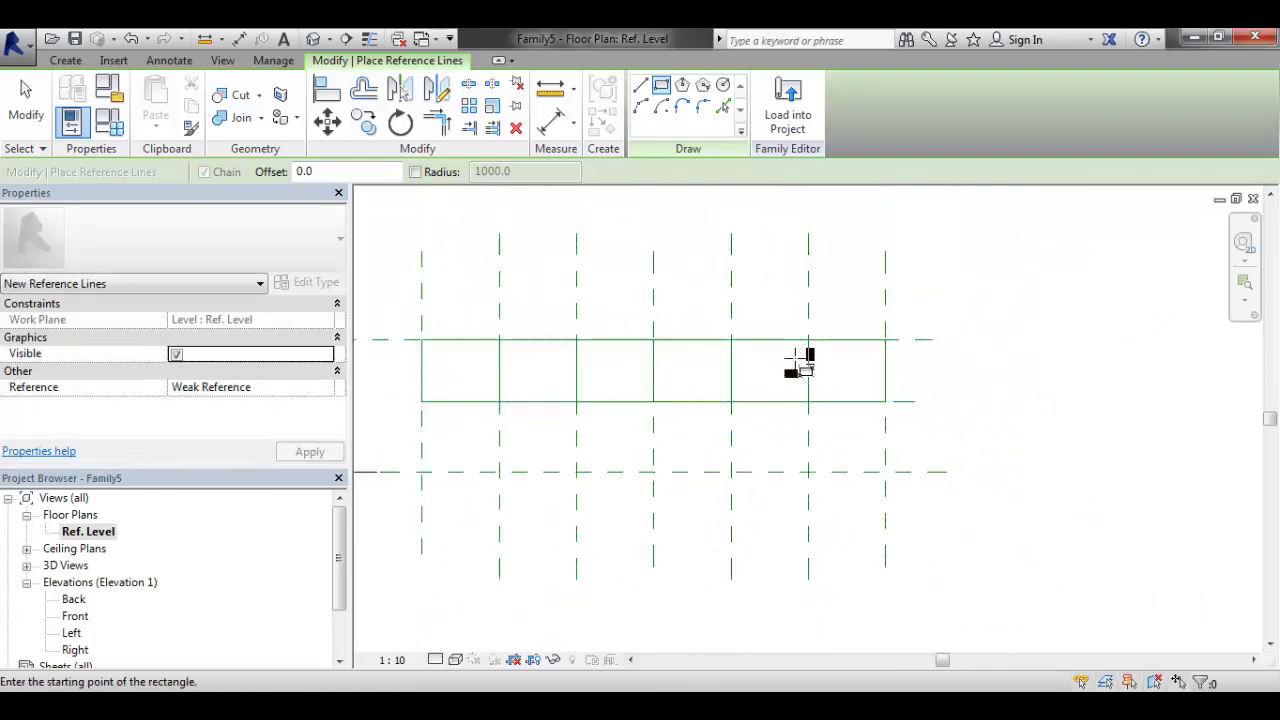
key(Escape)
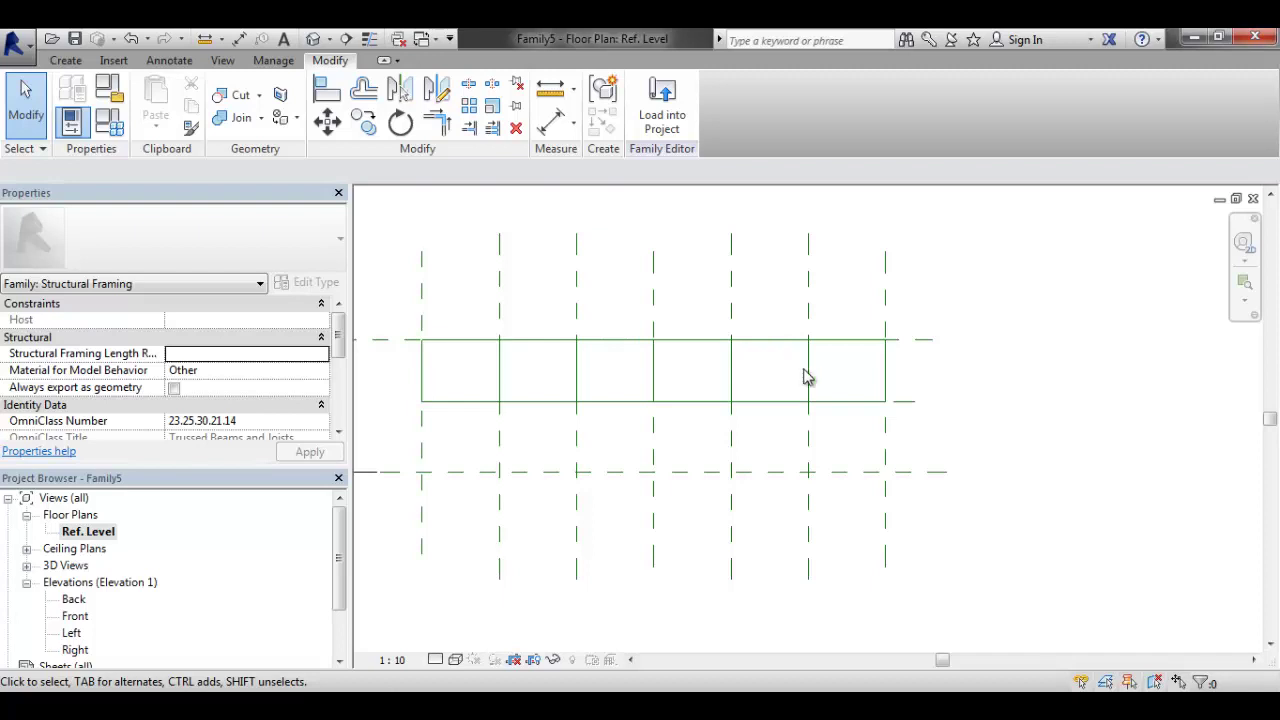
Draw a diagonal reference plane across the sixth bay, from its outer upper corner to its inner lower corner
scroll(883, 383, up, 3)
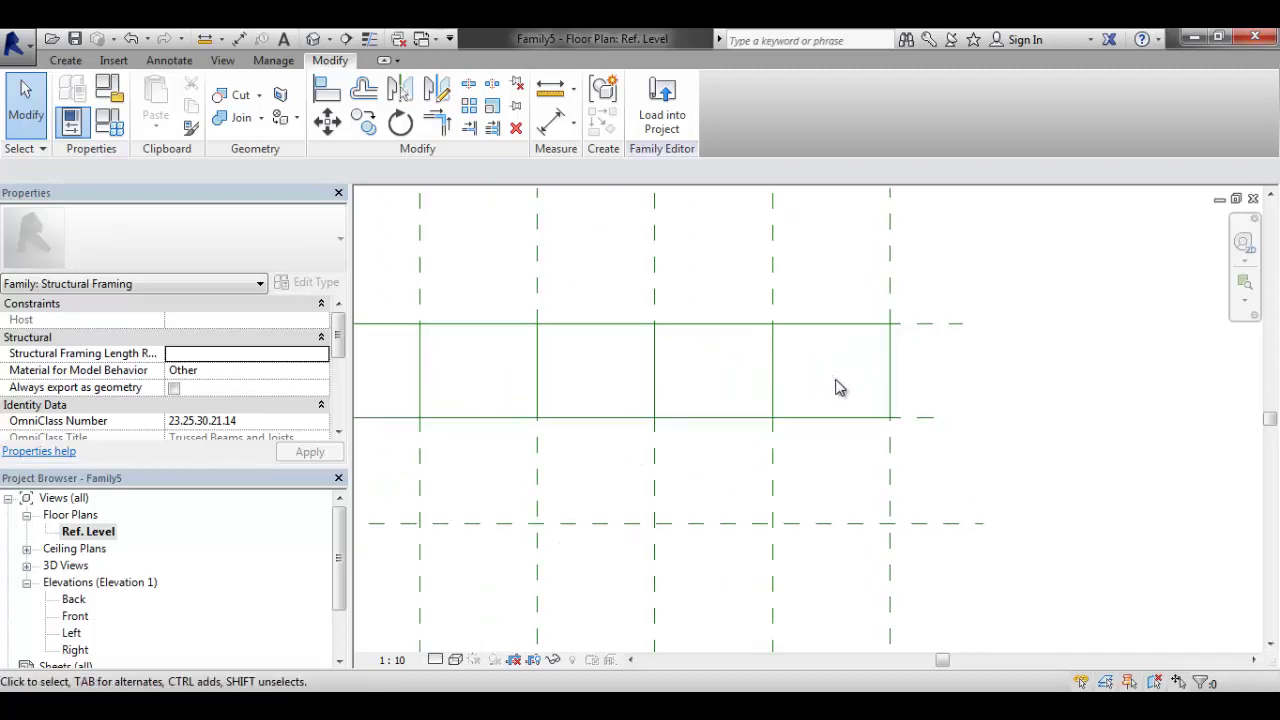
click(65, 60)
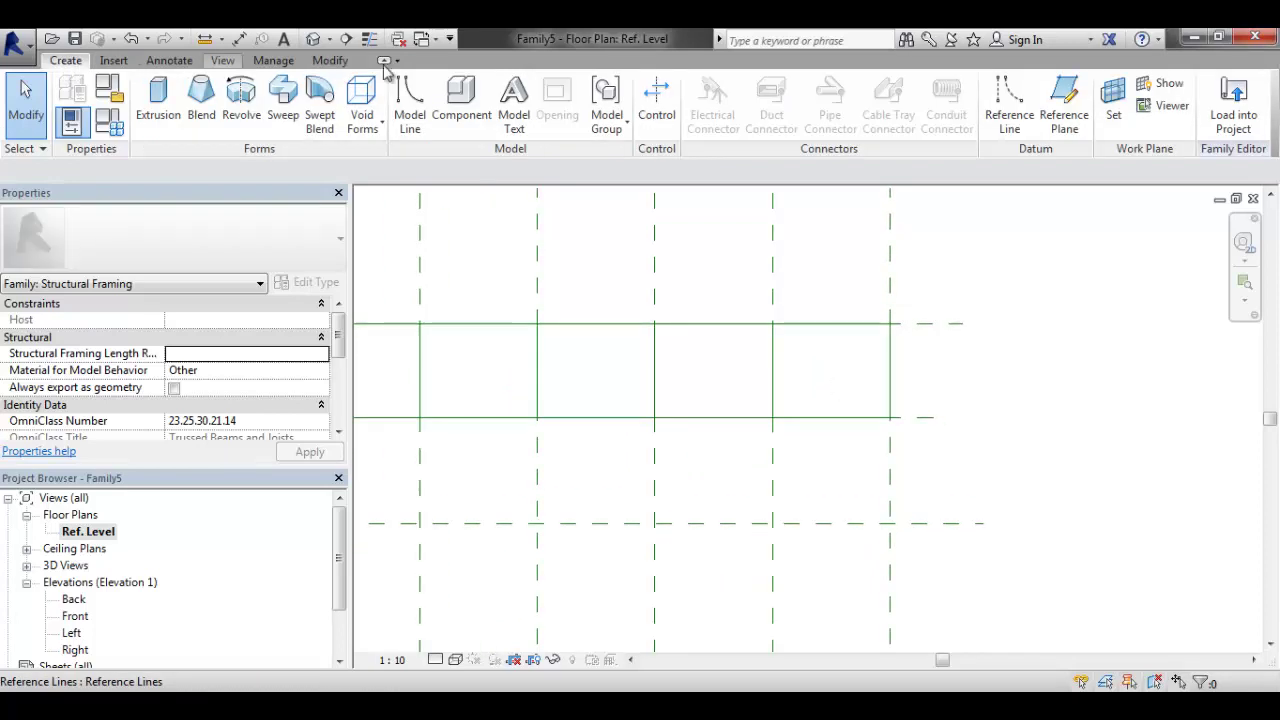
click(1025, 115)
key(Escape)
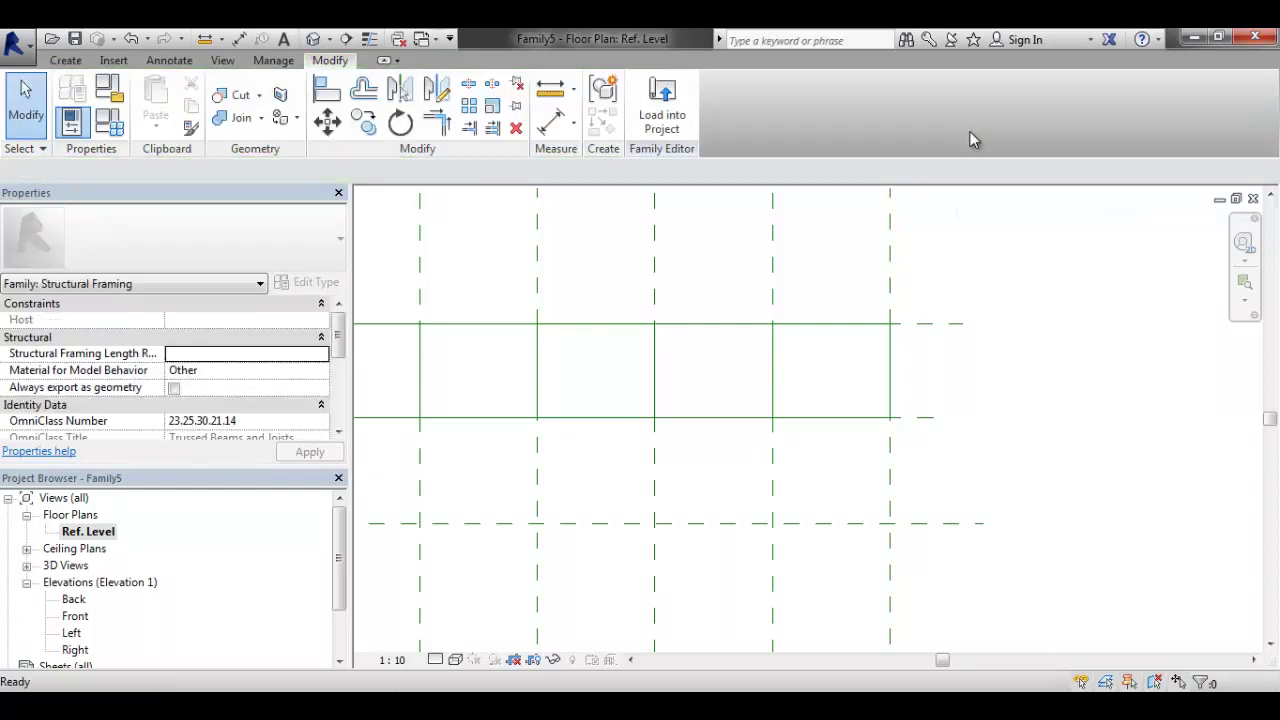
click(65, 60)
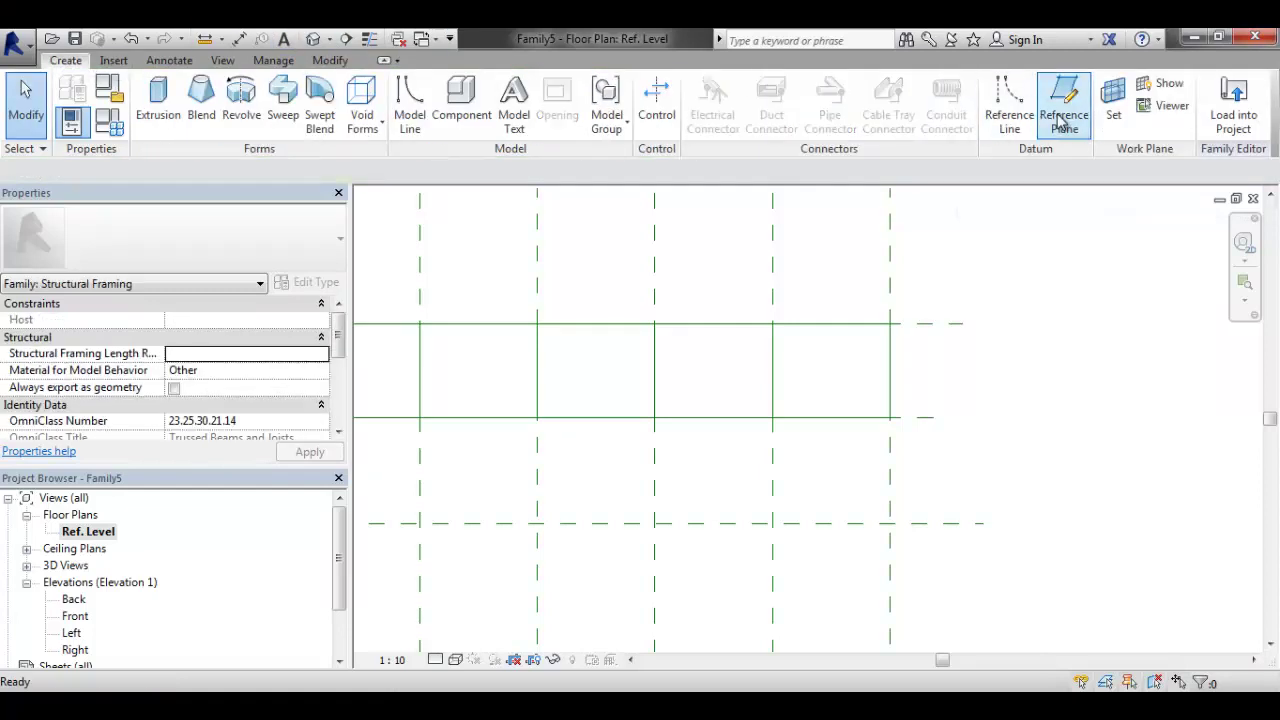
click(1065, 100)
click(889, 324)
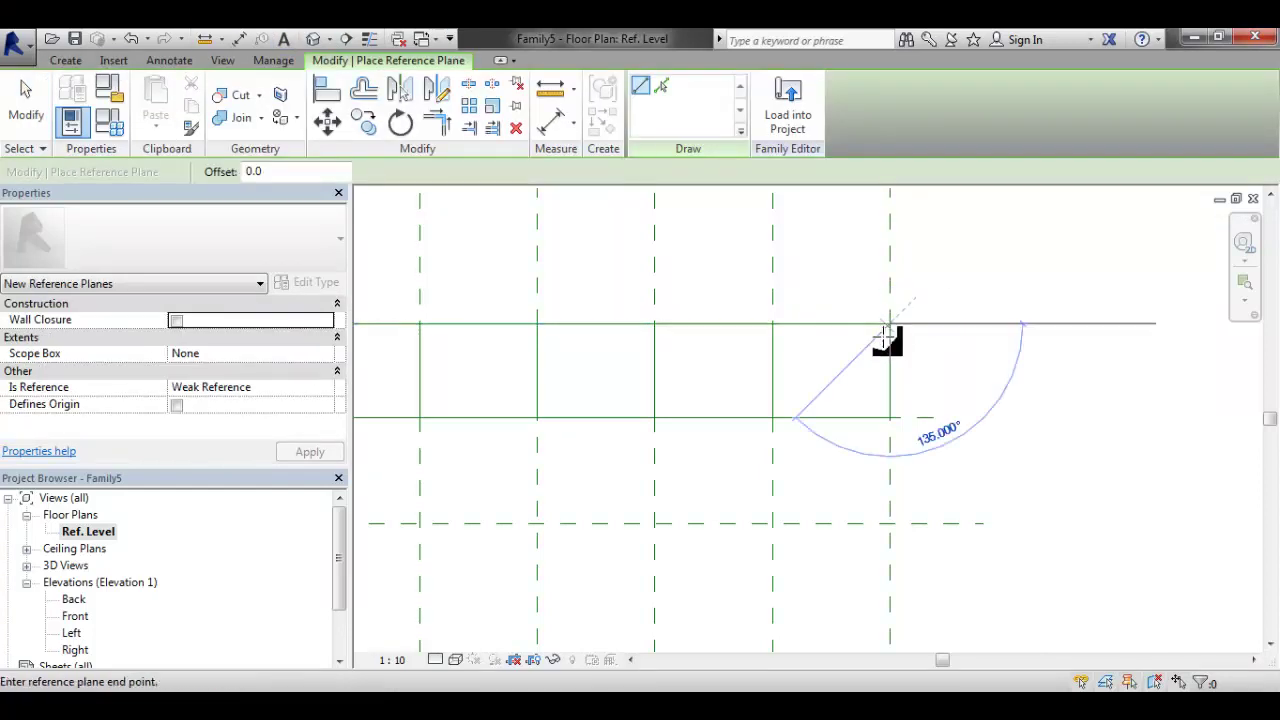
click(778, 420)
key(Escape)
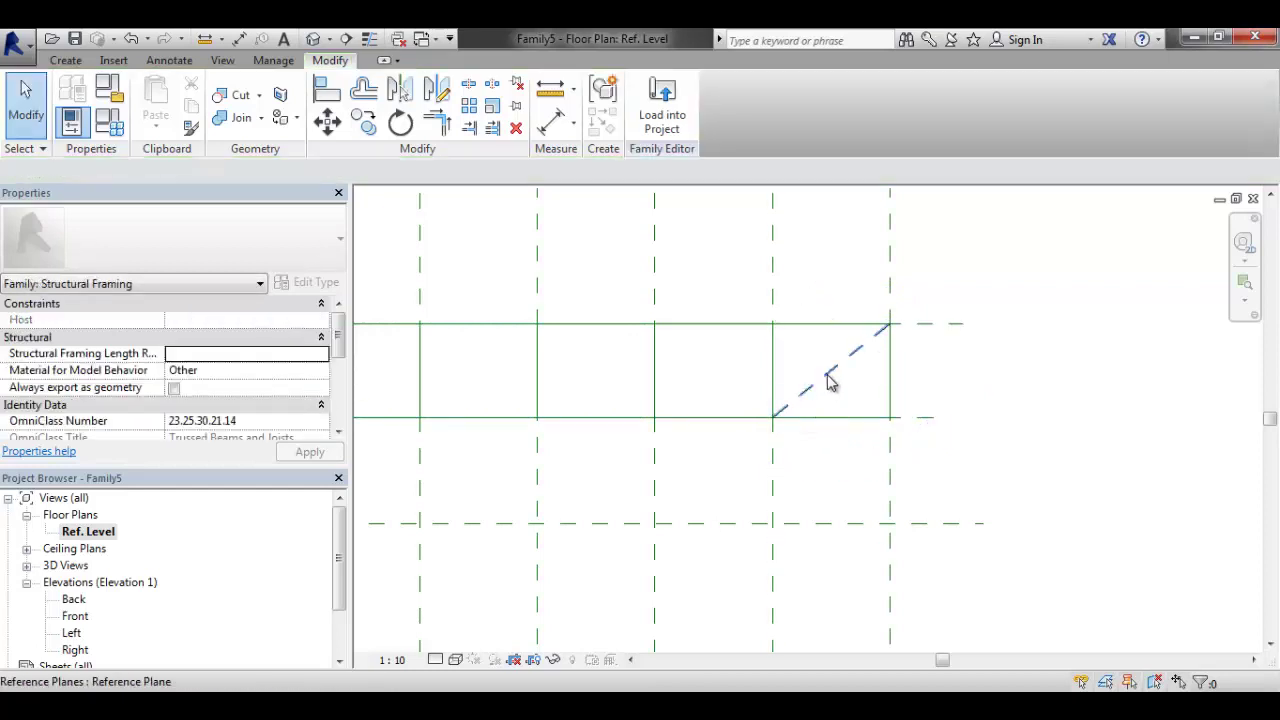
Flex the grid by moving the outer vertical plane of the sixth bay outward until each bay is about 811 mm long
click(829, 380)
scroll(866, 337, down, 2)
click(892, 326)
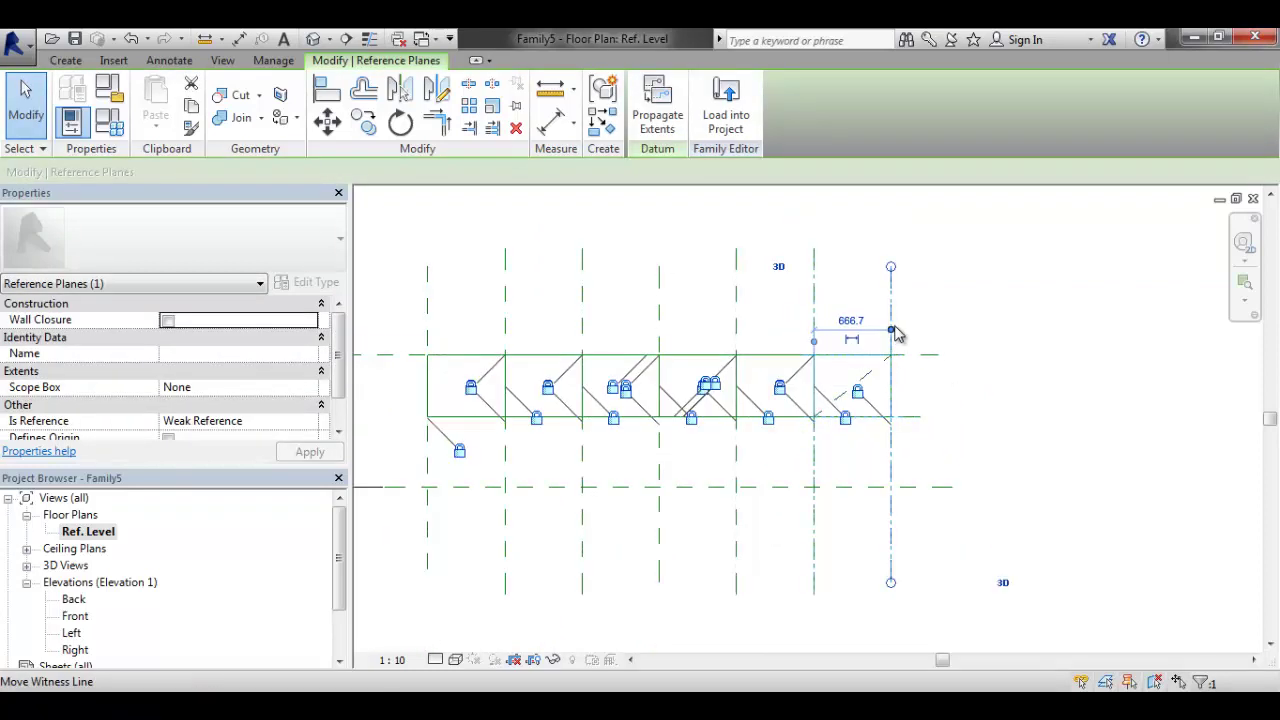
drag(891, 312, 943, 309)
click(982, 353)
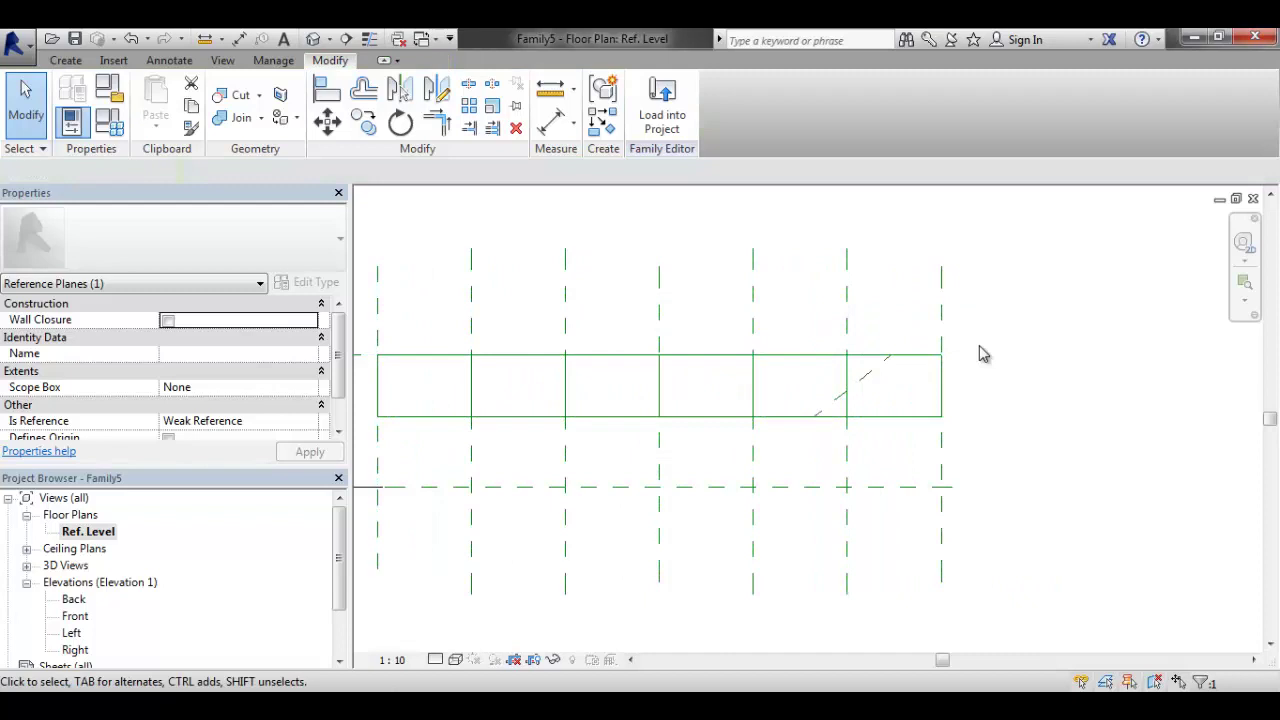
Delete the diagonal reference plane and the stray dimension attached to it in the sixth bay
click(881, 388)
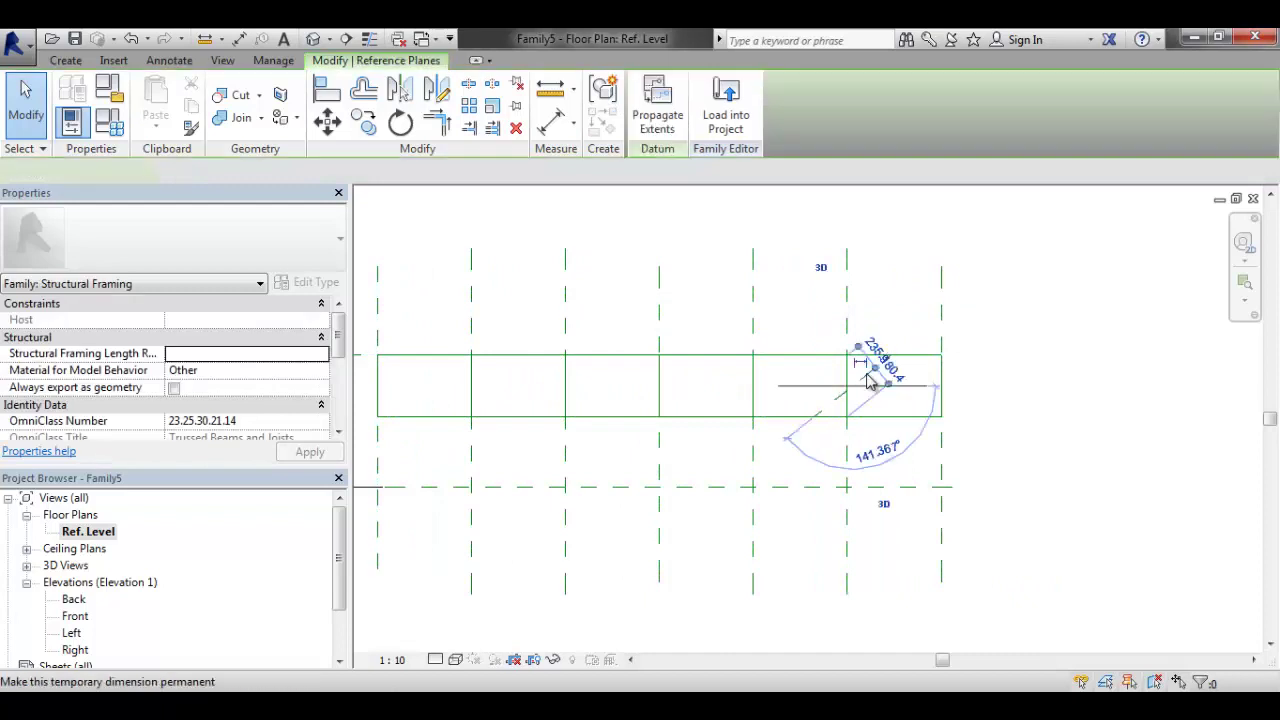
key(Delete)
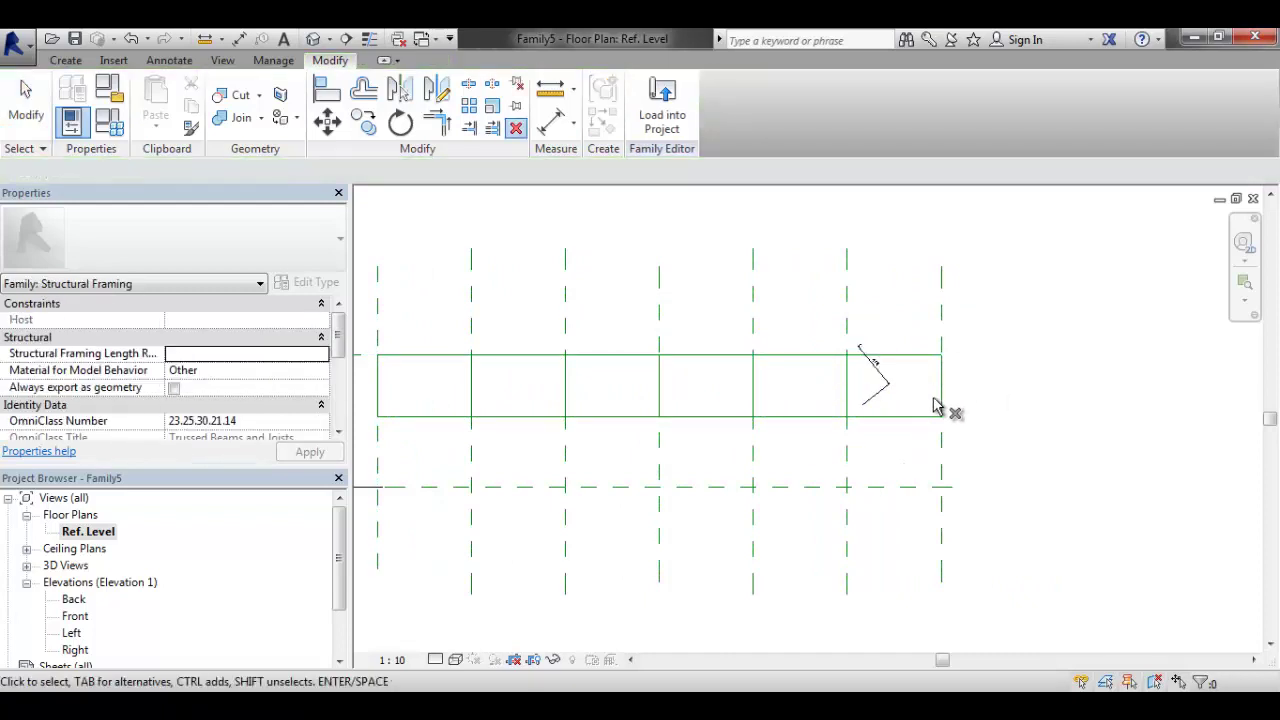
click(874, 389)
key(Delete)
scroll(908, 383, up, 3)
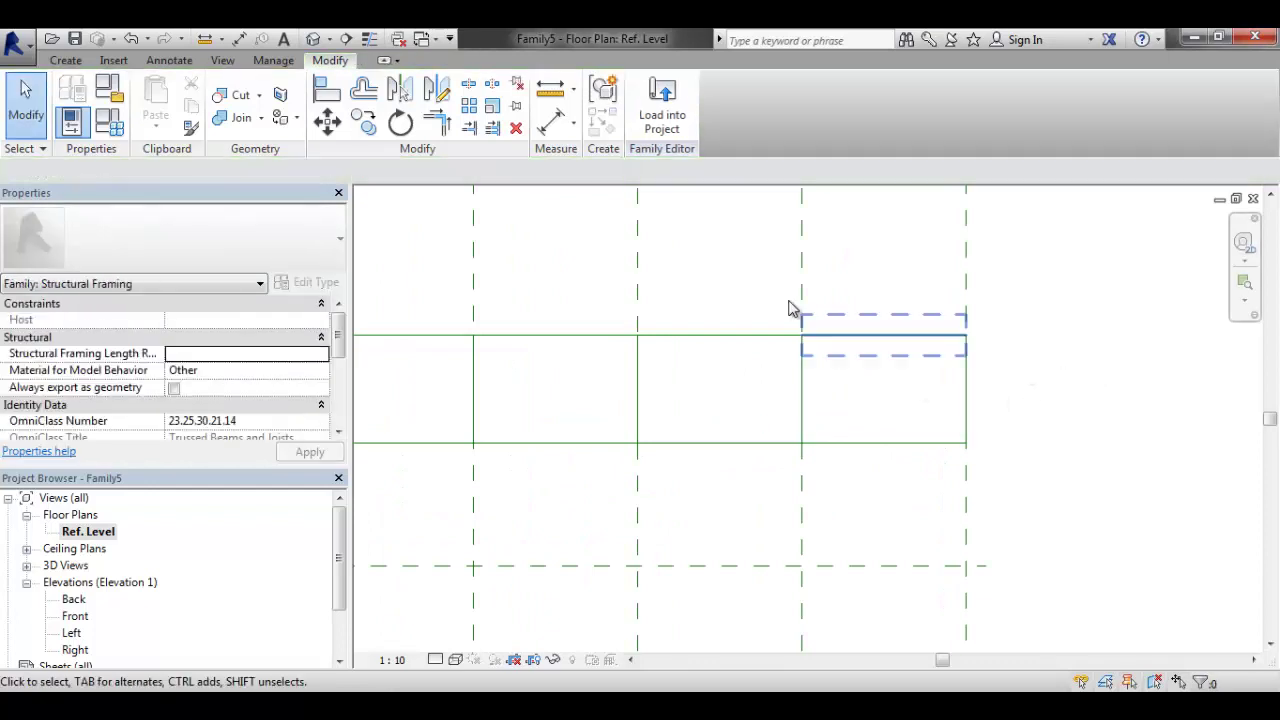
Draw a diagonal reference line across the sixth bay and flex it by moving the outer plane until the bay is about 1027 mm long
click(66, 60)
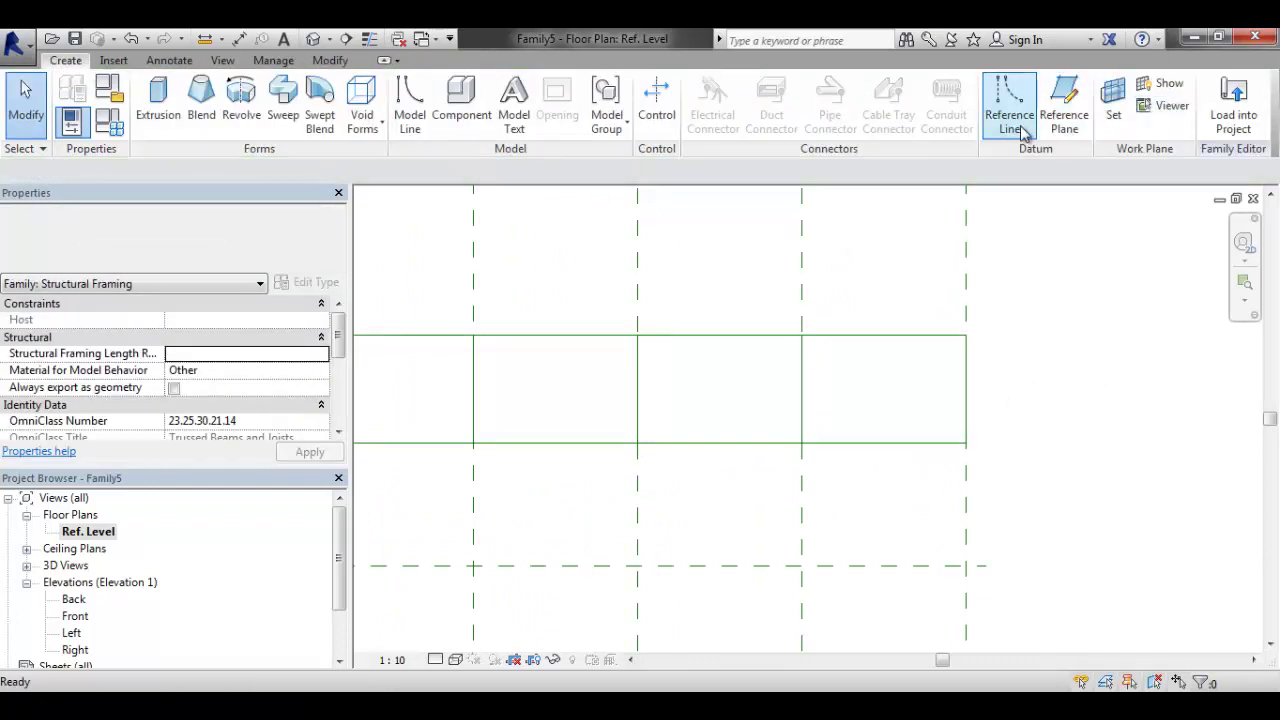
click(1007, 112)
click(966, 335)
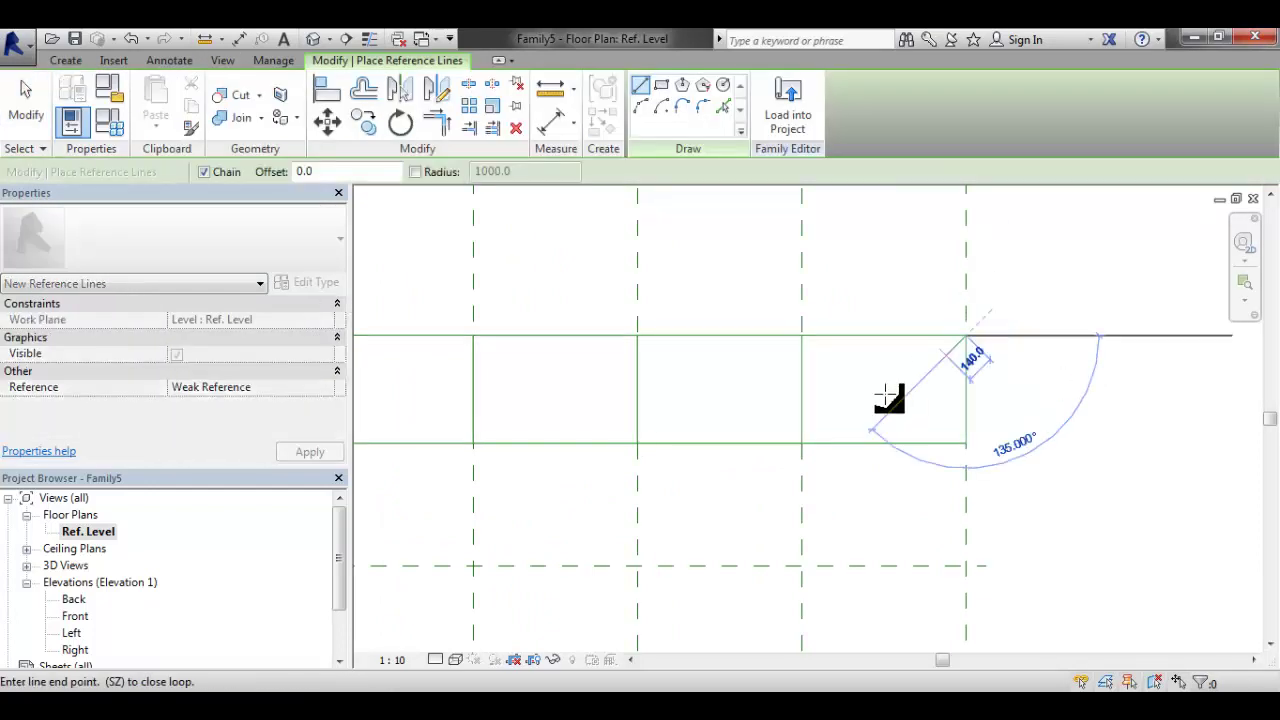
click(802, 443)
key(Escape)
key(Escape)
click(966, 300)
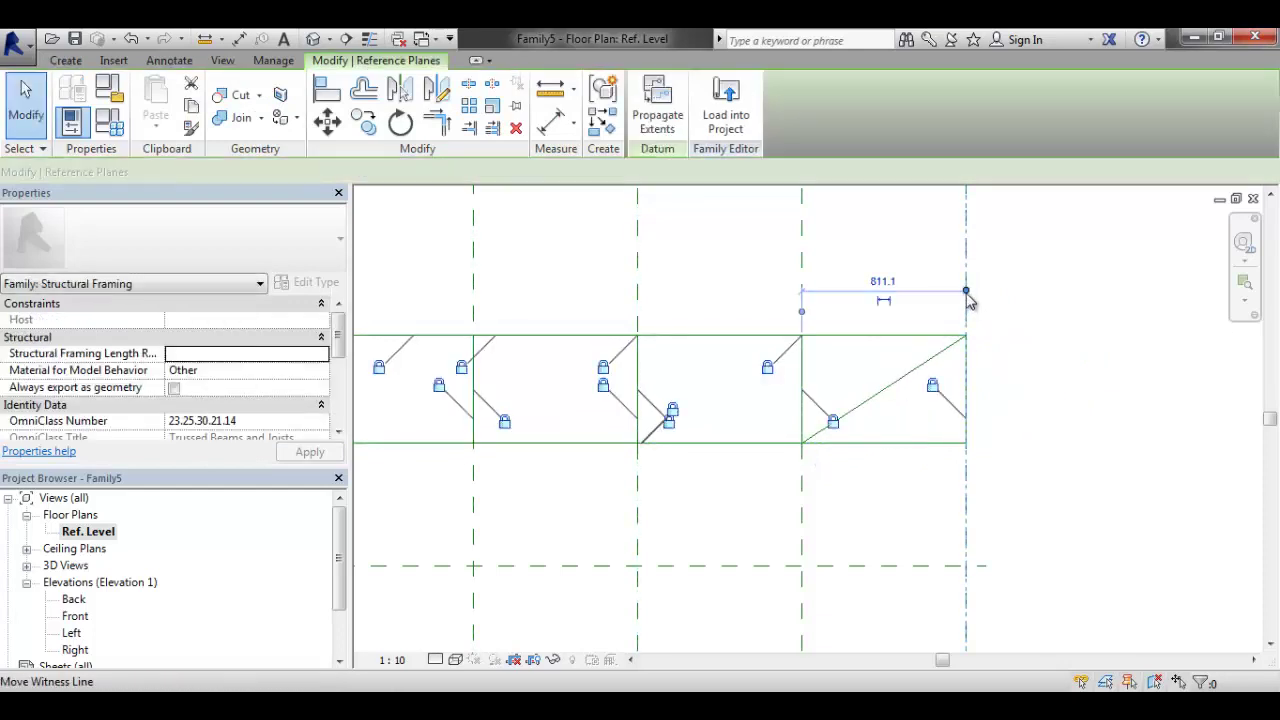
drag(966, 300, 1092, 315)
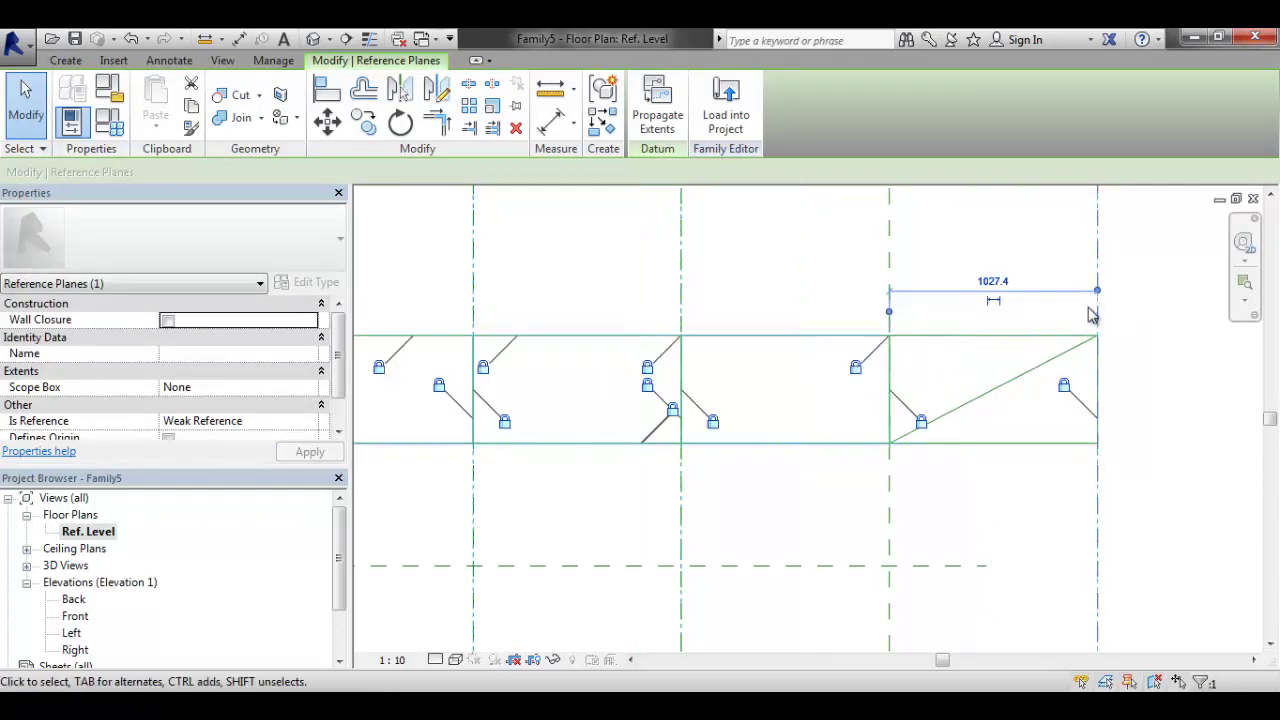
Undo the last move of the outer plane and the diagonal reference line in the sixth bay
key(ctrl+z)
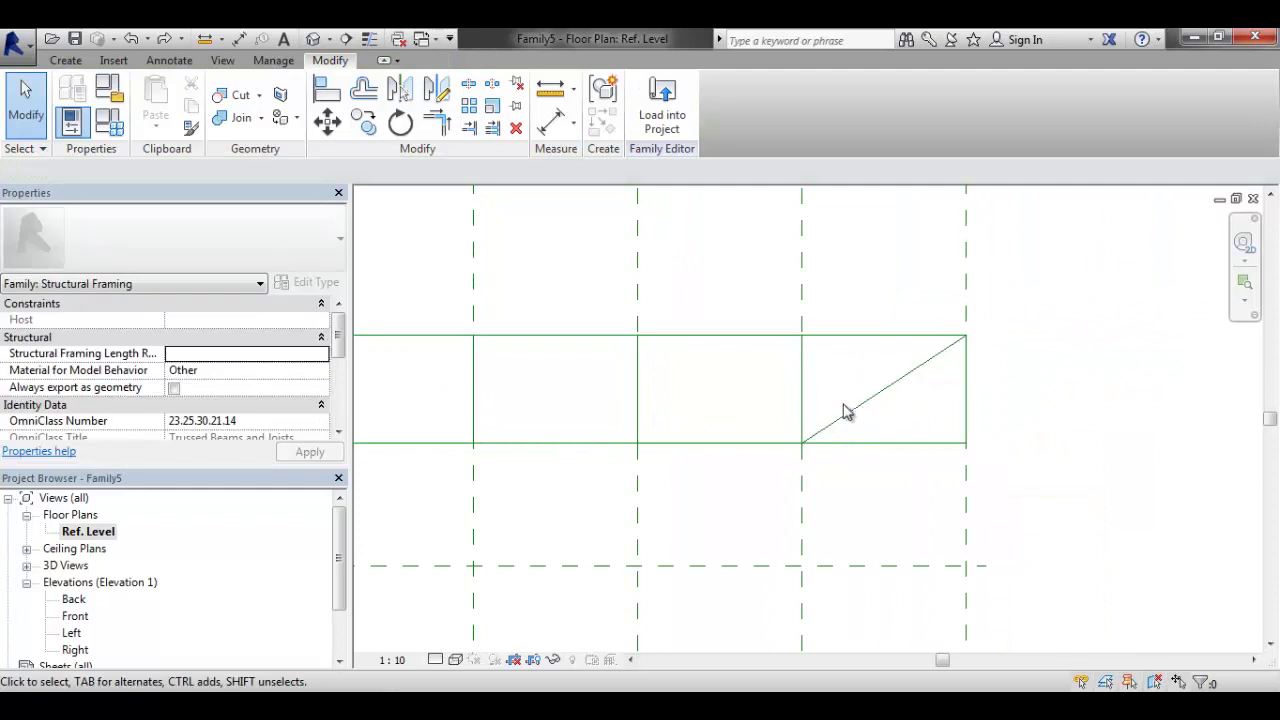
key(ctrl+z)
key(ctrl+z)
key(ctrl+z)
key(ctrl+z)
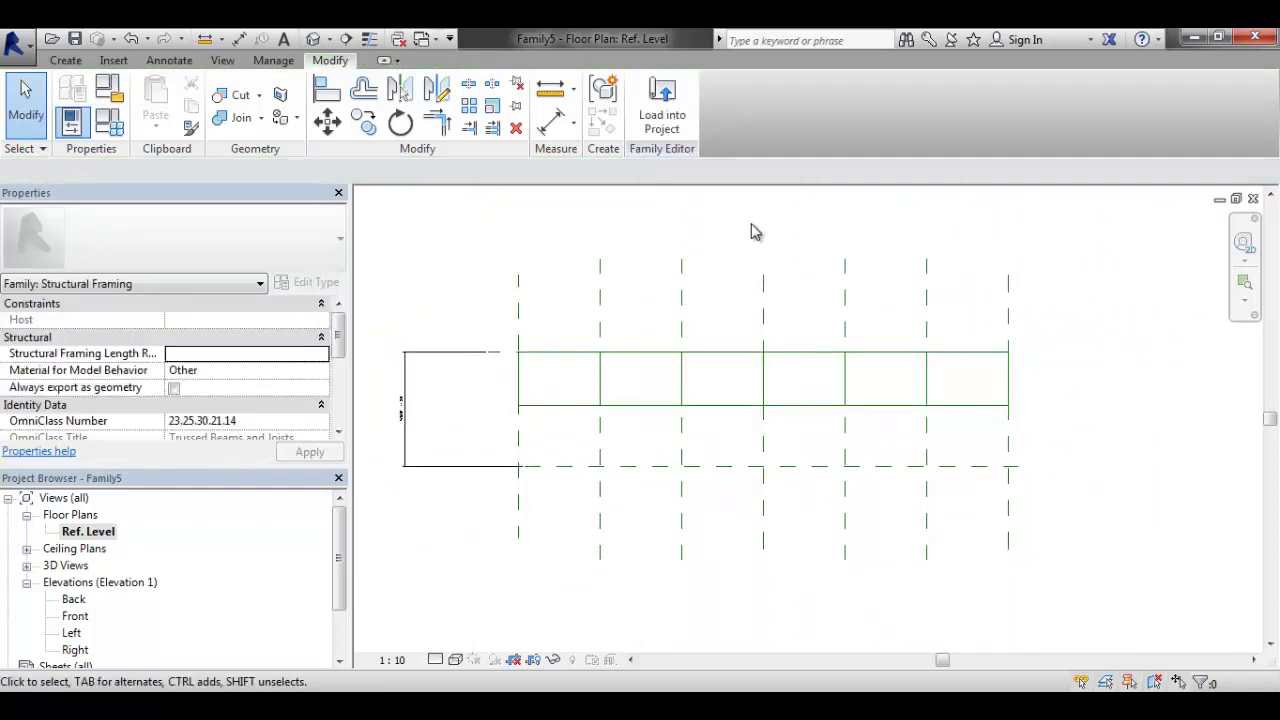
Draw a reference-line rectangle in the first bay of the lower row and lock its edges to the surrounding planes
click(65, 61)
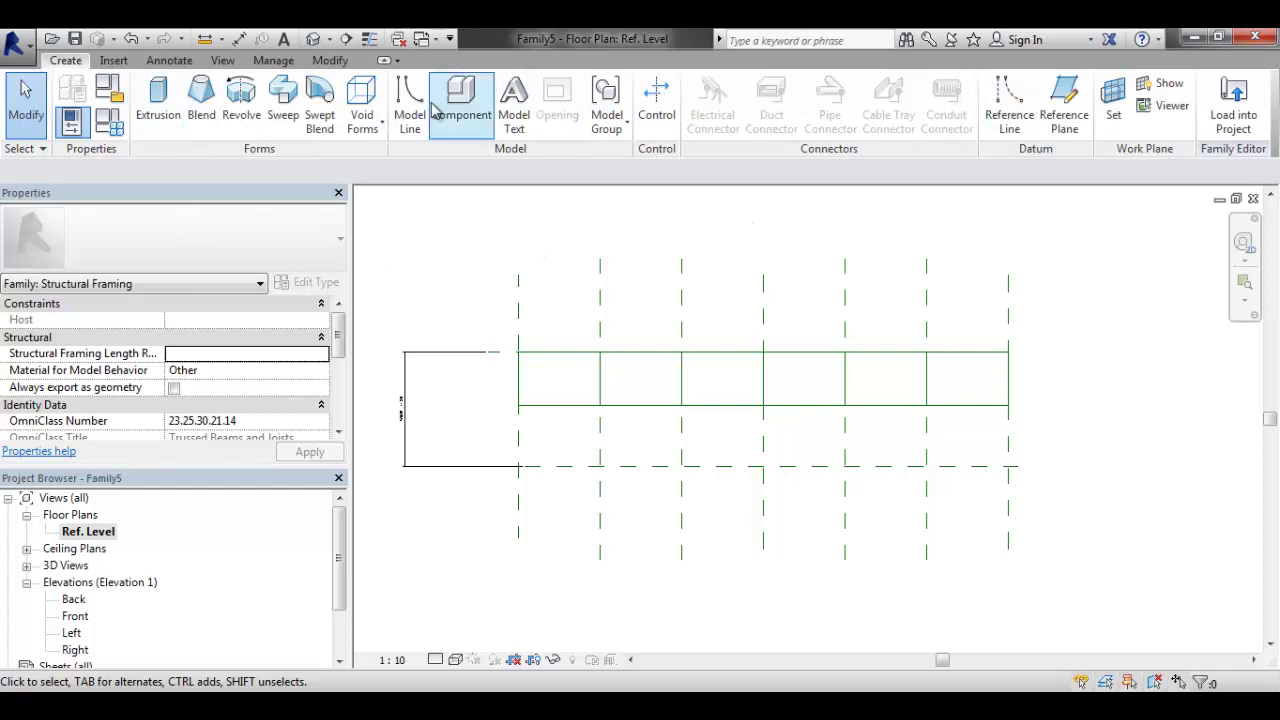
click(1009, 100)
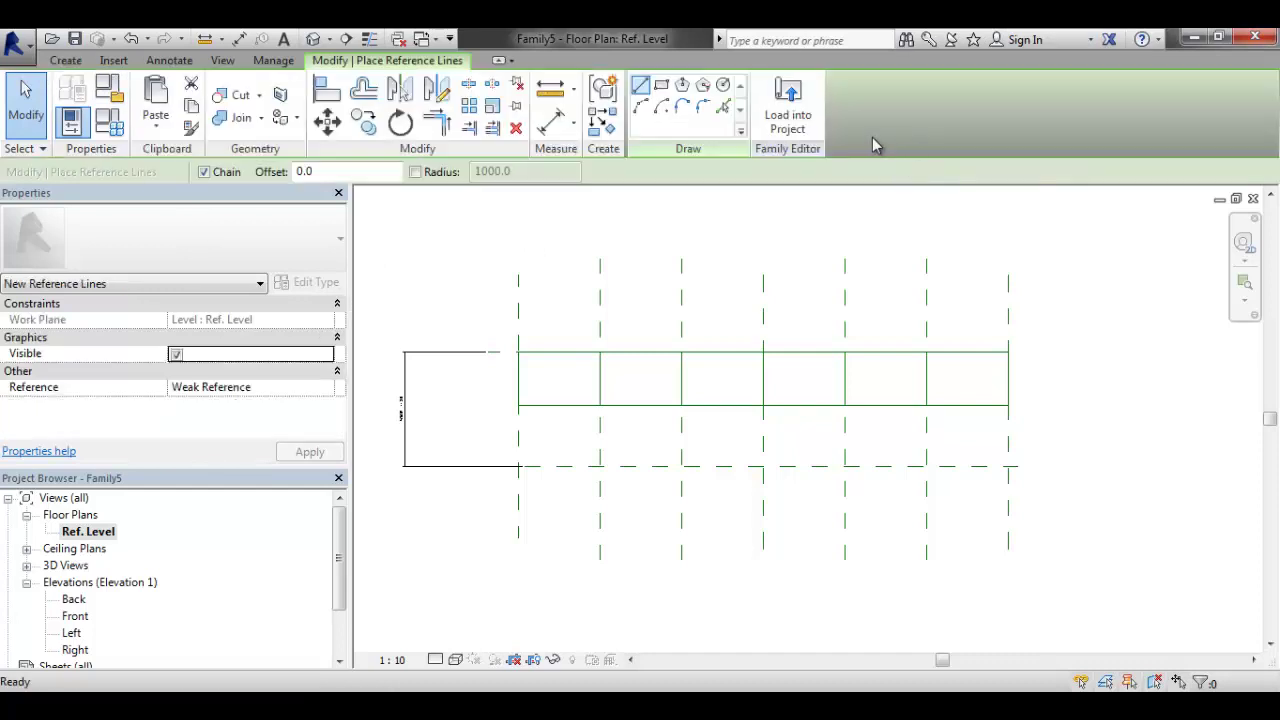
click(661, 84)
click(518, 405)
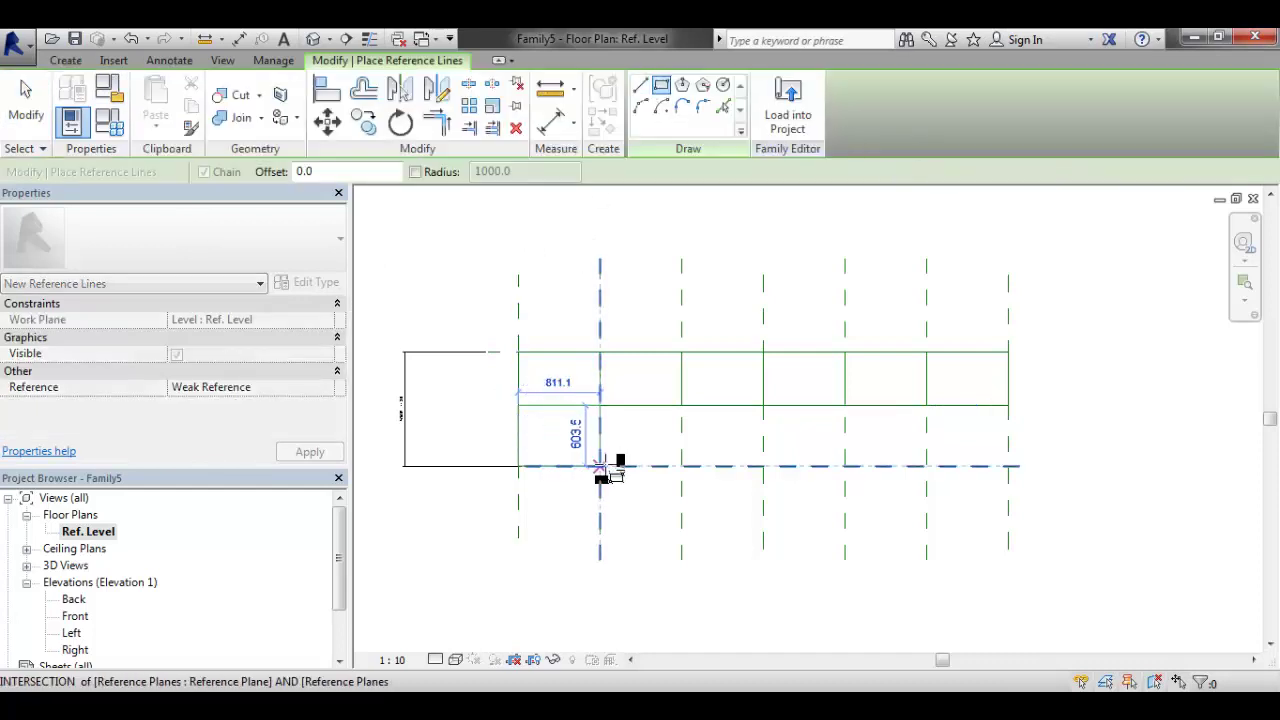
click(600, 466)
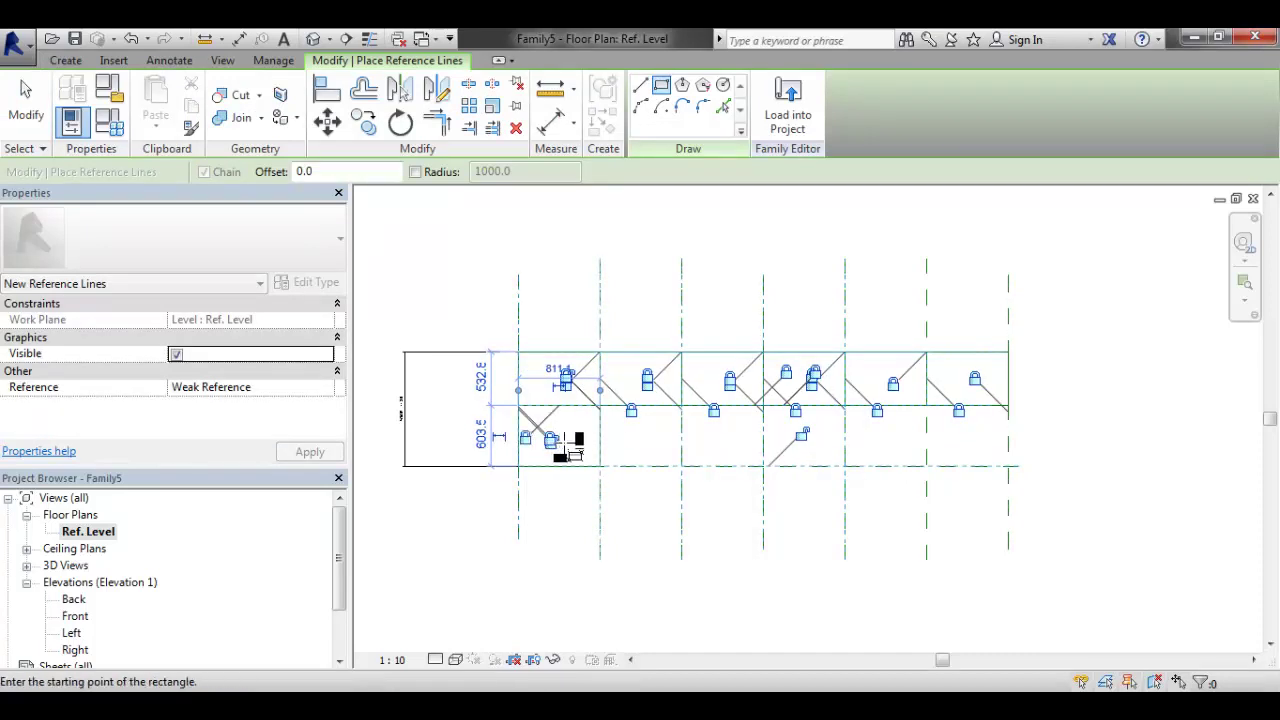
scroll(576, 392, up, 2)
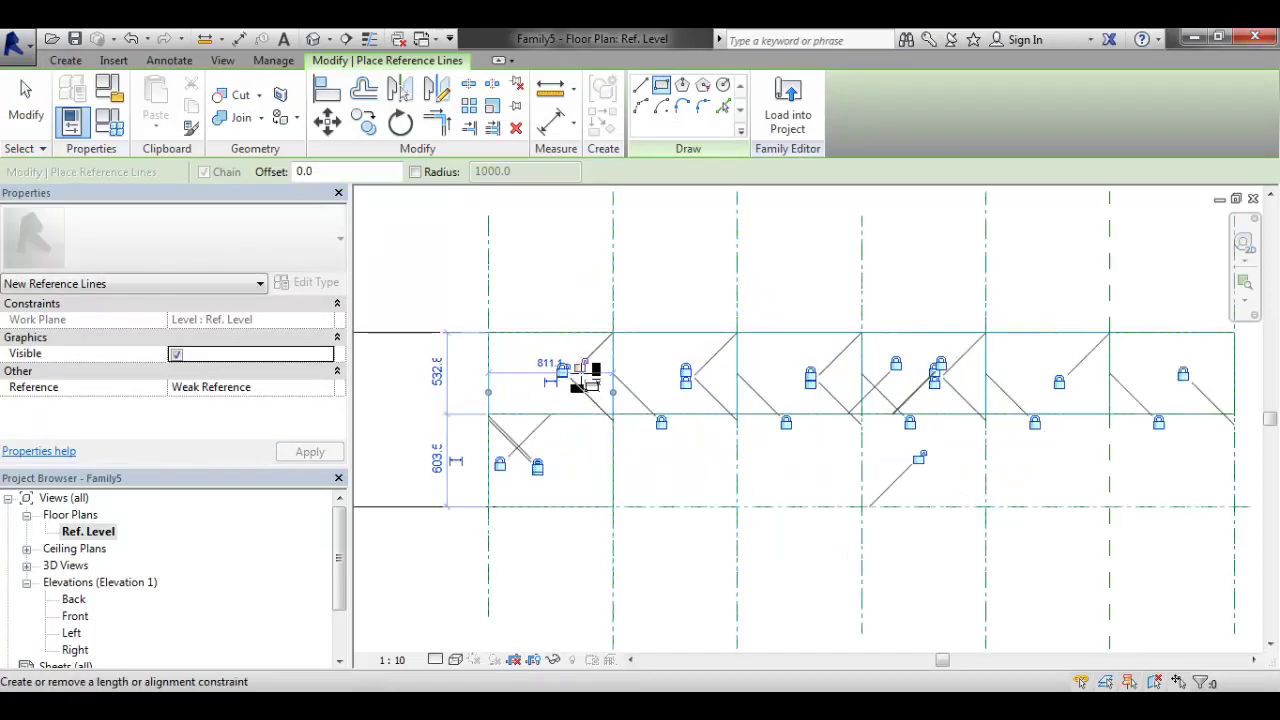
click(568, 386)
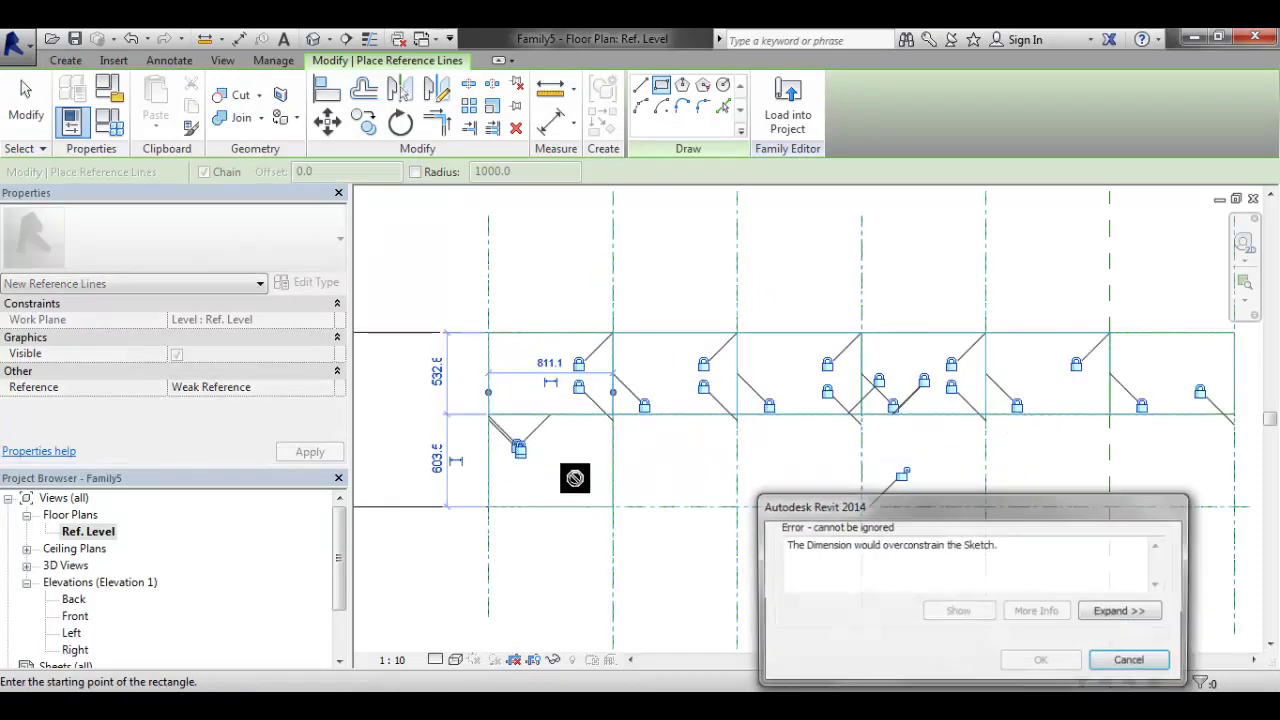
click(1131, 661)
key(Escape)
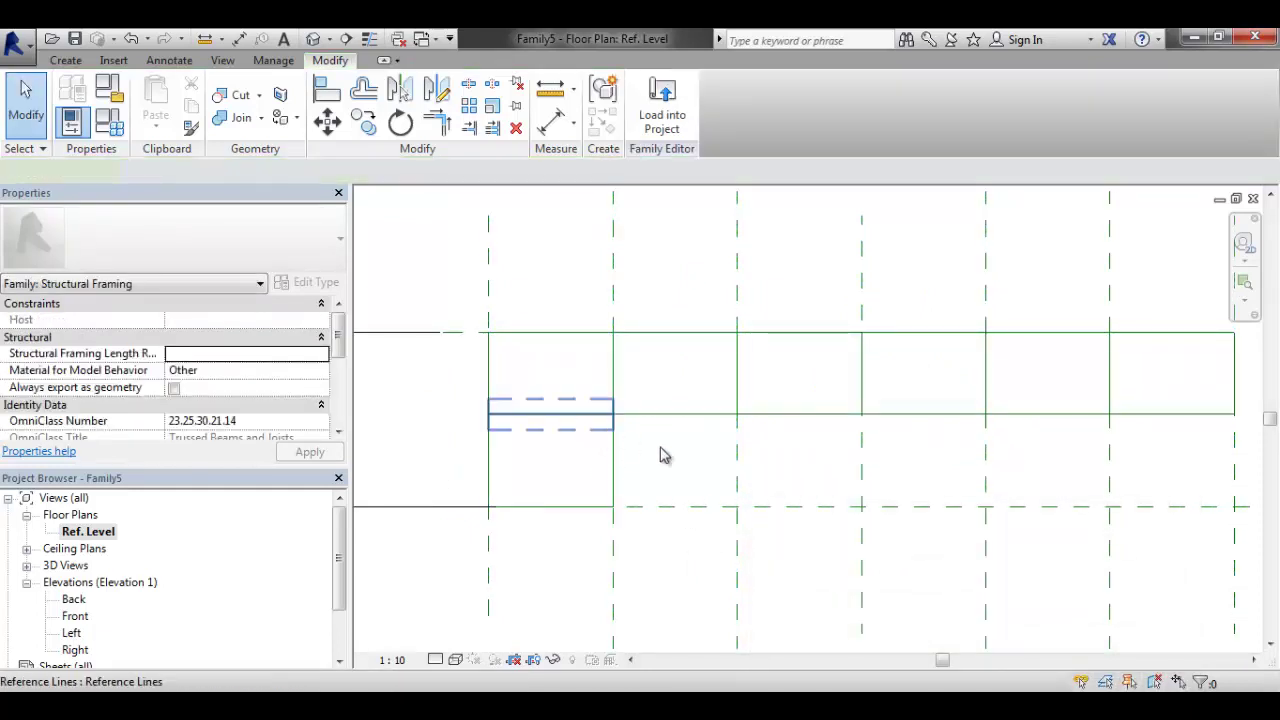
Draw a reference-line rectangle in the second bay of the lower row and lock its edges to the surrounding planes
middle_drag(660, 455, 646, 443)
click(66, 62)
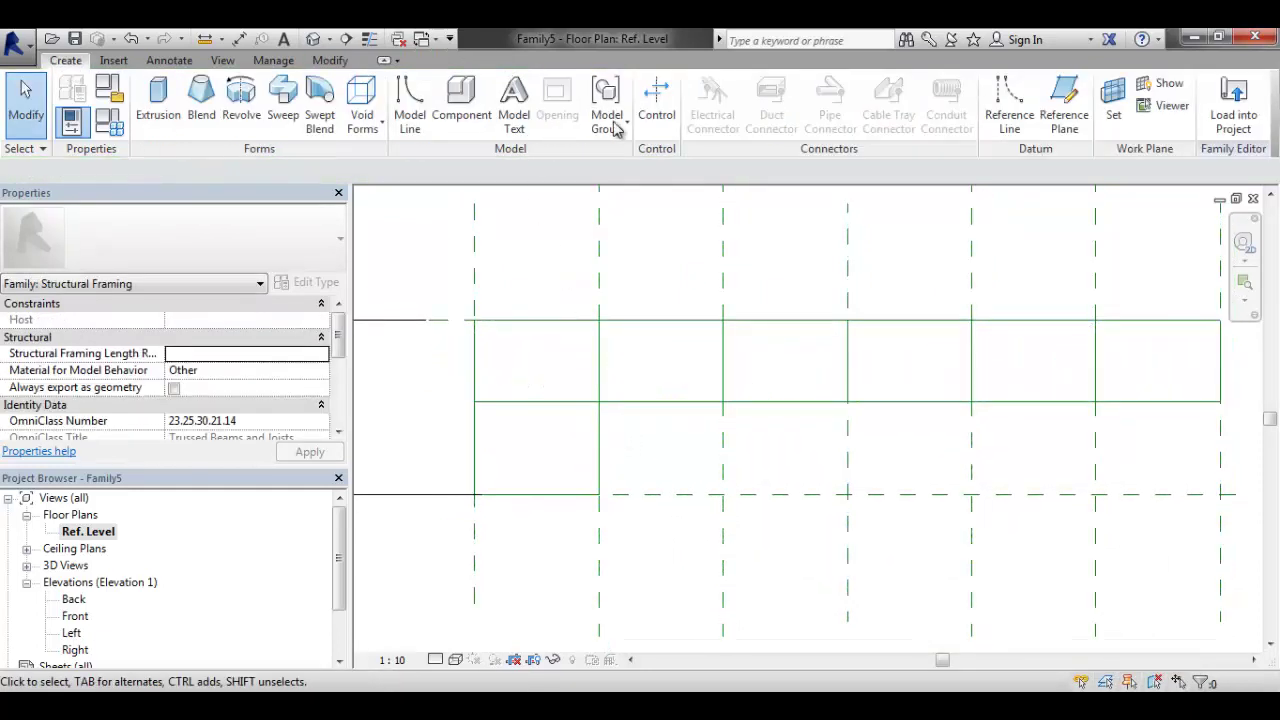
click(1005, 118)
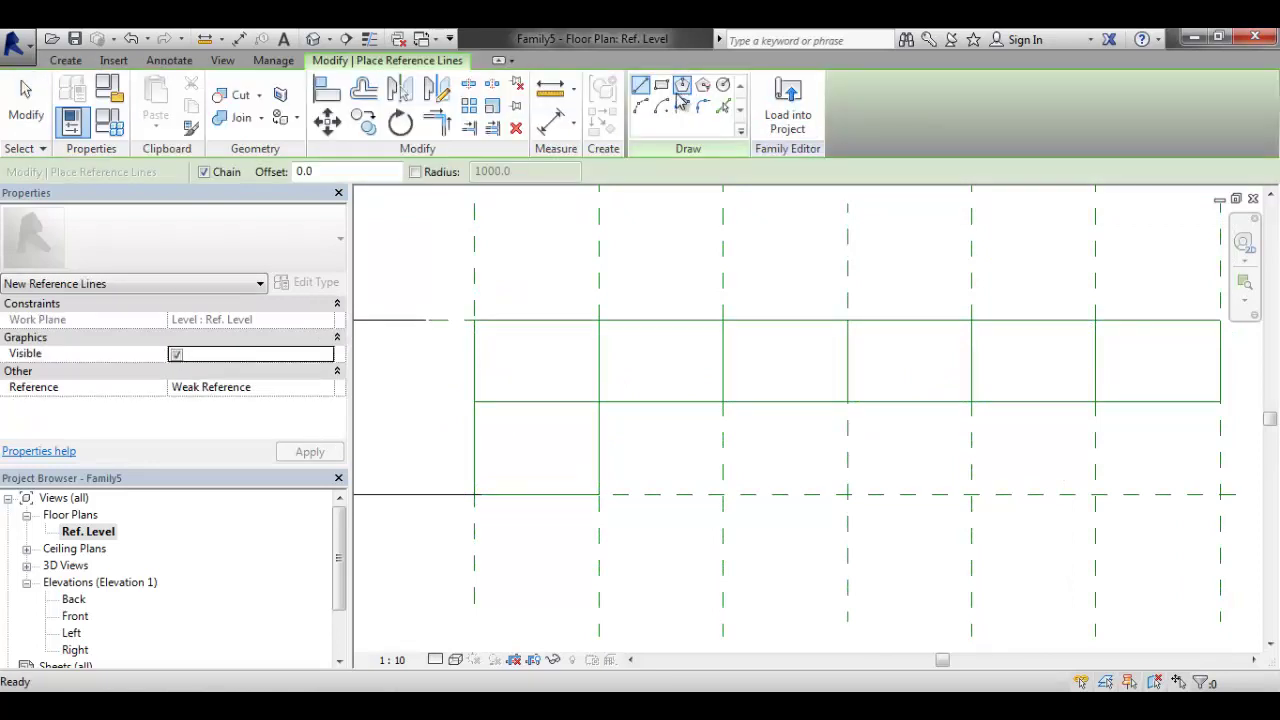
click(661, 85)
click(599, 401)
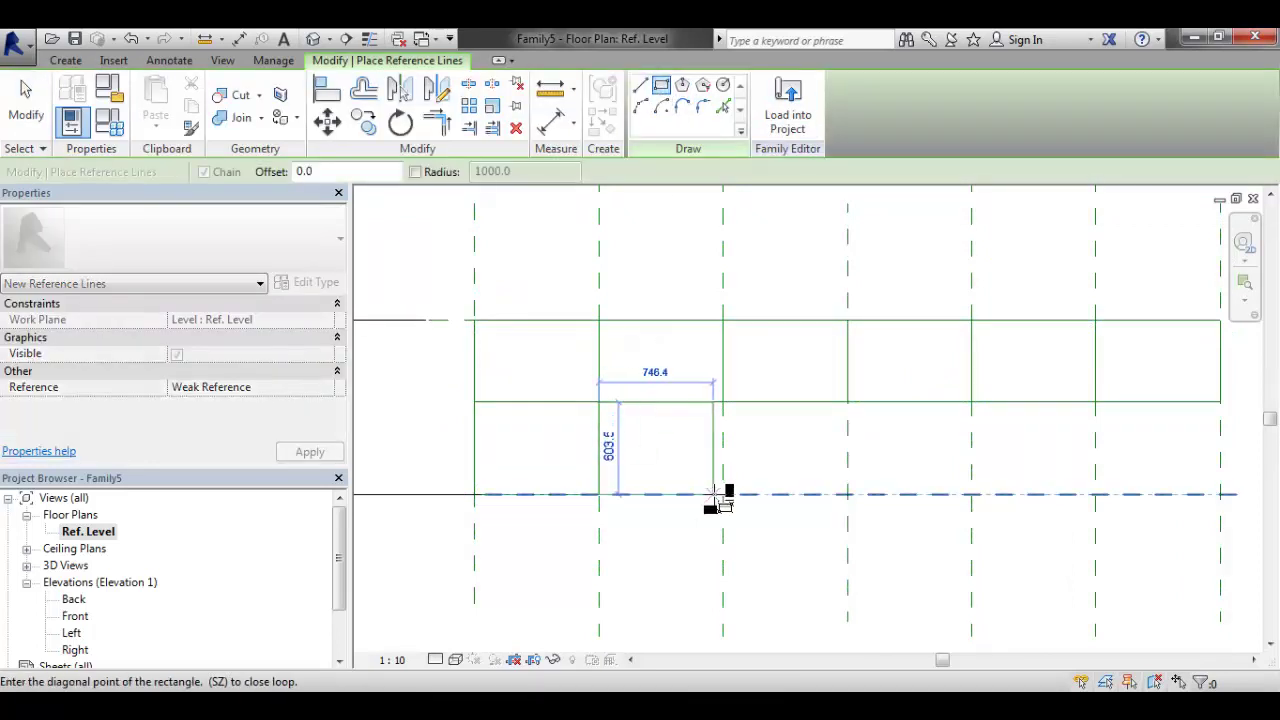
click(645, 485)
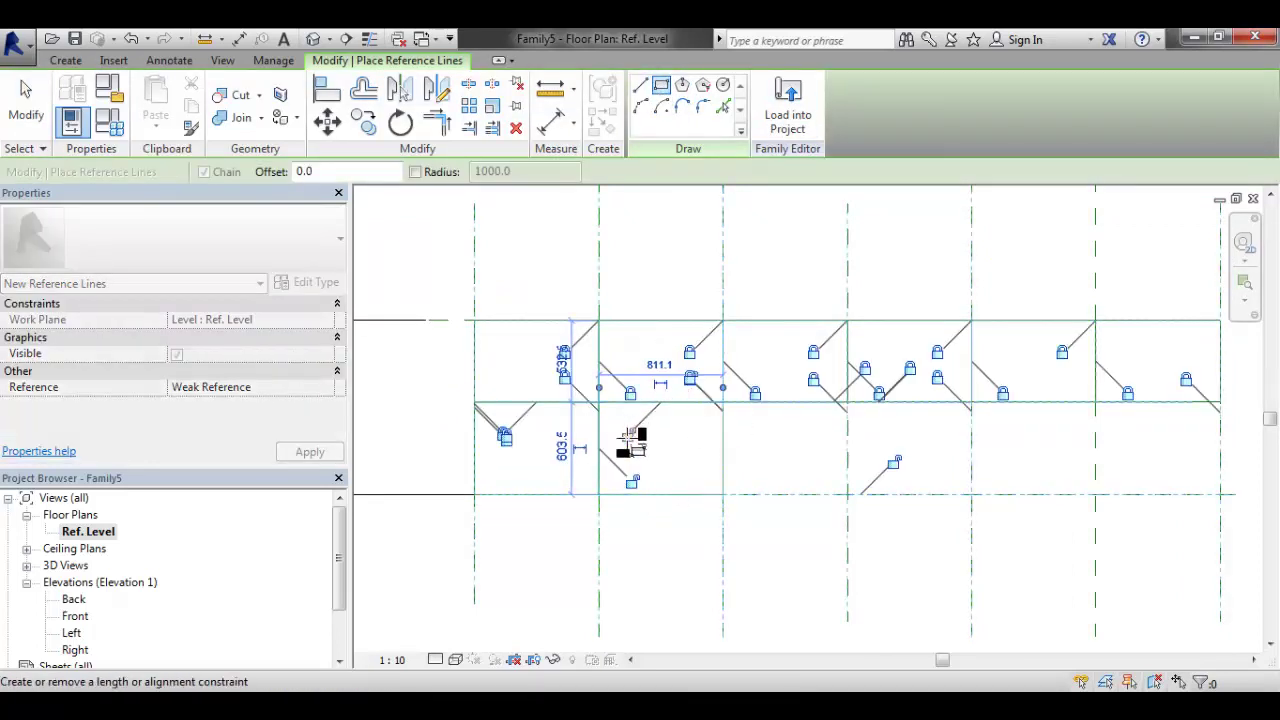
click(690, 379)
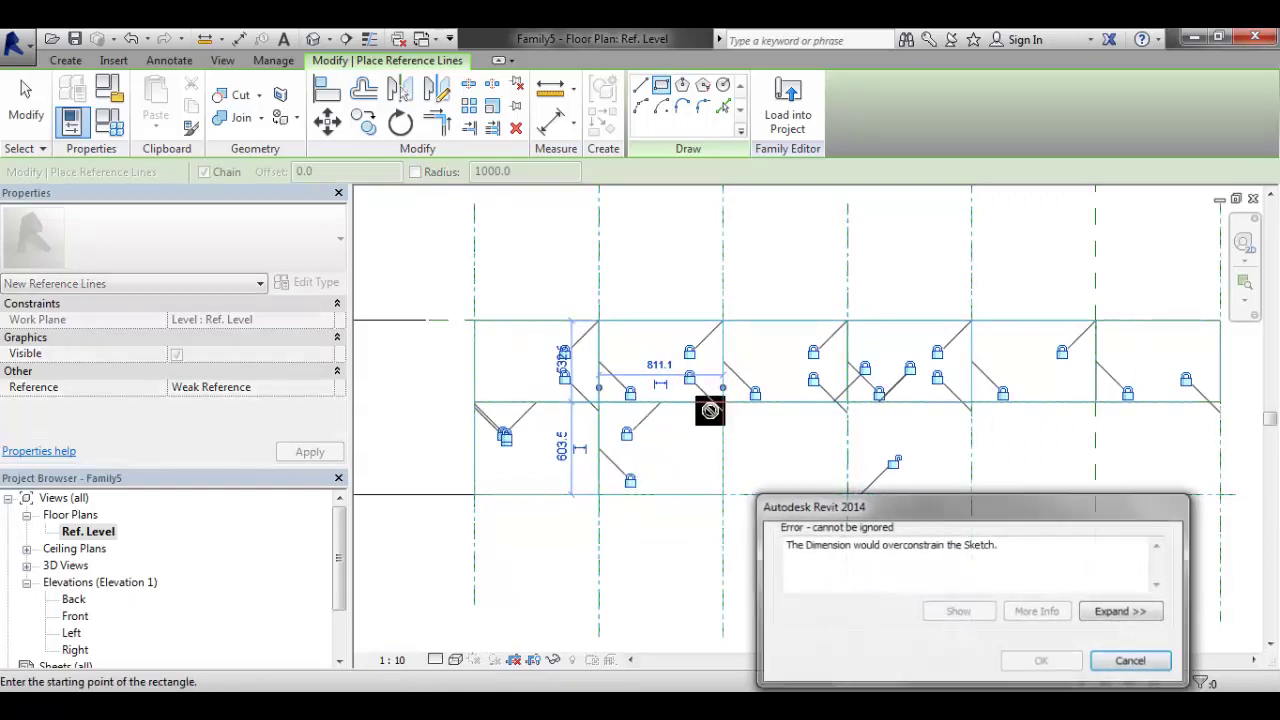
drag(940, 512, 849, 489)
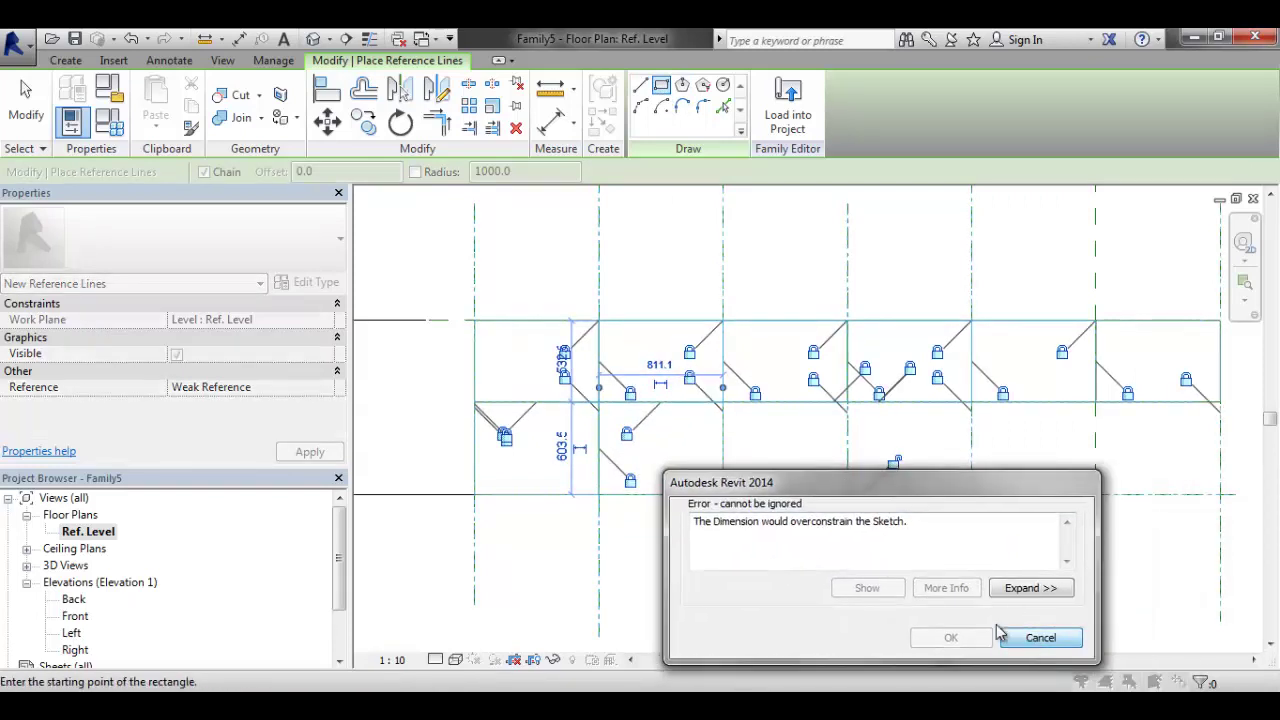
click(1001, 634)
key(Escape)
key(Escape)
Try to move the vertical reference line at the far end of the lower row's second bay slightly outward
click(724, 456)
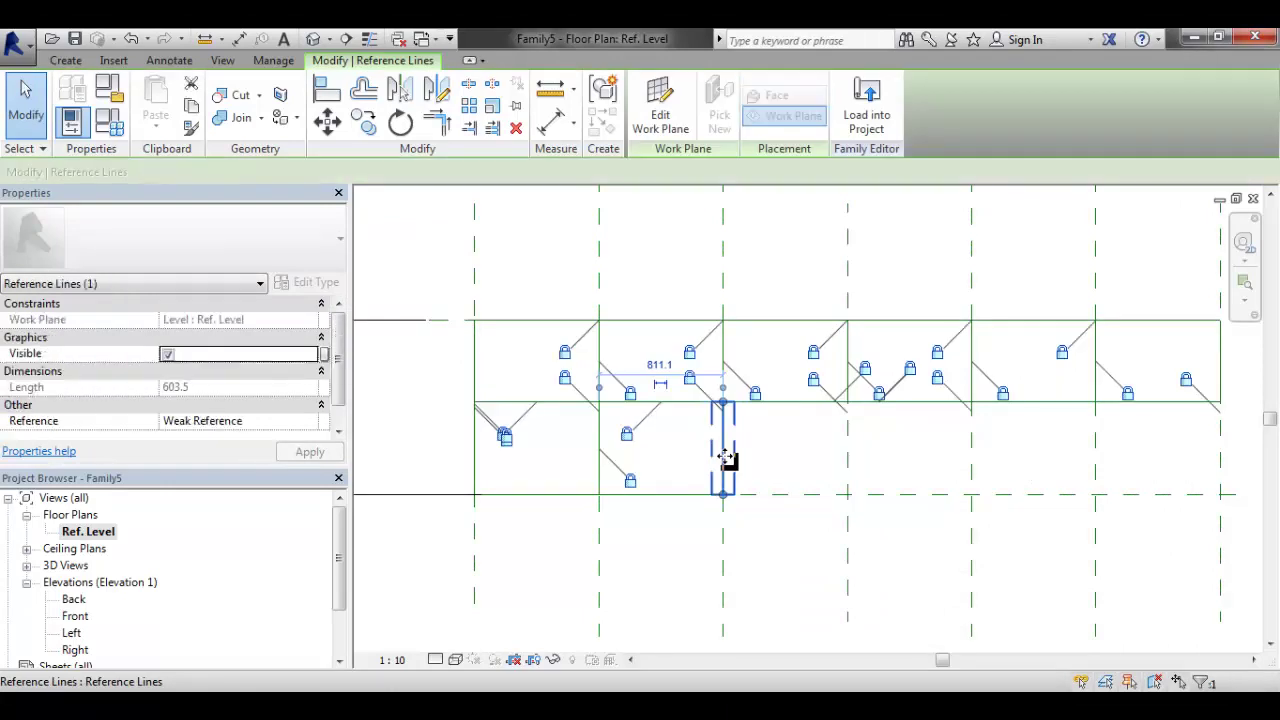
mouse_move(726, 456)
mouse_down()
mouse_move(754, 456)
mouse_move(734, 456)
mouse_up()
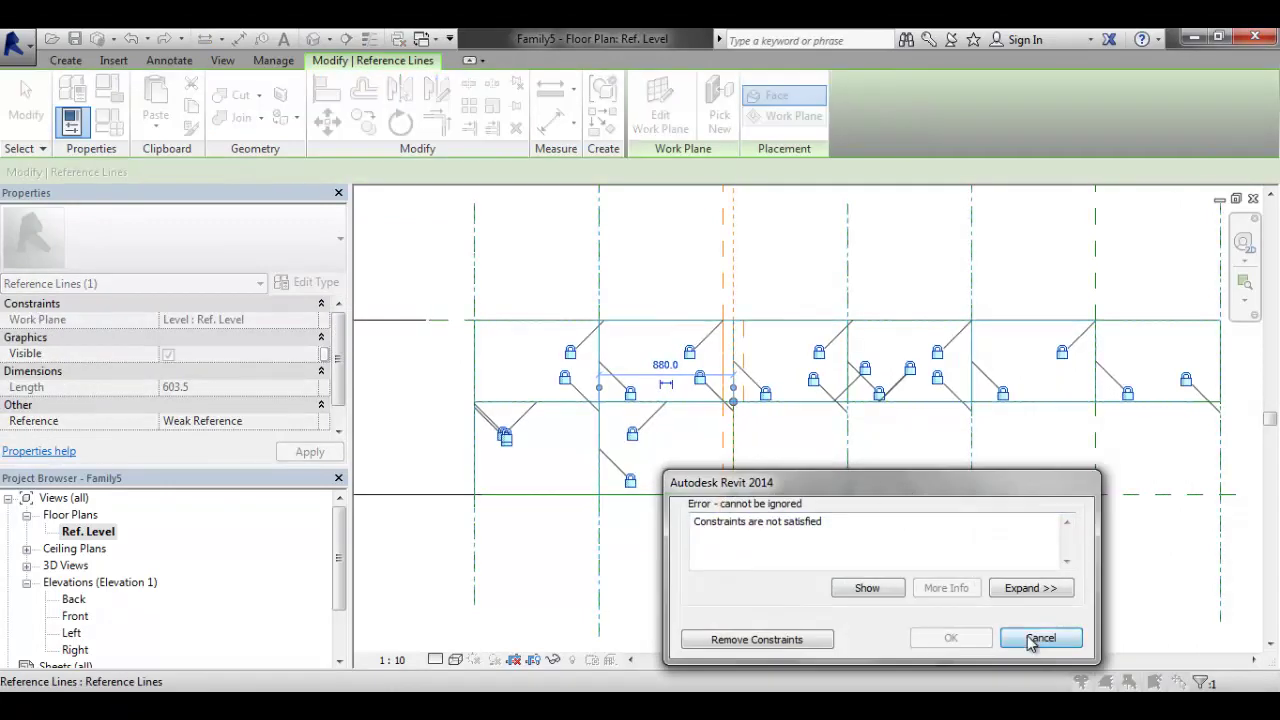
click(1035, 639)
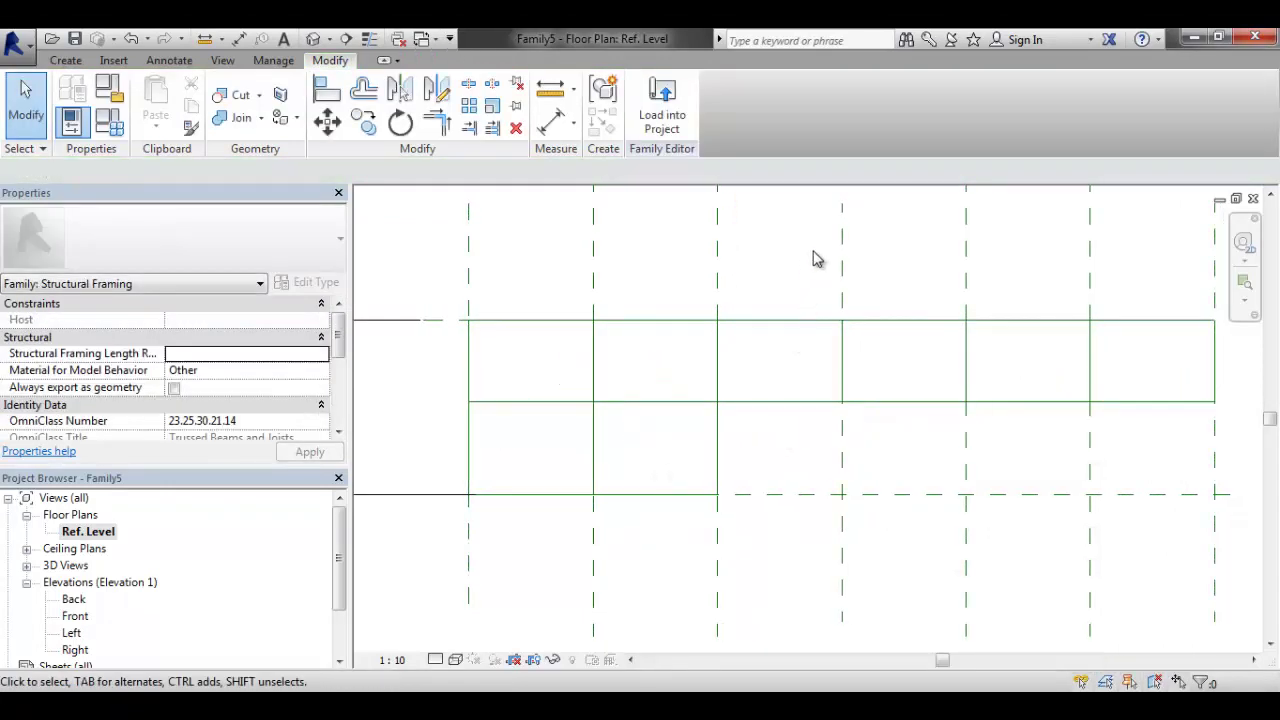
Draw a reference-line rectangle in the third bay of the lower row and lock its edges to the surrounding planes
click(57, 65)
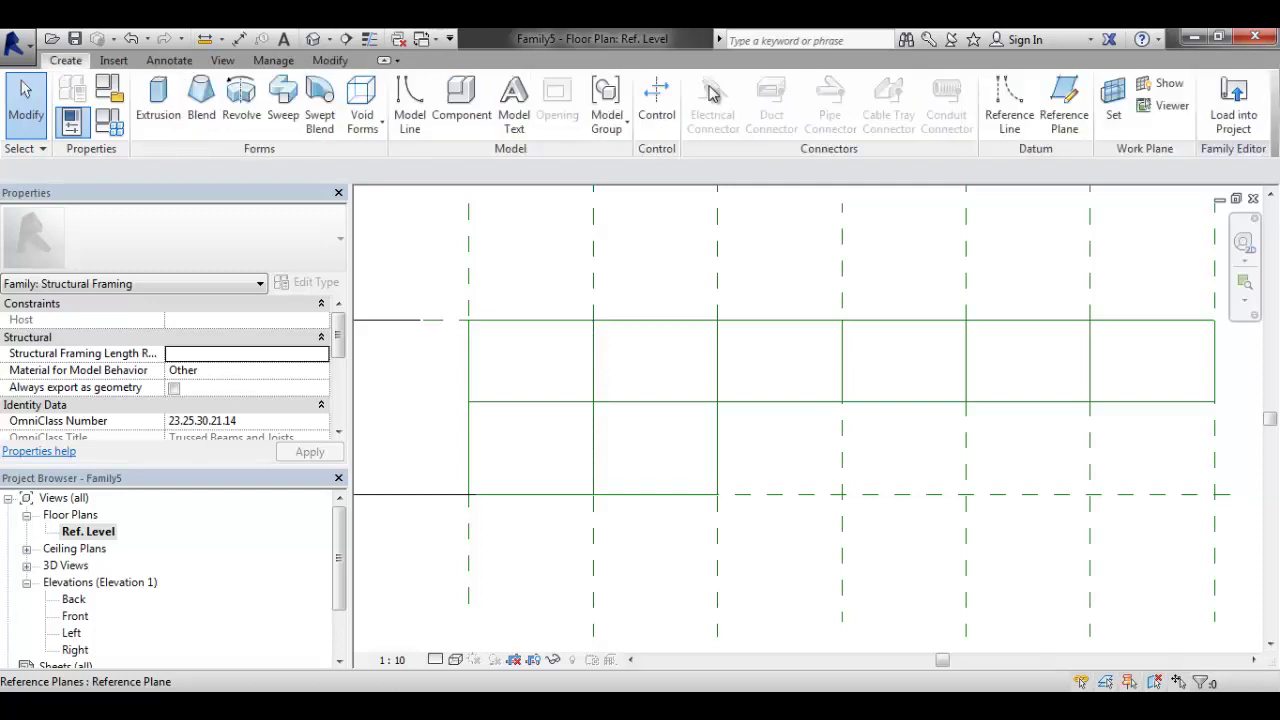
click(1012, 100)
click(661, 86)
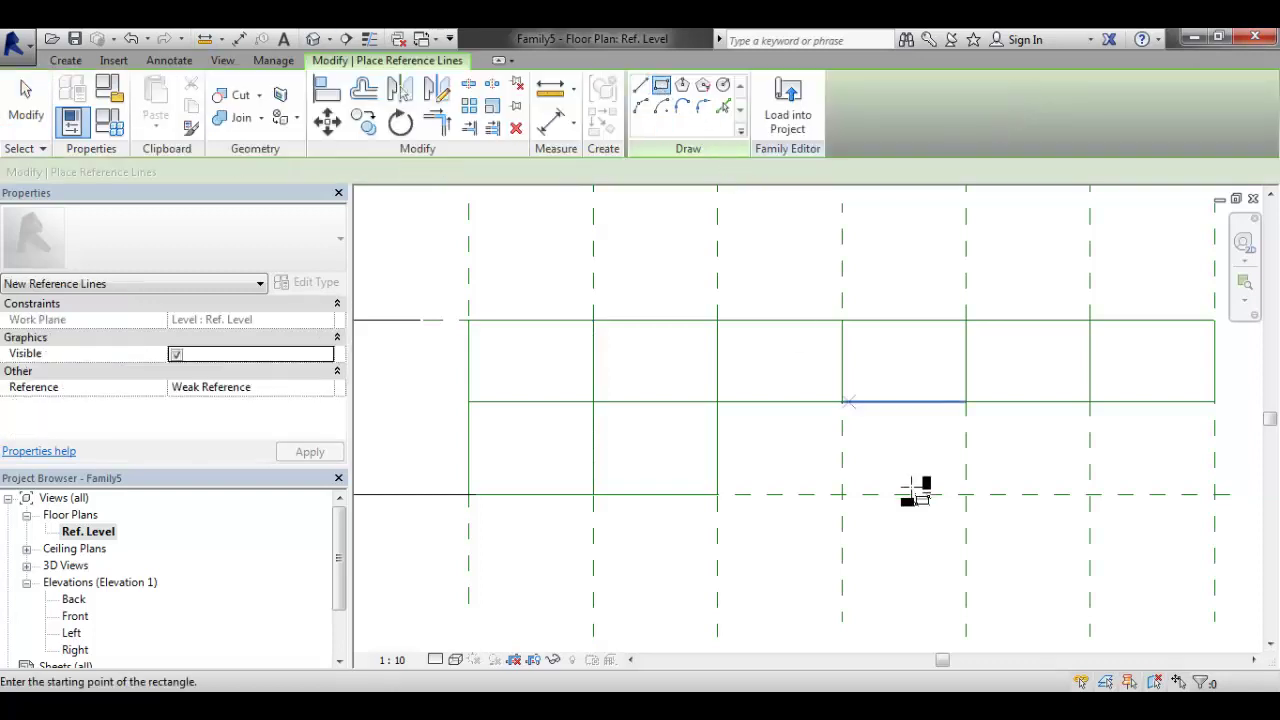
click(842, 494)
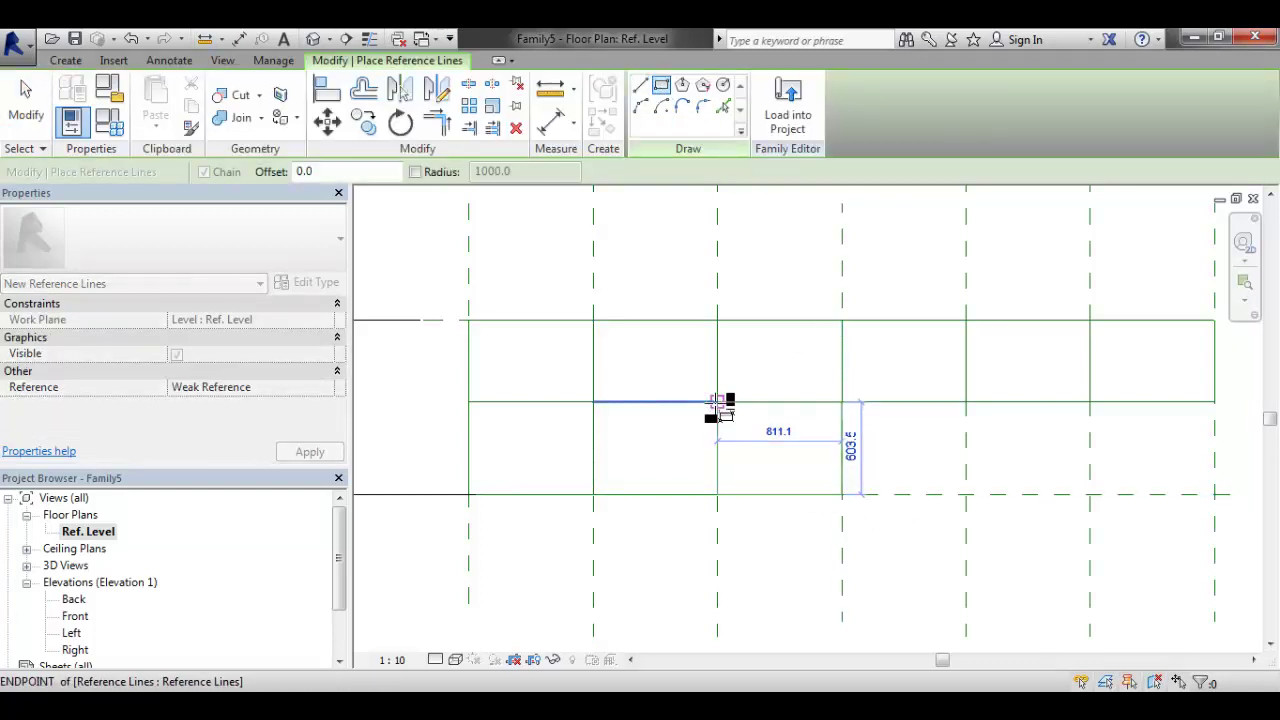
click(752, 425)
click(749, 484)
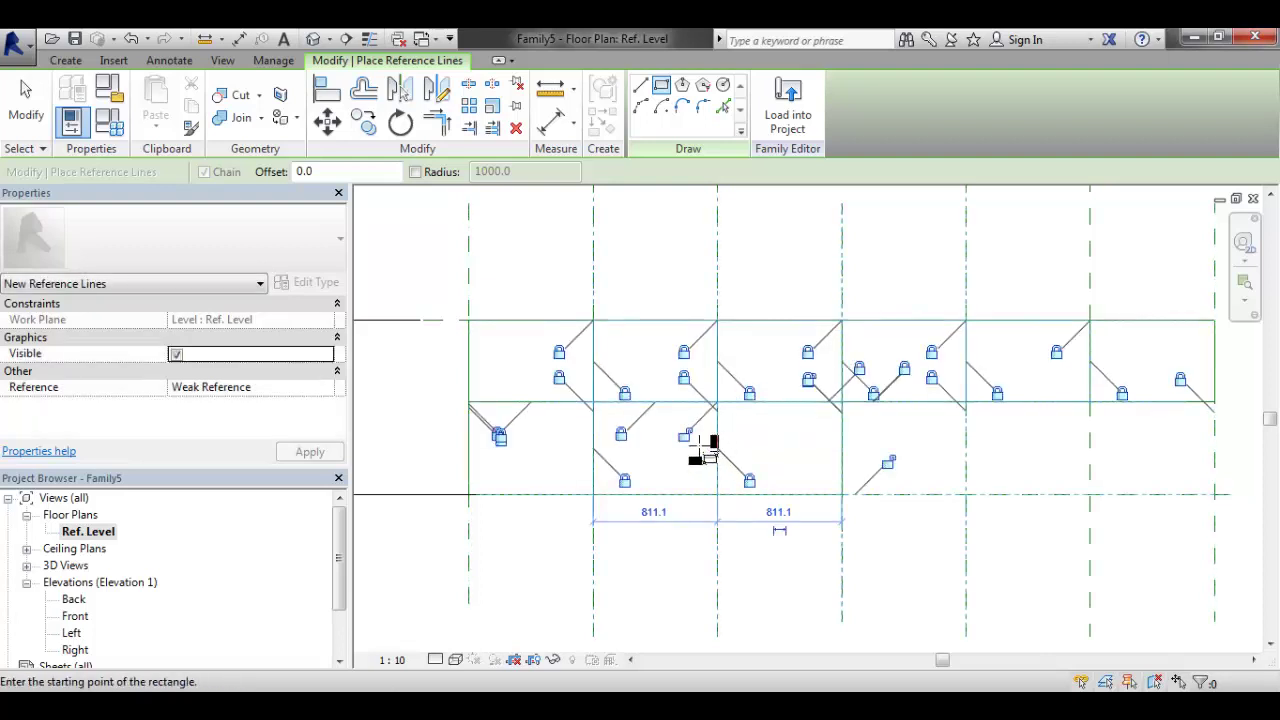
click(1040, 638)
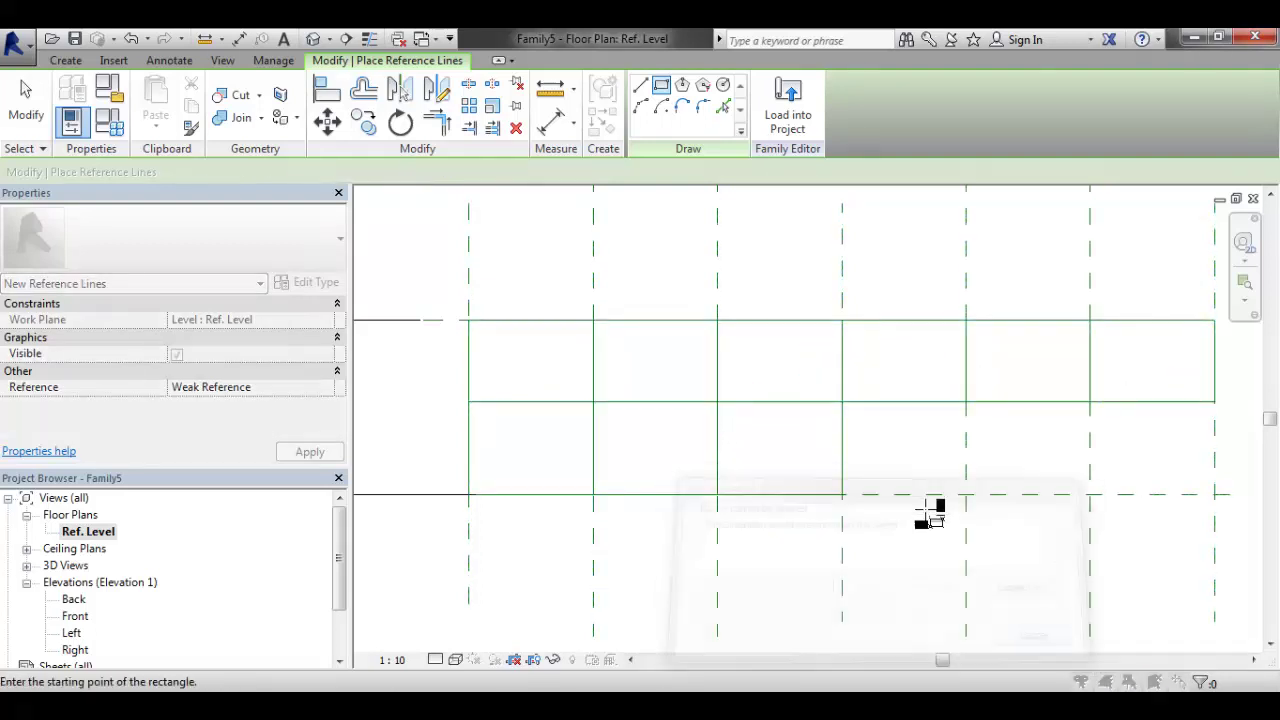
click(845, 403)
key(Escape)
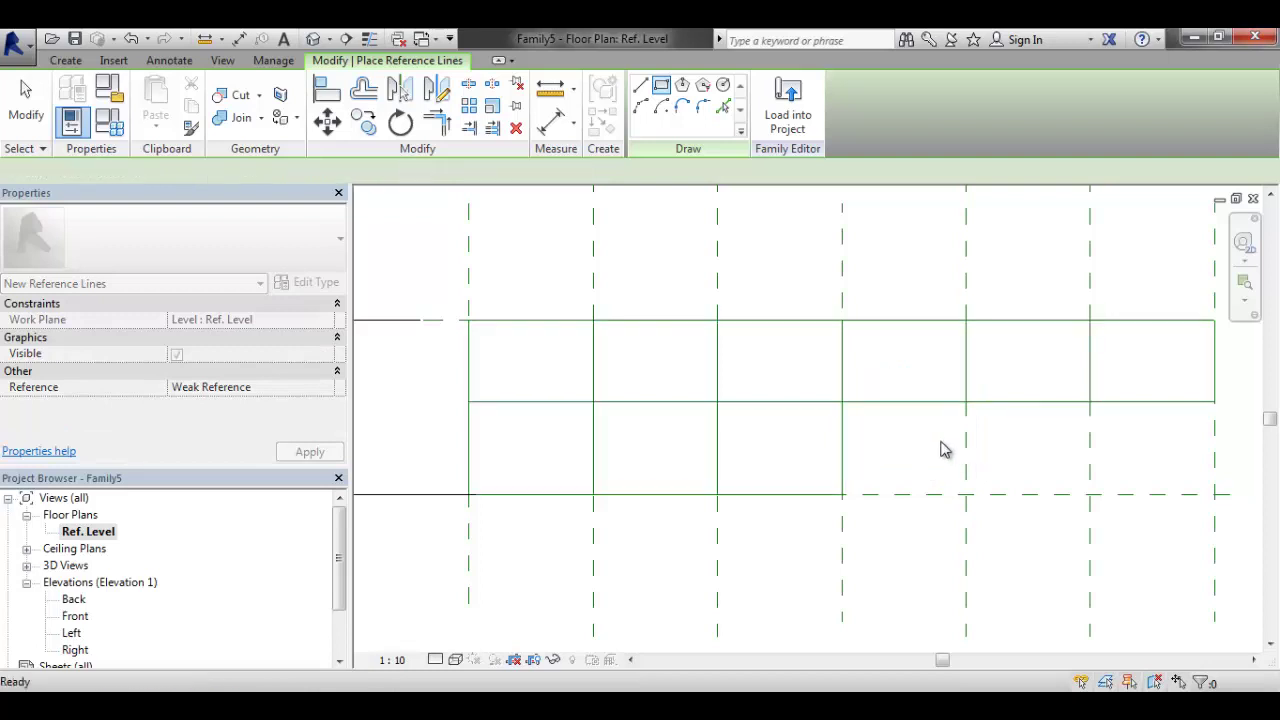
key(Escape)
Draw separate reference lines inside the lower row's fourth bay: a horizontal one about 540 mm long and a vertical one about 320 mm long
scroll(940, 445, up, 2)
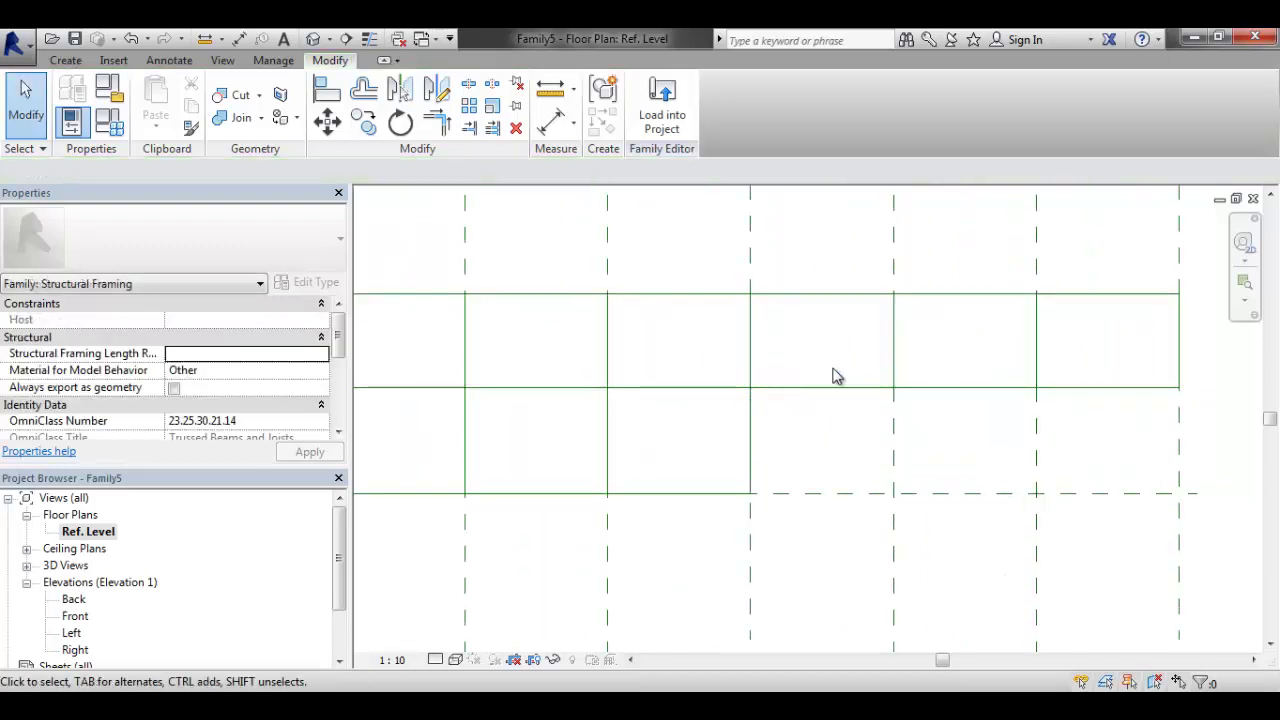
click(66, 61)
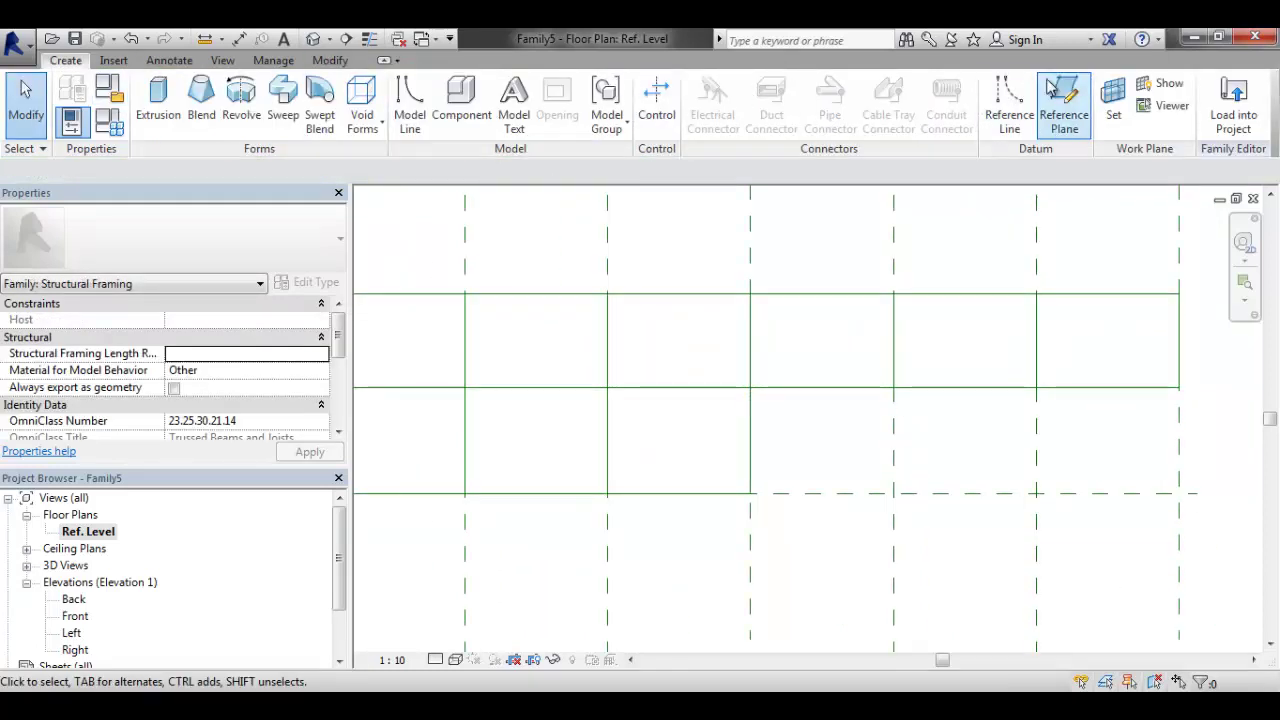
click(1008, 105)
scroll(794, 443, up, 2)
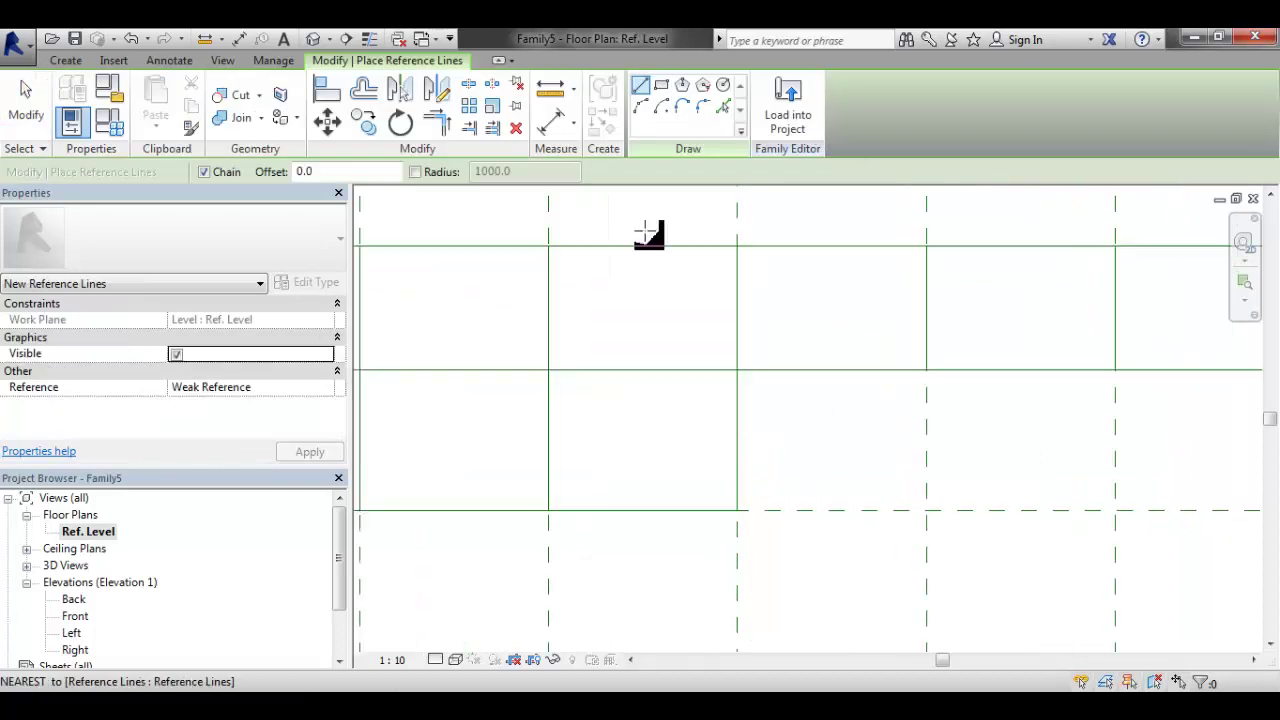
click(770, 485)
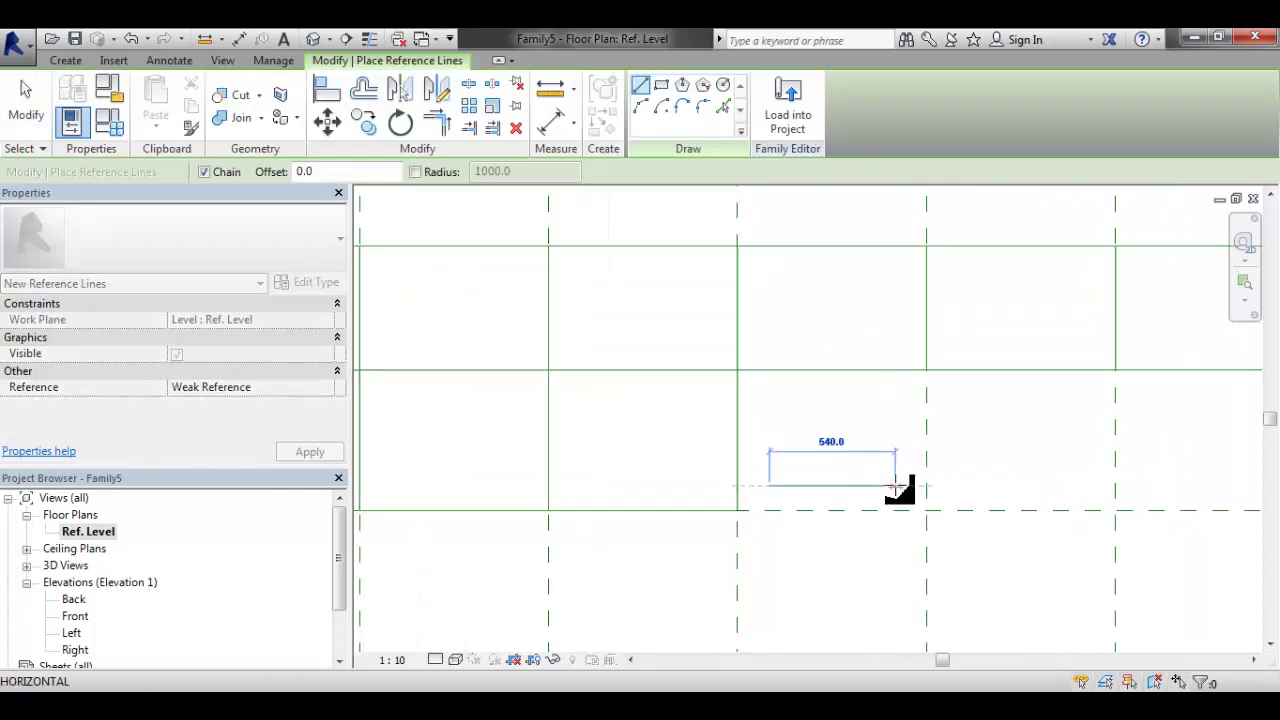
click(895, 485)
click(895, 371)
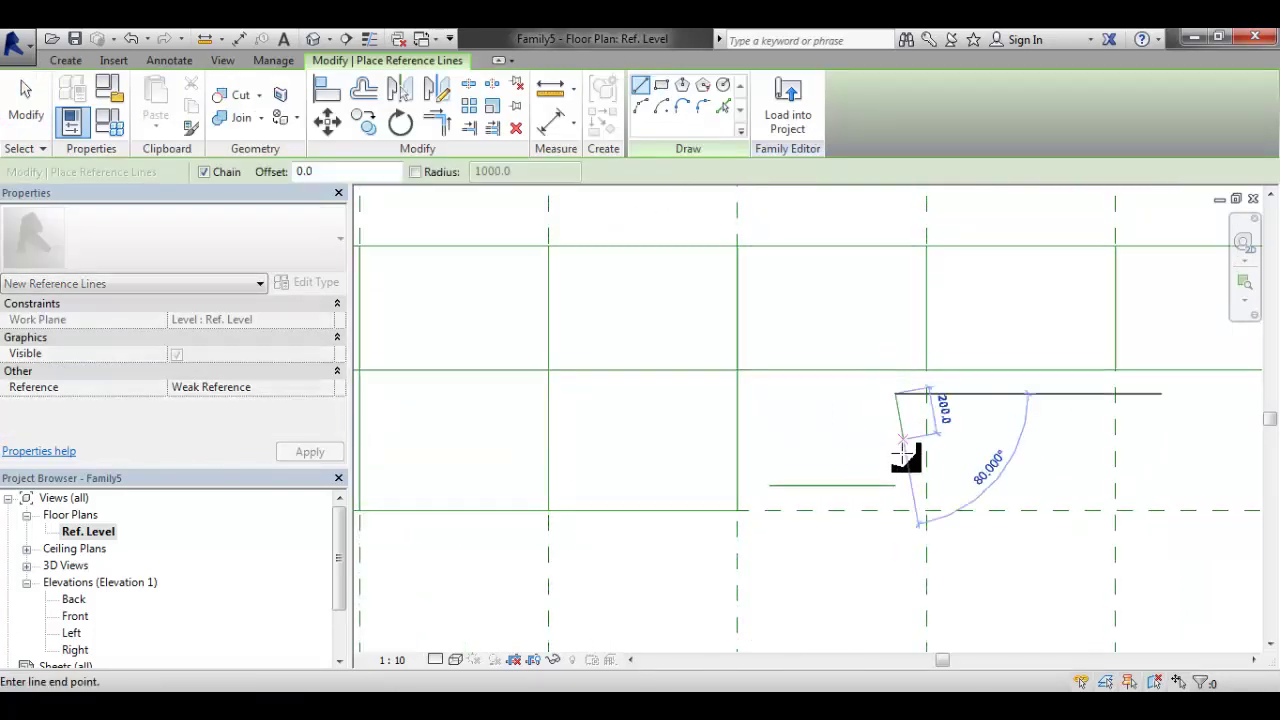
middle_drag(800, 432, 690, 398)
key(Escape)
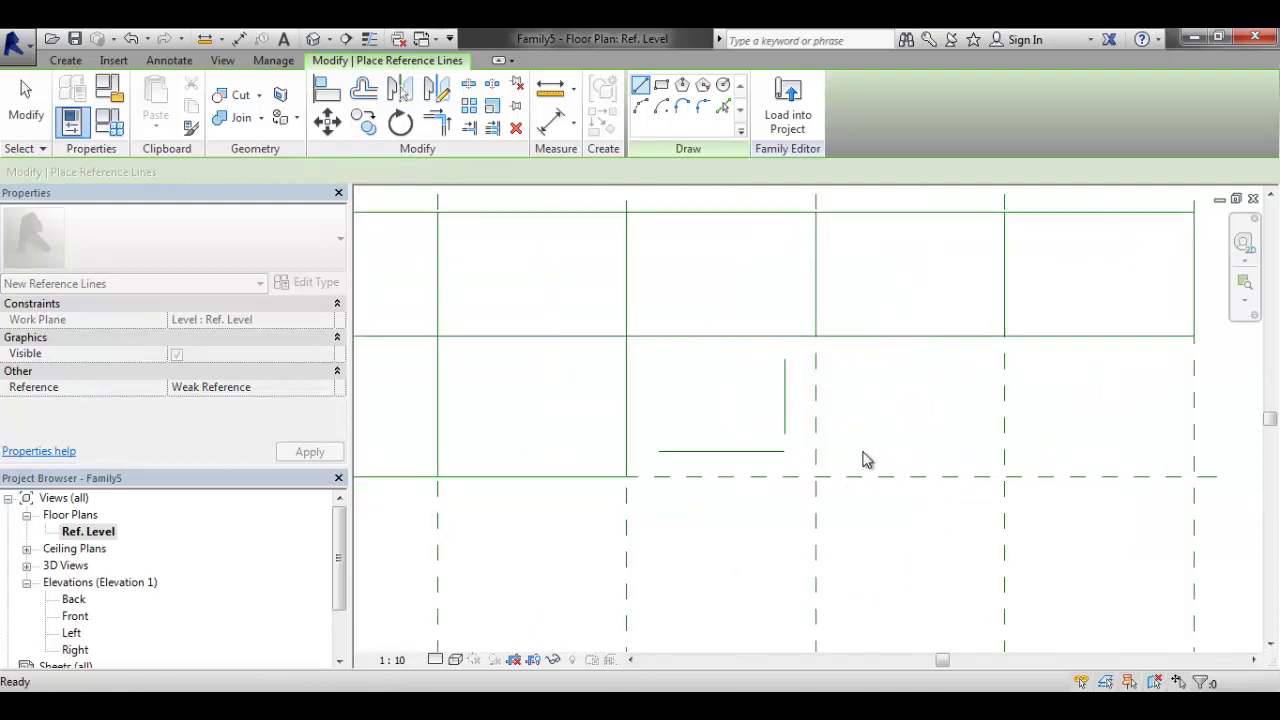
Draw a separate horizontal and a separate vertical reference line inside the fifth bay of the lower row
click(855, 451)
click(958, 451)
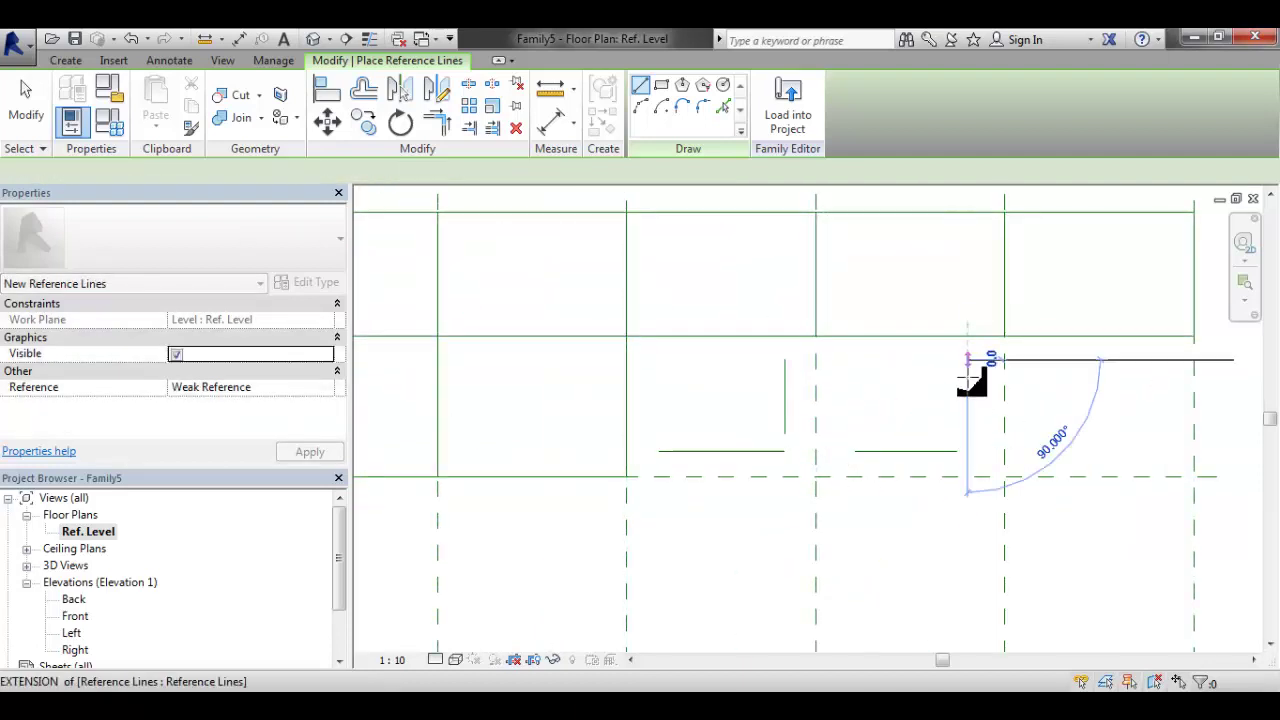
middle_drag(1010, 420, 923, 409)
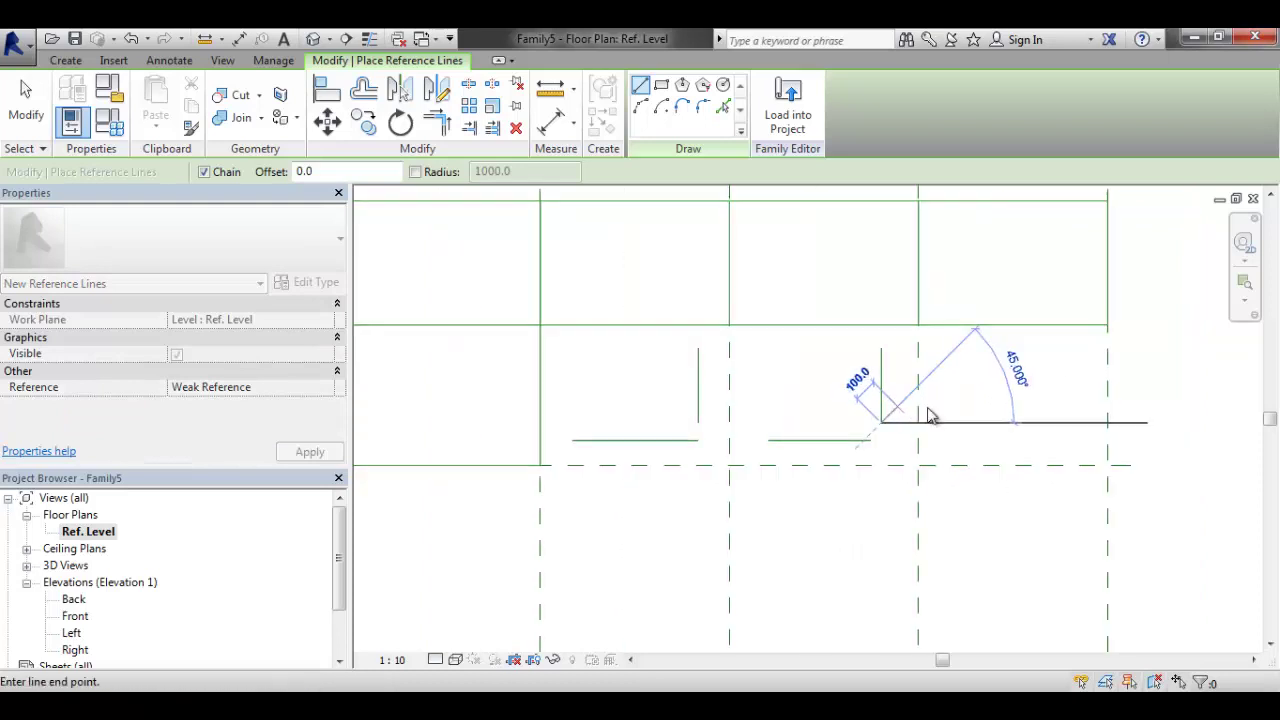
key(Escape)
key(Escape)
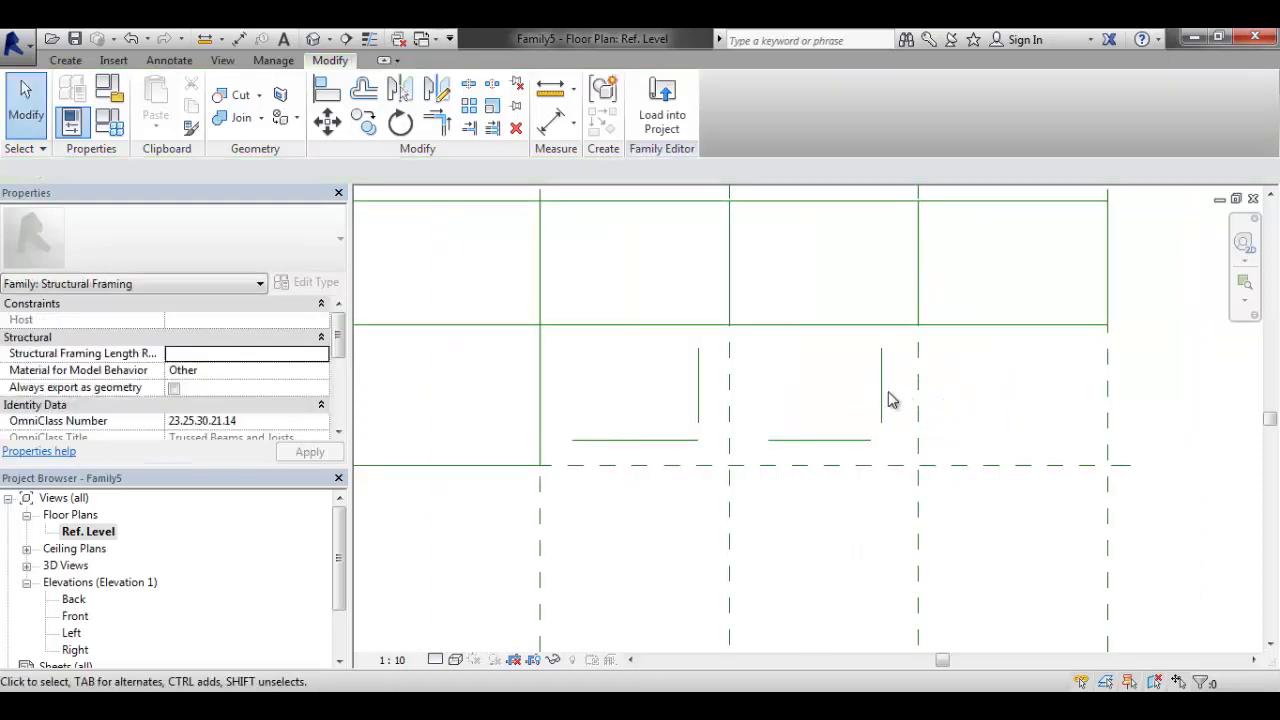
Draw two separate, slightly slanted reference lines inside the lower row's sixth bay, near its lower edge and outer edge
click(62, 60)
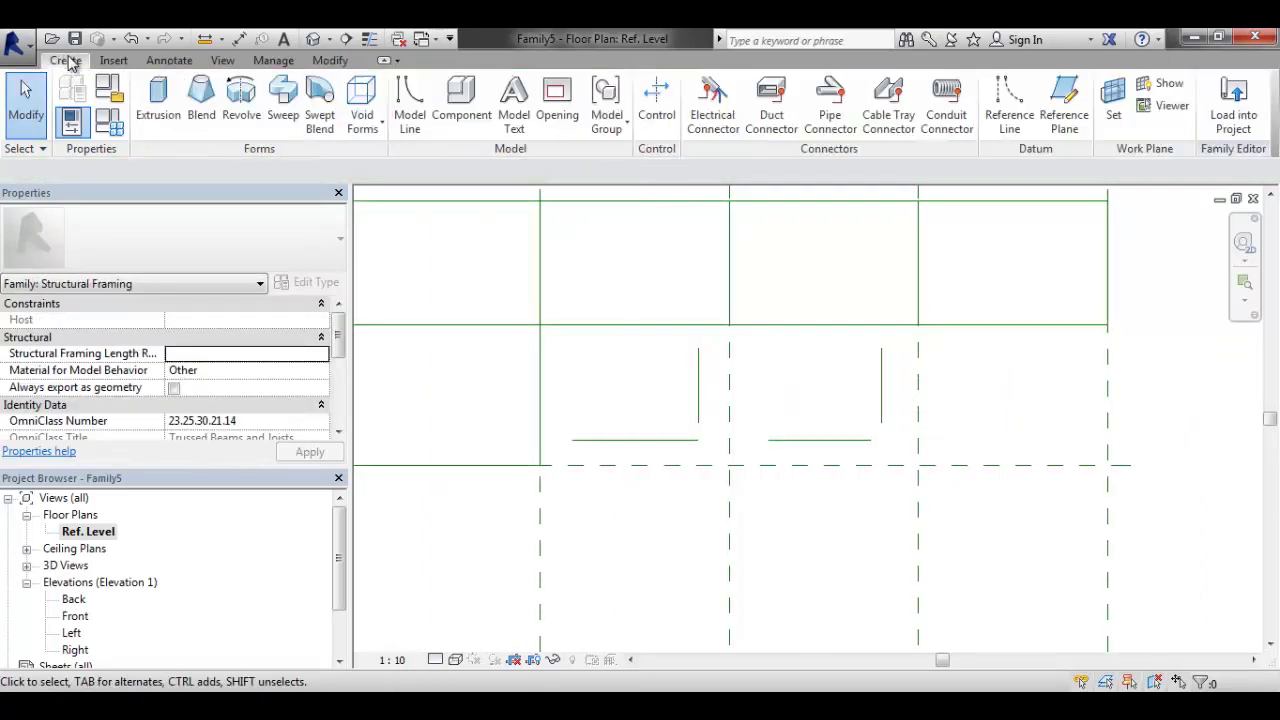
click(1003, 110)
click(917, 437)
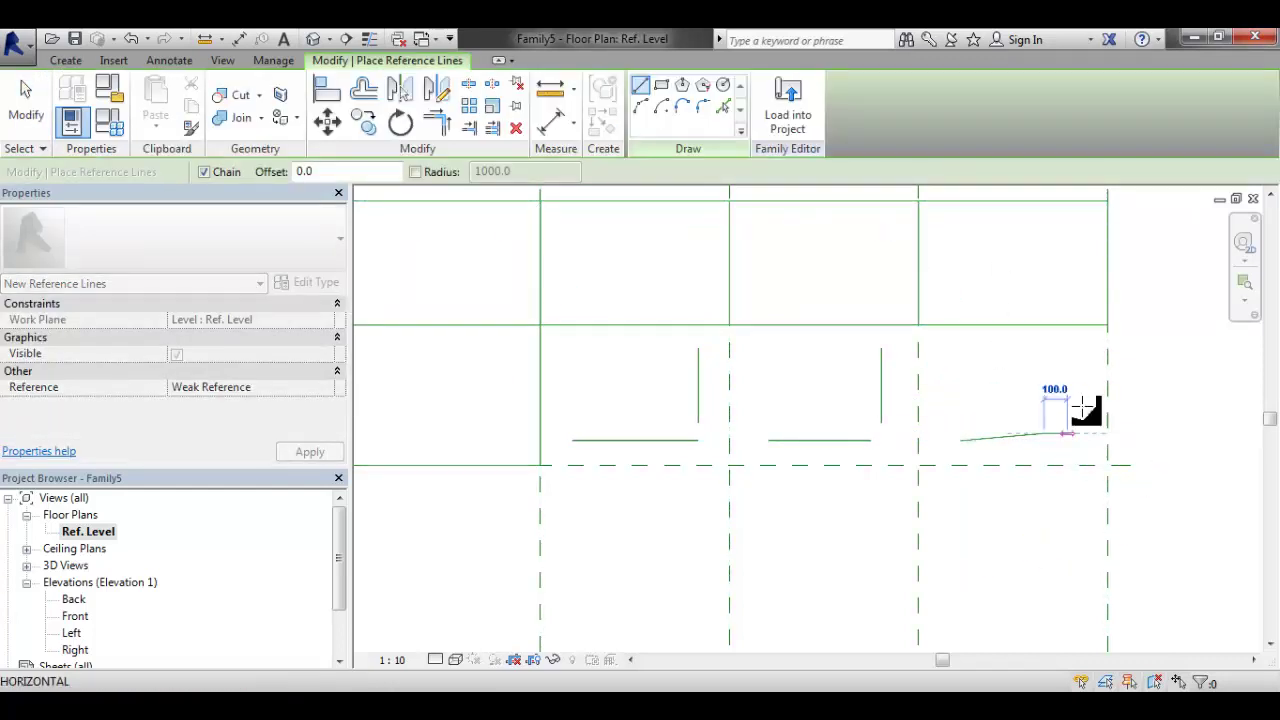
click(1089, 349)
click(1068, 430)
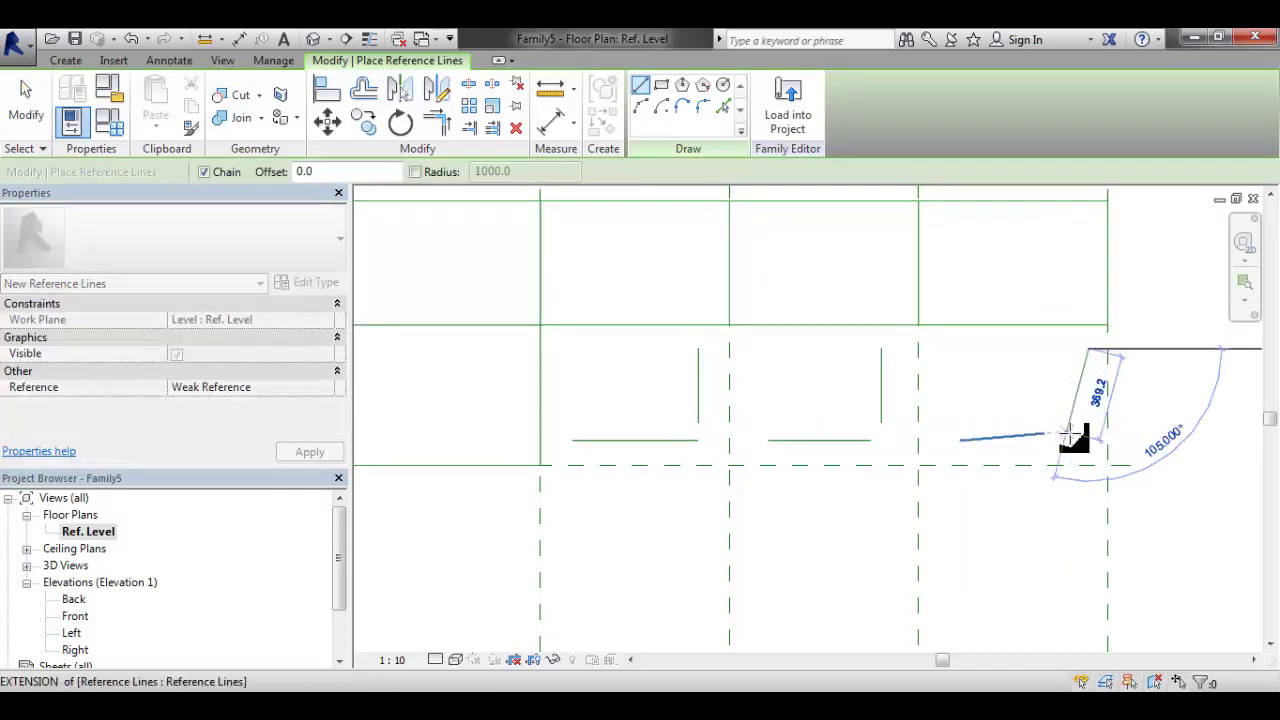
key(Escape)
key(Escape)
Align and lock the sixth bay's two slanted reference lines to the outer vertical plane and the lower horizontal plane
key(a)
key(l)
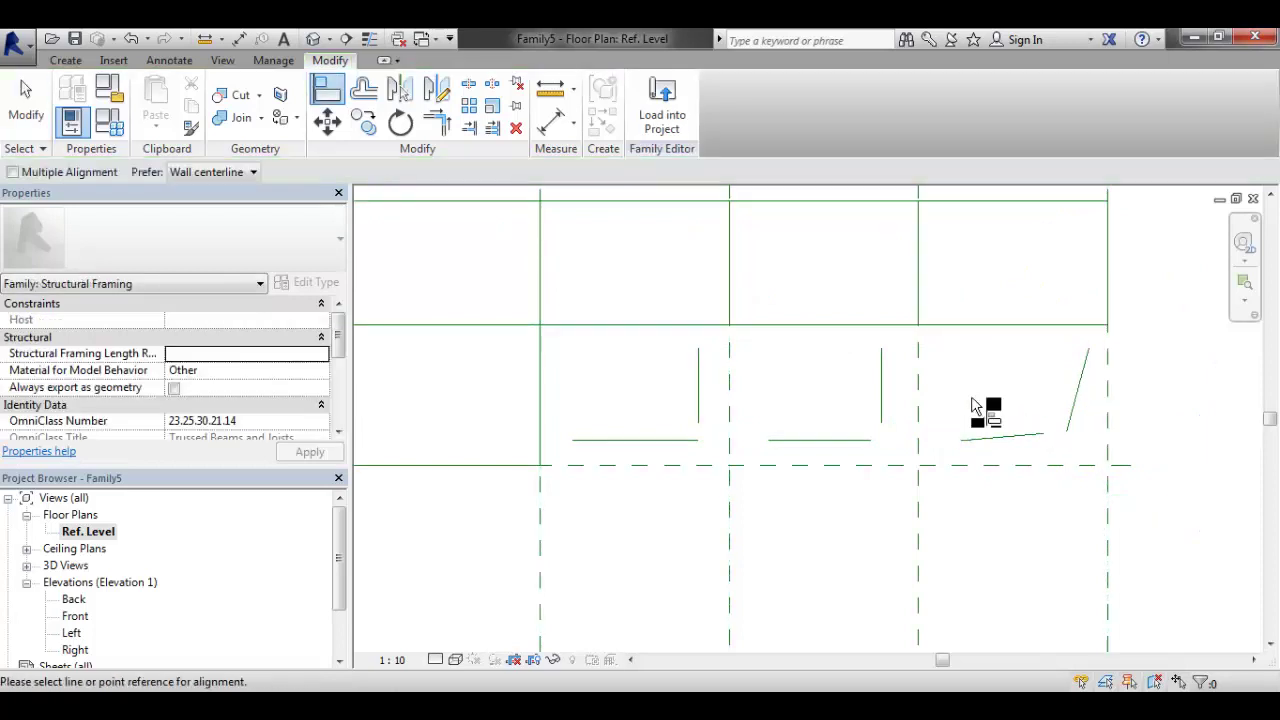
click(1078, 385)
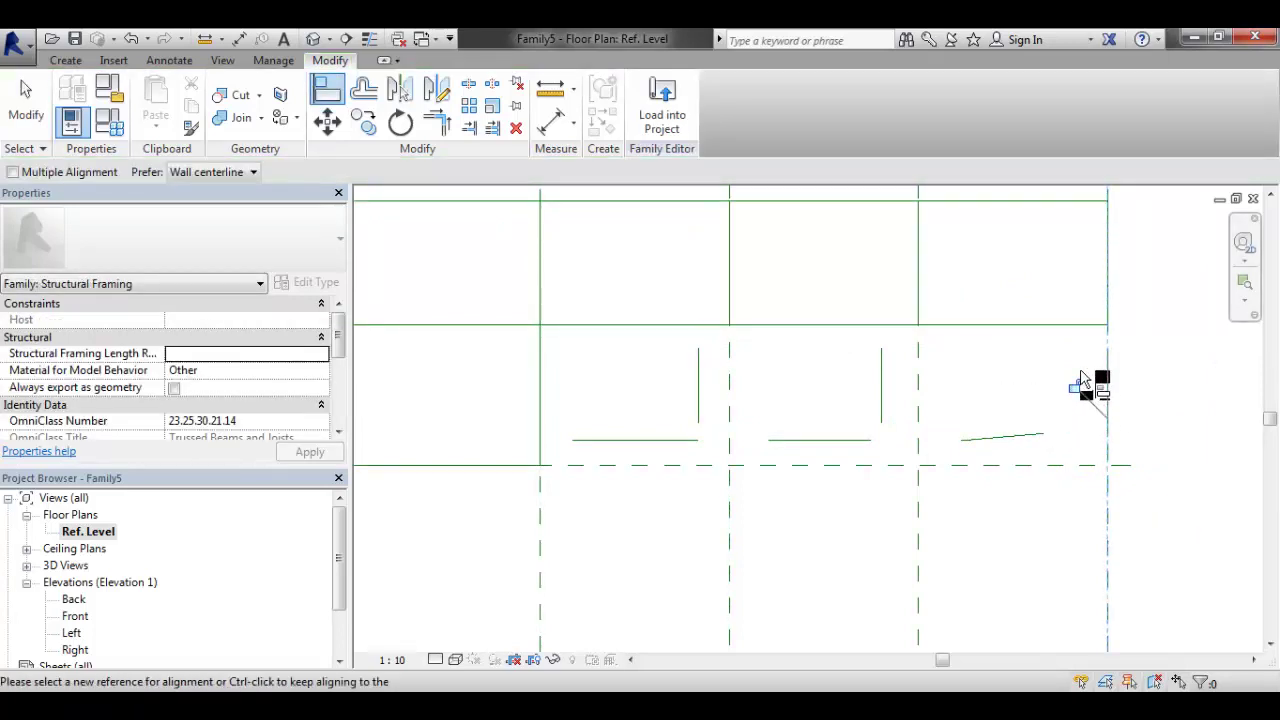
click(1078, 466)
click(1040, 437)
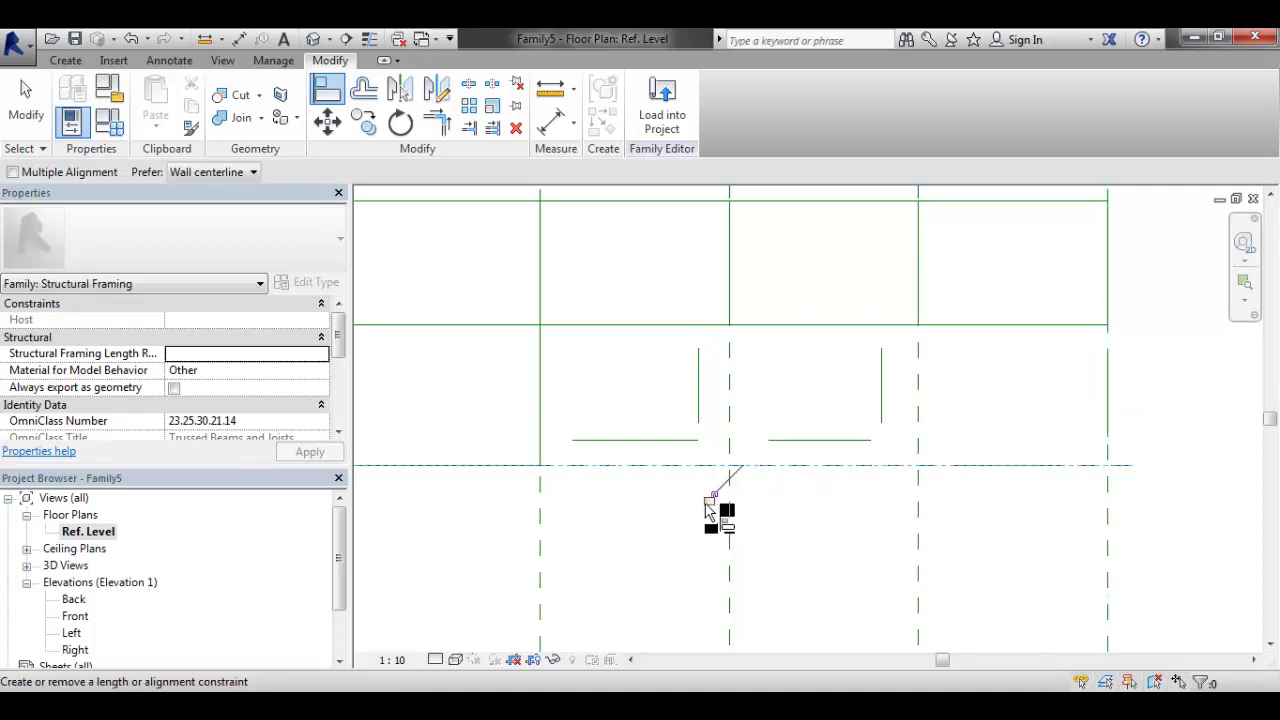
Align and lock the horizontal reference lines of the fifth and fourth bays to the lower horizontal plane
click(830, 441)
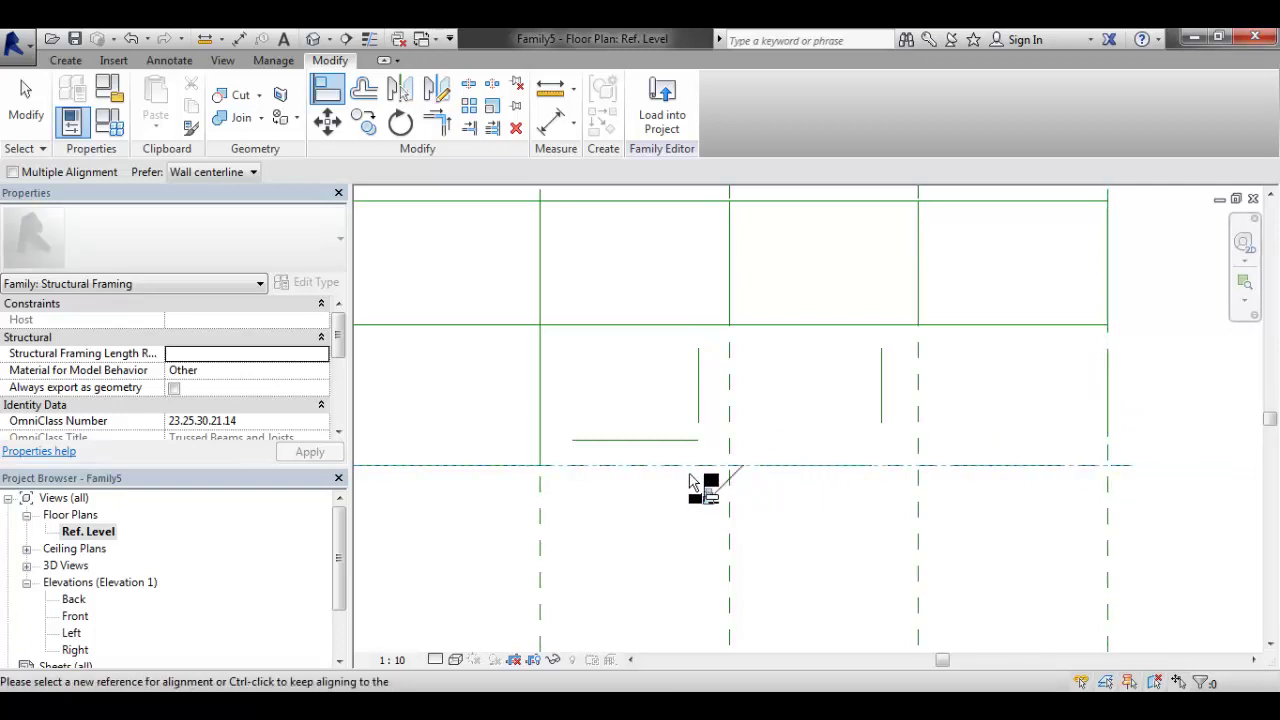
click(687, 467)
click(674, 441)
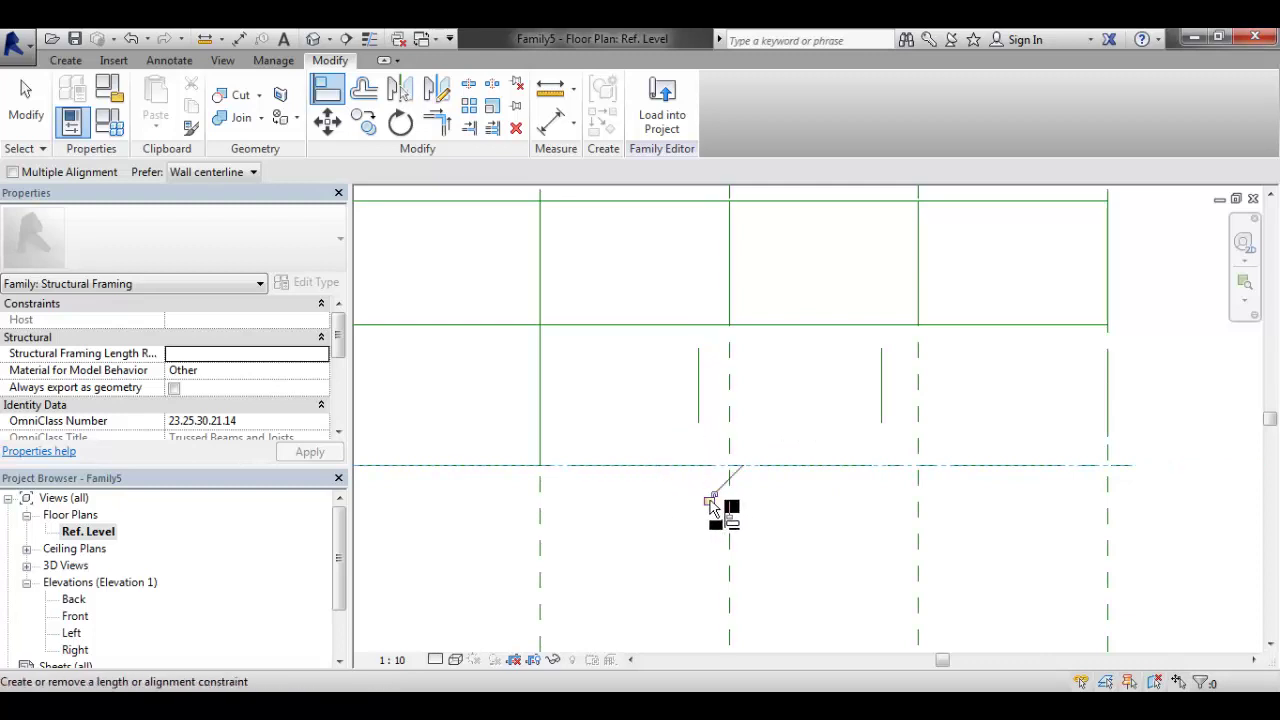
Align and lock the vertical reference lines of the fourth and fifth bays to the vertical planes beside them
click(729, 422)
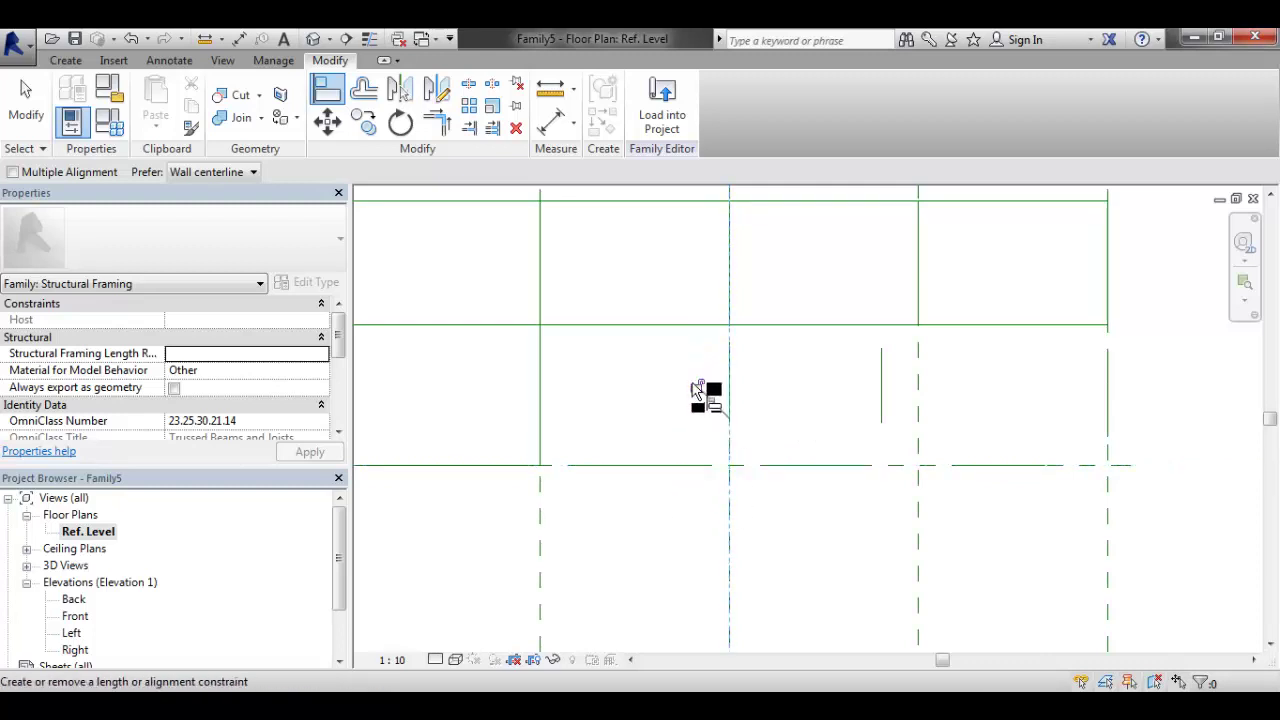
click(914, 410)
click(884, 418)
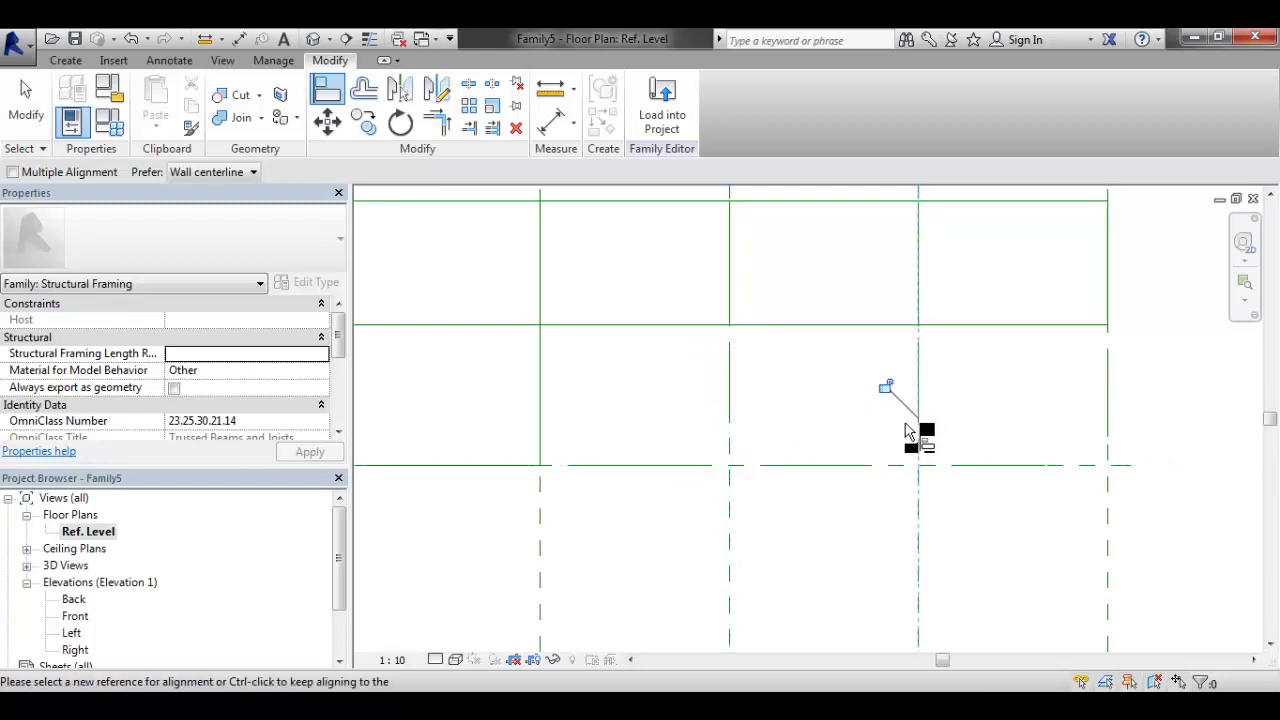
scroll(824, 413, up, 1)
key(Escape)
key(Escape)
Extend the two vertical reference lines beside the lower row's fifth bay so each spans from the middle to the lower horizontal plane
click(716, 380)
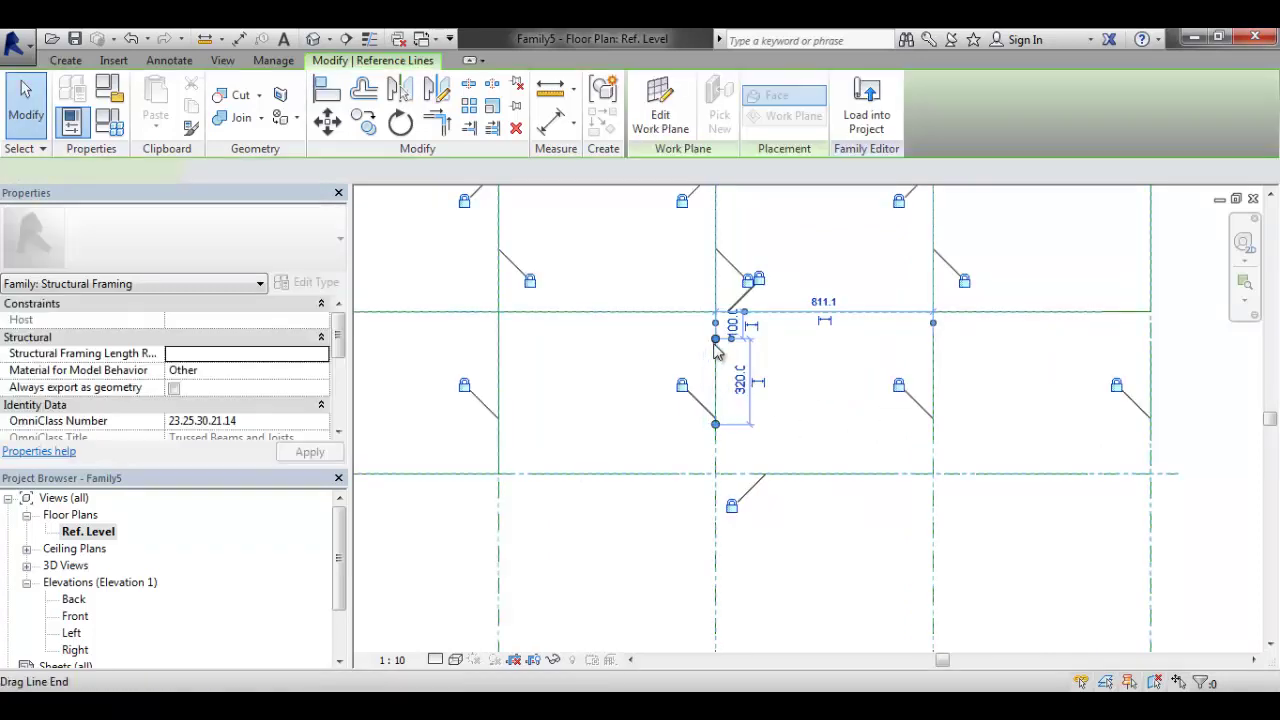
drag(716, 328, 716, 474)
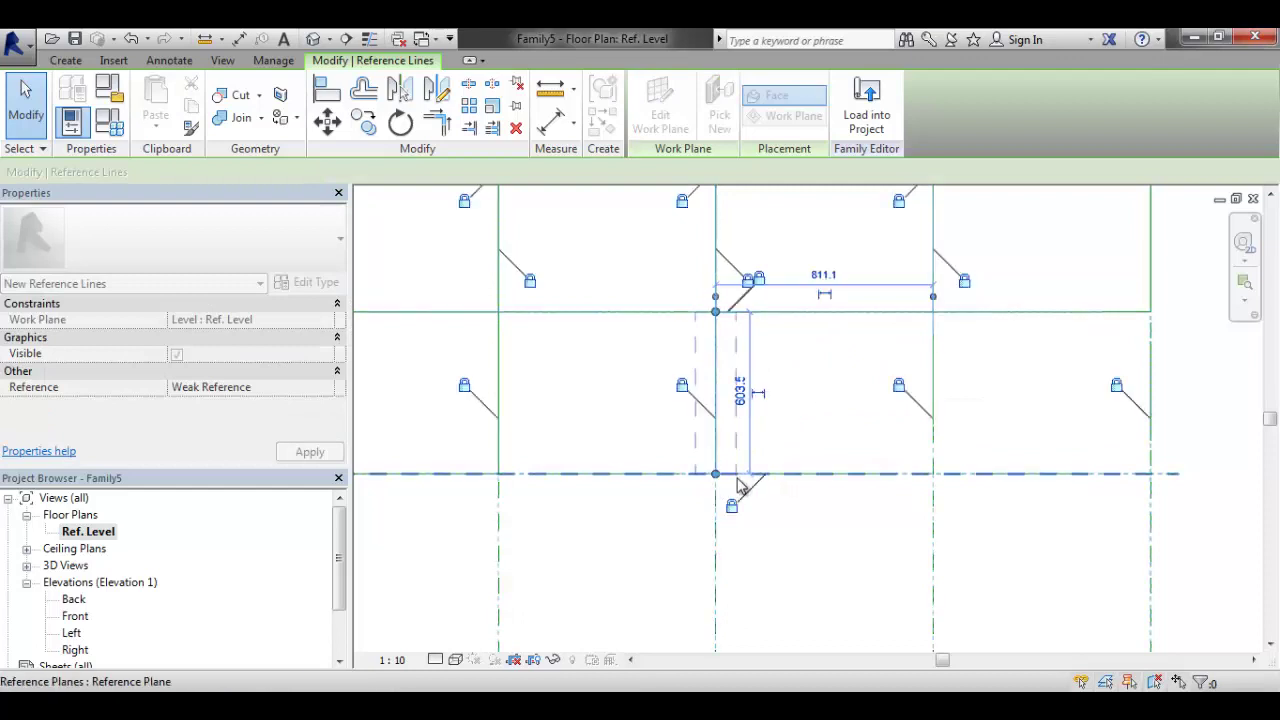
key(ctrl+z)
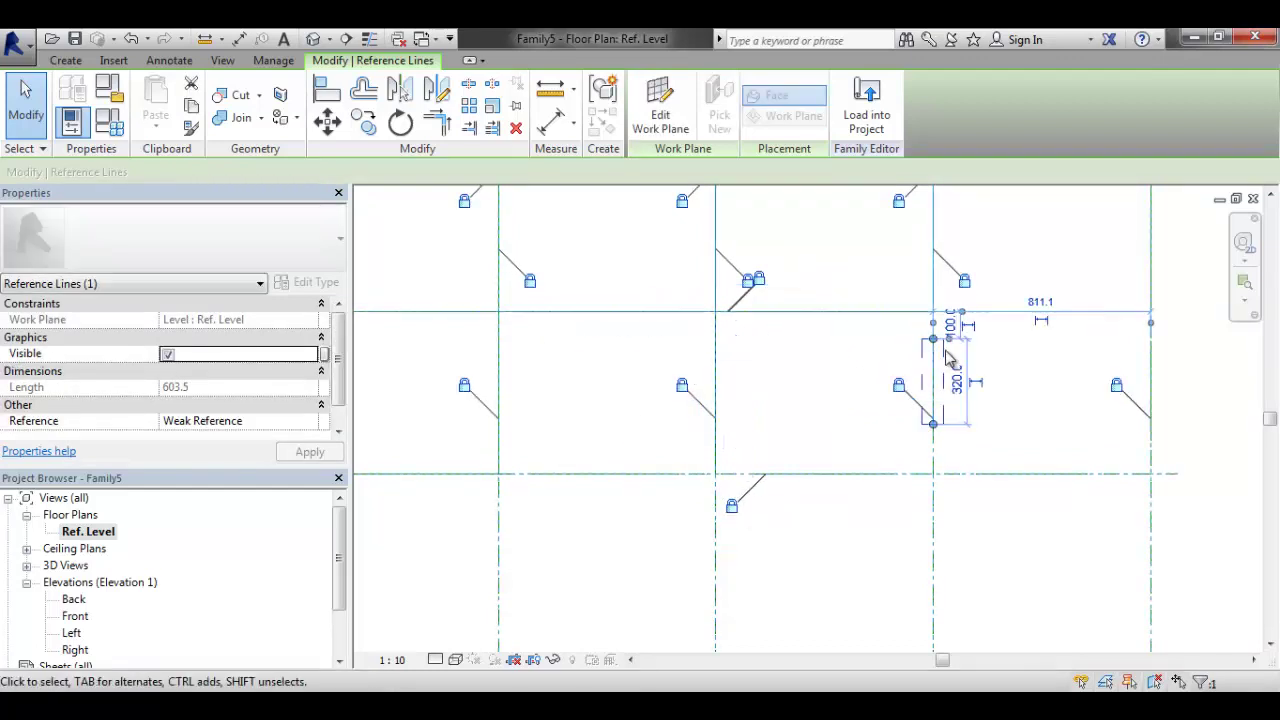
drag(940, 330, 940, 470)
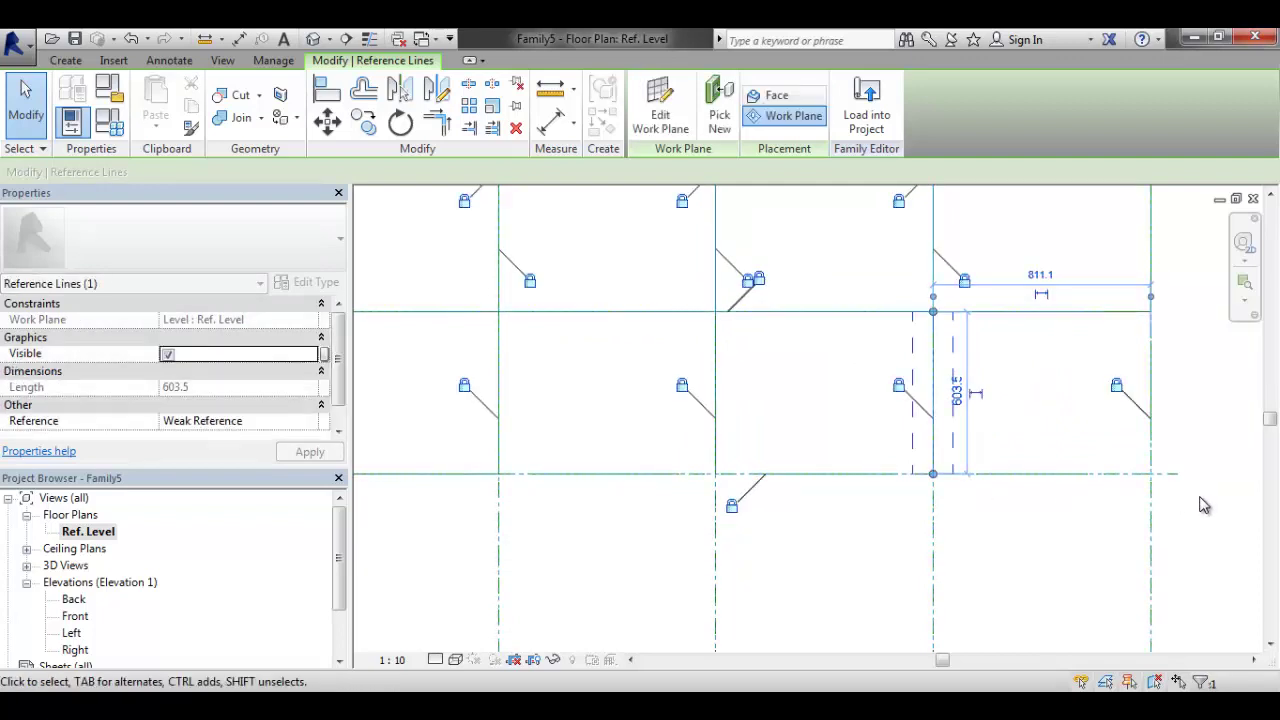
Stretch the sixth bay's outer vertical line and the sixth and fifth bays' lower horizontal lines to the full size of their bays
drag(1015, 456, 1009, 330)
click(912, 500)
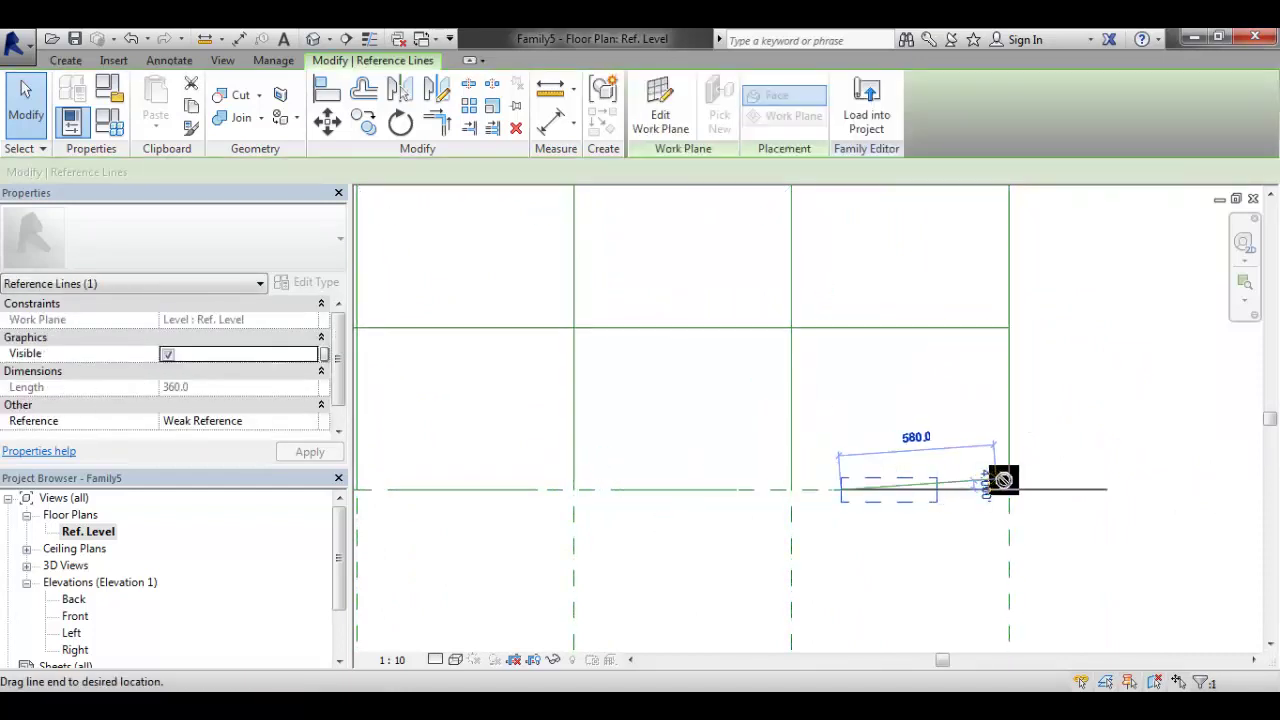
drag(1000, 480, 1015, 493)
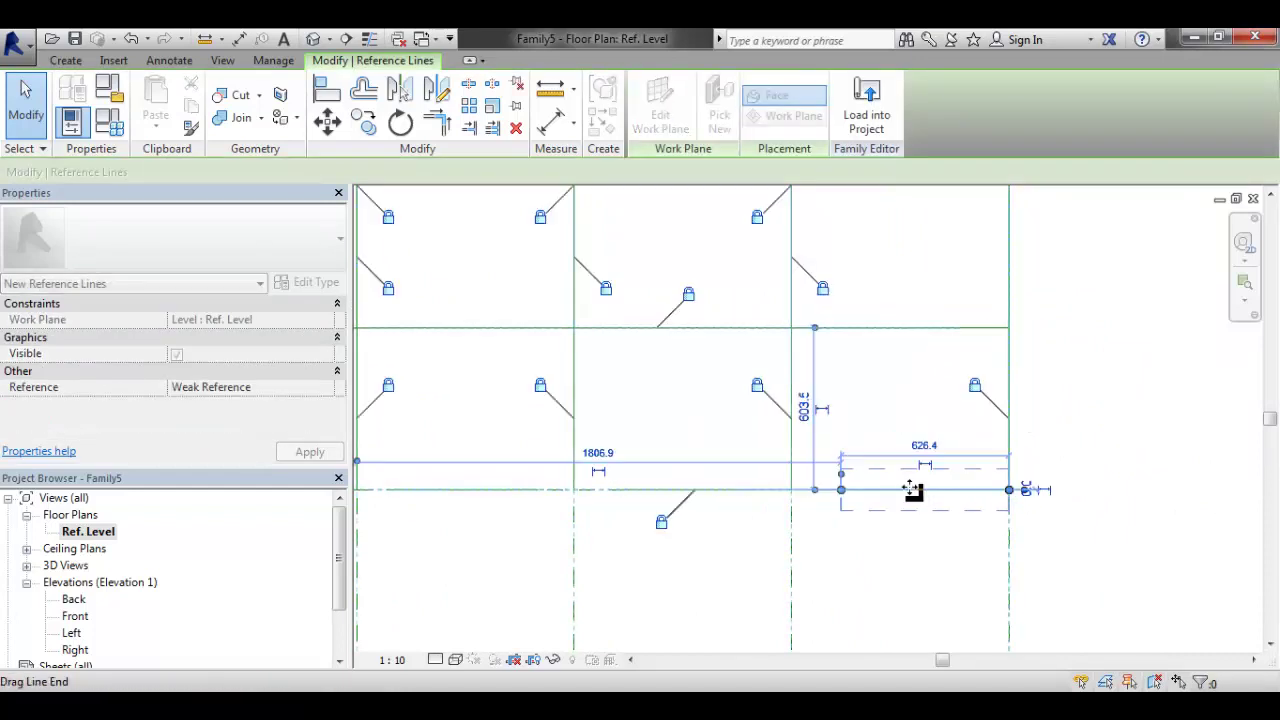
click(829, 487)
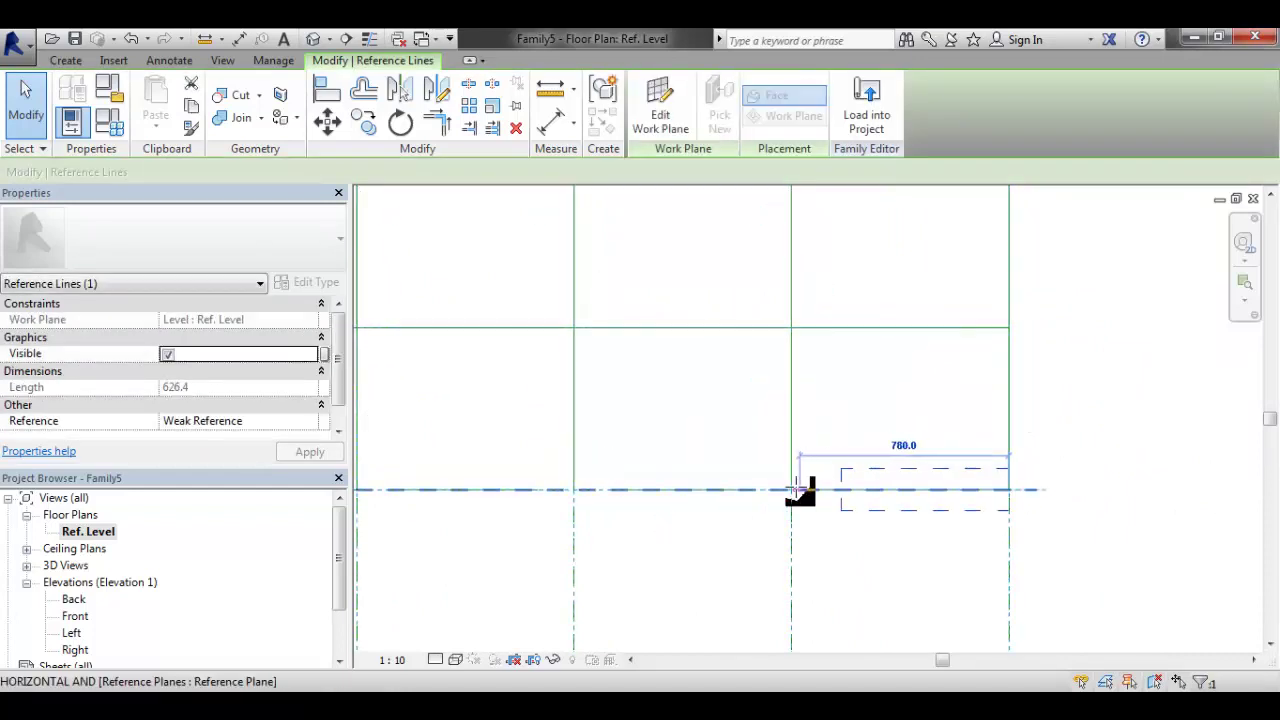
drag(800, 490, 766, 491)
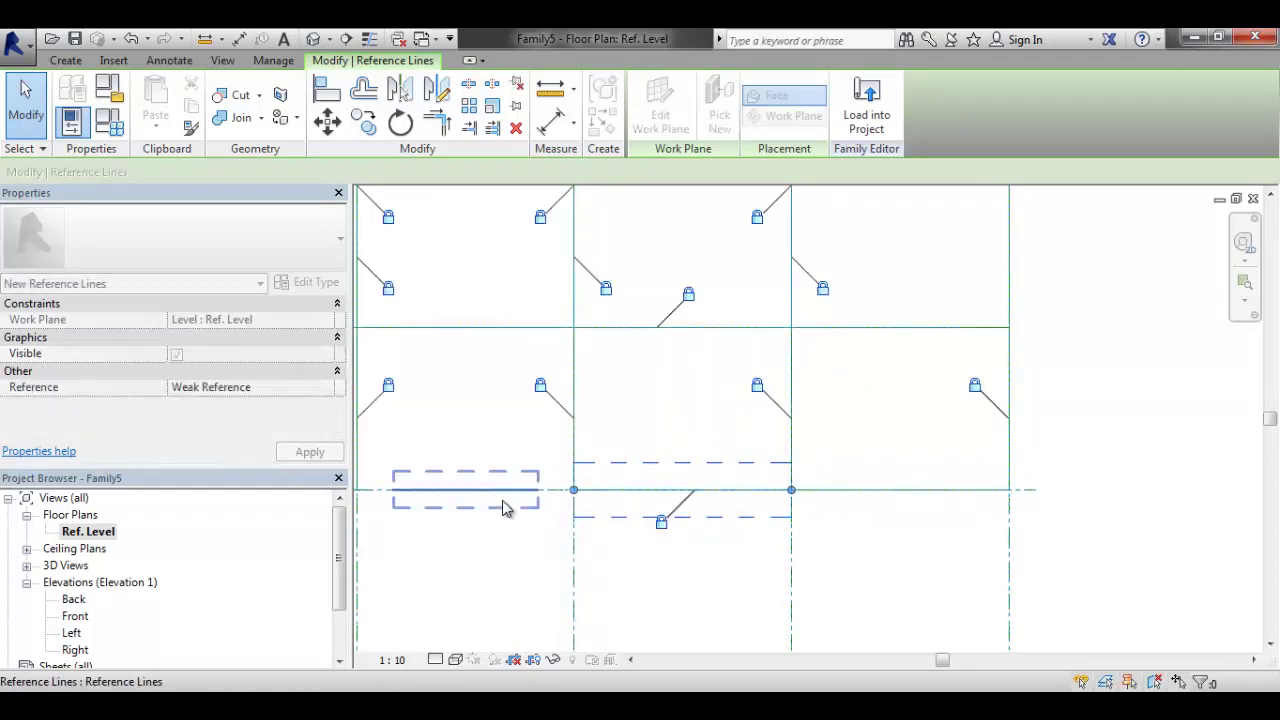
Stretch the fourth bay's lower horizontal reference line at both ends to meet the vertical planes beside it
click(500, 503)
middle_drag(500, 503, 643, 478)
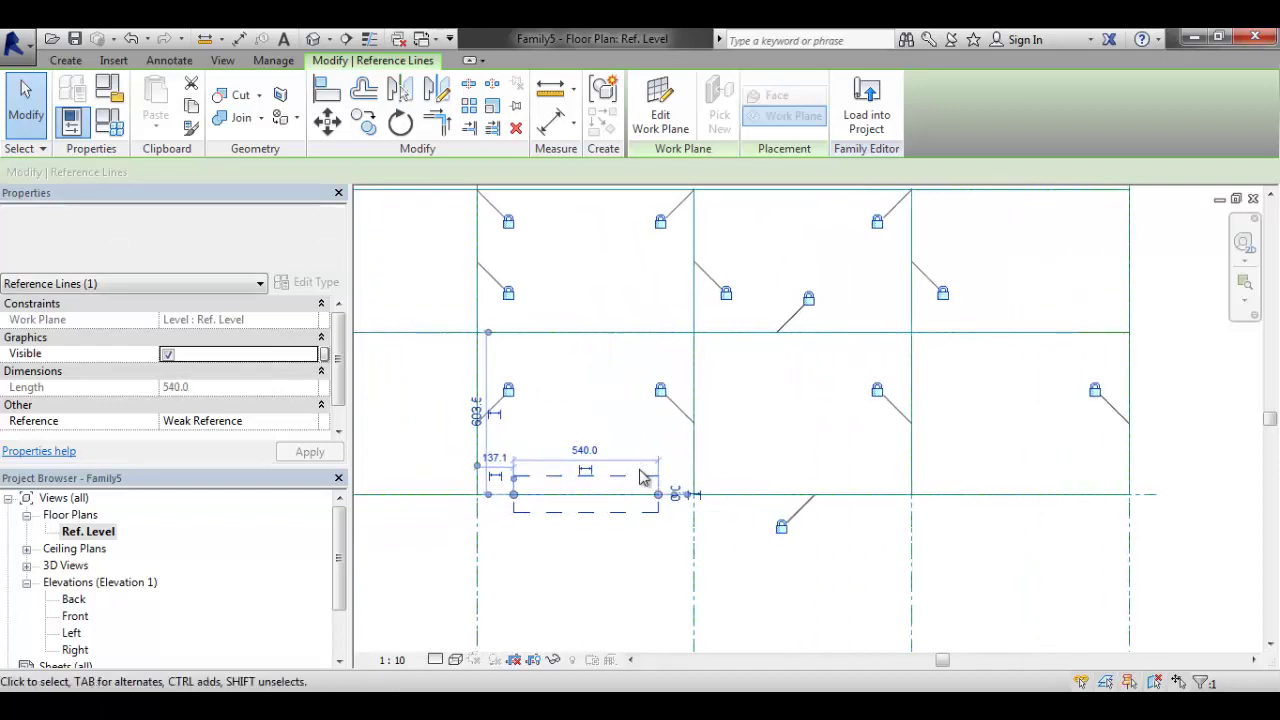
drag(657, 500, 694, 496)
drag(513, 500, 478, 494)
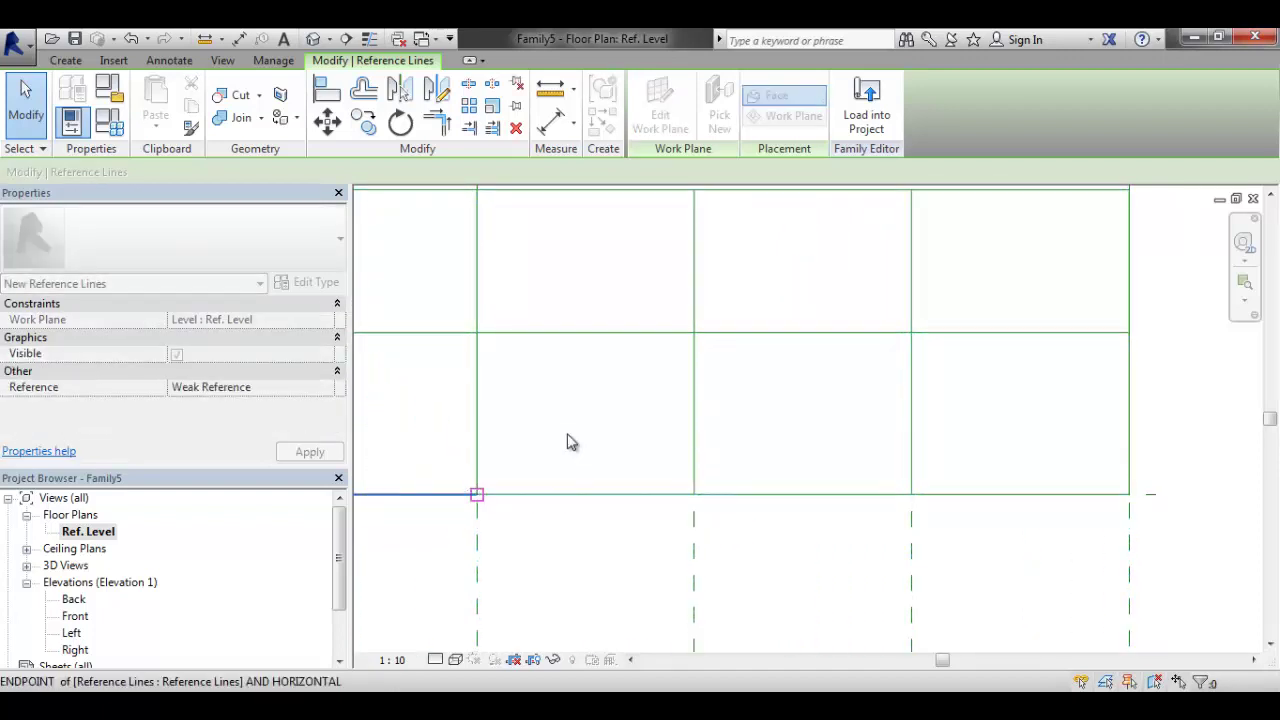
click(571, 443)
Open the 3D view and examine the two-row reference line grid for completeness
click(313, 38)
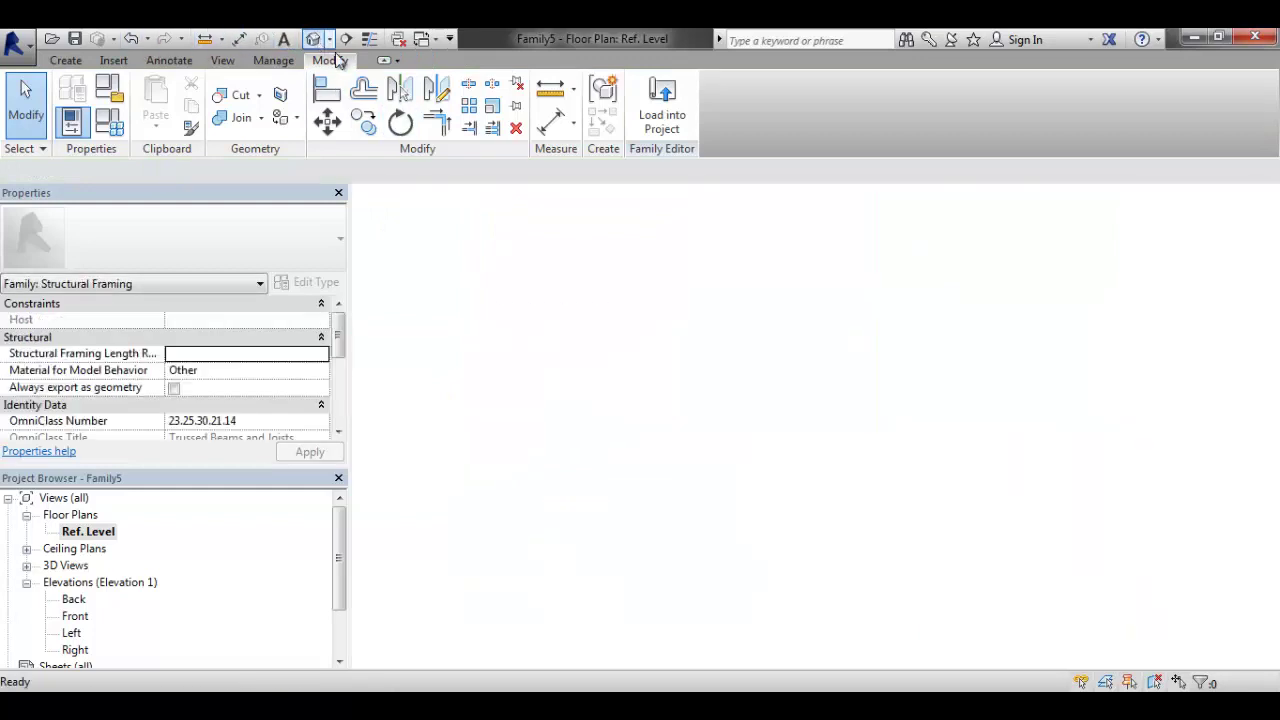
scroll(1023, 457, up, 5)
scroll(787, 463, up, 1)
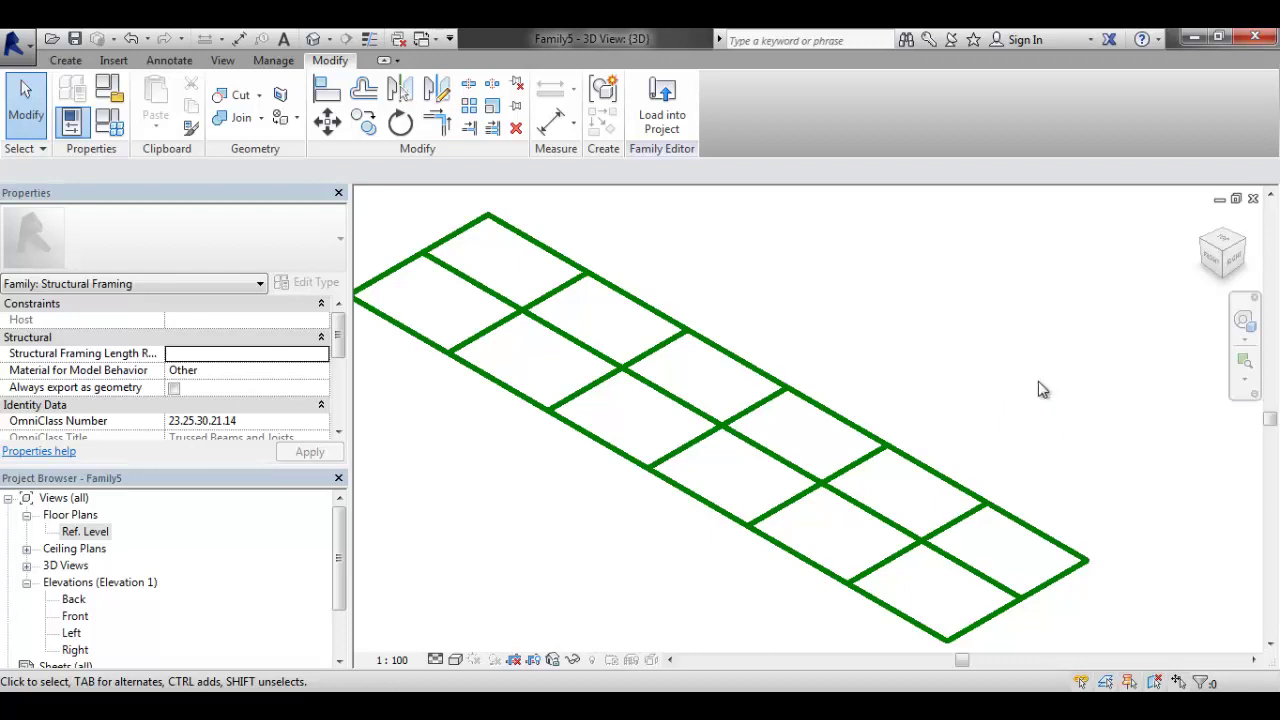
scroll(1026, 377, down, 3)
middle_drag(642, 426, 600, 466)
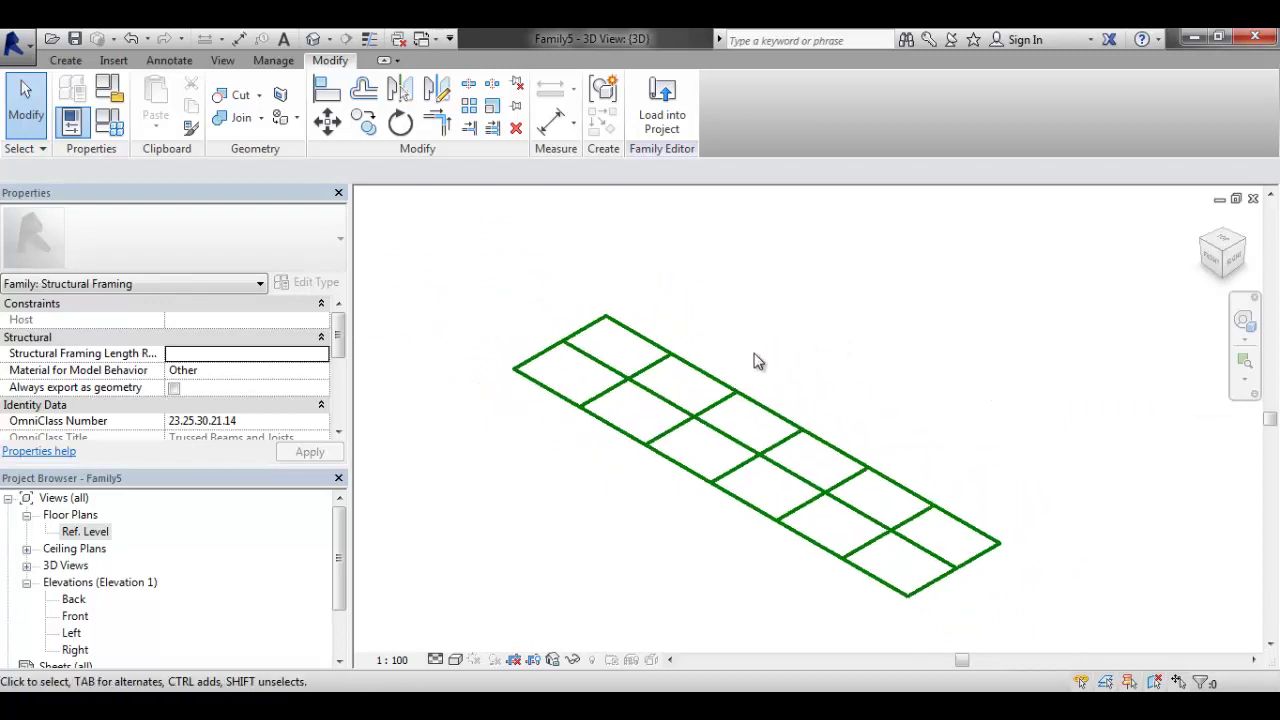
click(549, 389)
middle_drag(840, 380, 854, 378)
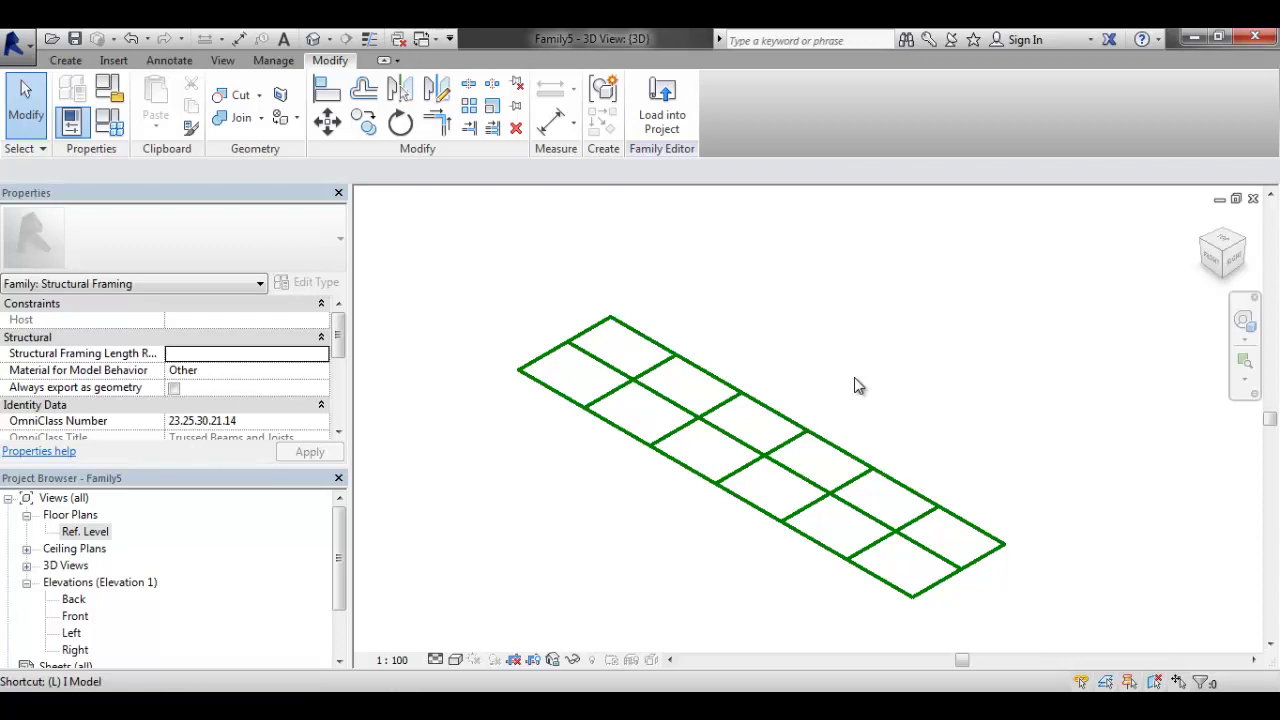
key(i)
key(Escape)
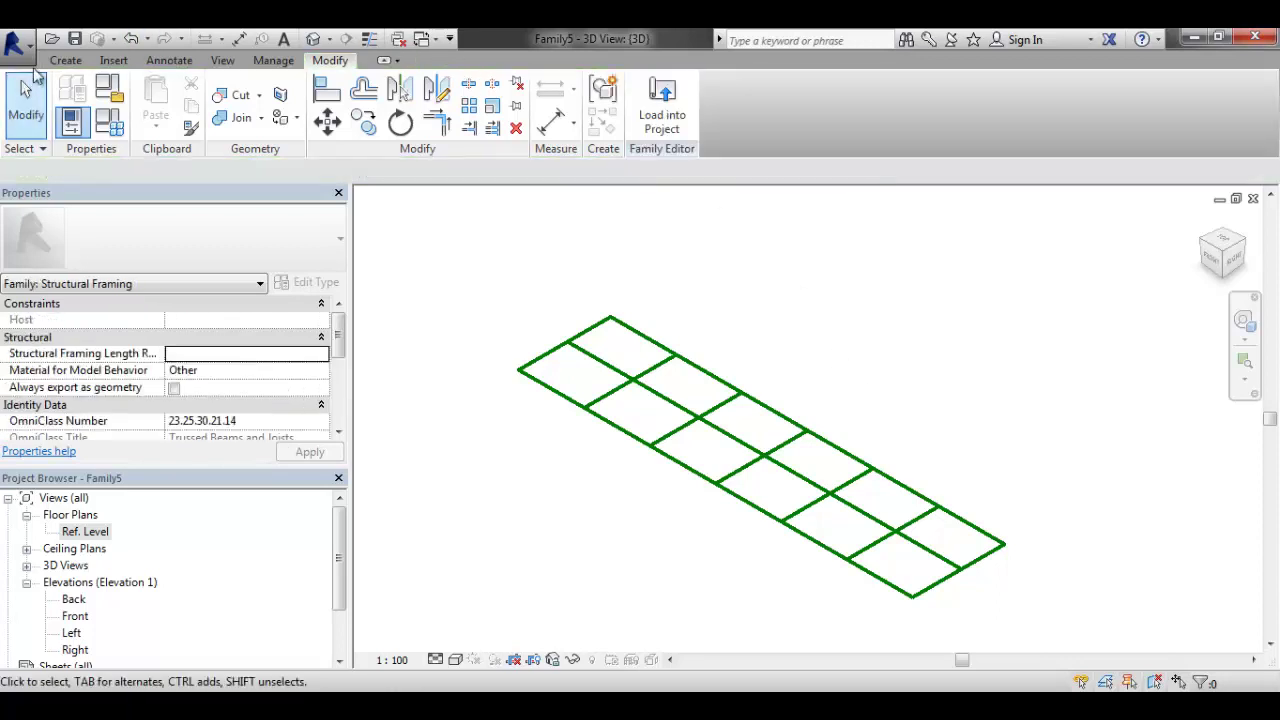
Set the work plane by picking a reference line plane at the front outer corner of the first bay
click(65, 60)
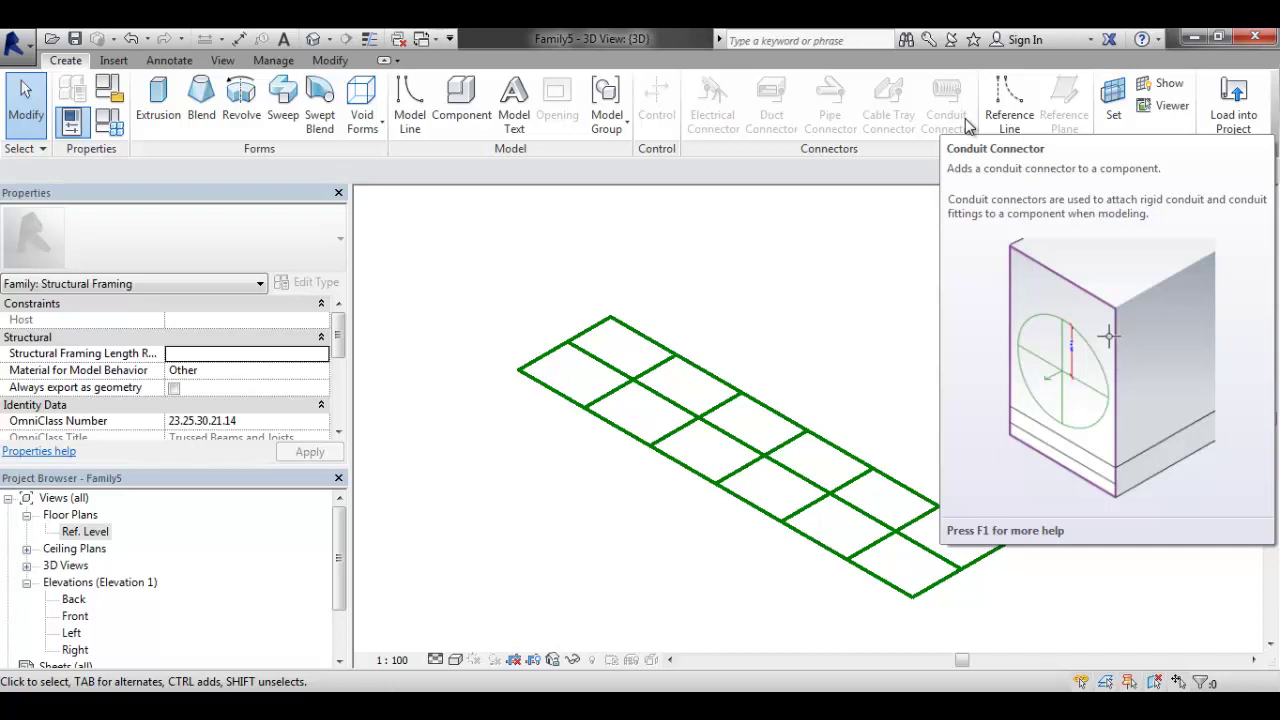
click(1113, 95)
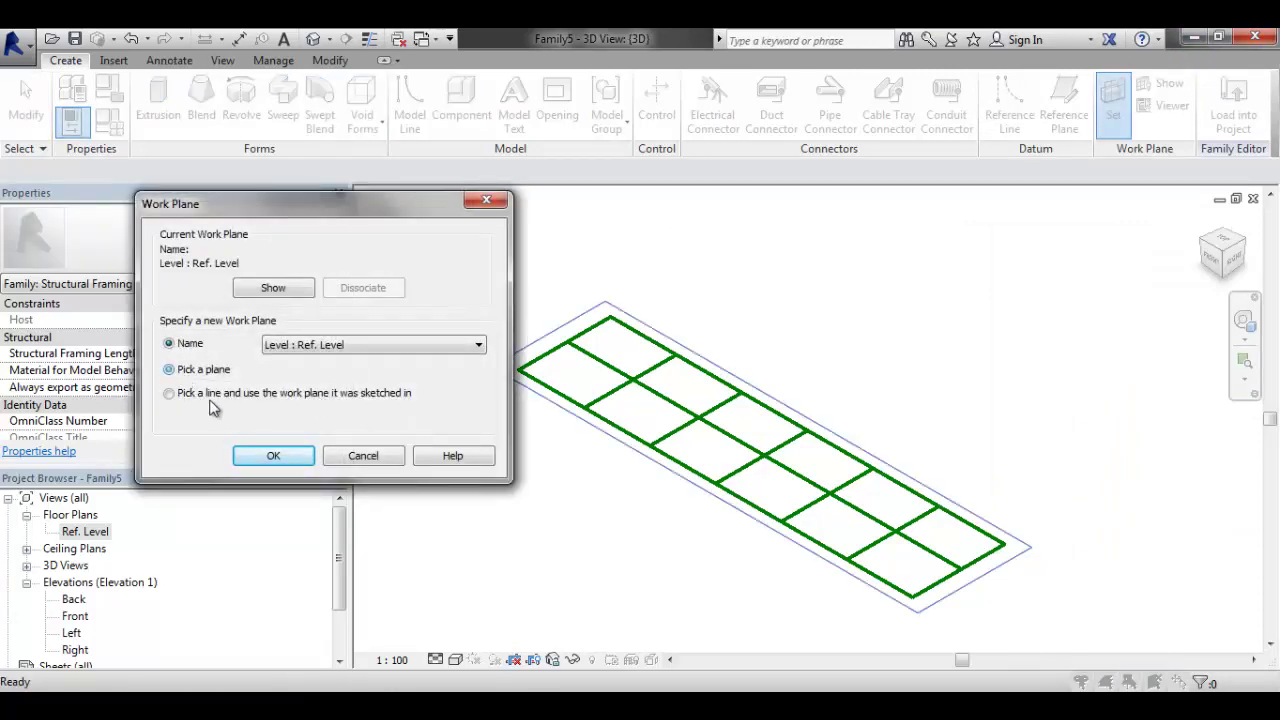
click(273, 456)
scroll(526, 360, up, 5)
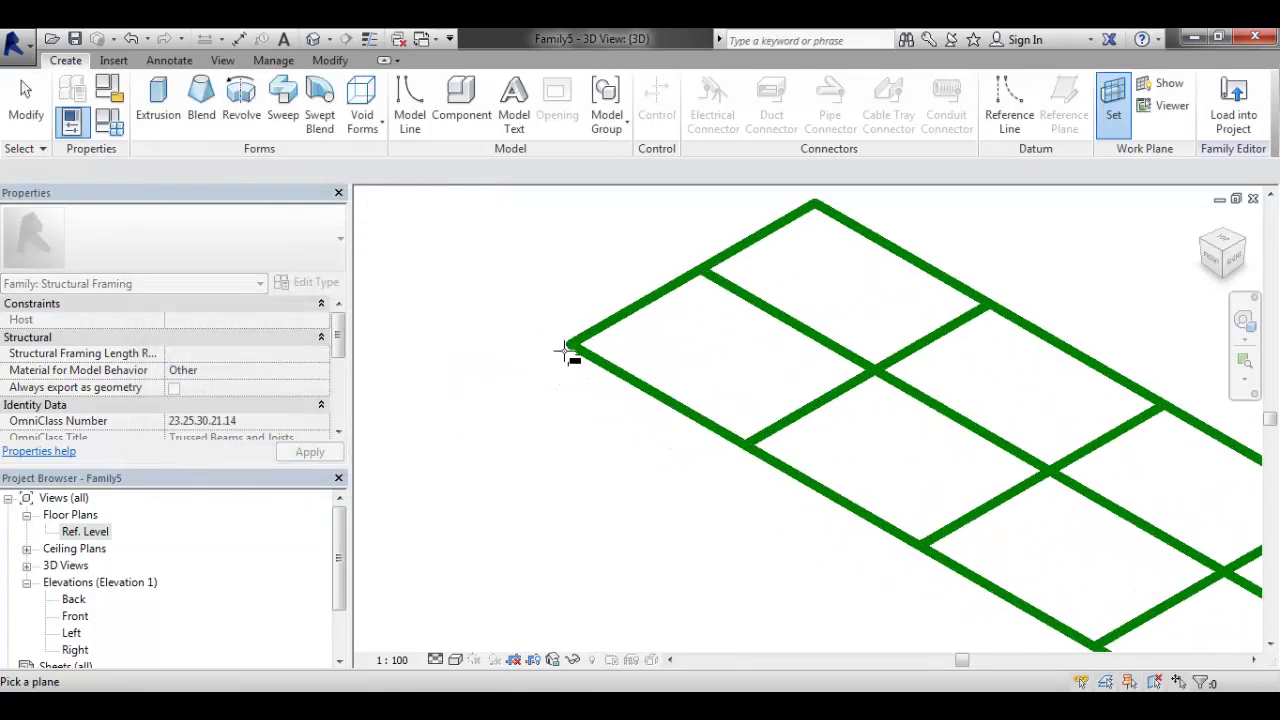
key(Tab)
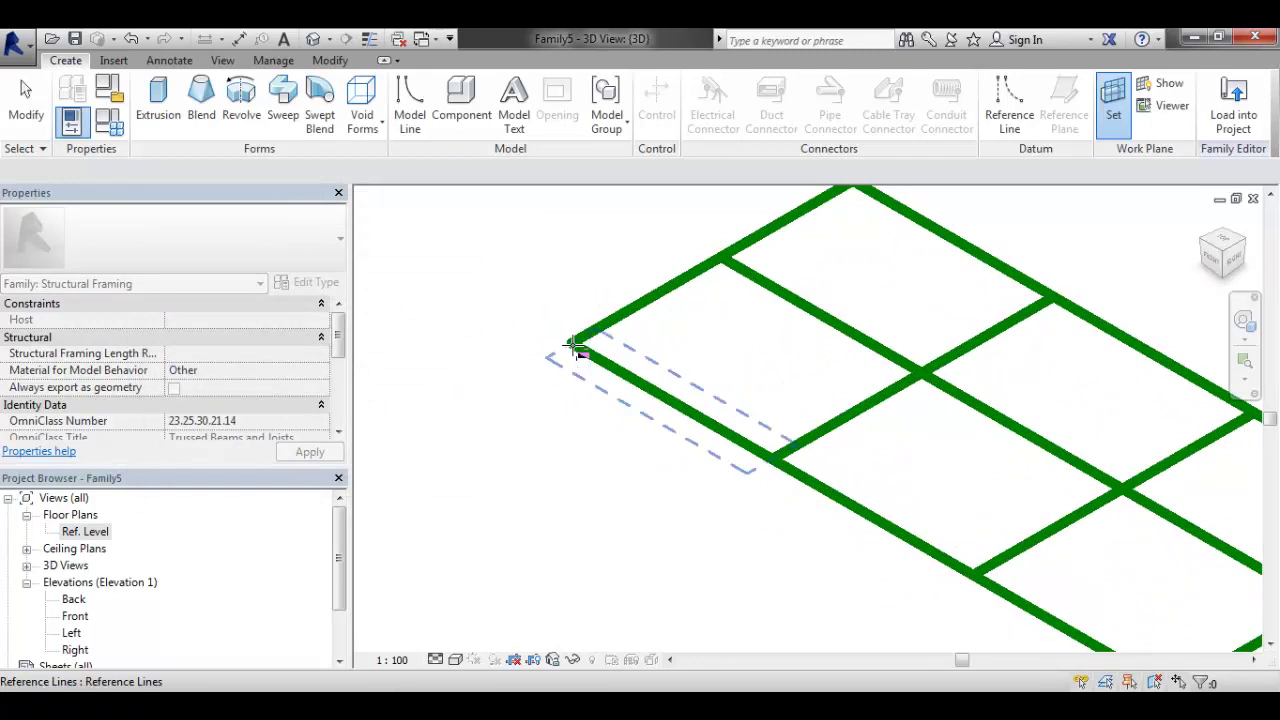
click(575, 345)
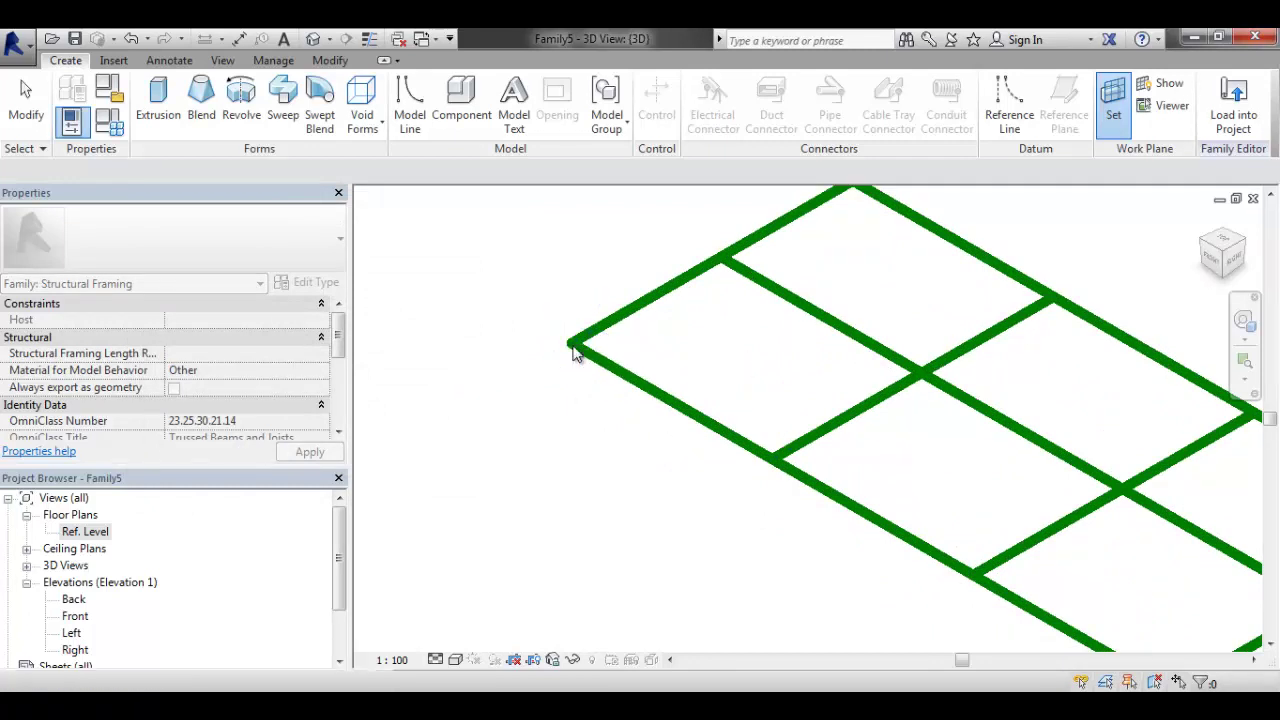
scroll(571, 370, down, 4)
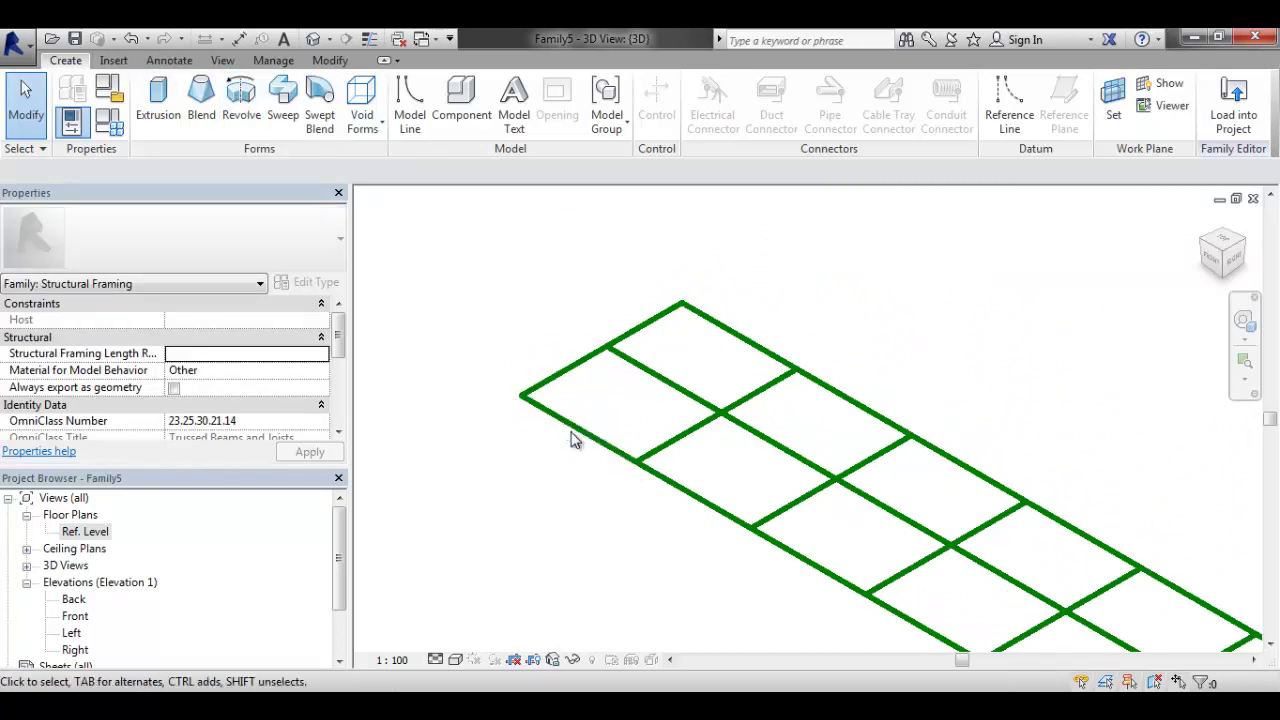
Set the work plane again by picking the plane of the first bay's front edge reference line
click(1118, 108)
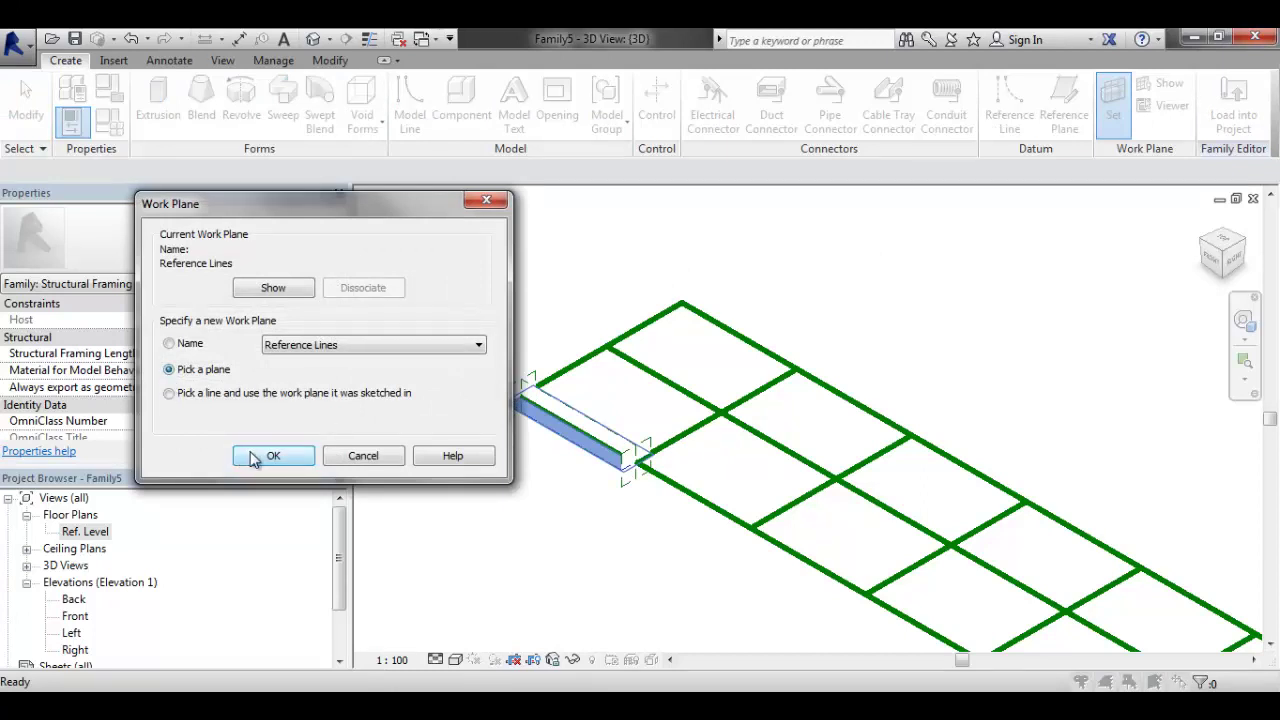
click(273, 455)
scroll(528, 443, up, 2)
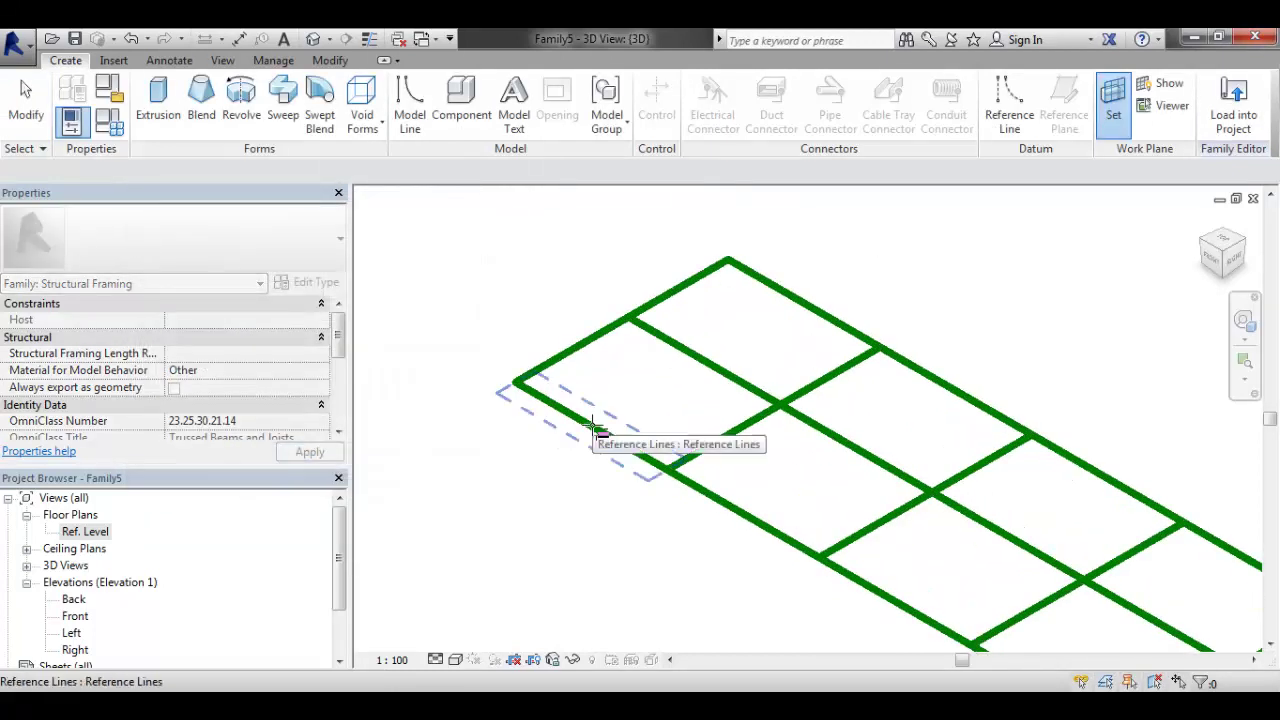
click(596, 428)
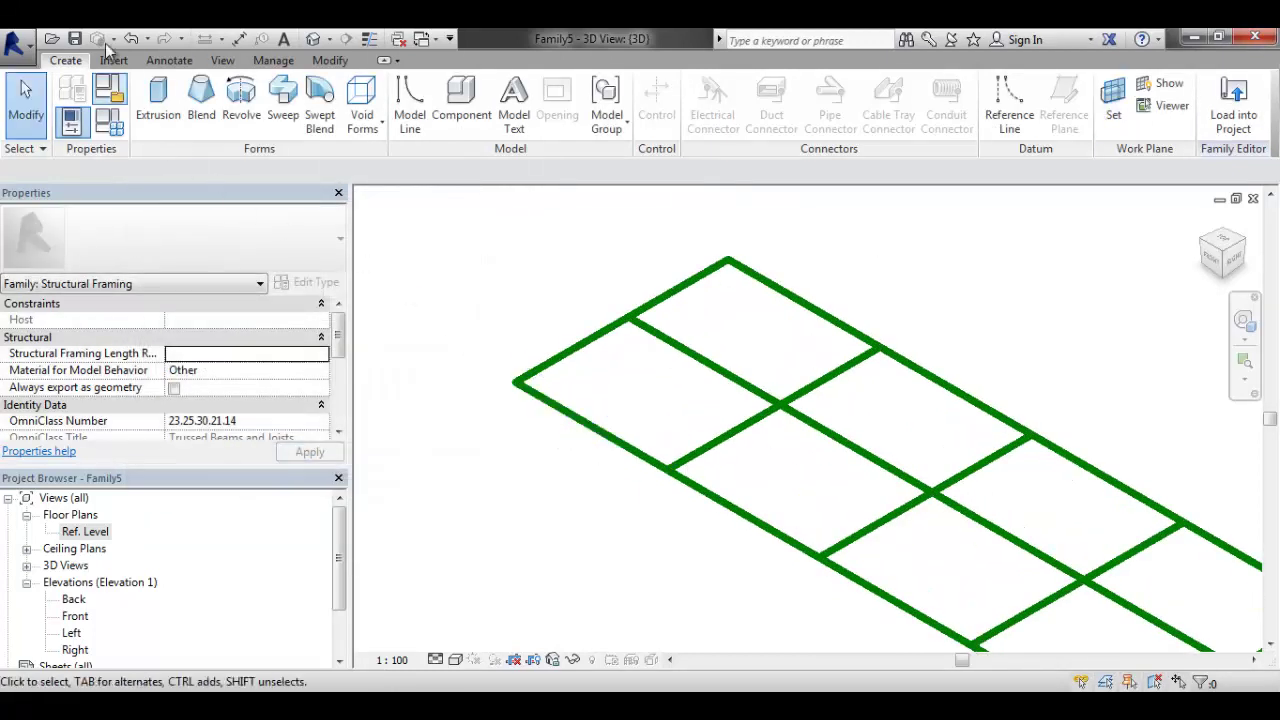
Draw a vertical reference line about 900 mm tall upward from the front outer corner of the first bay
click(1020, 120)
middle_drag(582, 370, 617, 437)
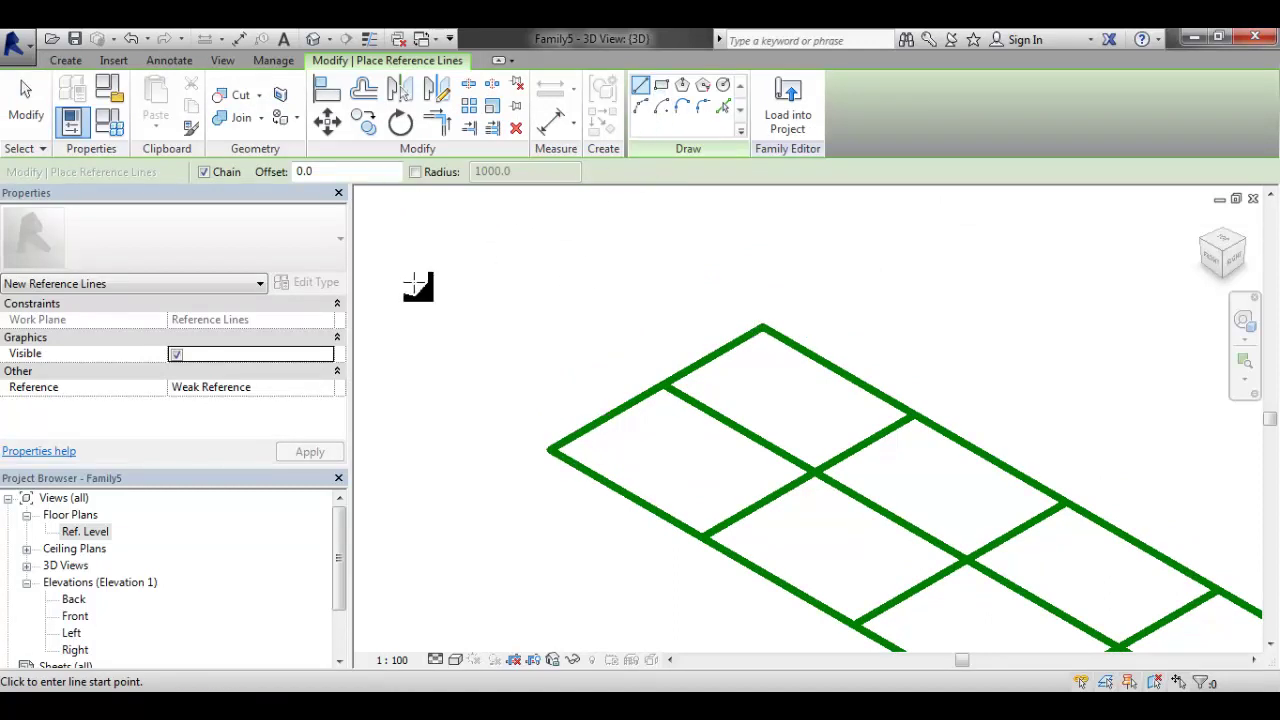
click(554, 451)
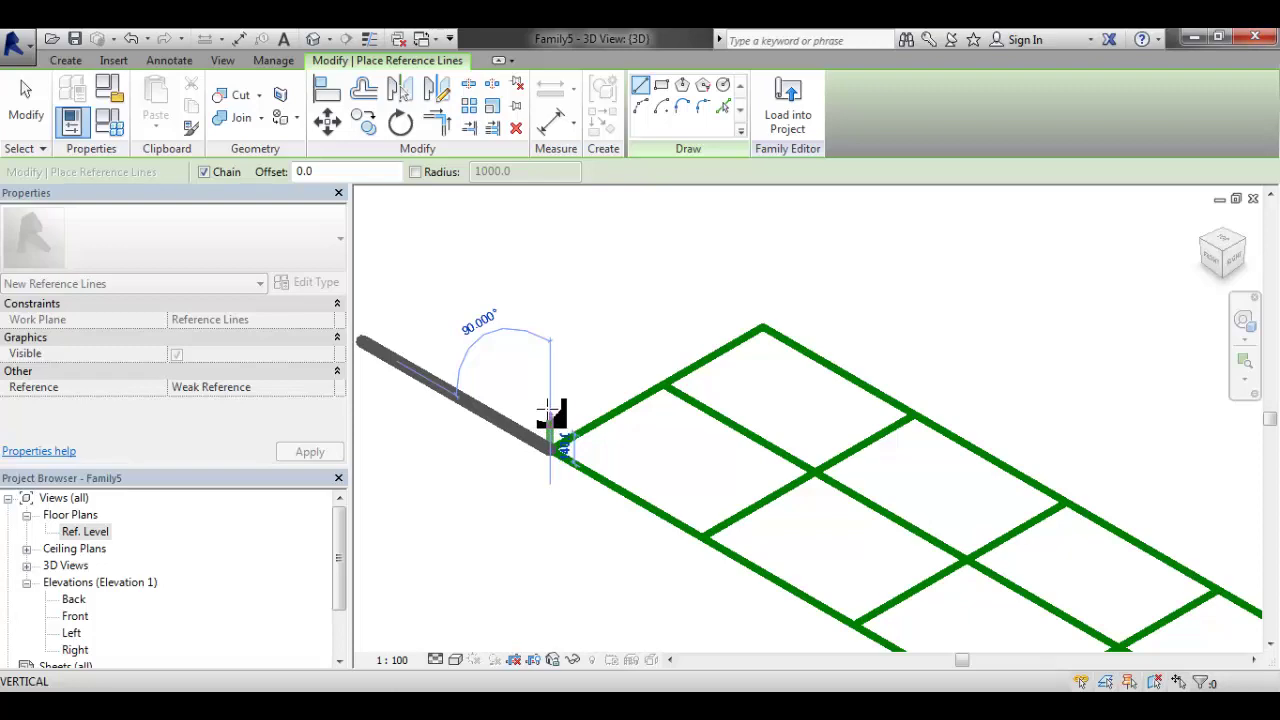
click(549, 260)
key(Escape)
key(Escape)
shift+middle_drag(549, 309, 526, 297)
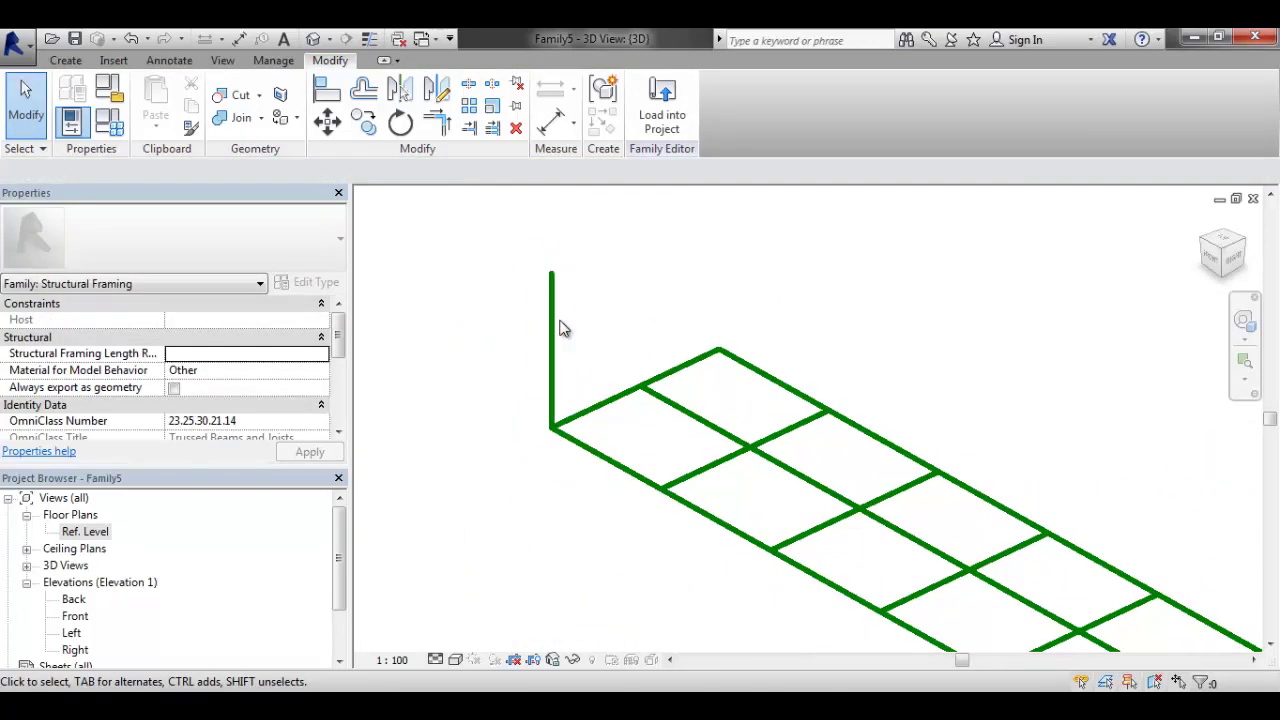
Copy the vertical reference line with Multiple enabled to the next three bay corners along the grid's front edge
click(551, 330)
key(c)
key(o)
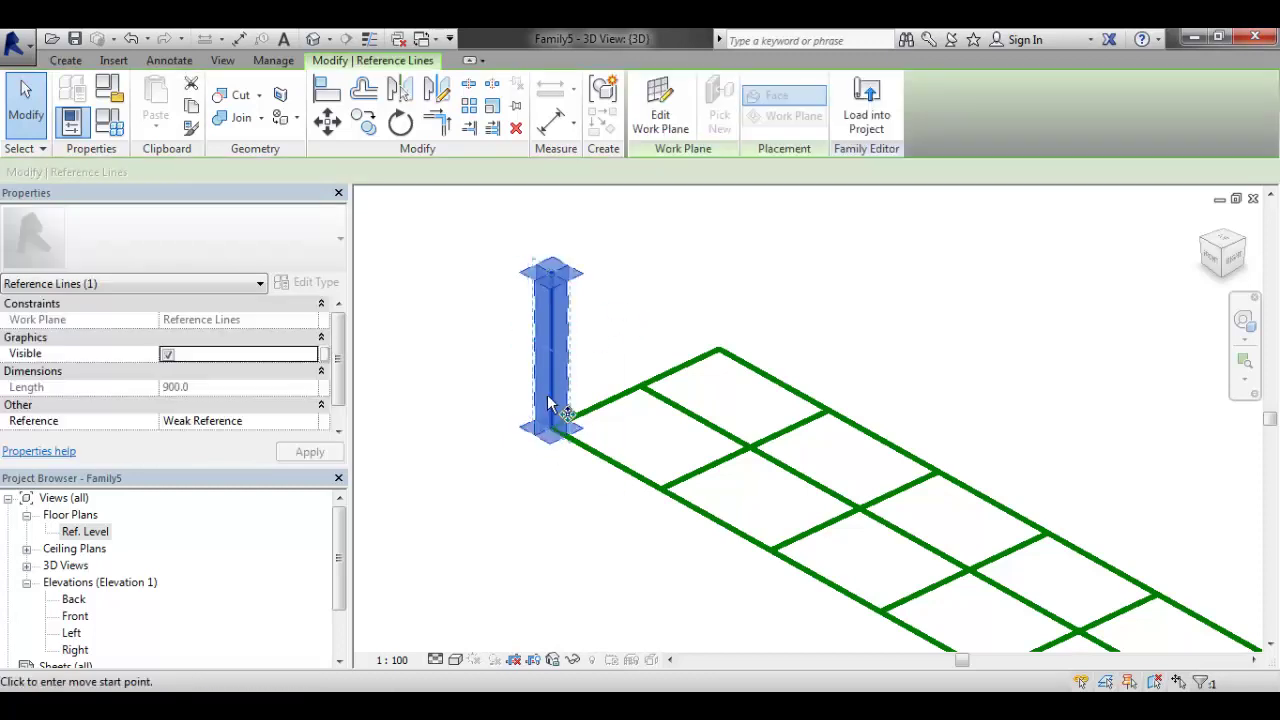
click(573, 430)
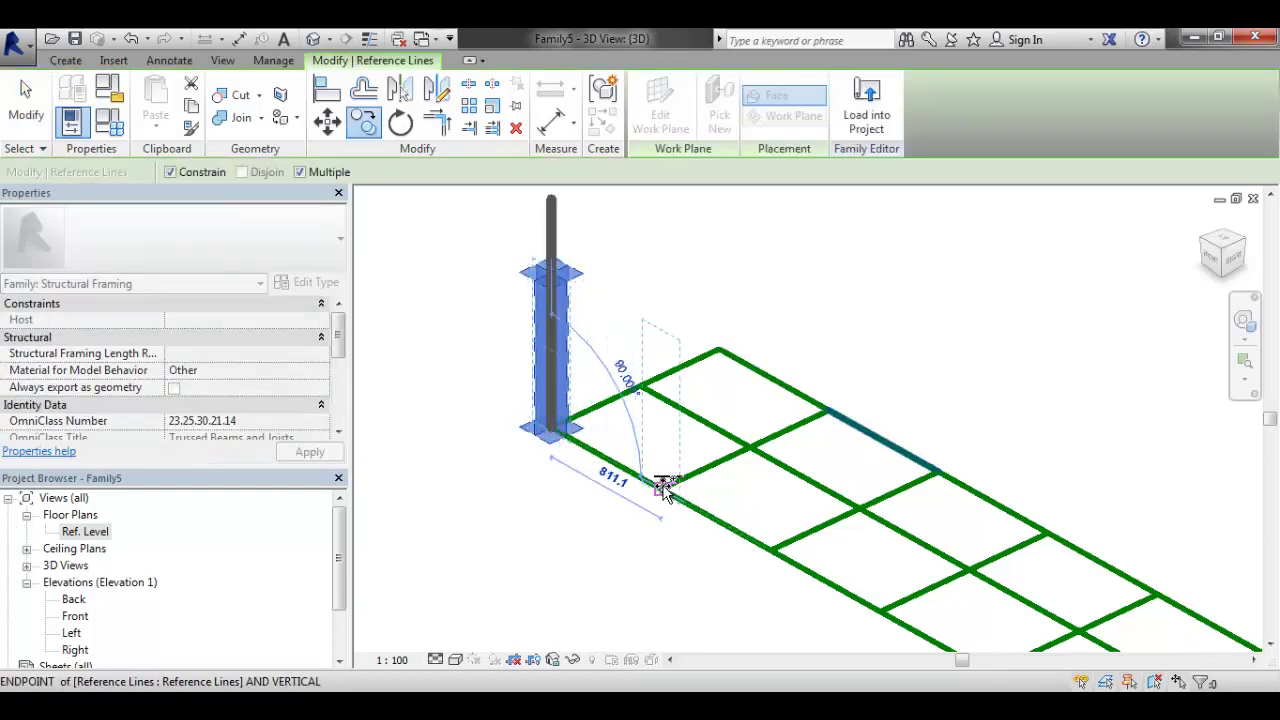
click(663, 486)
middle_drag(778, 553, 697, 458)
click(697, 458)
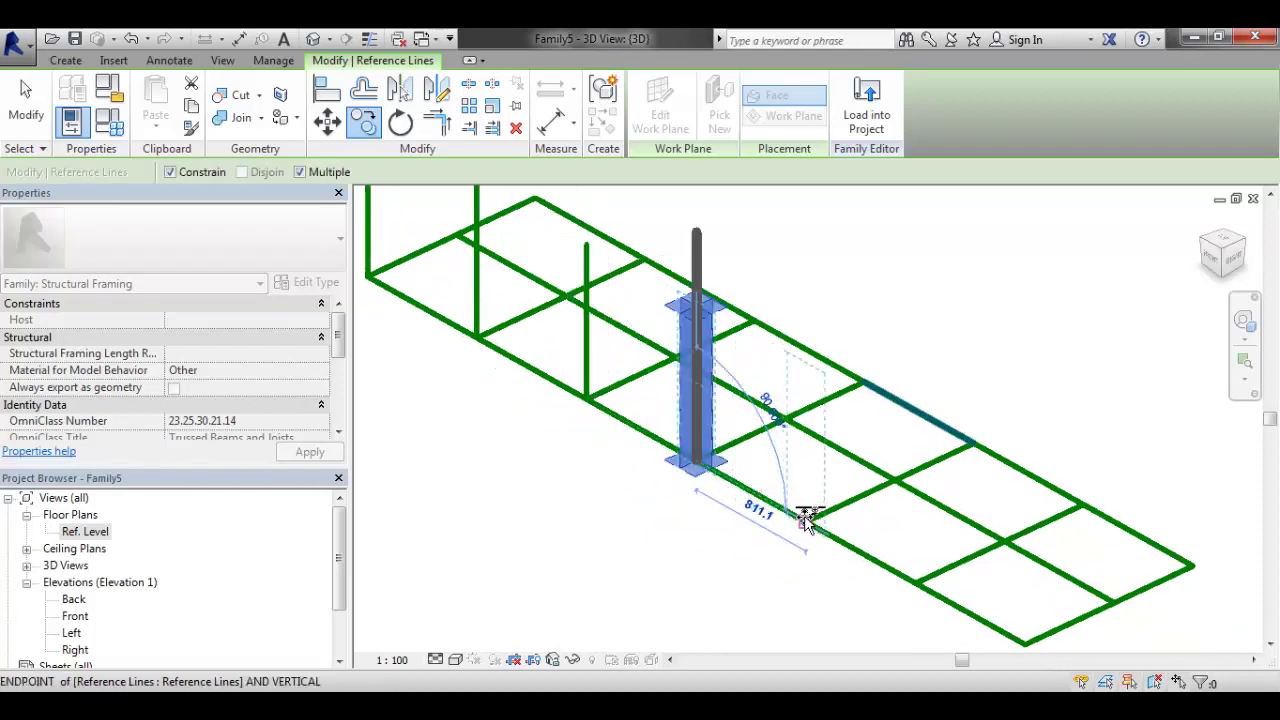
Place copies of the vertical reference line at the remaining three bay corners up to the front edge's far end
click(806, 520)
middle_drag(919, 570, 848, 512)
click(847, 515)
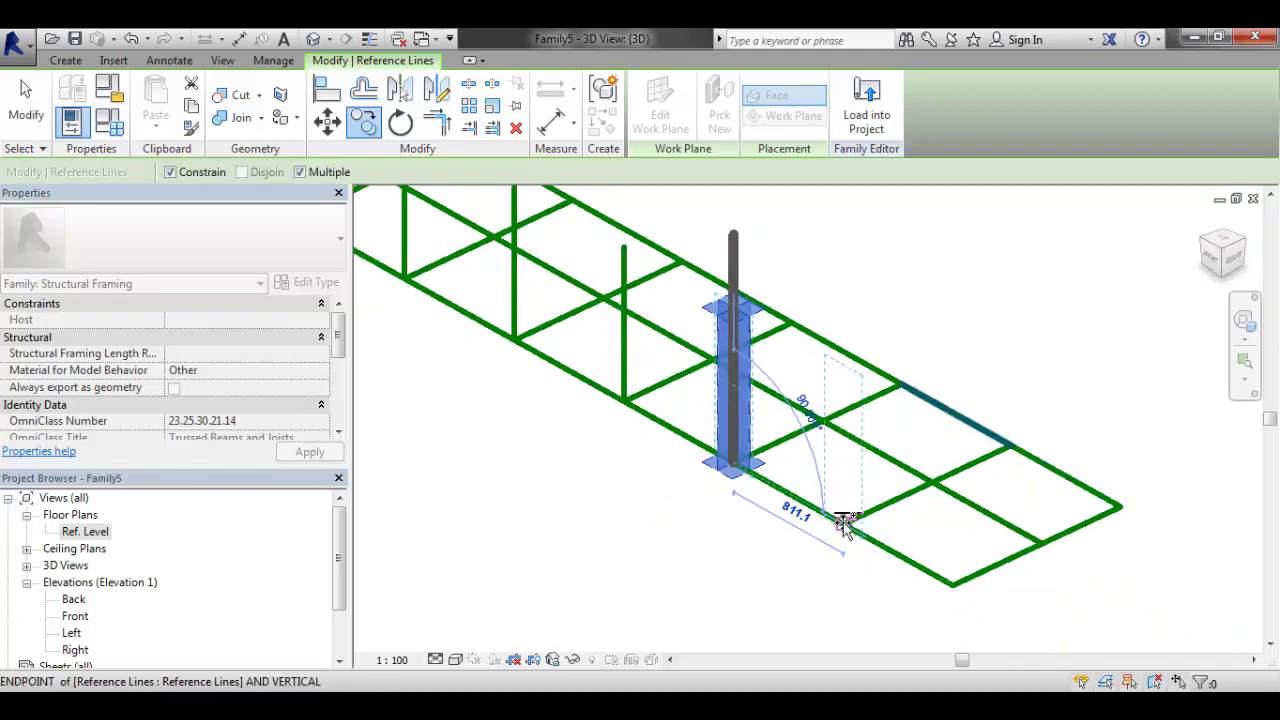
click(845, 524)
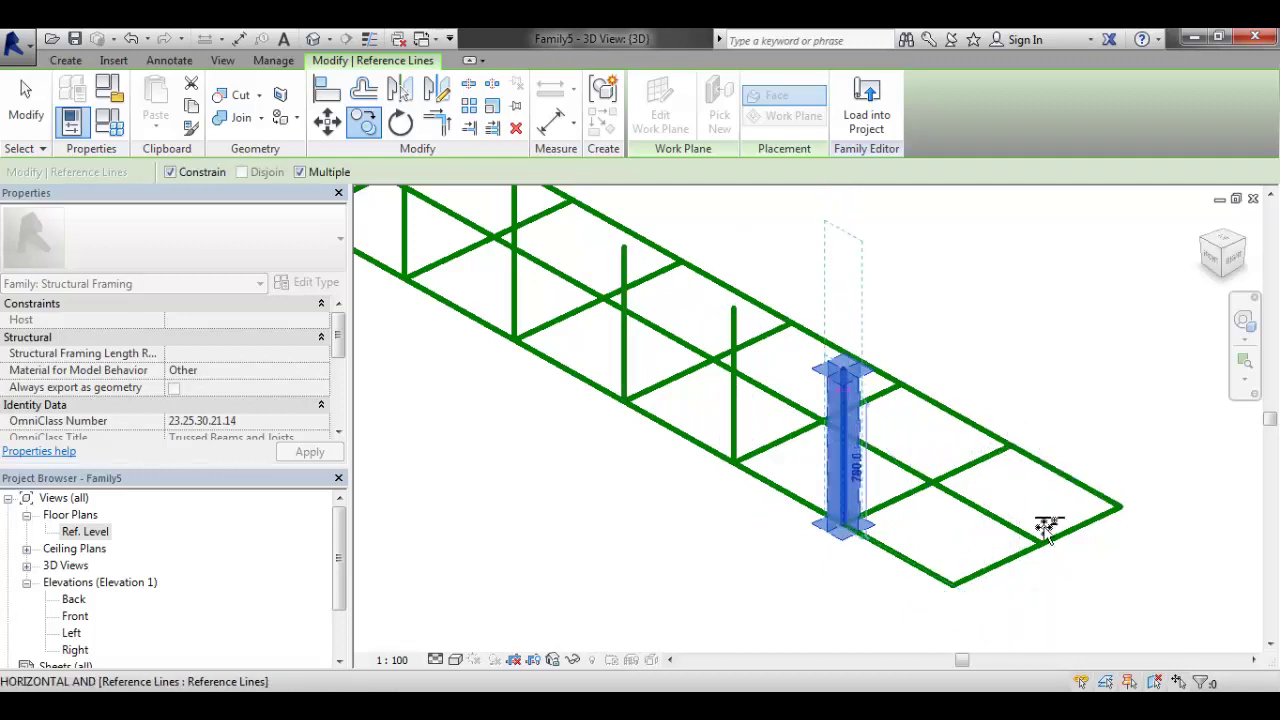
click(955, 587)
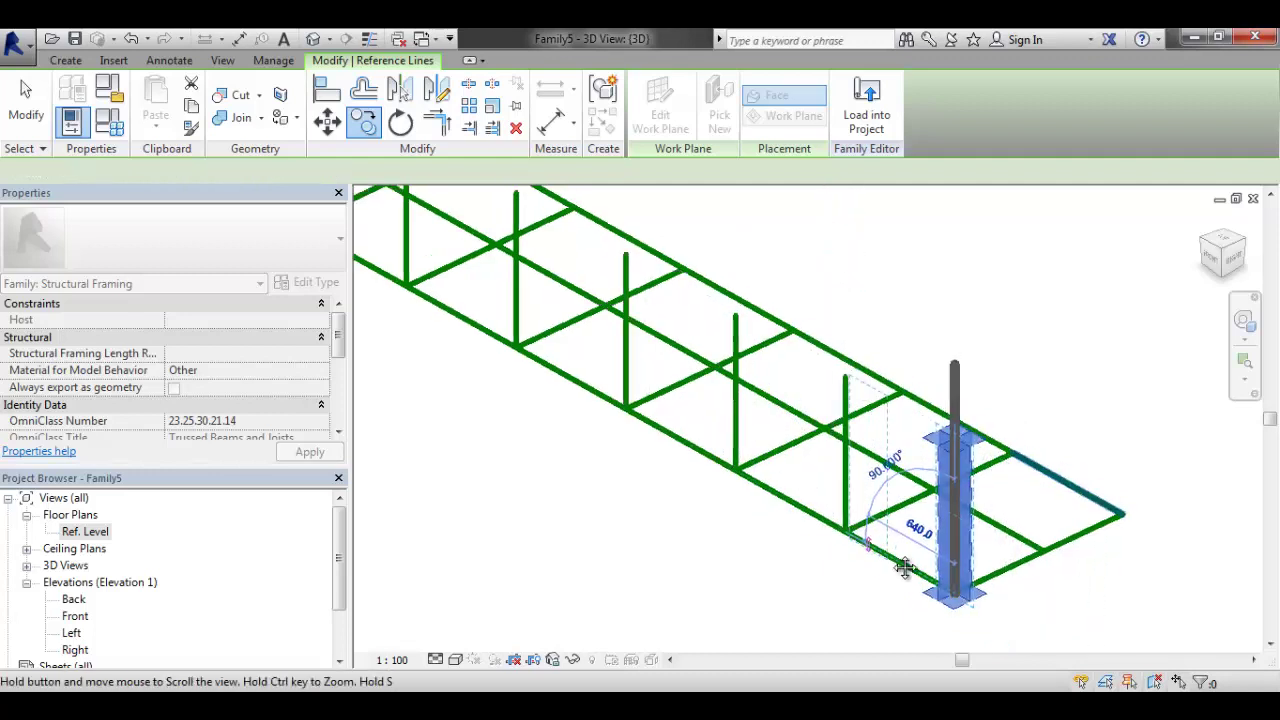
middle_drag(904, 567, 643, 363)
scroll(500, 391, down, 2)
key(Escape)
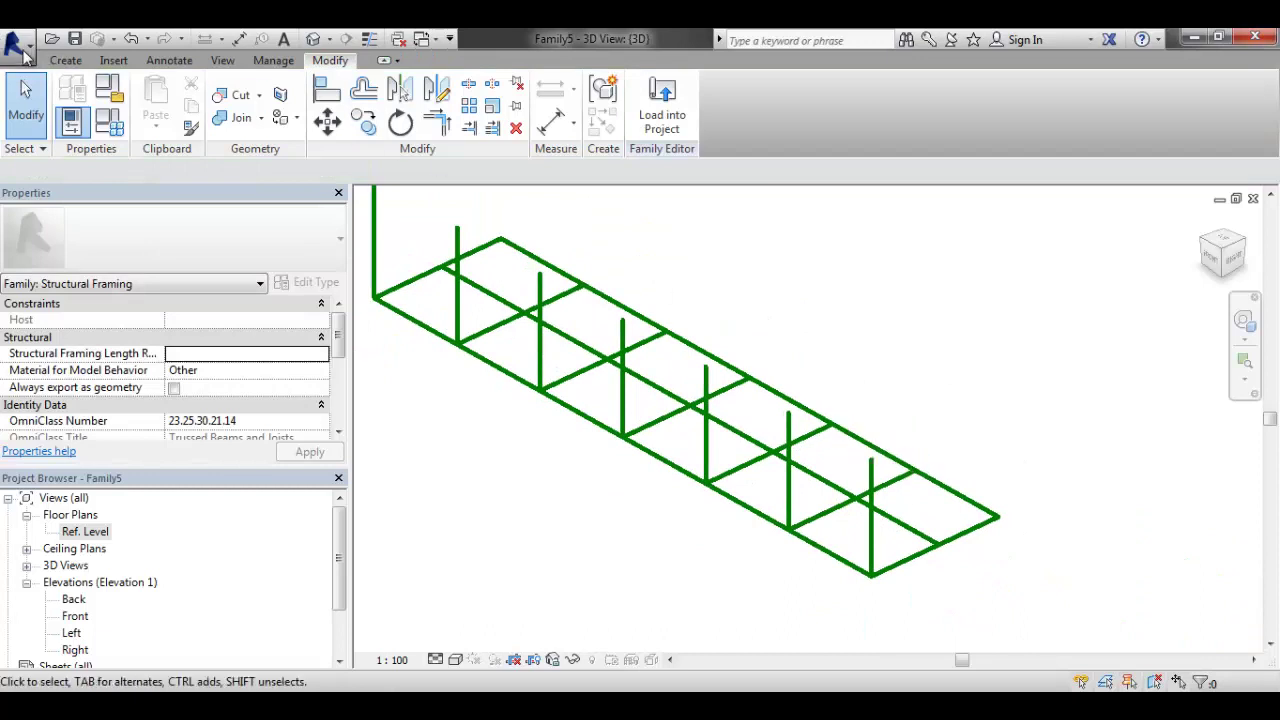
click(66, 60)
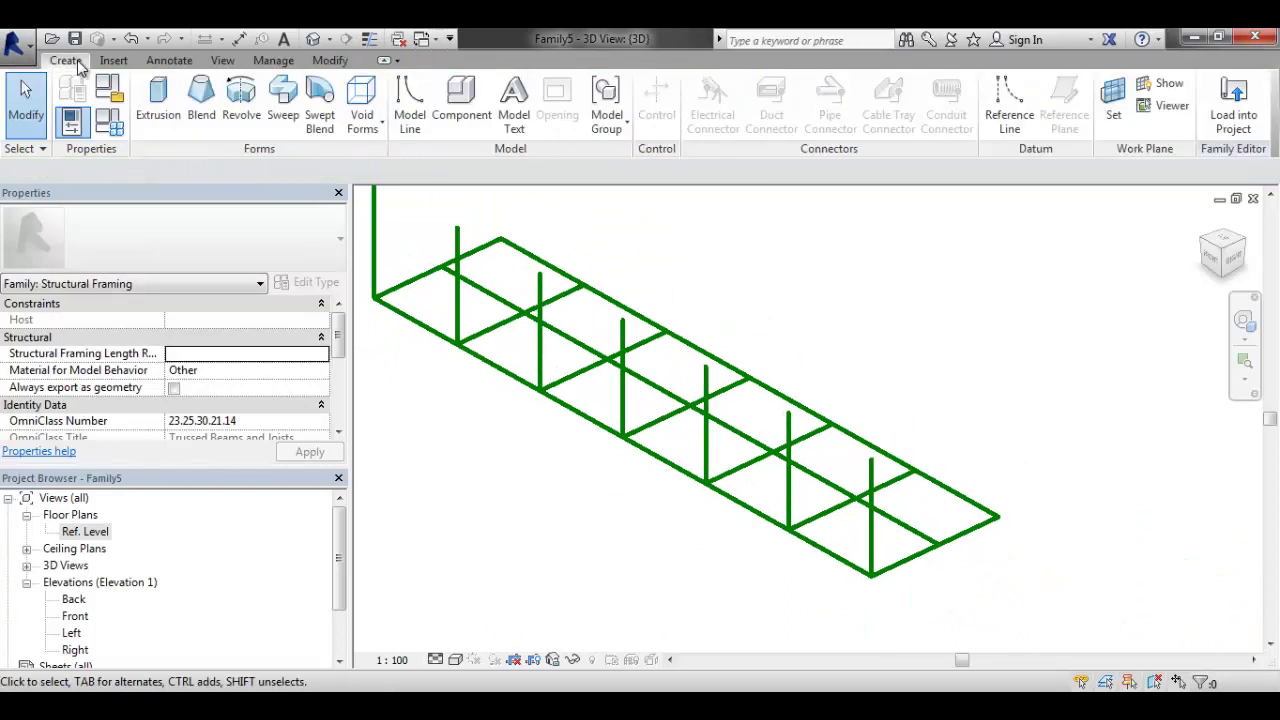
Set the work plane by picking the plane of the end bay's back edge reference line
click(1010, 100)
key(Escape)
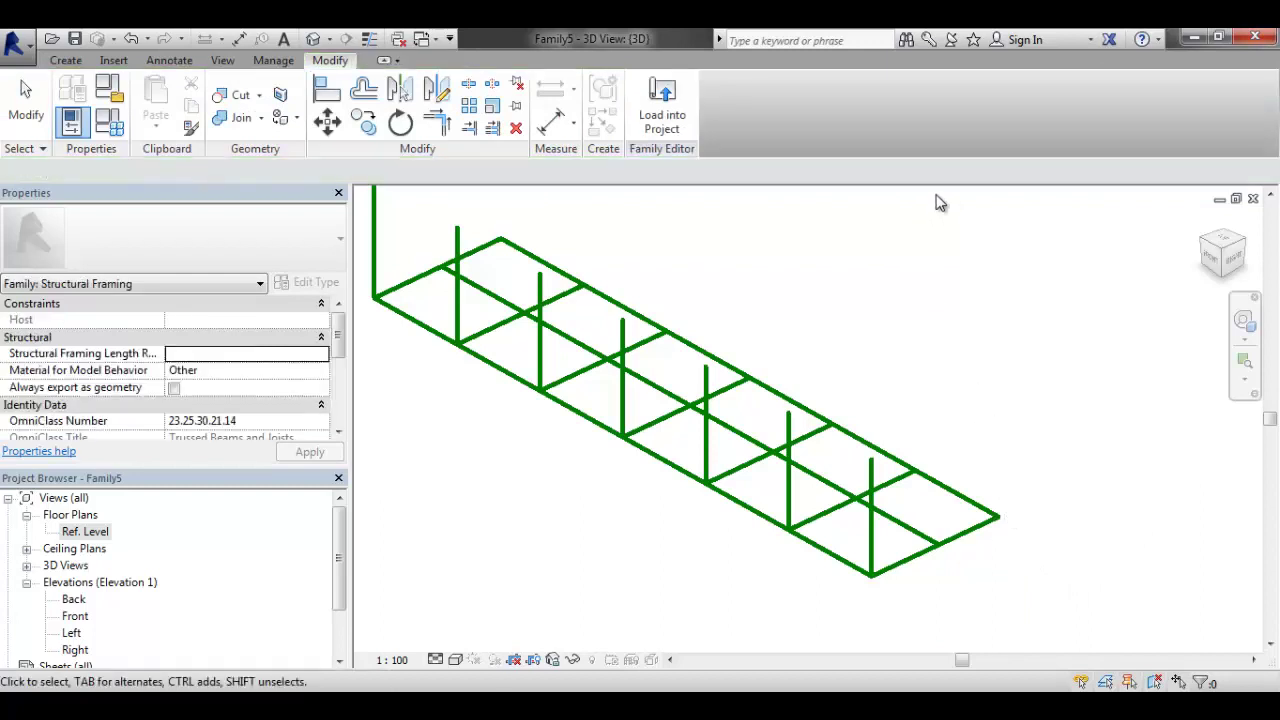
click(68, 60)
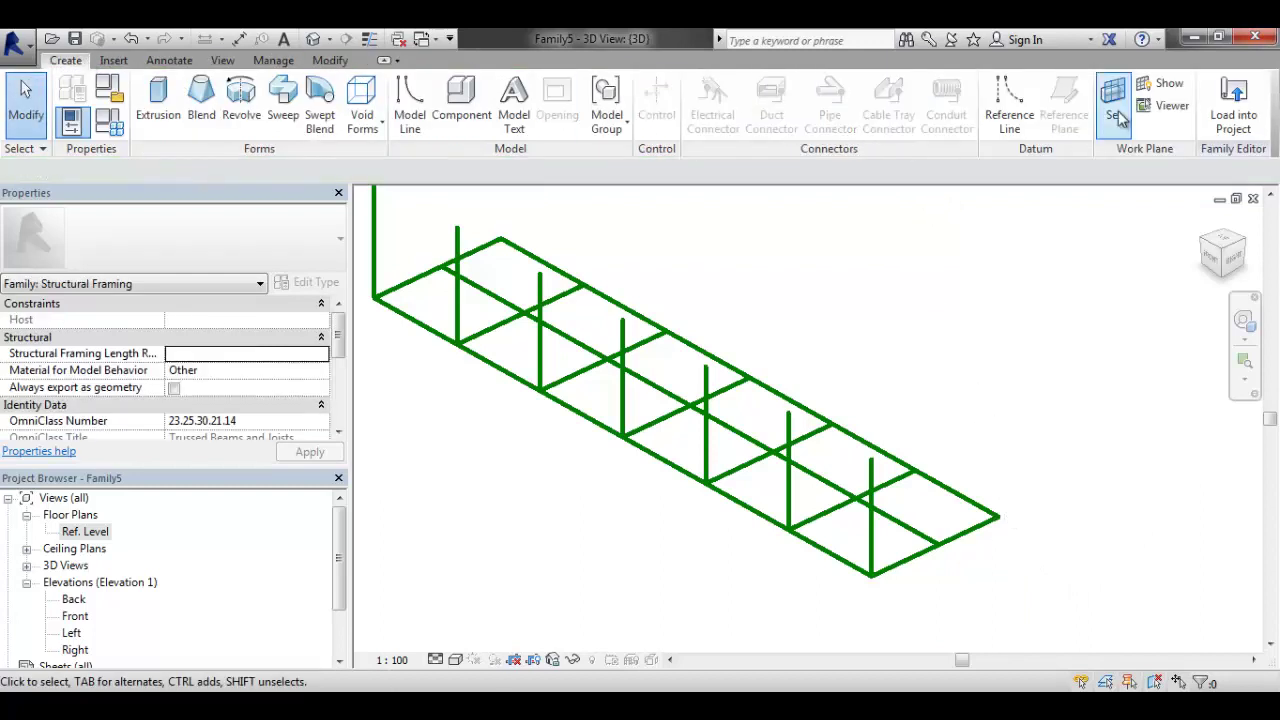
click(1120, 117)
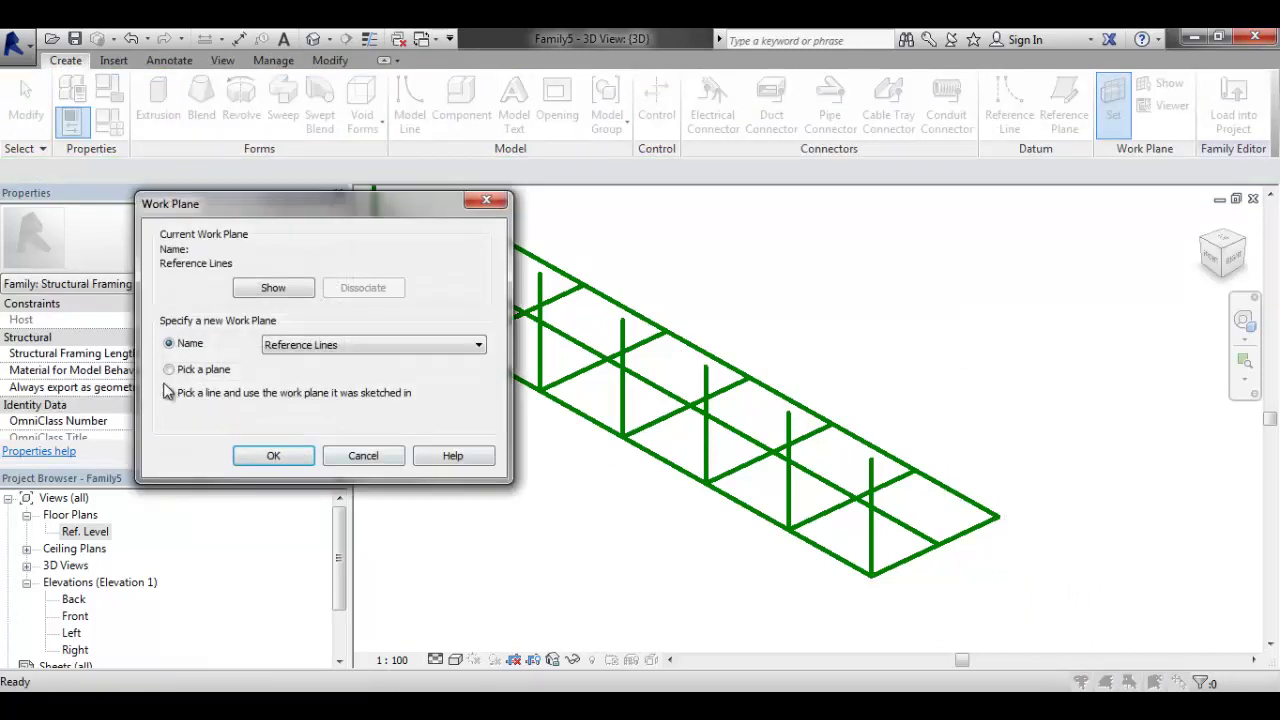
click(268, 456)
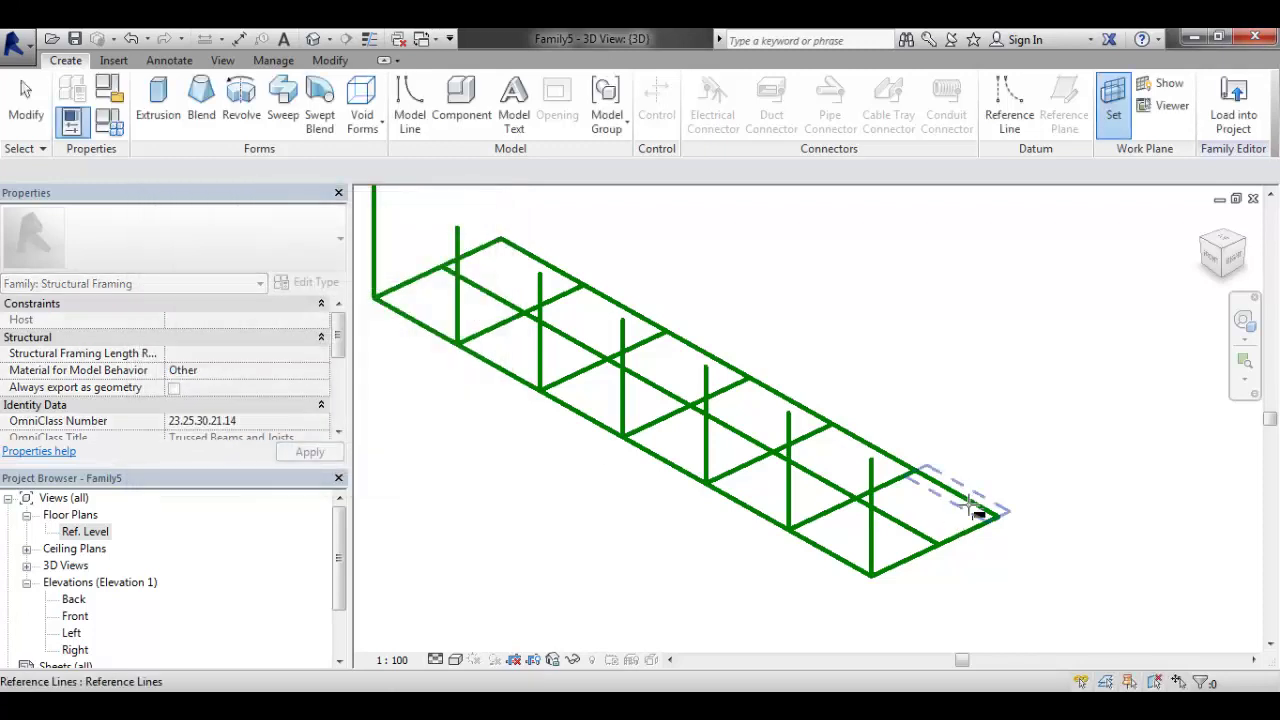
click(975, 510)
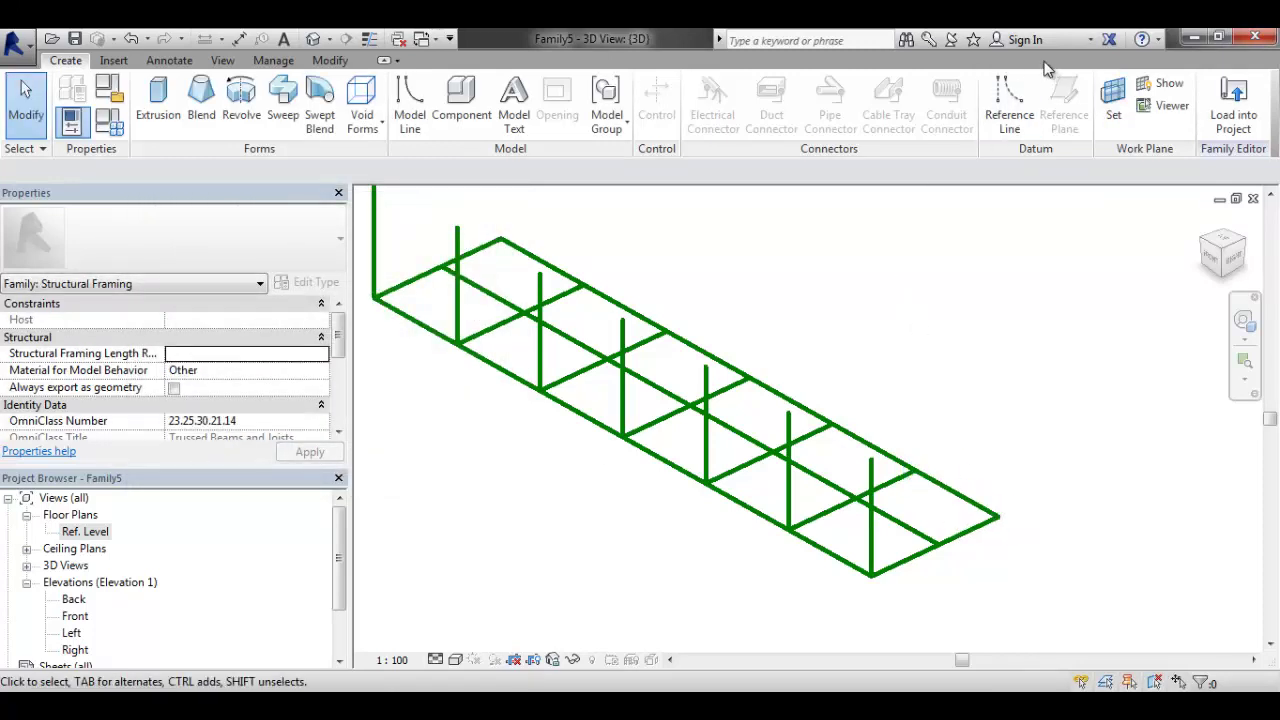
Draw a vertical reference line about 900 mm tall upward from the back outer corner of the end bay
click(997, 118)
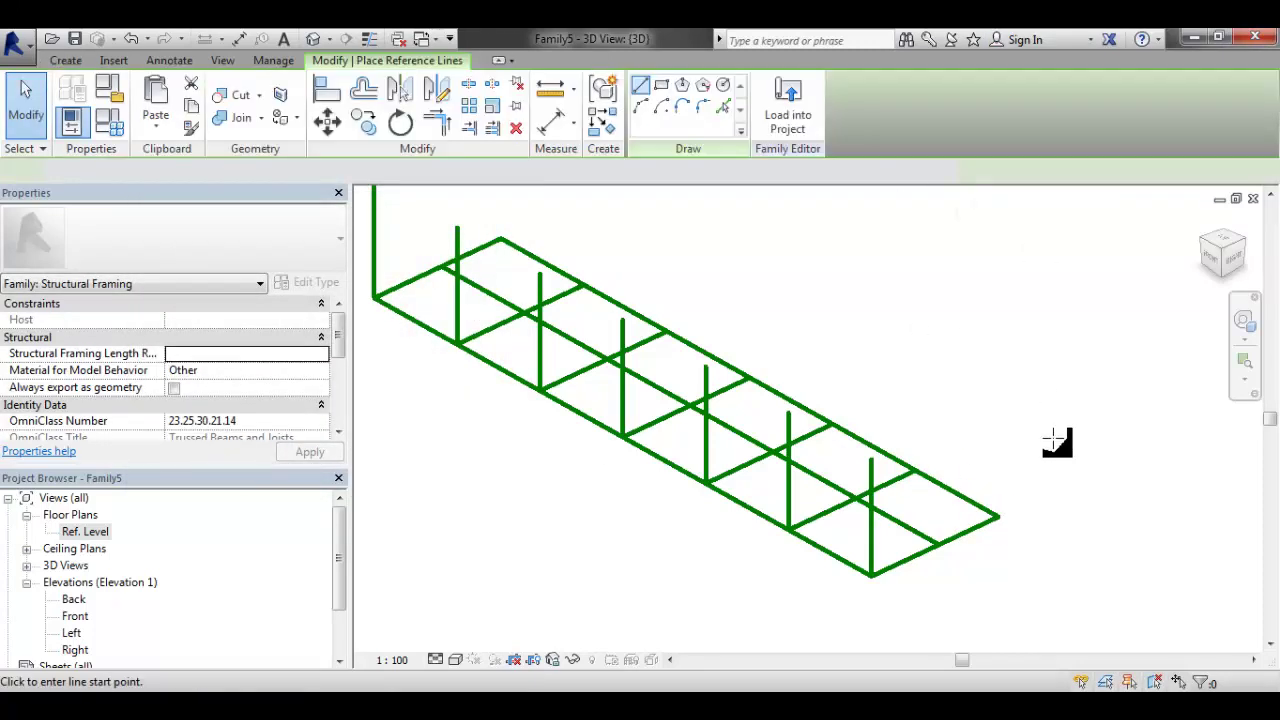
click(999, 517)
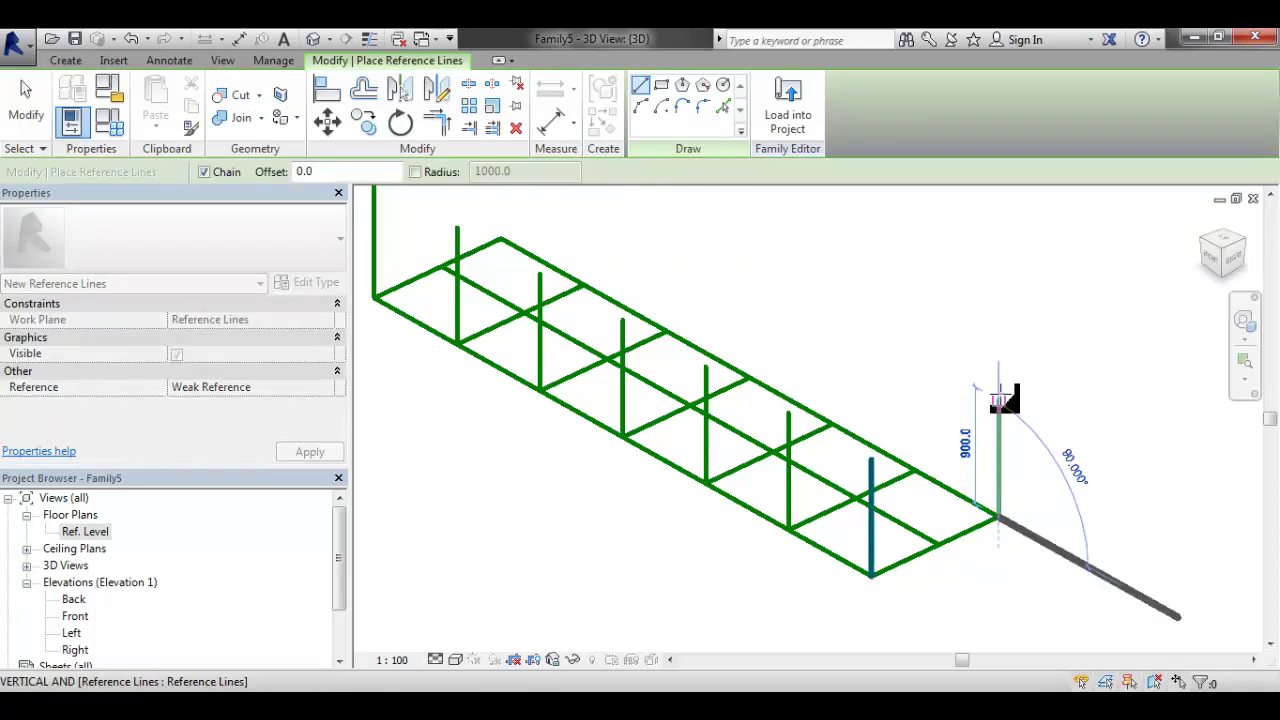
click(1000, 403)
key(Escape)
key(Escape)
Copy the vertical reference line with Multiple enabled to the remaining bay corners along the grid's back edge
scroll(1006, 409, up, 2)
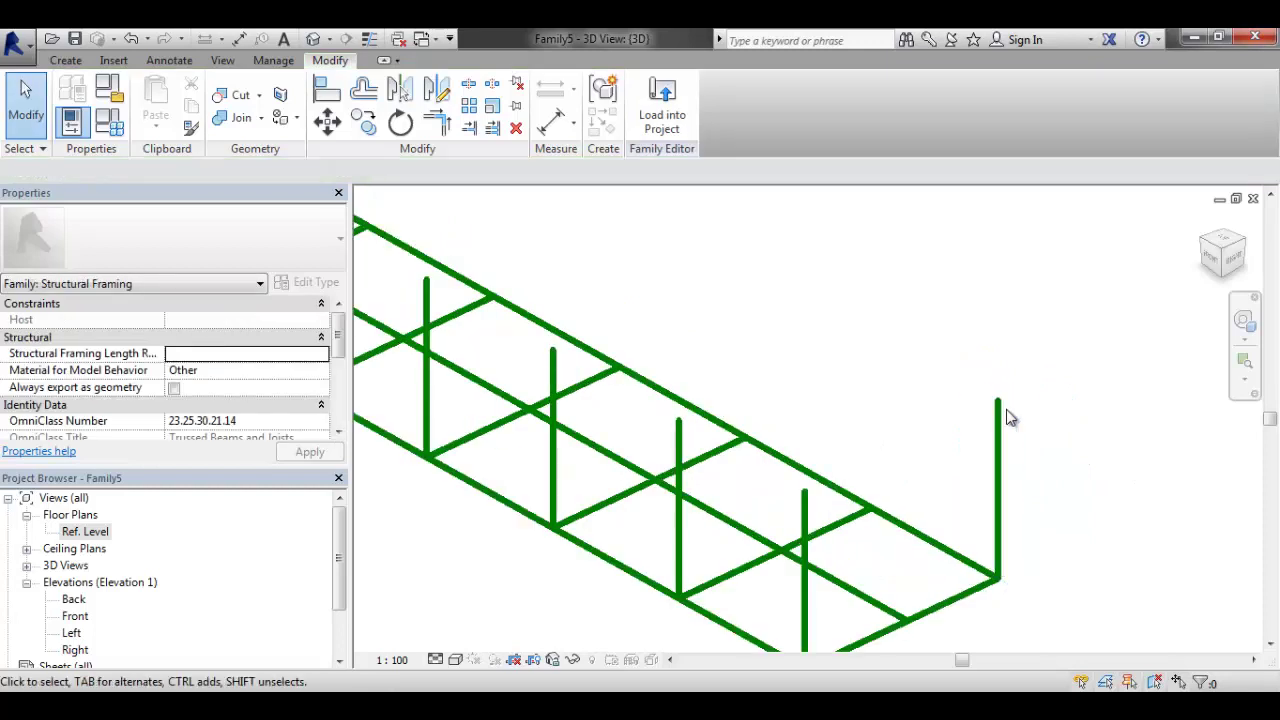
click(1003, 410)
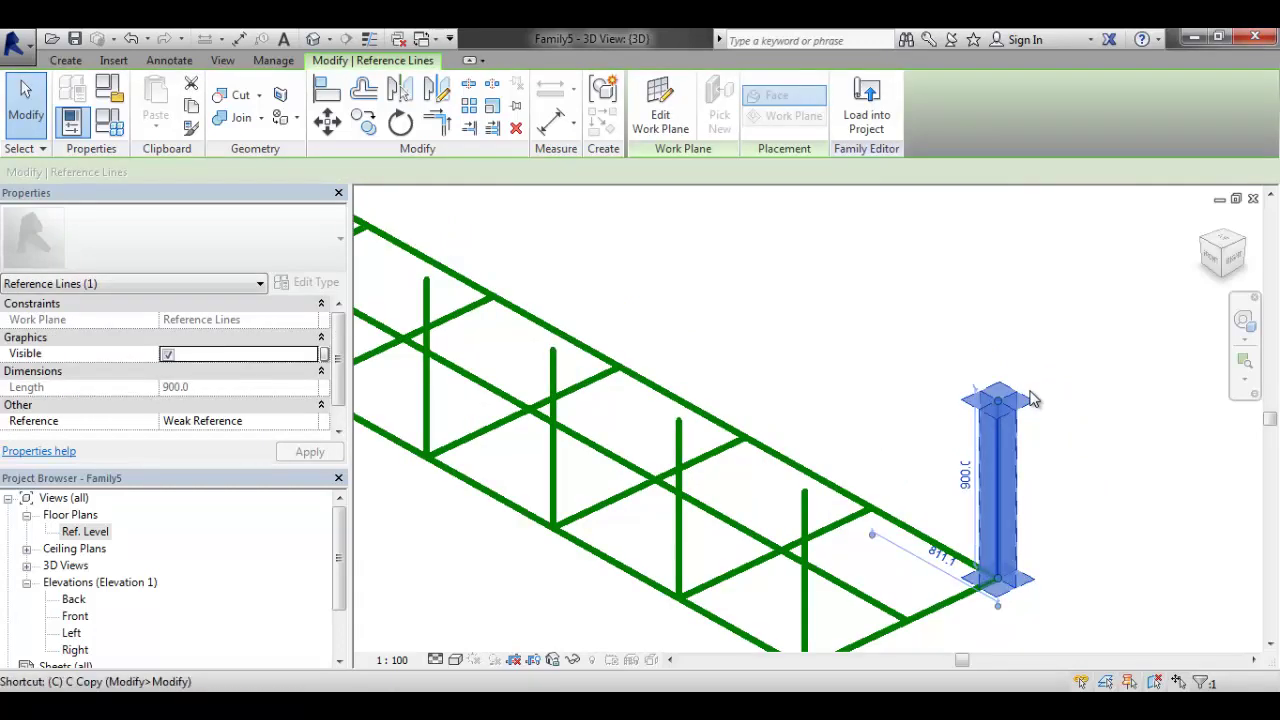
key(c)
click(998, 584)
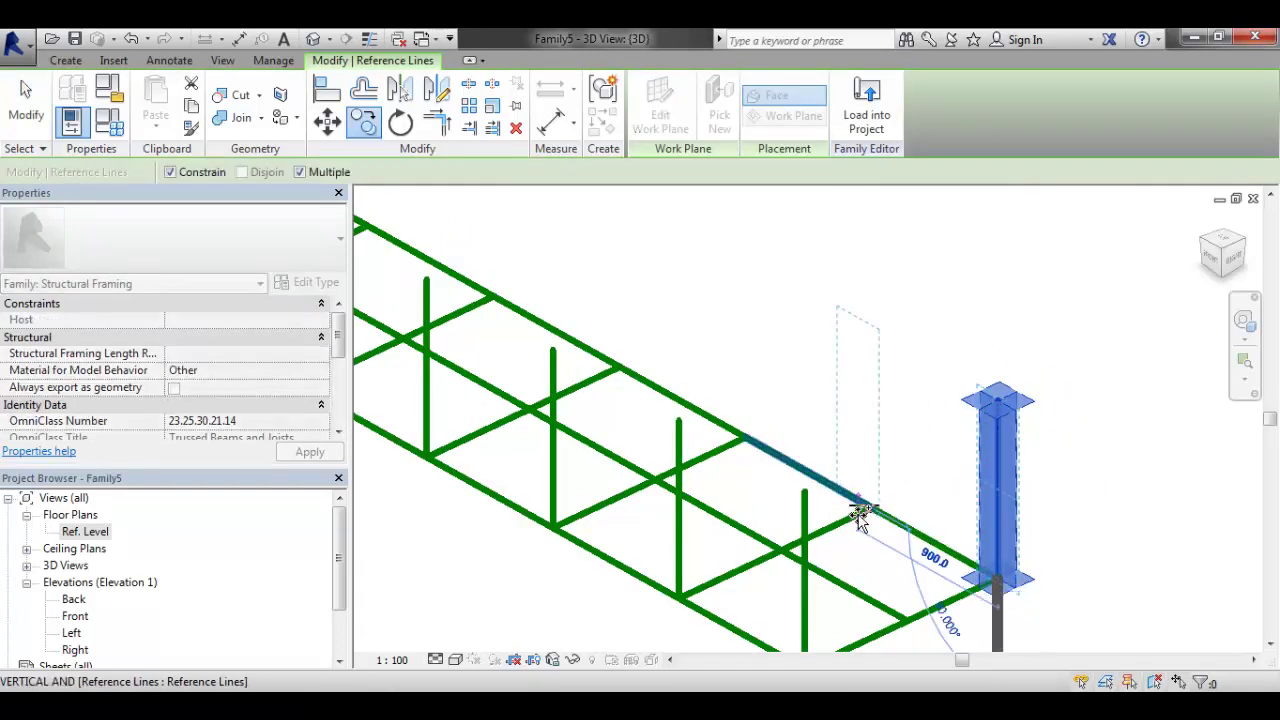
click(868, 512)
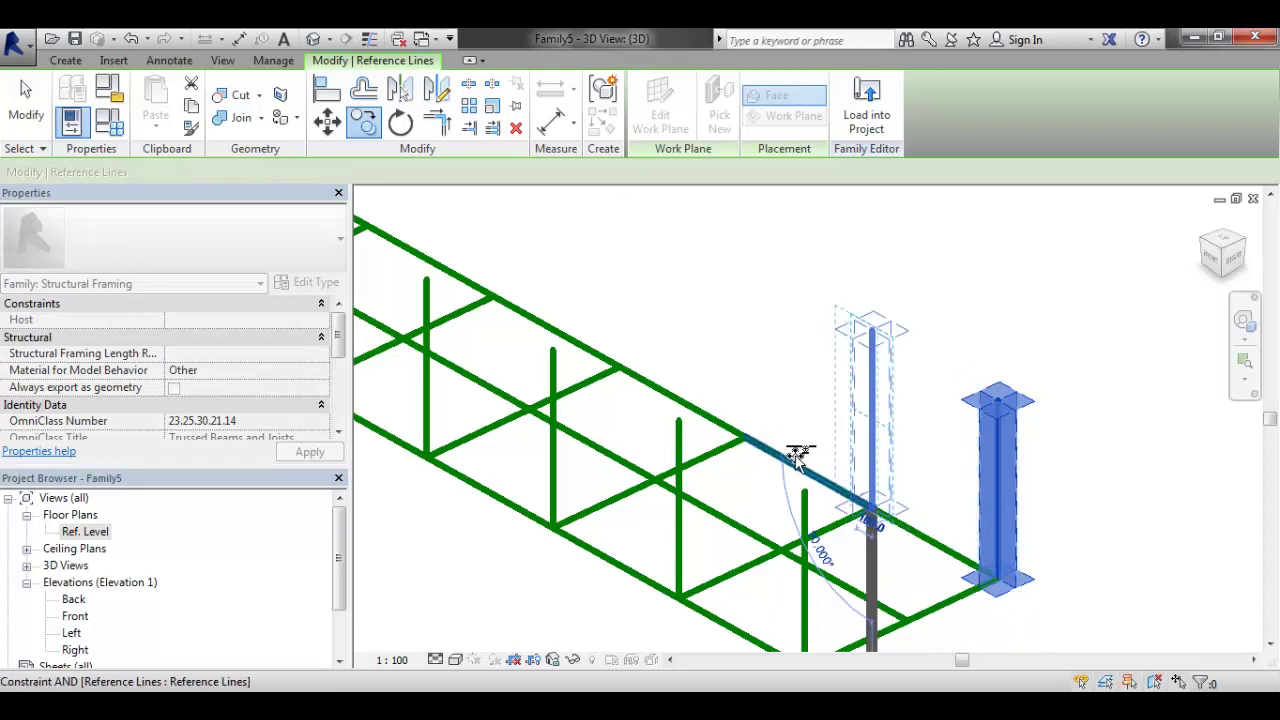
click(688, 398)
middle_drag(623, 363, 697, 391)
click(697, 396)
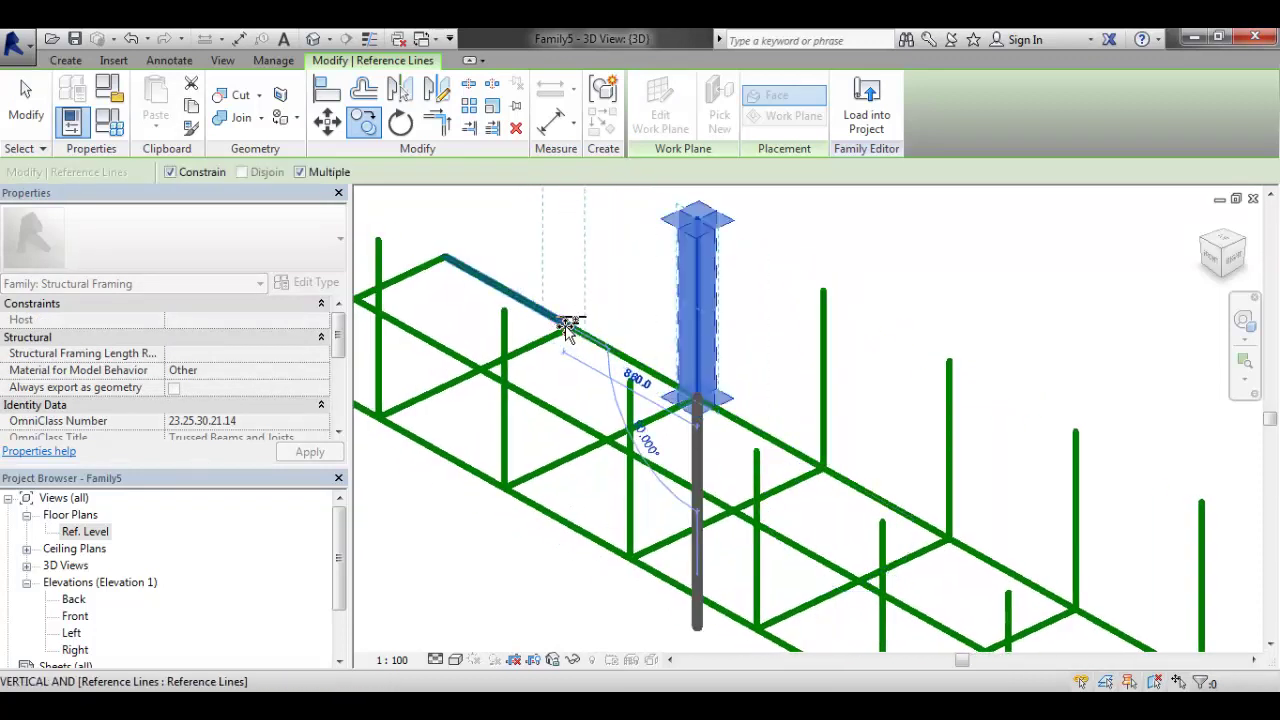
key(Escape)
middle_drag(801, 433, 888, 444)
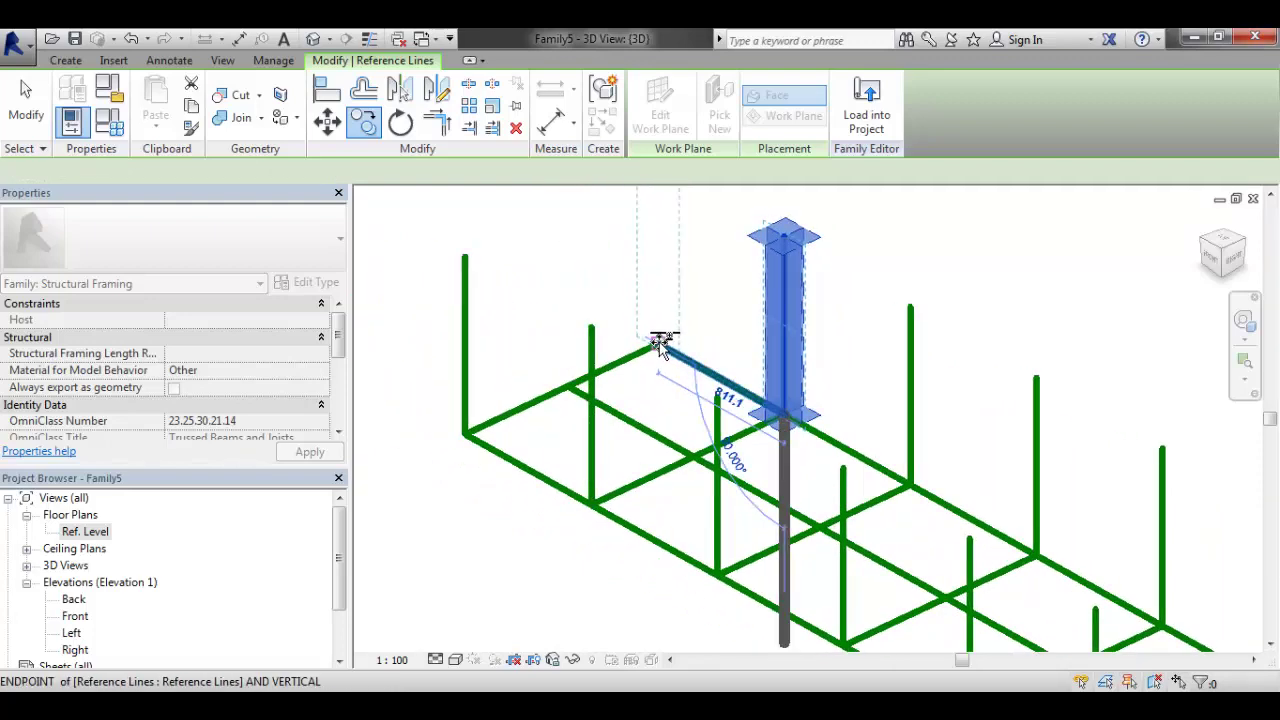
scroll(659, 342, down, 4)
key(Escape)
Set the family's Length parameter to 6000 and apply it to the truss grid
shift+middle_drag(1020, 334, 747, 299)
click(106, 120)
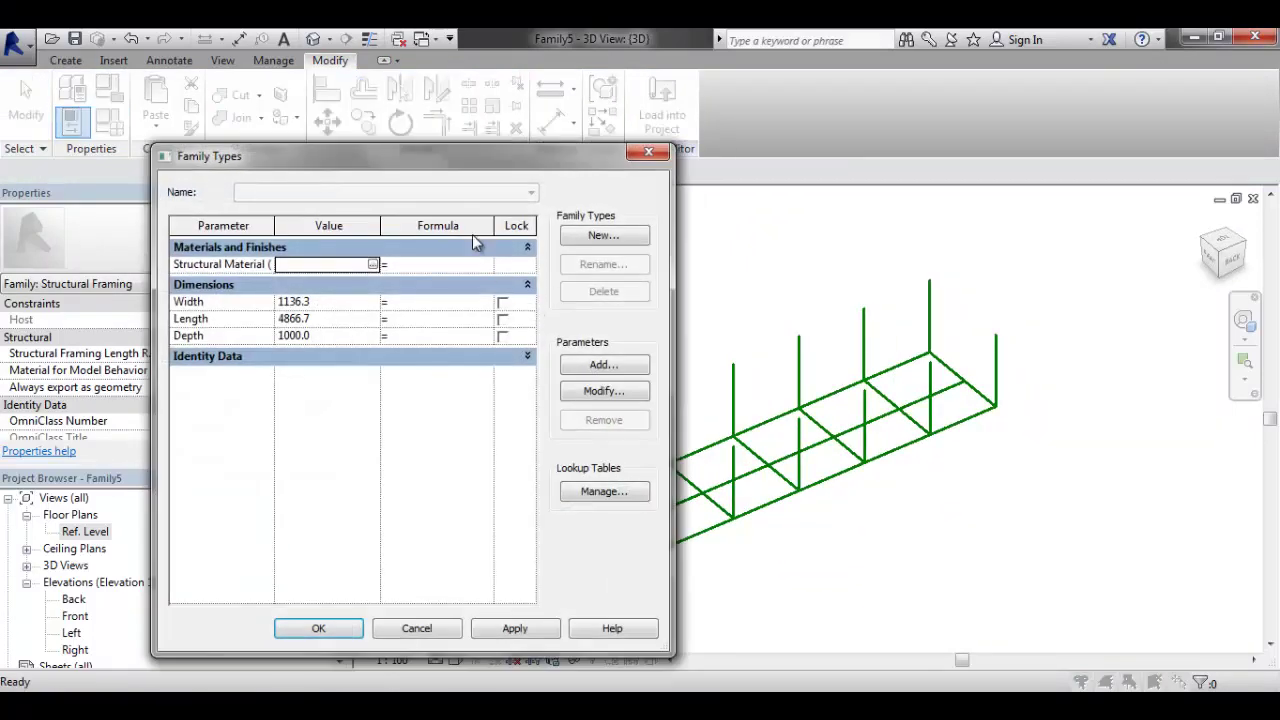
drag(494, 148, 318, 112)
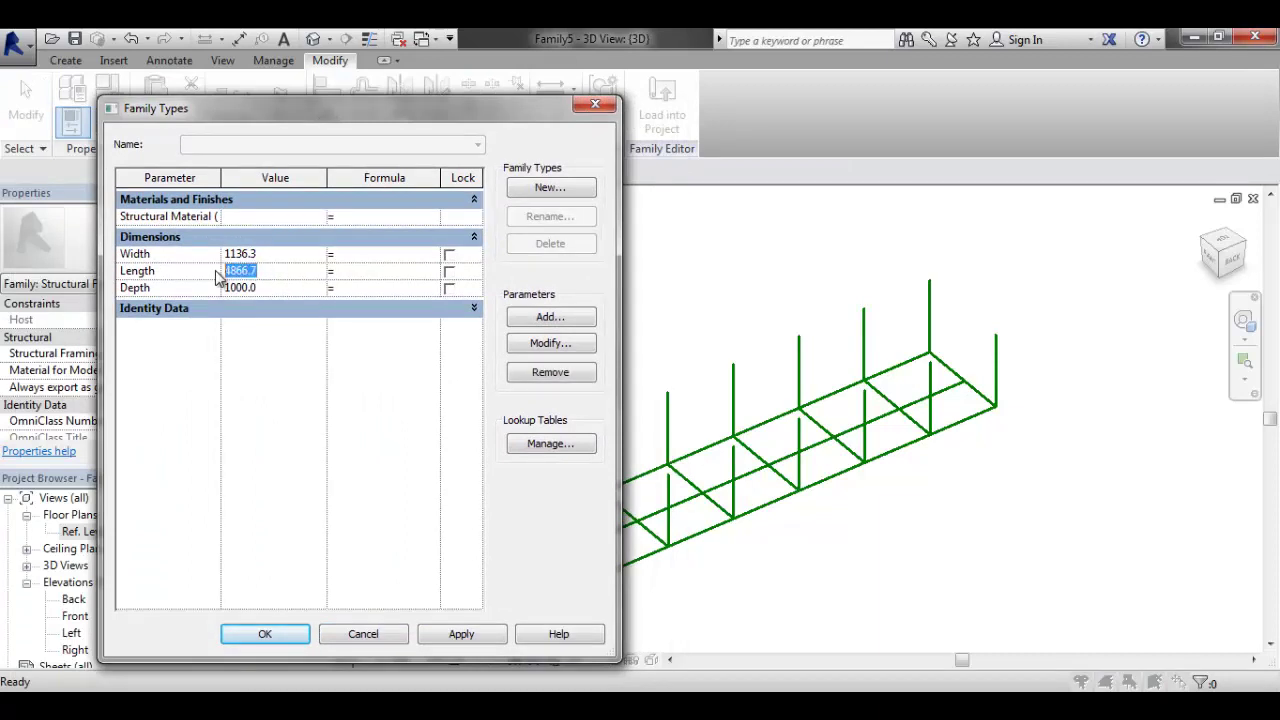
text(6000)
click(461, 633)
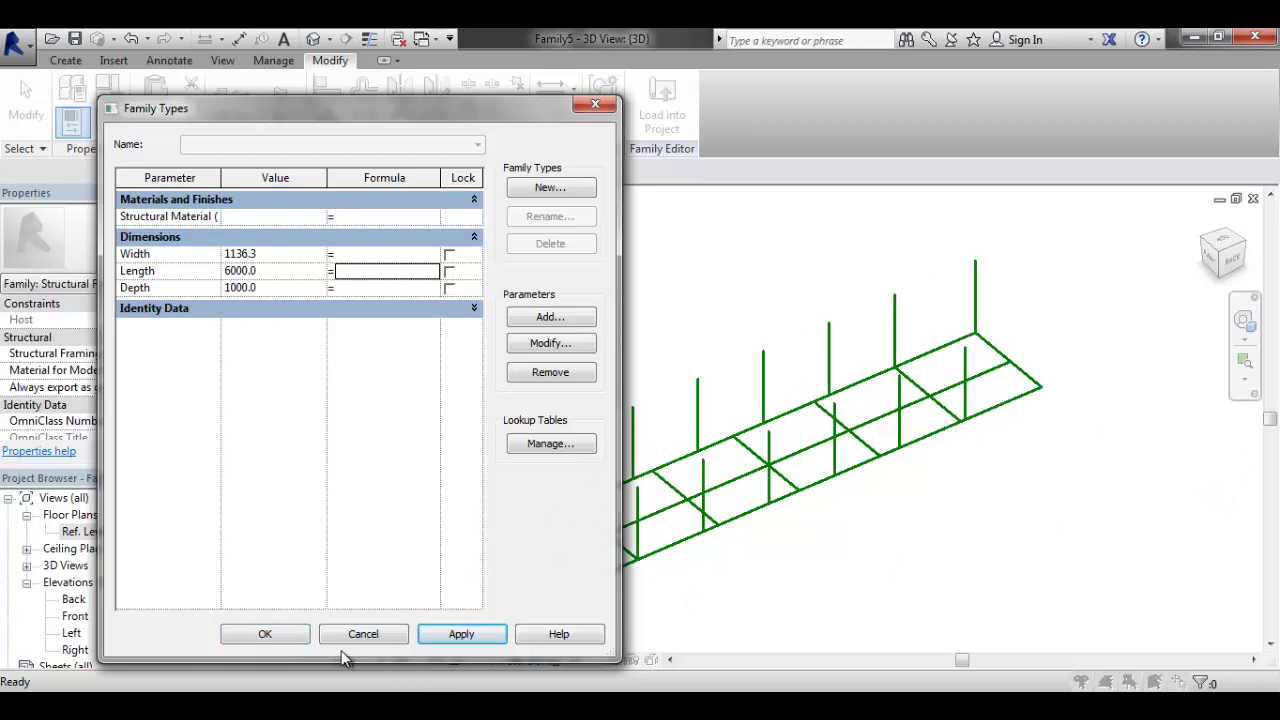
click(296, 634)
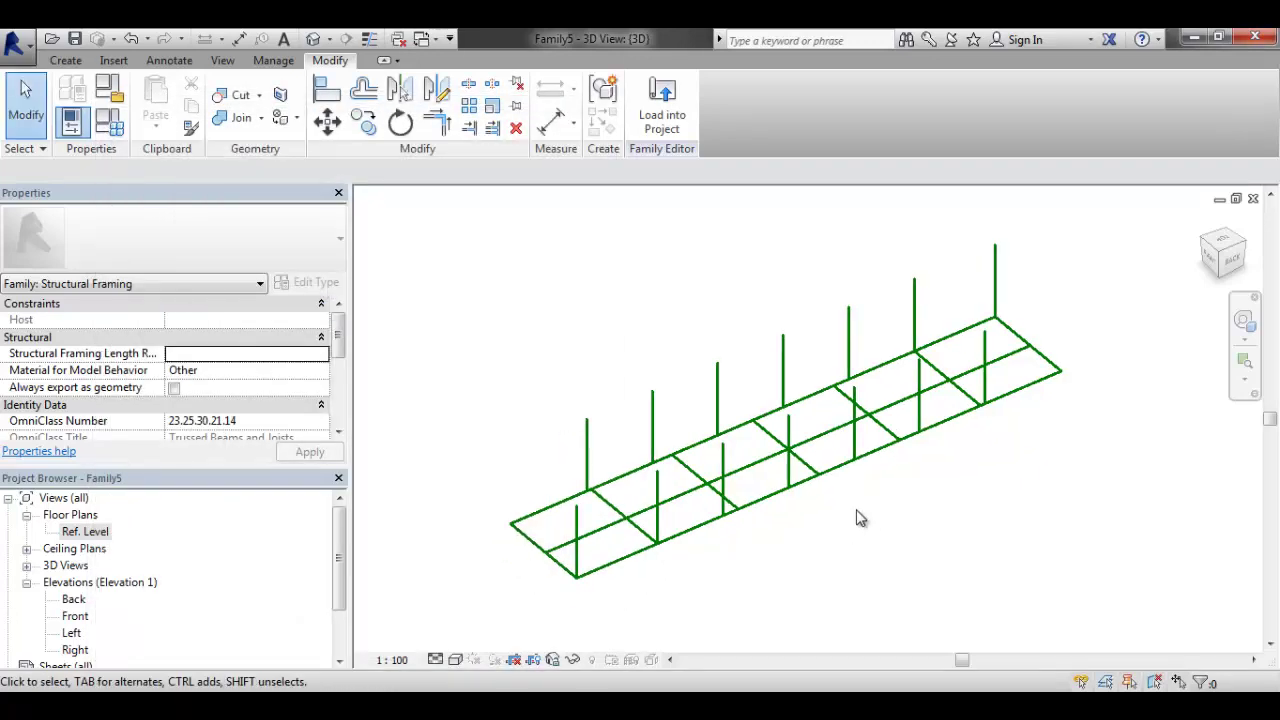
Move the lower ends of two middle vertical reference lines on the grid's near edge to their adjacent bay corners
scroll(706, 543, up, 5)
click(790, 522)
middle_drag(790, 522, 872, 477)
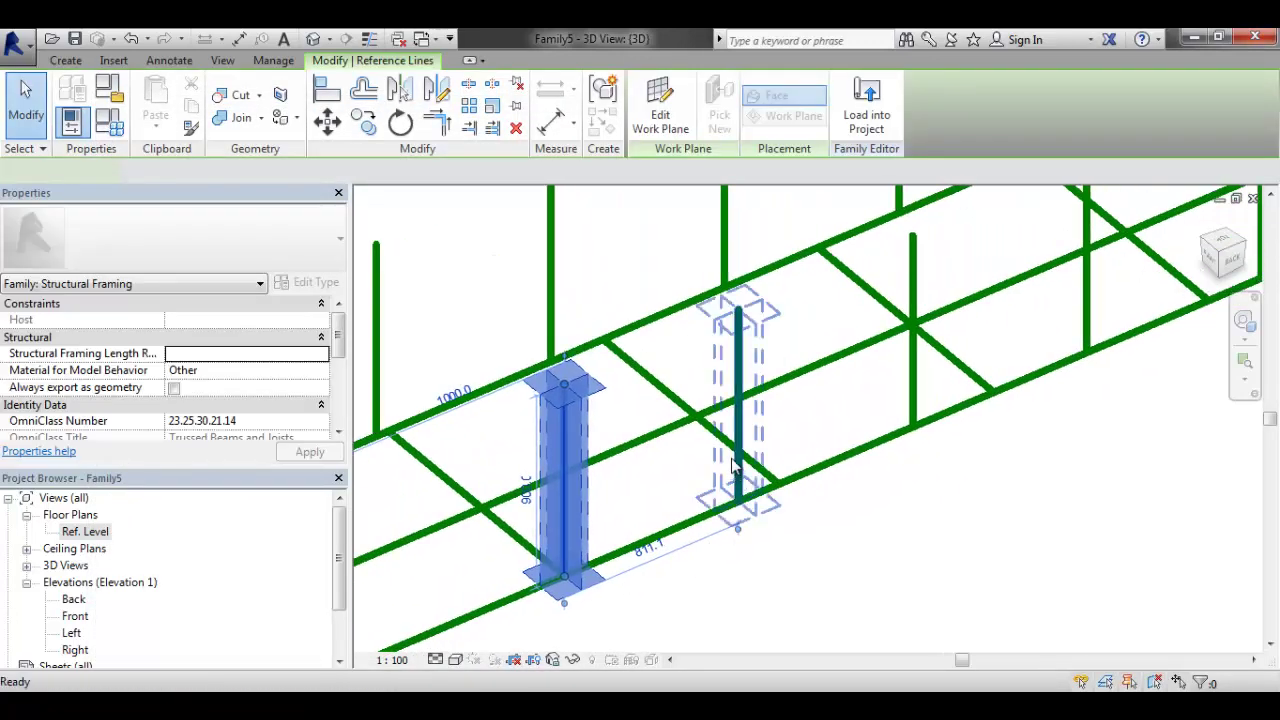
click(737, 500)
drag(737, 500, 778, 487)
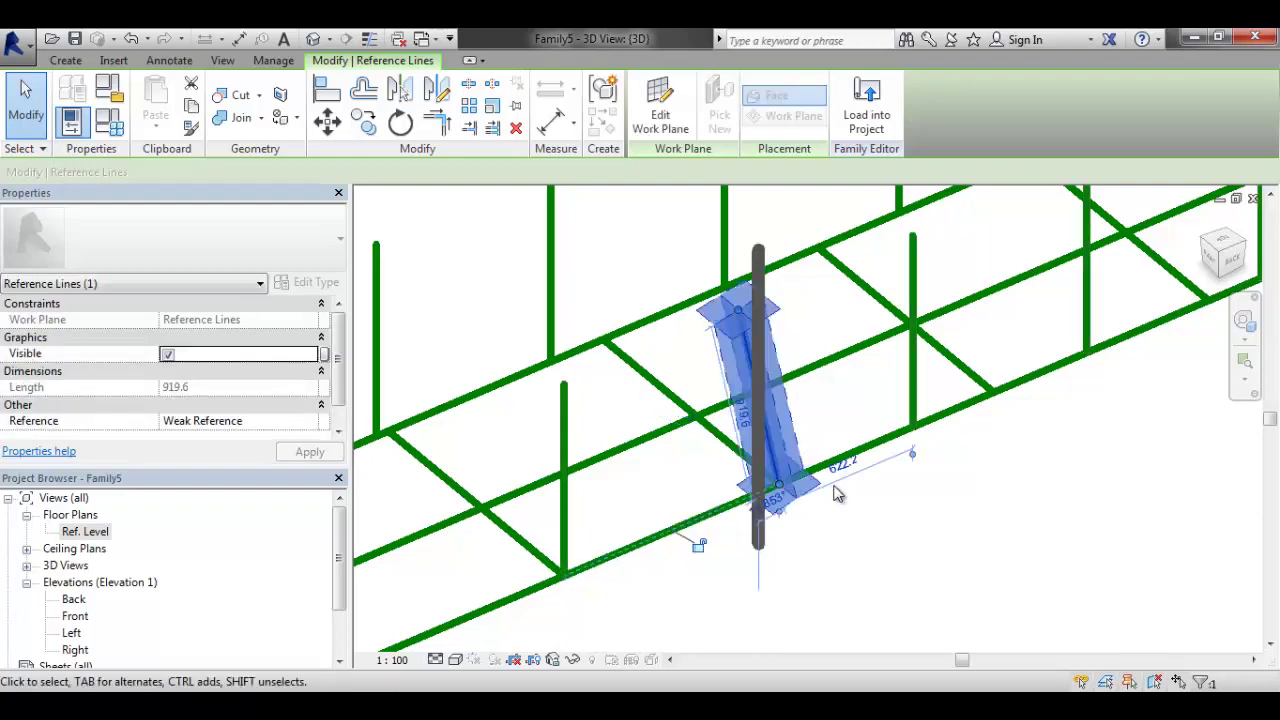
scroll(694, 537, up, 2)
middle_drag(842, 488, 742, 548)
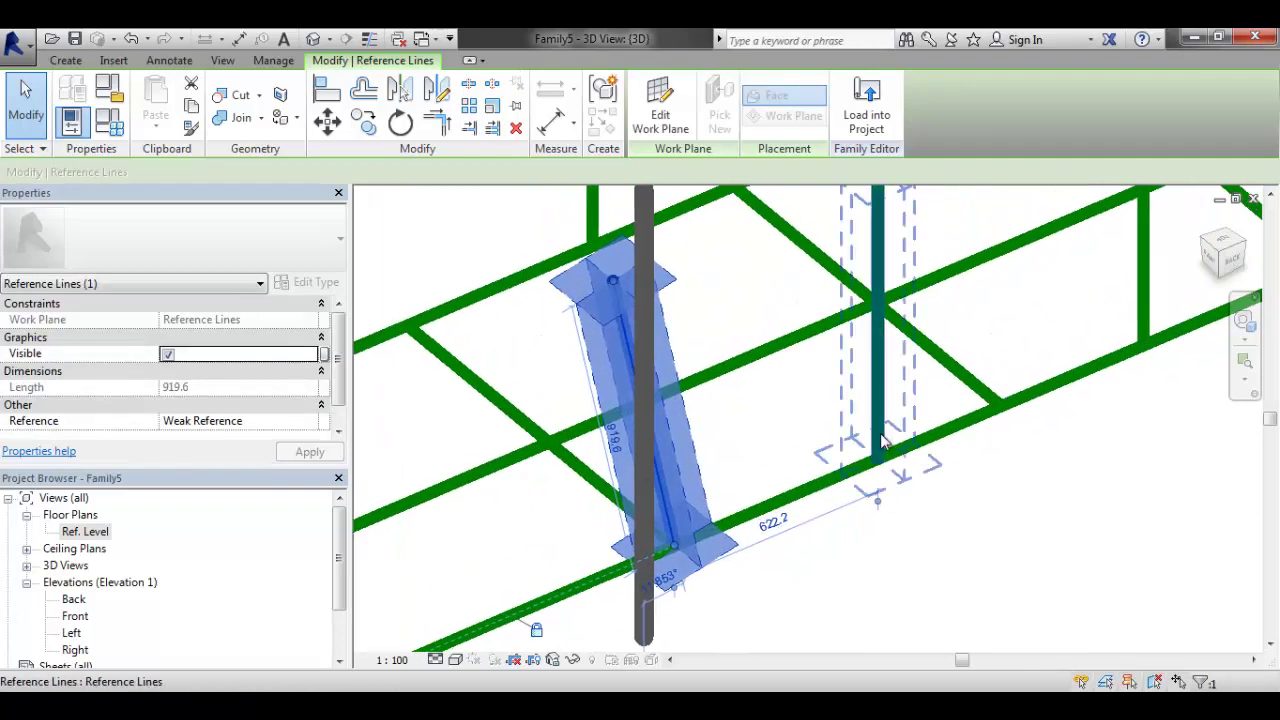
key(ctrl+z)
drag(876, 468, 1023, 409)
scroll(785, 537, down, 5)
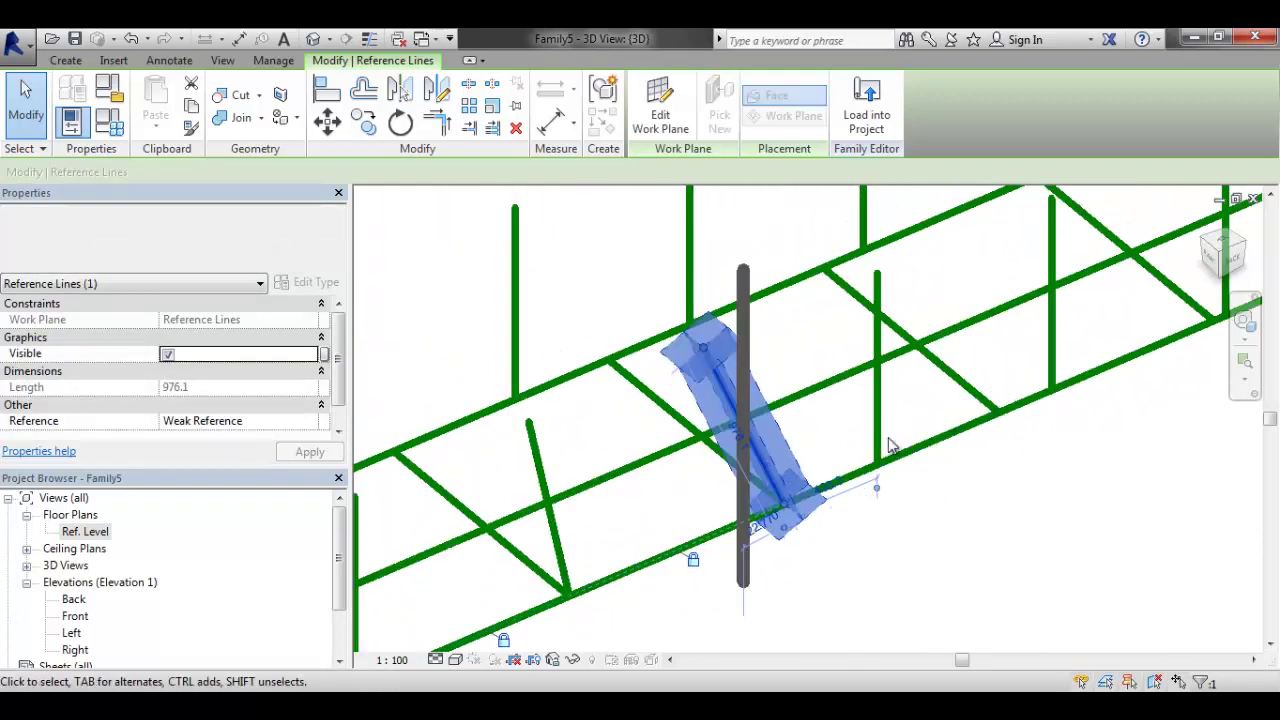
click(1013, 408)
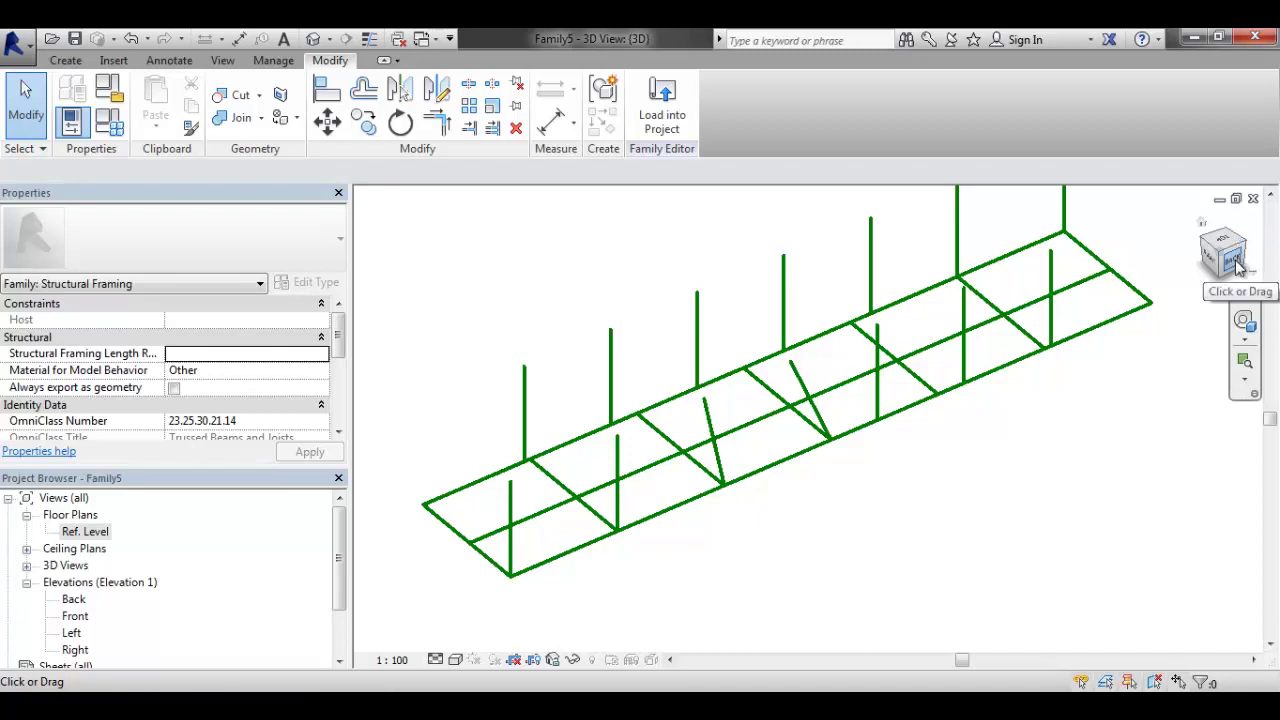
Delete the vertical reference lines on both long edges across the bays at the grid's near end
shift+middle_drag(929, 400, 1029, 395)
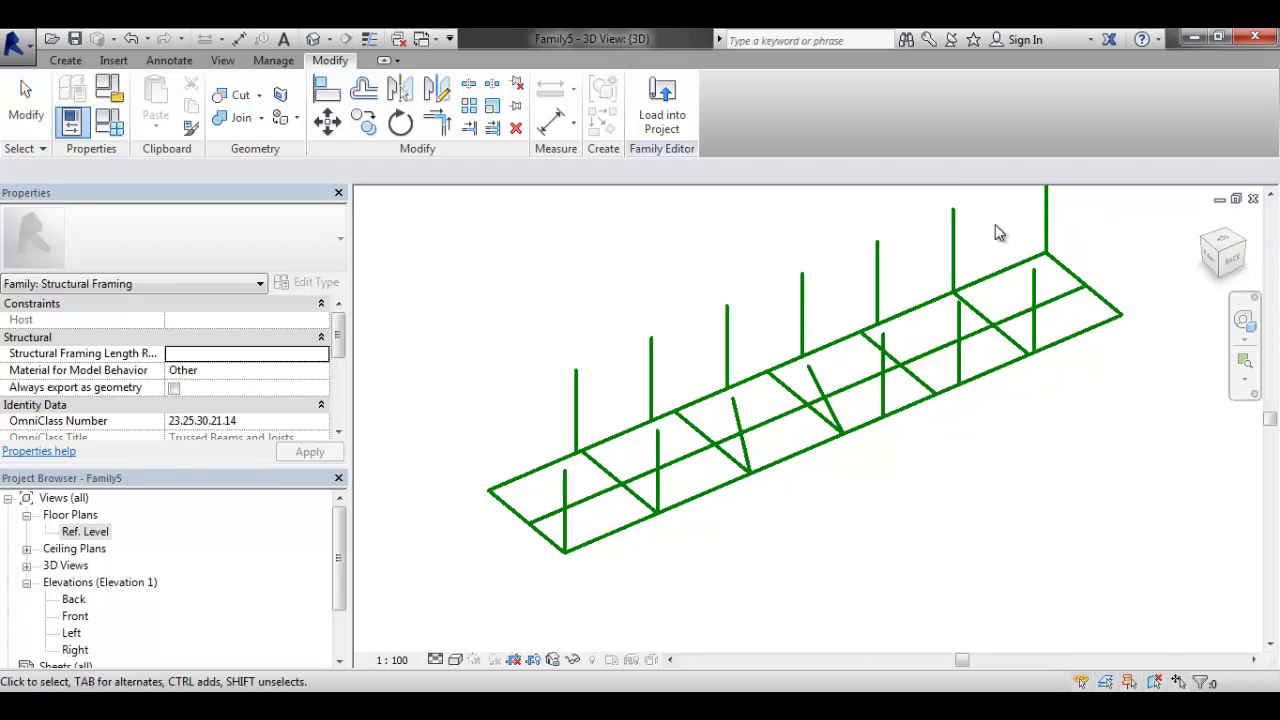
shift+middle_drag(1058, 216, 1030, 275)
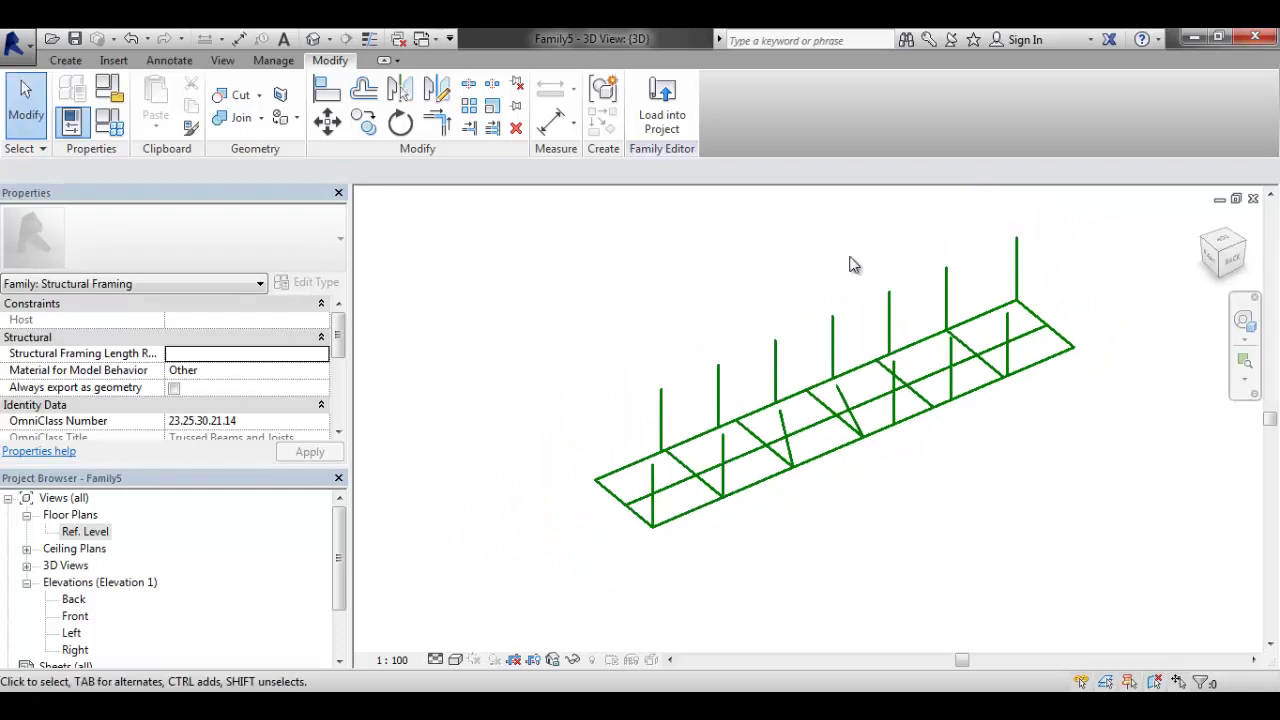
click(768, 360)
key(Escape)
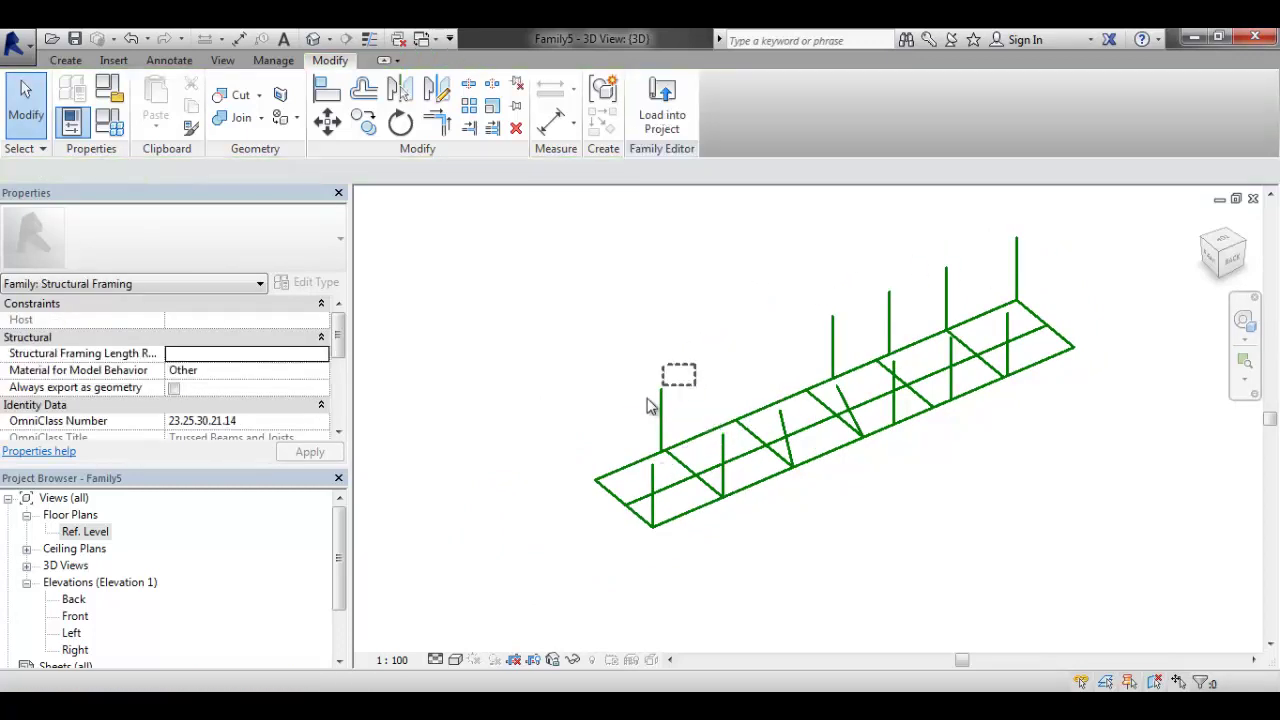
click(724, 465)
key(Delete)
click(650, 478)
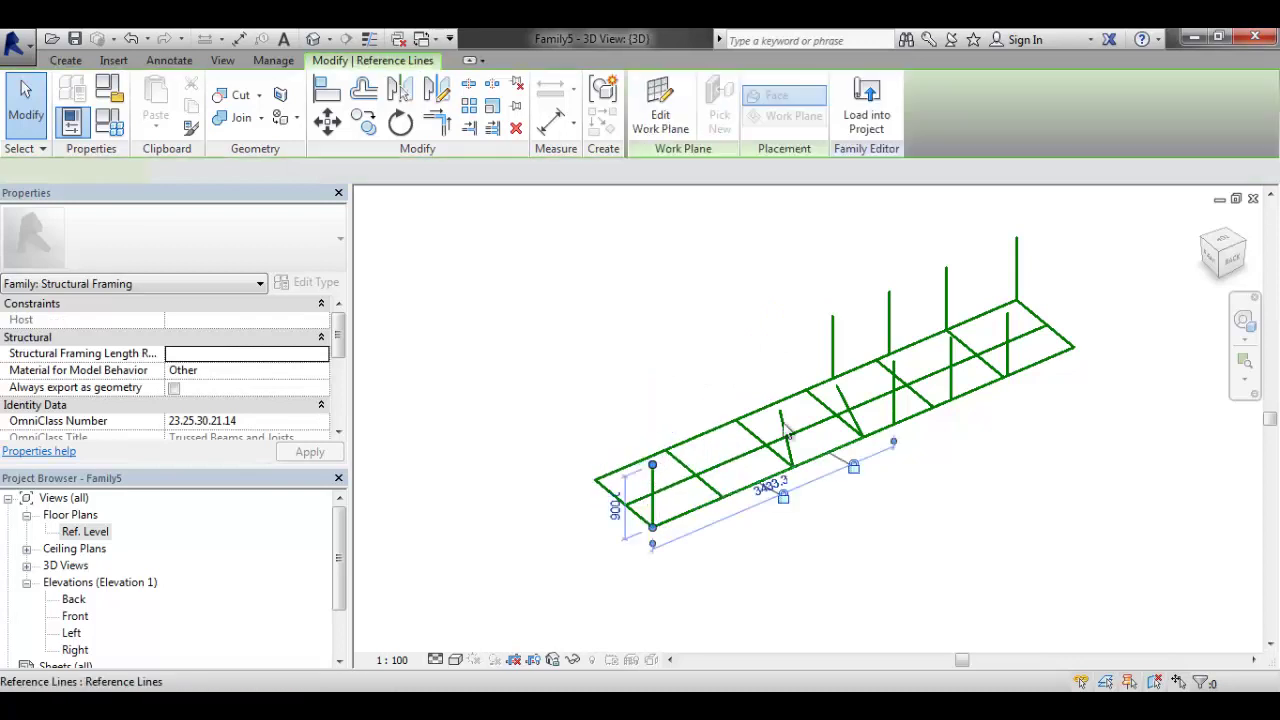
key(Delete)
click(786, 455)
key(Delete)
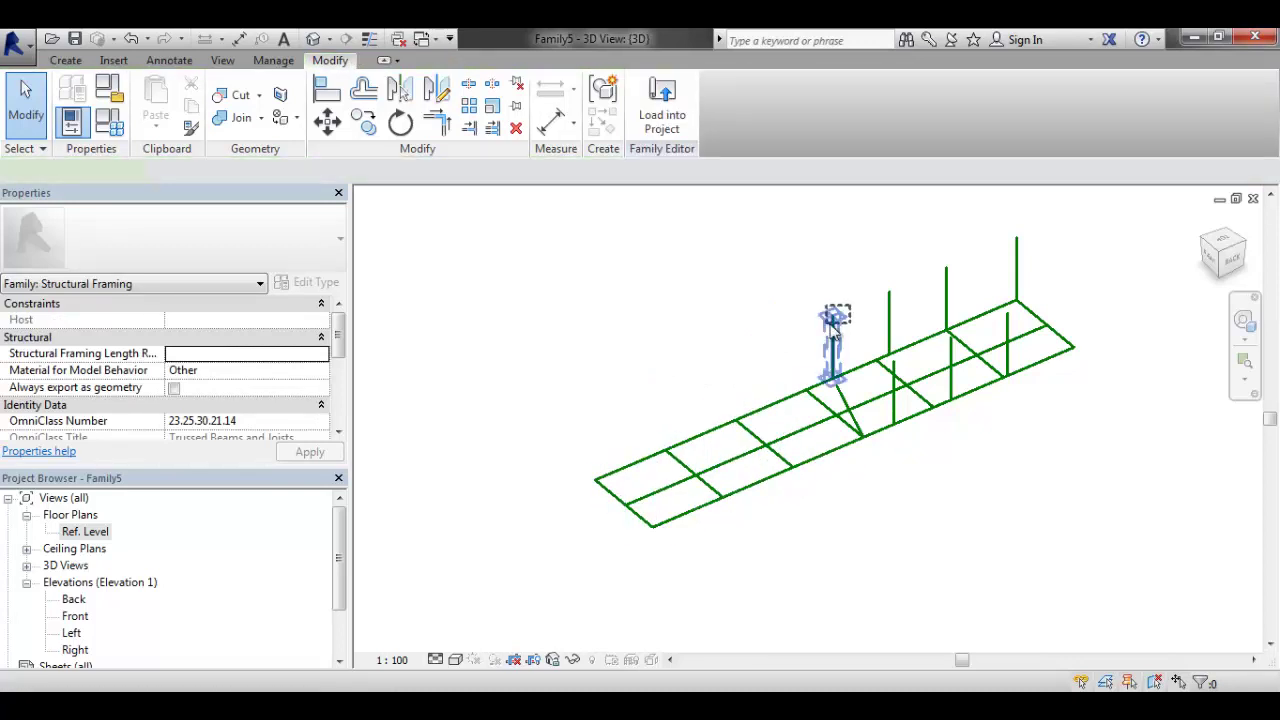
Delete all remaining vertical and slanted reference lines on both long edges, keeping only the flat bay grid
click(833, 335)
key(Delete)
click(889, 320)
key(Delete)
key(Delete)
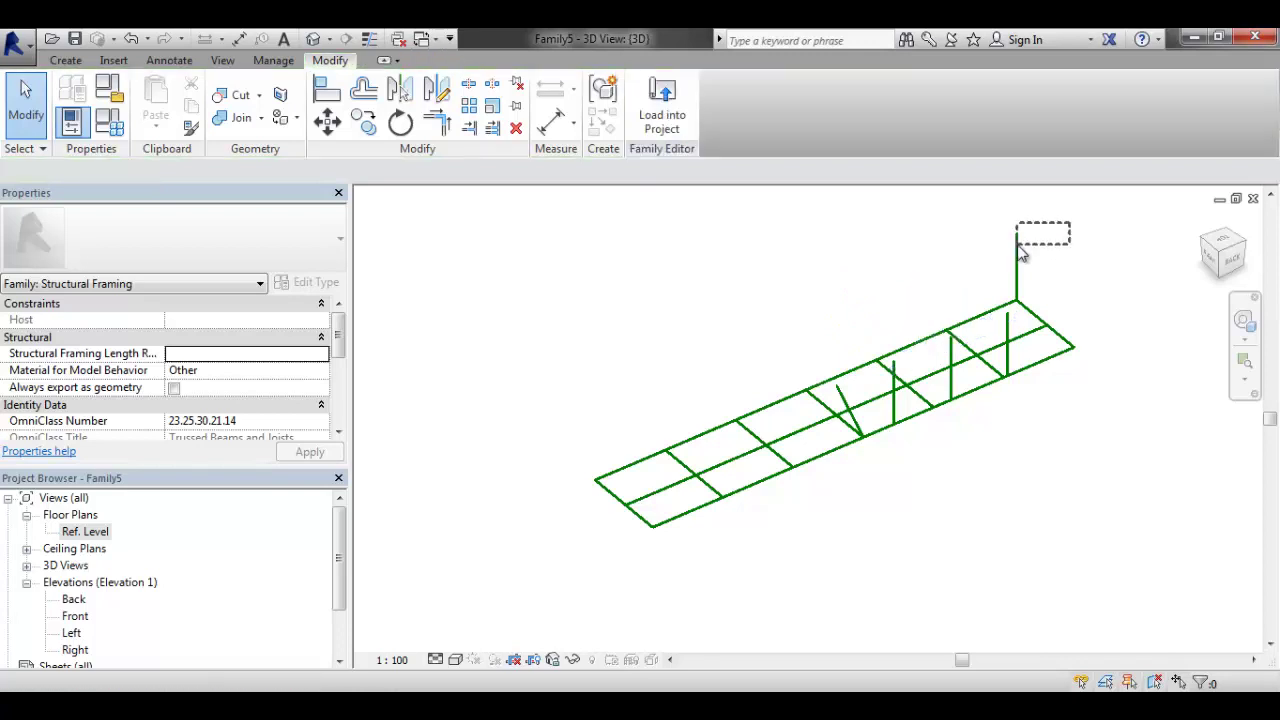
scroll(1010, 310, up, 3)
click(1006, 340)
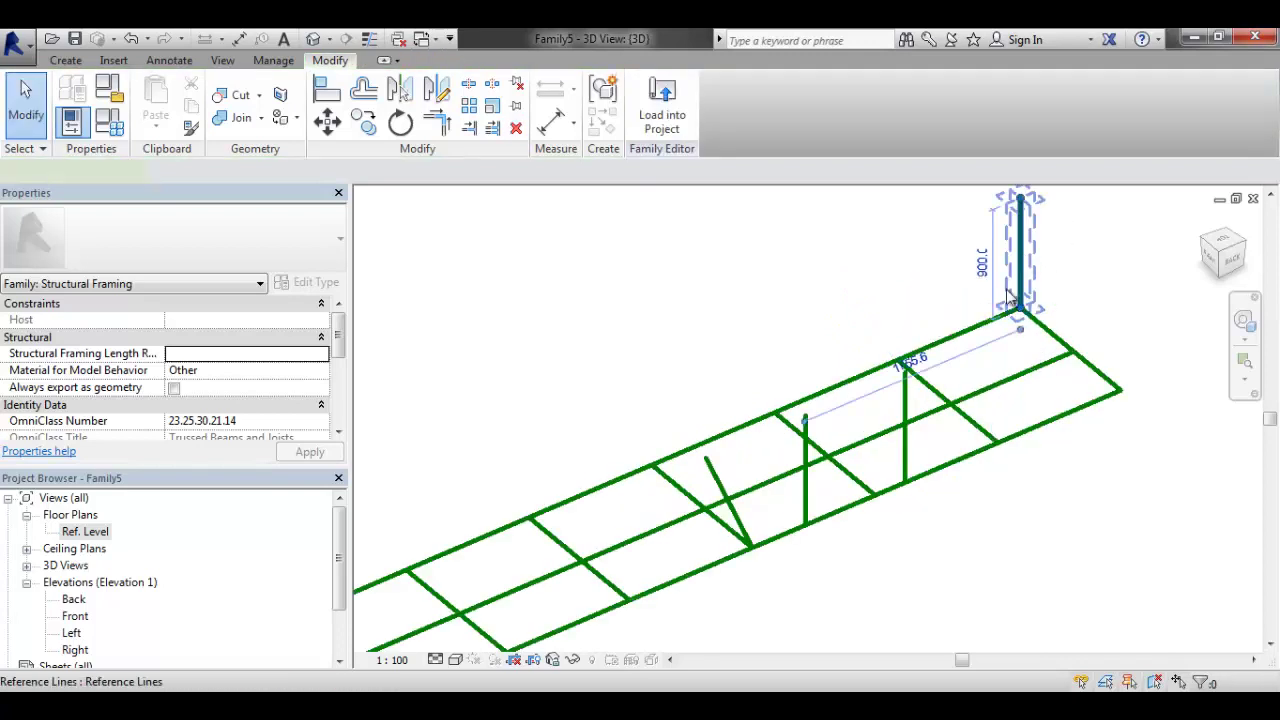
key(Delete)
click(905, 430)
key(Delete)
click(804, 452)
key(Delete)
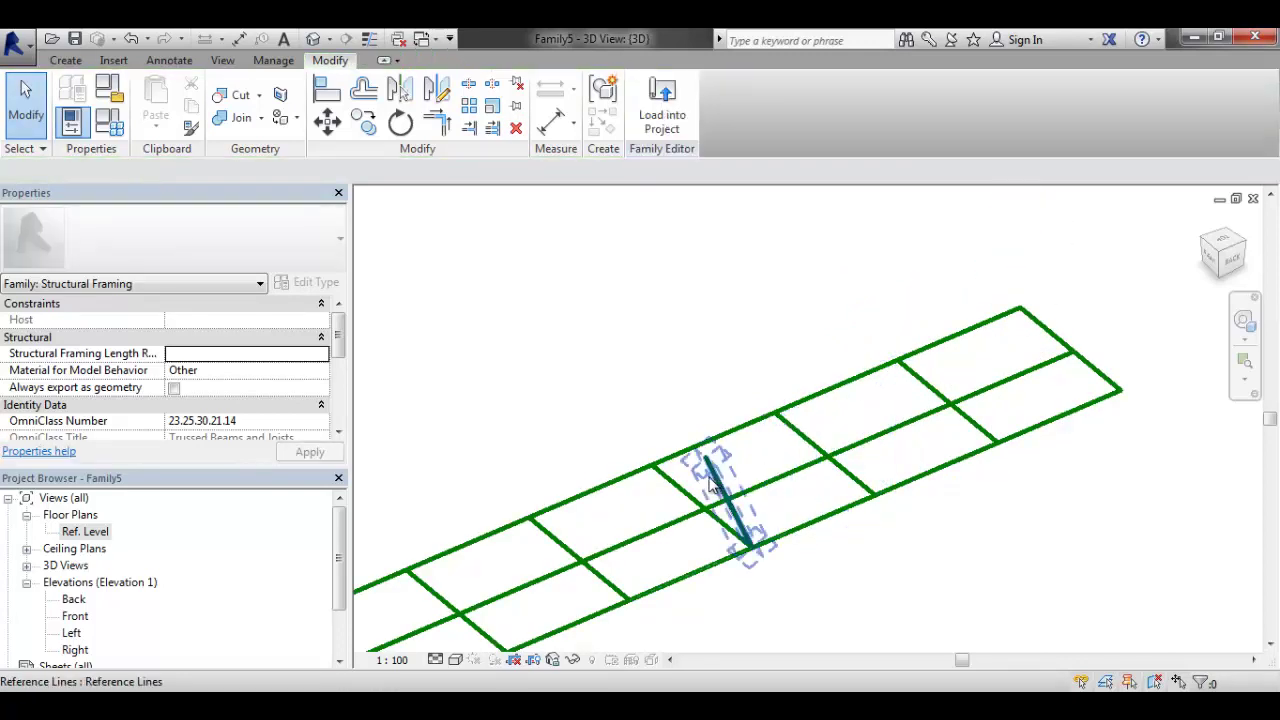
click(716, 483)
key(Delete)
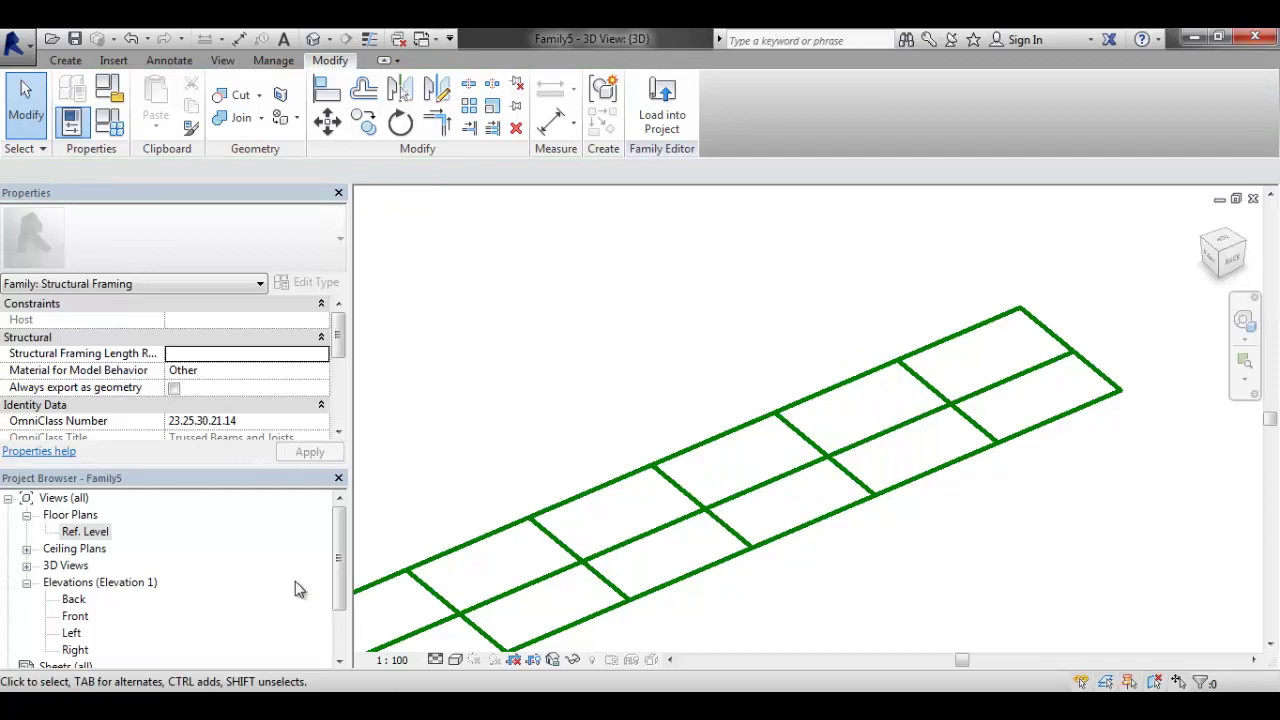
Open the Front elevation of the truss family
double_click(76, 617)
scroll(771, 457, up, 5)
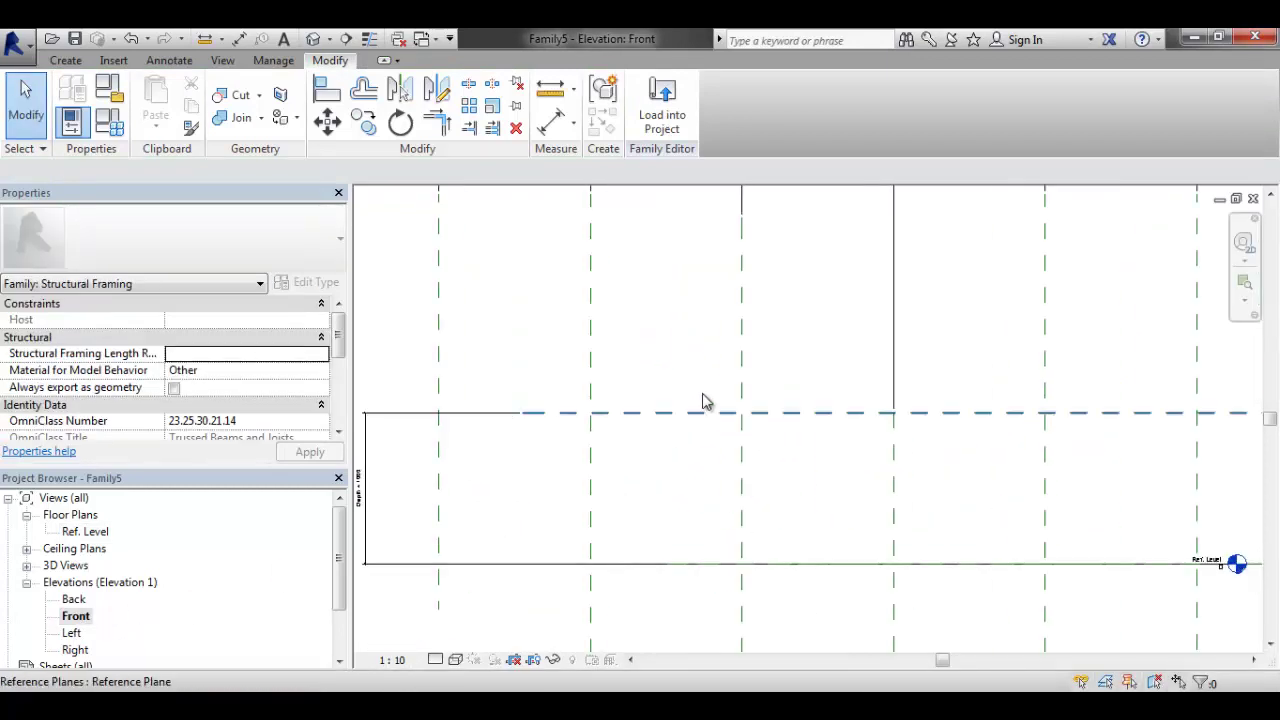
scroll(380, 455, down, 3)
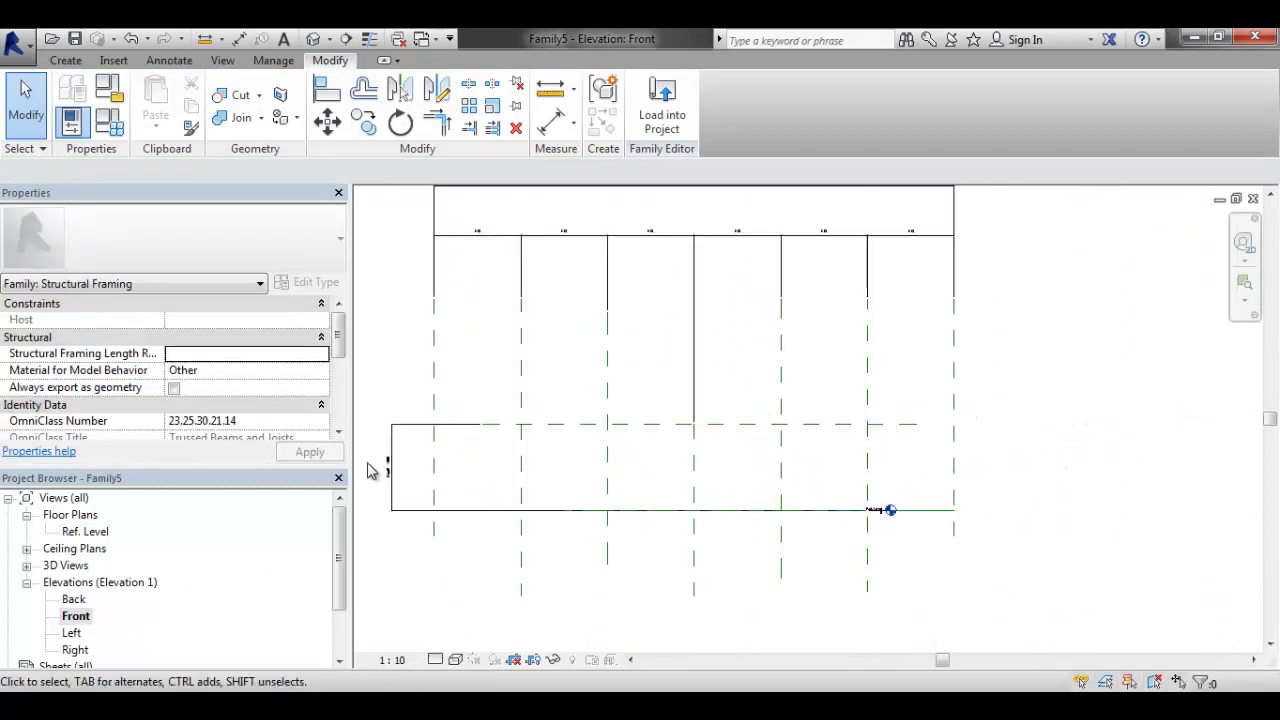
click(78, 64)
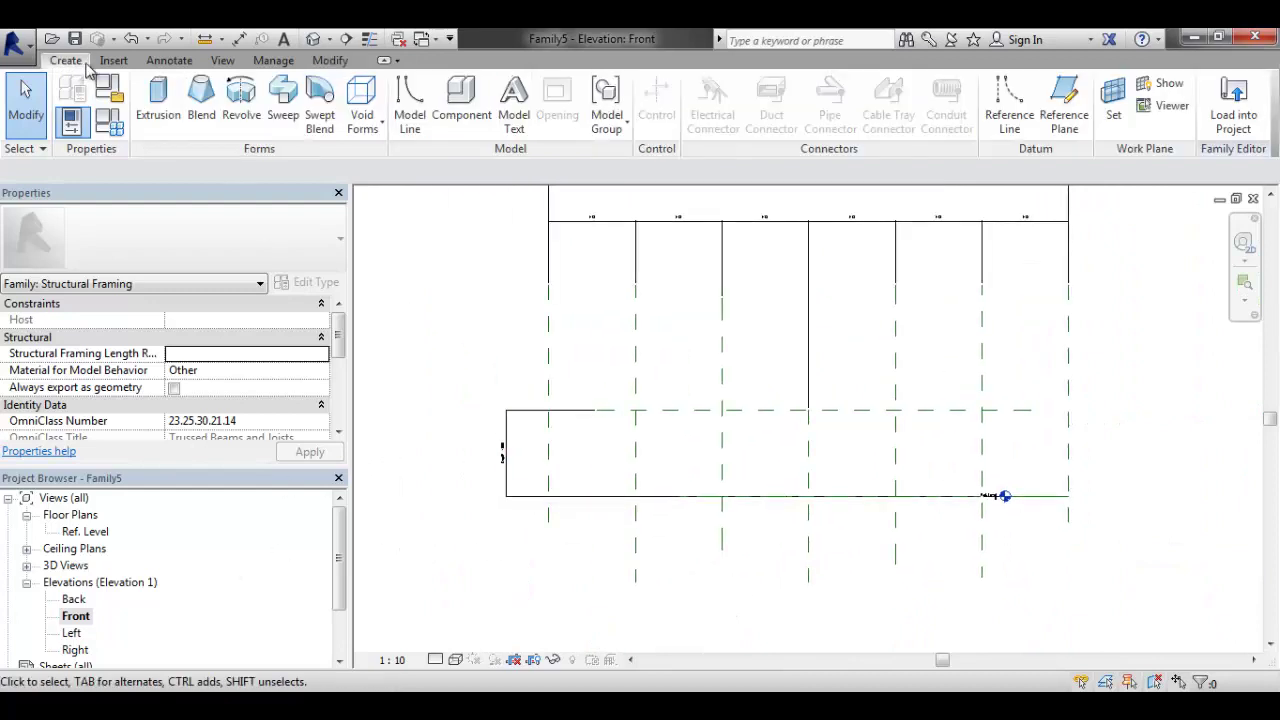
click(1008, 104)
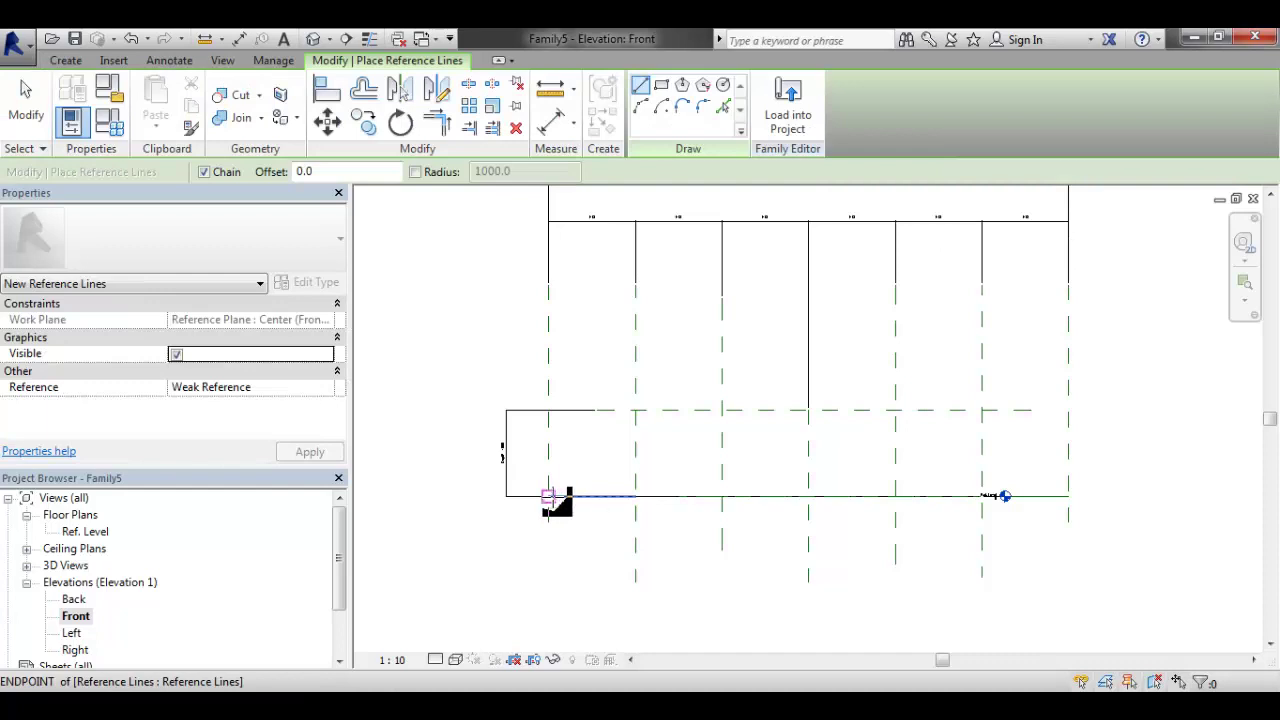
click(549, 496)
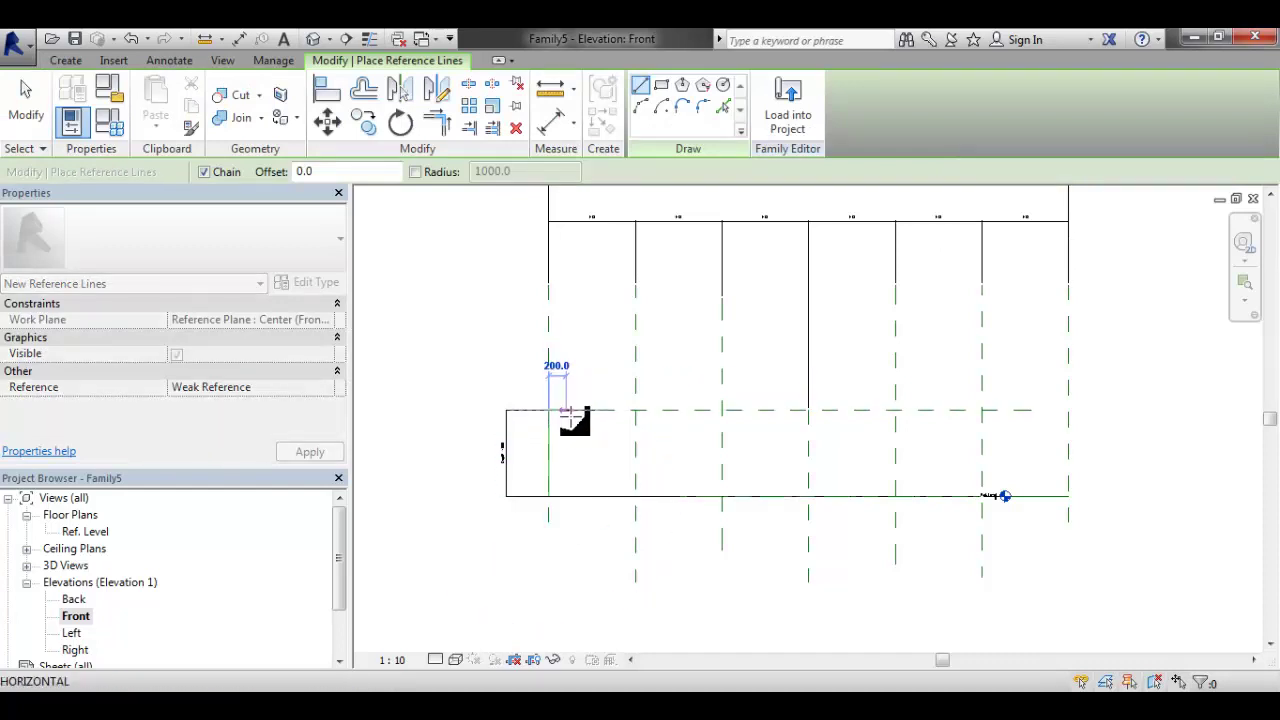
click(635, 496)
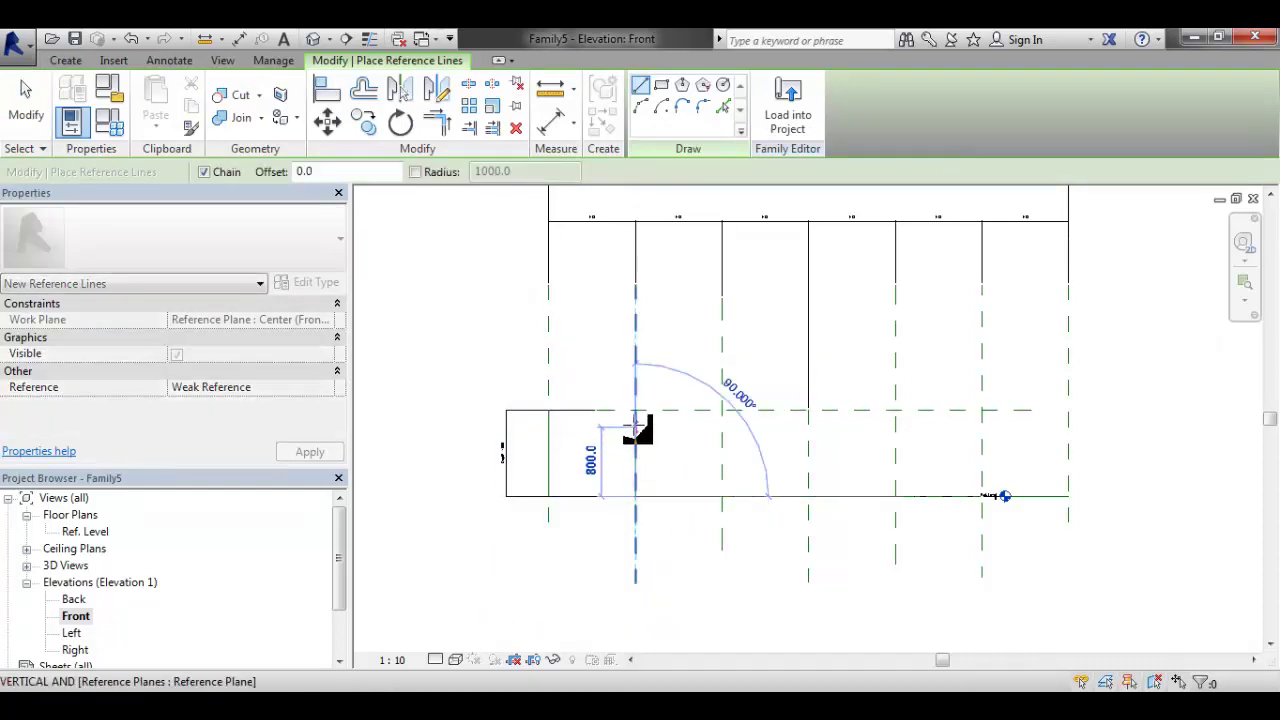
key(Escape)
key(Escape)
click(549, 450)
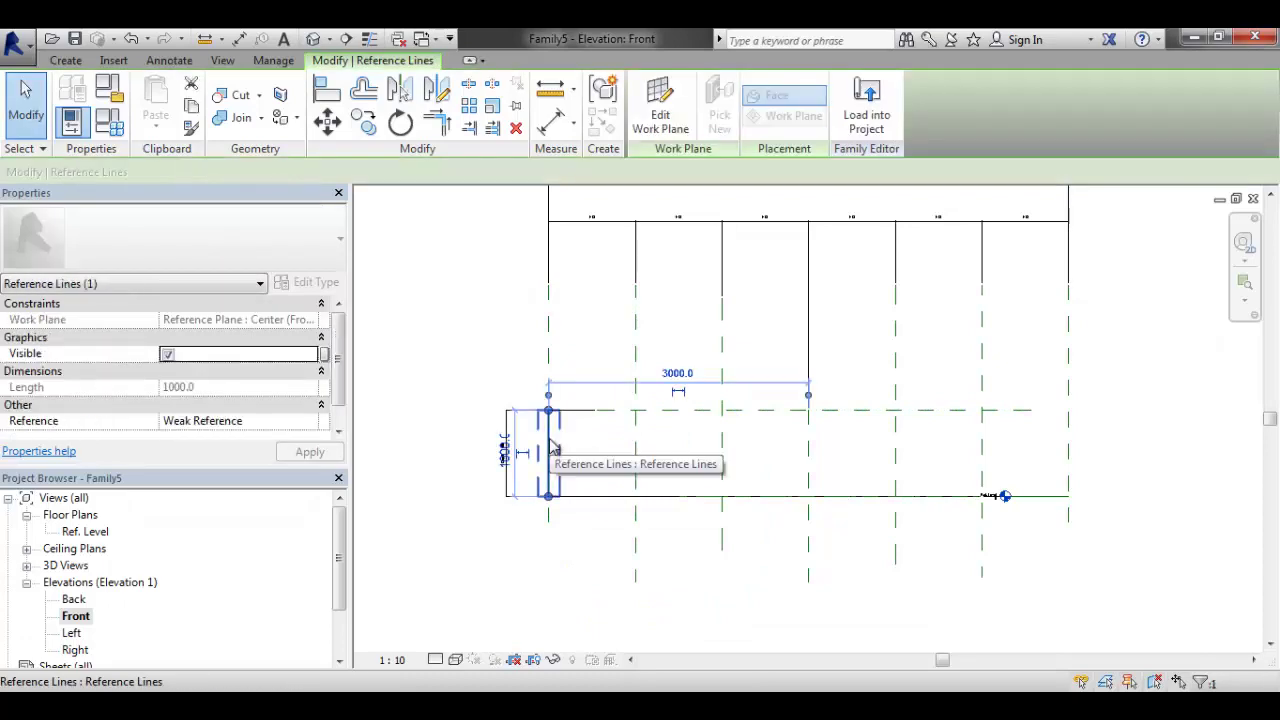
key(Escape)
key(super+x)
Draw a 1000 by 1000 rectangle of reference lines in the first bay, from the depth plane down to the Ref. Level
click(65, 60)
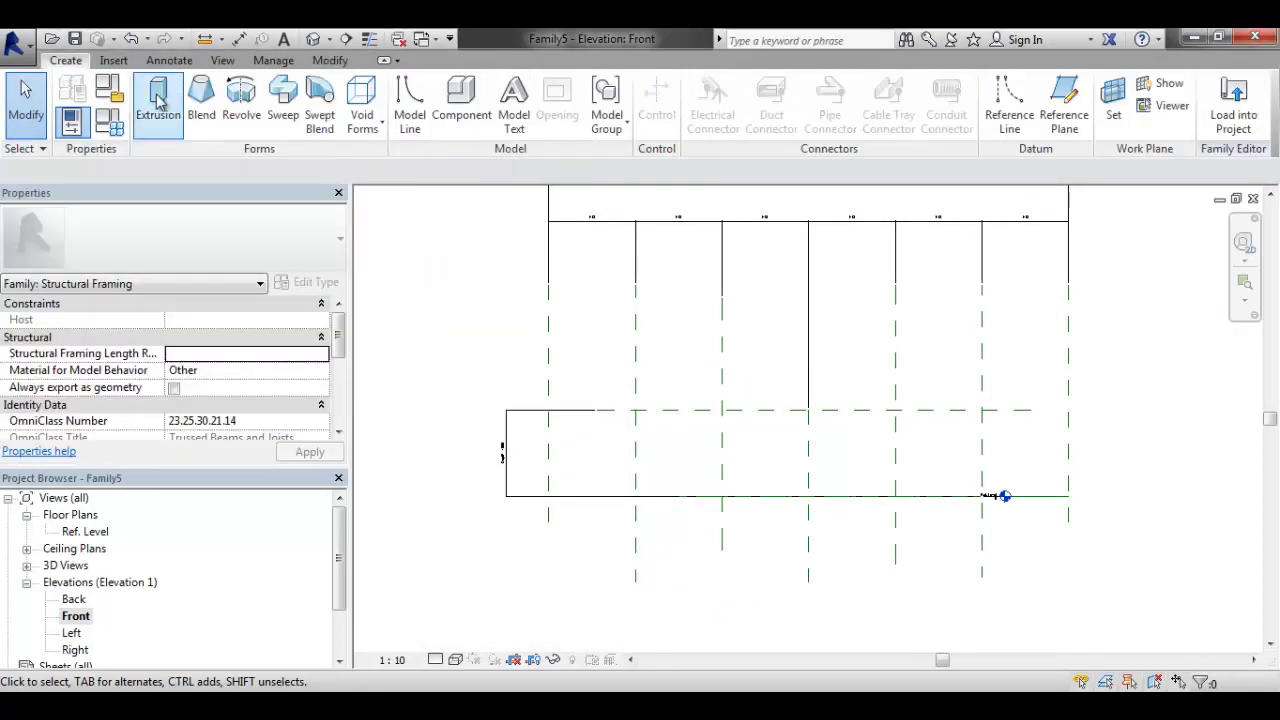
click(1009, 105)
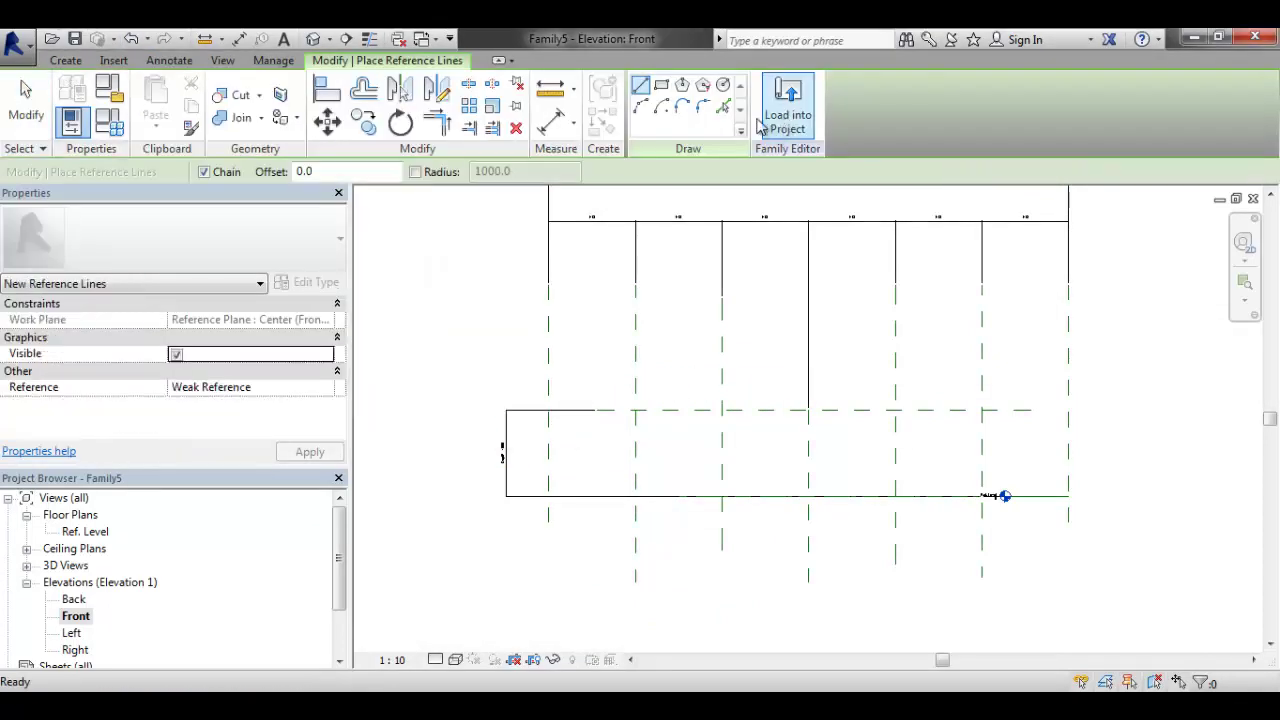
click(661, 84)
click(548, 410)
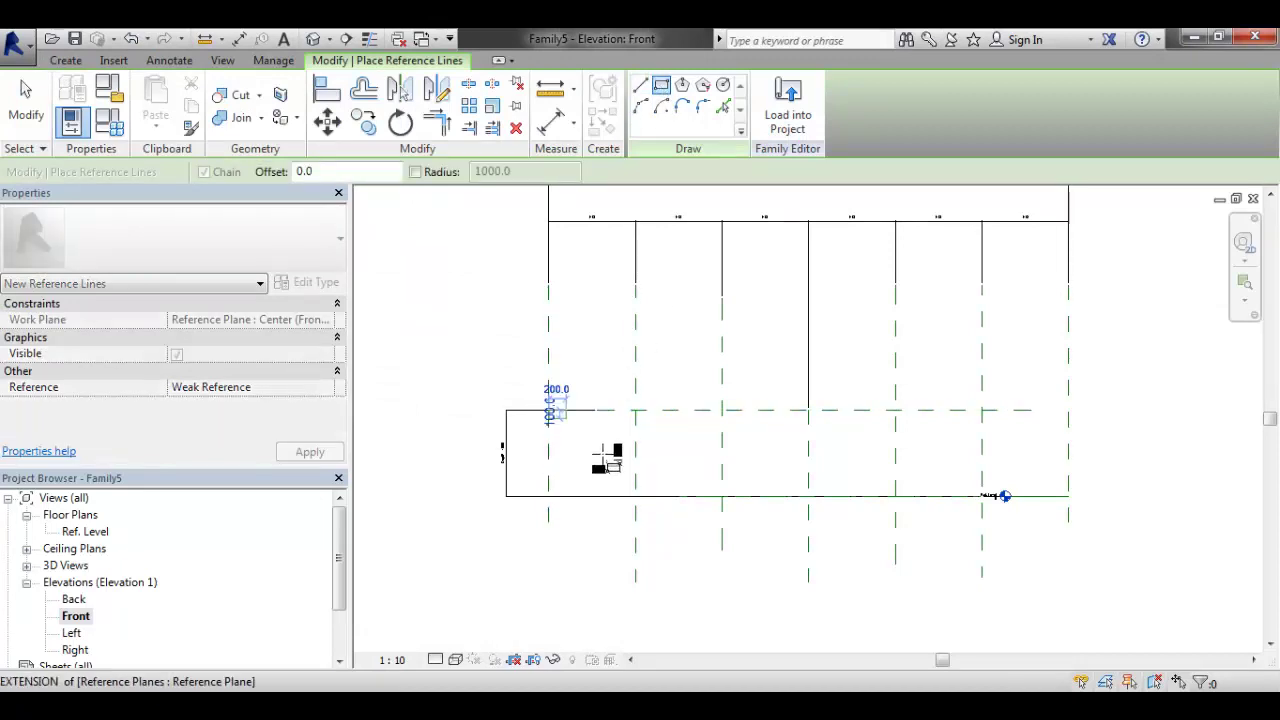
click(635, 496)
click(635, 496)
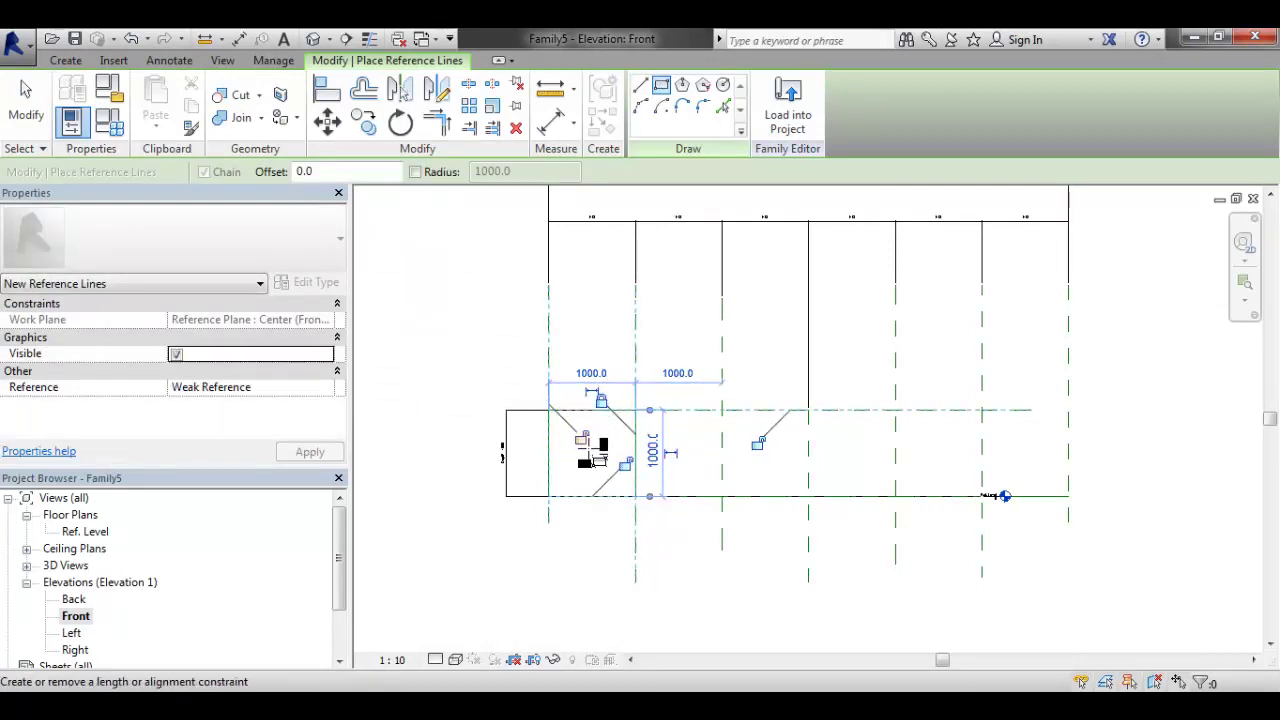
Draw matching 1000 by 1000 reference-line rectangles in the third and fifth bays between the depth plane and the Ref. Level
click(722, 410)
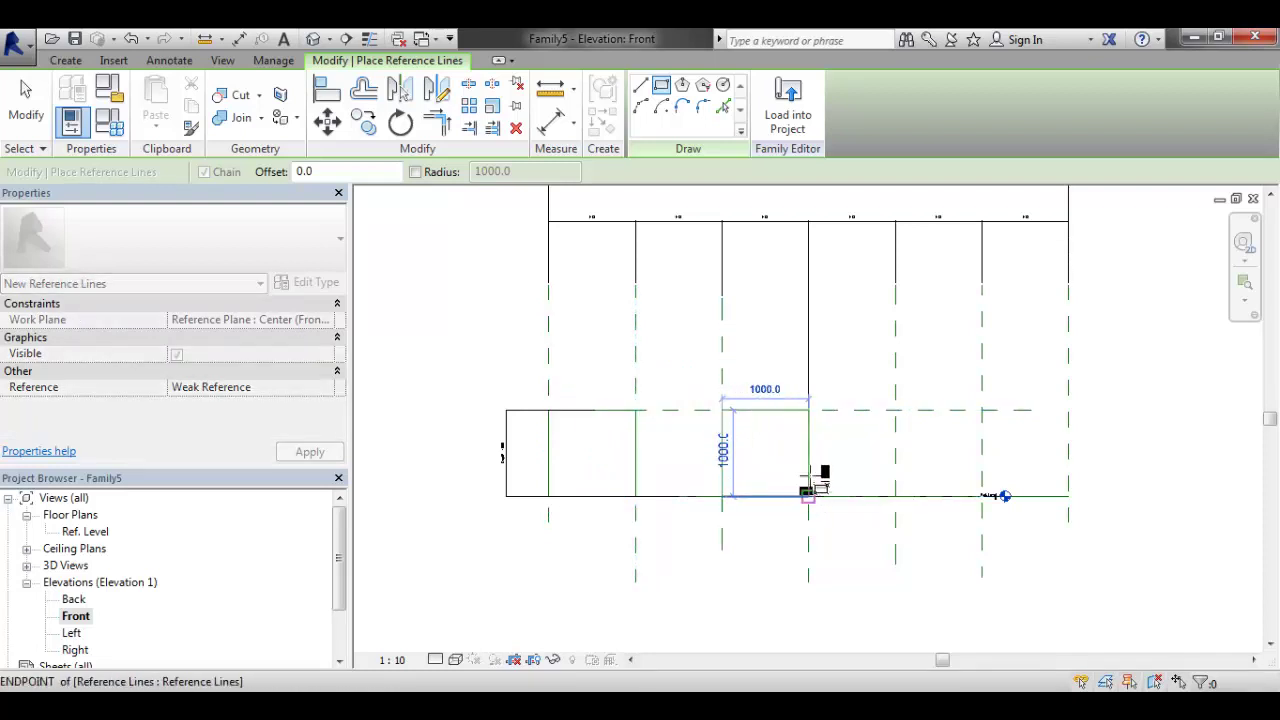
click(808, 496)
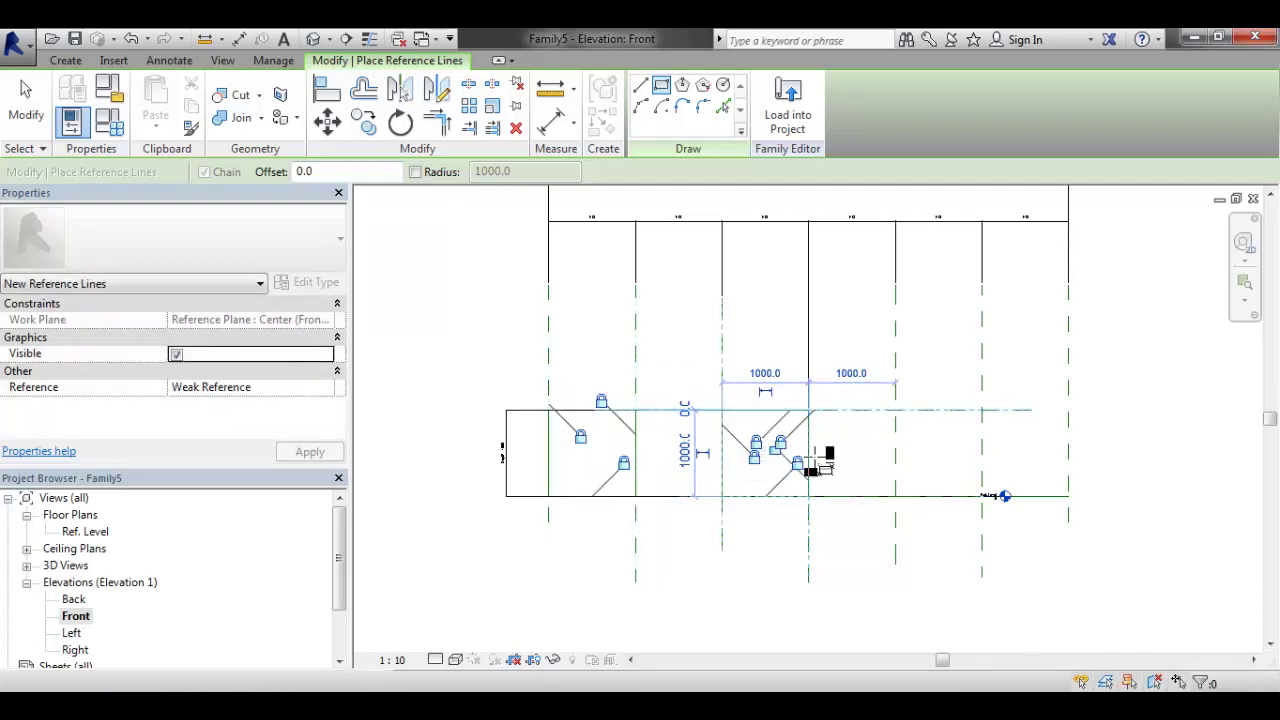
click(895, 410)
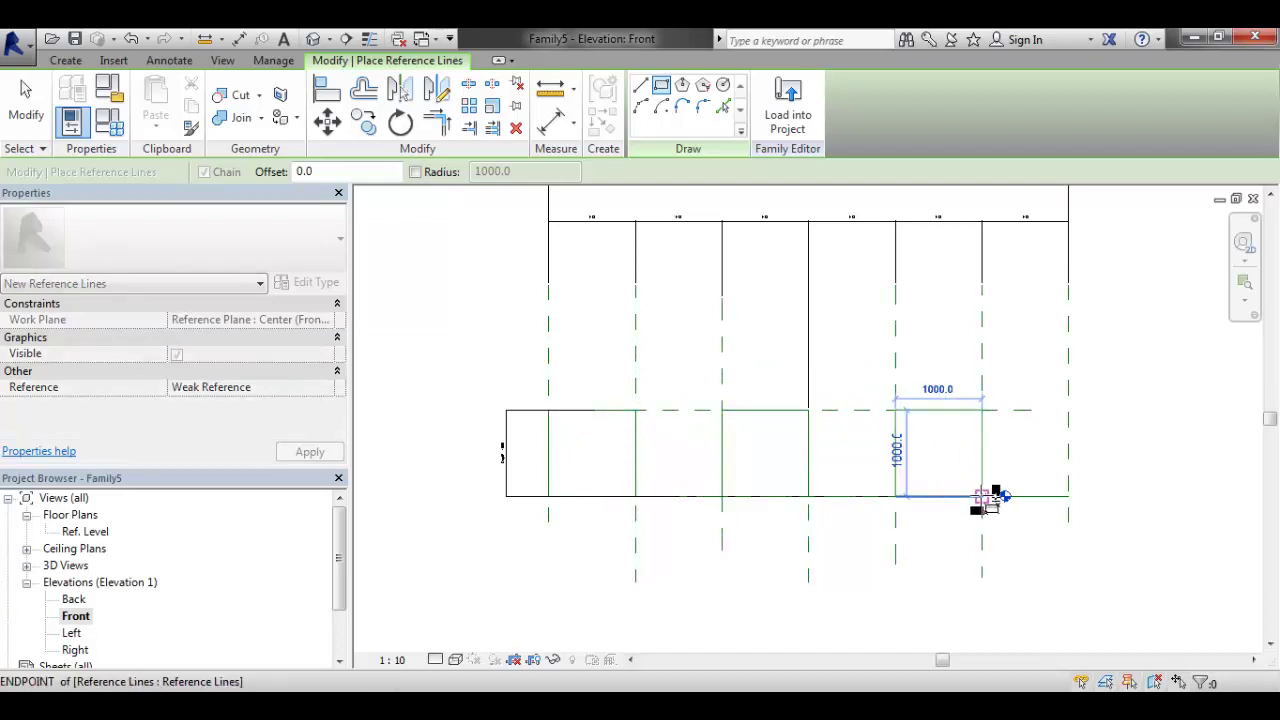
click(982, 496)
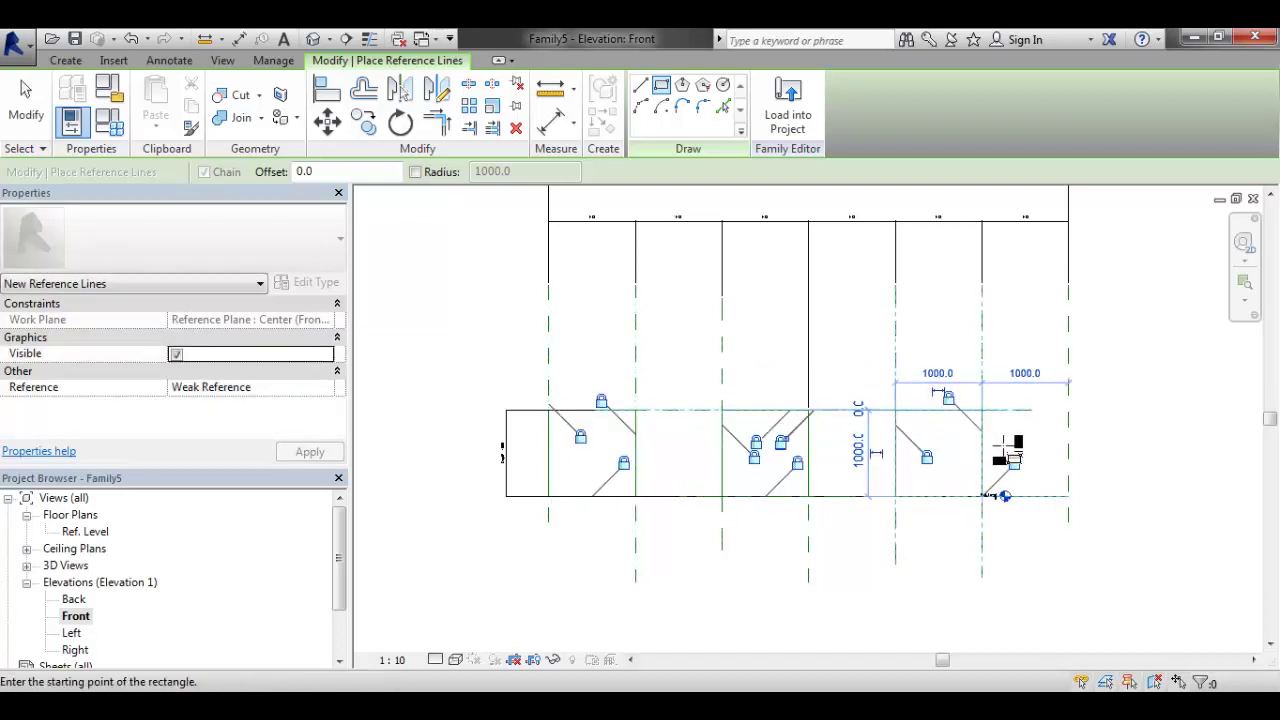
scroll(906, 488, up, 2)
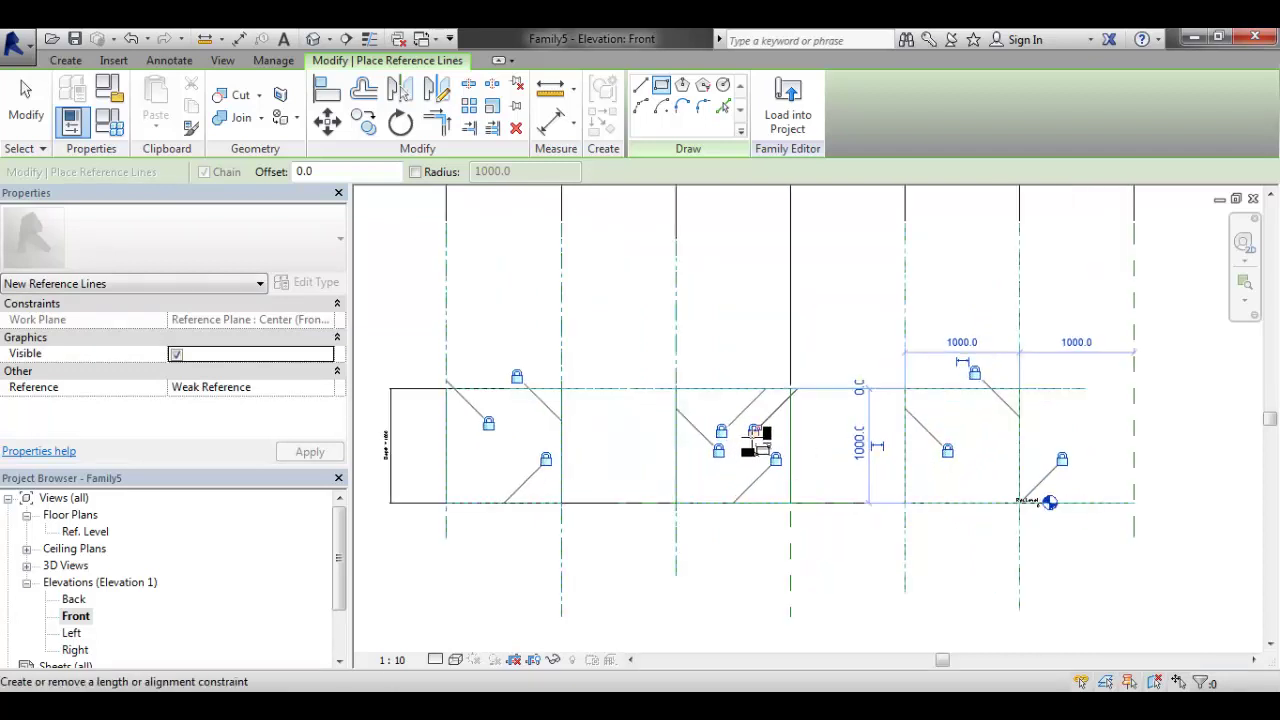
key(Escape)
key(Escape)
middle_drag(826, 424, 859, 418)
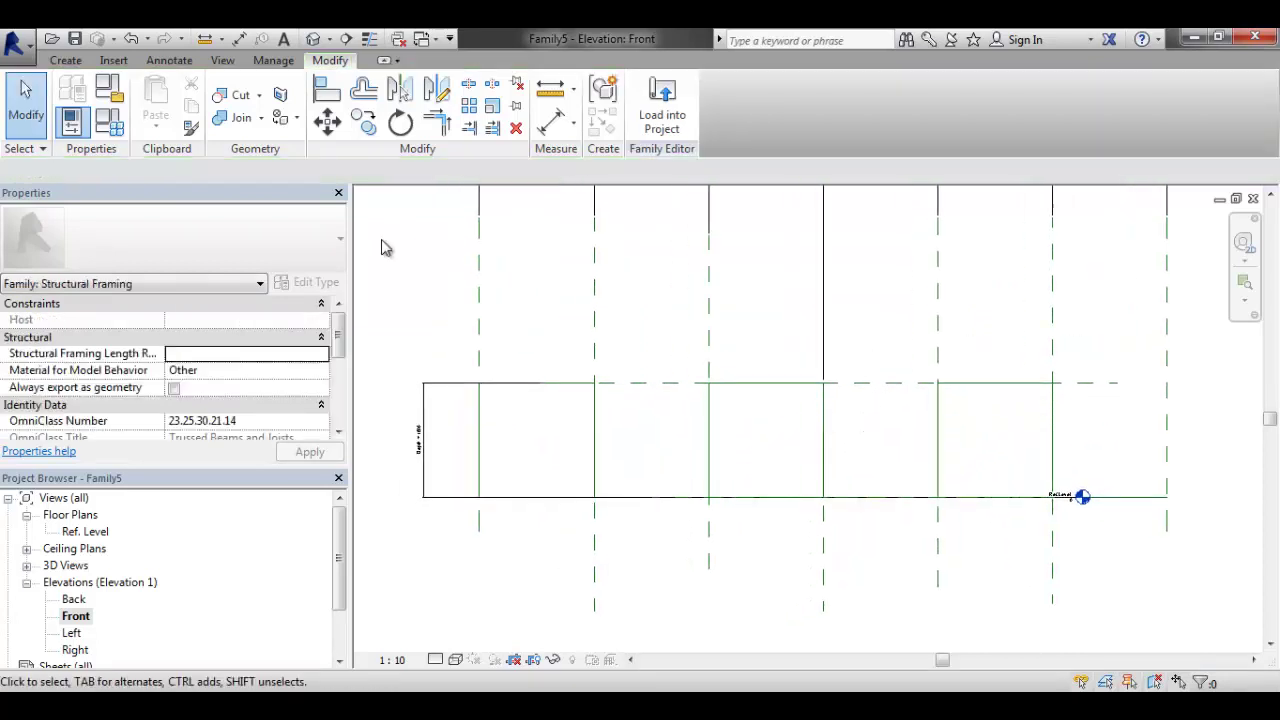
Draw horizontal reference lines along the top and bottom of the second bay and along the top of the fourth bay
click(66, 60)
click(1009, 108)
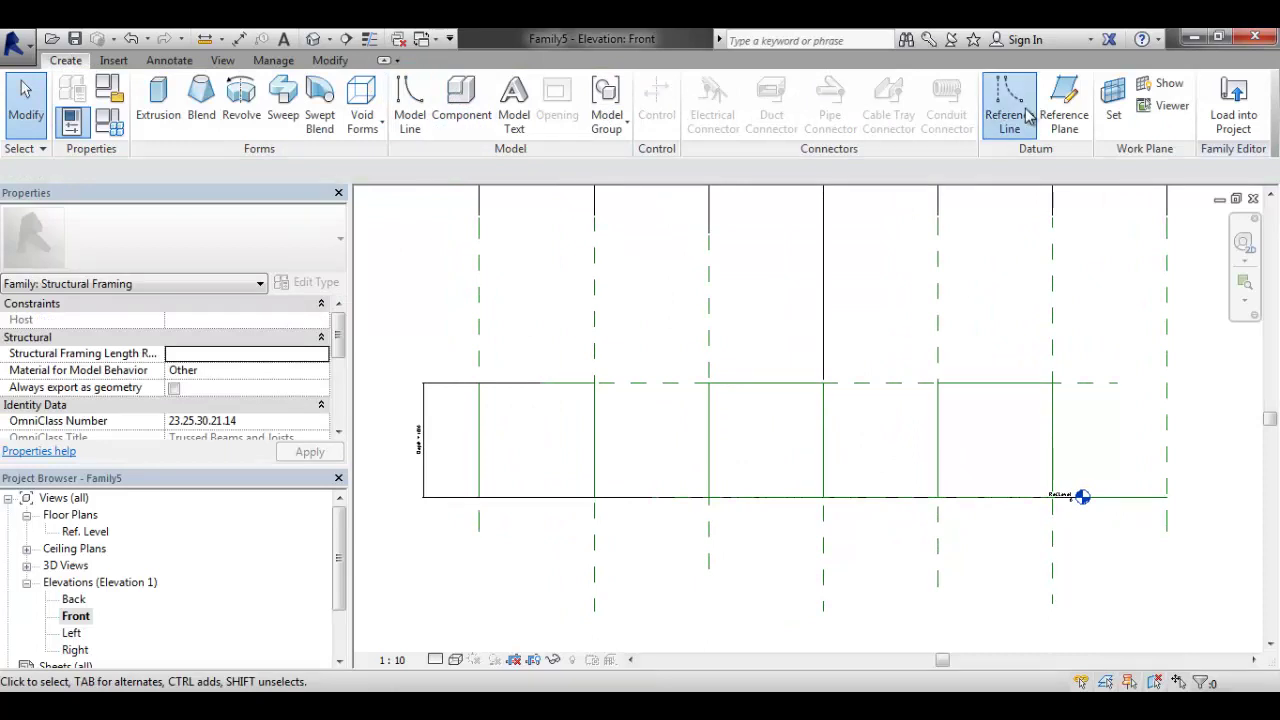
click(594, 382)
click(709, 382)
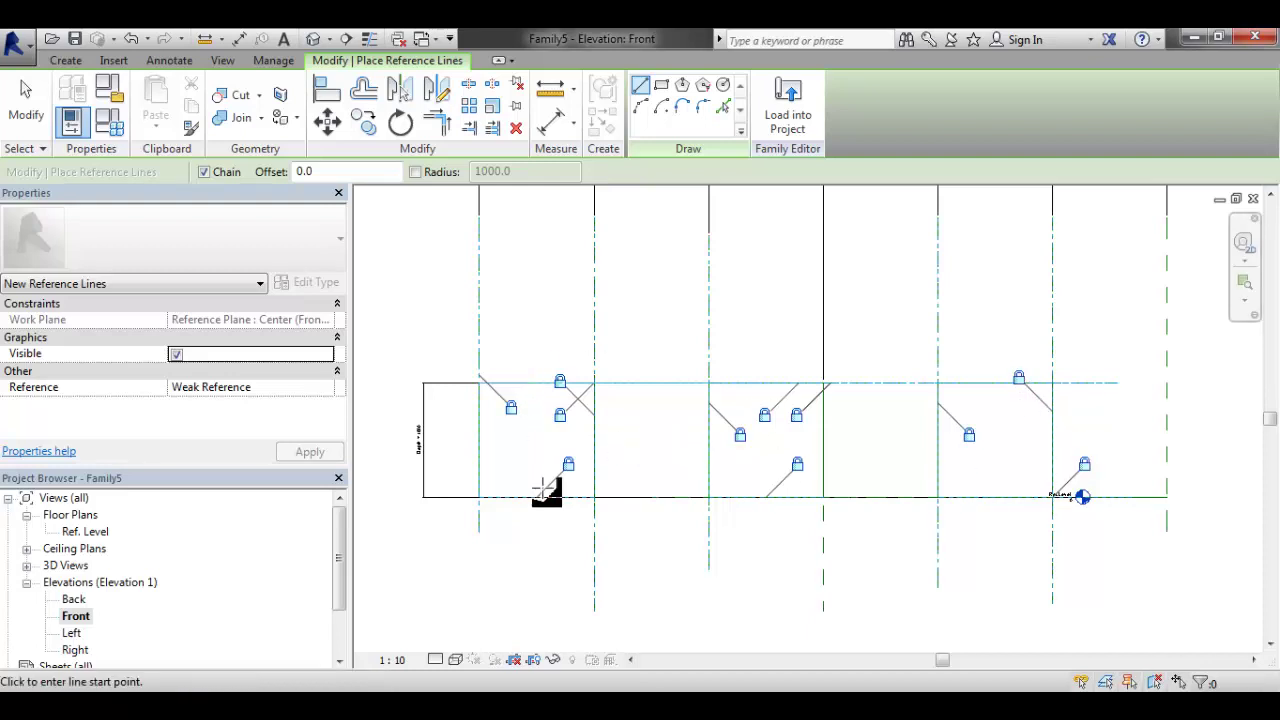
click(594, 497)
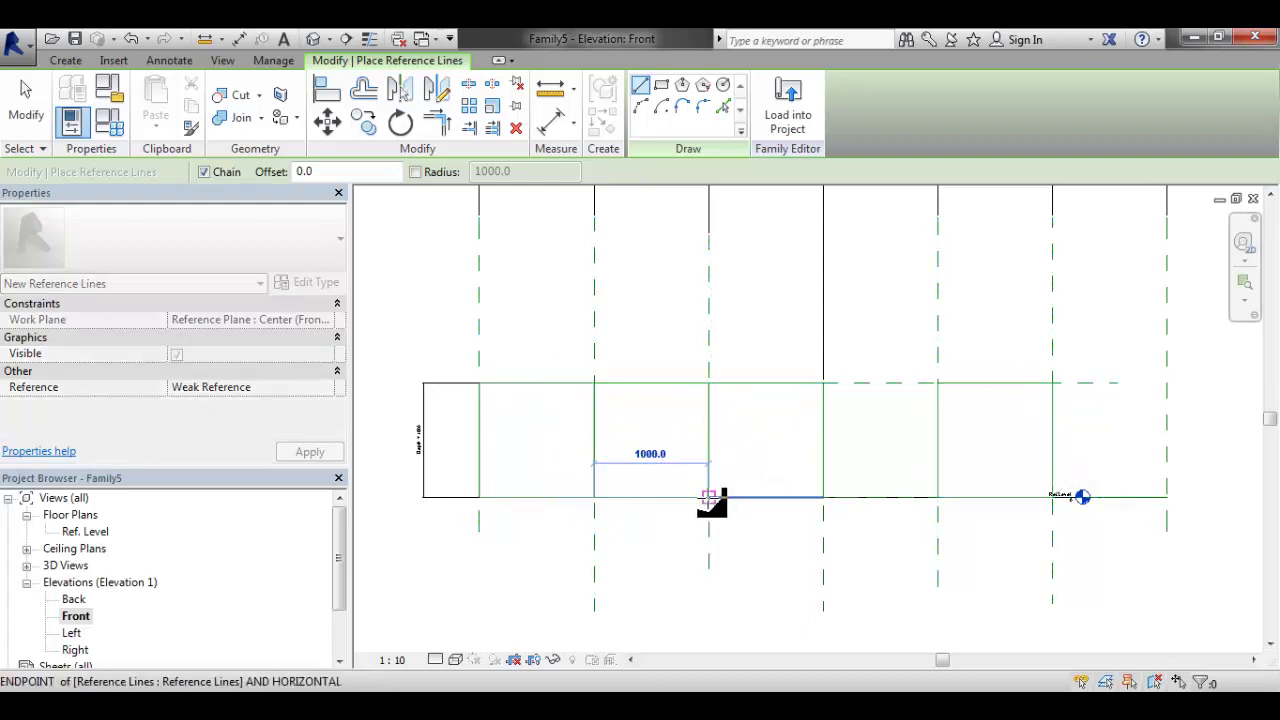
click(709, 497)
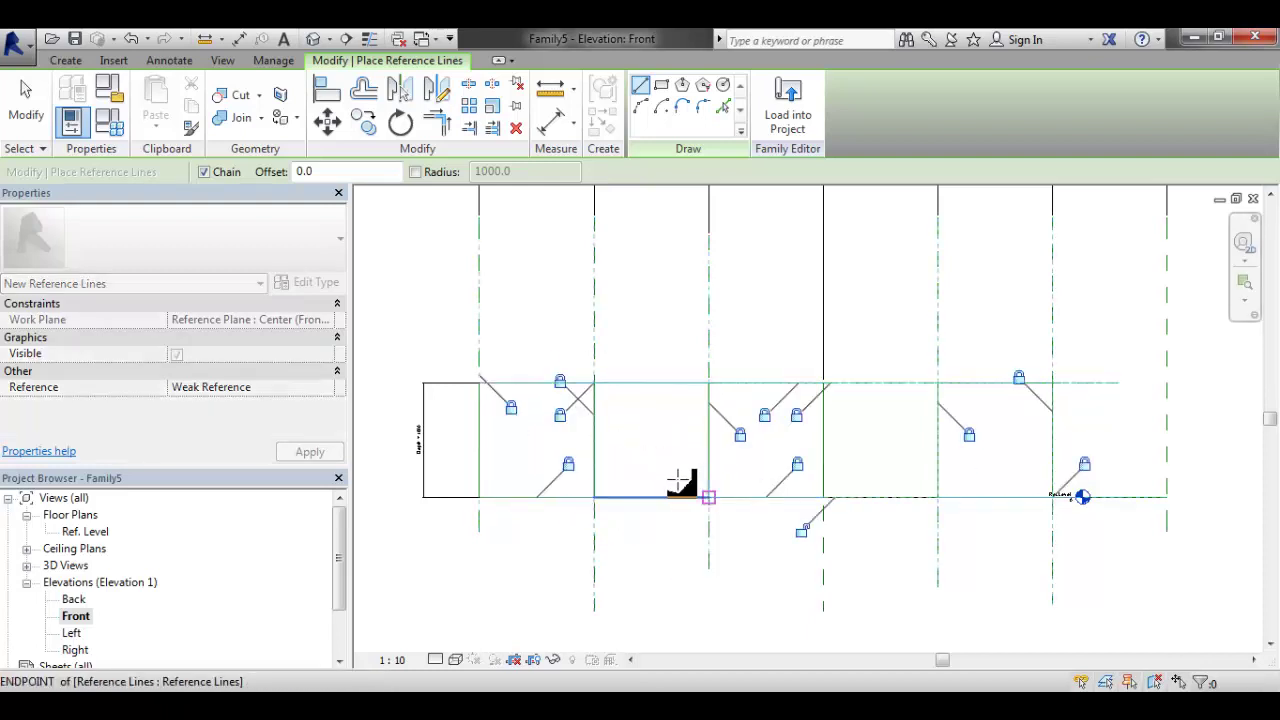
click(826, 382)
click(937, 382)
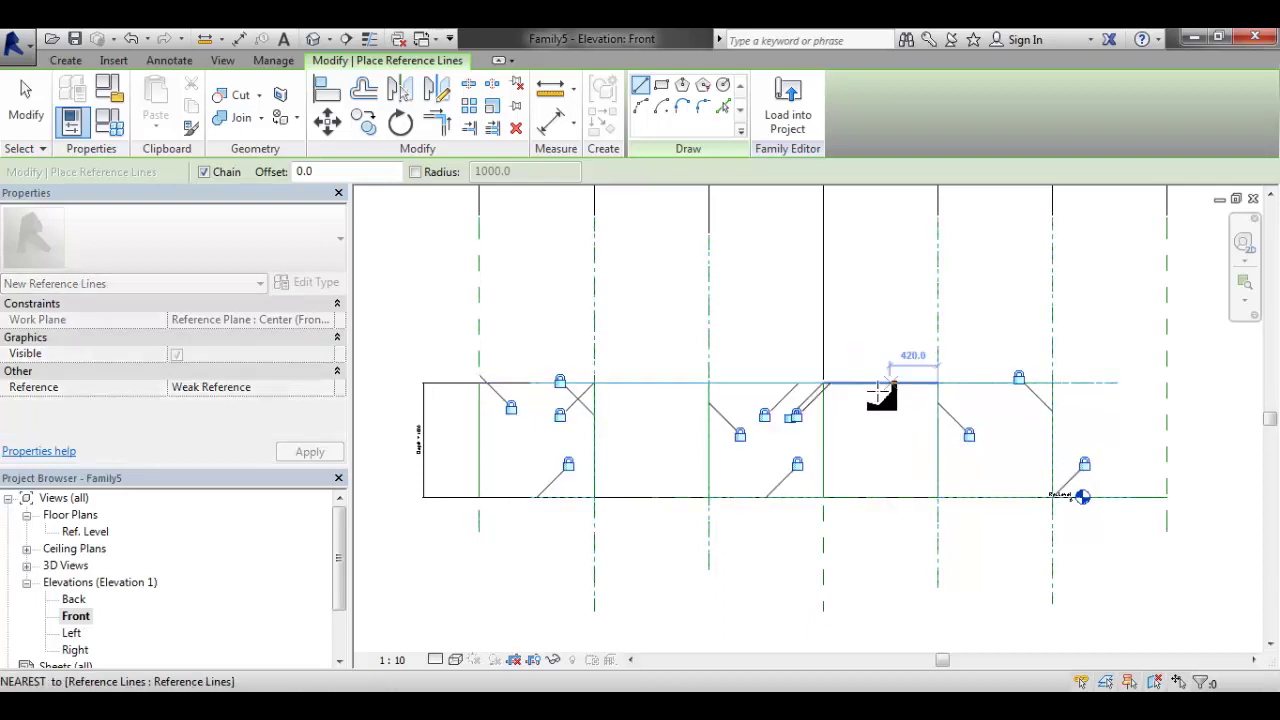
click(823, 497)
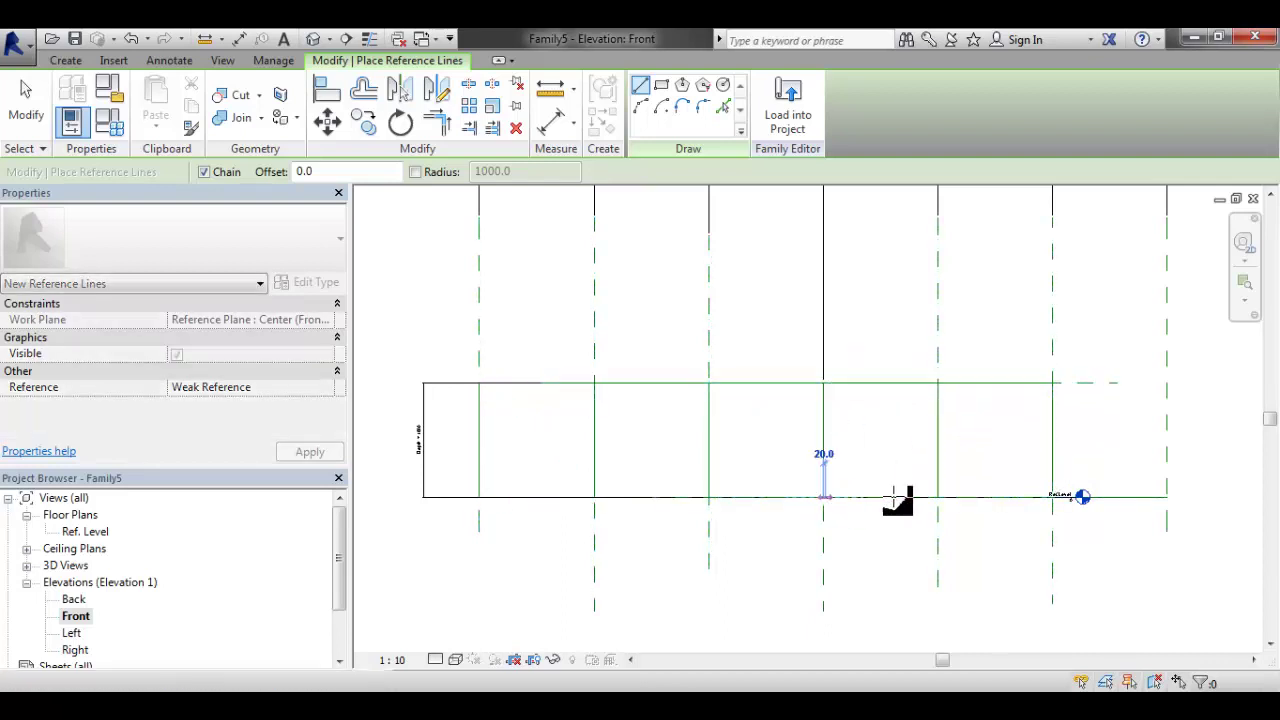
key(Escape)
key(Escape)
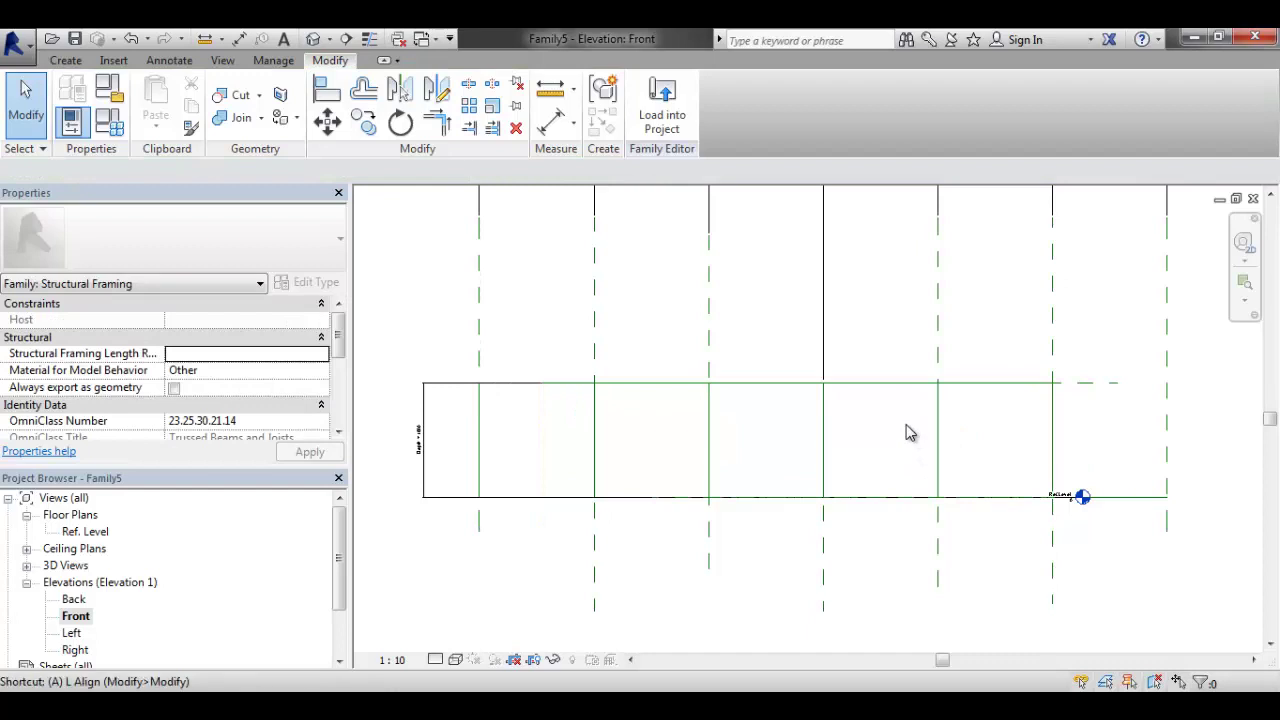
Start the Align command for the reference lines around the last bay of the truss
key(l)
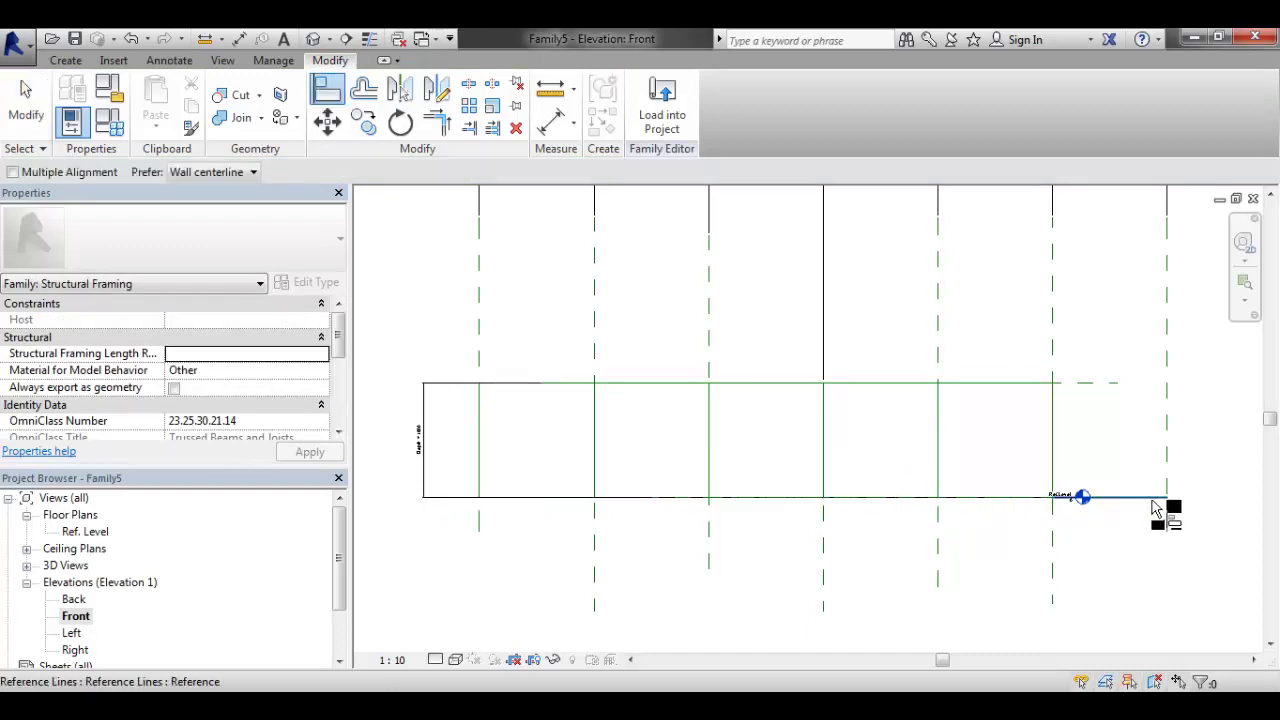
middle_drag(1160, 509, 1039, 507)
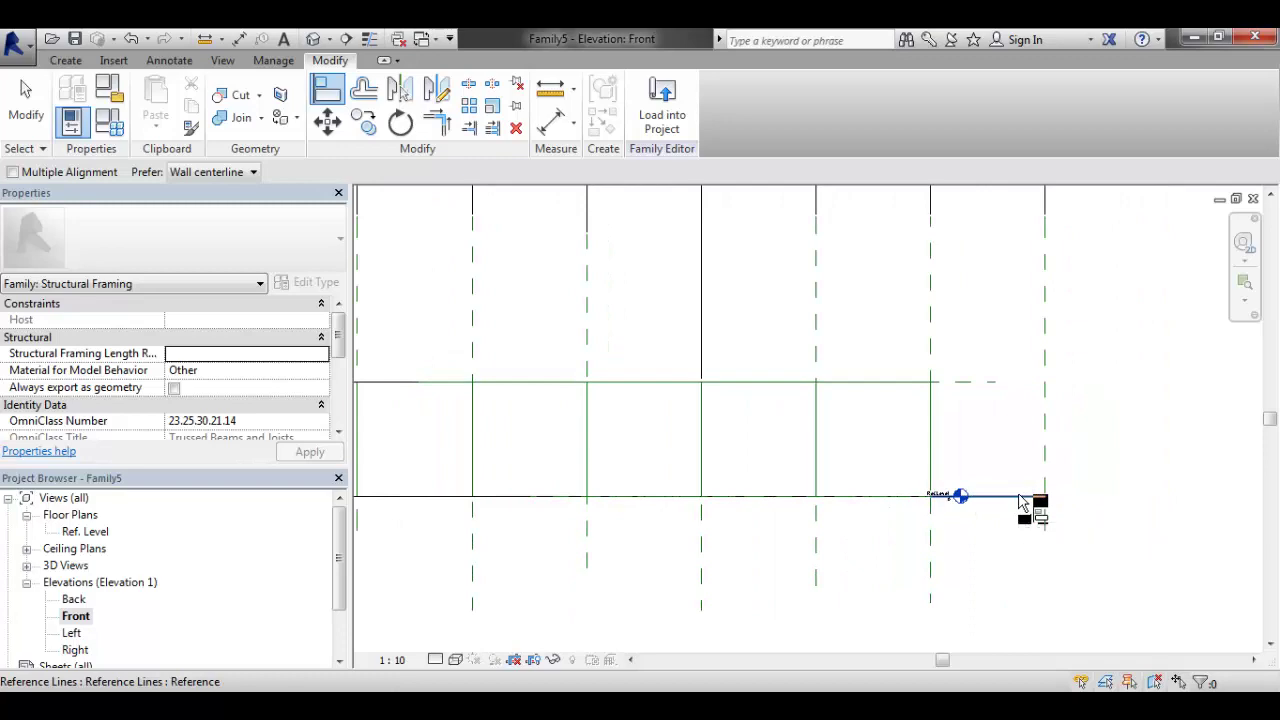
scroll(871, 391, down, 4)
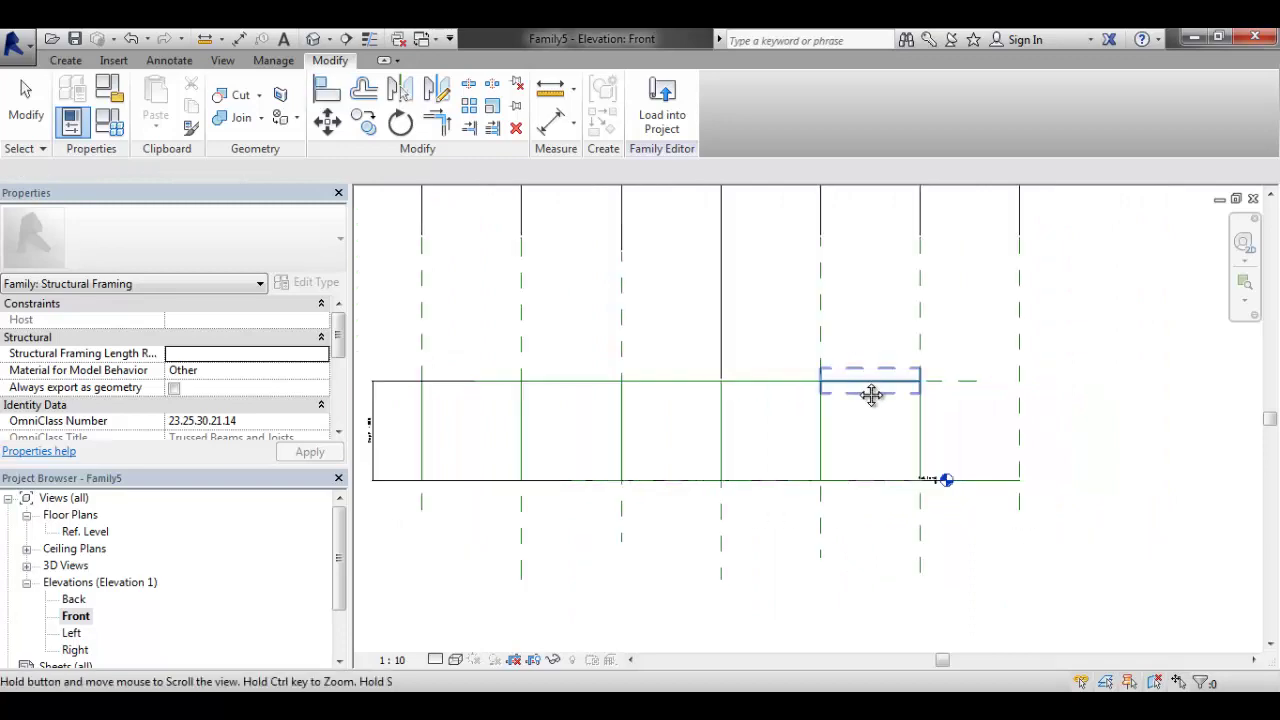
Set the family's Length parameter to 8000 and its Depth parameter to 2000, and apply both values
key(Escape)
key(f)
key(t)
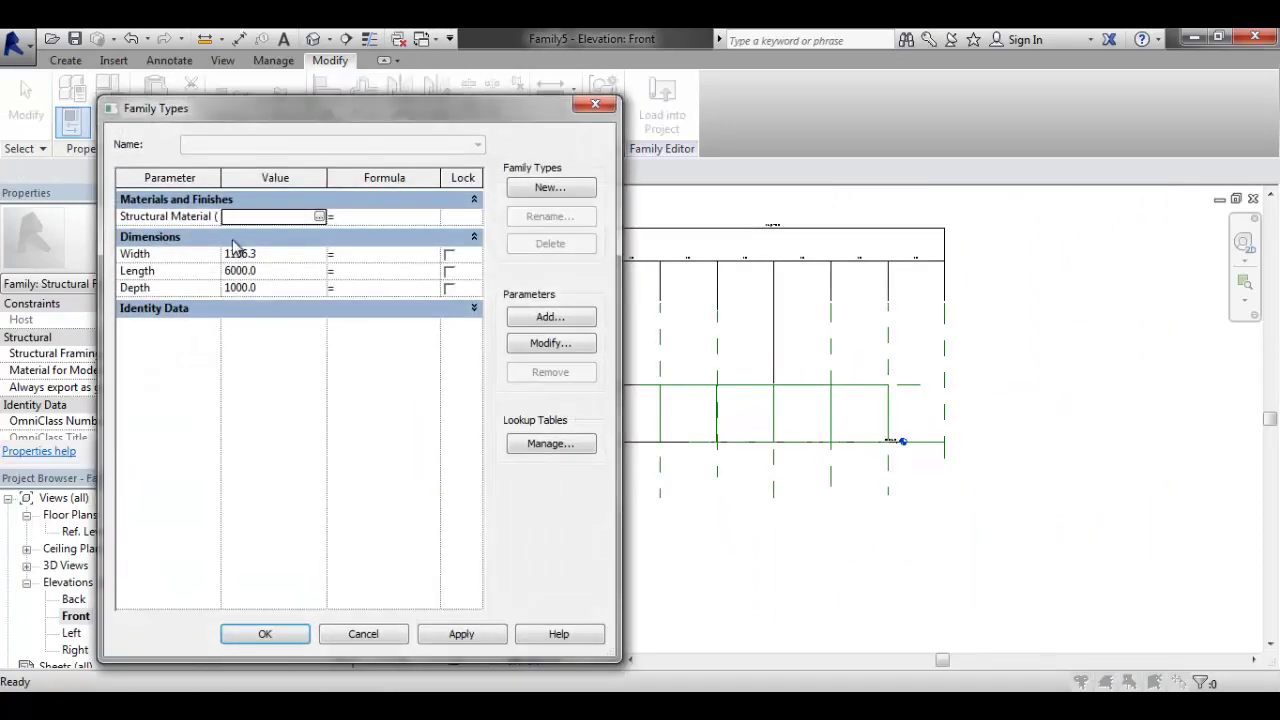
click(263, 272)
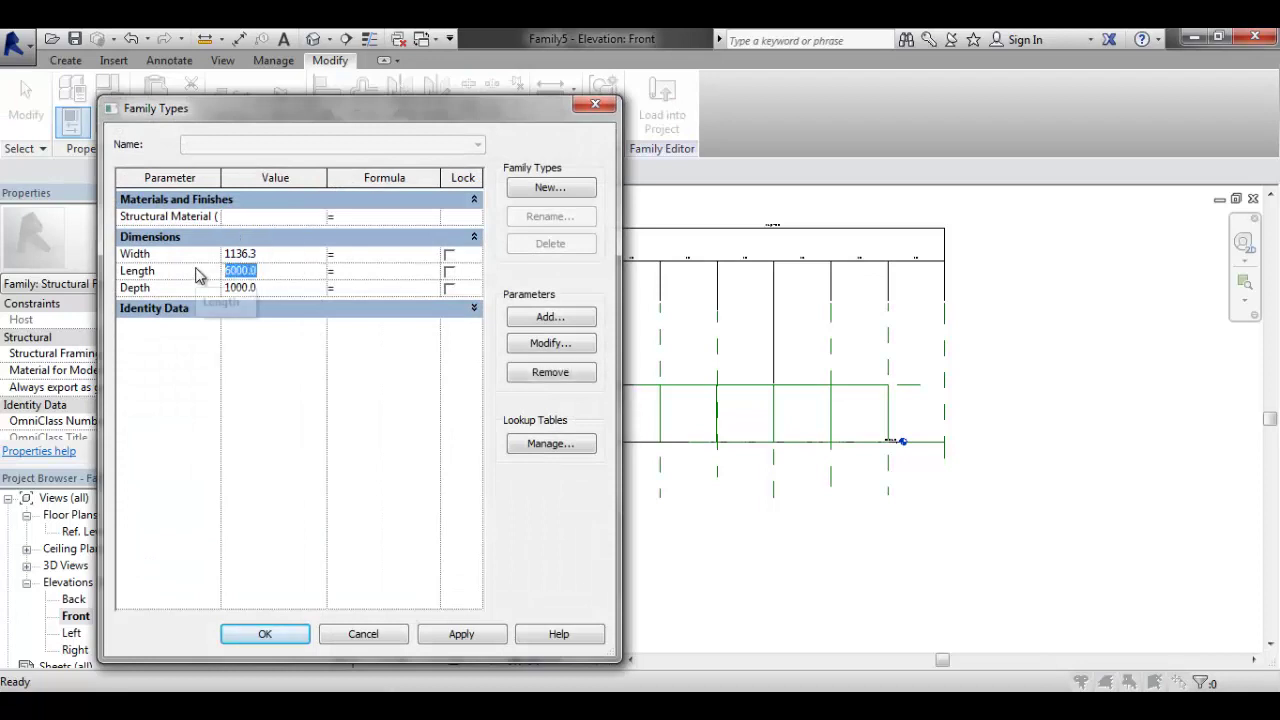
text(8)
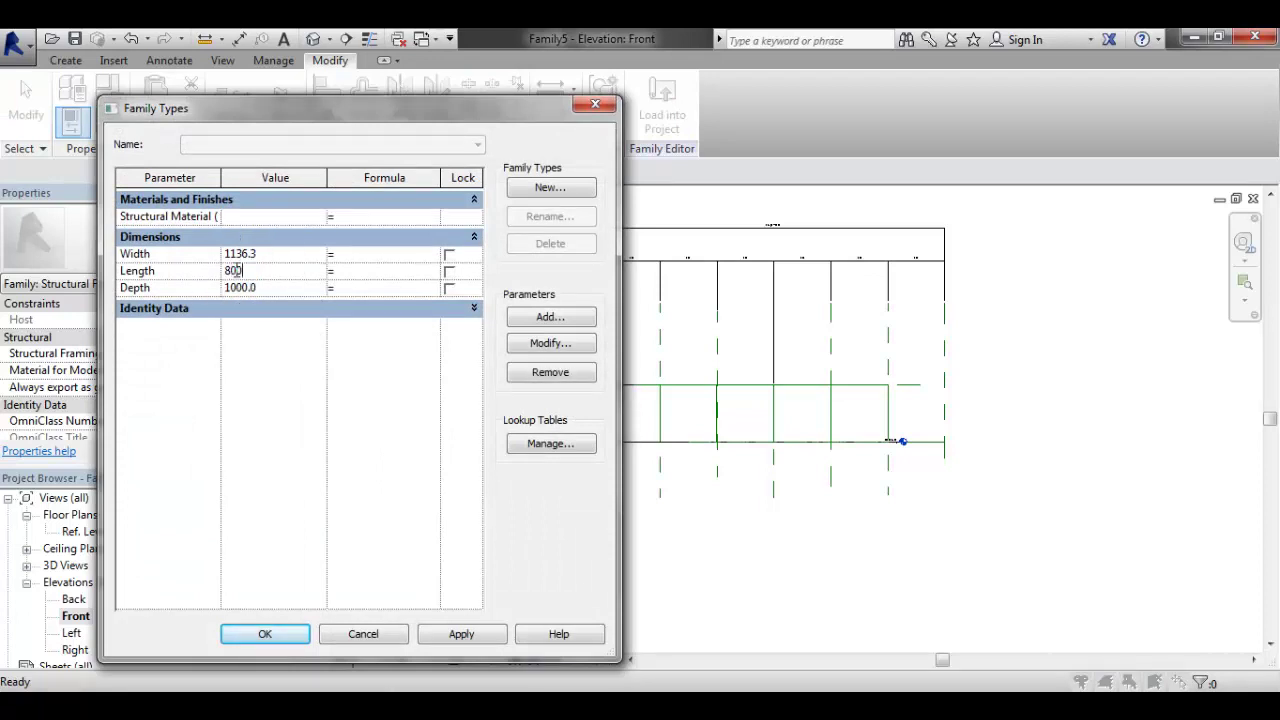
click(282, 251)
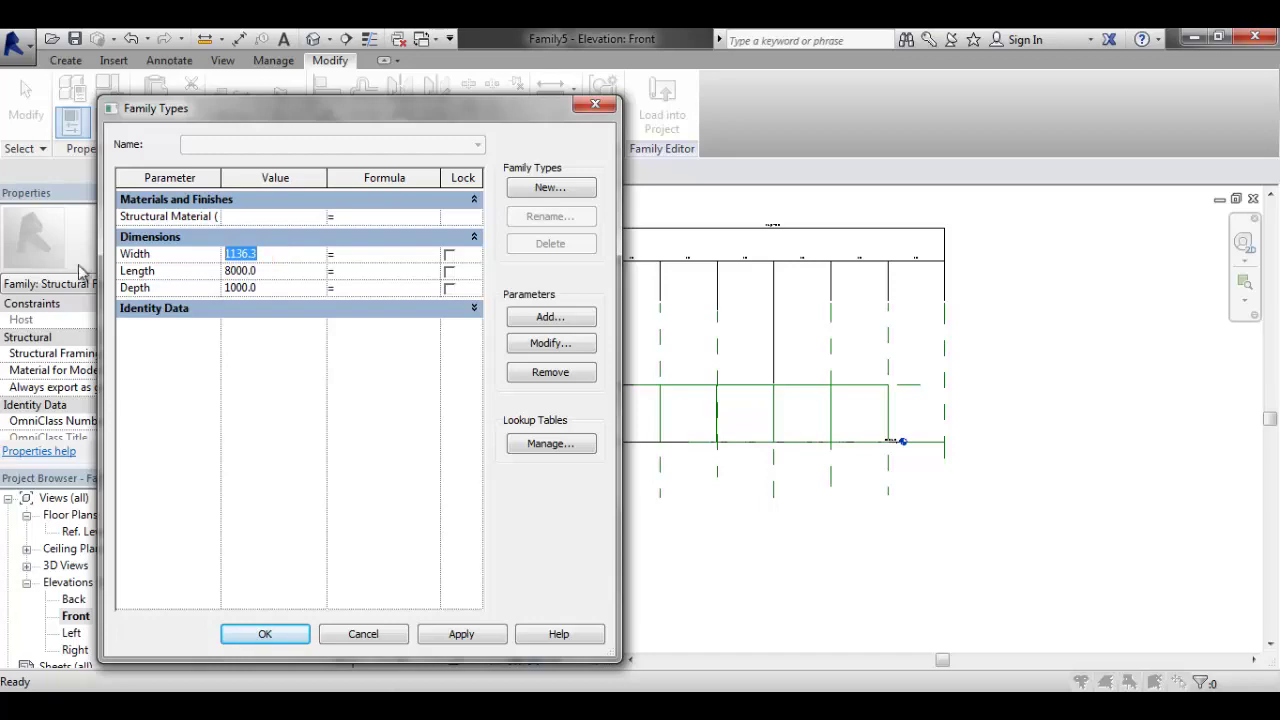
drag(272, 123, 268, 163)
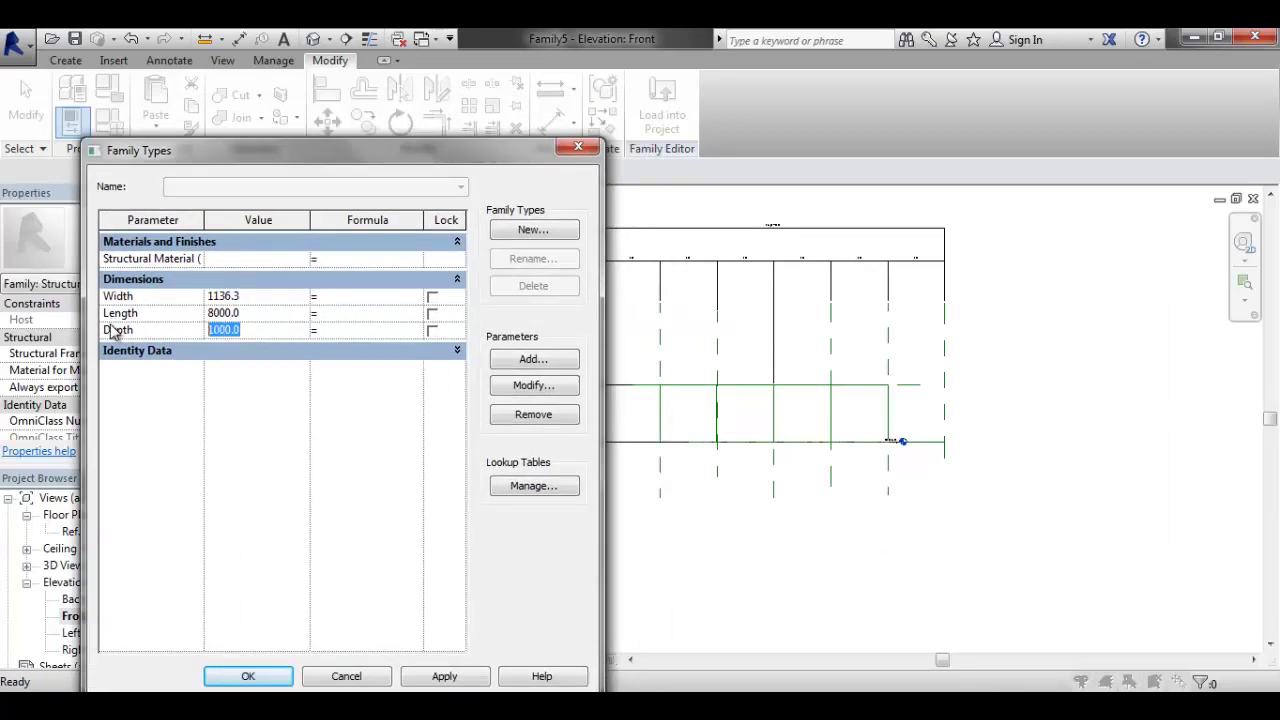
text(20.0)
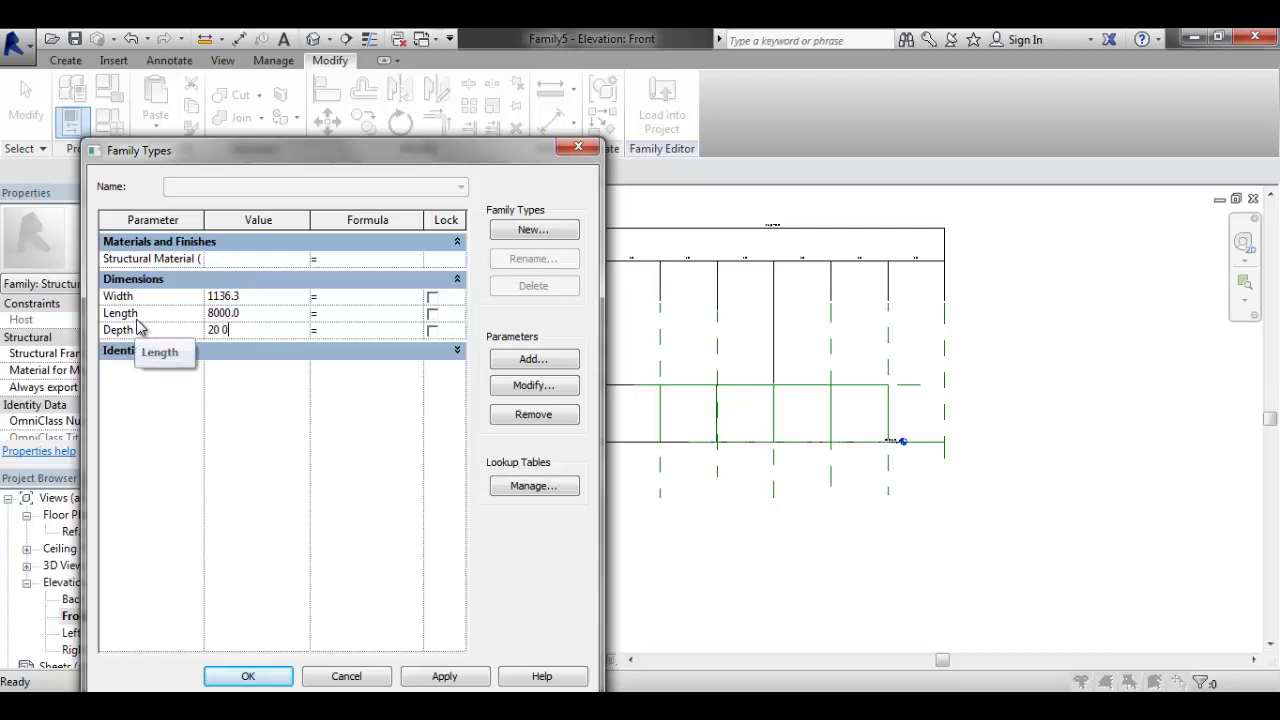
key(BackSpace)
key(BackSpace)
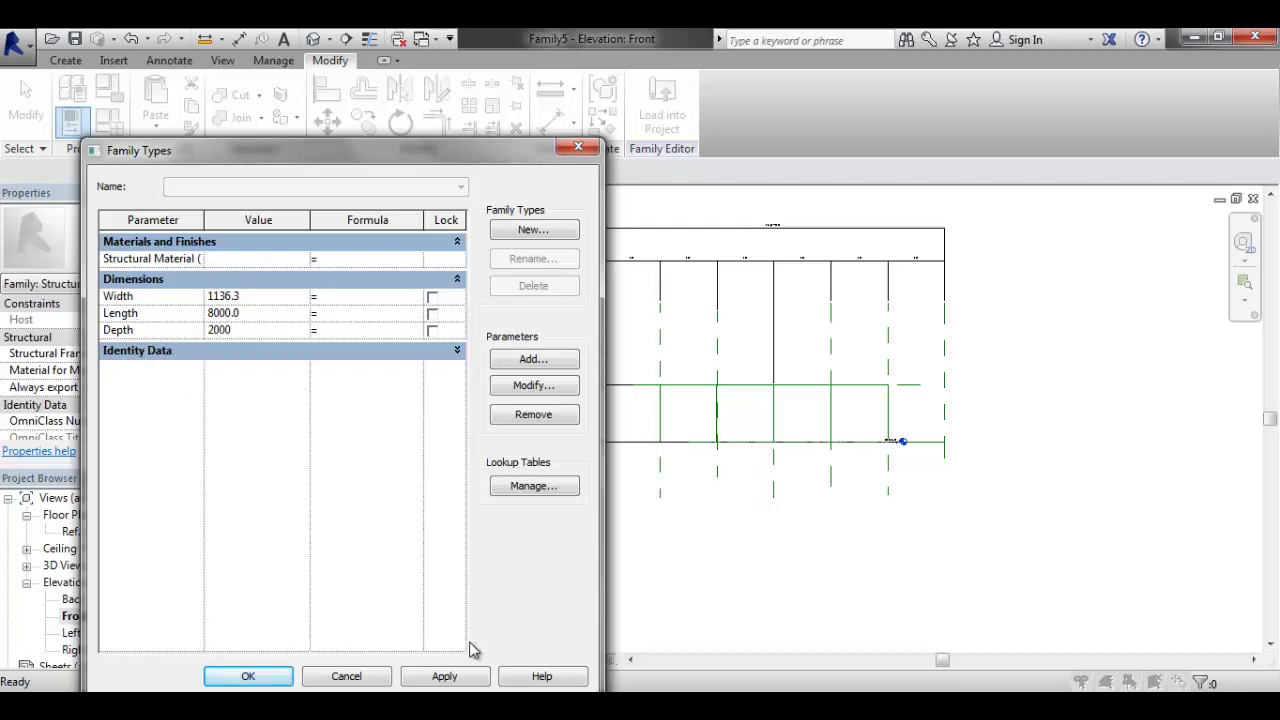
click(444, 676)
click(248, 676)
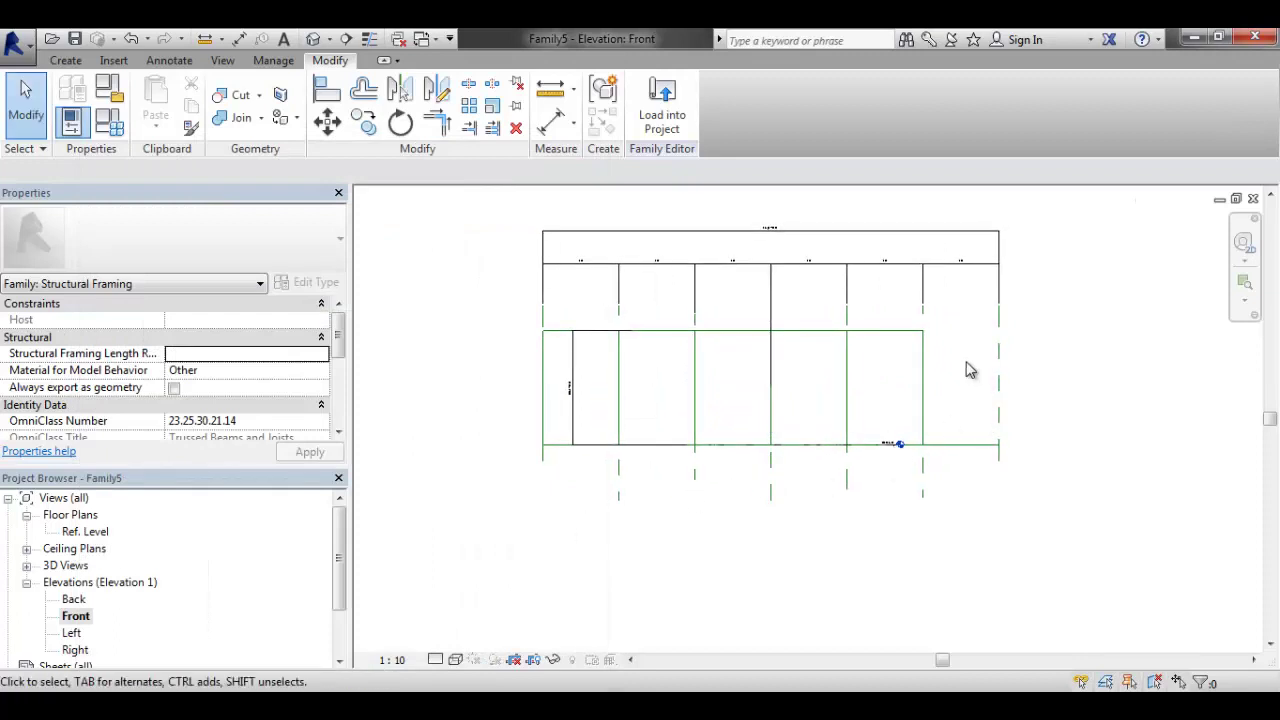
Draw a reference-line rectangle filling the empty end bay of the front elevation, between the last two vertical reference planes
click(68, 61)
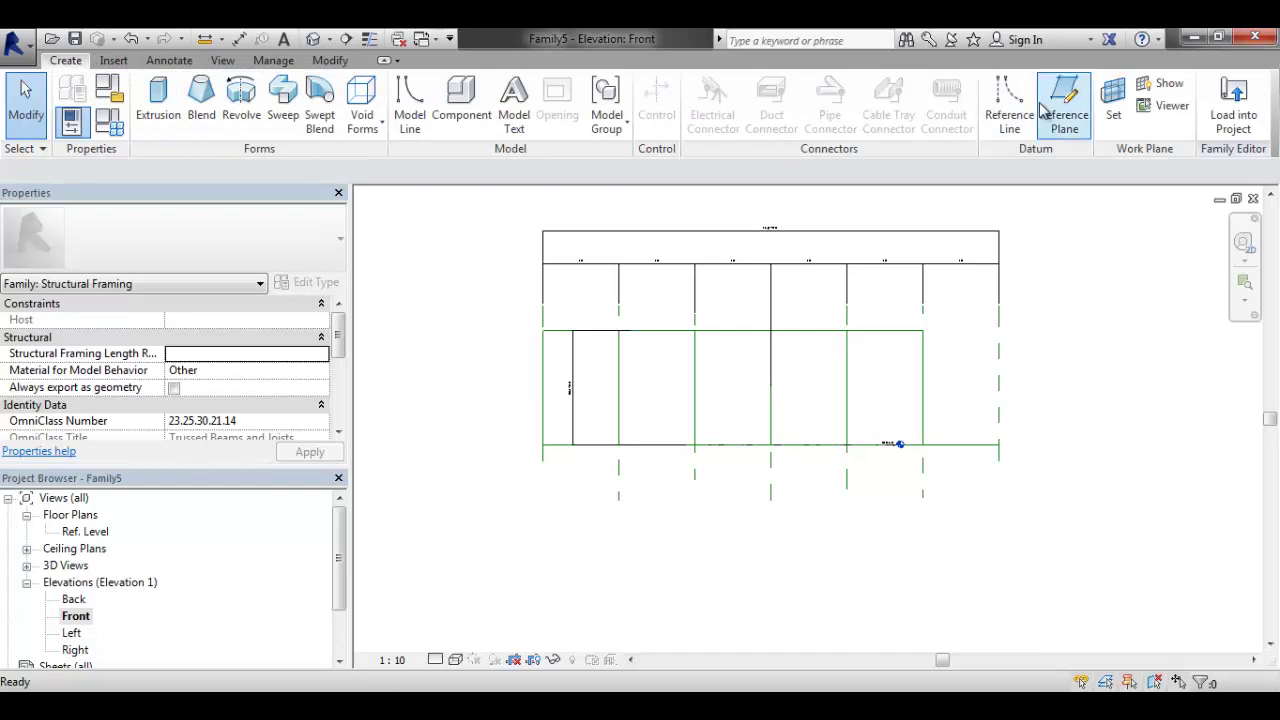
click(1009, 100)
click(829, 235)
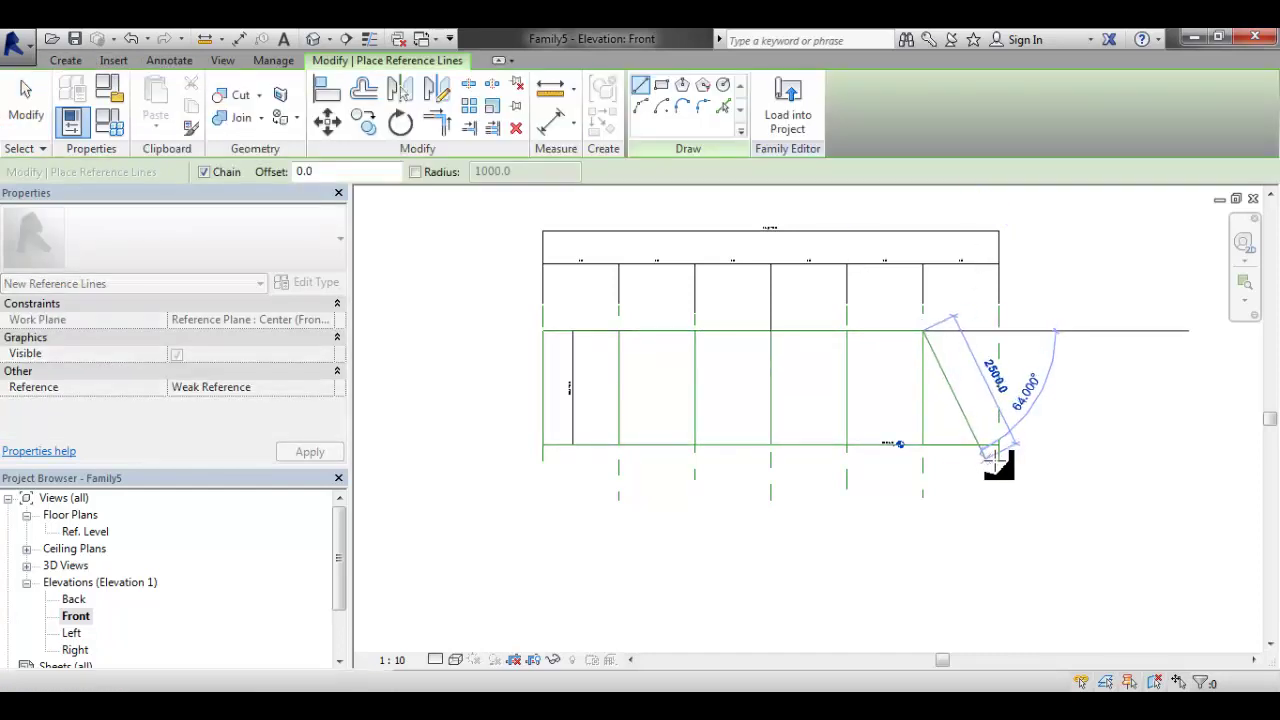
key(Escape)
click(662, 88)
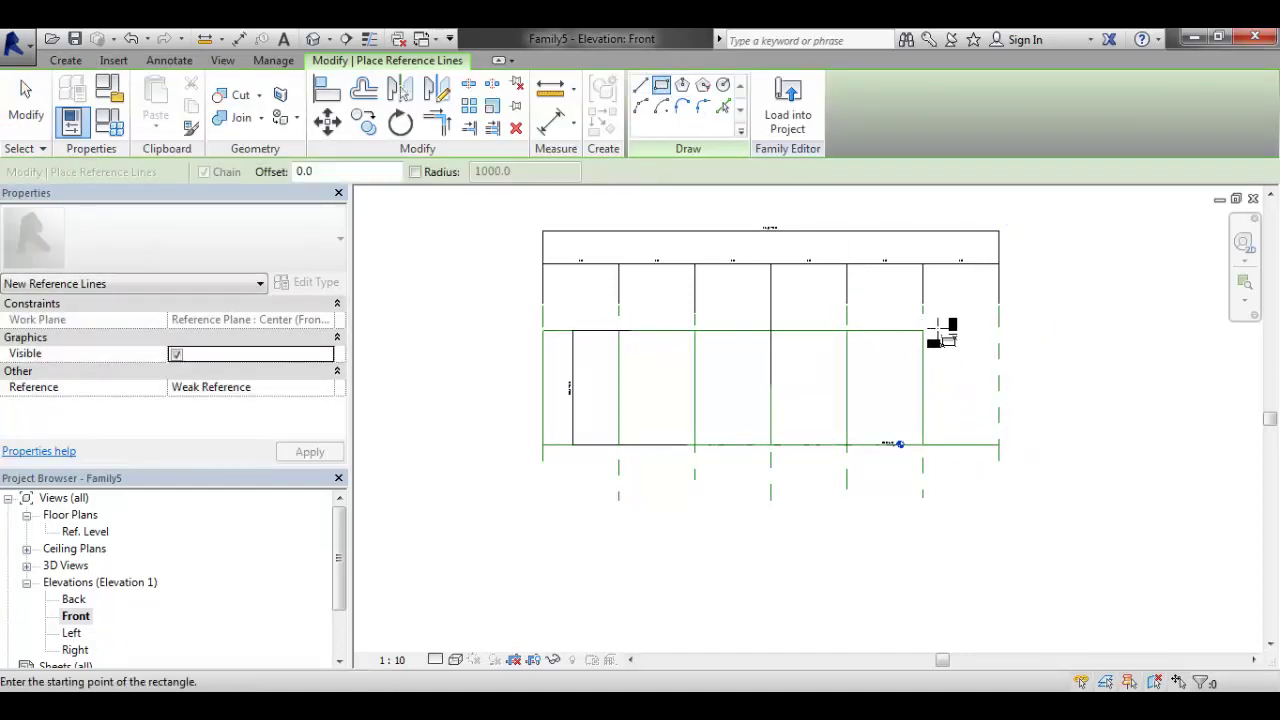
click(923, 330)
click(997, 444)
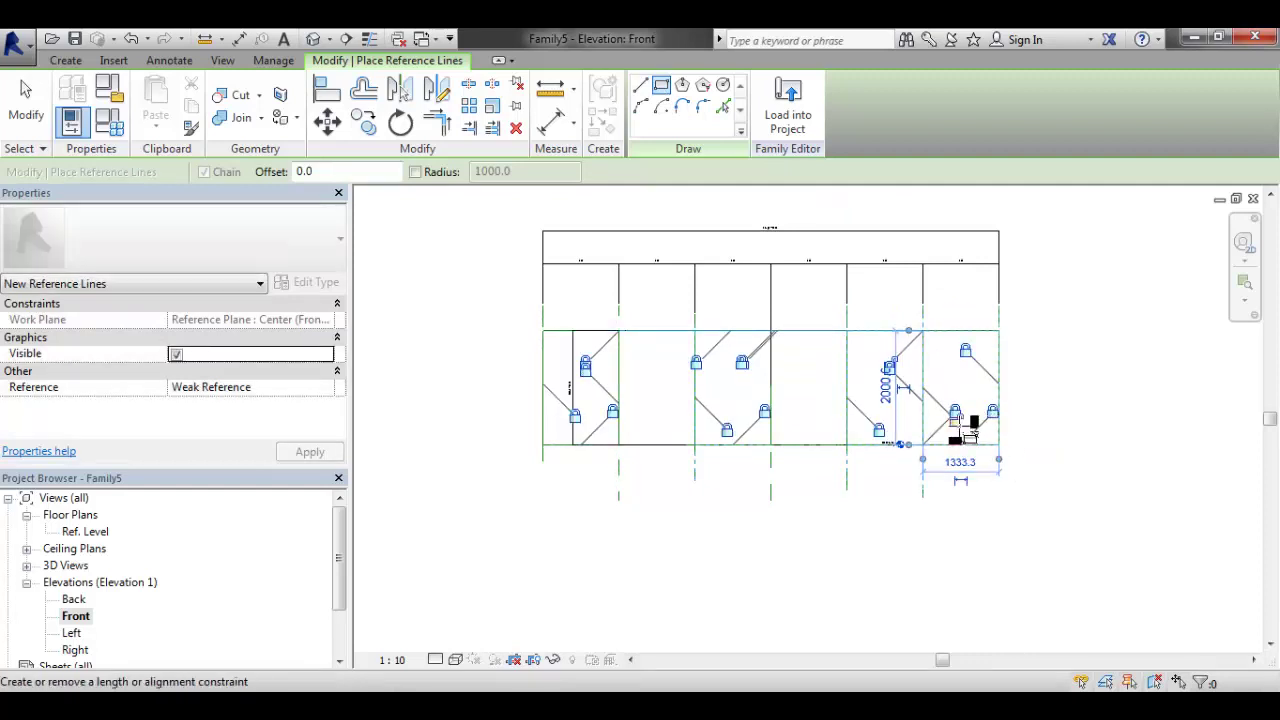
key(Escape)
key(Escape)
Open the default 3D view and examine the whole truss reference-line framework from an orbited angle
scroll(900, 314, down, 2)
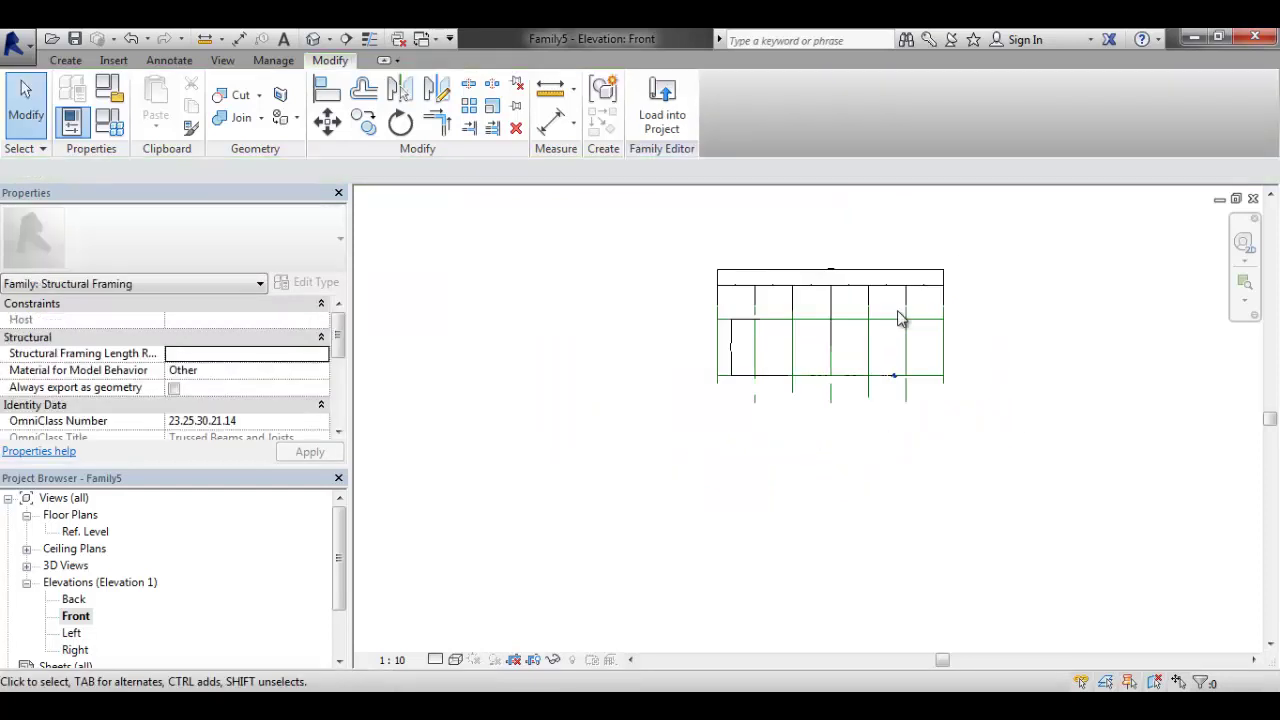
scroll(529, 316, up, 1)
click(309, 40)
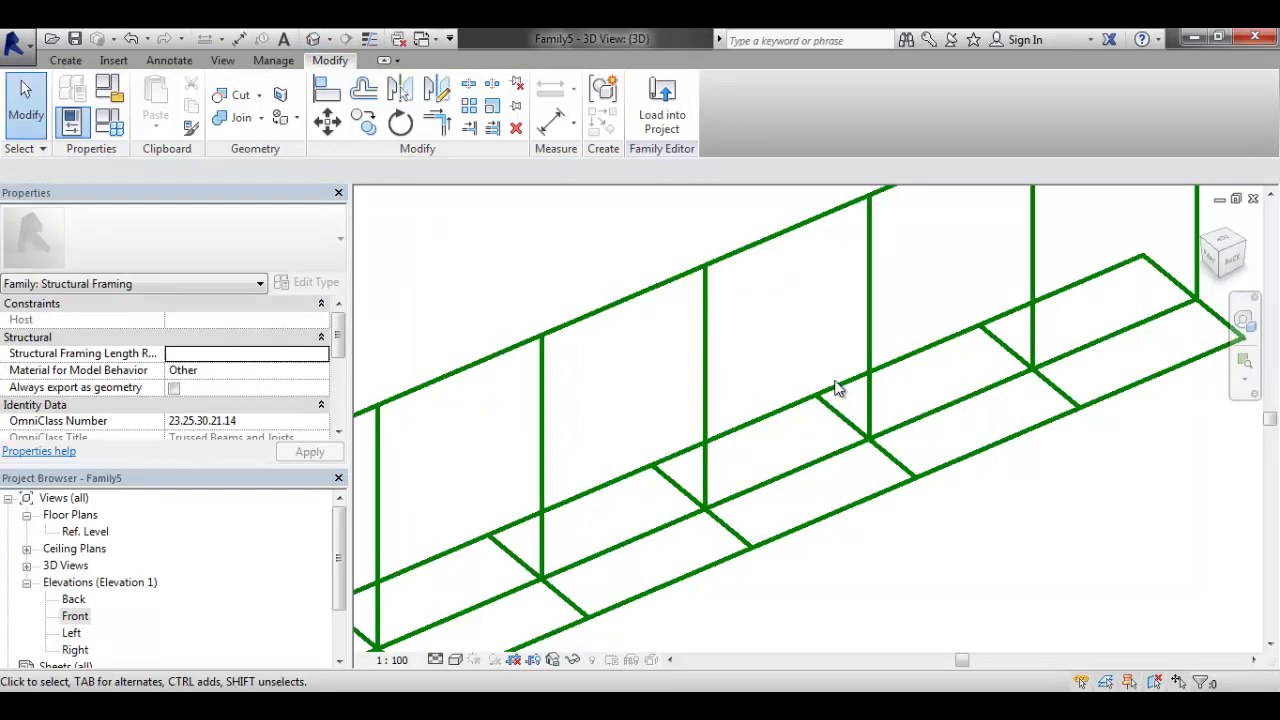
scroll(843, 386, down, 3)
shift+middle_drag(843, 386, 745, 441)
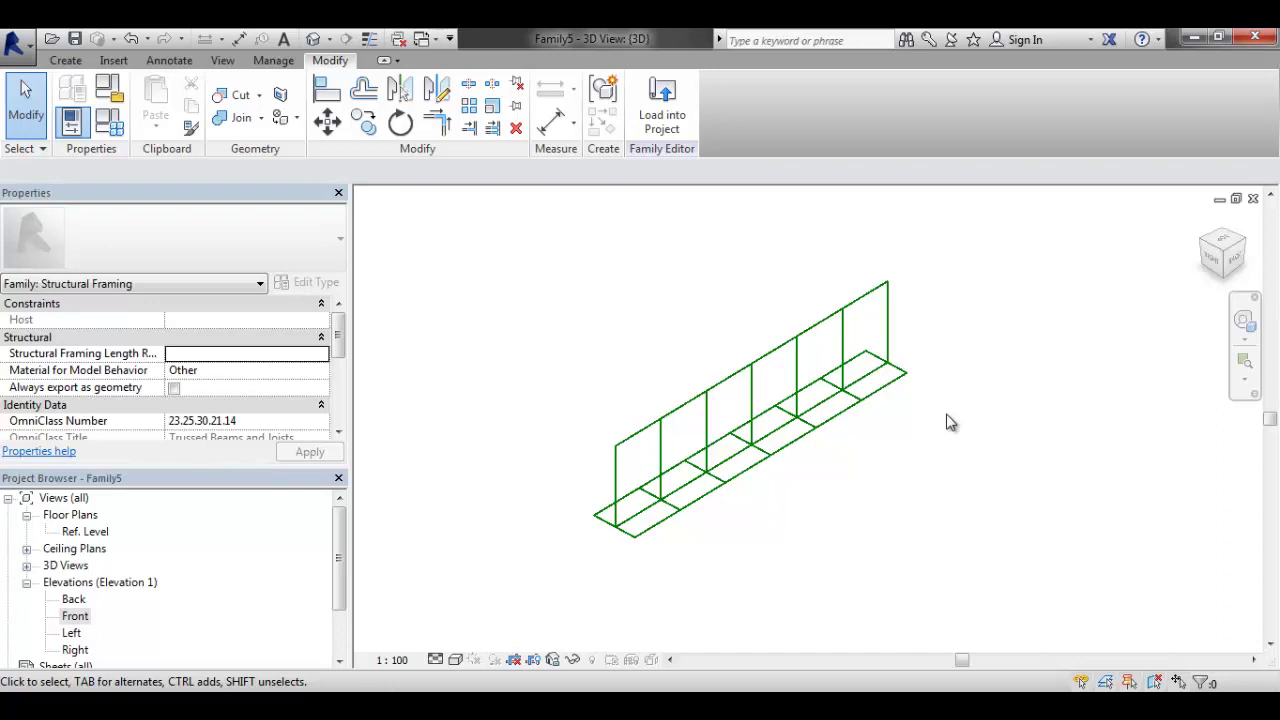
scroll(910, 425, up, 3)
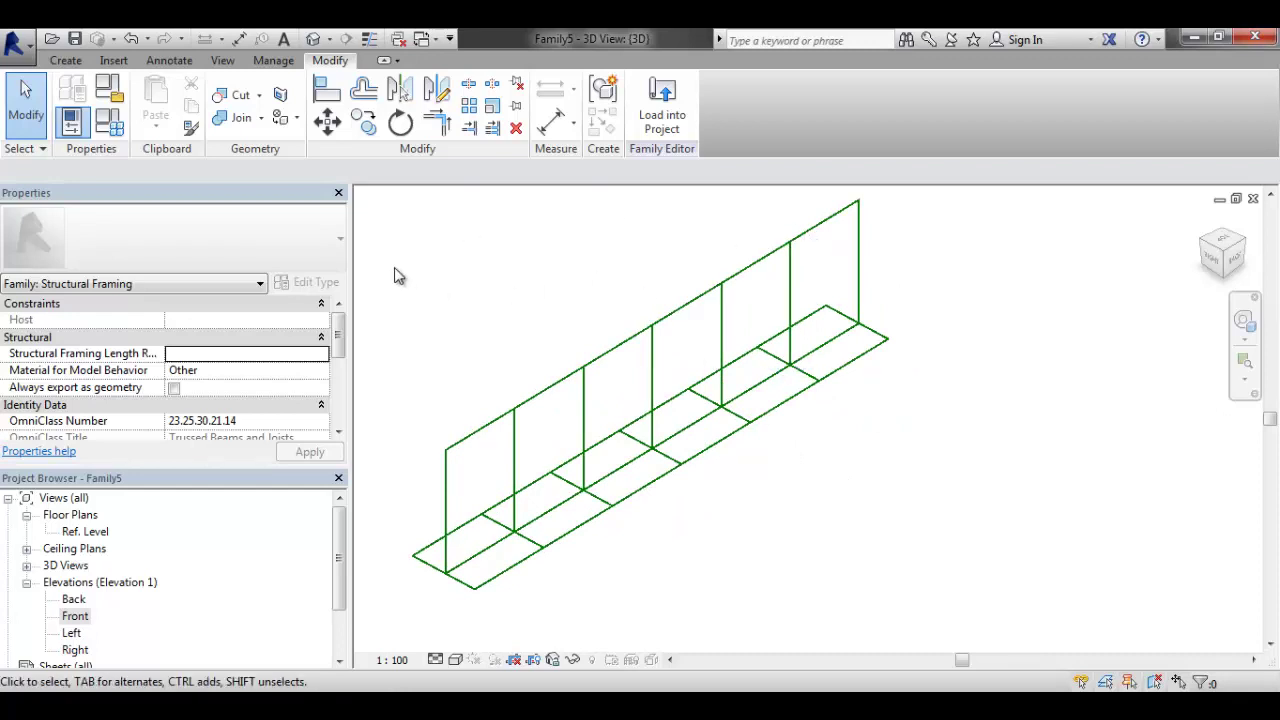
middle_drag(394, 274, 677, 563)
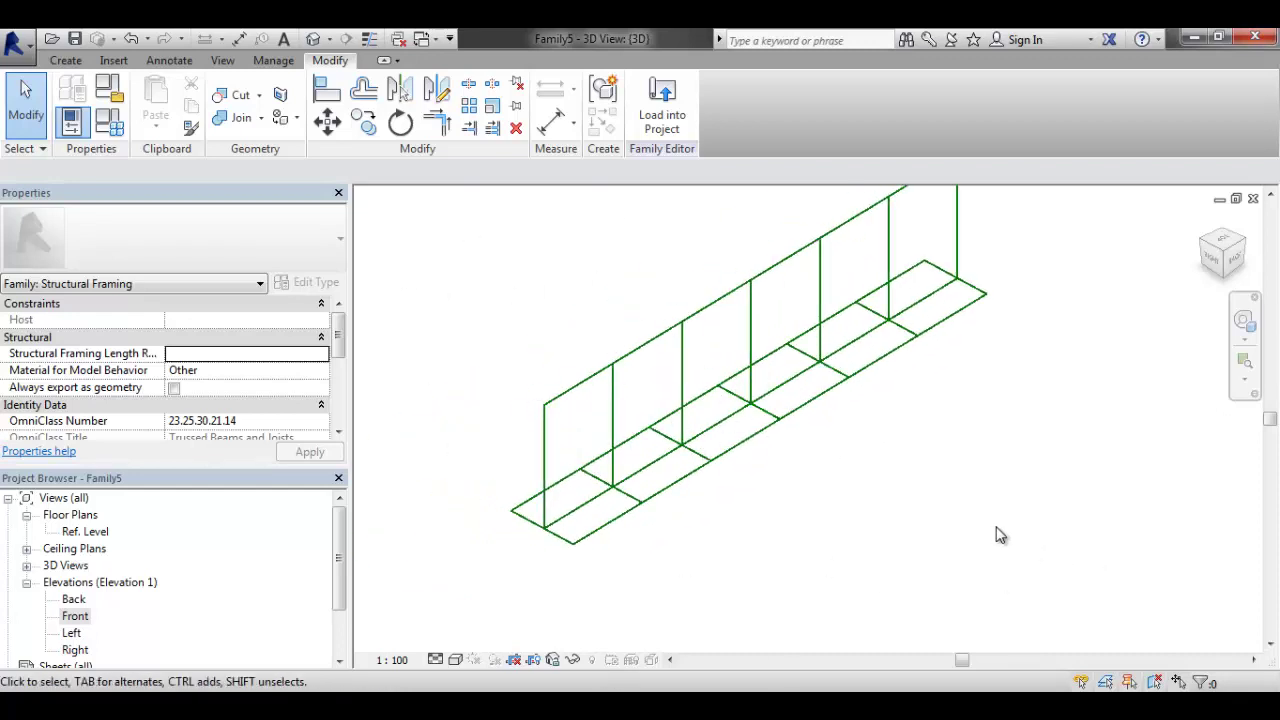
middle_drag(1001, 535, 903, 554)
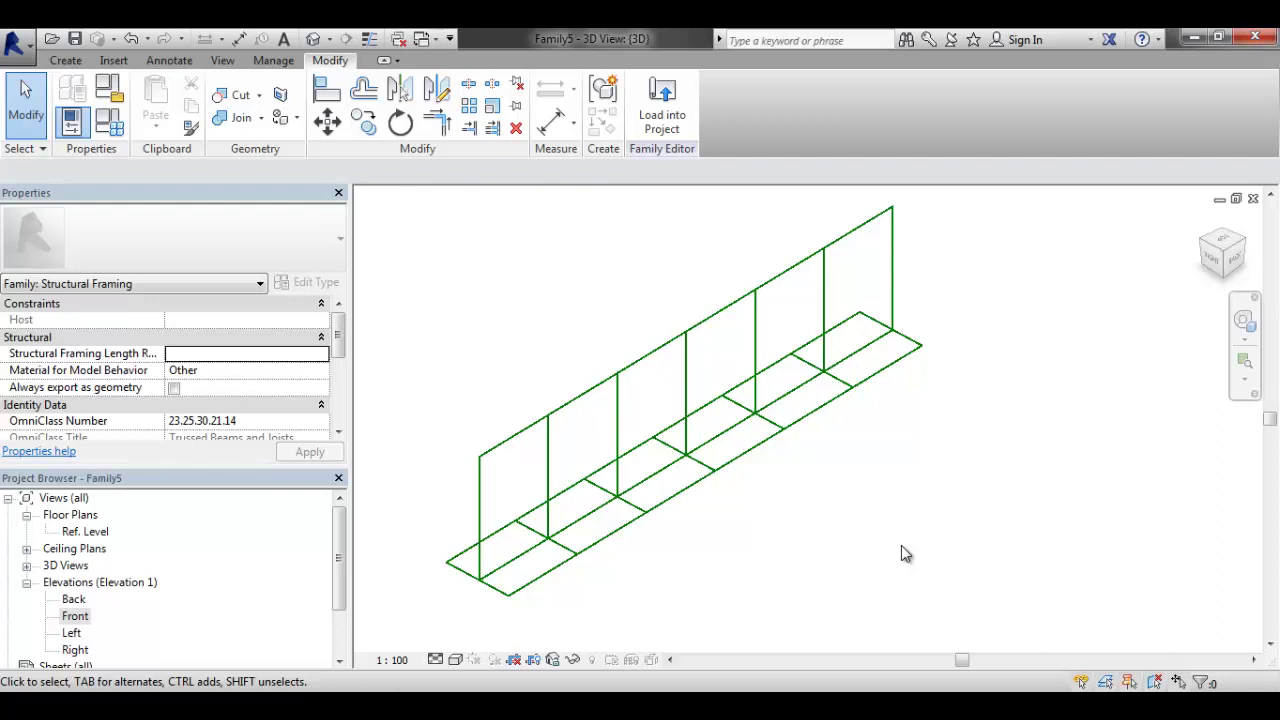
mouse_move(901, 545)
middle_down()
mouse_move(920, 560)
mouse_move(911, 524)
middle_up()
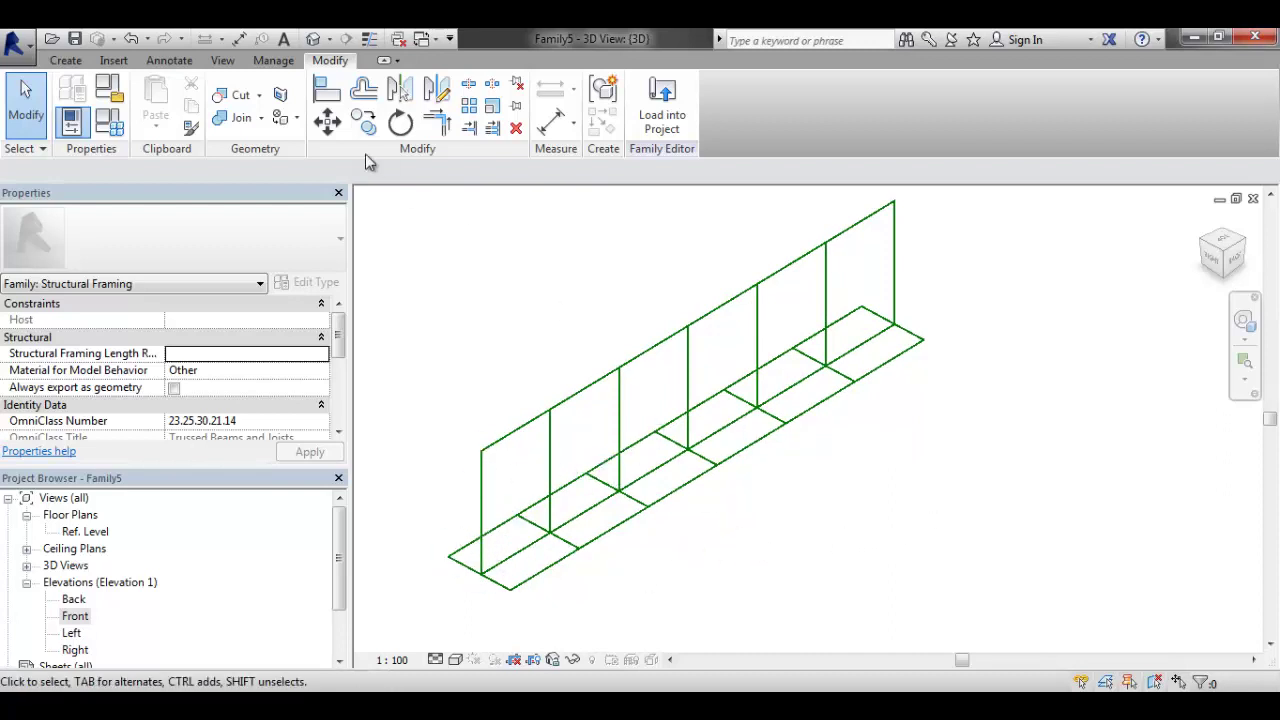
click(65, 60)
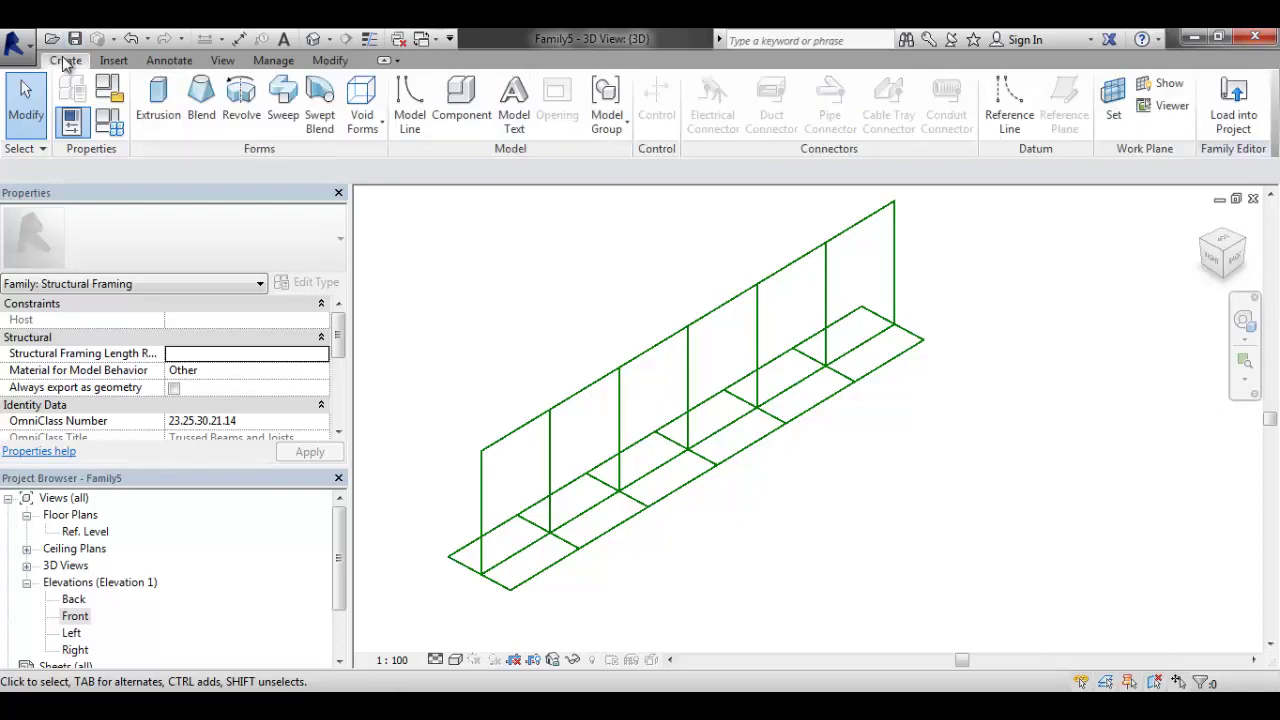
click(1010, 118)
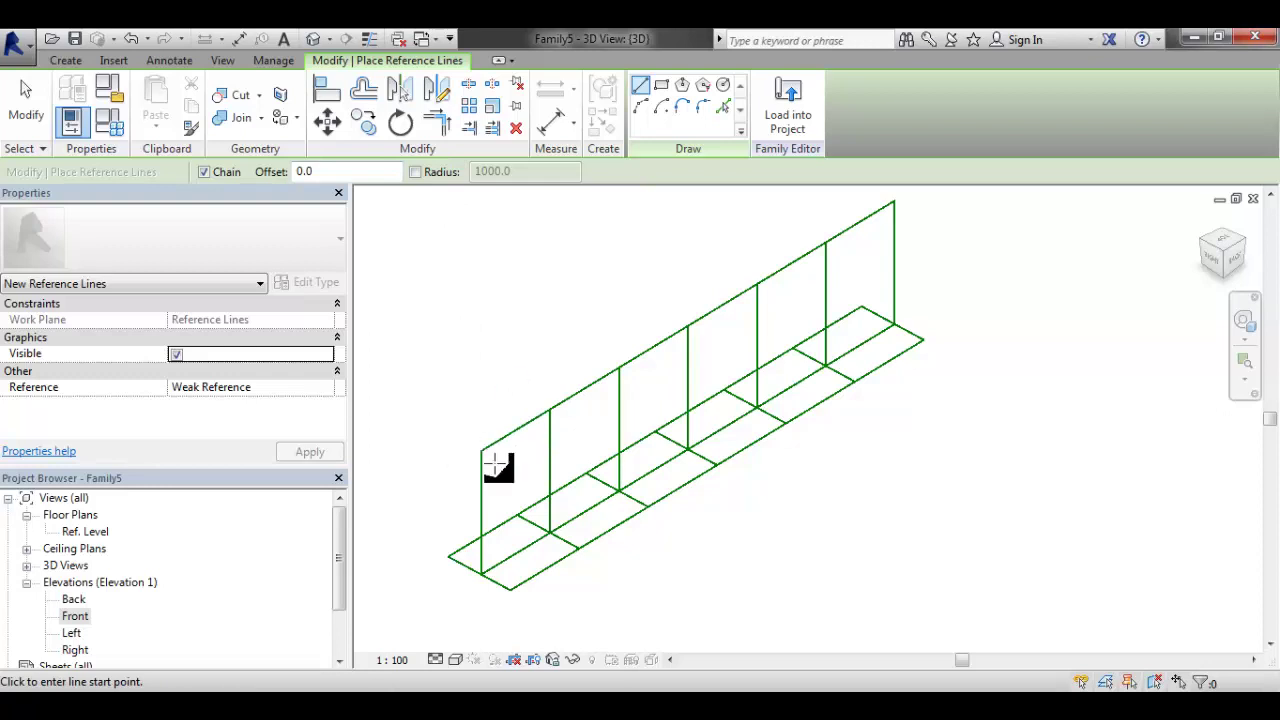
key(Escape)
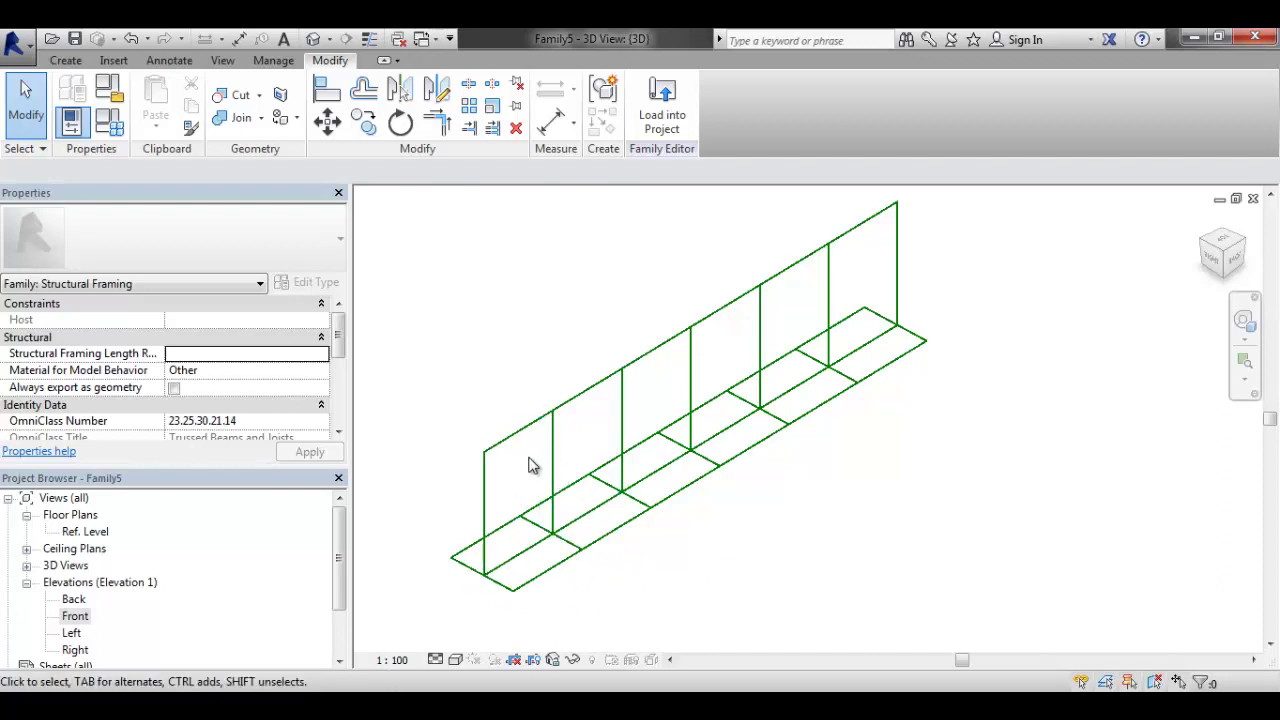
Set the work plane by picking a plane on the base cross reference line one bay in from the near end
scroll(605, 555, up, 2)
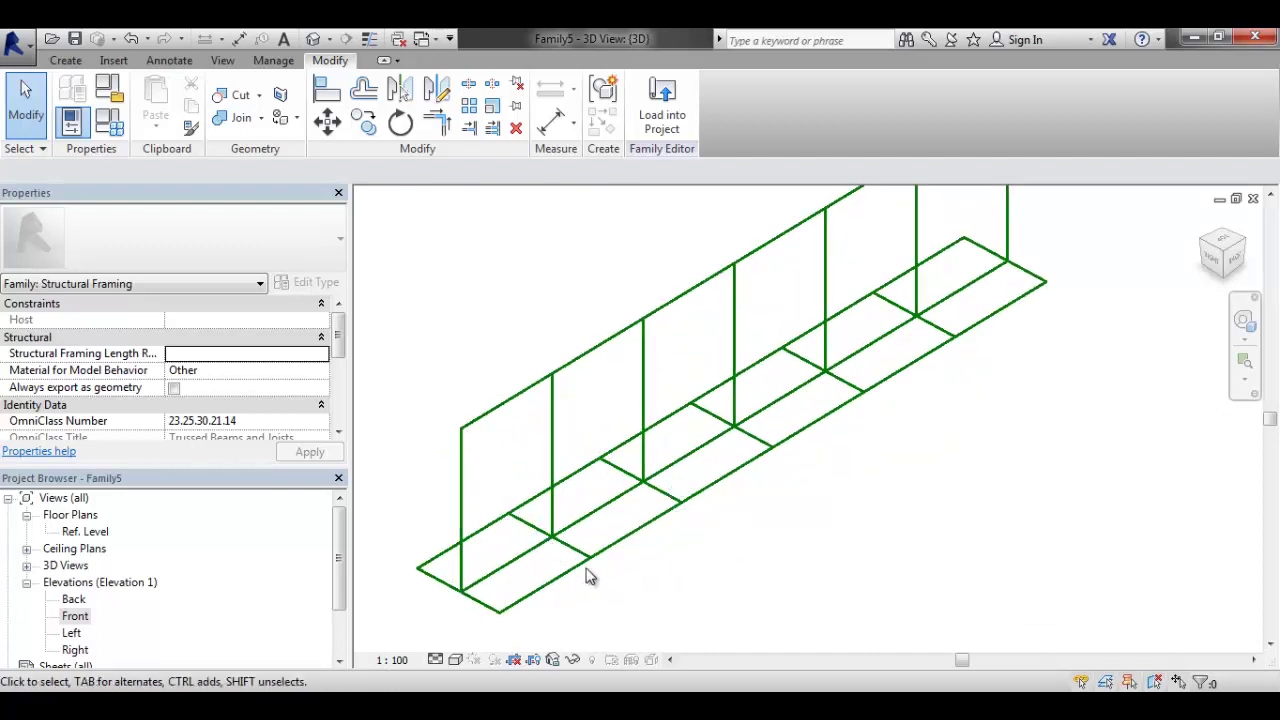
key(Tab)
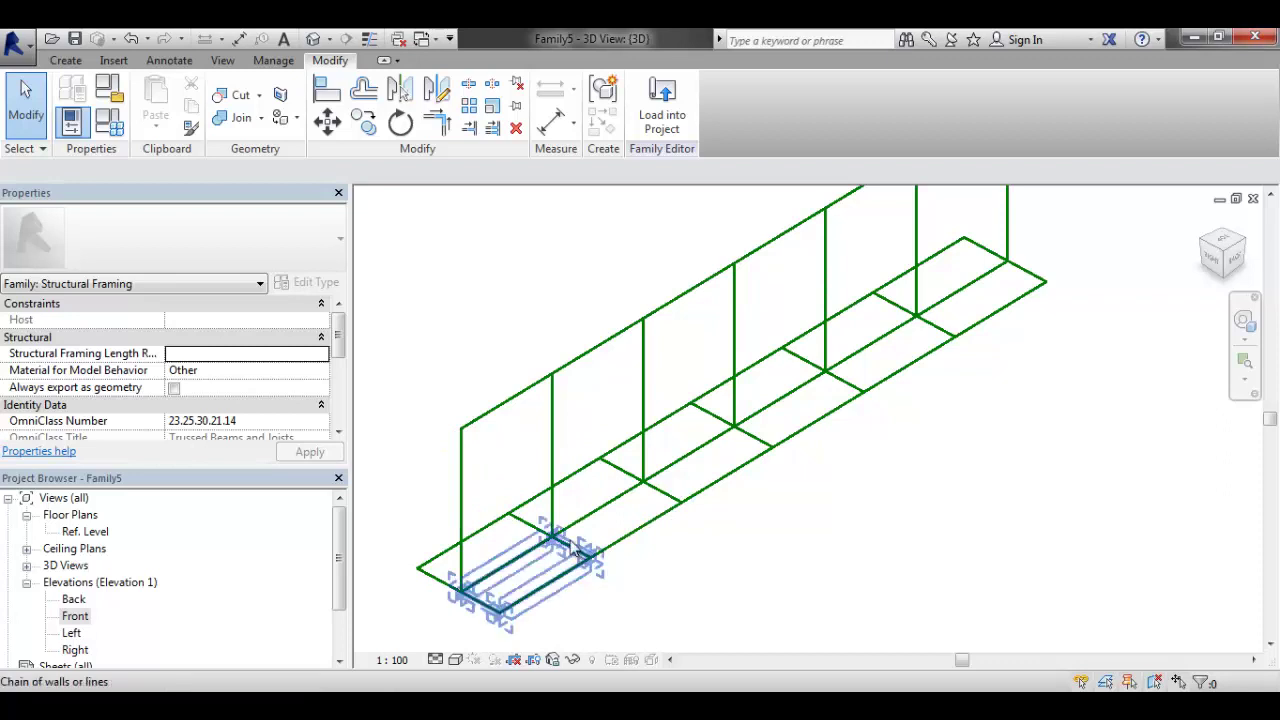
click(64, 60)
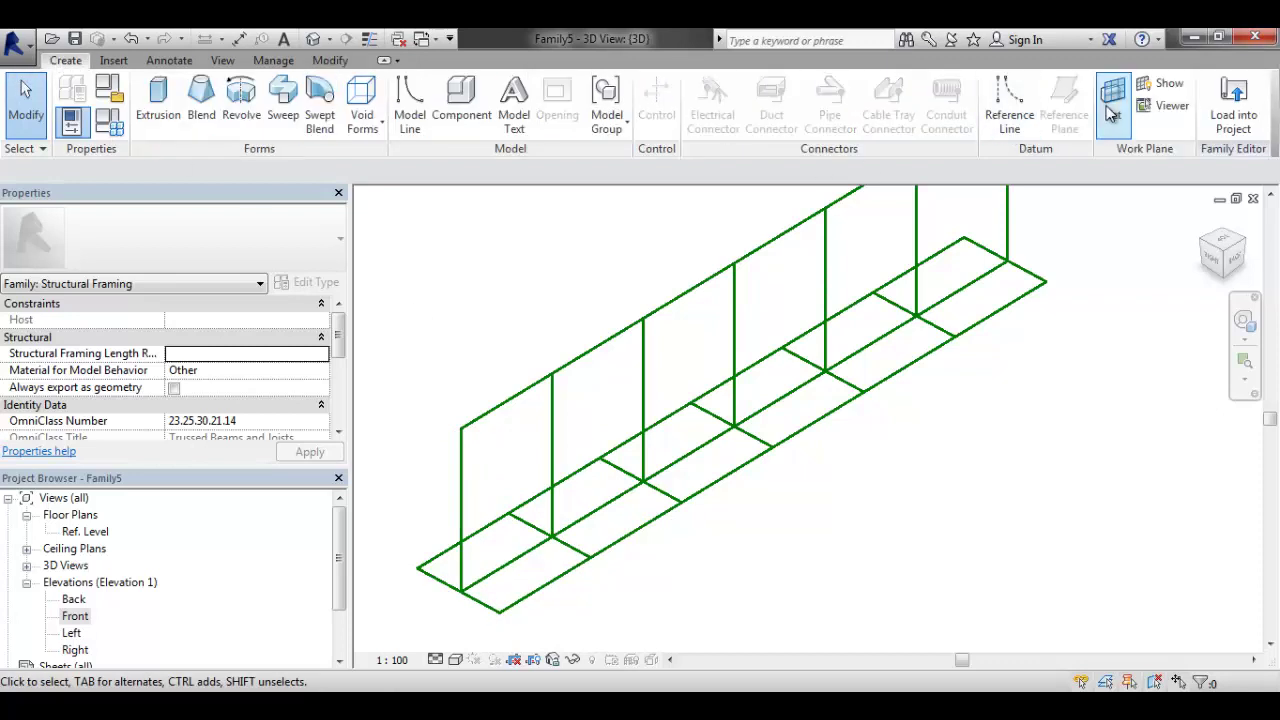
click(1113, 100)
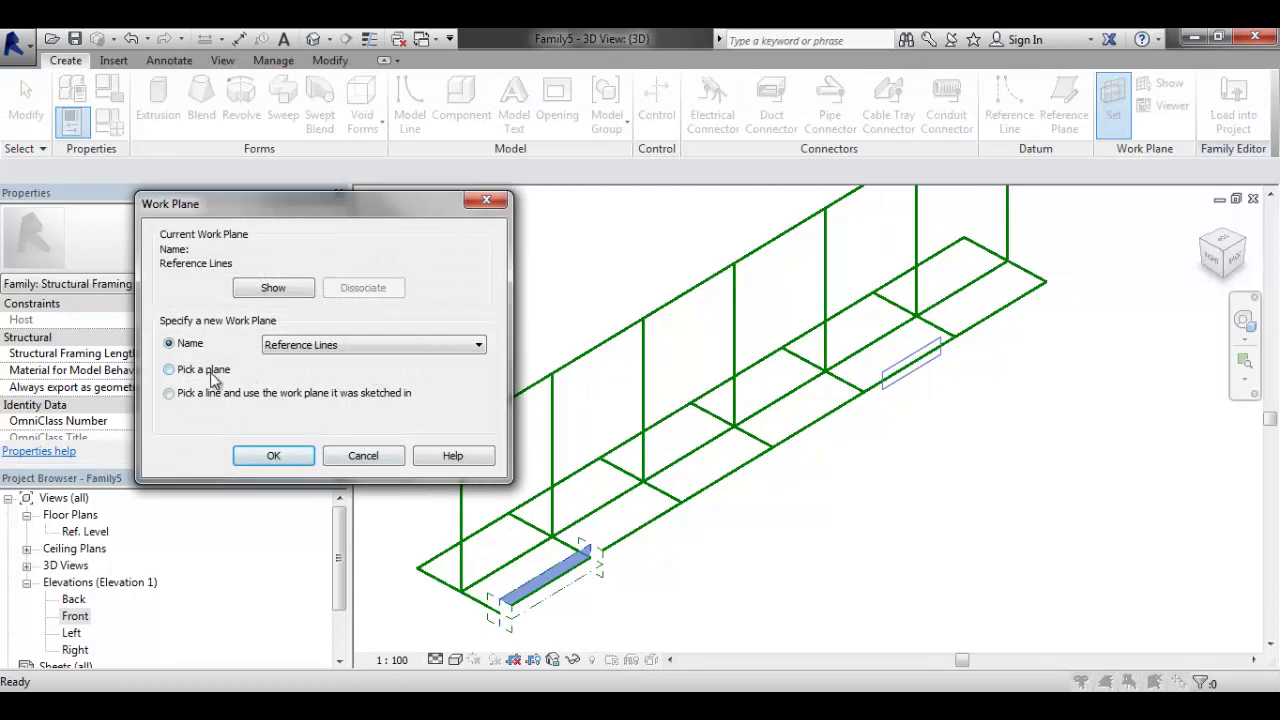
click(271, 453)
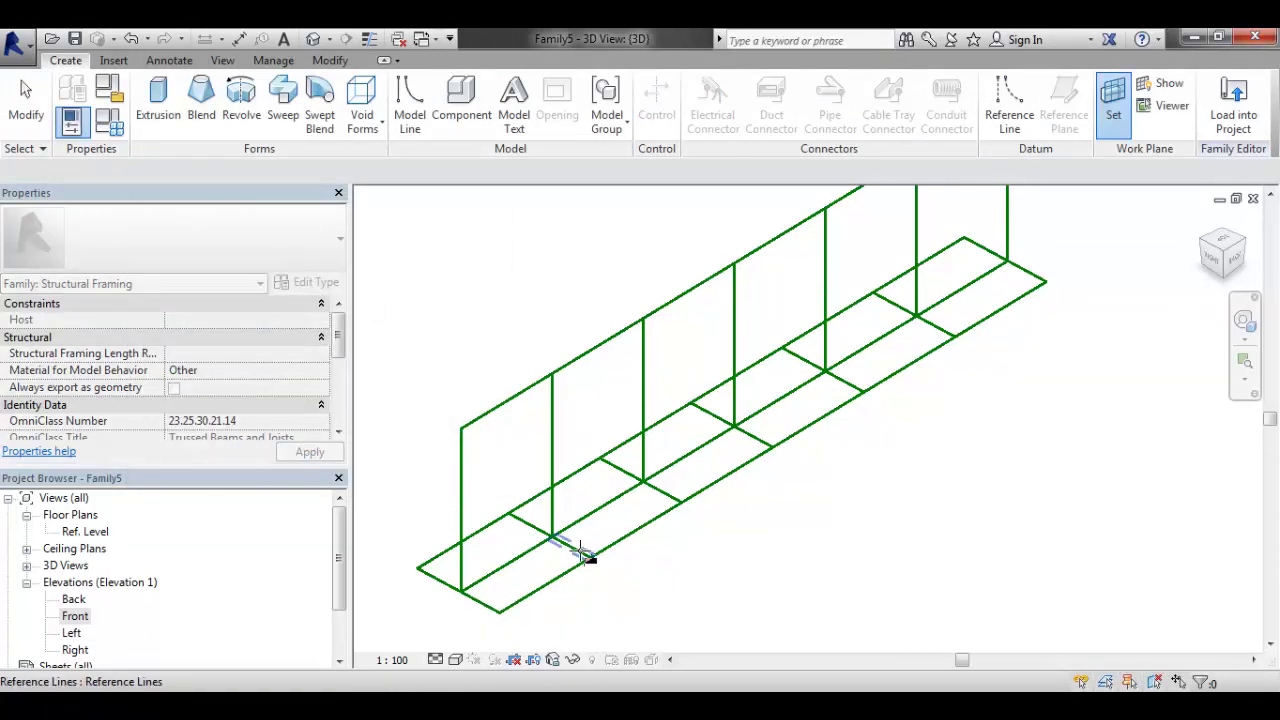
click(578, 552)
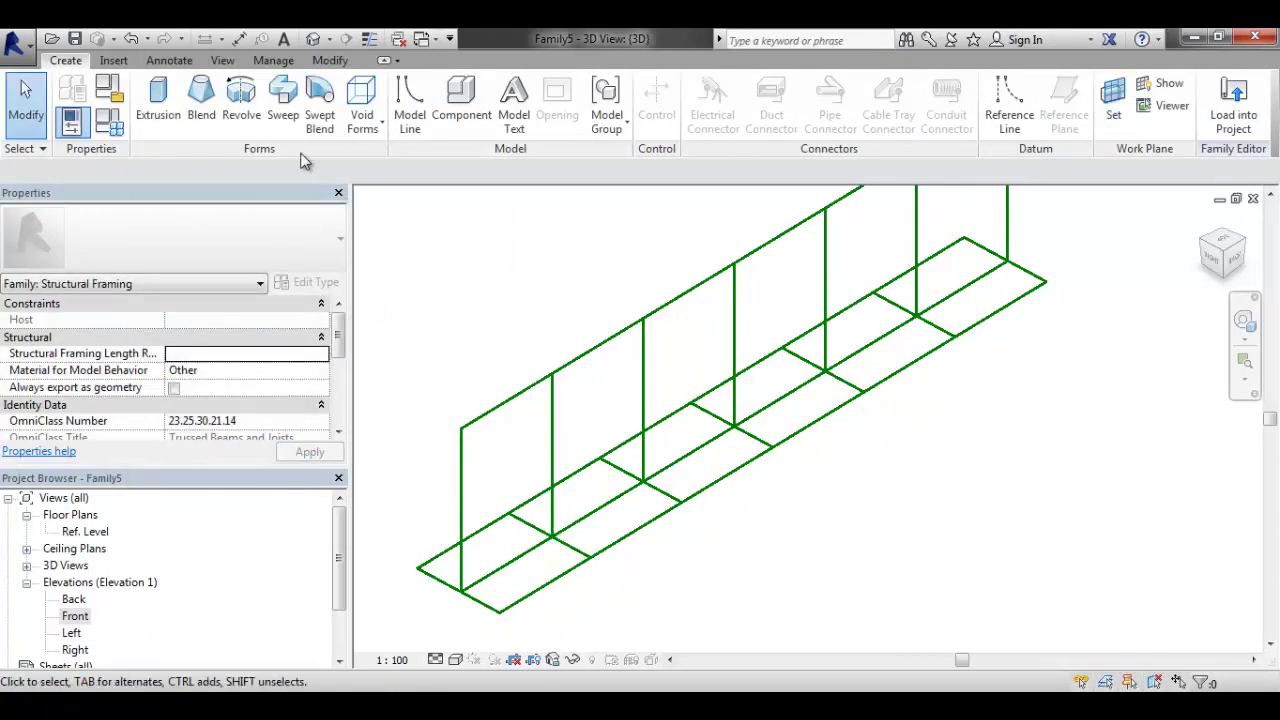
Draw a diagonal reference line from the near end of that cross line to the top of the adjoining vertical
click(1009, 100)
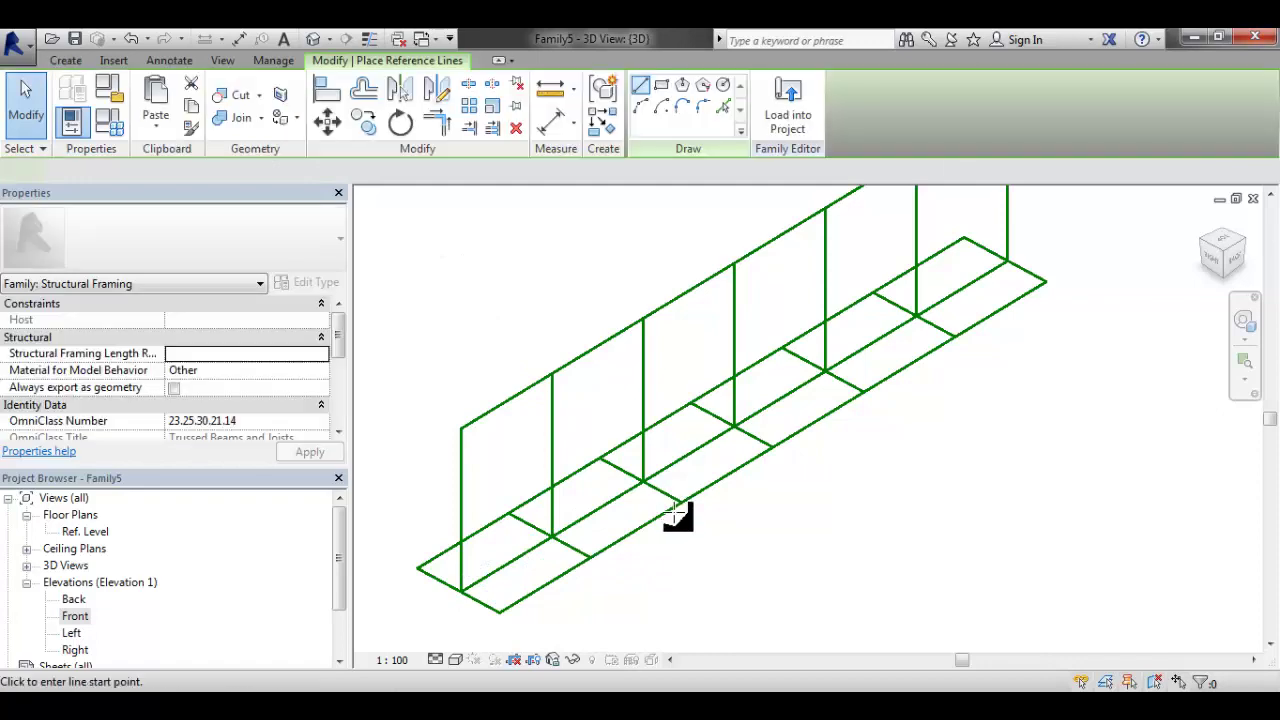
click(592, 557)
click(560, 380)
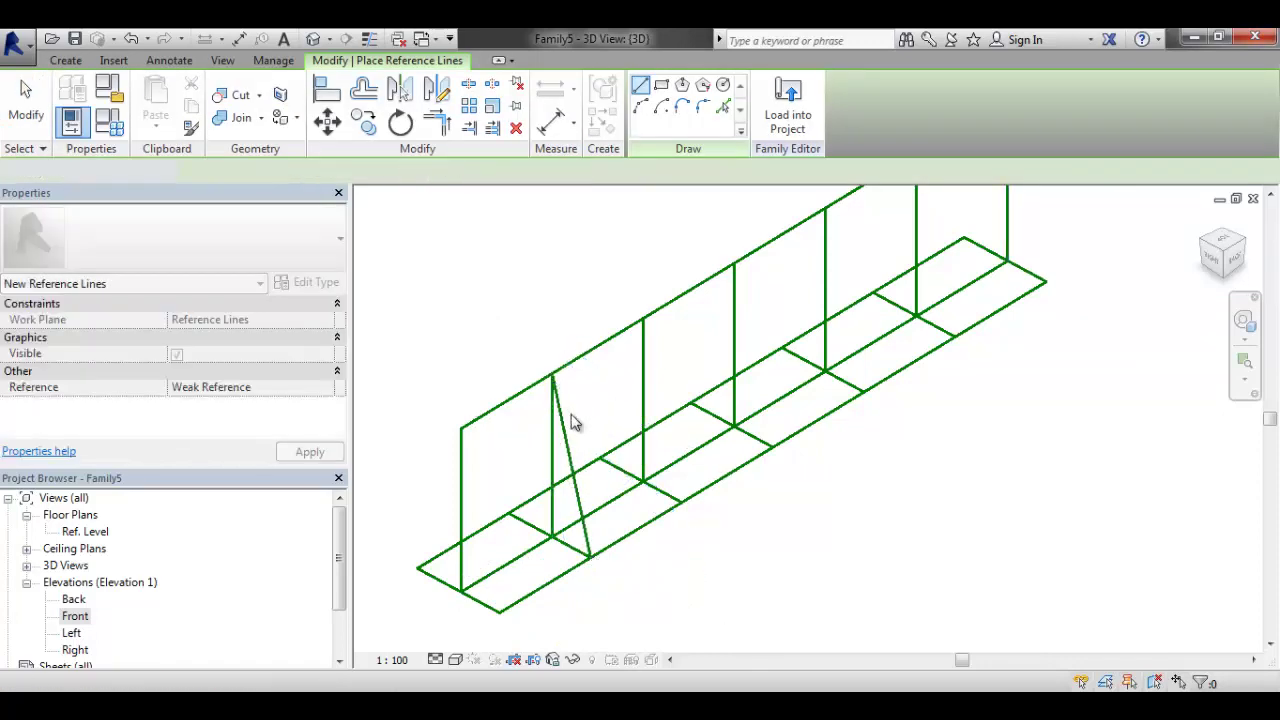
key(Escape)
key(Escape)
Draw a second diagonal reference line from the cross line's opposite end to the same vertical's top, closing the triangle
scroll(643, 434, up, 1)
middle_drag(643, 434, 705, 454)
middle_drag(700, 578, 737, 480)
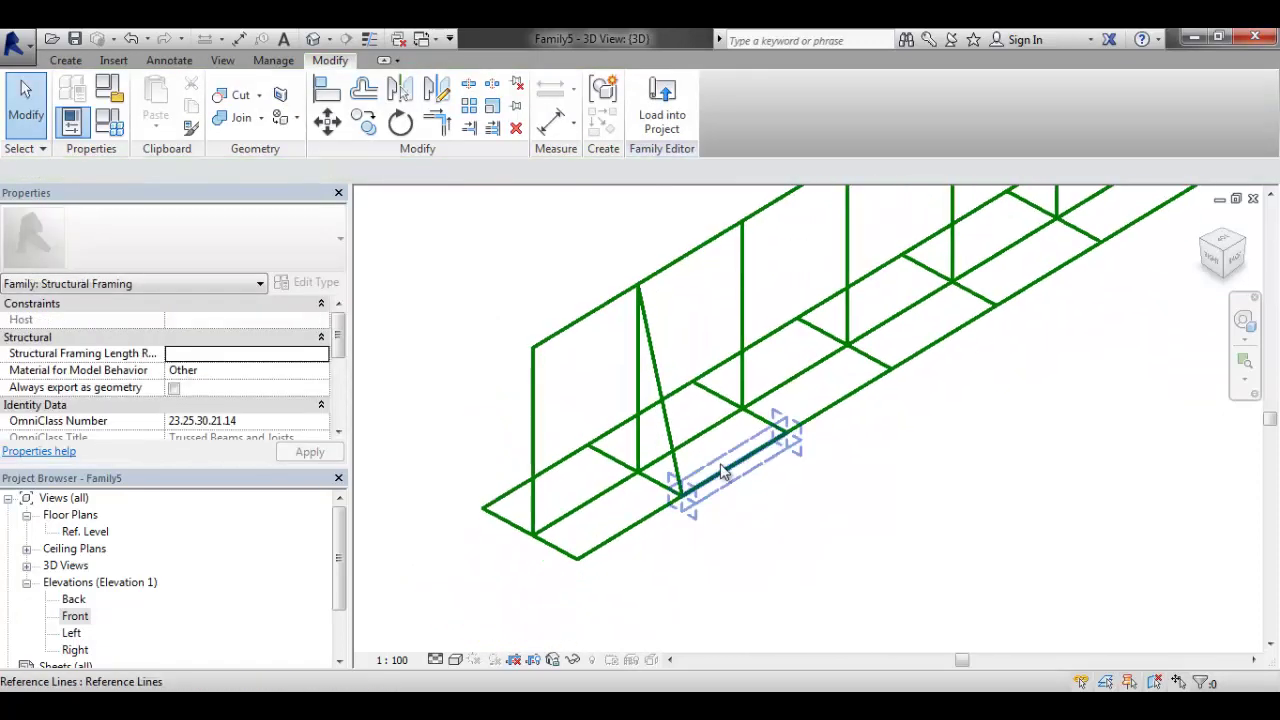
click(82, 62)
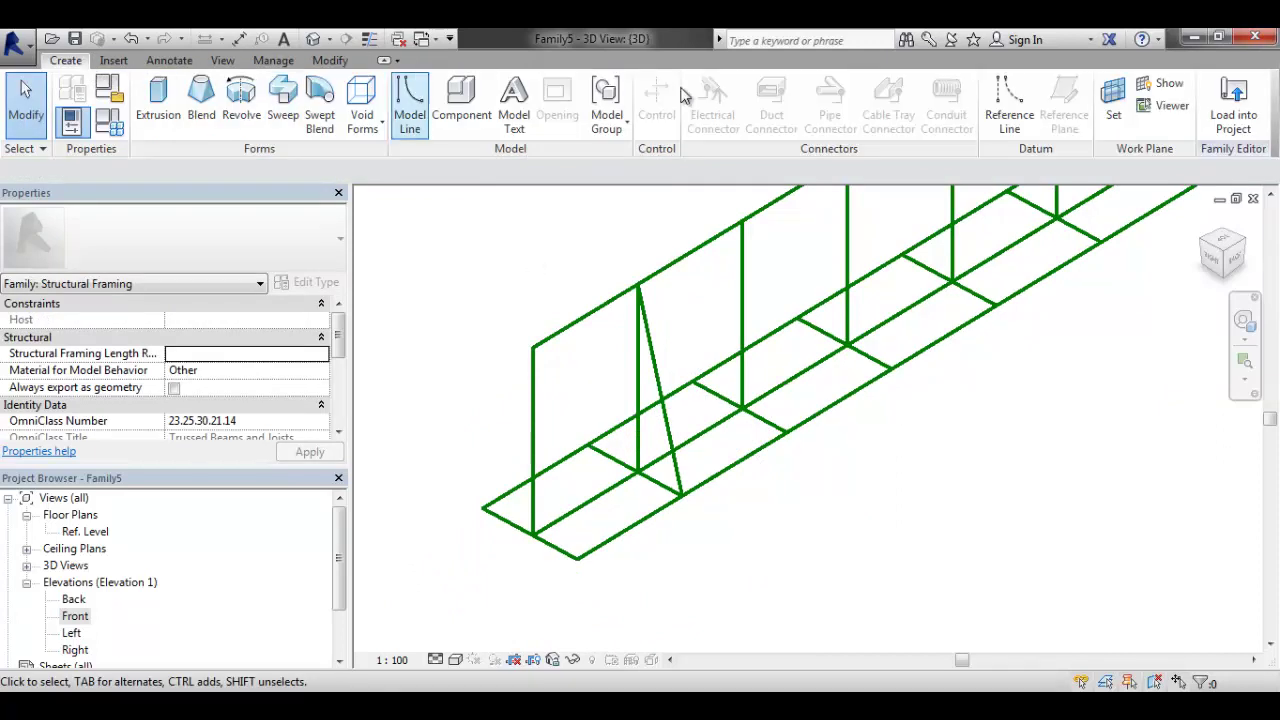
click(1012, 112)
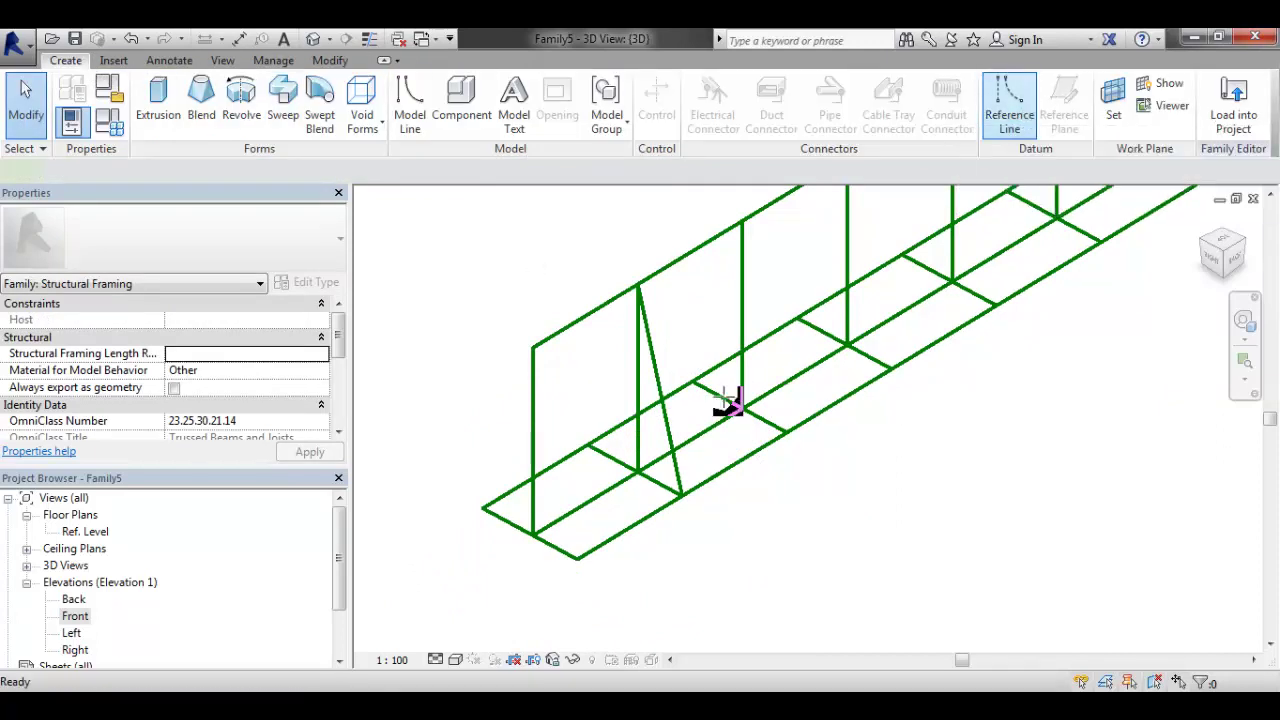
click(590, 450)
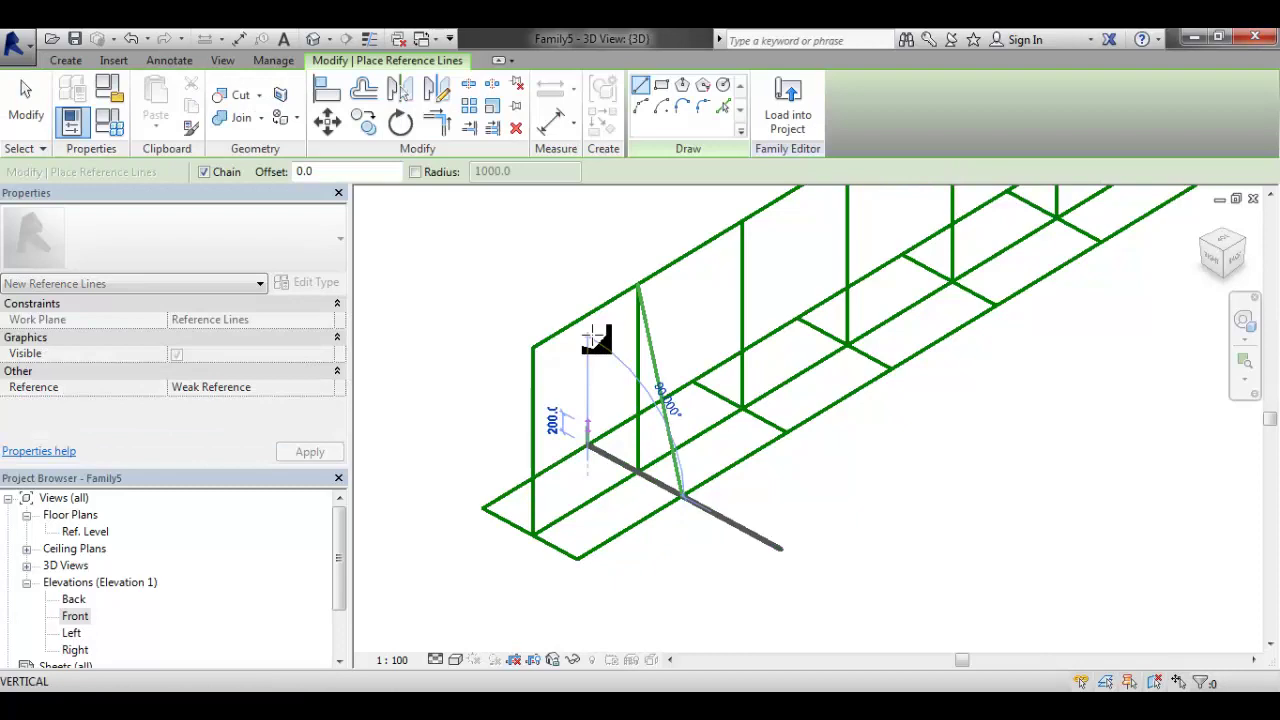
click(640, 287)
key(Escape)
scroll(731, 352, down, 1)
scroll(663, 443, up, 1)
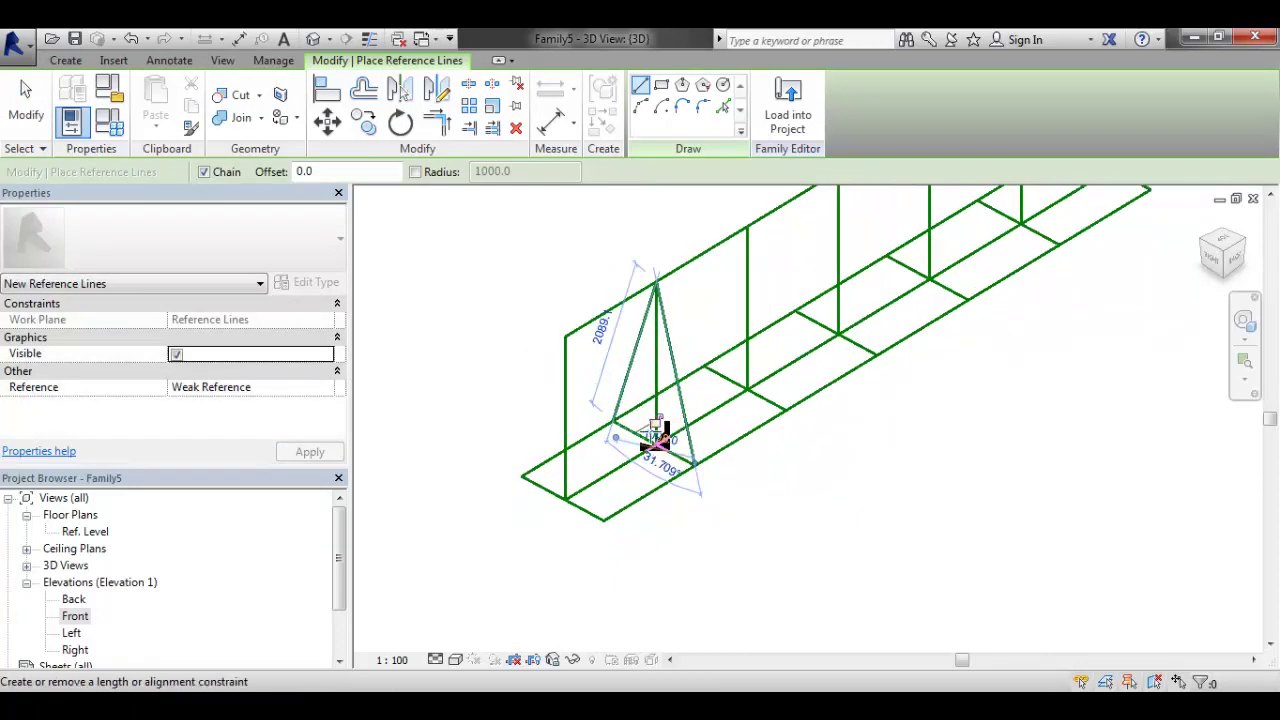
Check the alignment constraint on the second diagonal reference line of the triangular cross-frame
key(Escape)
click(662, 432)
scroll(664, 440, up, 3)
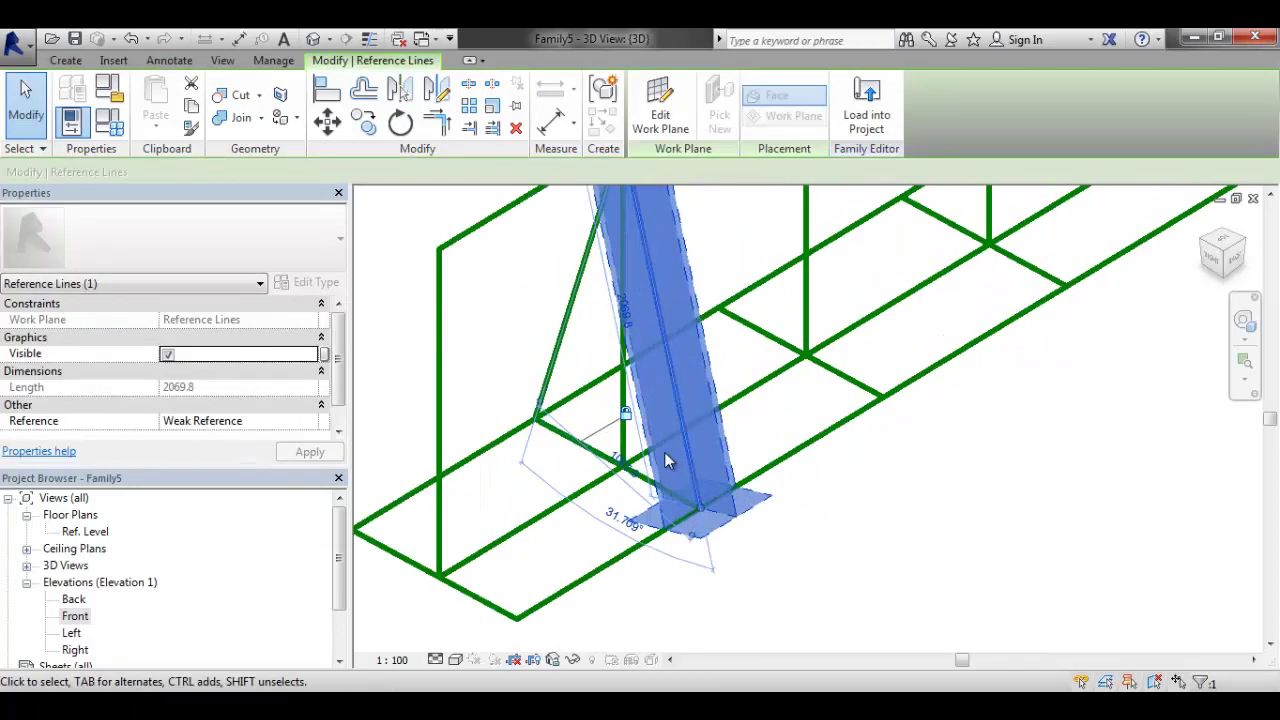
key(Escape)
scroll(672, 440, down, 3)
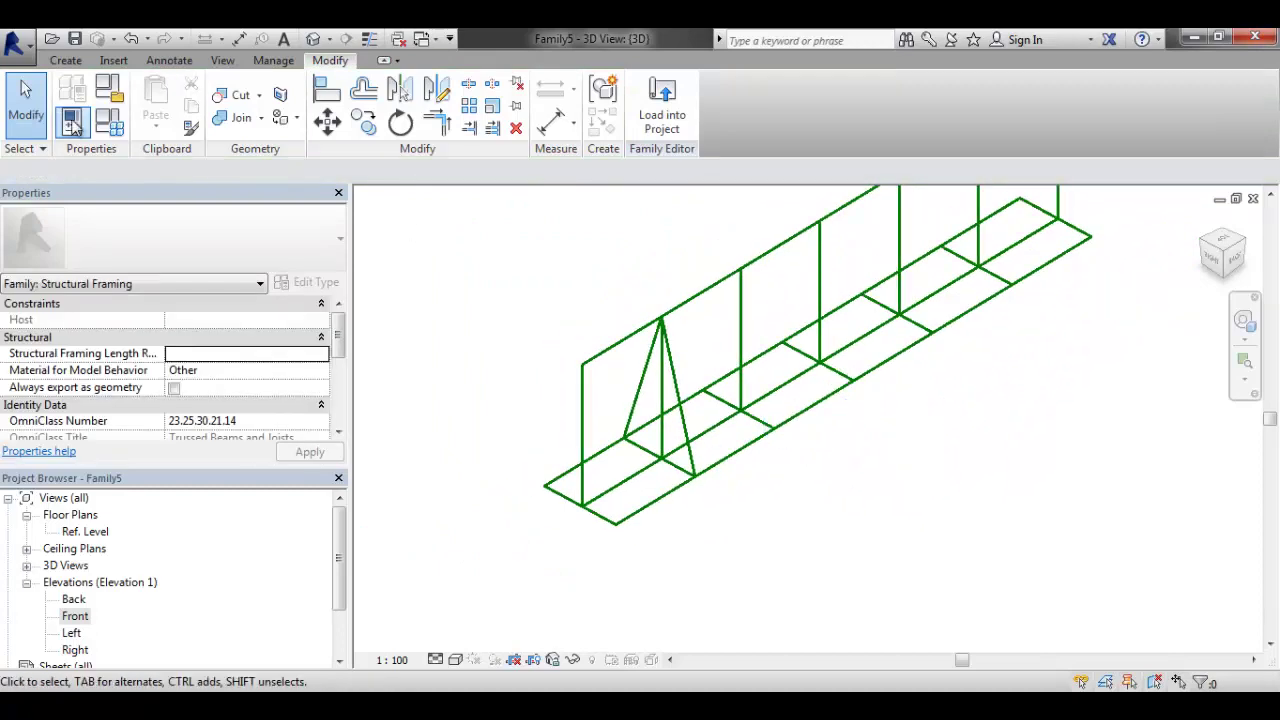
Set the family's Length to 2000 and Depth to 1000, and apply both to the truss framework
click(115, 120)
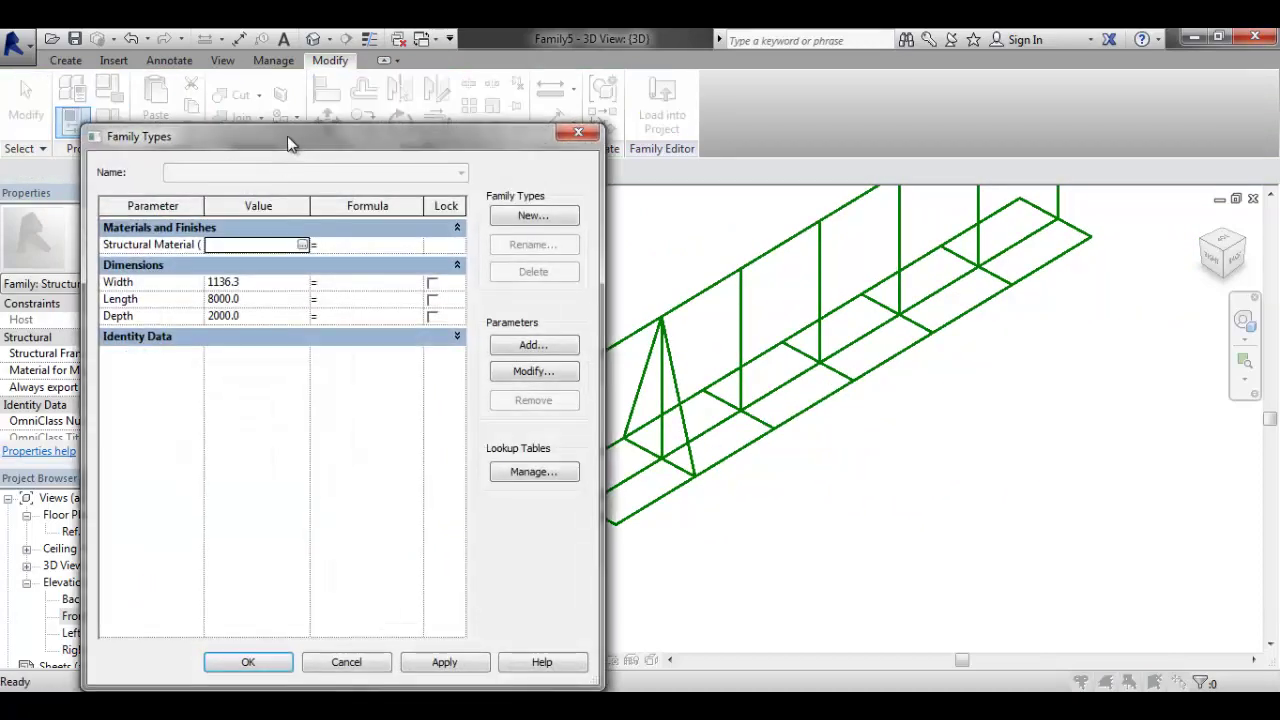
drag(287, 137, 265, 129)
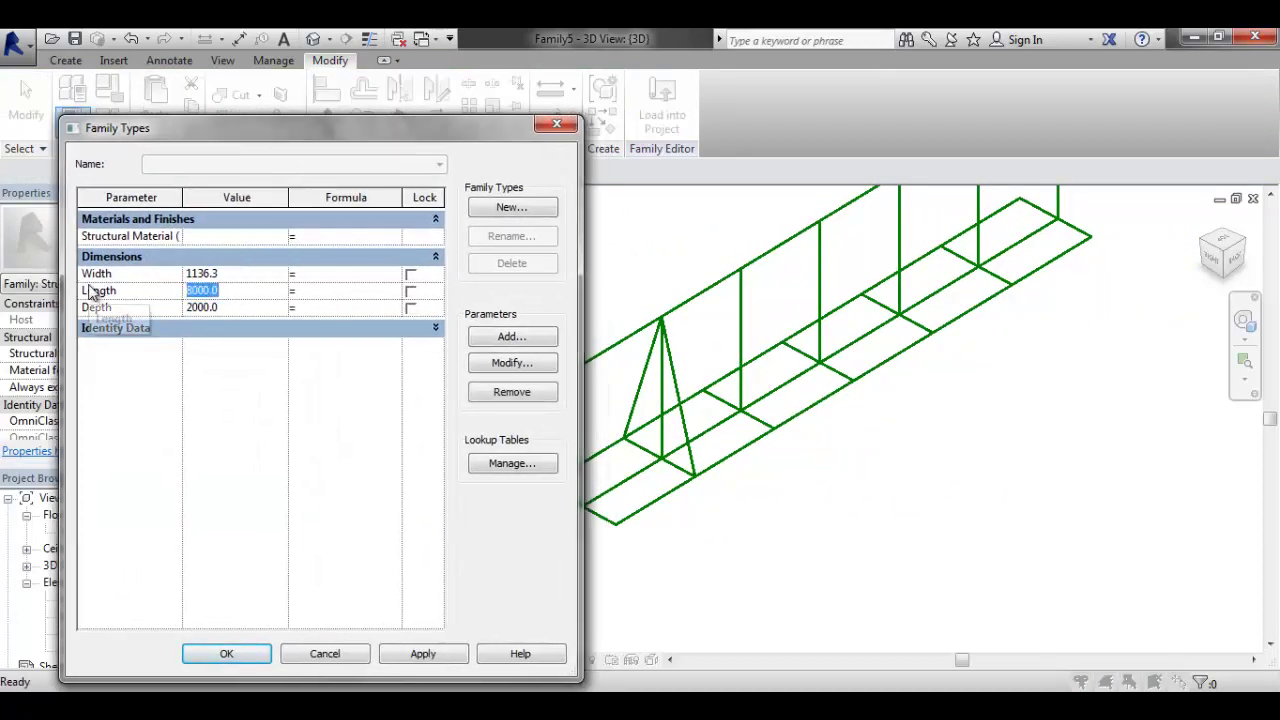
text(2)
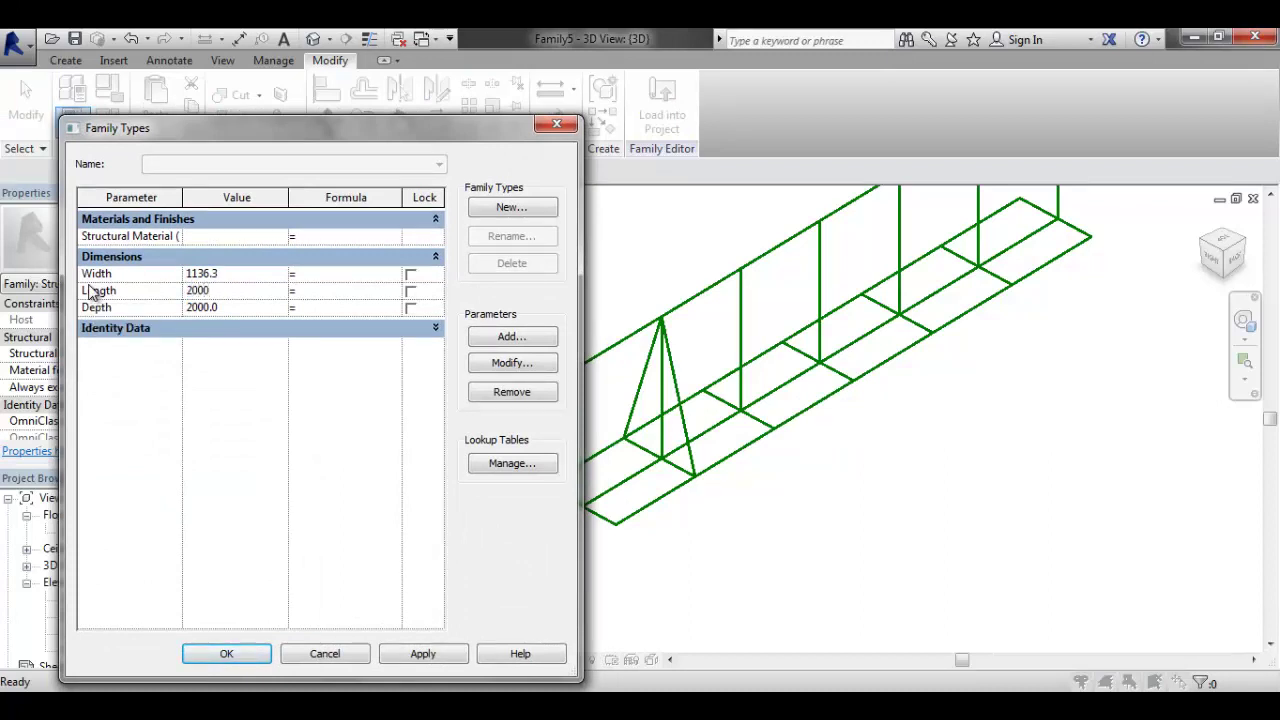
click(423, 656)
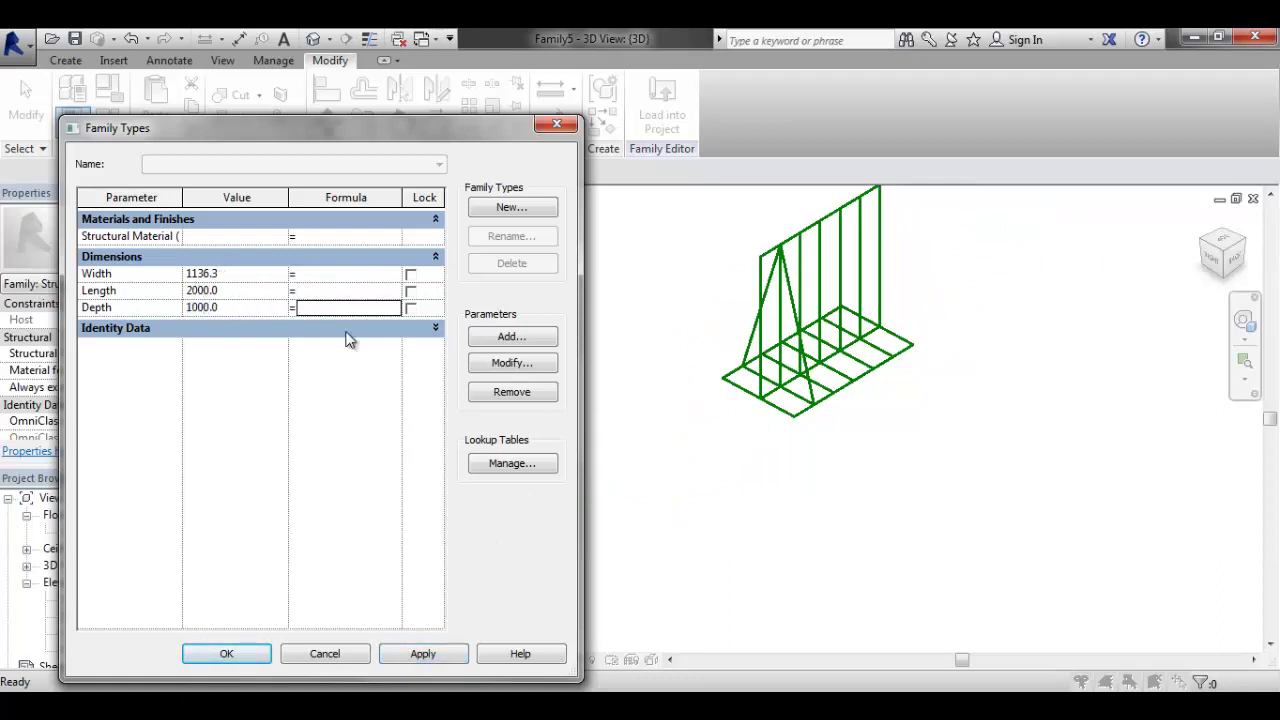
click(457, 655)
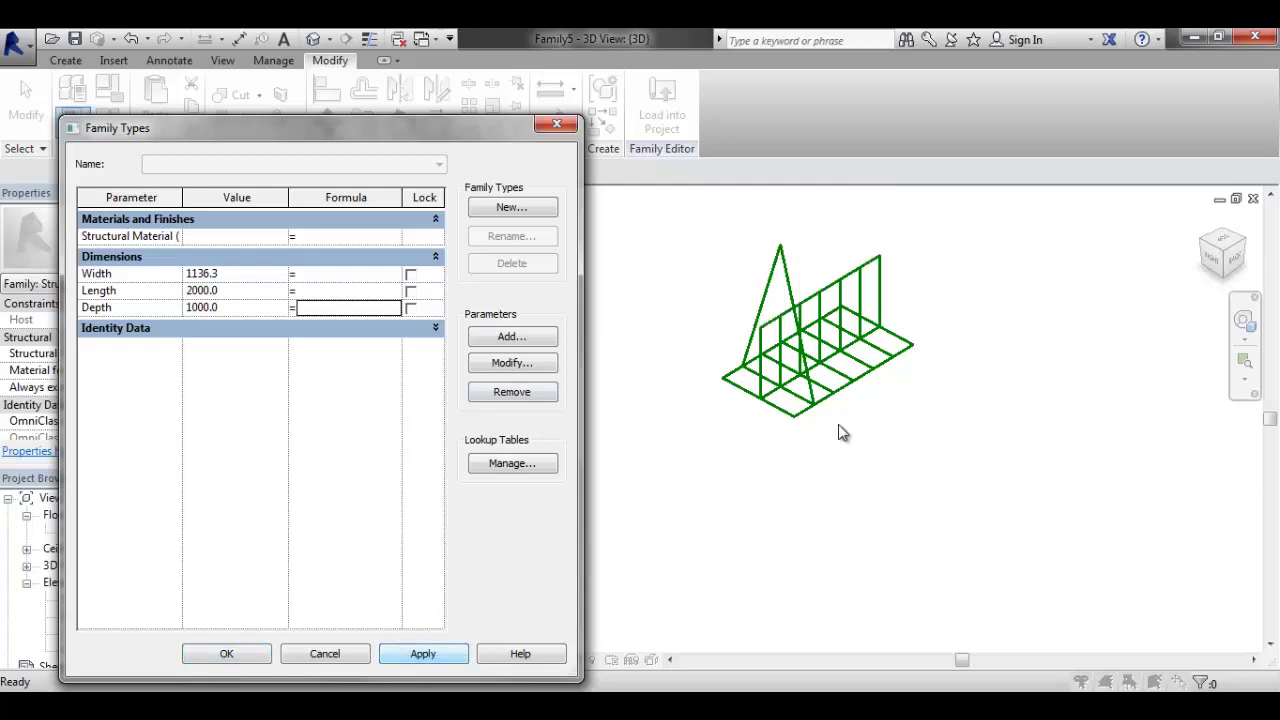
click(228, 654)
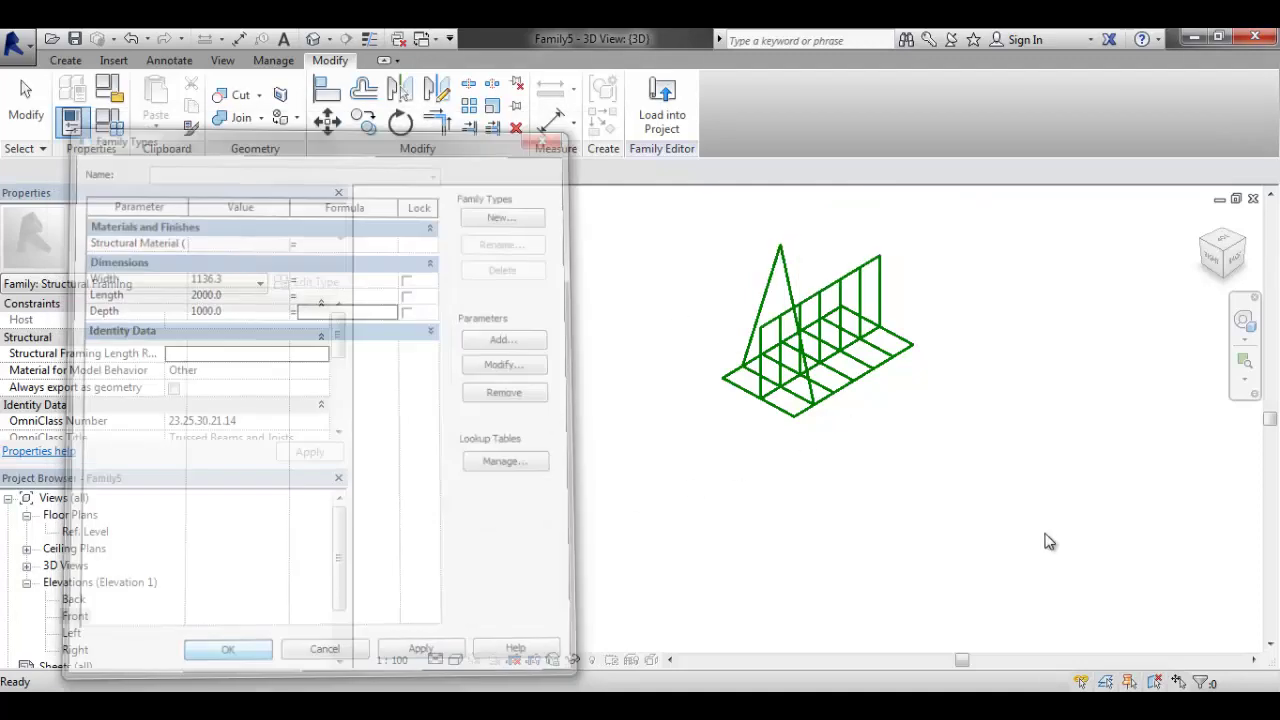
Move the upper ends of both triangle diagonals down to the top of the shortened vertical one bay in
scroll(790, 375, up, 3)
click(697, 268)
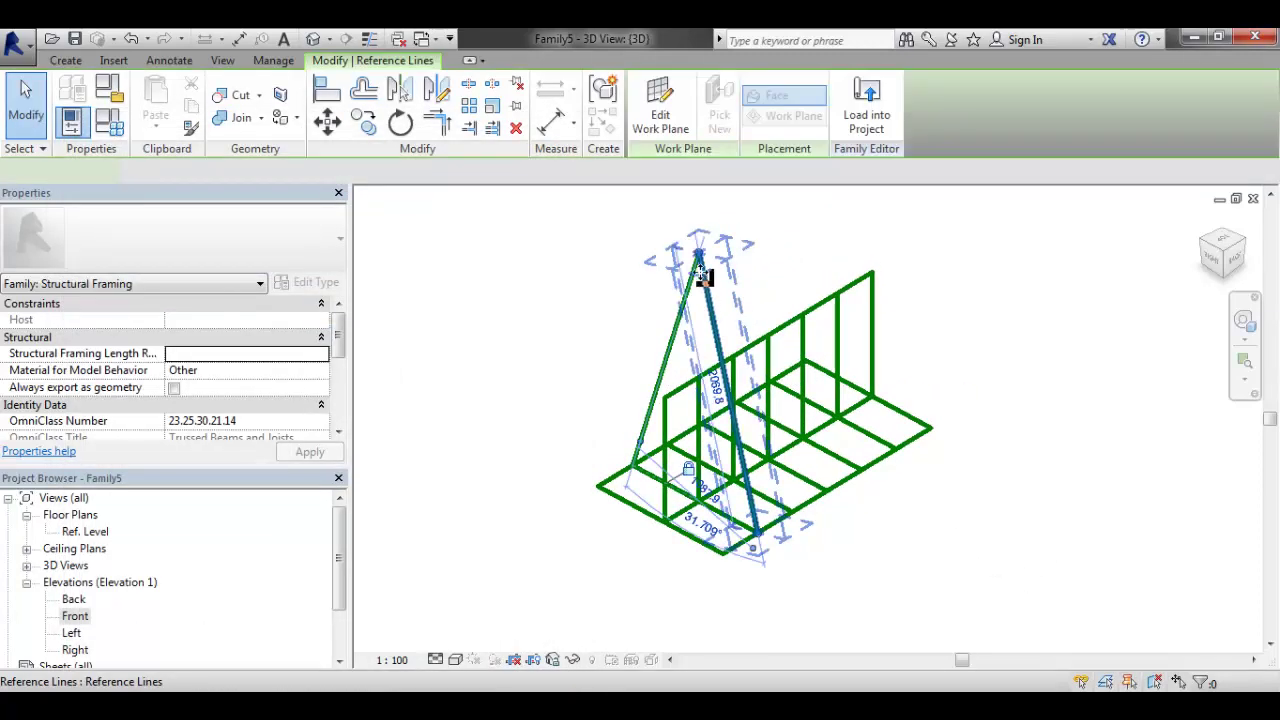
drag(697, 268, 705, 384)
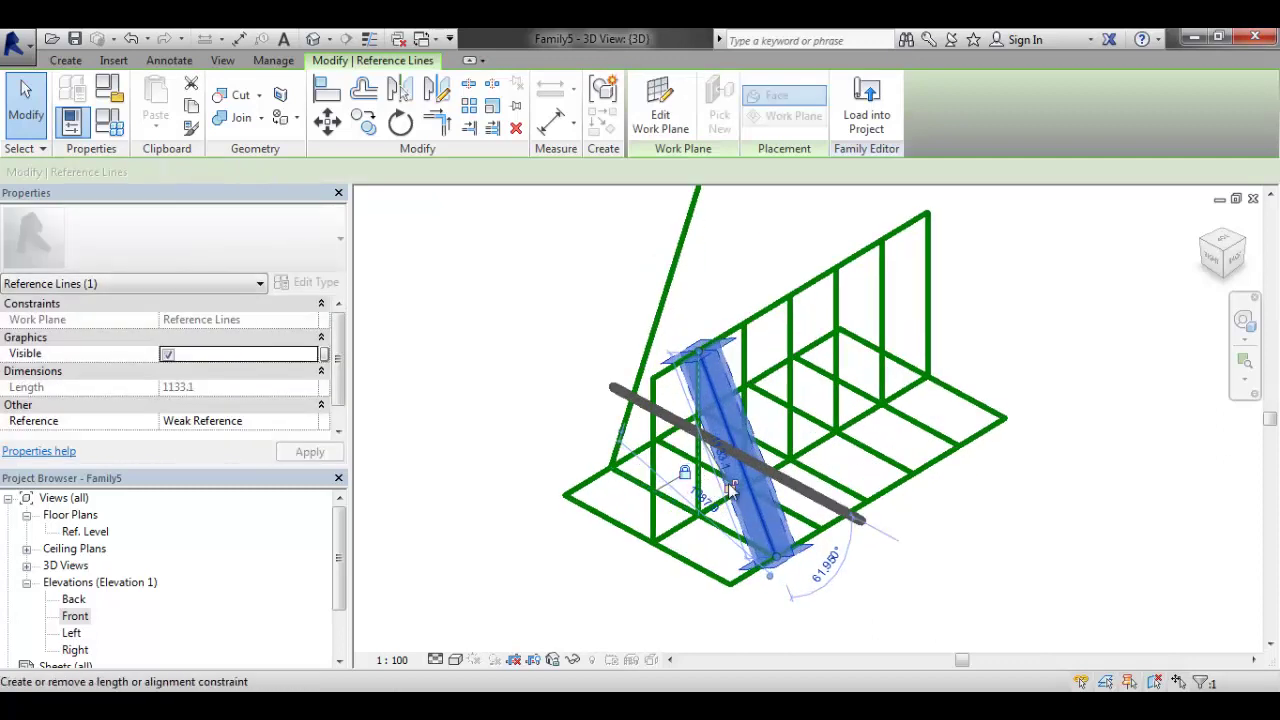
drag(700, 209, 665, 441)
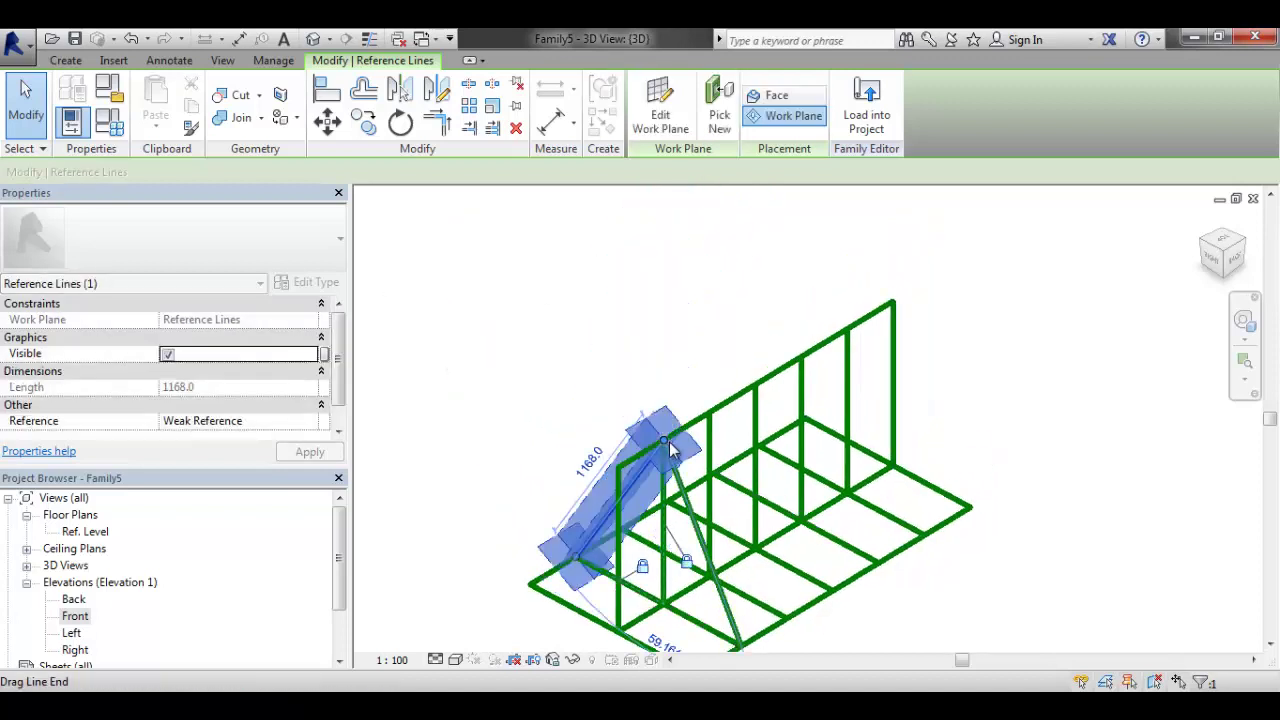
middle_drag(686, 572, 696, 497)
scroll(630, 390, up, 2)
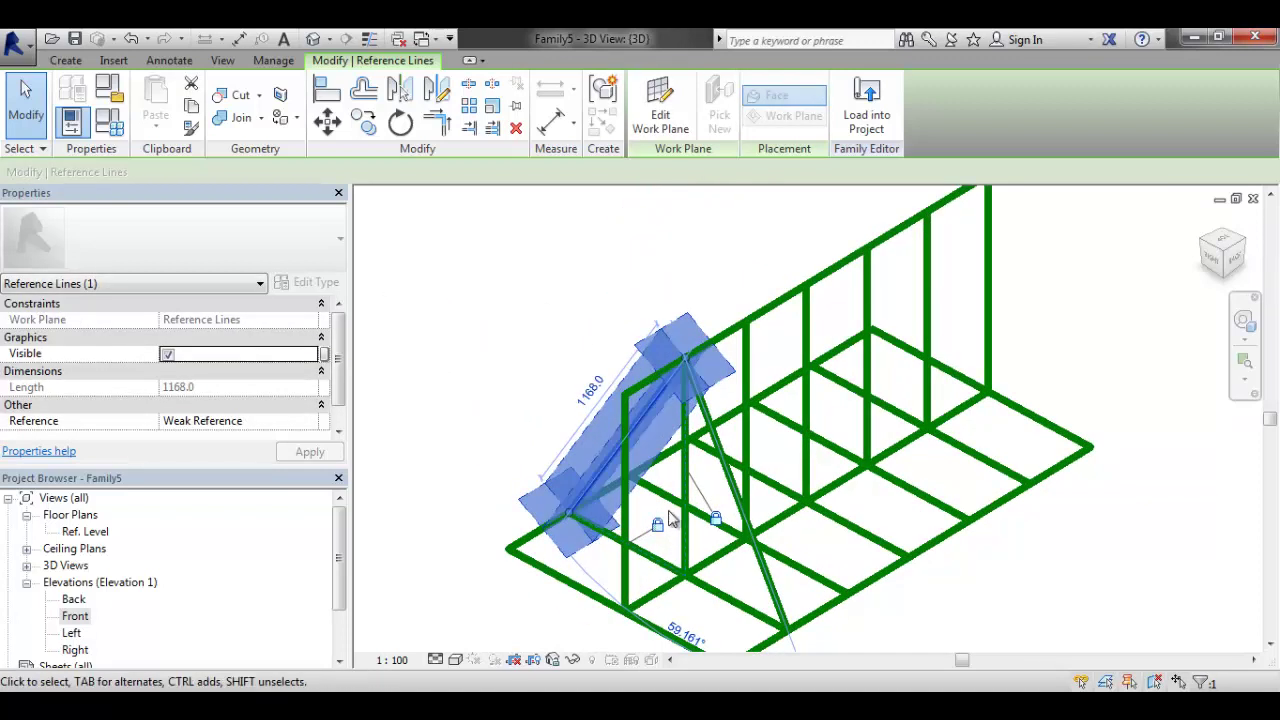
scroll(575, 306, down, 4)
key(Escape)
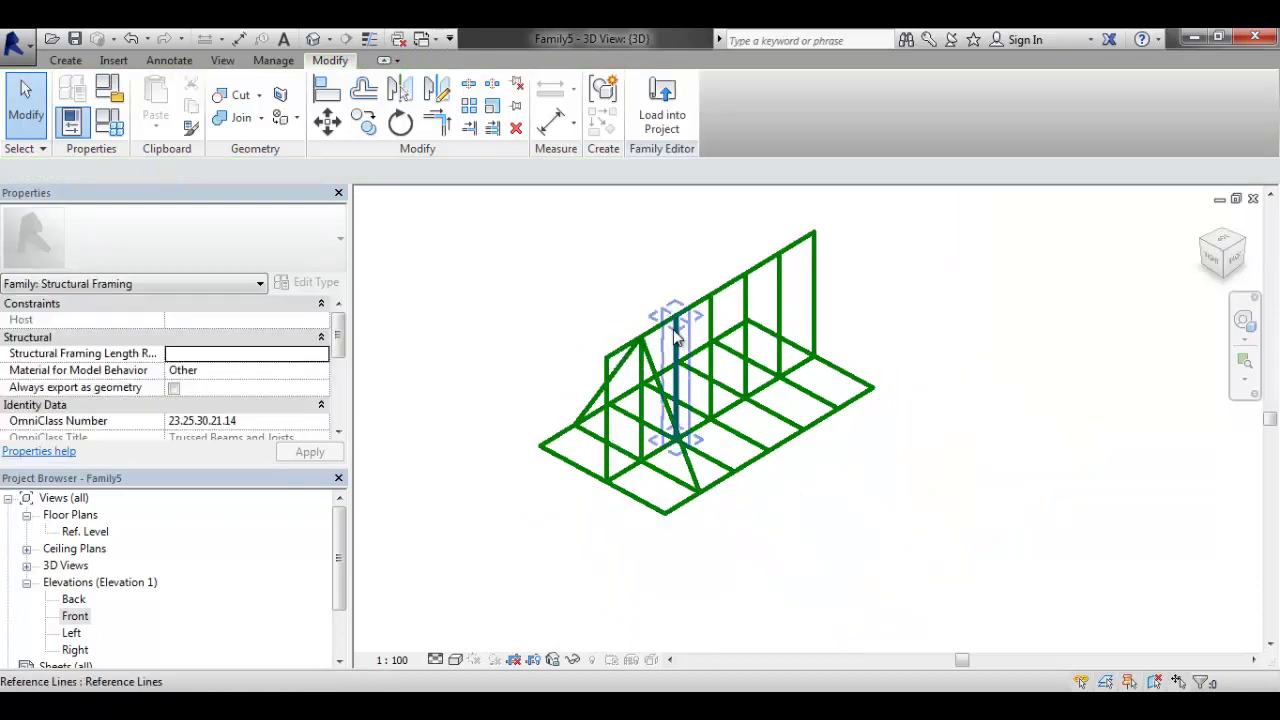
middle_drag(663, 329, 626, 400)
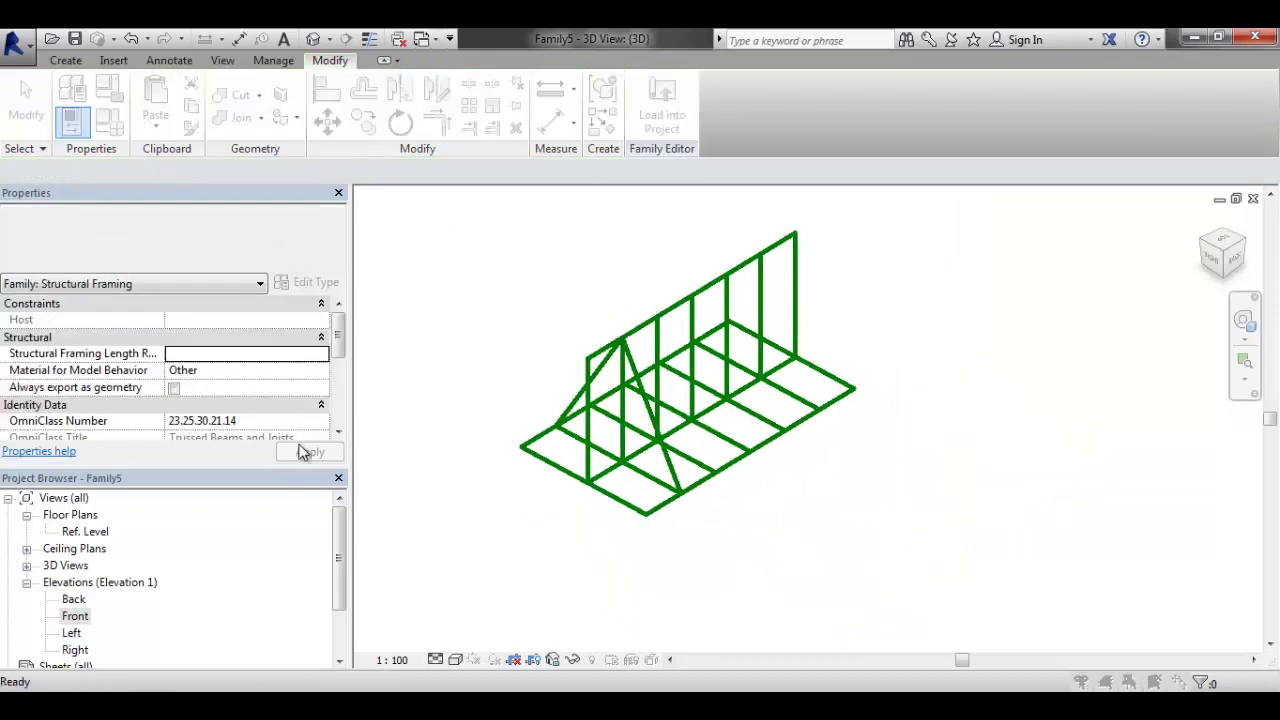
Create a new family type named Test A
click(110, 121)
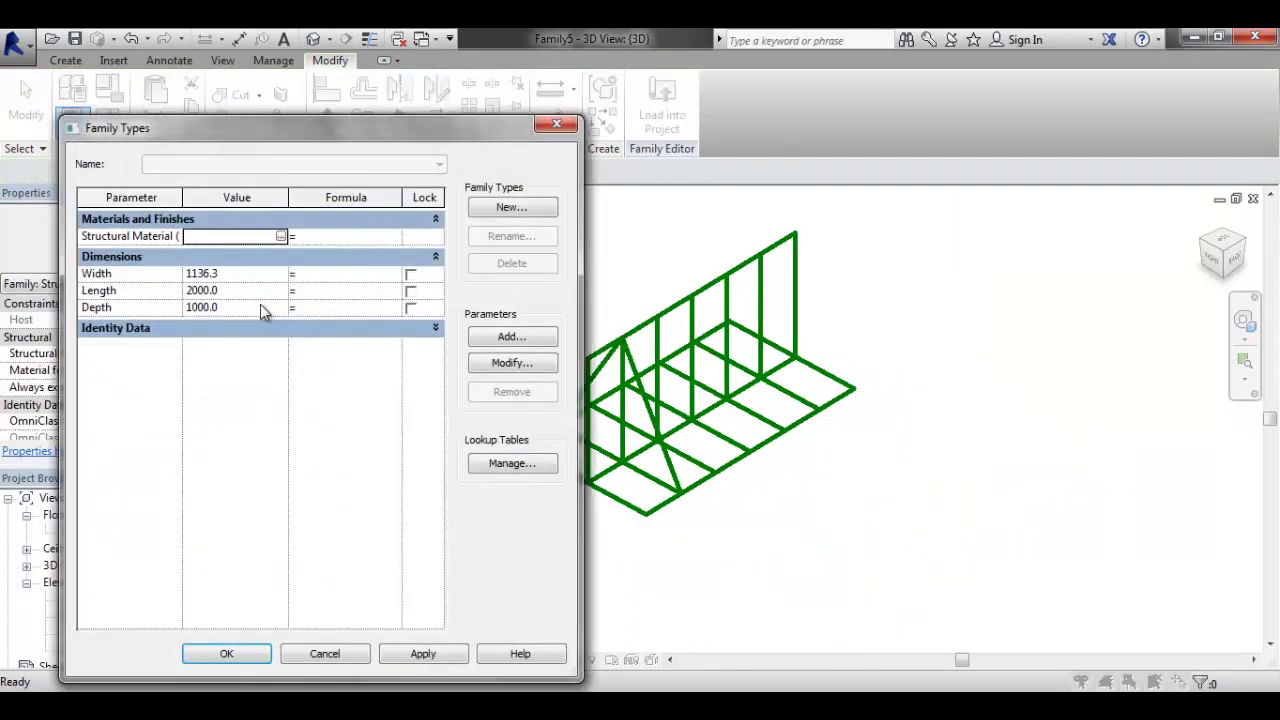
click(507, 212)
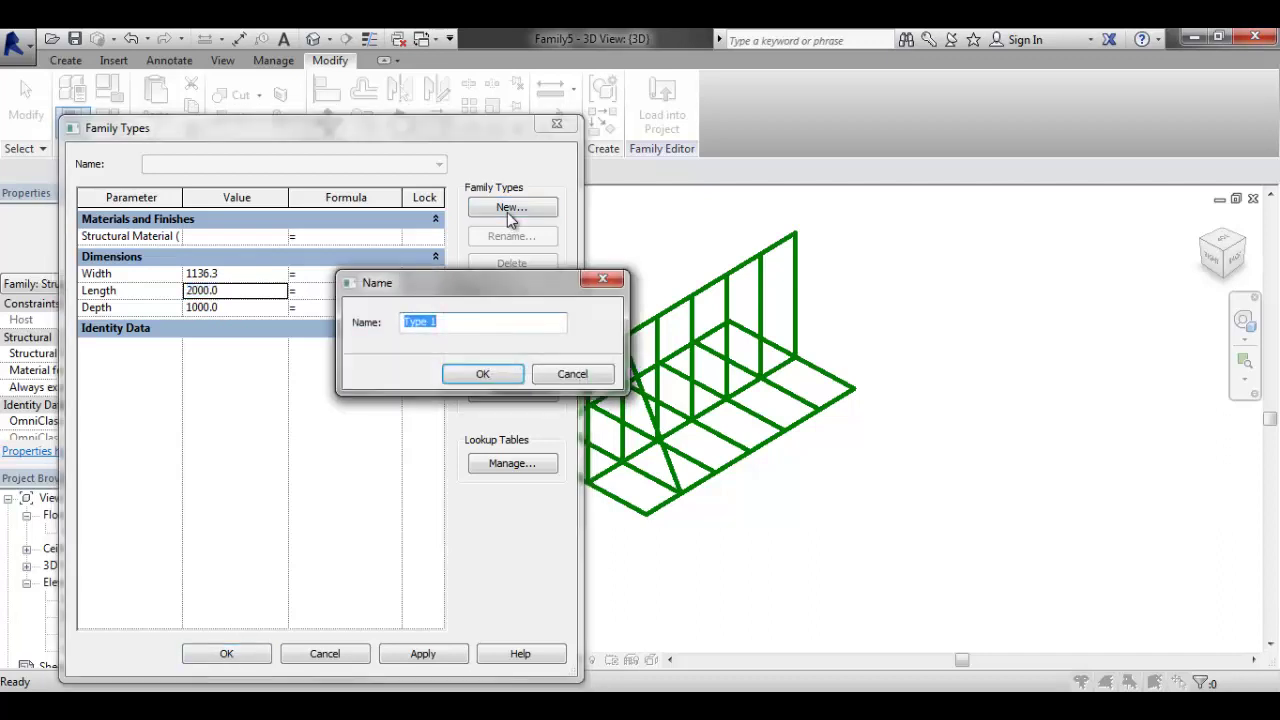
text(Test A)
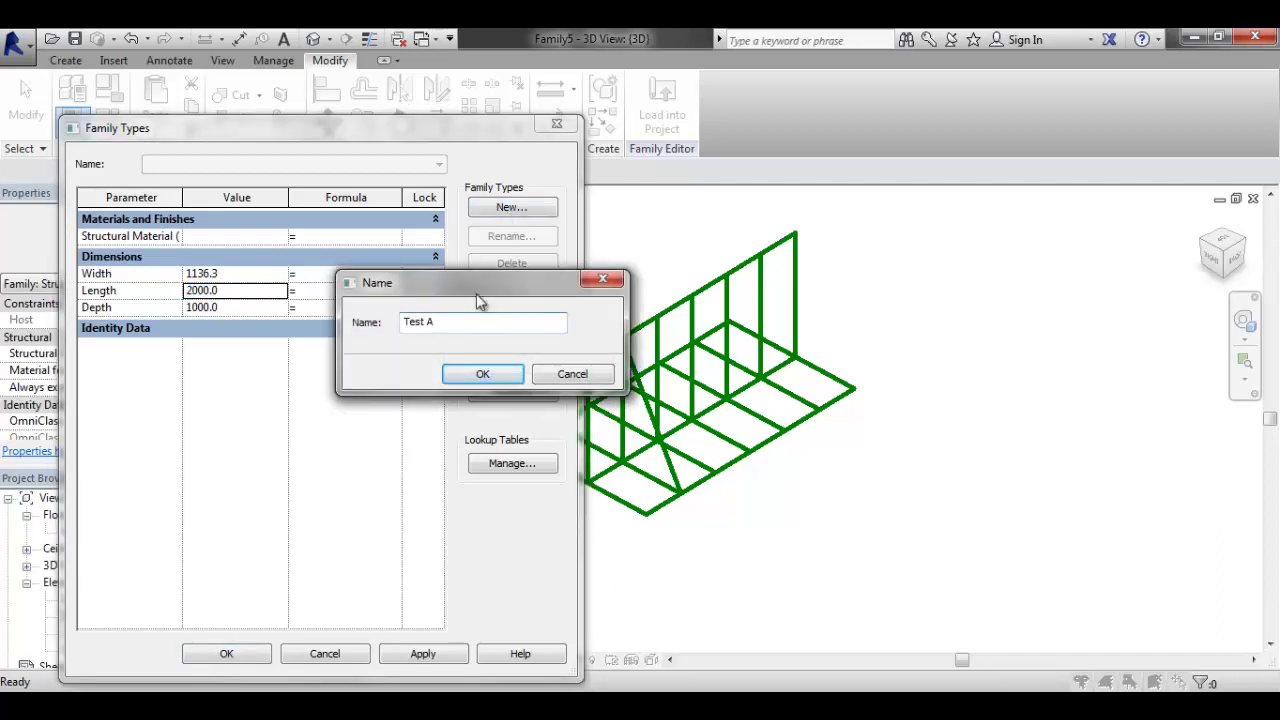
click(501, 378)
Create a second family type named Test B with Length 8000 and Depth 4000
click(520, 212)
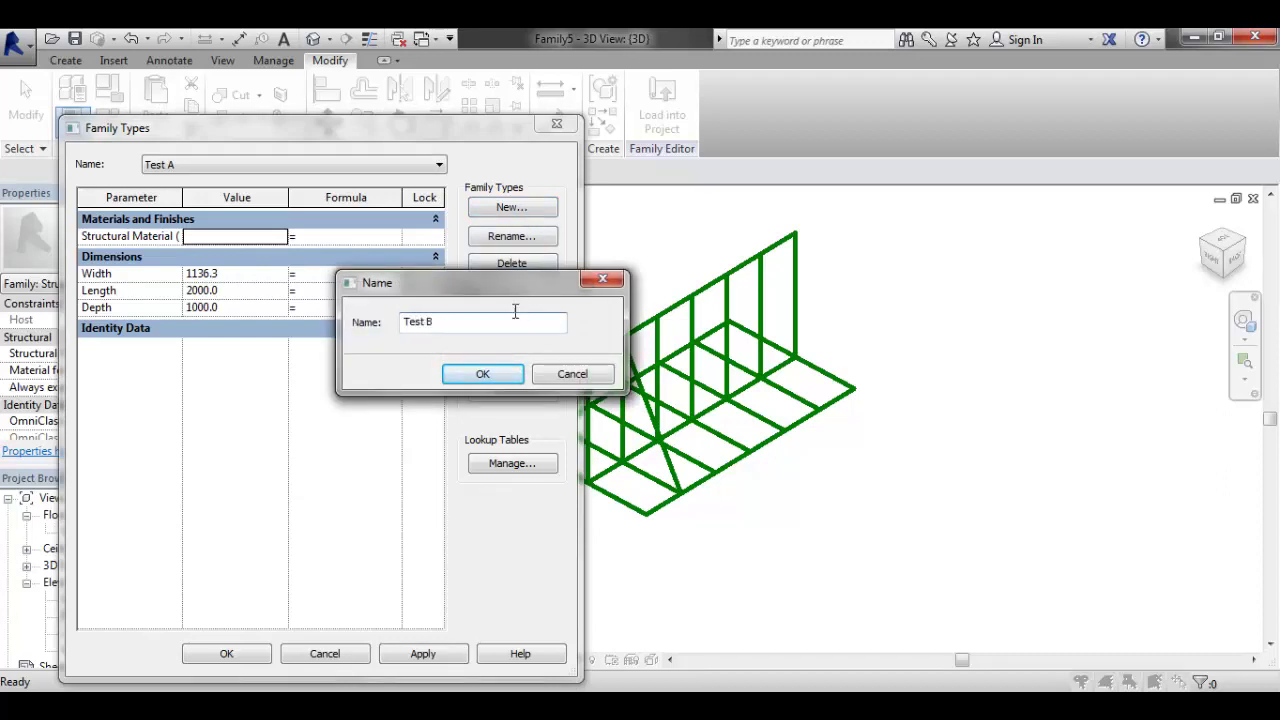
click(466, 382)
click(236, 288)
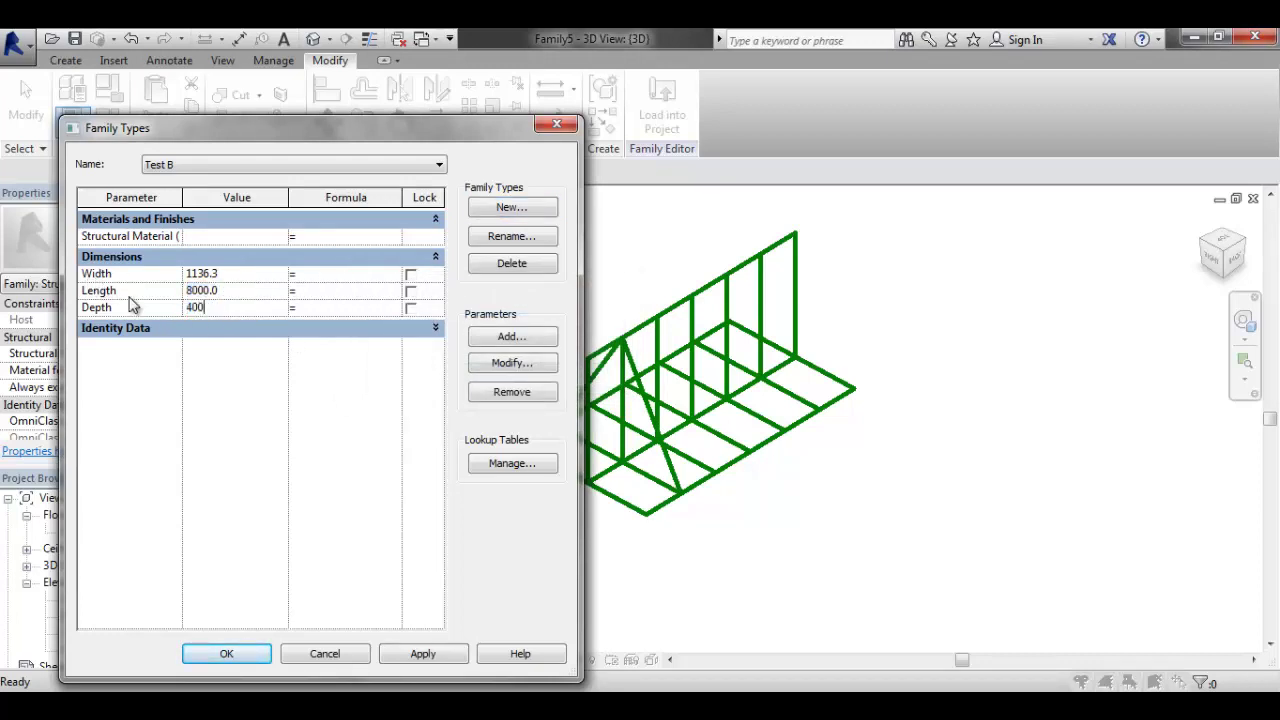
Switch between the Test A and Test B family types, and apply Test B to the framework
click(238, 166)
click(202, 165)
click(202, 165)
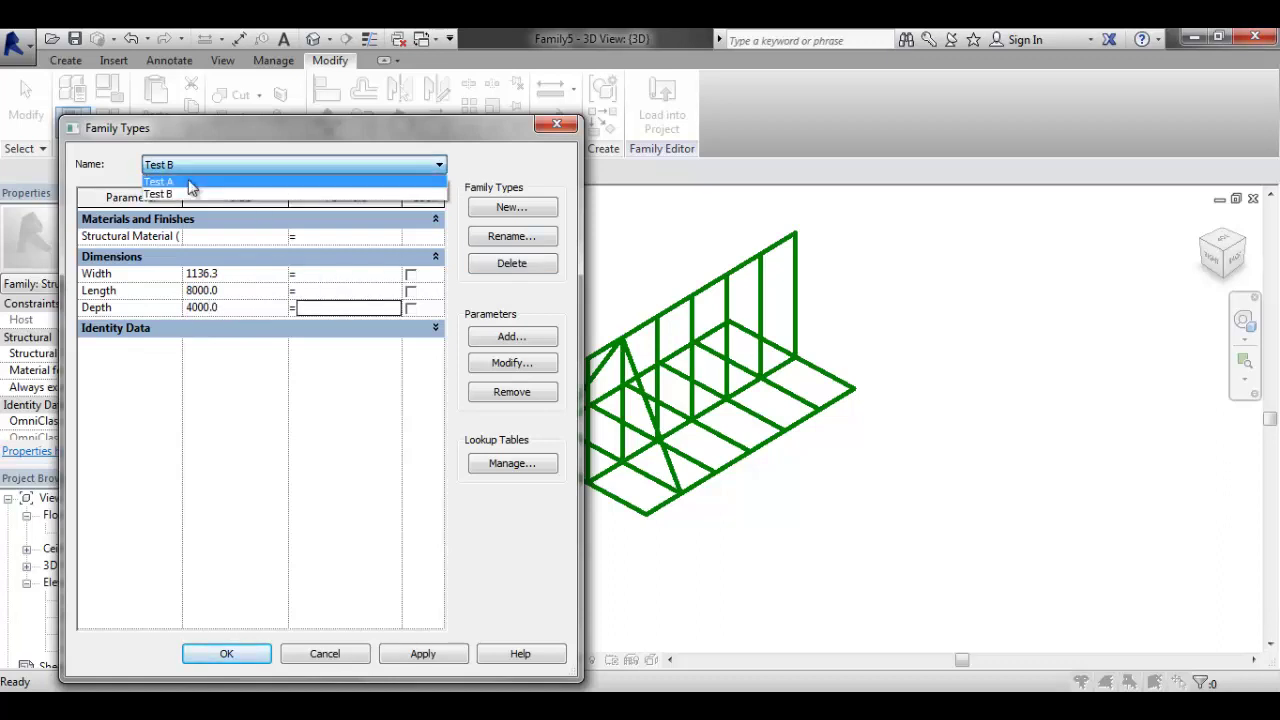
click(160, 181)
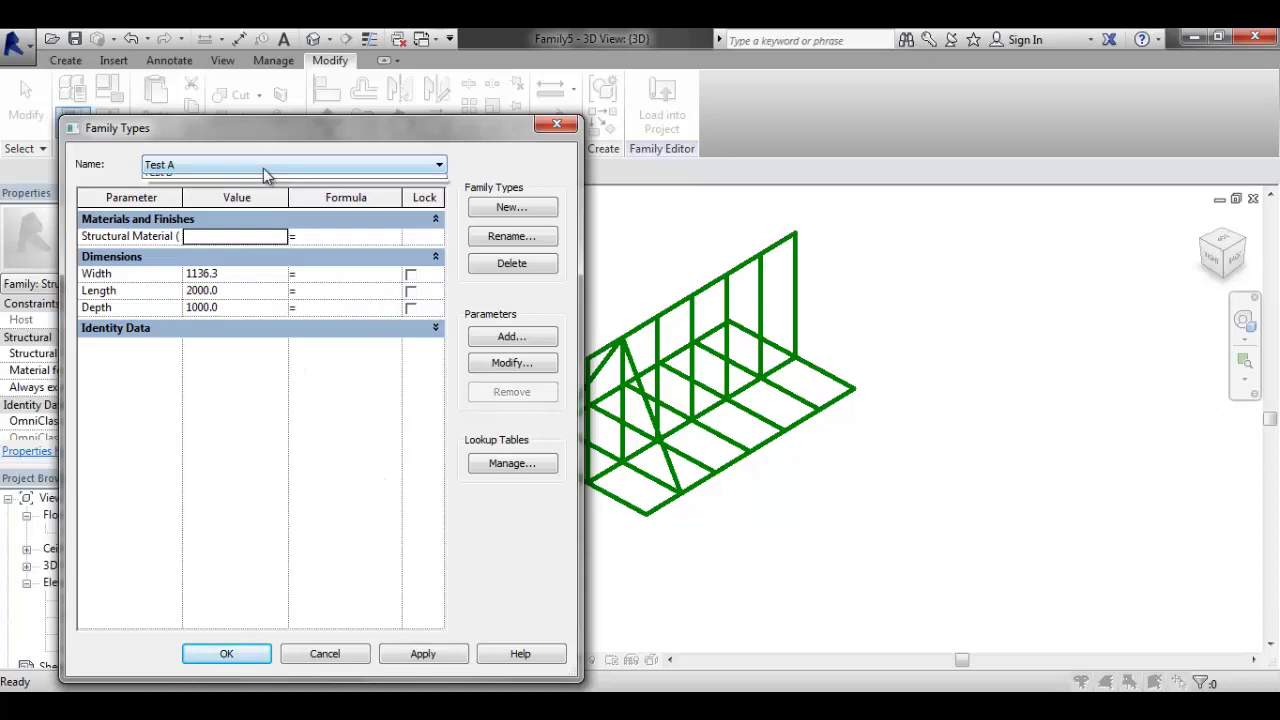
click(266, 168)
click(200, 196)
click(424, 655)
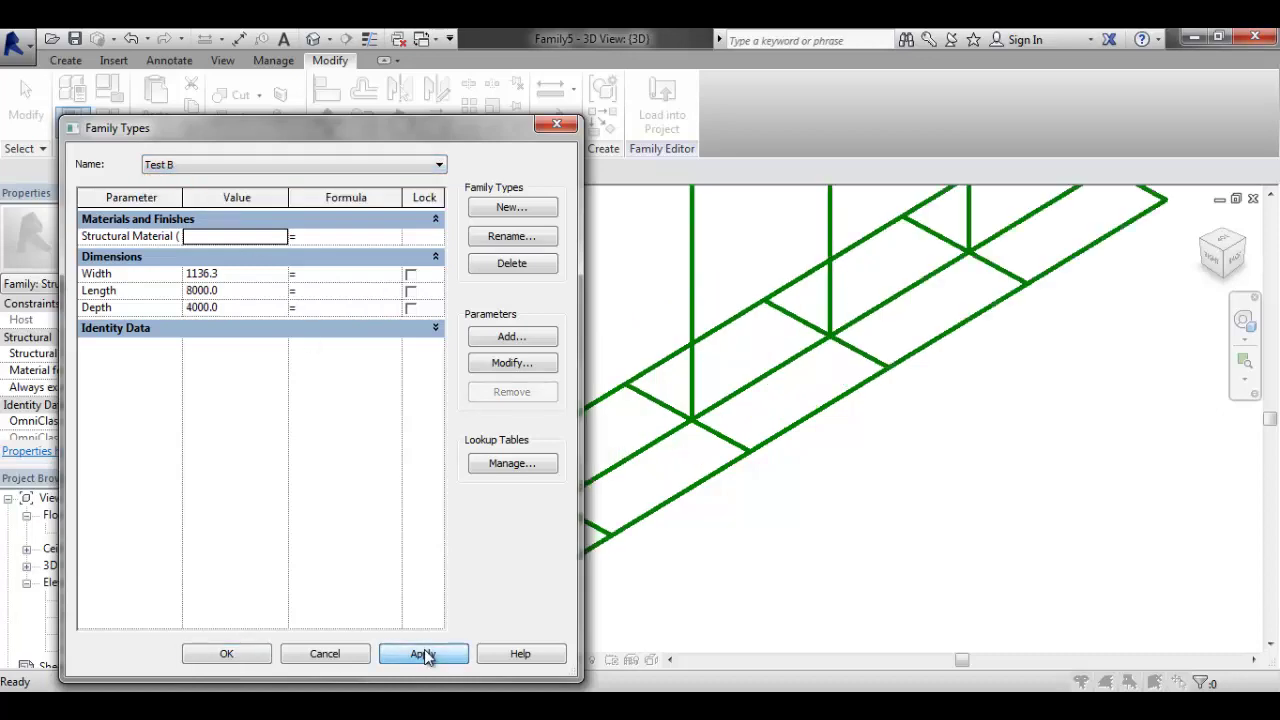
click(229, 654)
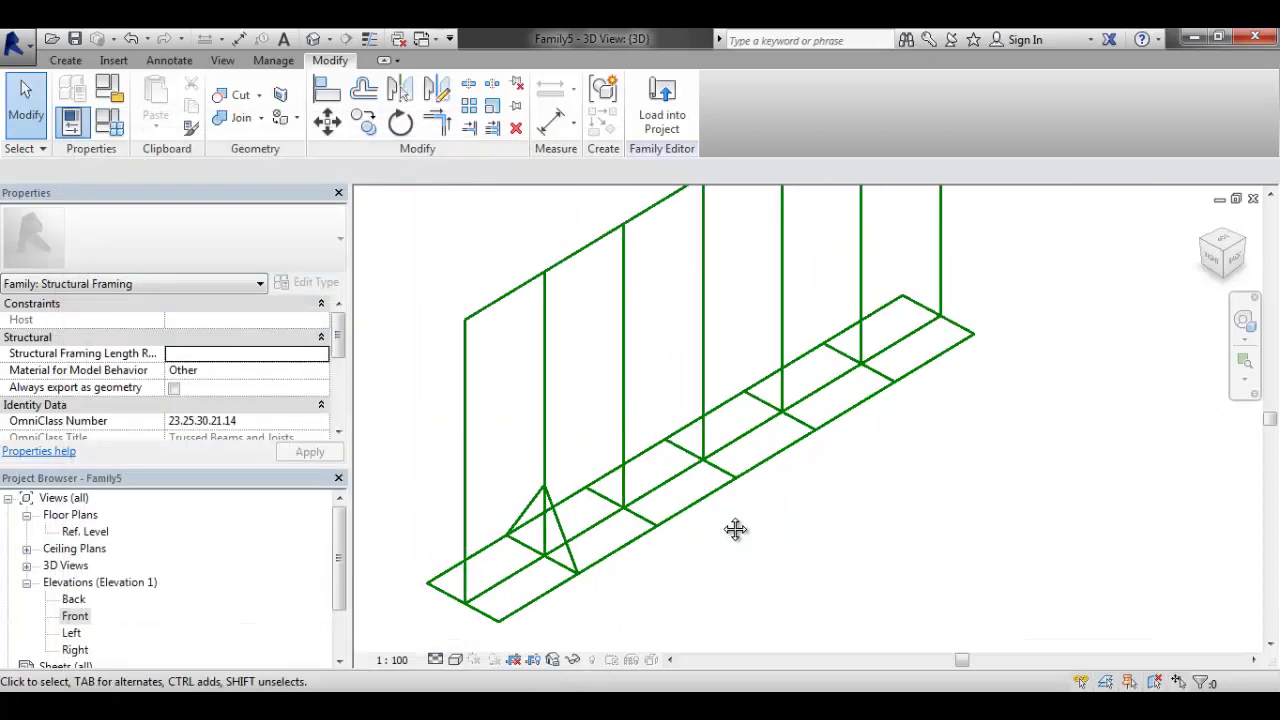
Move the upper ends of both triangle diagonals up to the top of the vertical, at the top chord
click(537, 510)
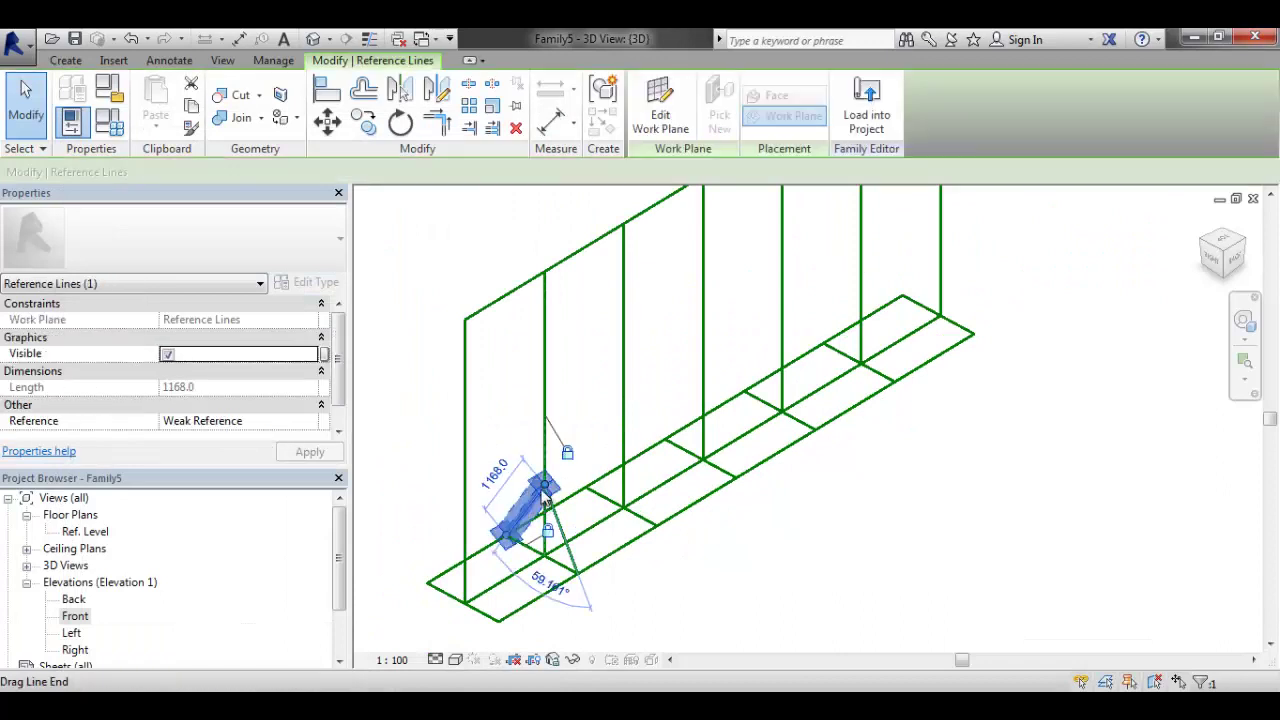
drag(546, 486, 546, 273)
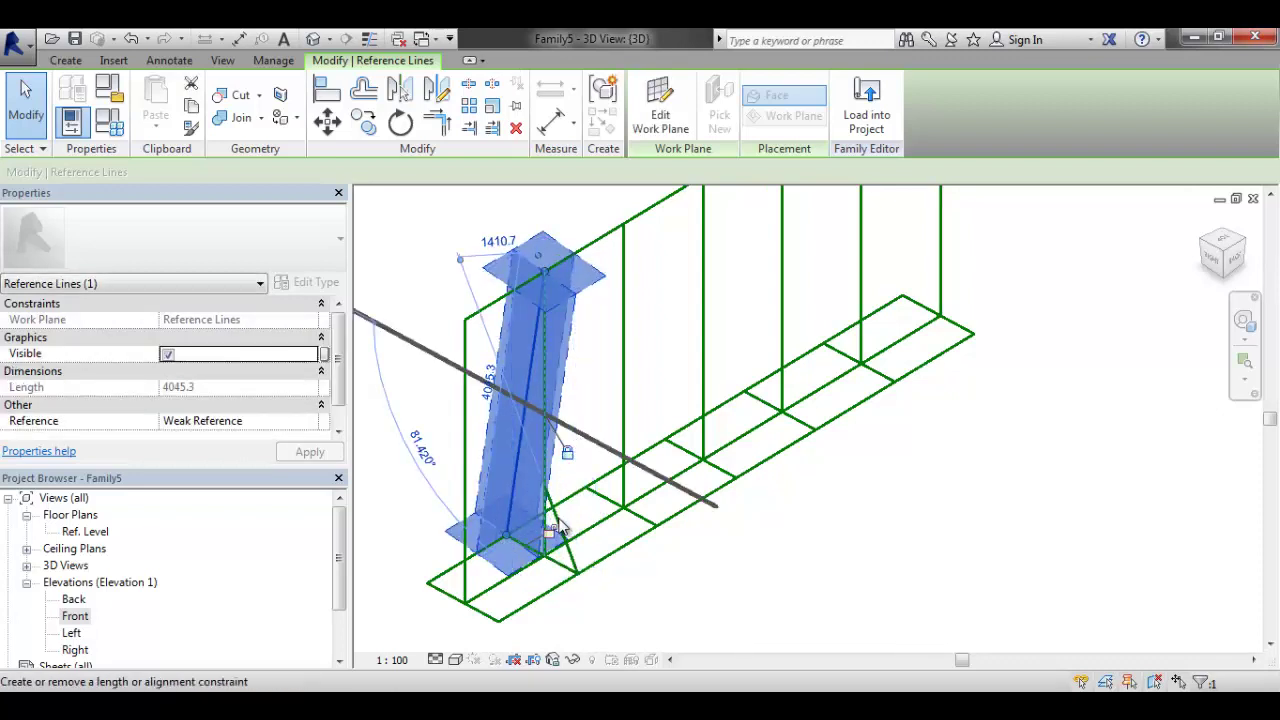
drag(557, 527, 546, 277)
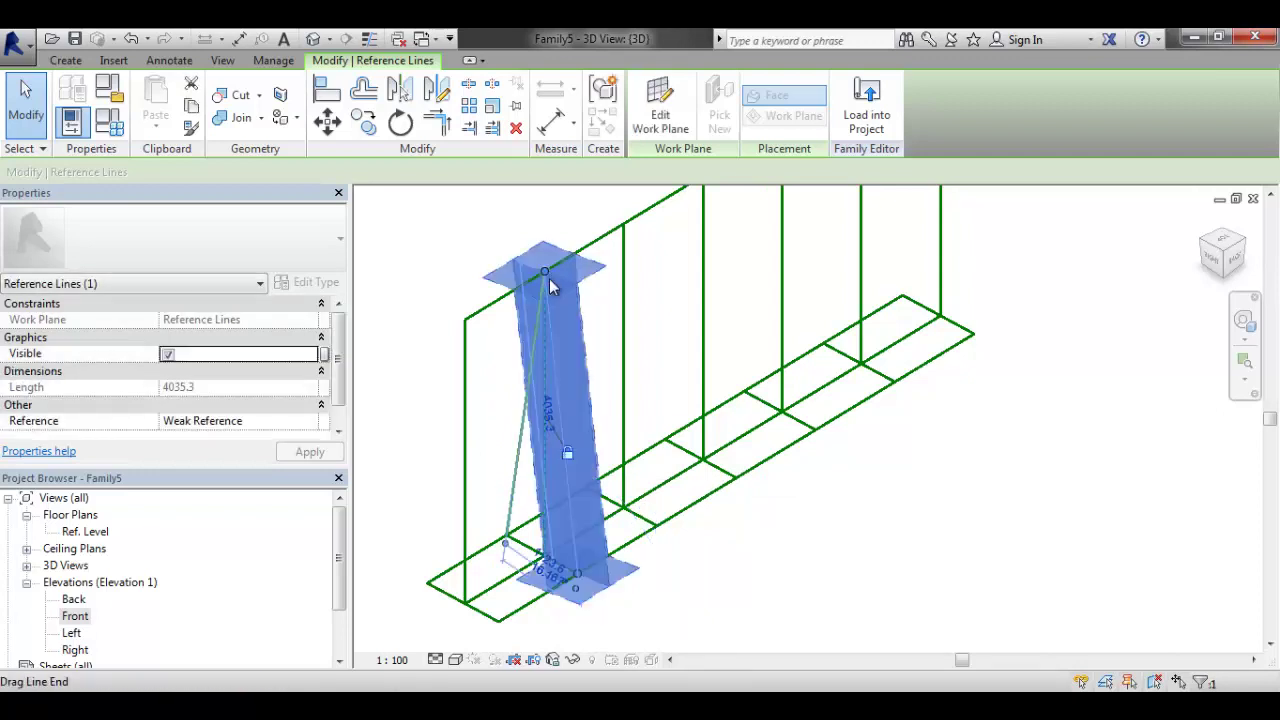
click(563, 432)
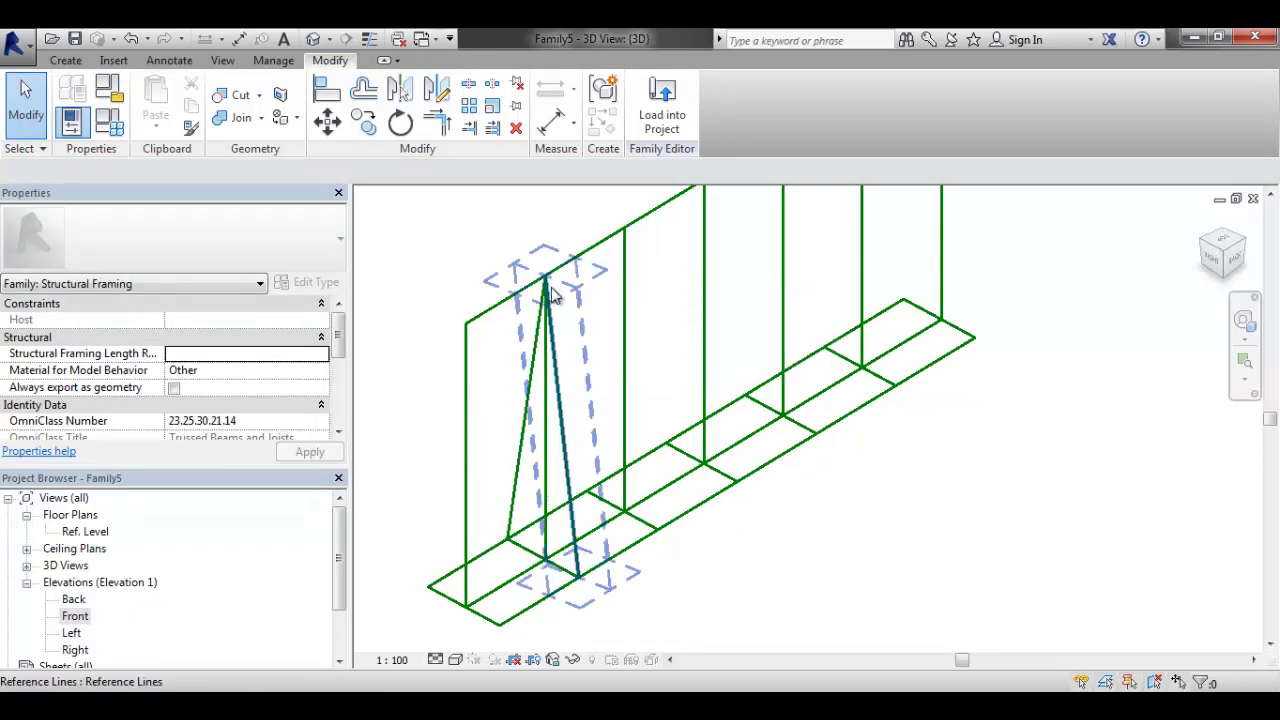
Align the upper end of the triangle's near diagonal with the top chord reference line using the Align tool
key(a)
key(l)
scroll(544, 274, up, 2)
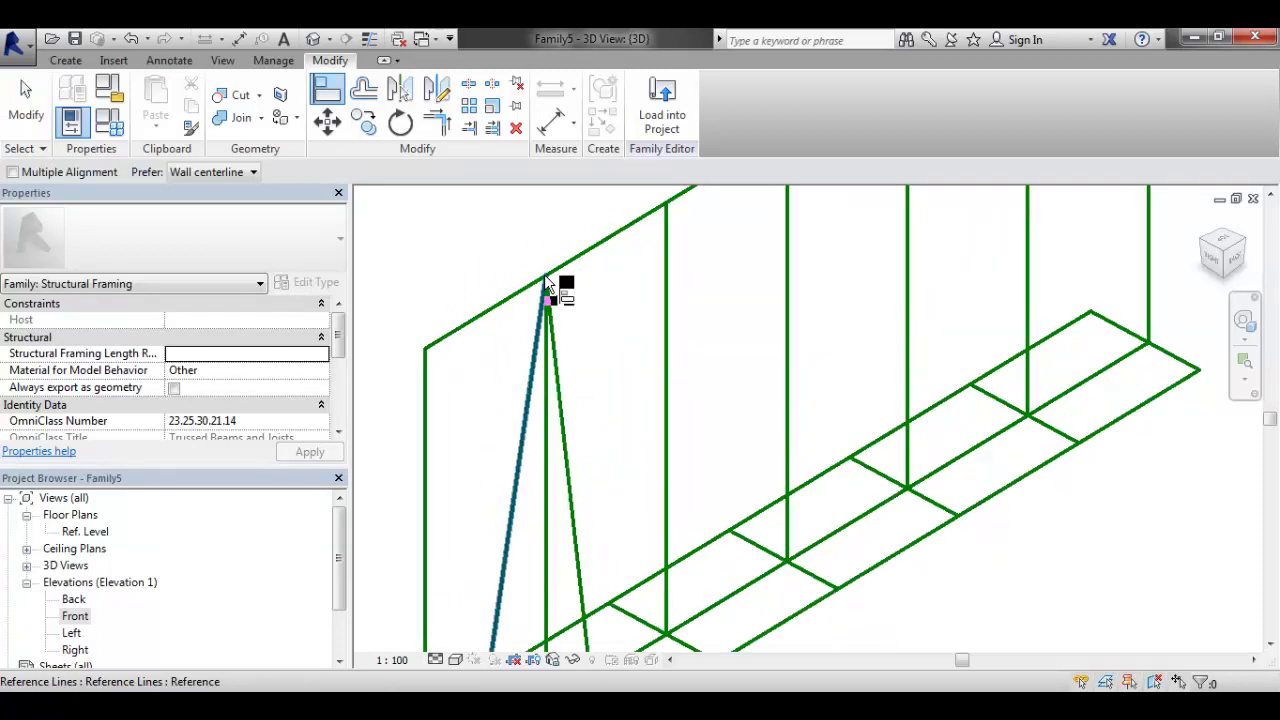
key(Tab)
key(Tab)
key(Tab)
key(Tab)
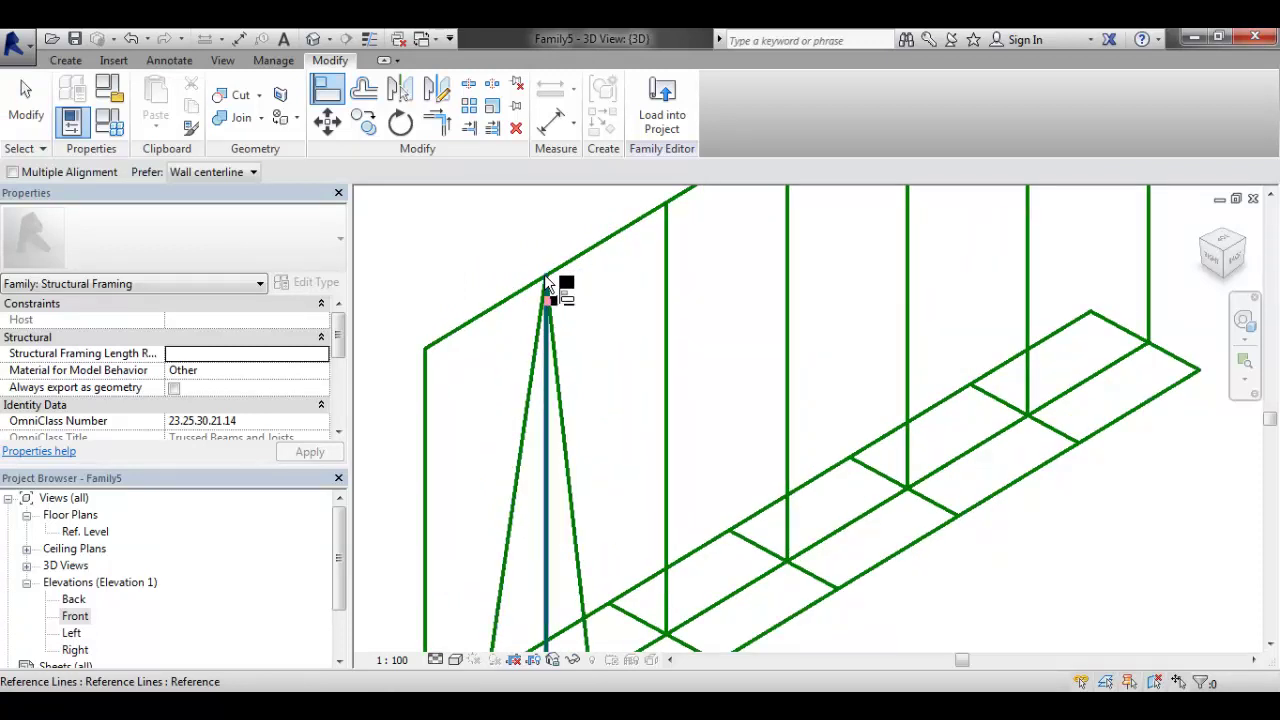
click(544, 274)
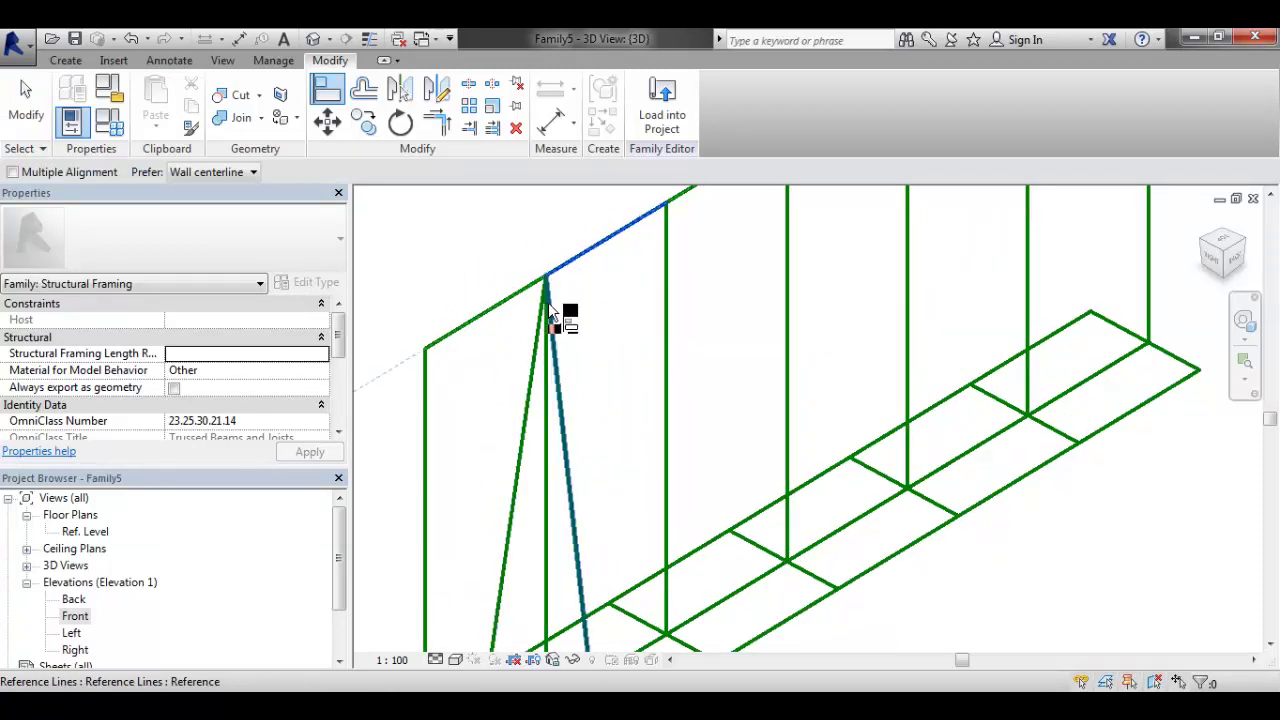
click(548, 302)
scroll(604, 513, down, 5)
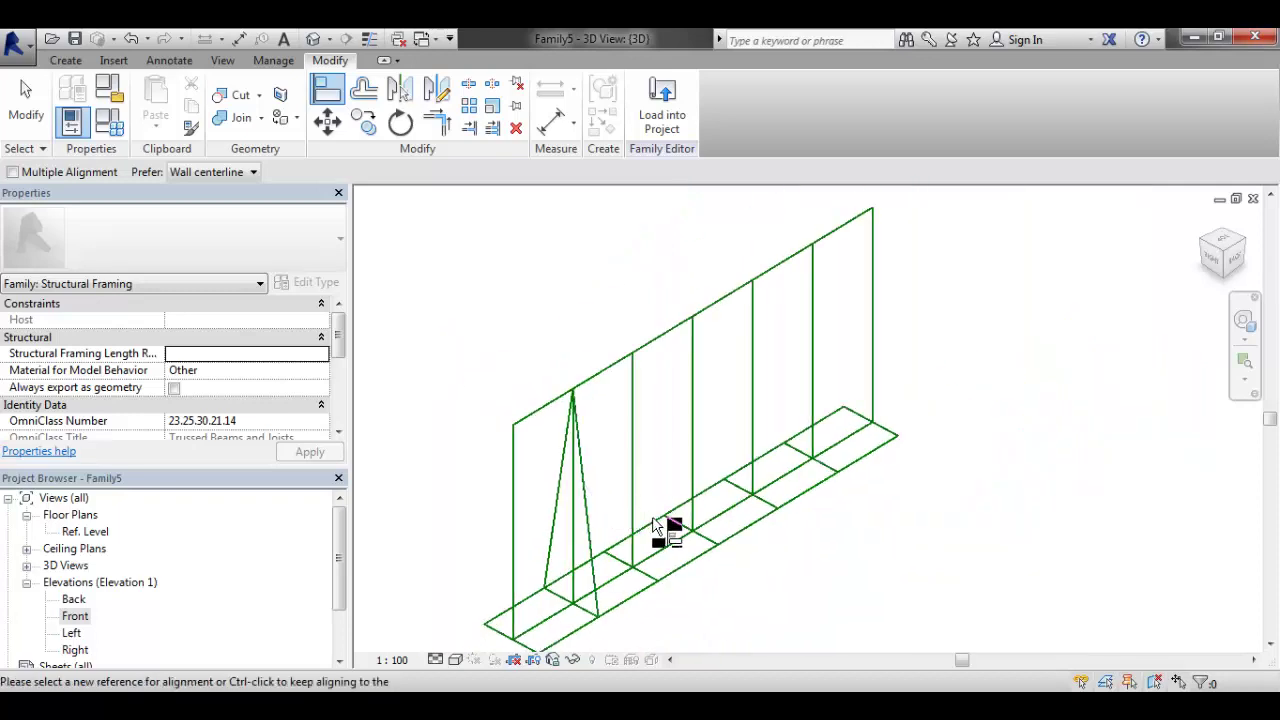
key(Escape)
Reapply the Test B family type to check that the first triangle's apex meets the top chord
scroll(545, 352, down, 3)
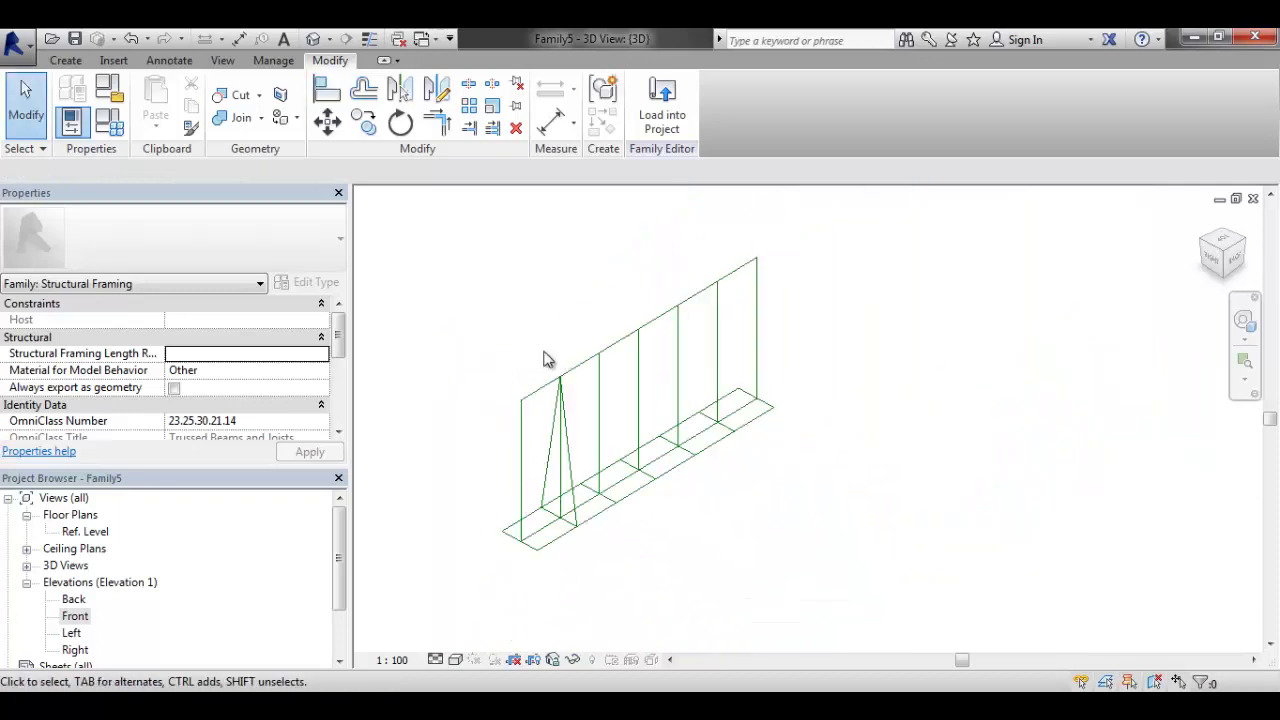
scroll(597, 400, up, 3)
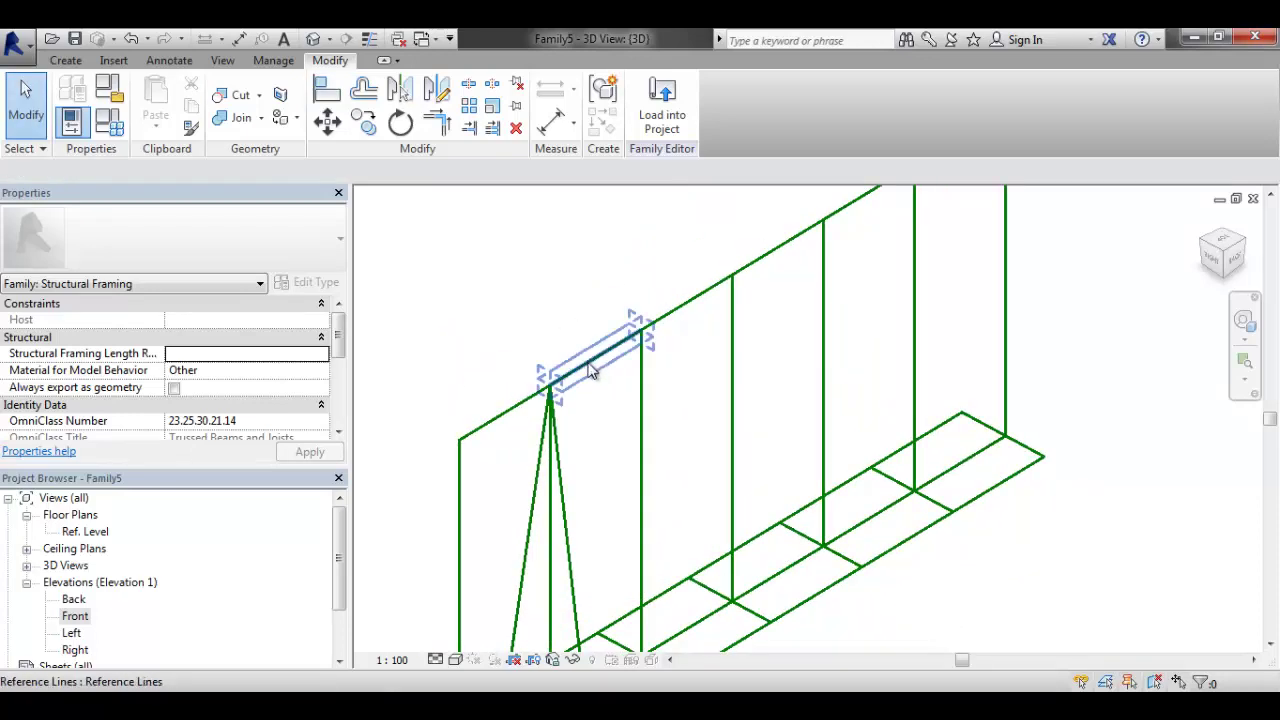
middle_drag(620, 330, 593, 485)
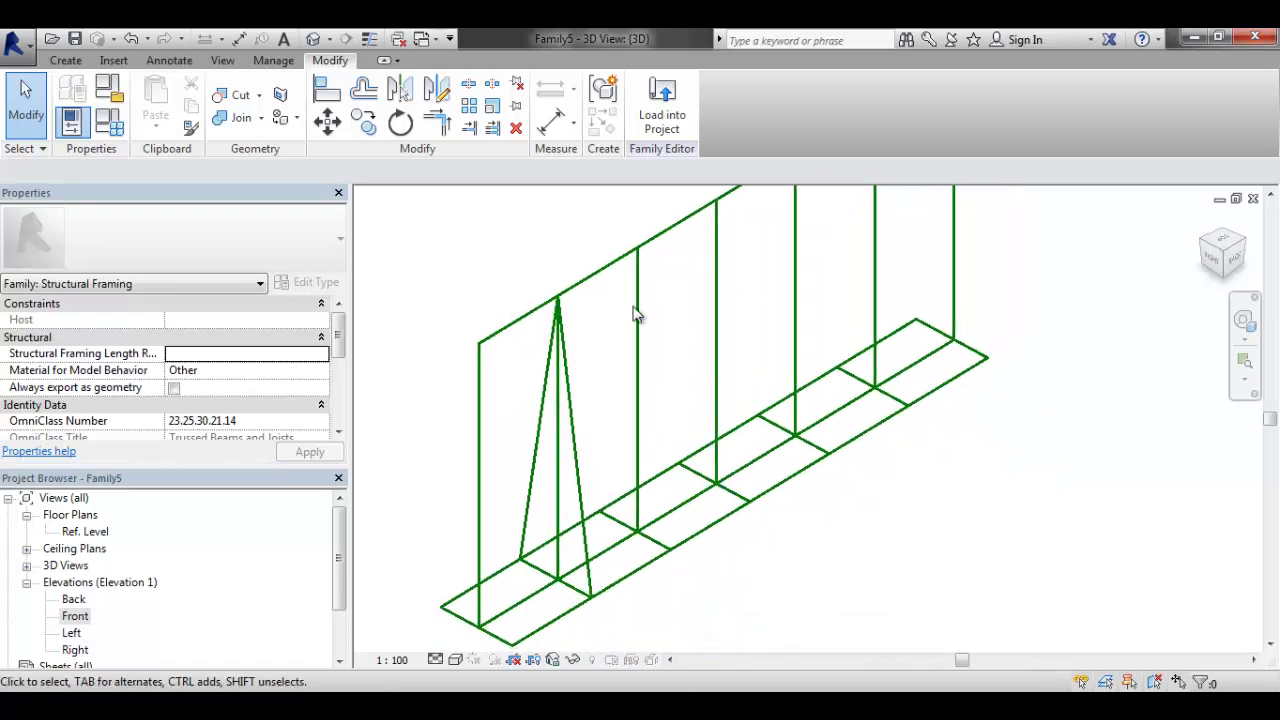
click(105, 128)
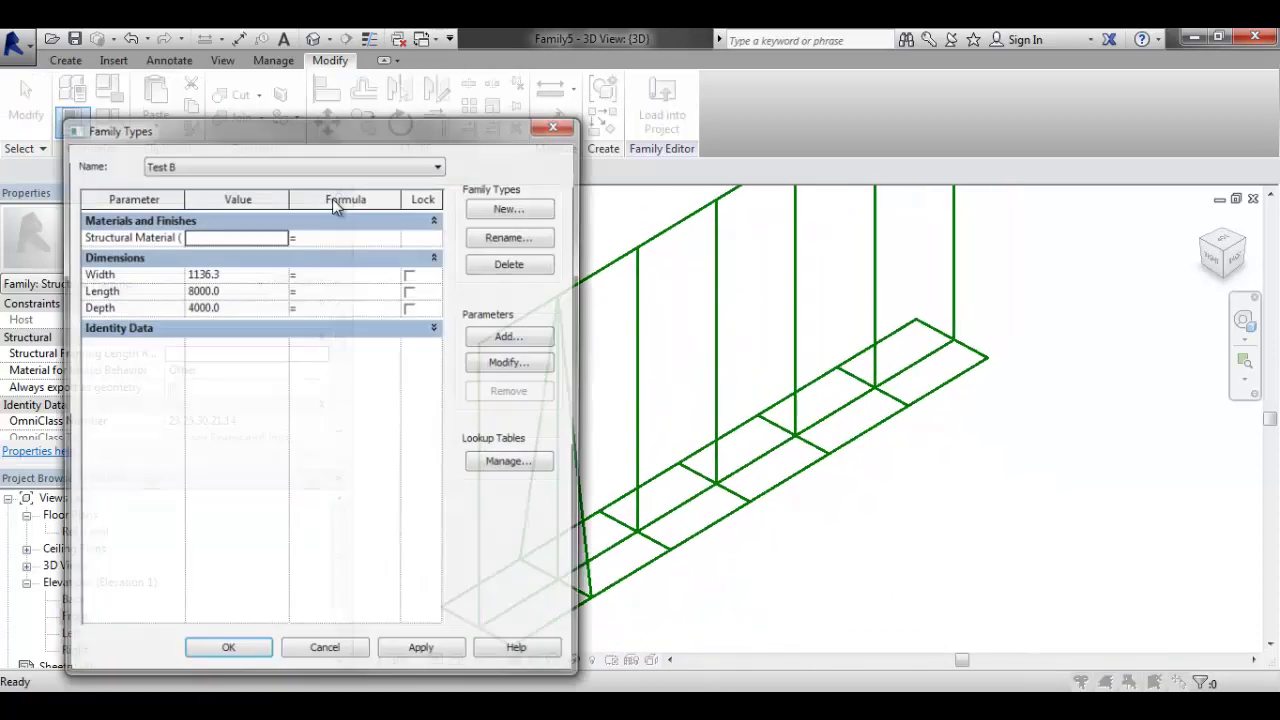
click(255, 165)
click(157, 193)
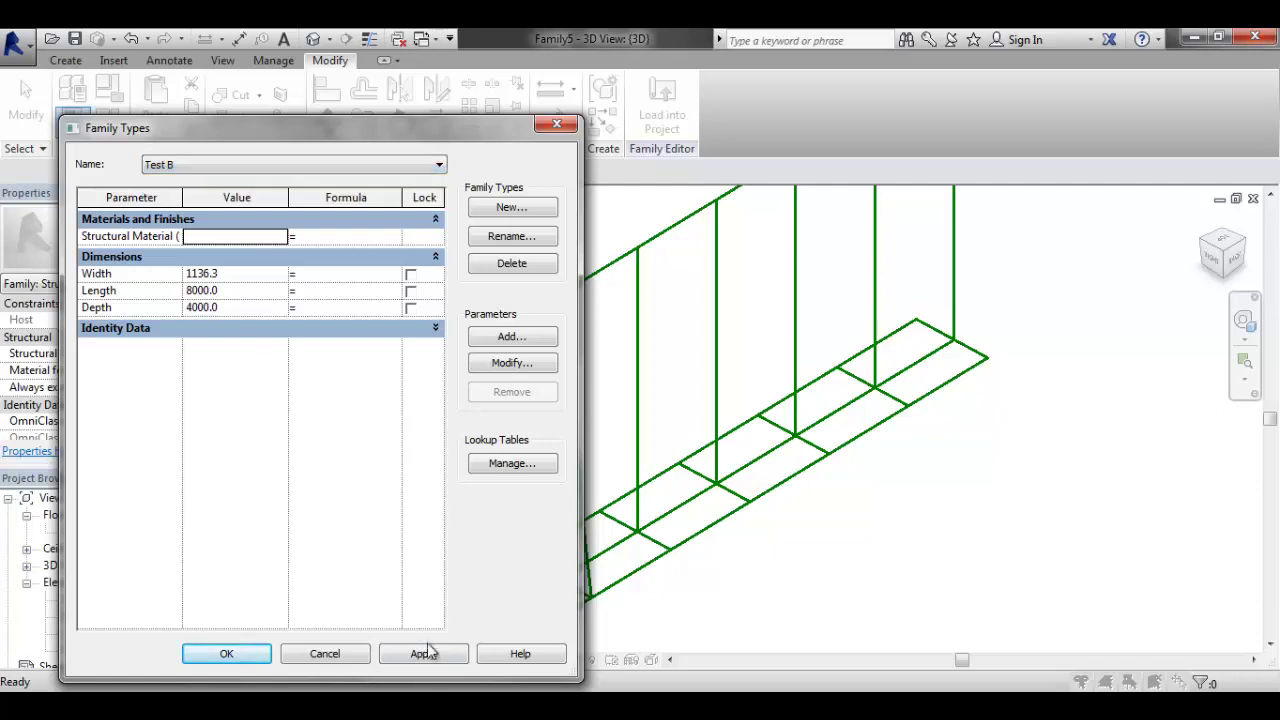
click(228, 653)
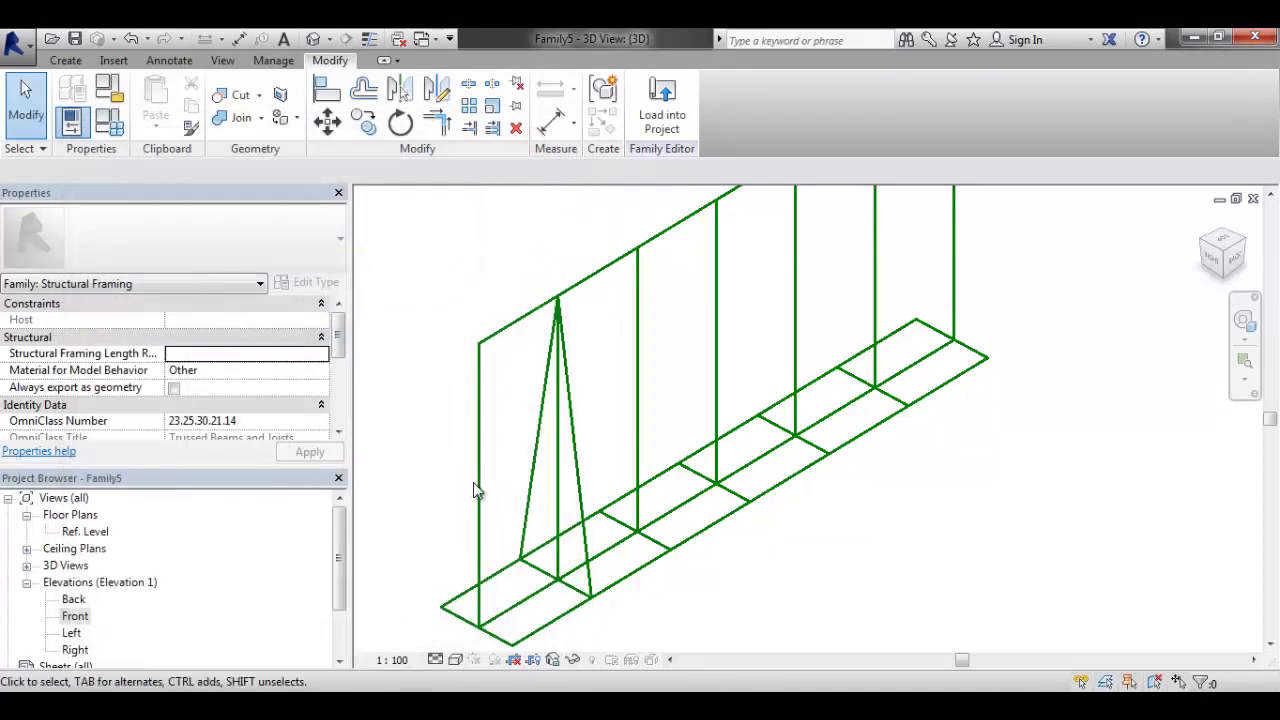
Apply the Test A family type to the framework and switch the view's line display to thin lines
click(110, 122)
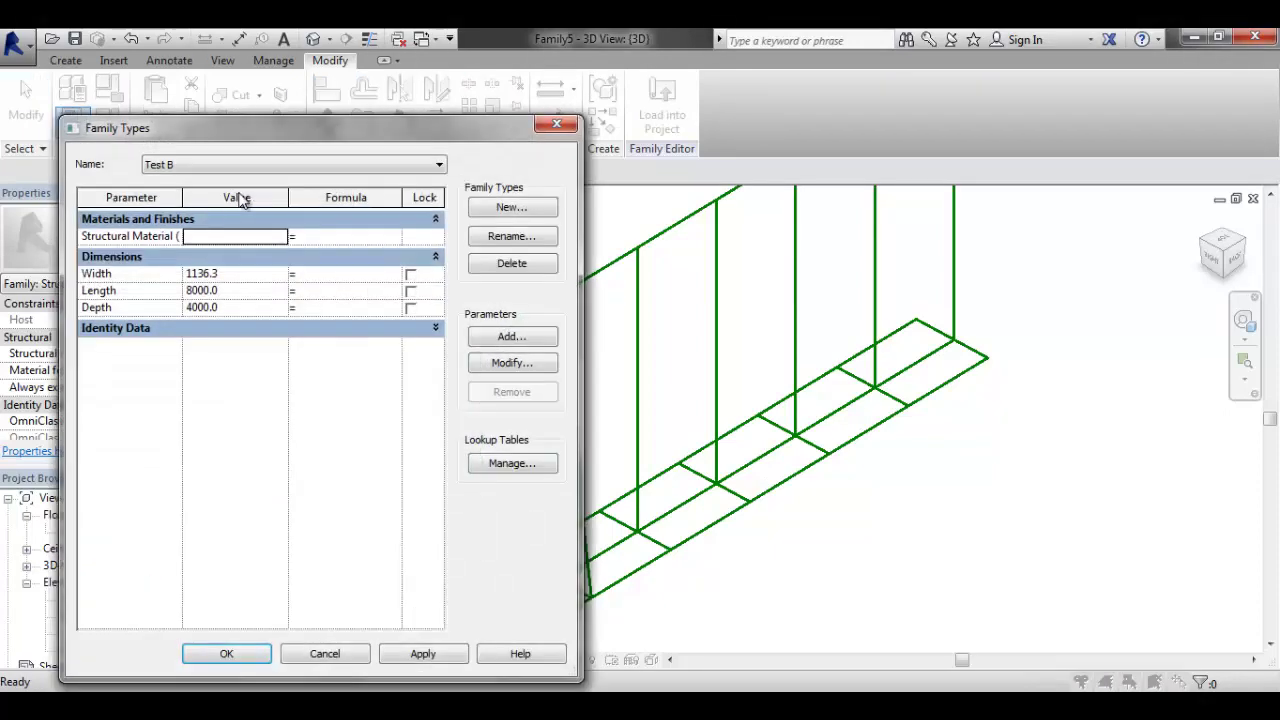
click(235, 165)
click(160, 181)
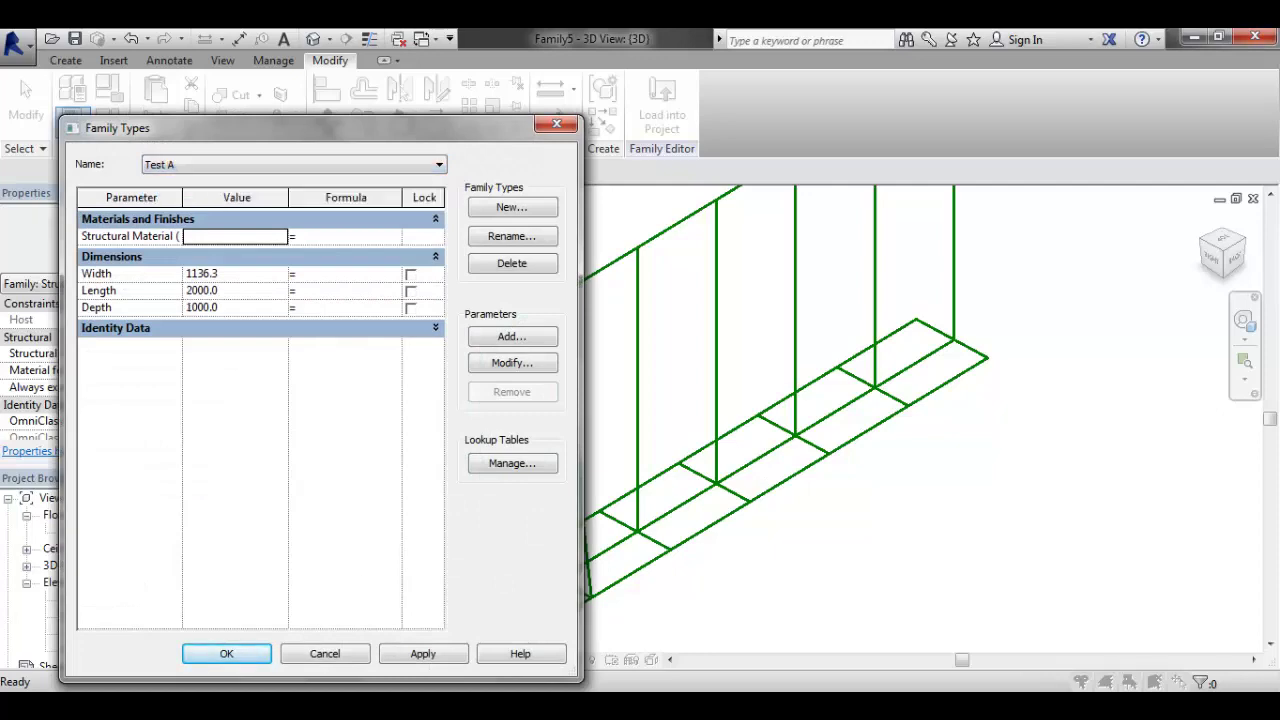
click(391, 658)
click(226, 653)
scroll(820, 474, up, 4)
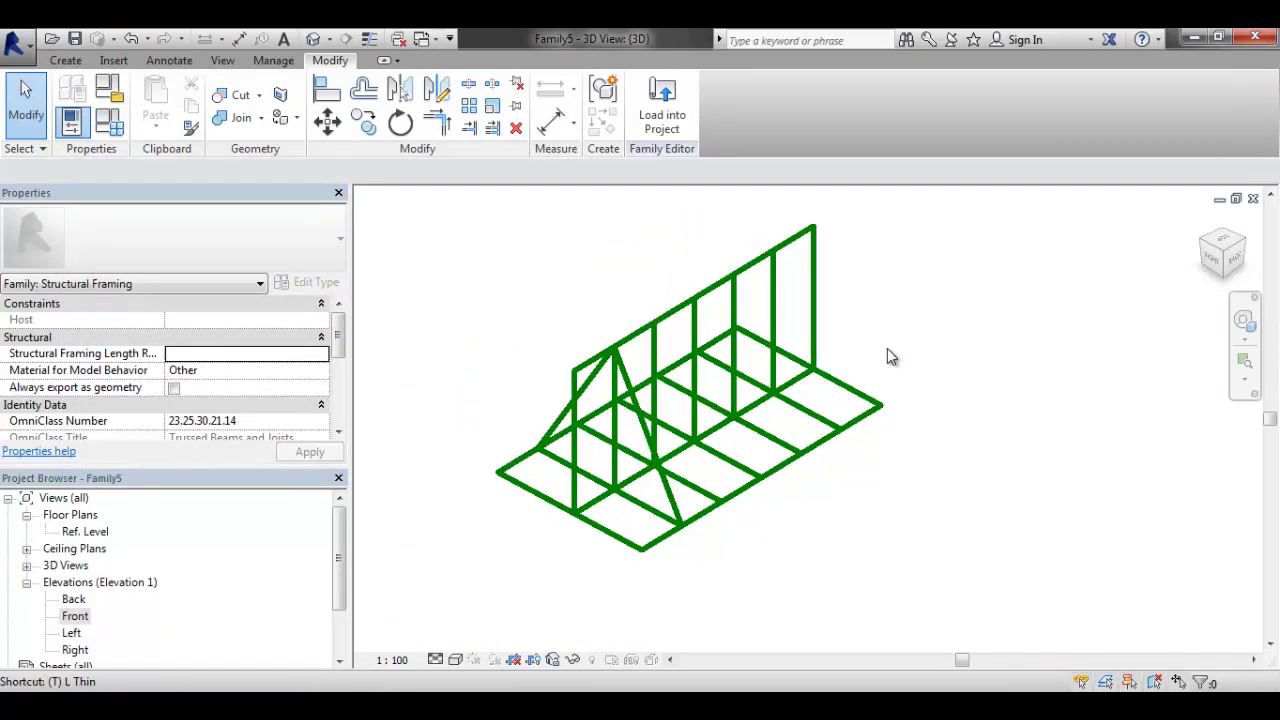
key(t)
key(l)
Set the work plane by picking the near-side base cross reference line at the middle vertical
shift+middle_drag(765, 398, 690, 385)
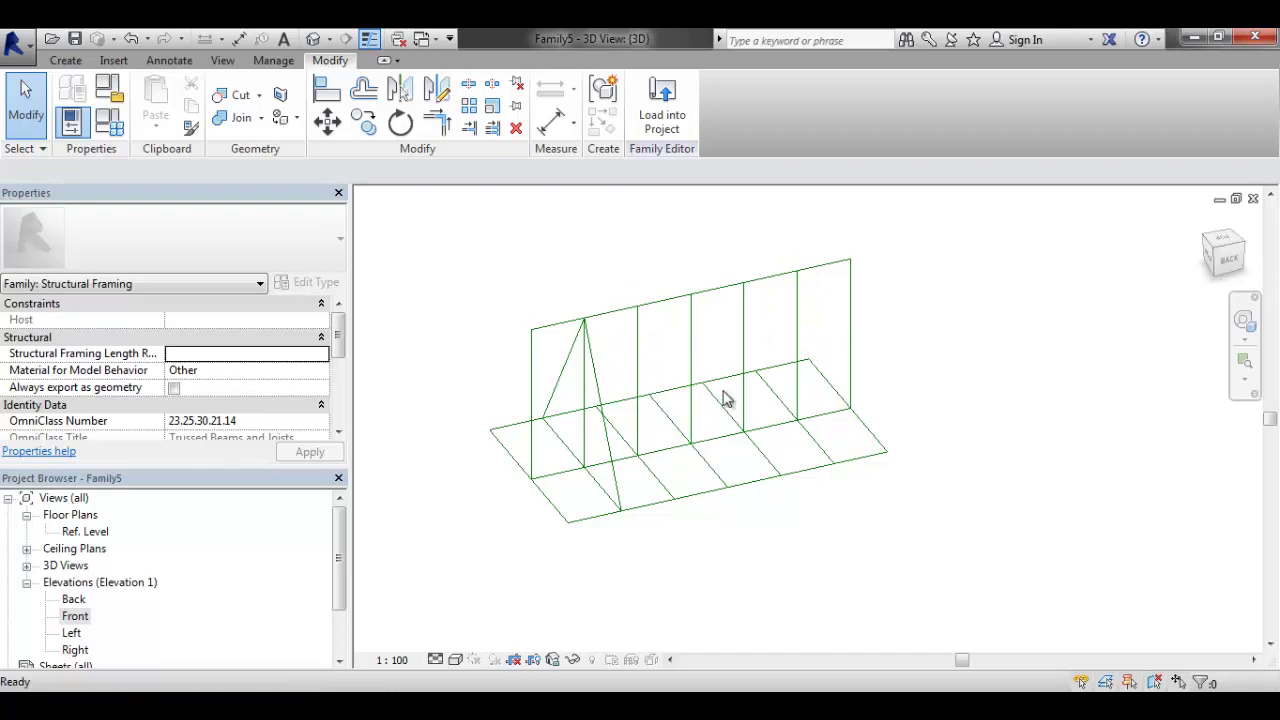
click(718, 470)
click(664, 244)
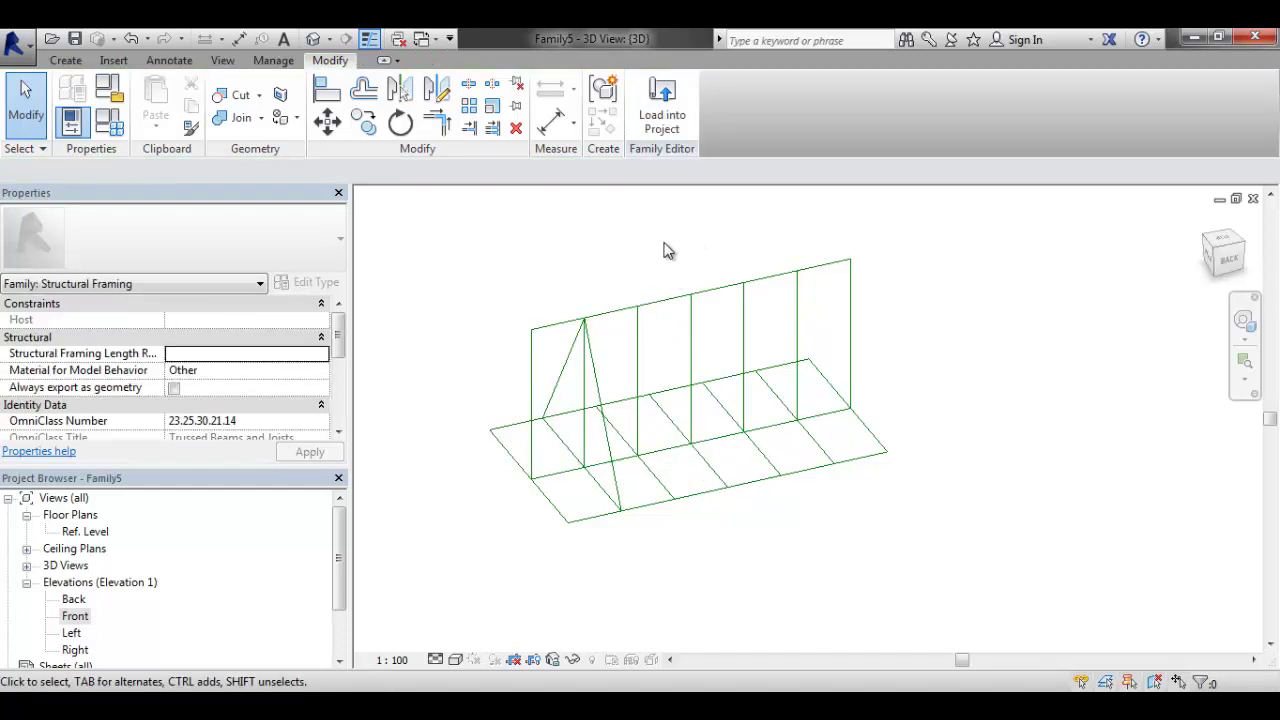
click(1113, 100)
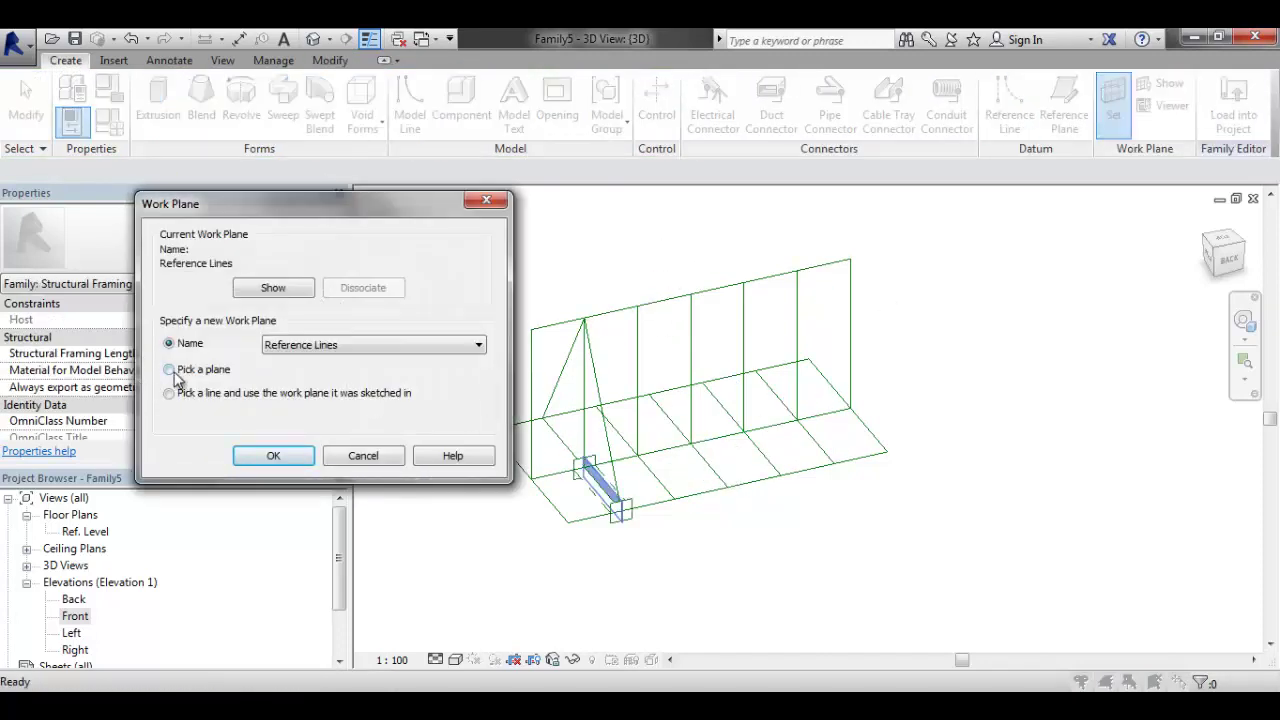
click(257, 457)
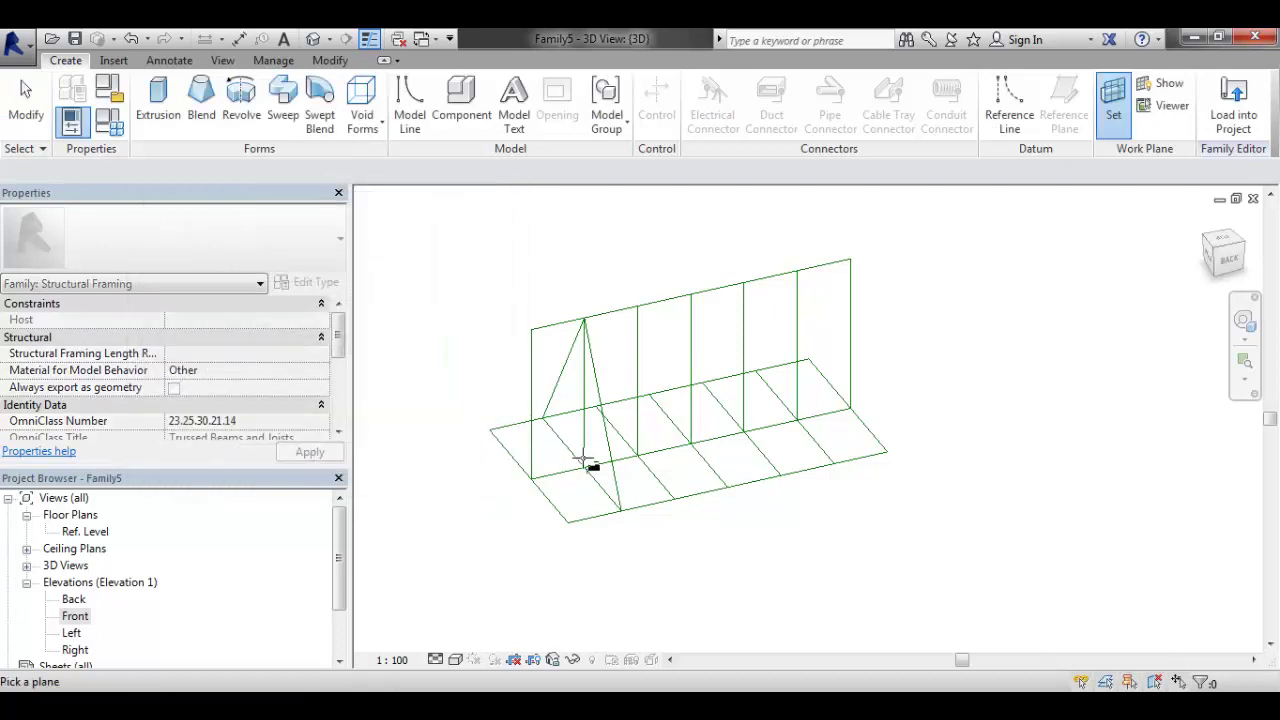
click(703, 460)
Draw a diagonal reference line from the near end of the middle cross line to the top of the middle vertical
scroll(714, 484, up, 4)
shift+middle_drag(714, 484, 800, 560)
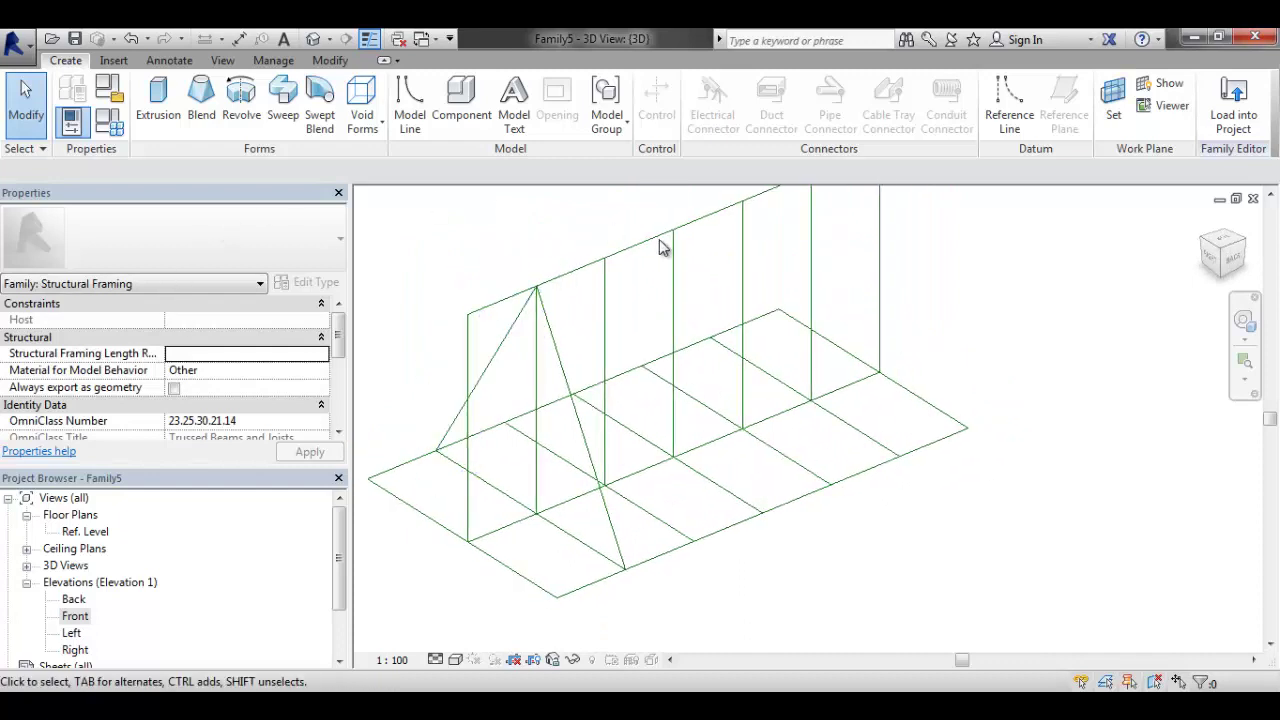
middle_drag(985, 383, 907, 409)
click(1009, 105)
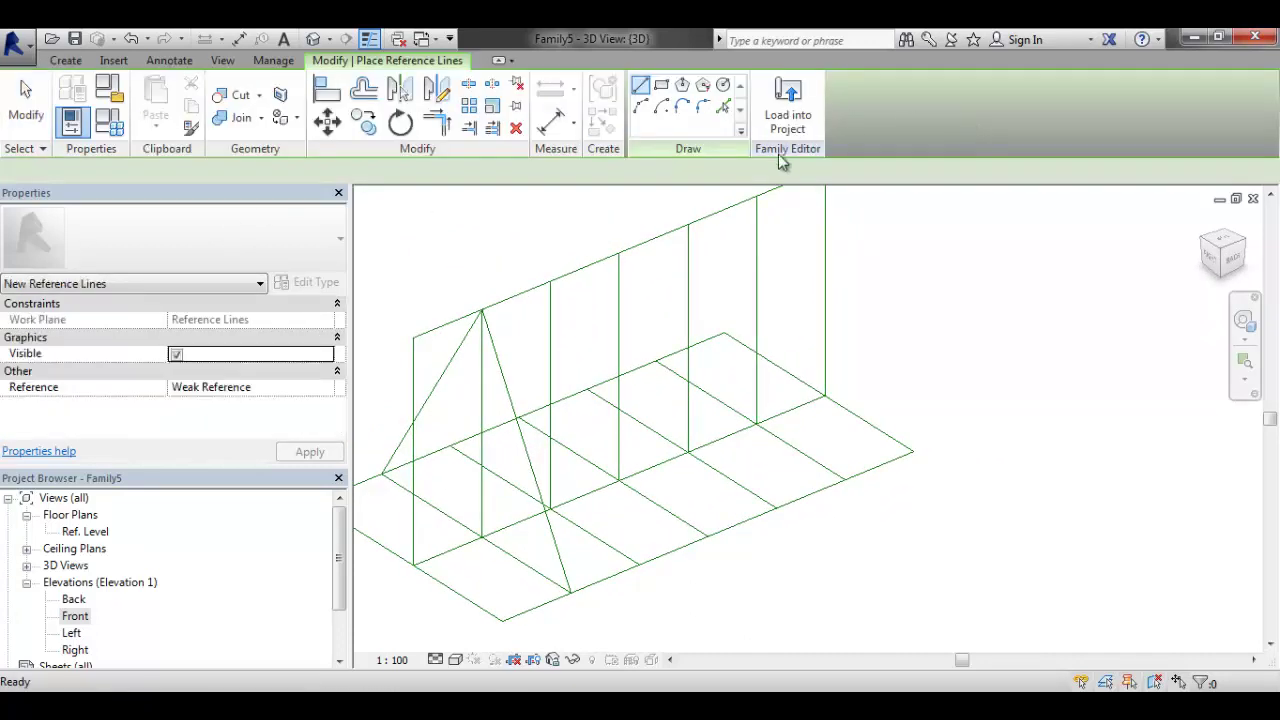
click(707, 537)
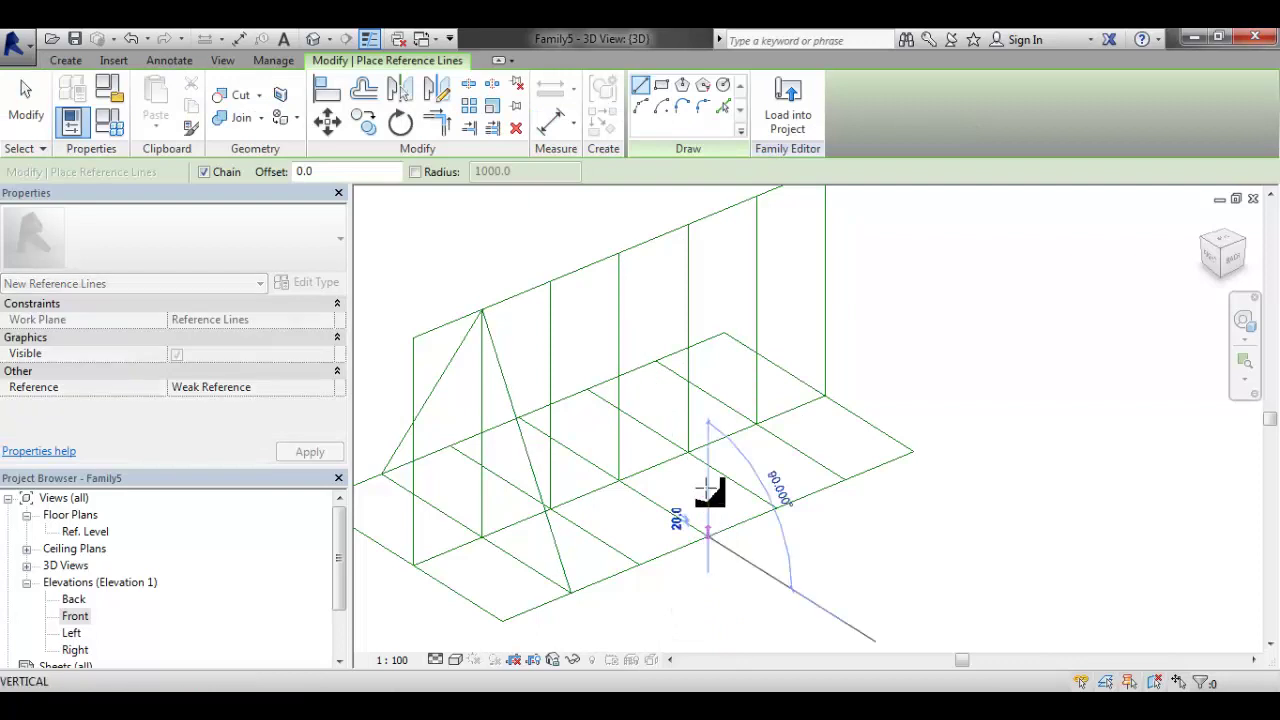
click(620, 253)
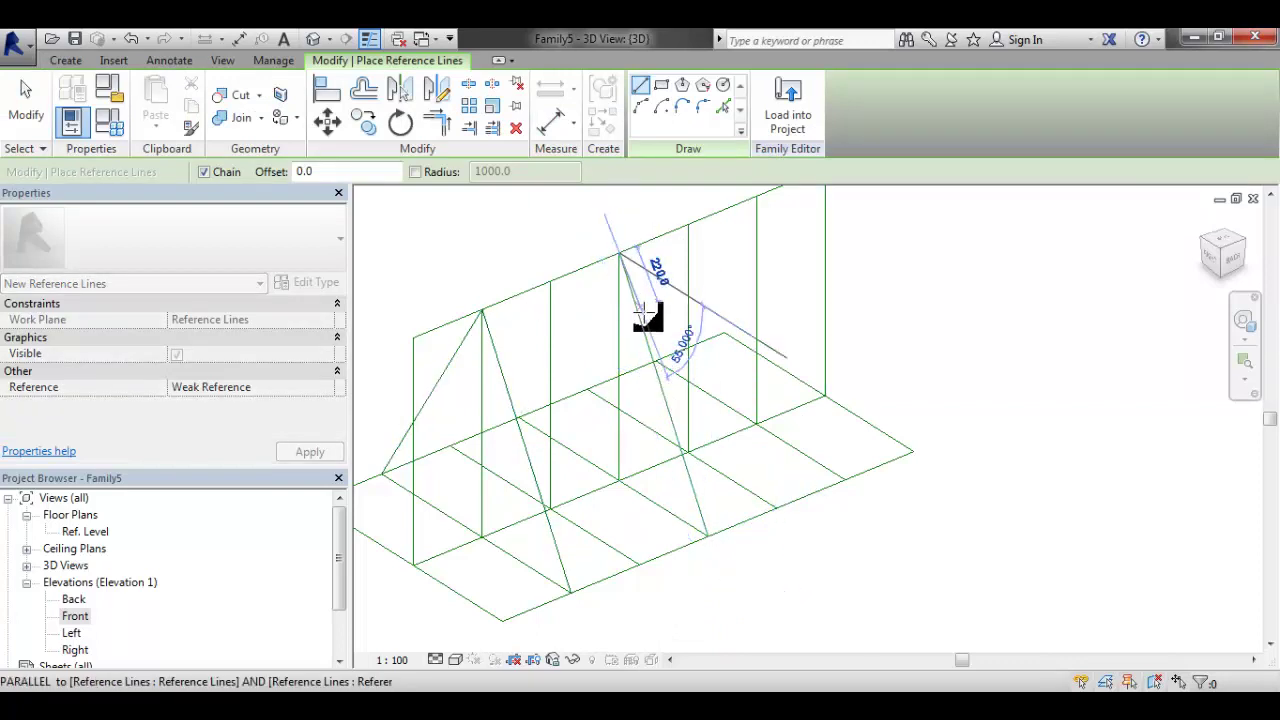
key(Escape)
key(Escape)
Snap the upper end of the middle frame's near diagonal to the top of its vertical on the top chord
click(630, 288)
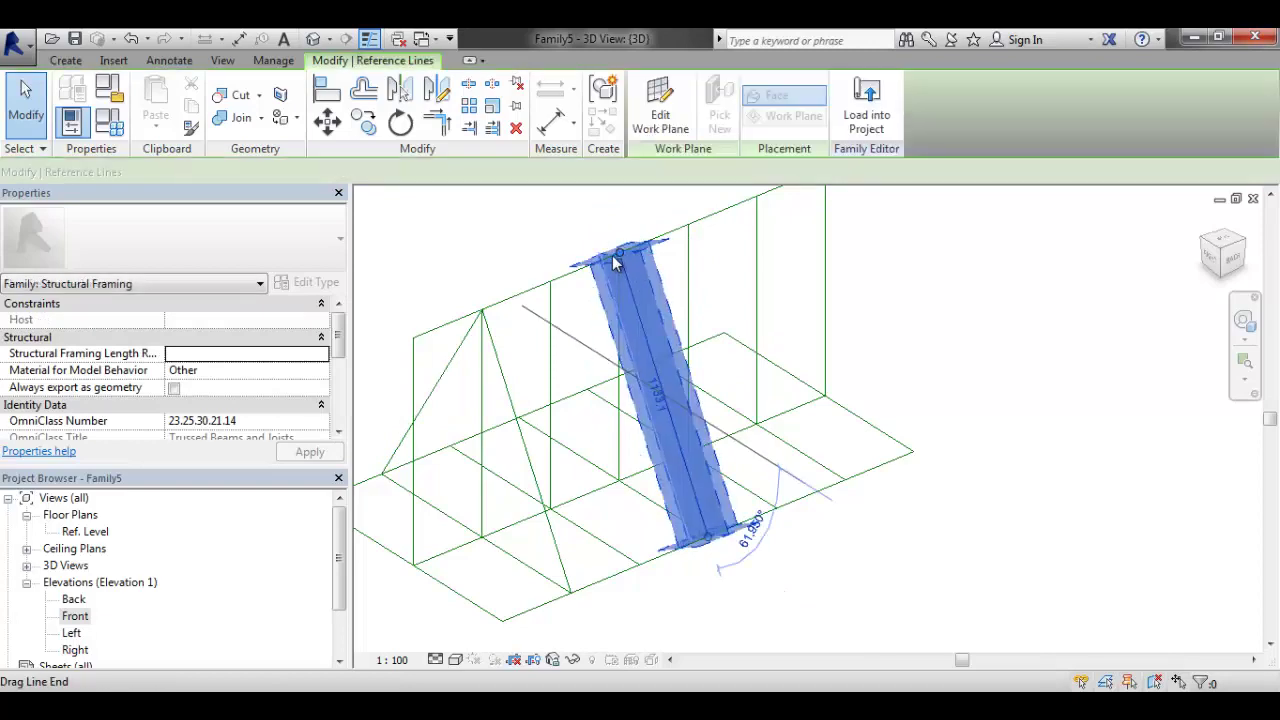
scroll(618, 260, up, 2)
mouse_move(620, 255)
mouse_down()
mouse_move(614, 302)
mouse_move(619, 255)
mouse_up()
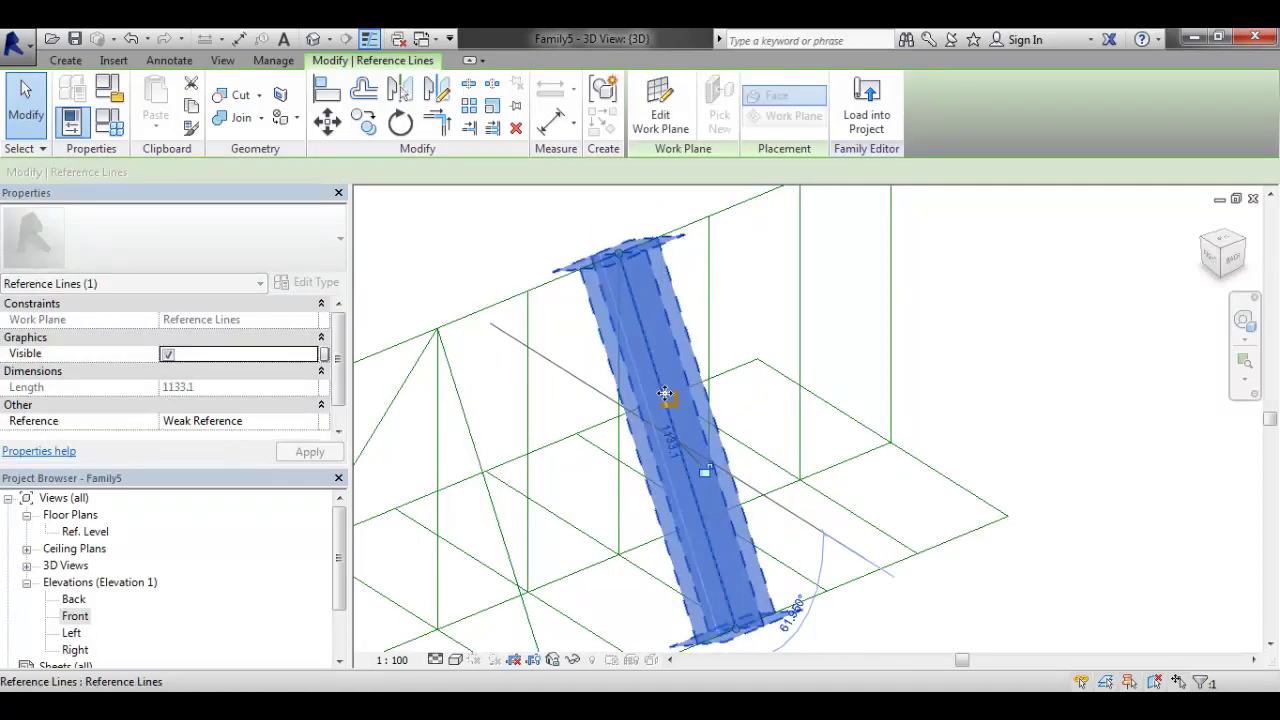
click(584, 488)
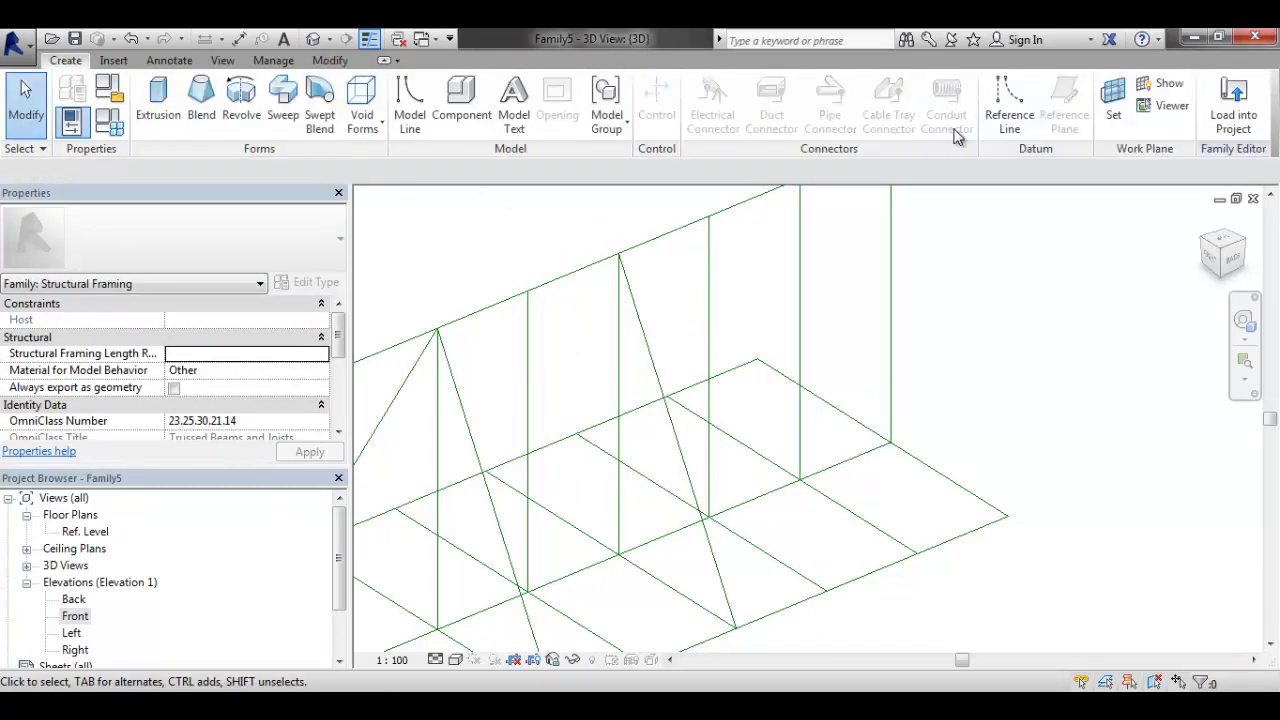
Draw a second diagonal reference line from the far end of the middle cross line to the top of the middle vertical
click(1010, 100)
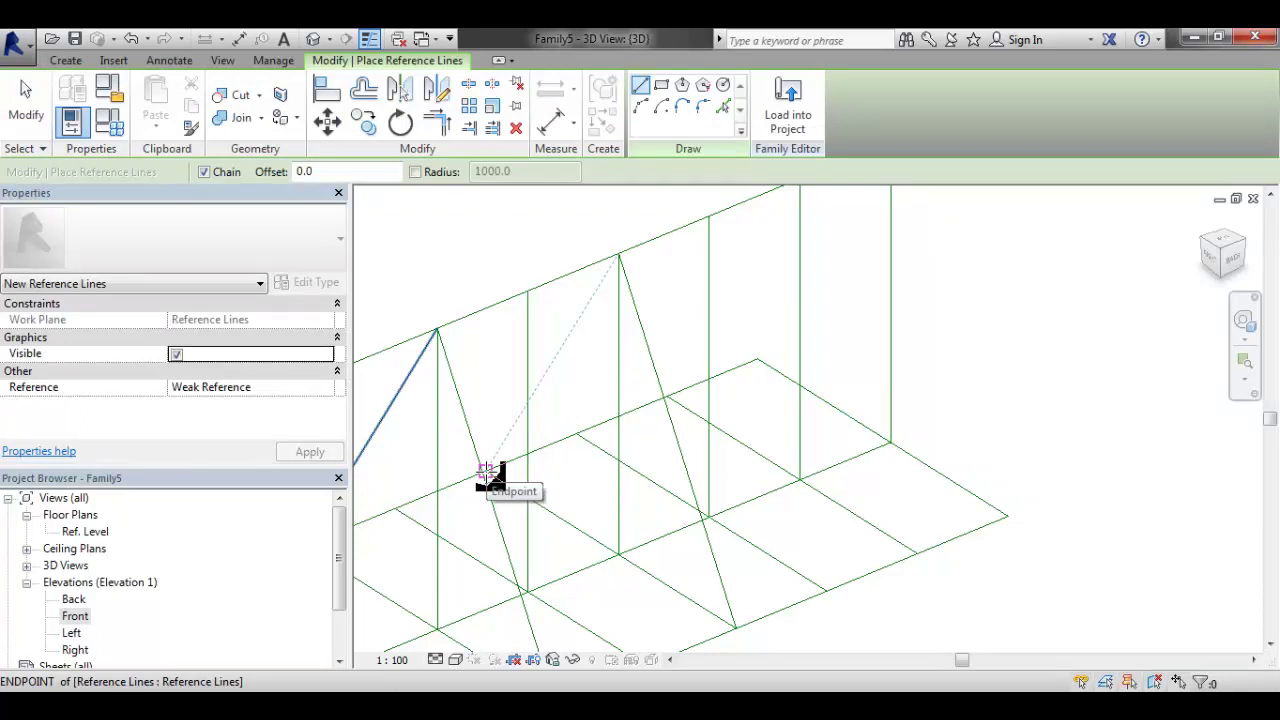
click(486, 472)
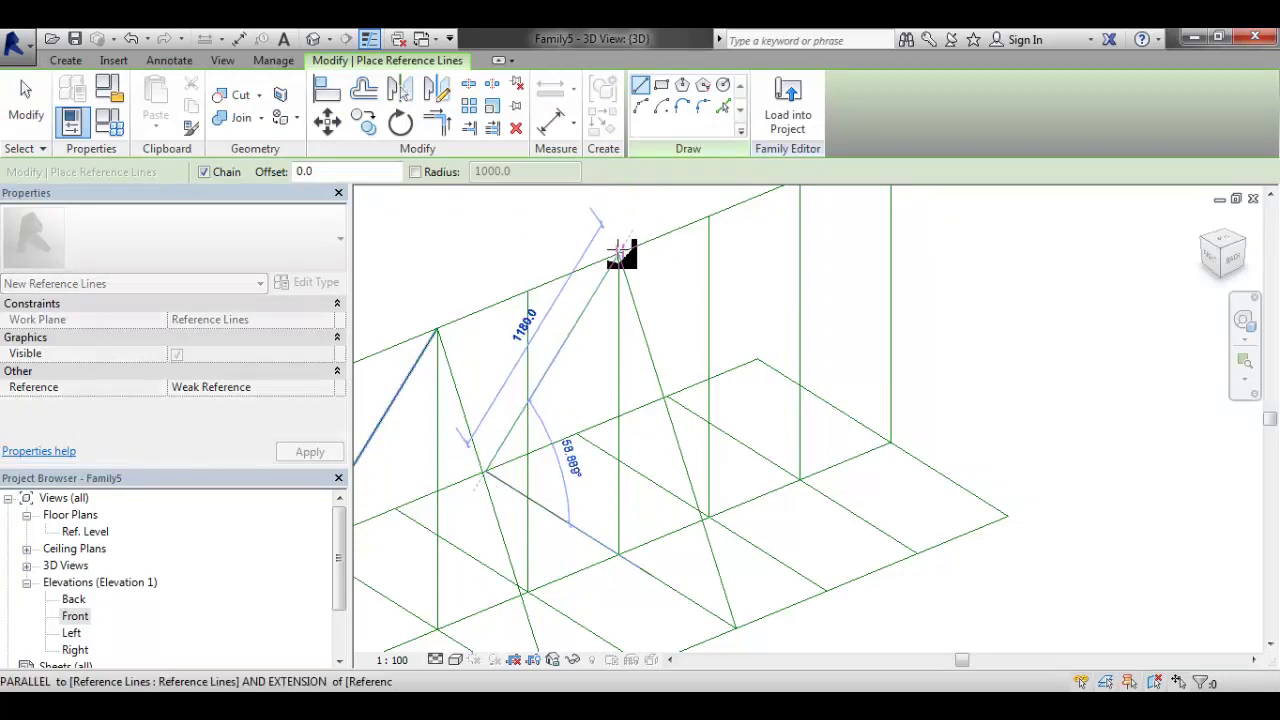
click(620, 255)
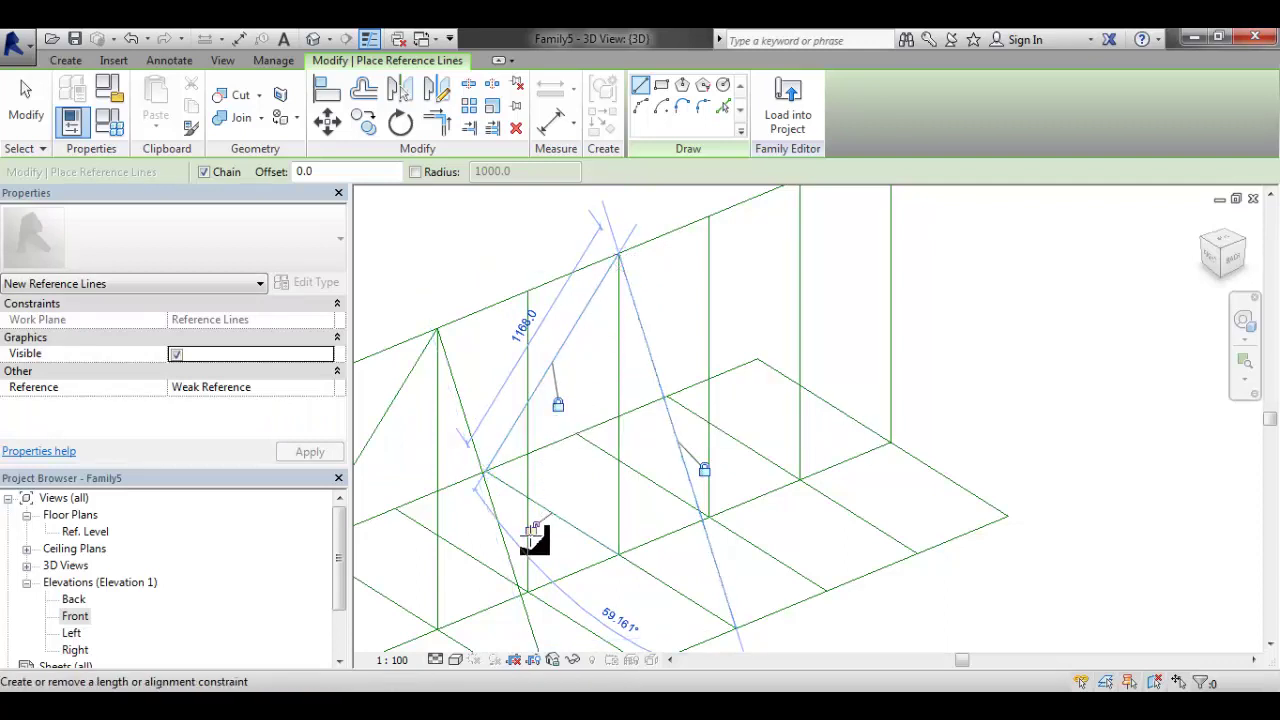
scroll(640, 483, down, 3)
key(Escape)
key(Escape)
Apply the Test B family type to flex the framework with both triangular cross-frames
scroll(657, 470, down, 3)
shift+middle_drag(657, 460, 563, 295)
click(88, 118)
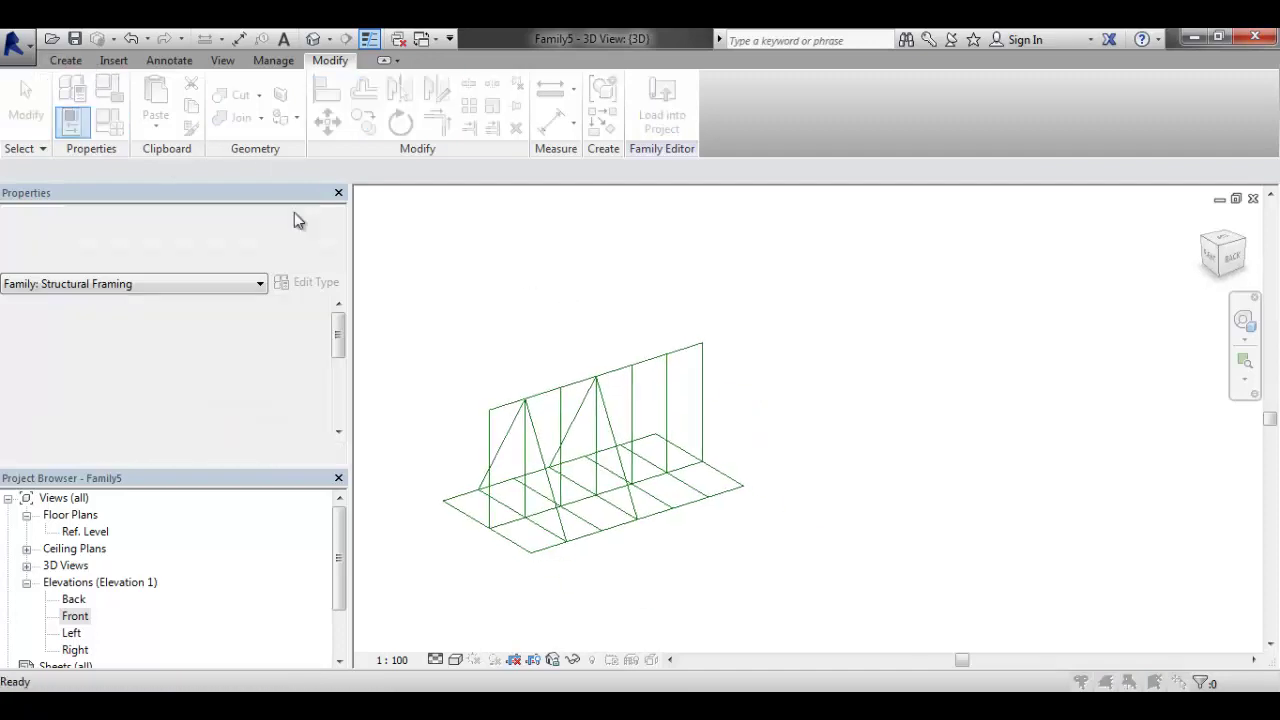
click(291, 165)
click(158, 194)
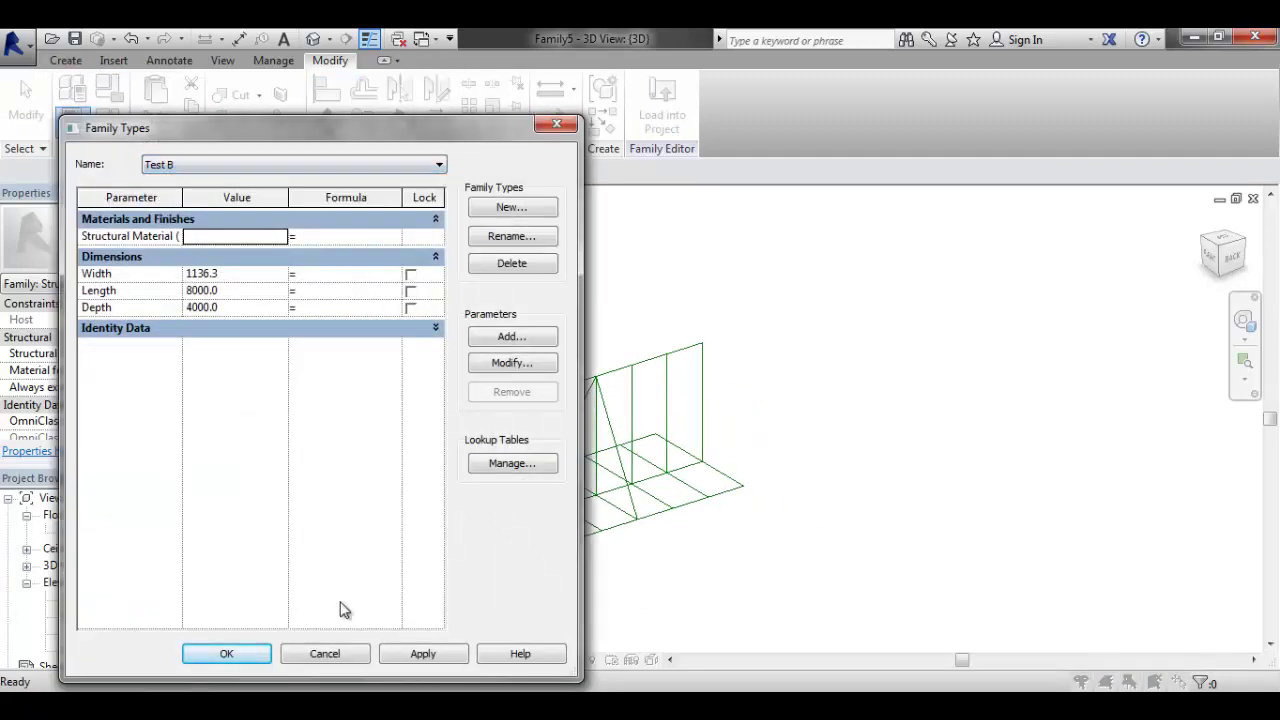
click(435, 660)
click(205, 655)
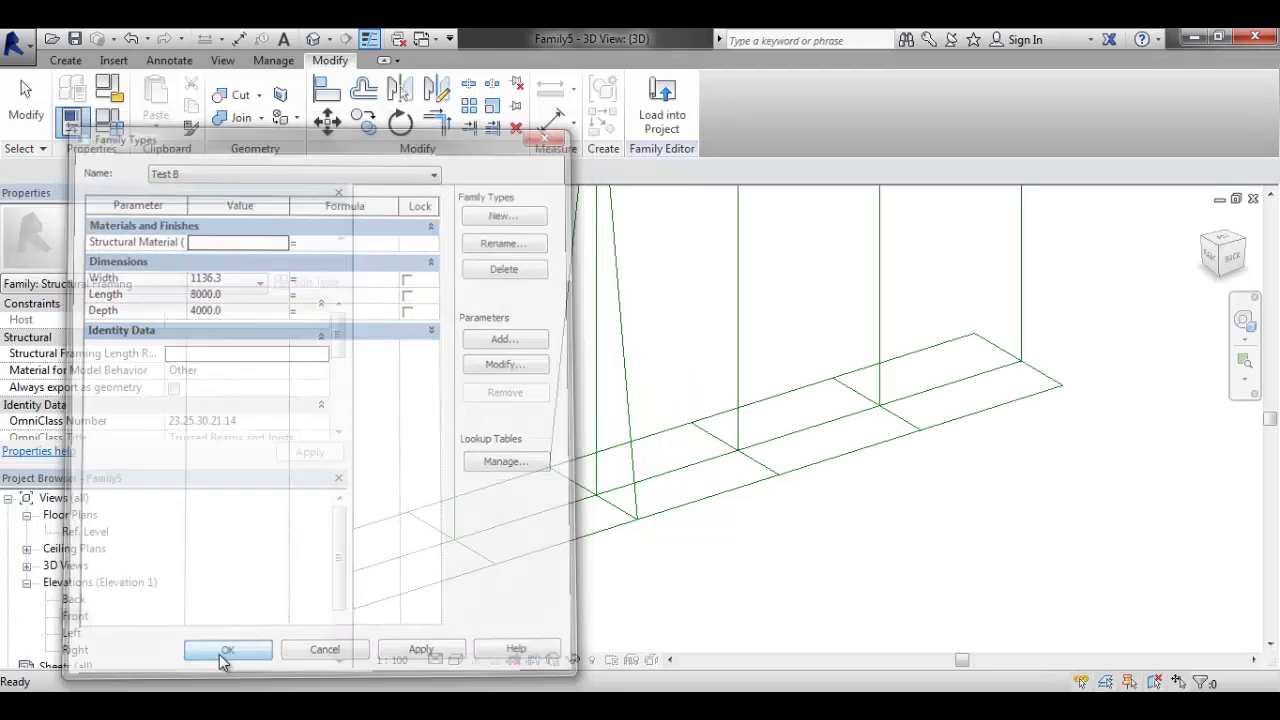
Set the work plane by picking the near-side base cross reference line at the fifth interior vertical, next to the truss's end
shift+middle_drag(700, 520, 797, 506)
scroll(830, 447, up, 3)
scroll(910, 498, down, 1)
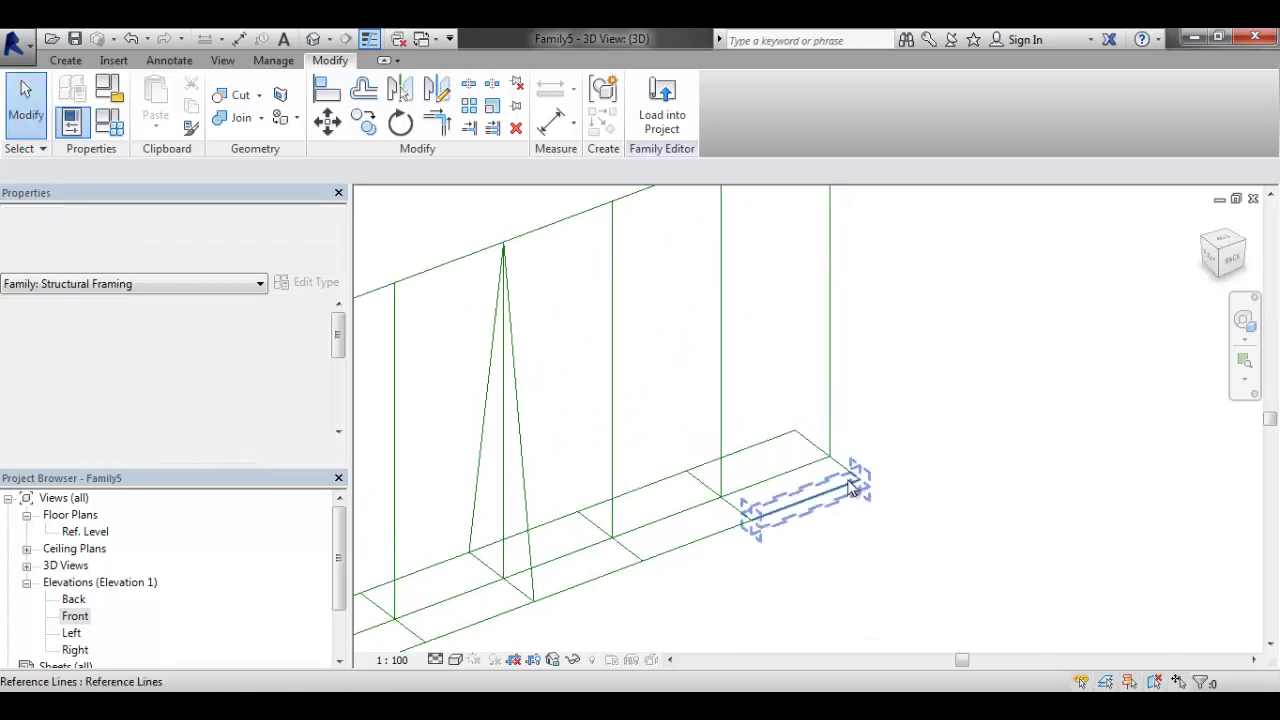
click(66, 61)
click(1112, 100)
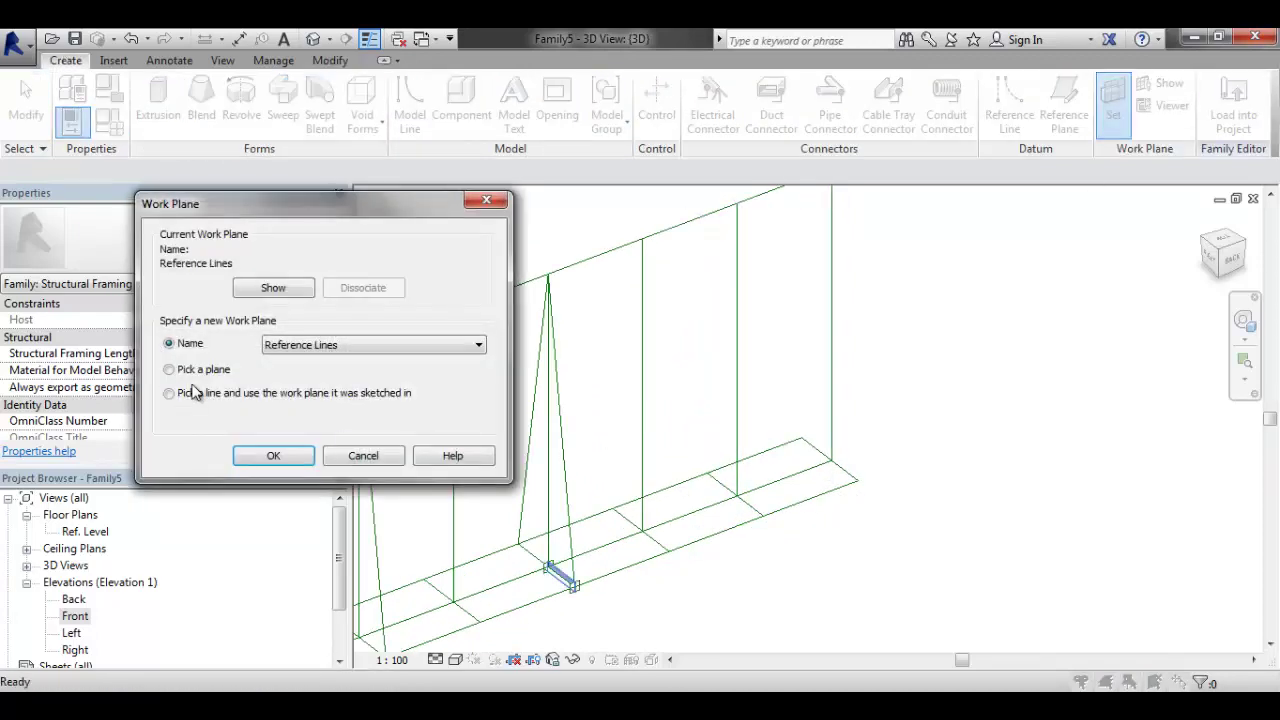
click(245, 452)
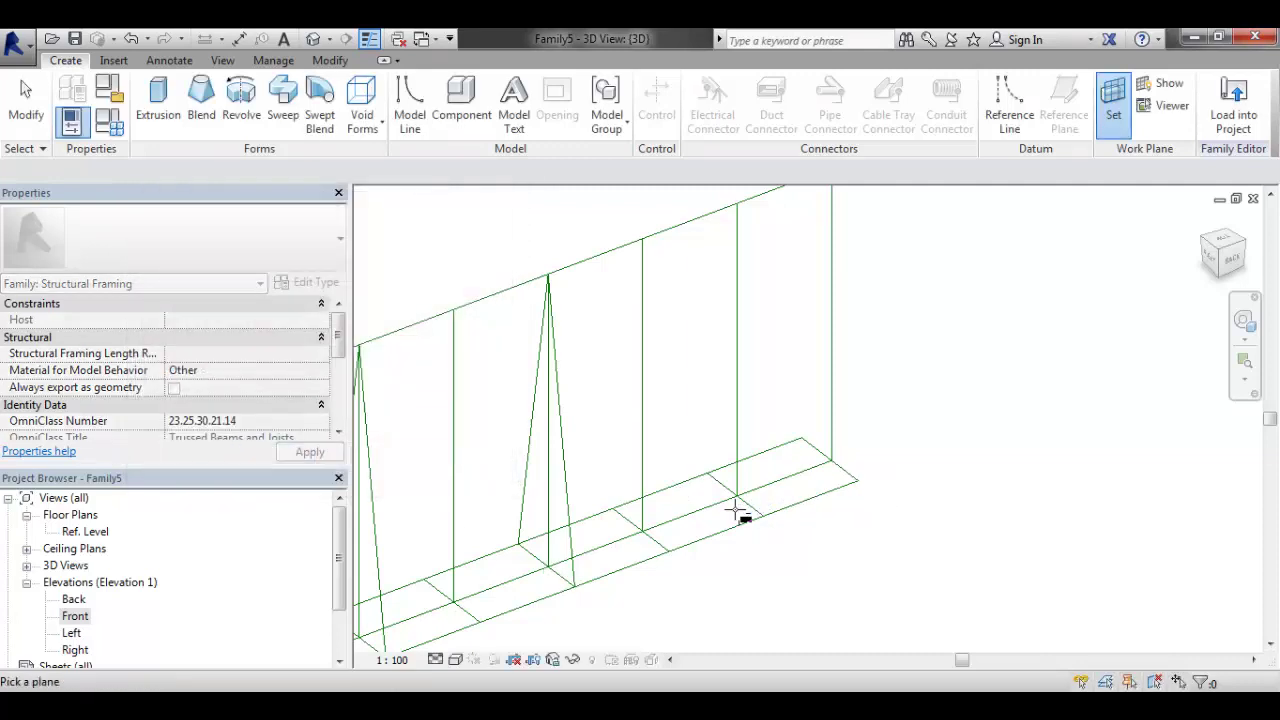
click(747, 502)
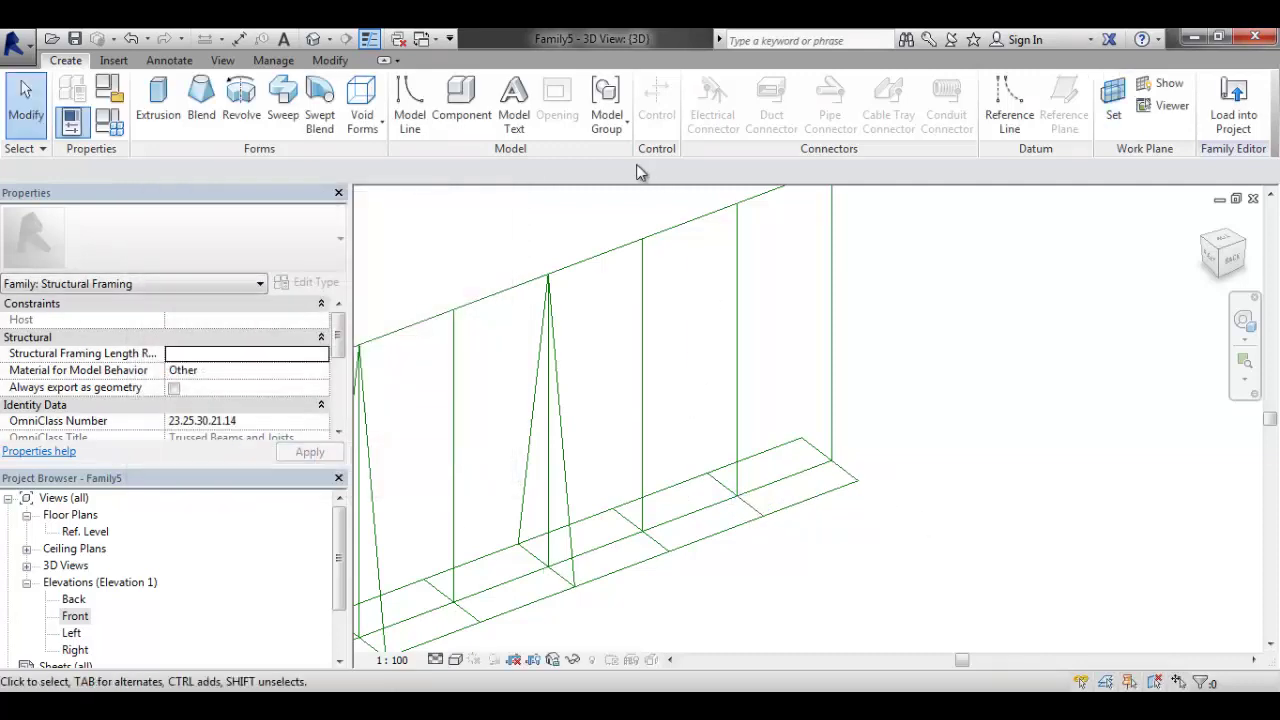
Draw a diagonal reference line from the near end of the fifth cross line to the top of its vertical
click(1007, 106)
middle_drag(720, 303, 714, 341)
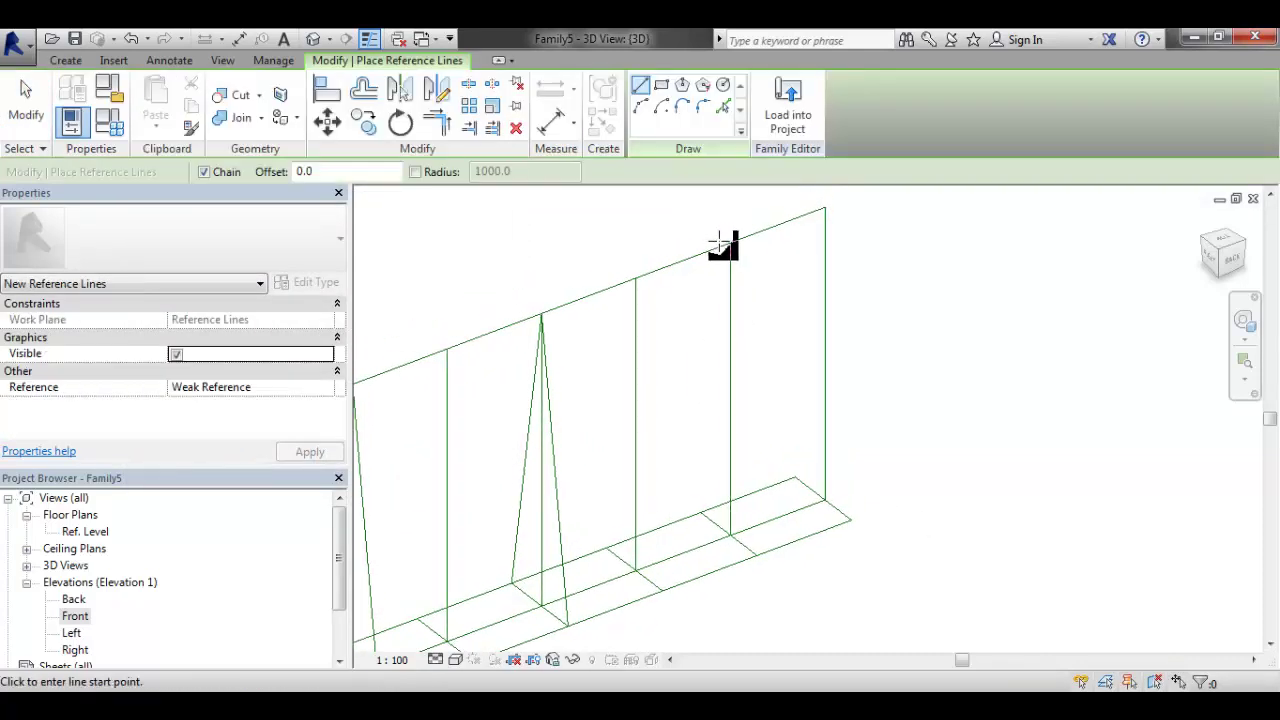
click(760, 552)
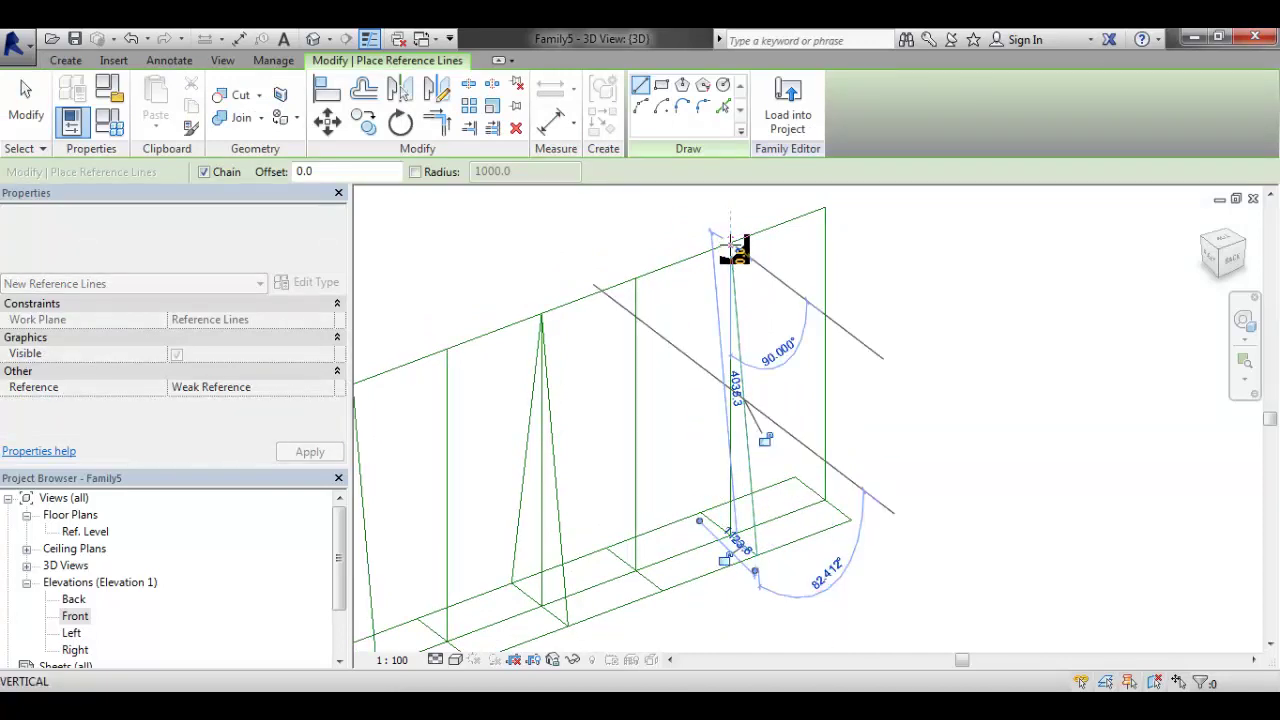
click(752, 378)
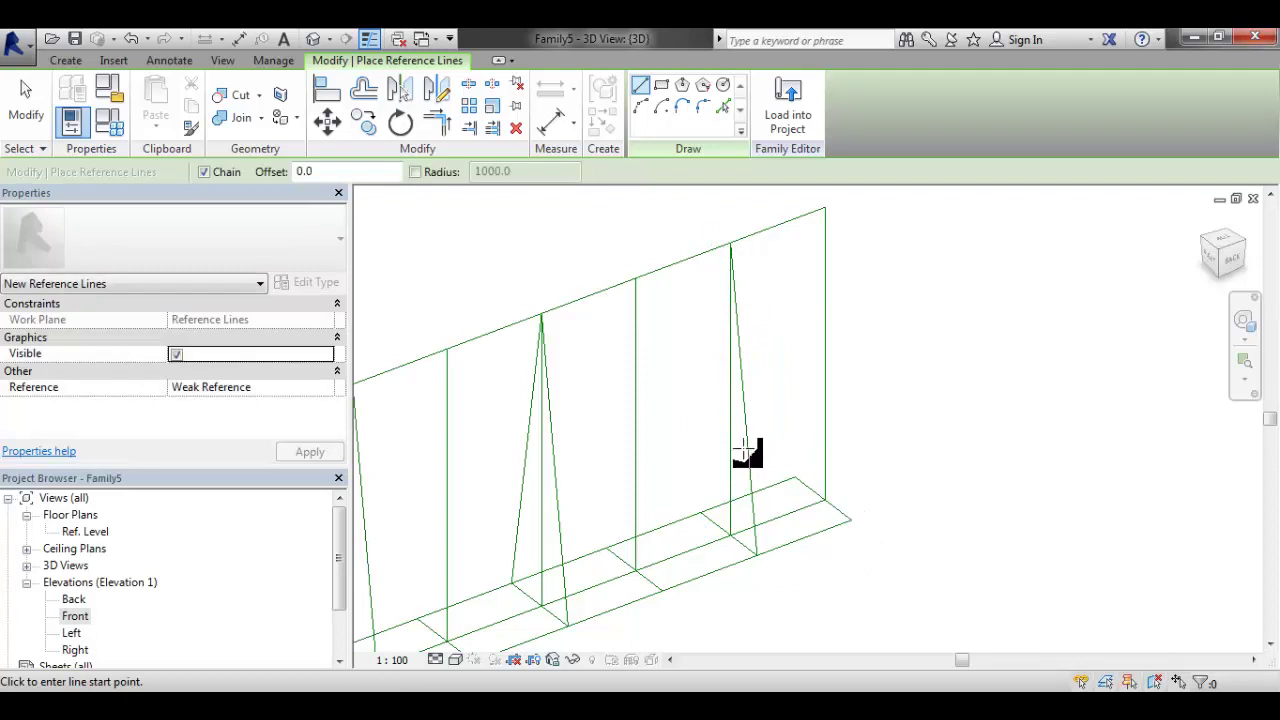
key(Escape)
Snap the upper end of the third cross-frame's near diagonal to the top of the fifth interior vertical
click(746, 451)
mouse_move(731, 246)
mouse_down()
mouse_move(735, 300)
mouse_move(730, 242)
mouse_up()
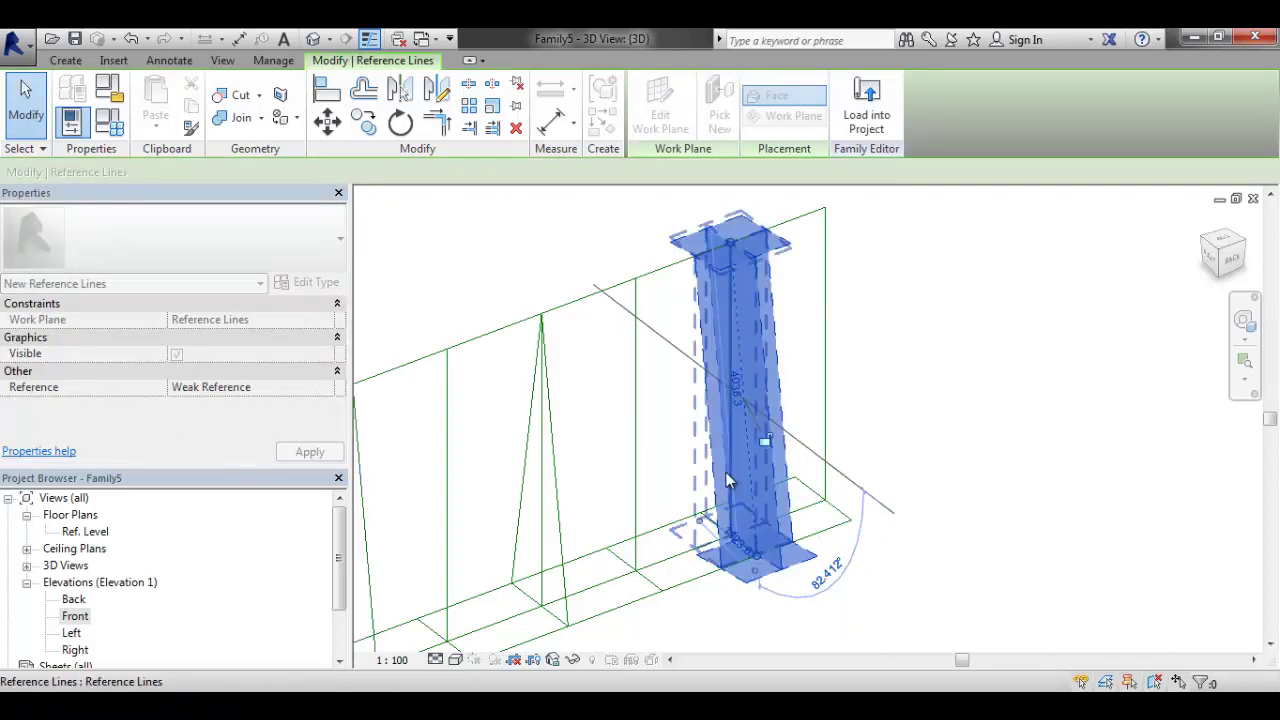
key(Escape)
shift+middle_drag(760, 434, 646, 399)
click(70, 61)
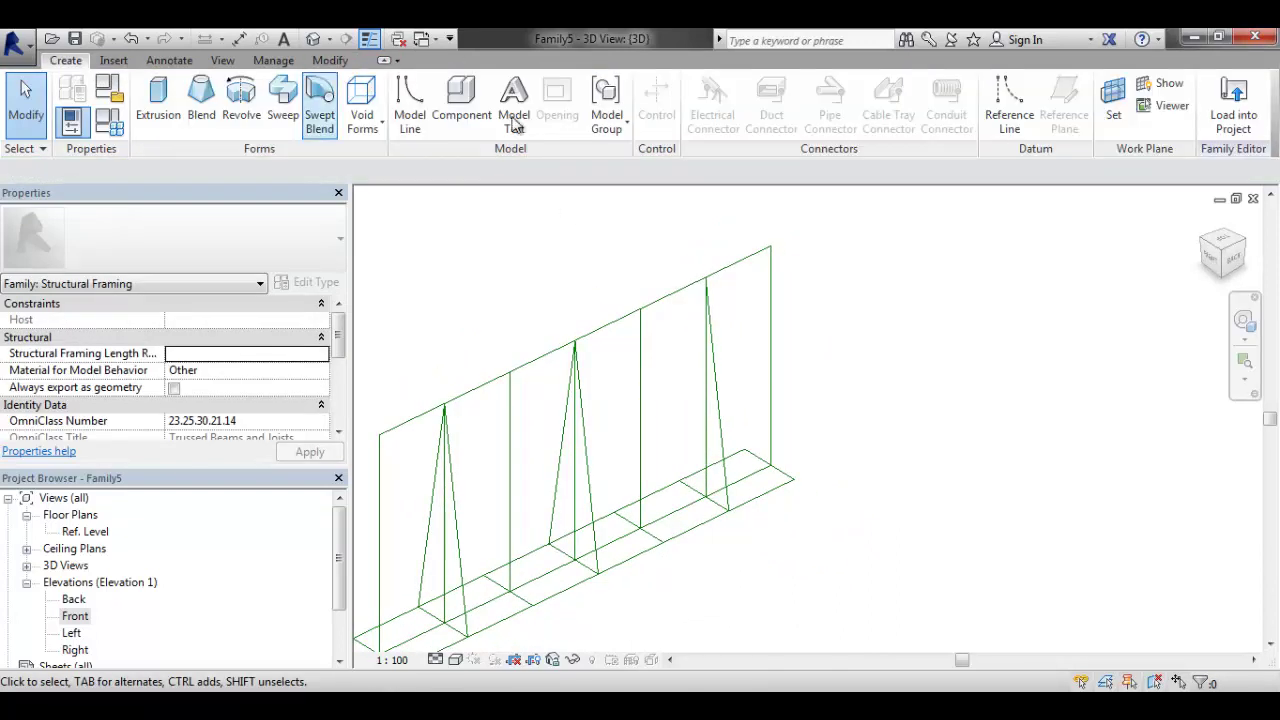
Draw the third cross-frame's far diagonal reference line from the far end of the fifth cross line to the top of its vertical
click(1006, 112)
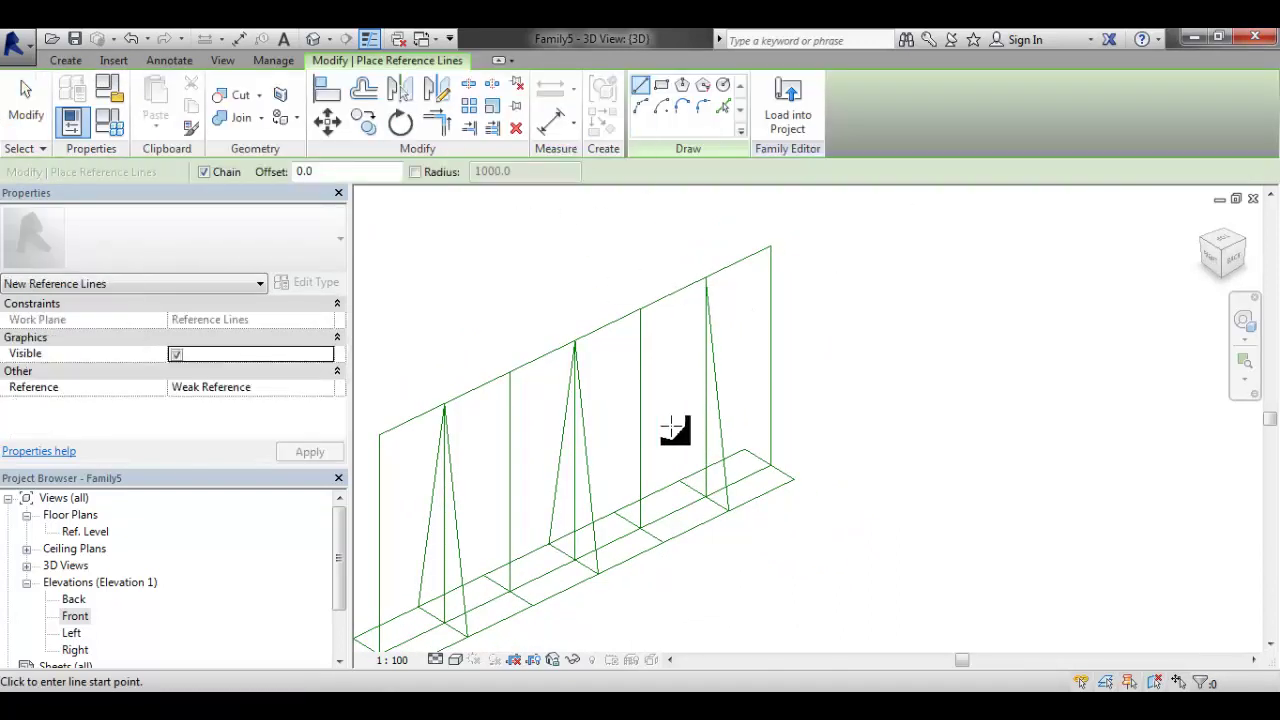
click(683, 482)
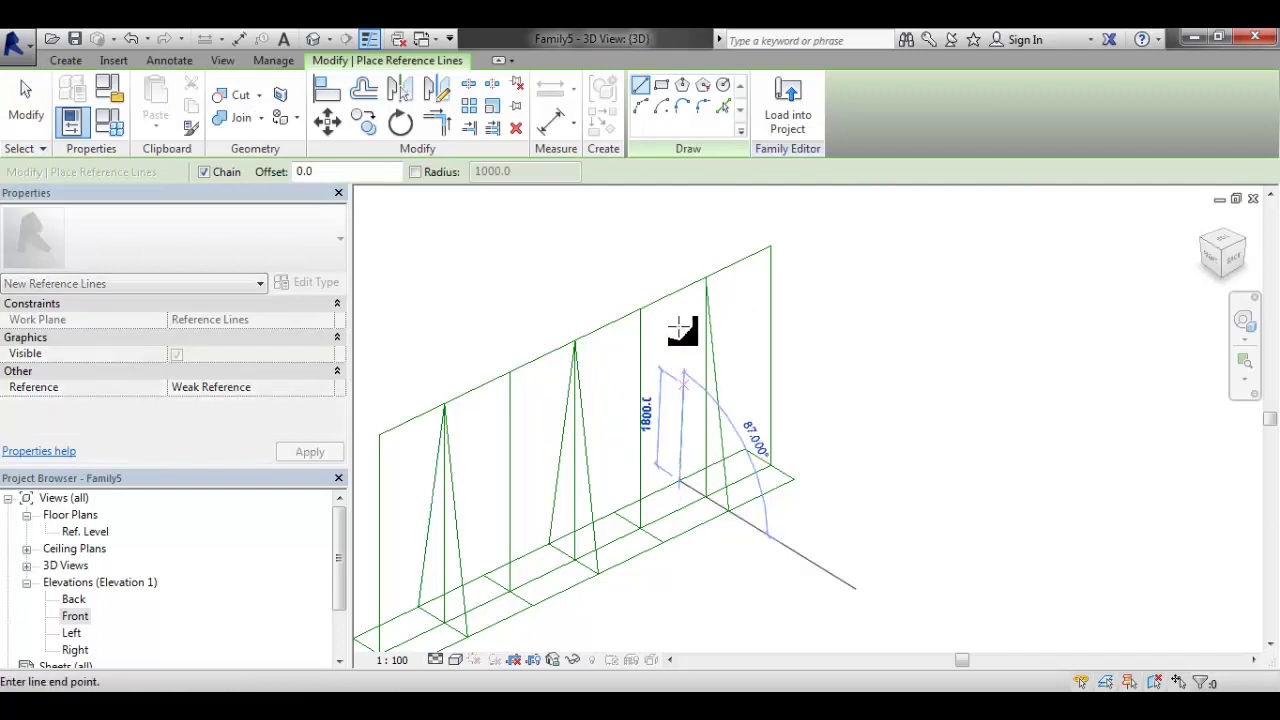
click(706, 278)
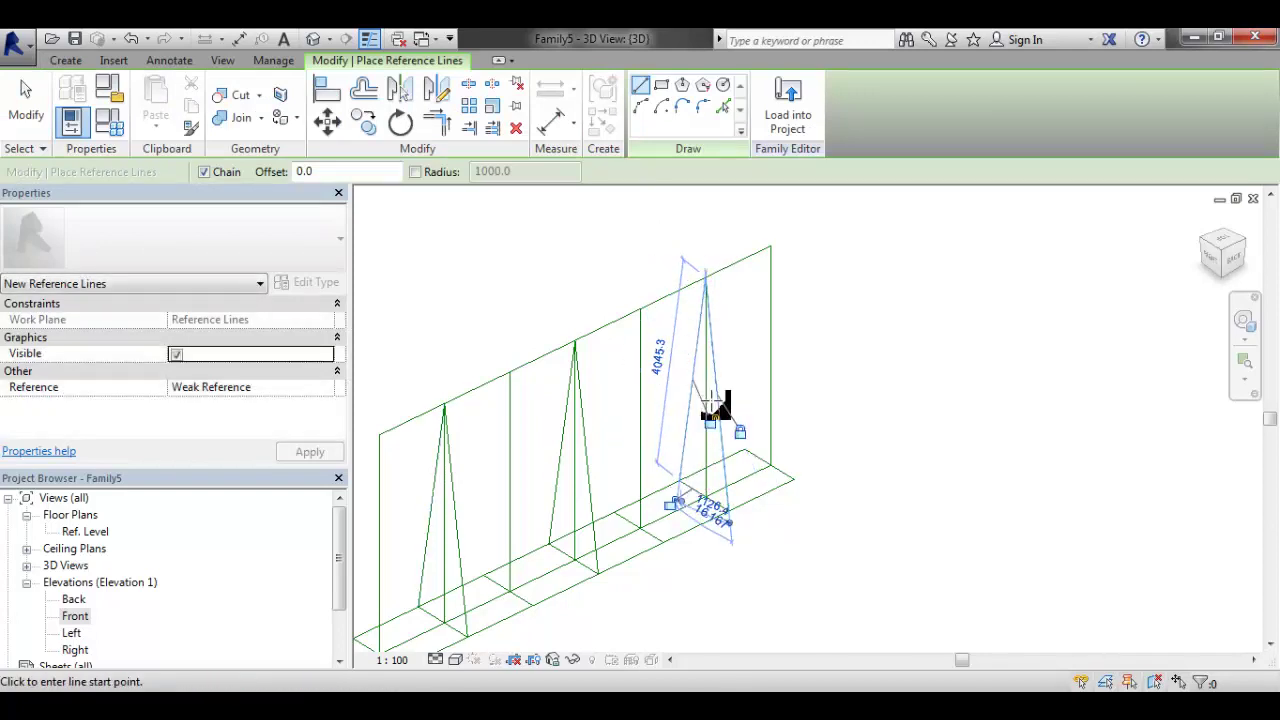
scroll(678, 494, down, 3)
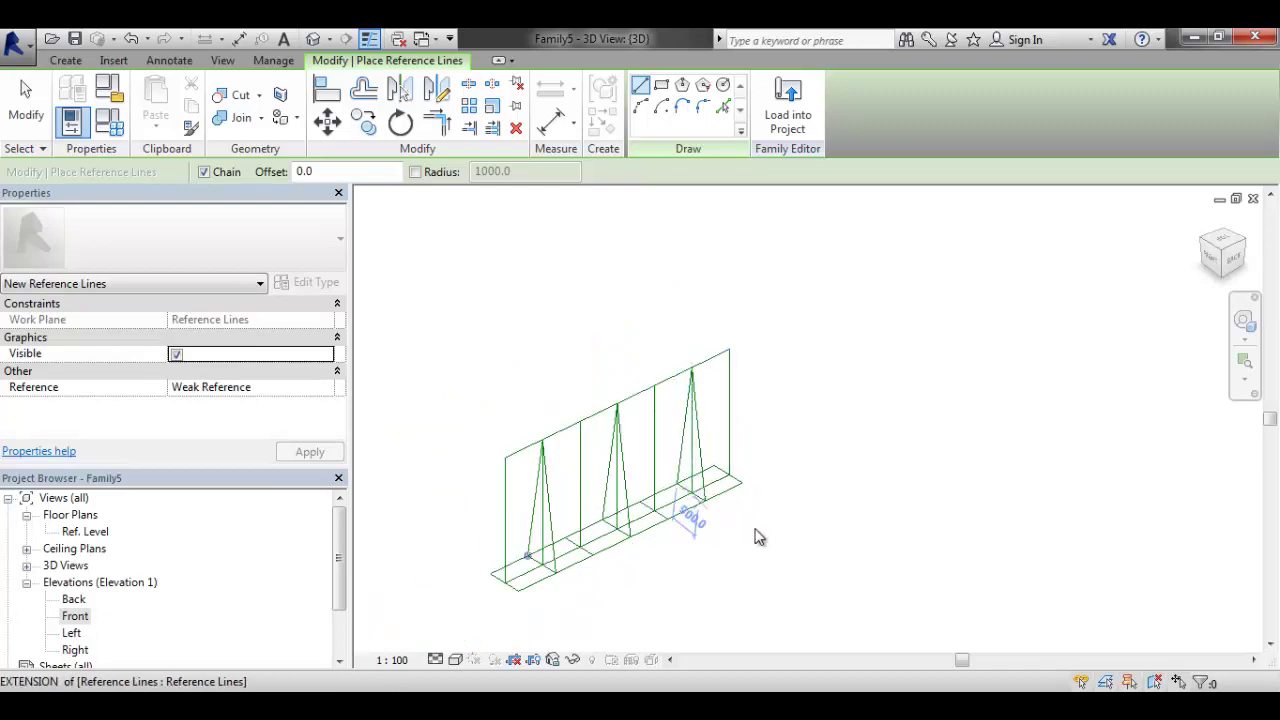
key(Escape)
key(Escape)
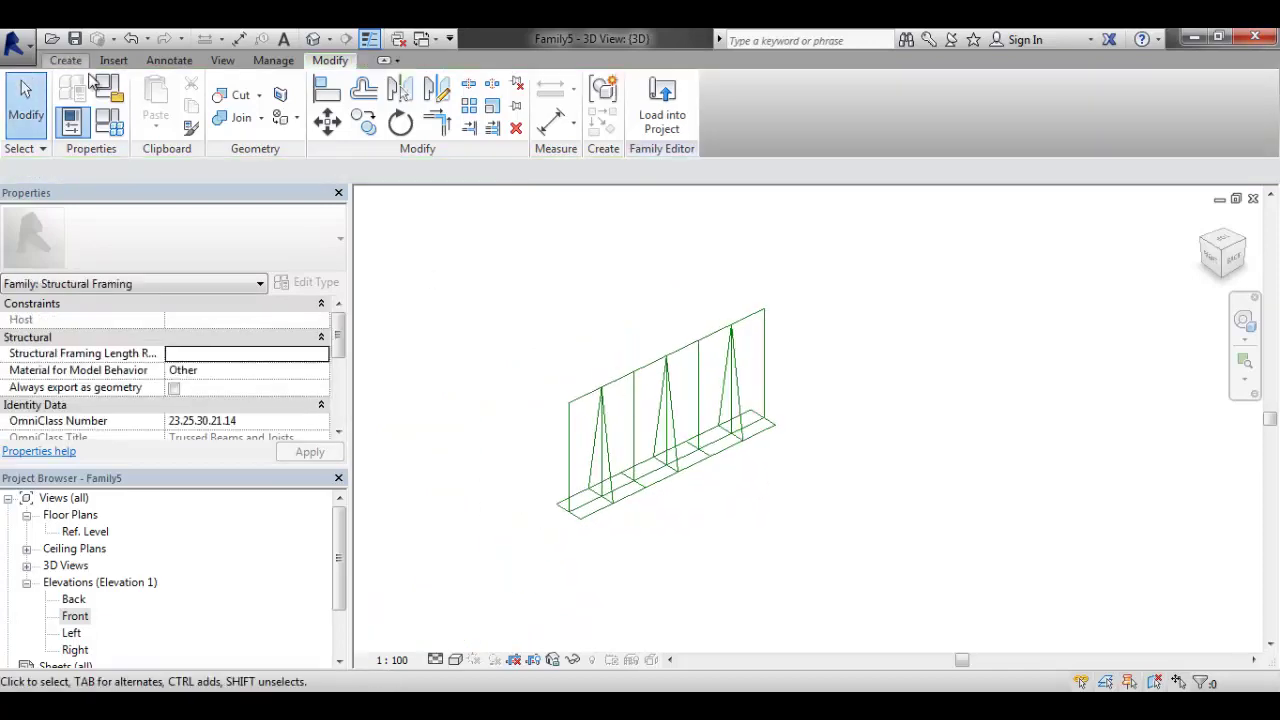
Flex the framework with all three cross-frames by applying the Test A family type, followed by Test B
click(111, 123)
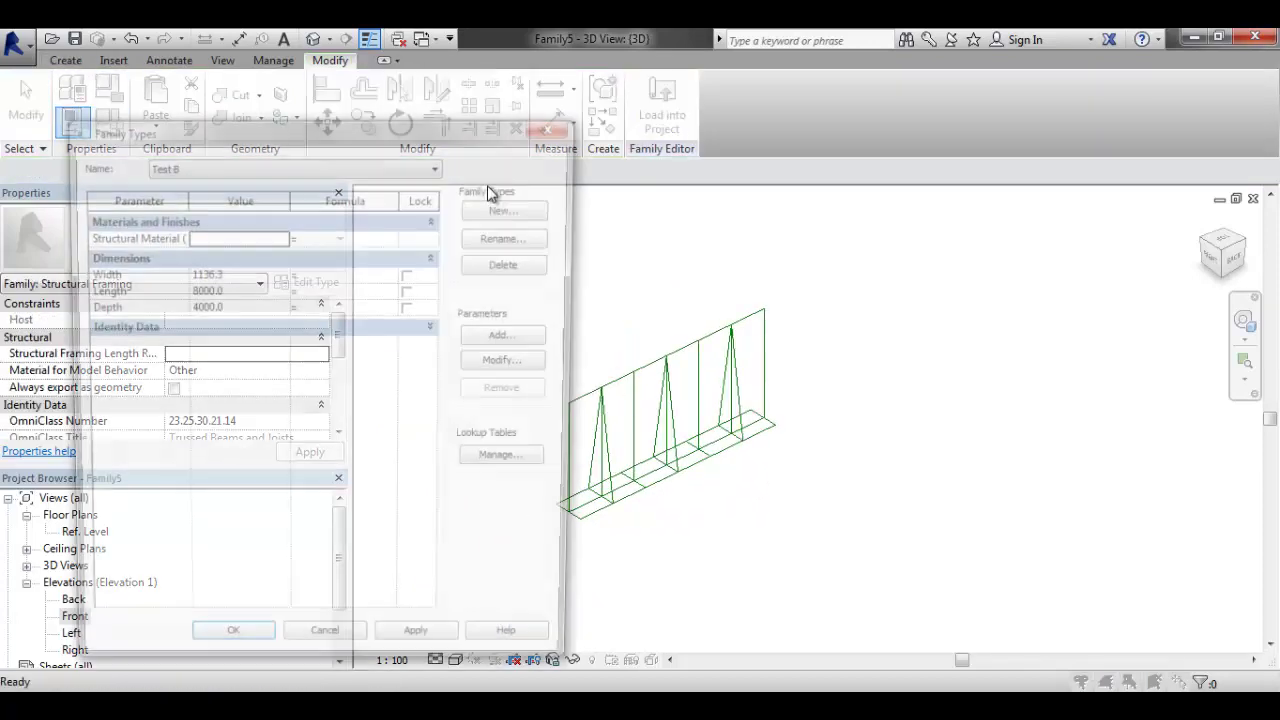
click(325, 166)
click(215, 177)
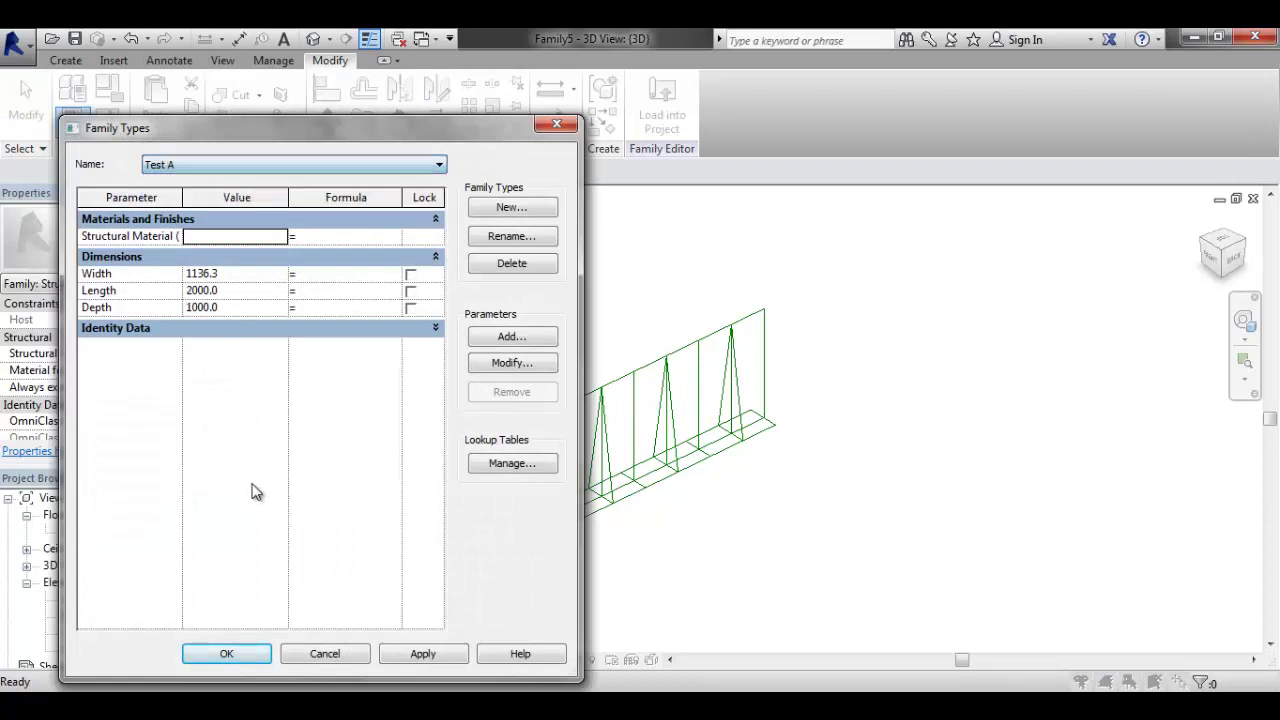
click(425, 658)
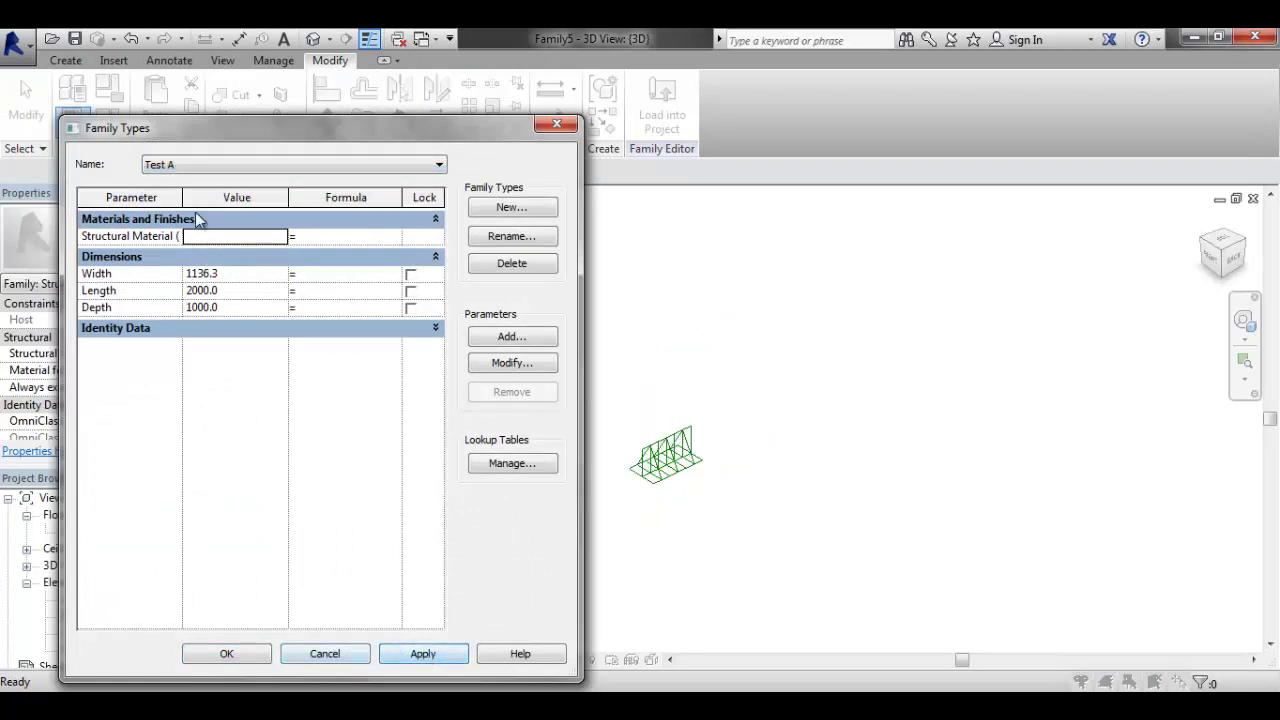
click(205, 168)
click(205, 195)
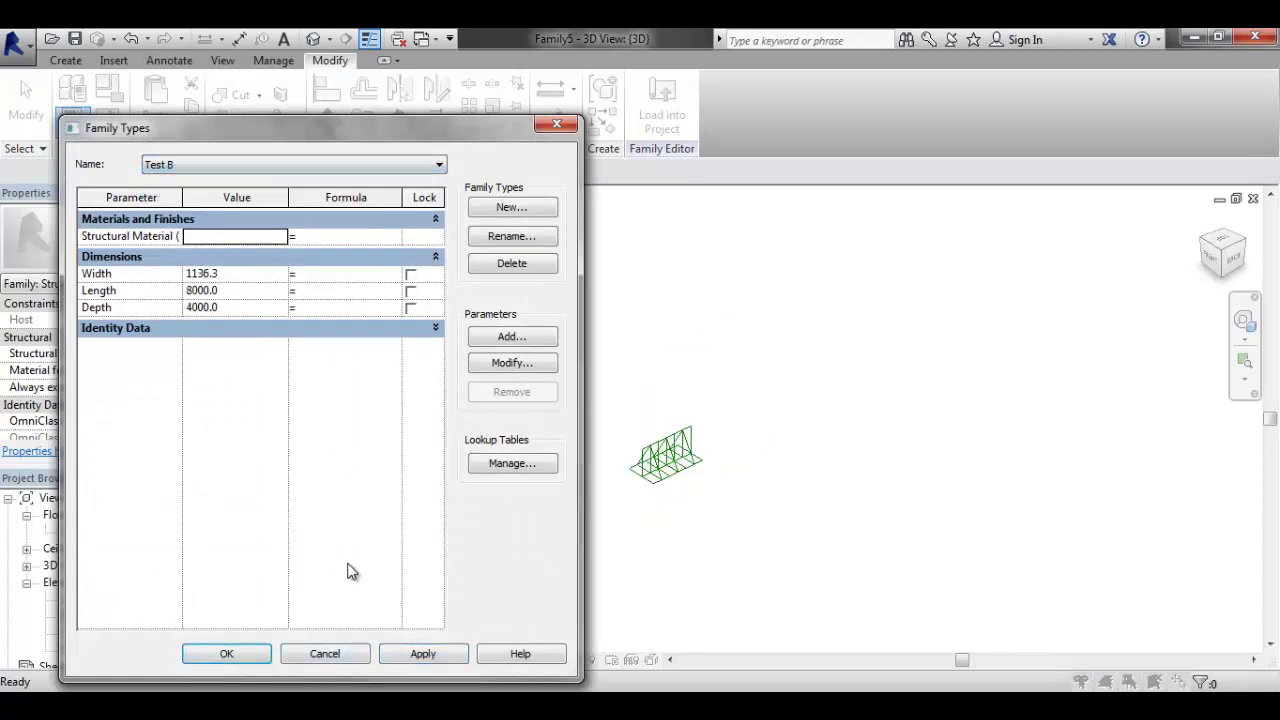
click(415, 655)
click(243, 656)
scroll(740, 535, up, 4)
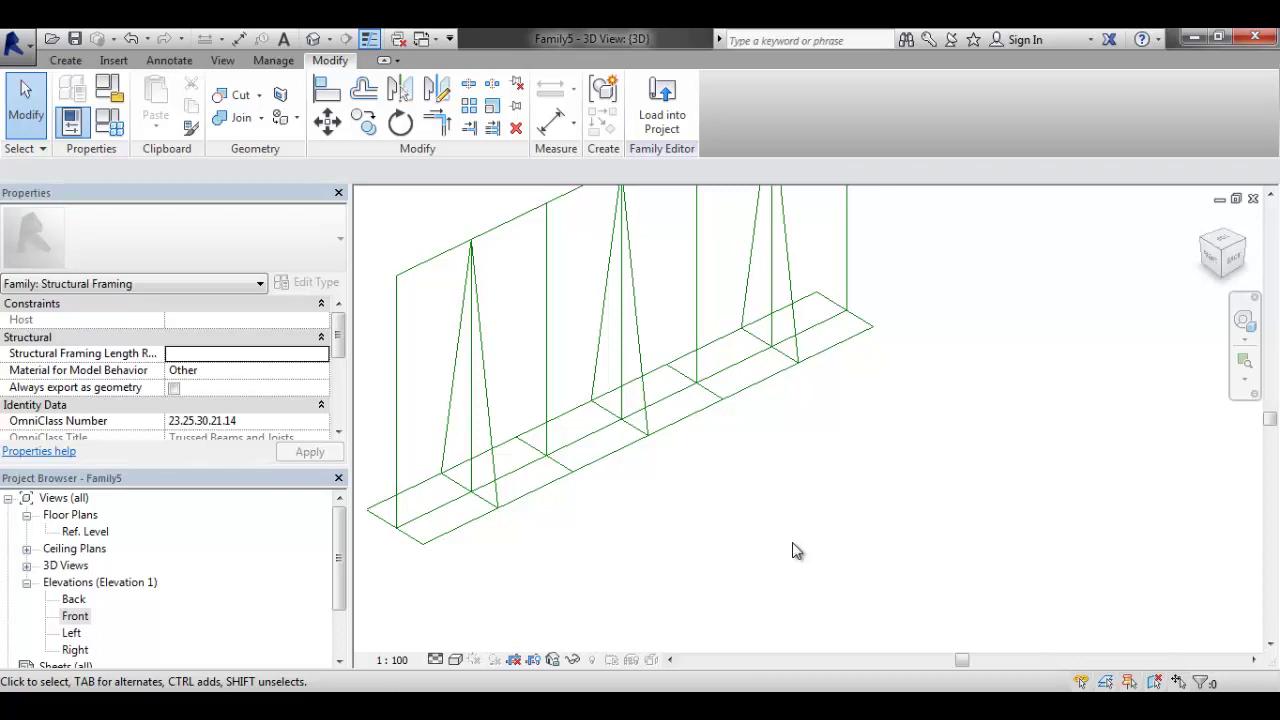
shift+middle_drag(734, 589, 962, 487)
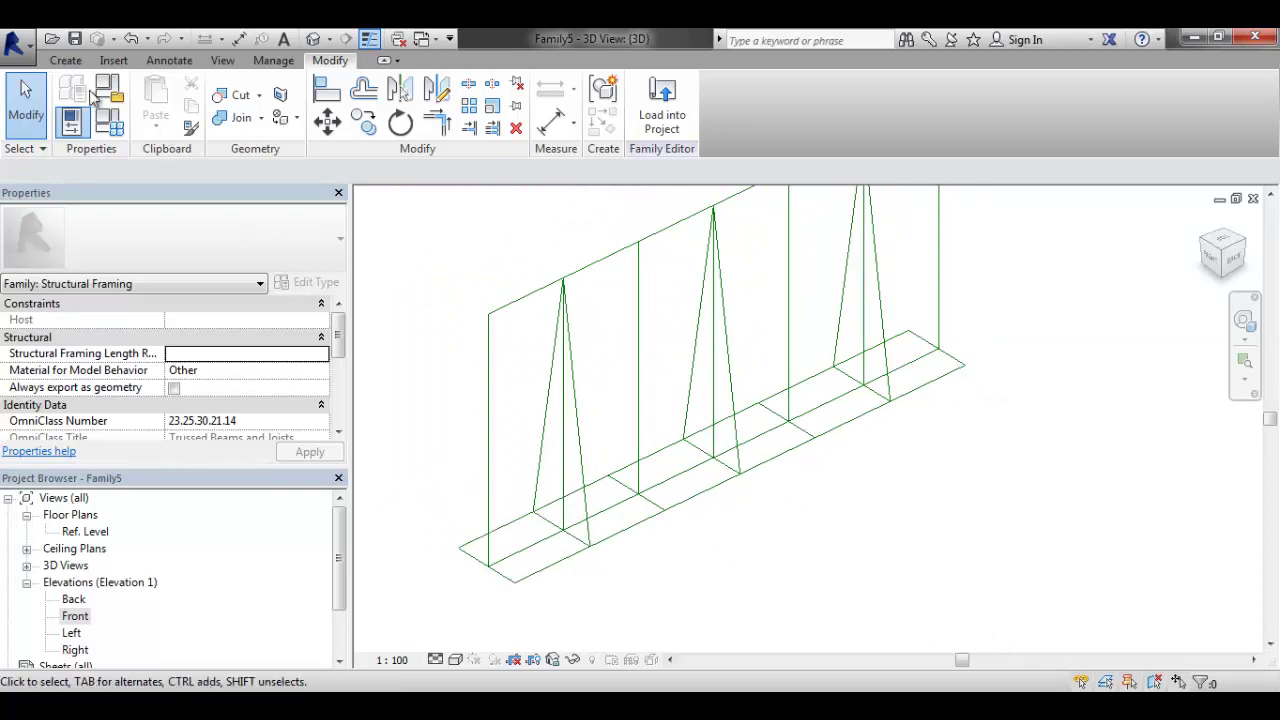
click(65, 61)
click(410, 112)
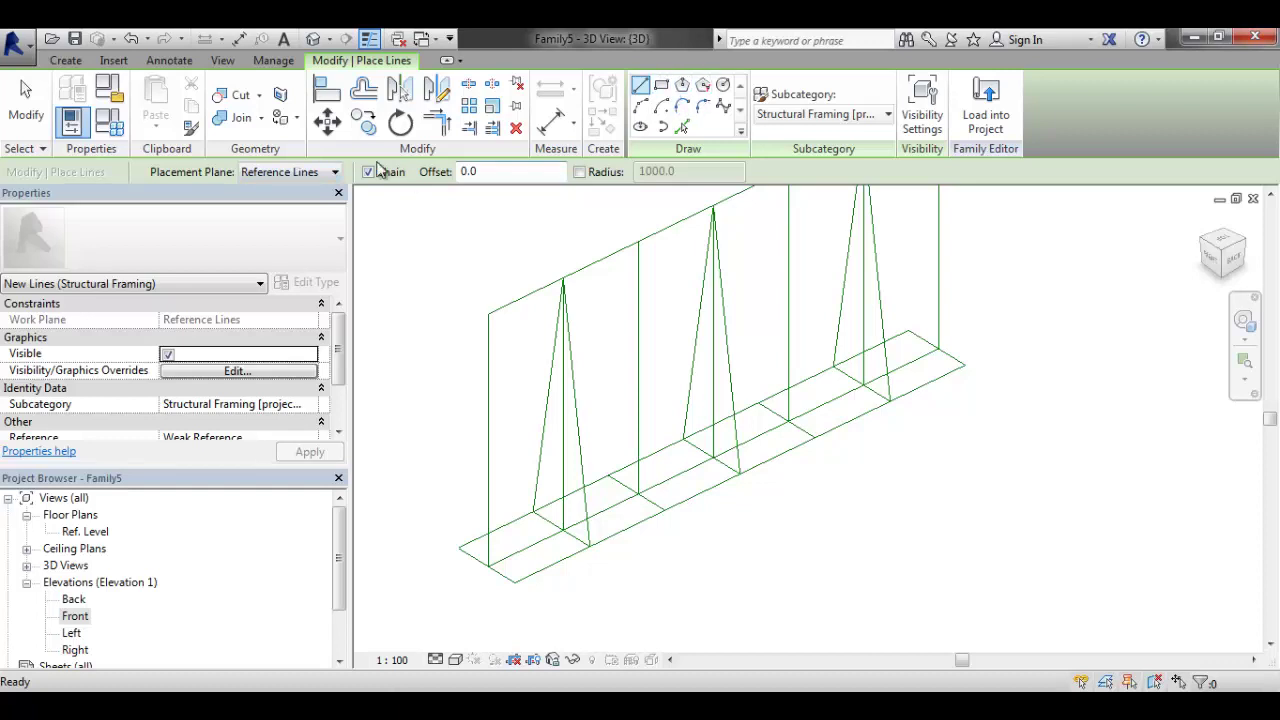
click(284, 173)
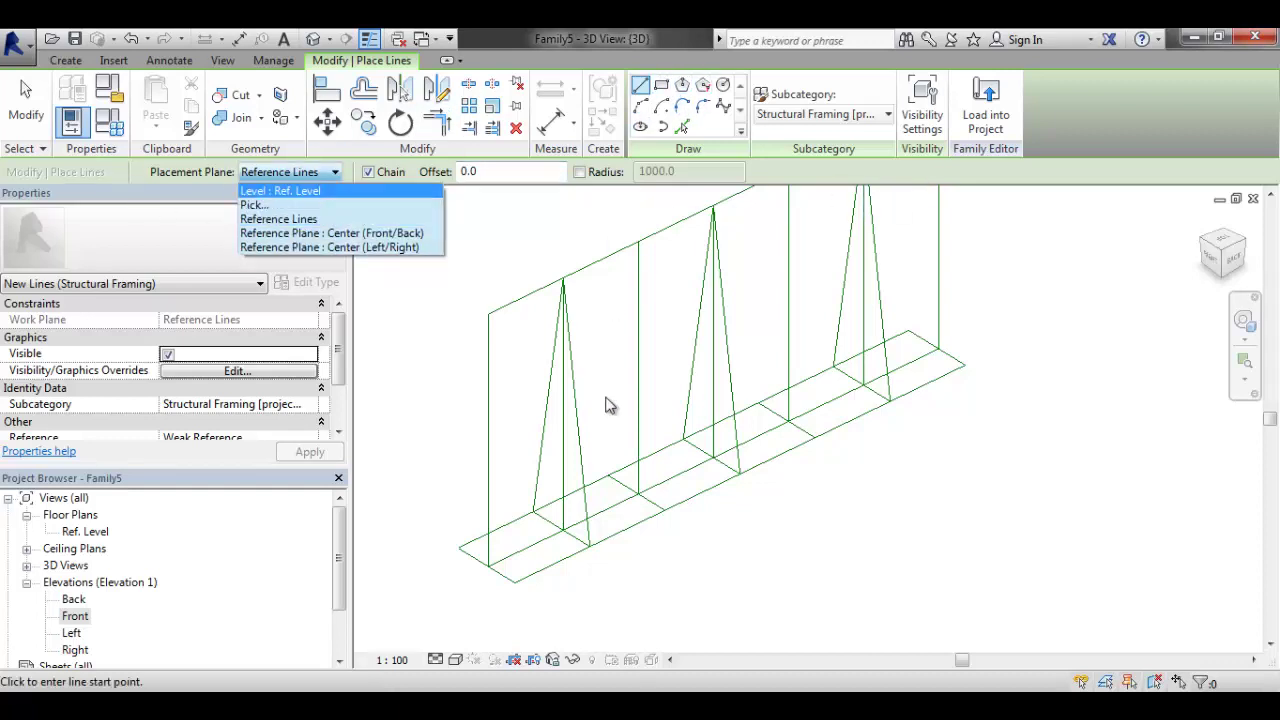
key(Escape)
key(Escape)
key(Escape)
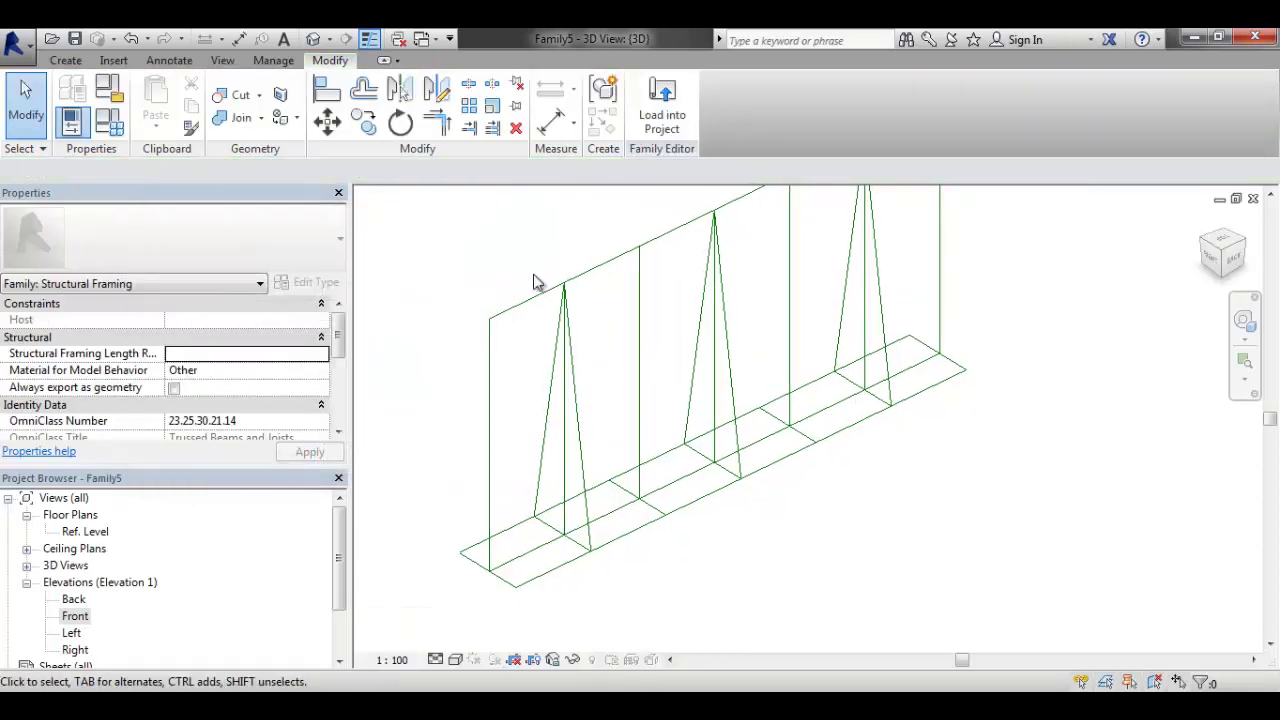
click(530, 303)
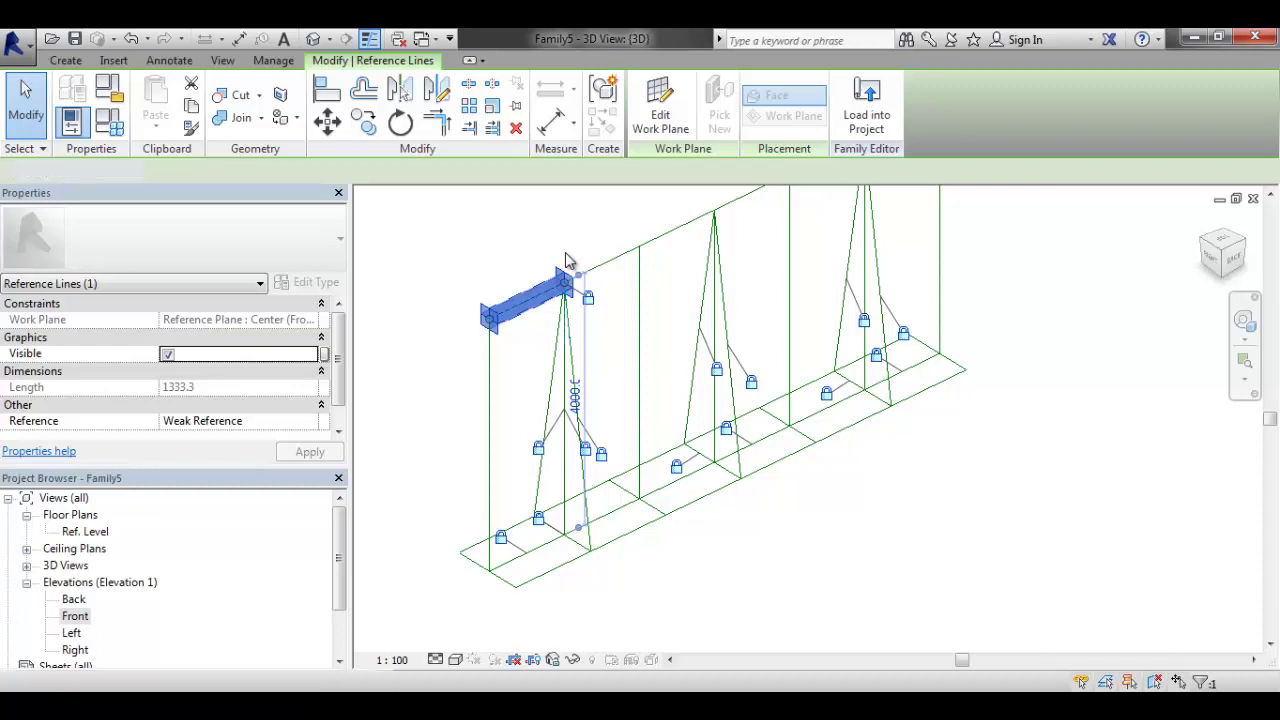
key(Delete)
middle_drag(730, 463, 737, 463)
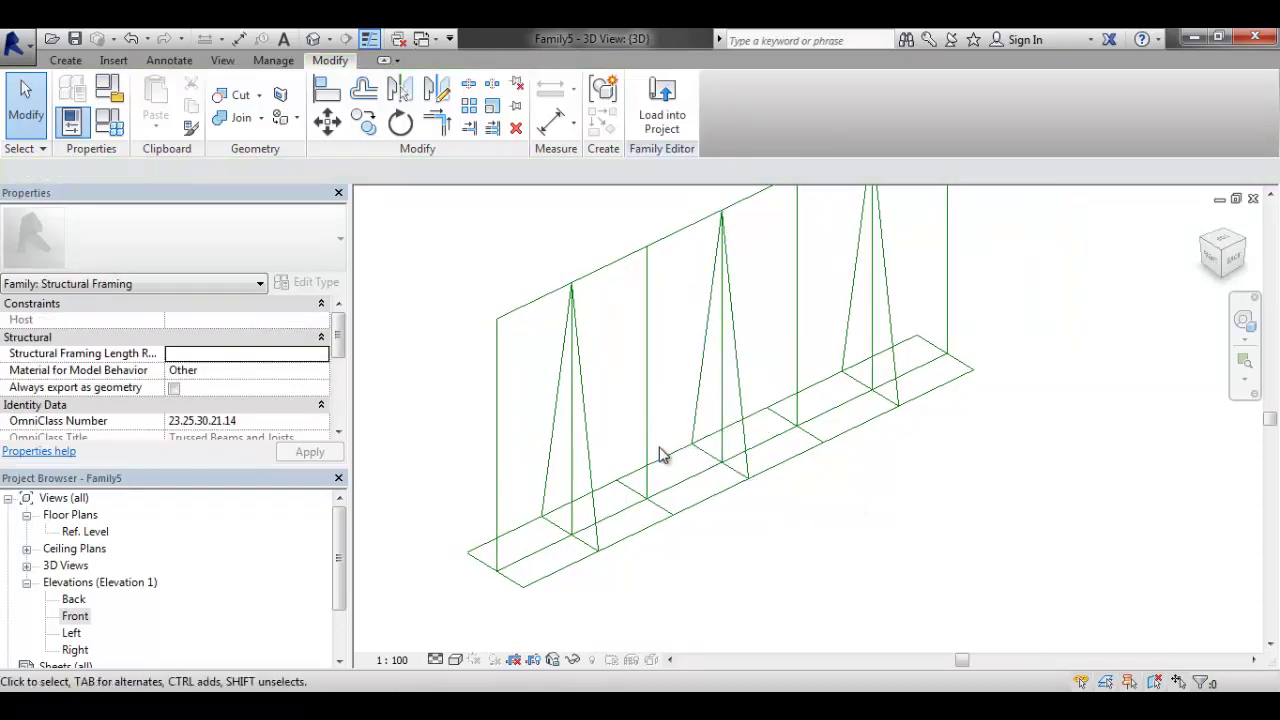
scroll(660, 451, up, 5)
scroll(563, 483, down, 3)
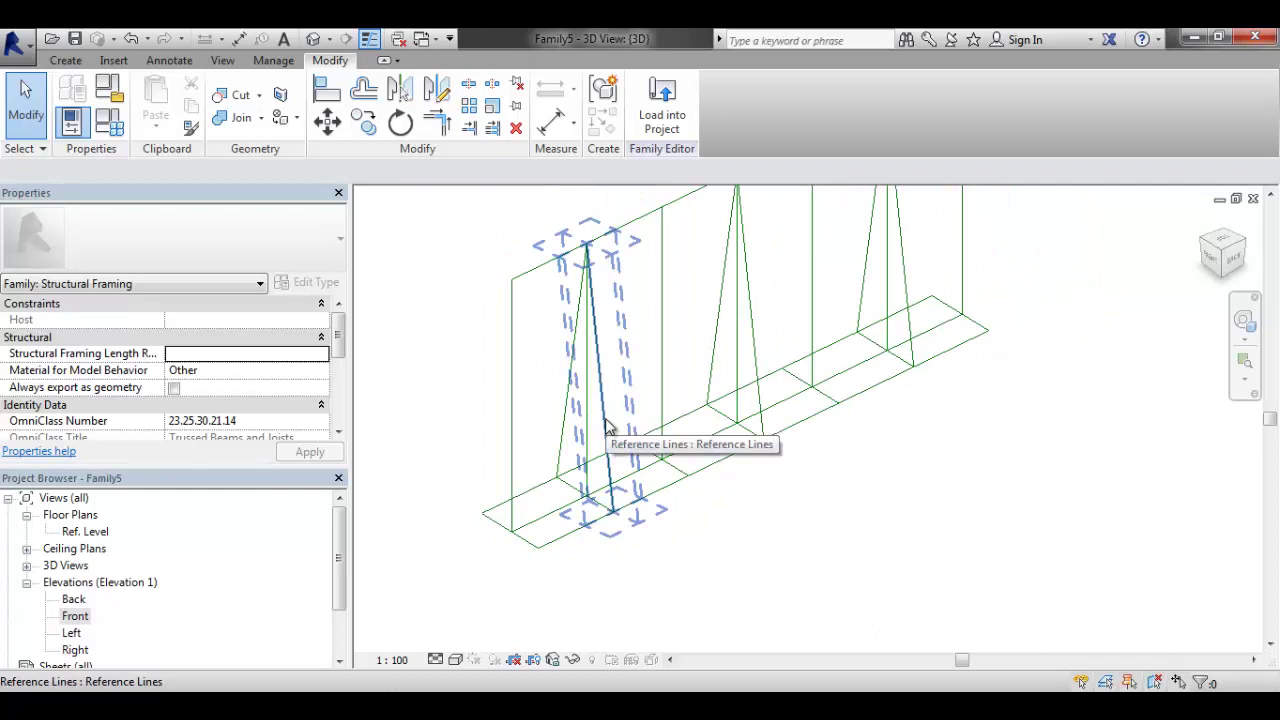
Draw a diagonal reference line across the first base bay from the near end corner to the foot of the first interior vertical
click(64, 61)
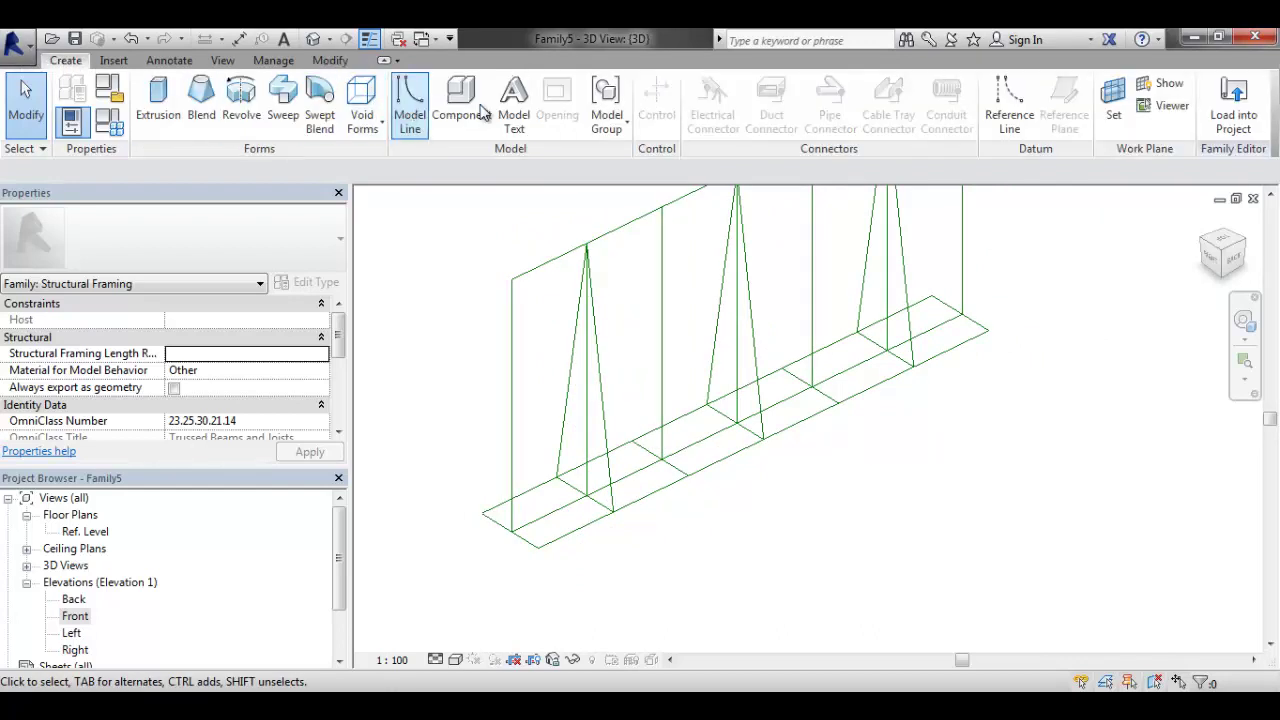
click(1008, 100)
scroll(543, 543, up, 2)
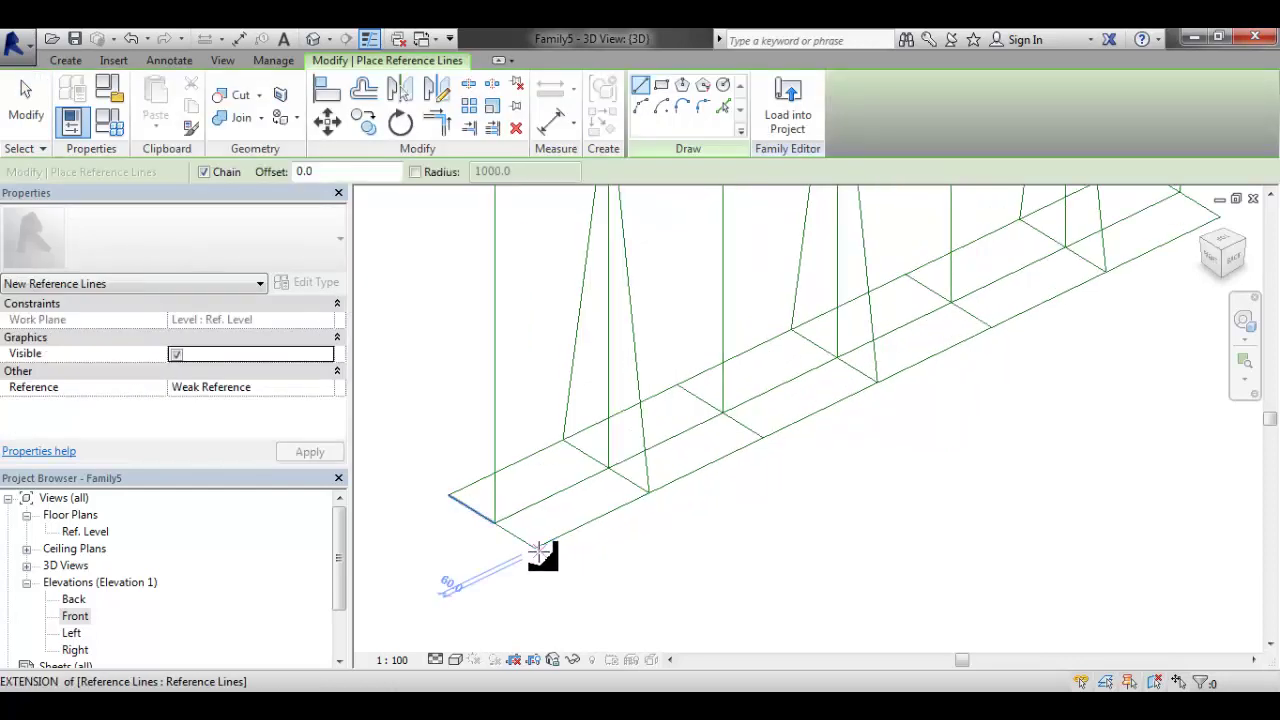
click(535, 548)
key(Escape)
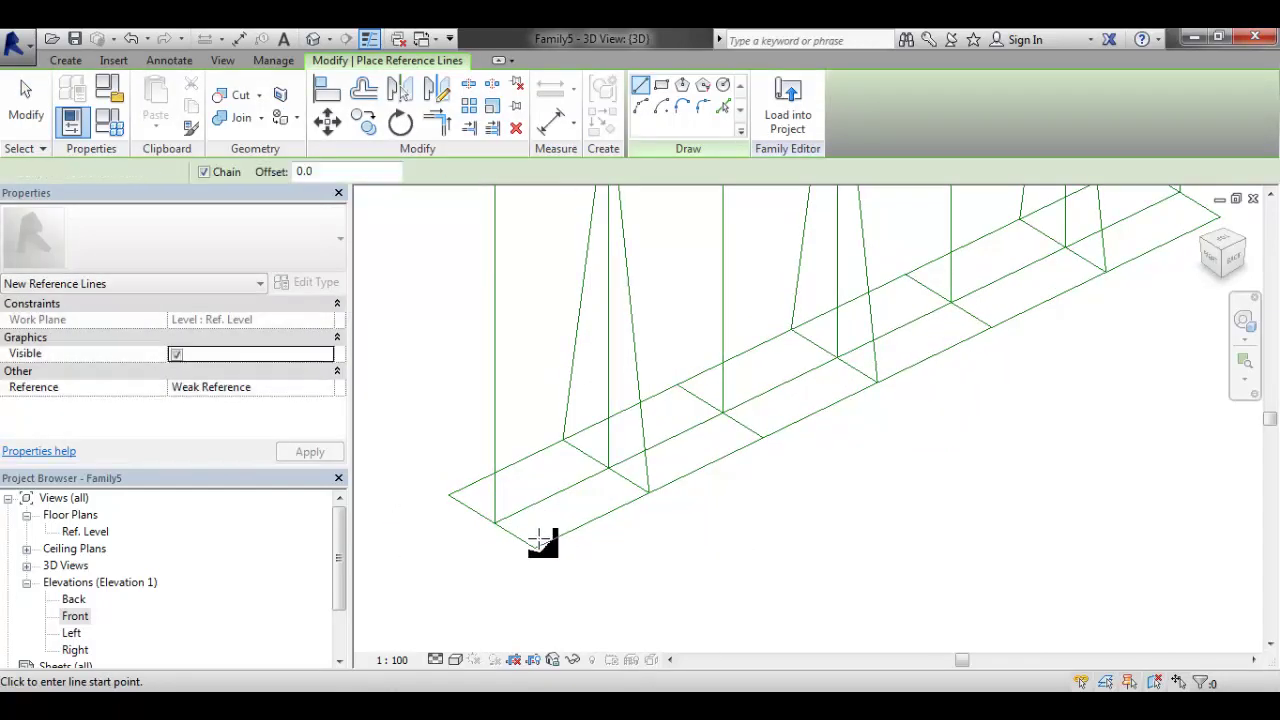
click(535, 548)
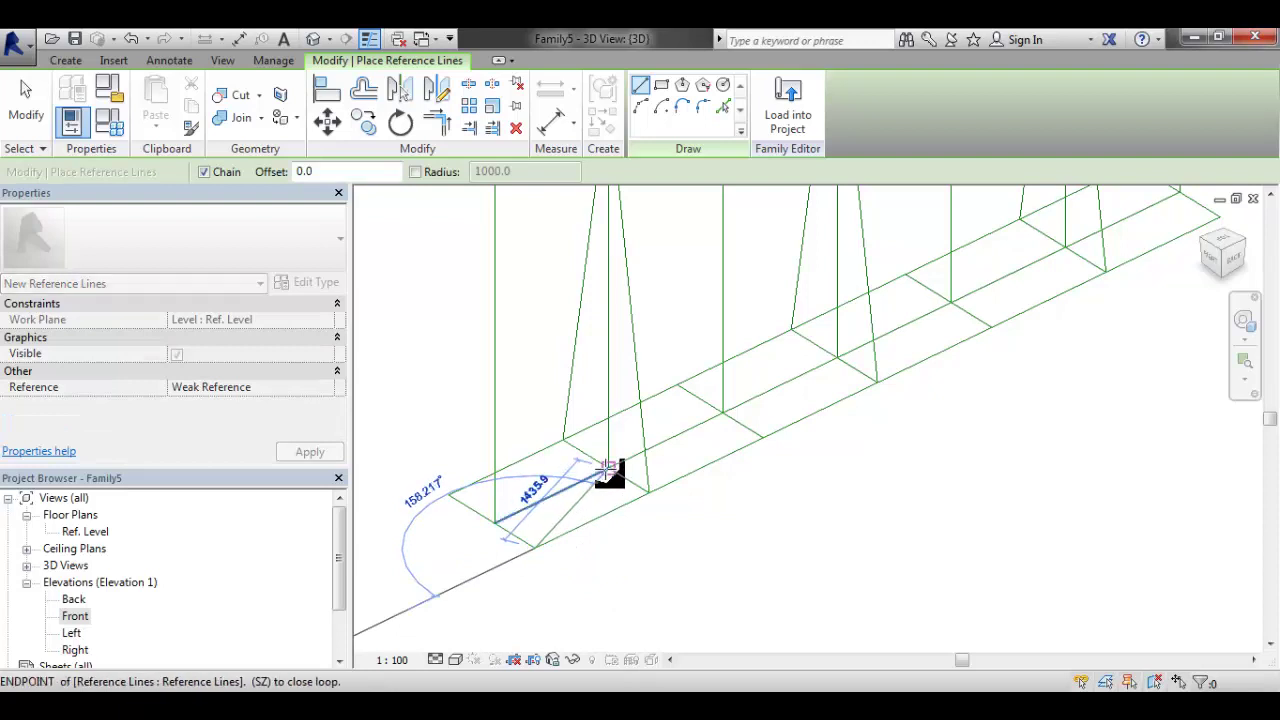
click(609, 468)
key(Escape)
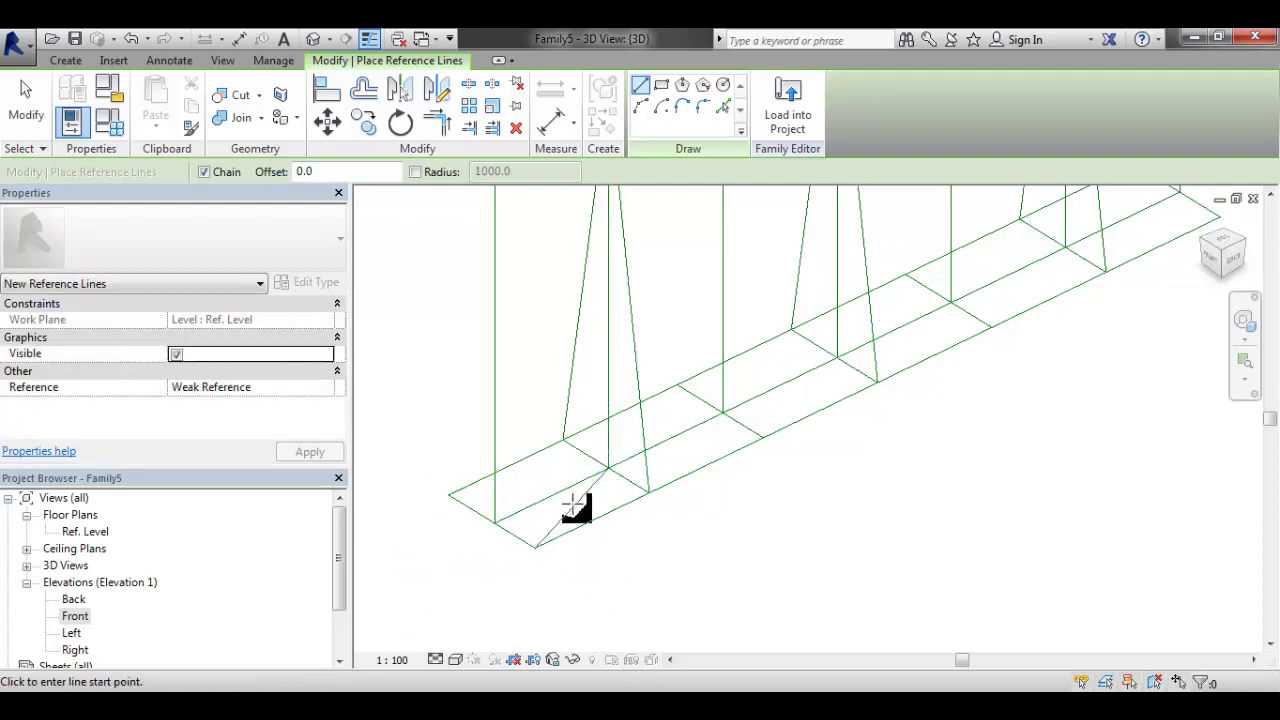
key(Escape)
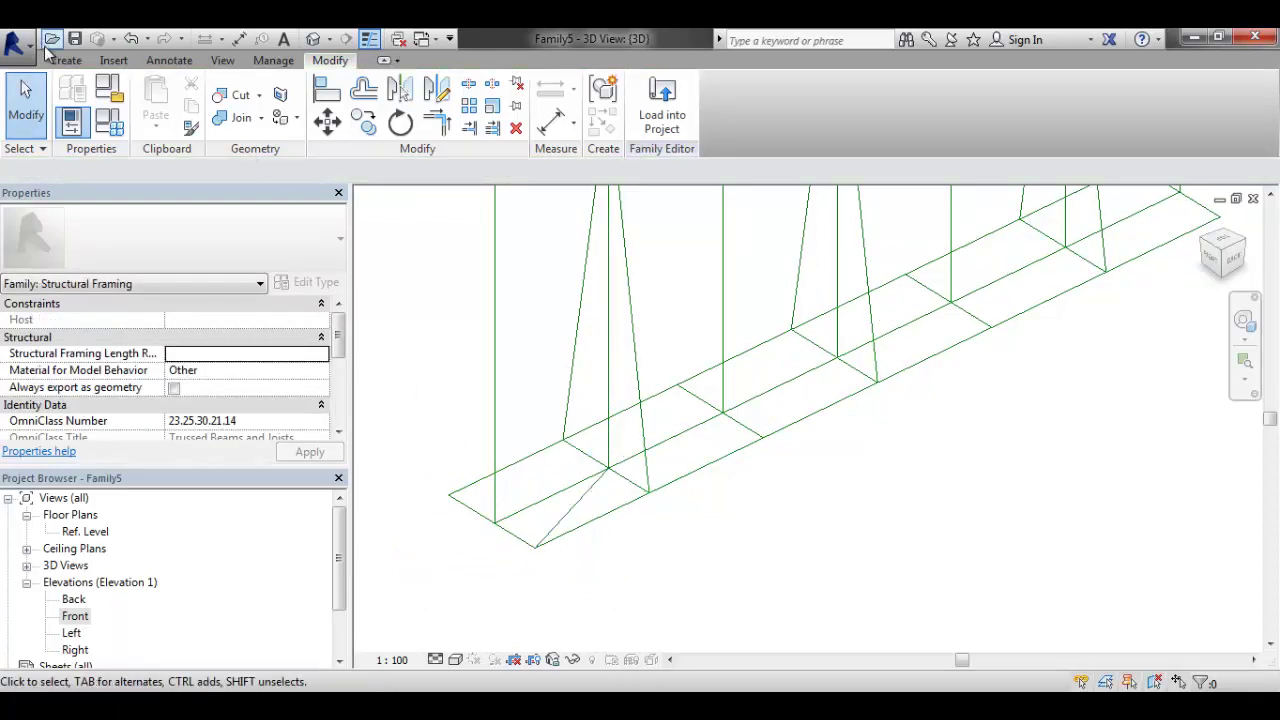
Draw the opposite base diagonal reference line from the far end corner to the foot of the first interior vertical
click(65, 60)
click(1006, 110)
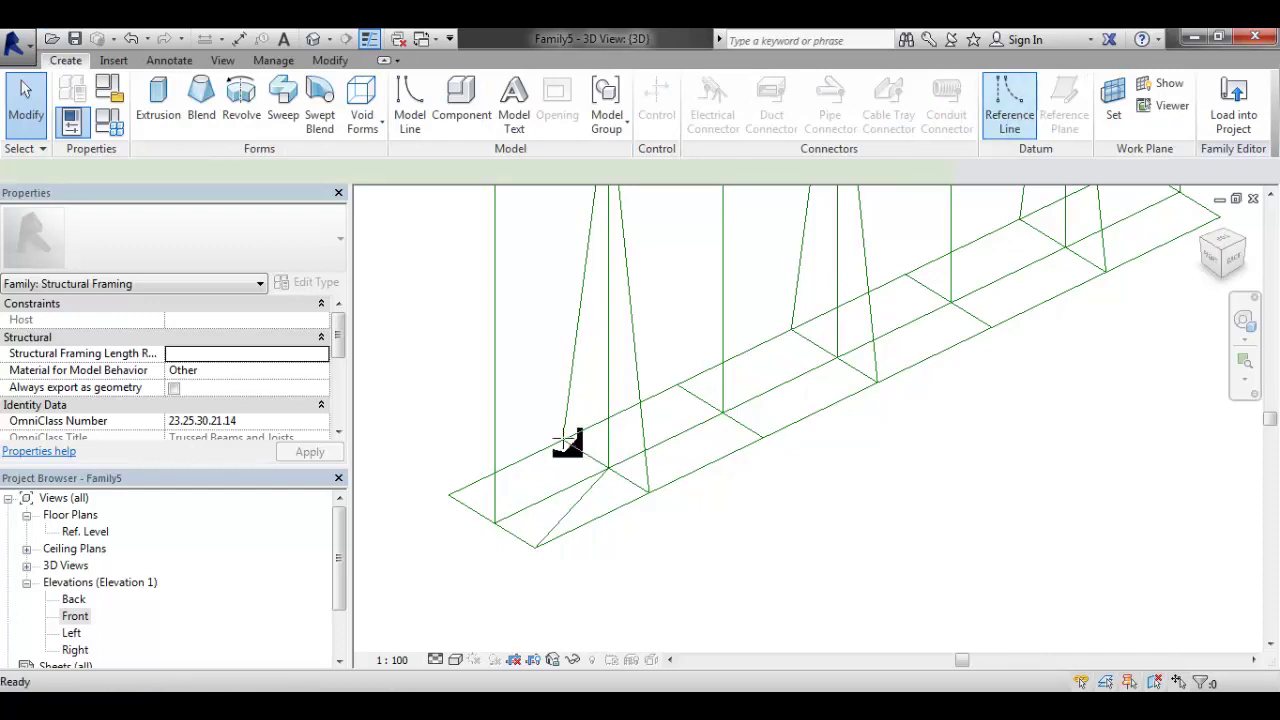
click(451, 494)
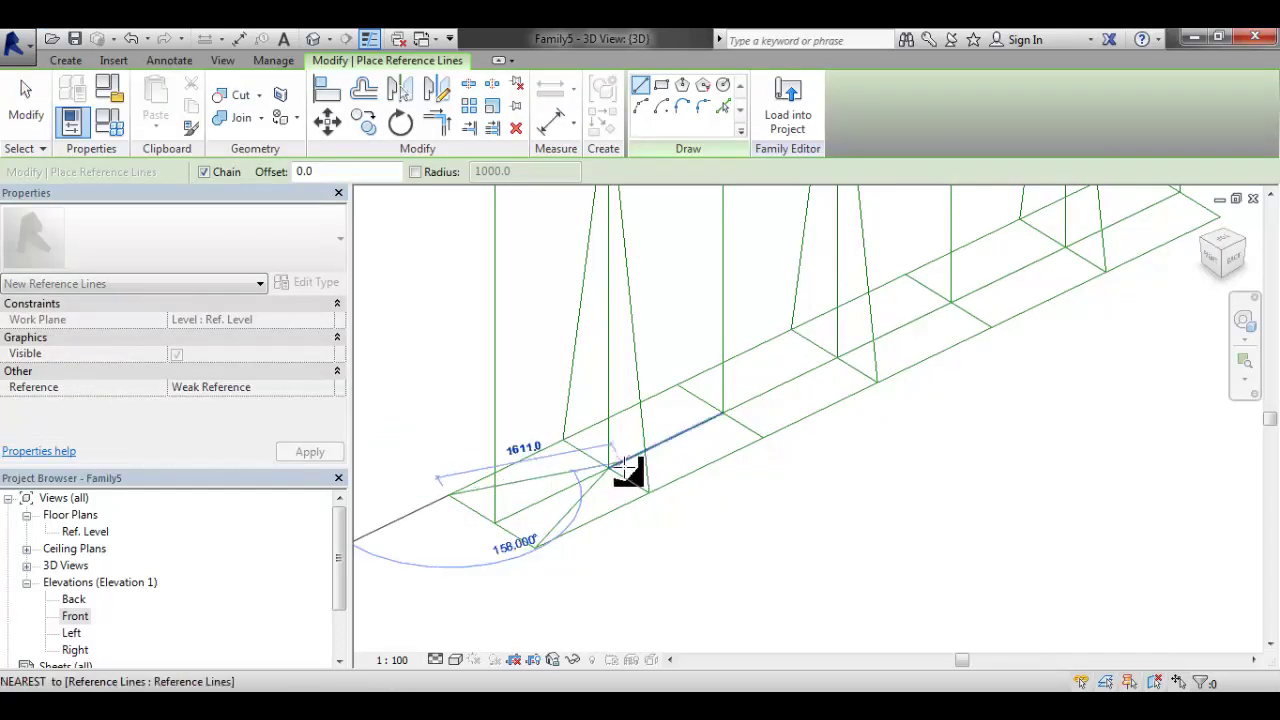
click(608, 466)
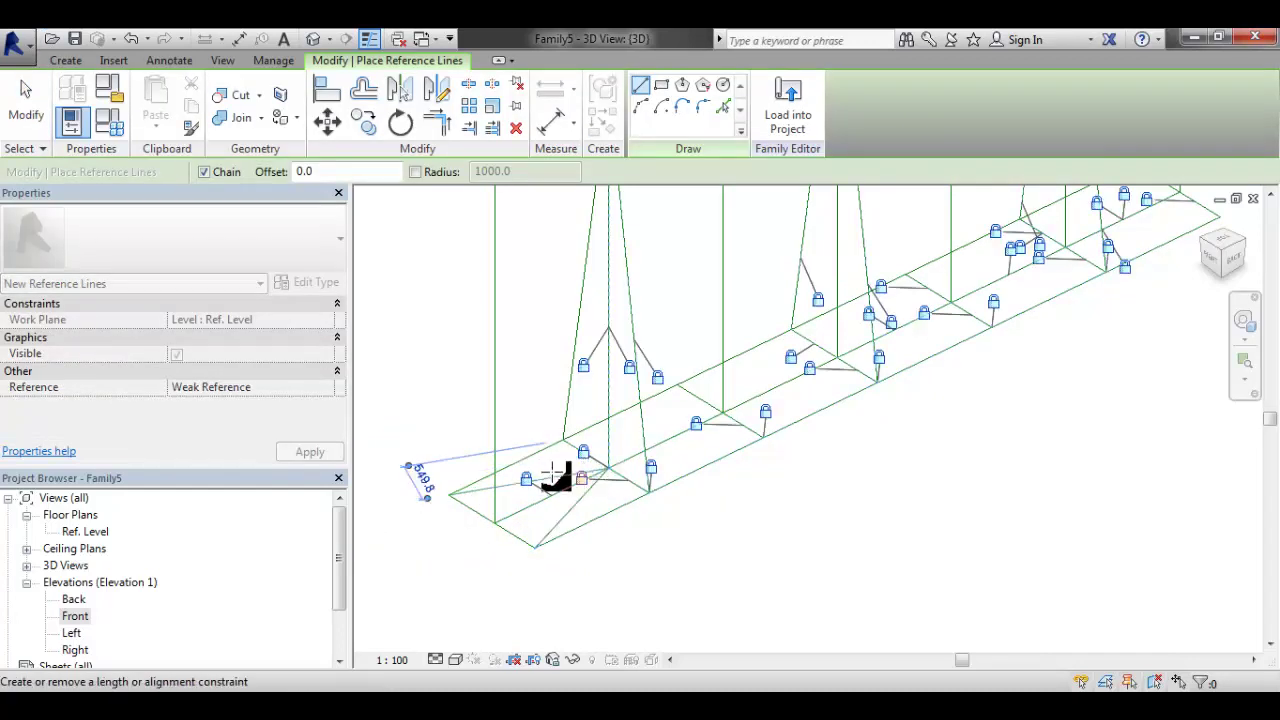
key(Escape)
key(Escape)
key(Escape)
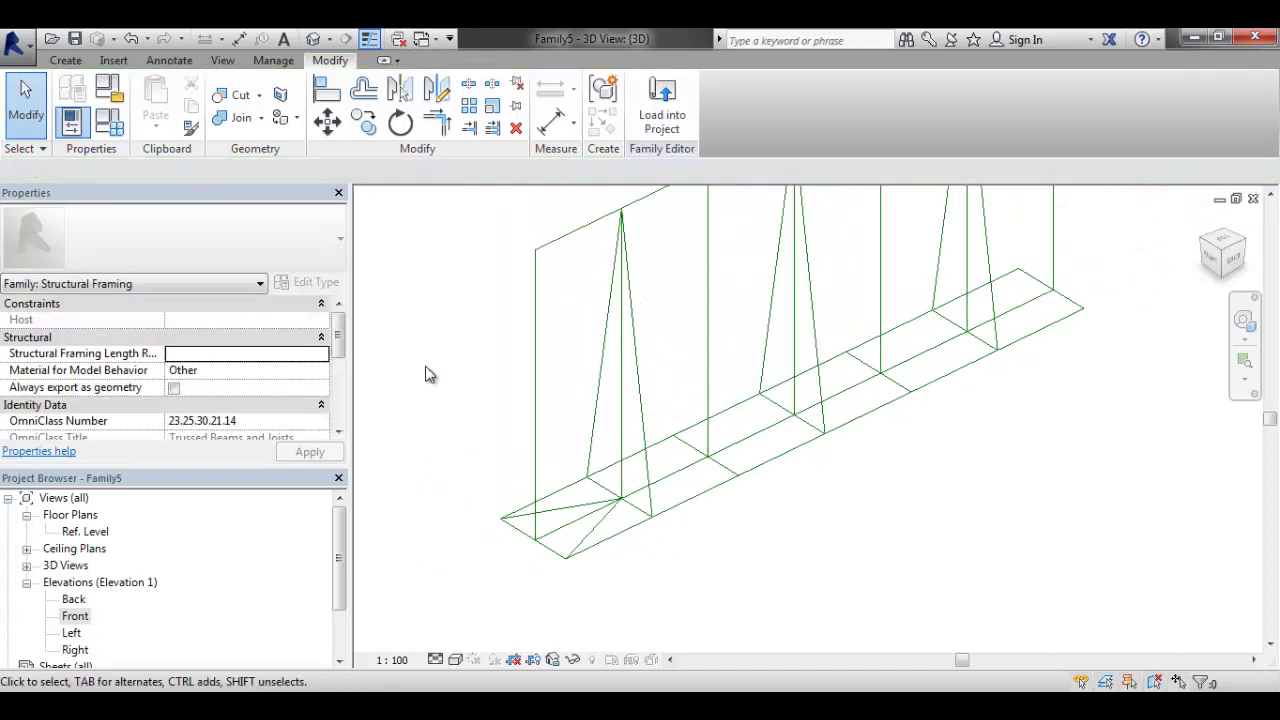
Apply the Test A family type to flex the framework with the two base diagonals in the first bay
click(110, 124)
click(216, 165)
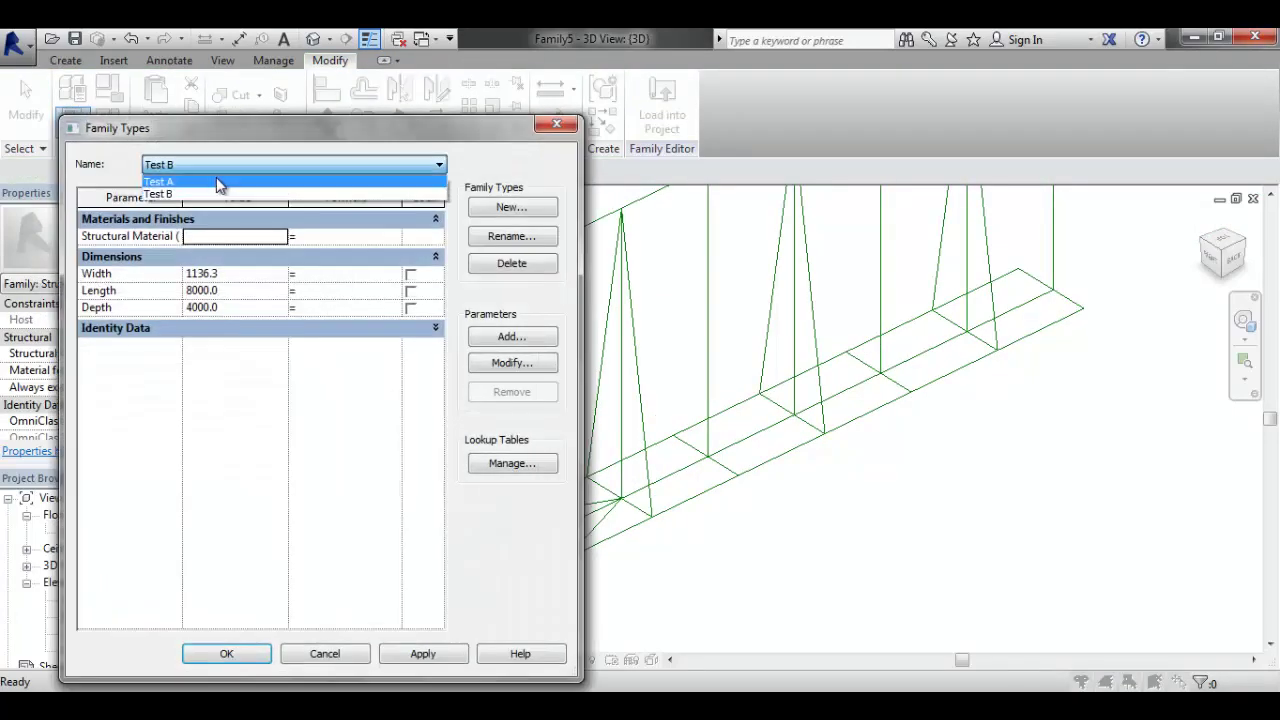
click(216, 182)
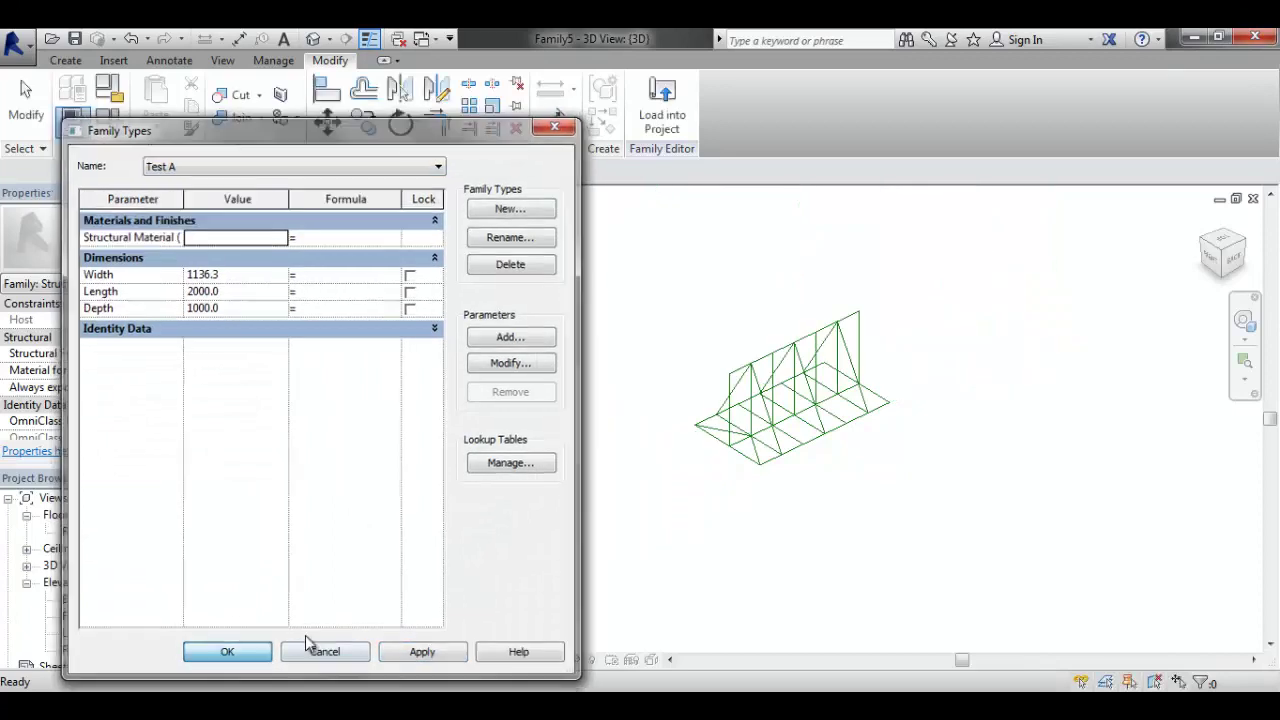
click(318, 654)
shift+middle_drag(840, 405, 908, 476)
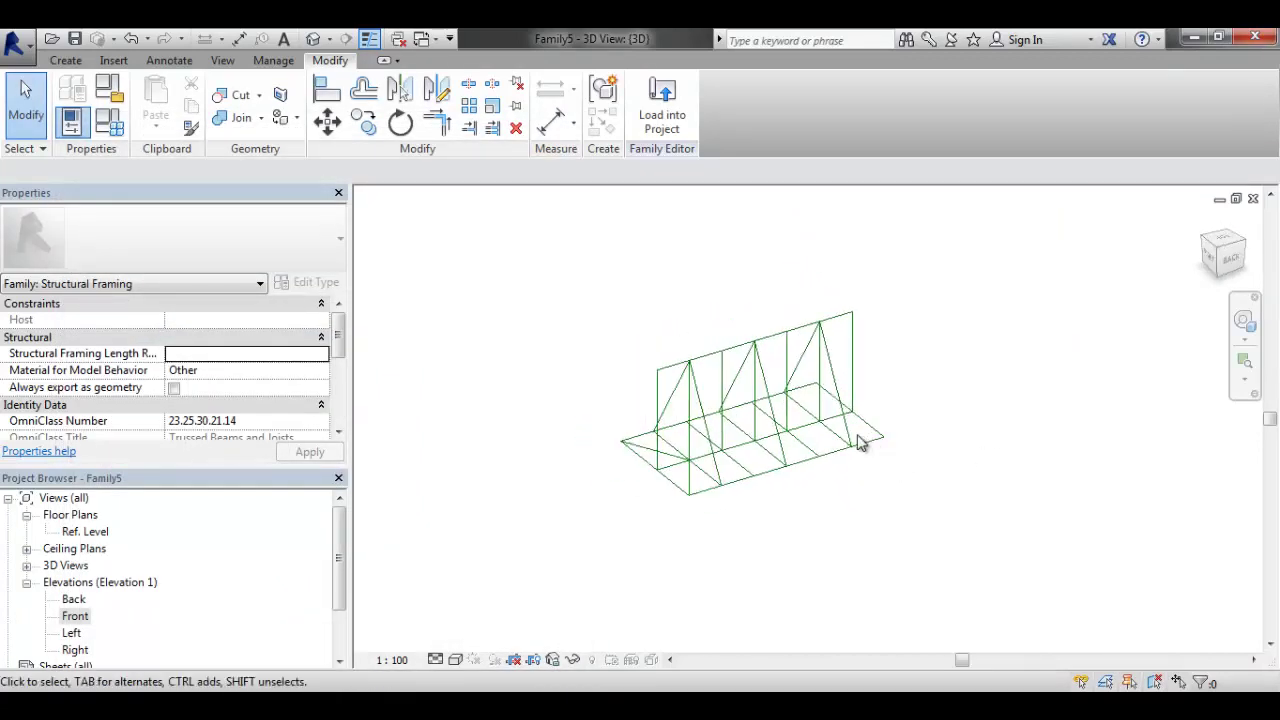
scroll(770, 447, up, 2)
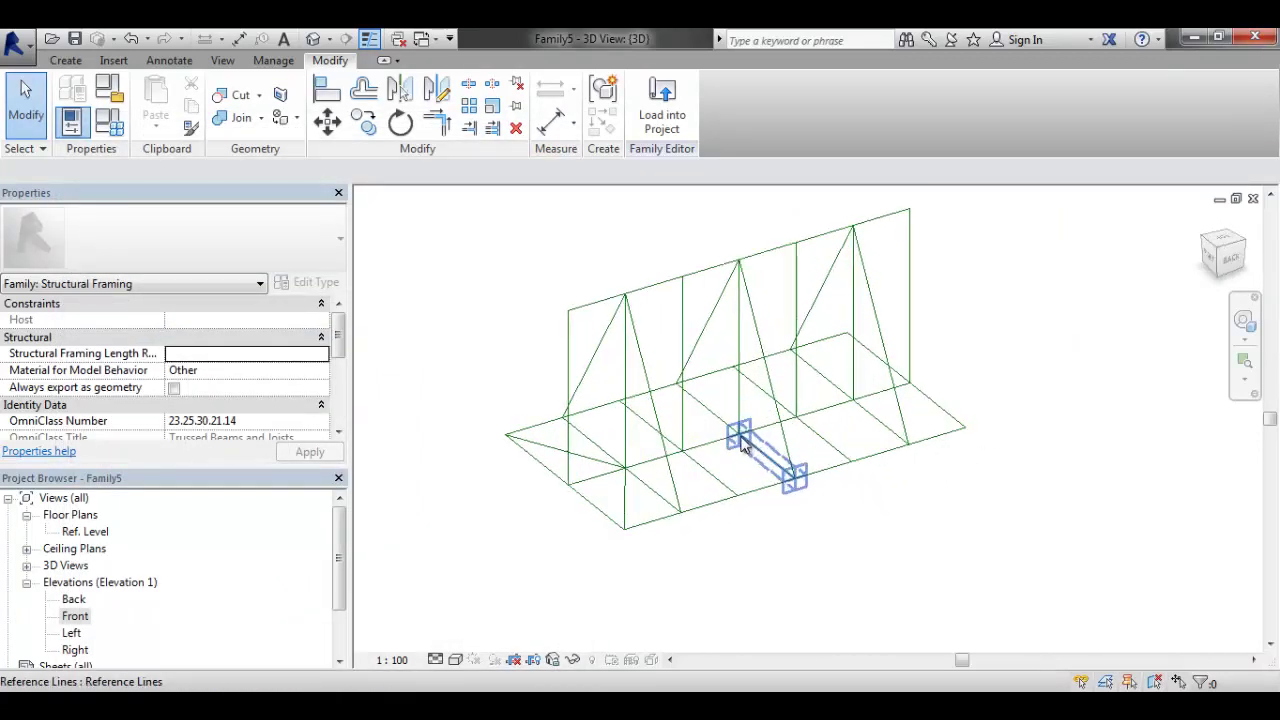
Delete both diagonal reference lines in the first bay of the base
click(624, 505)
click(591, 486)
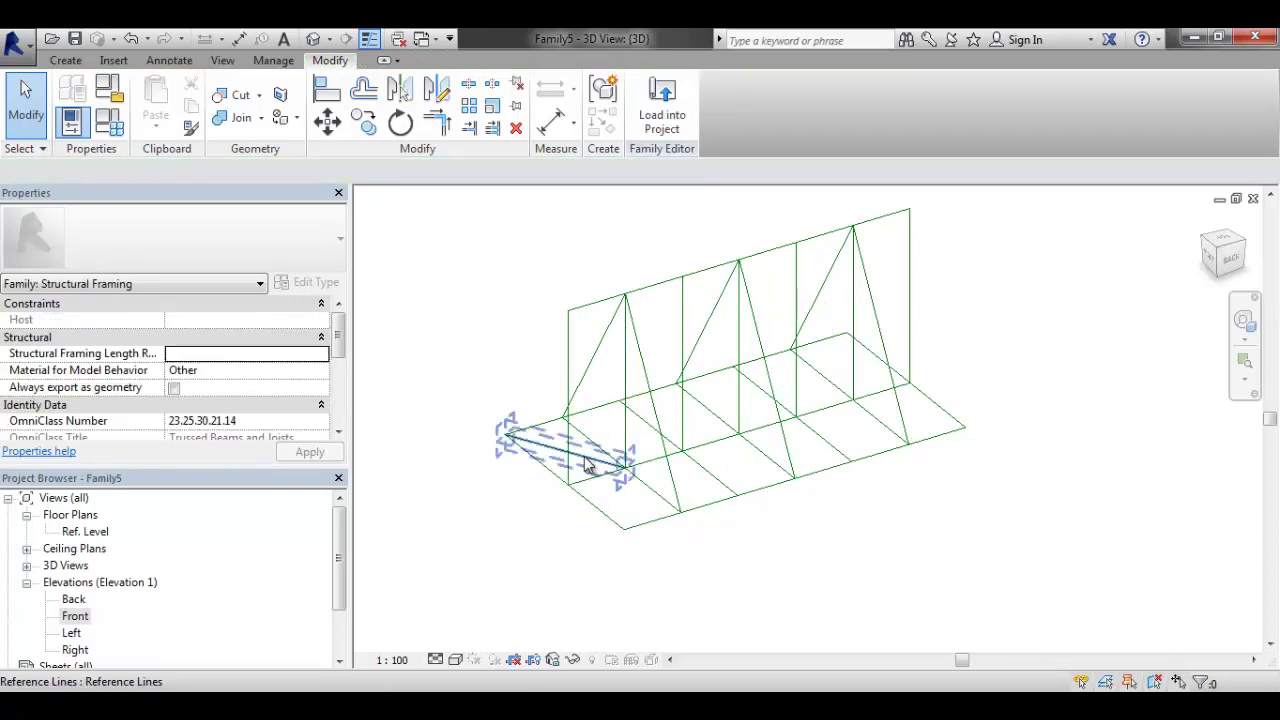
click(586, 457)
click(477, 368)
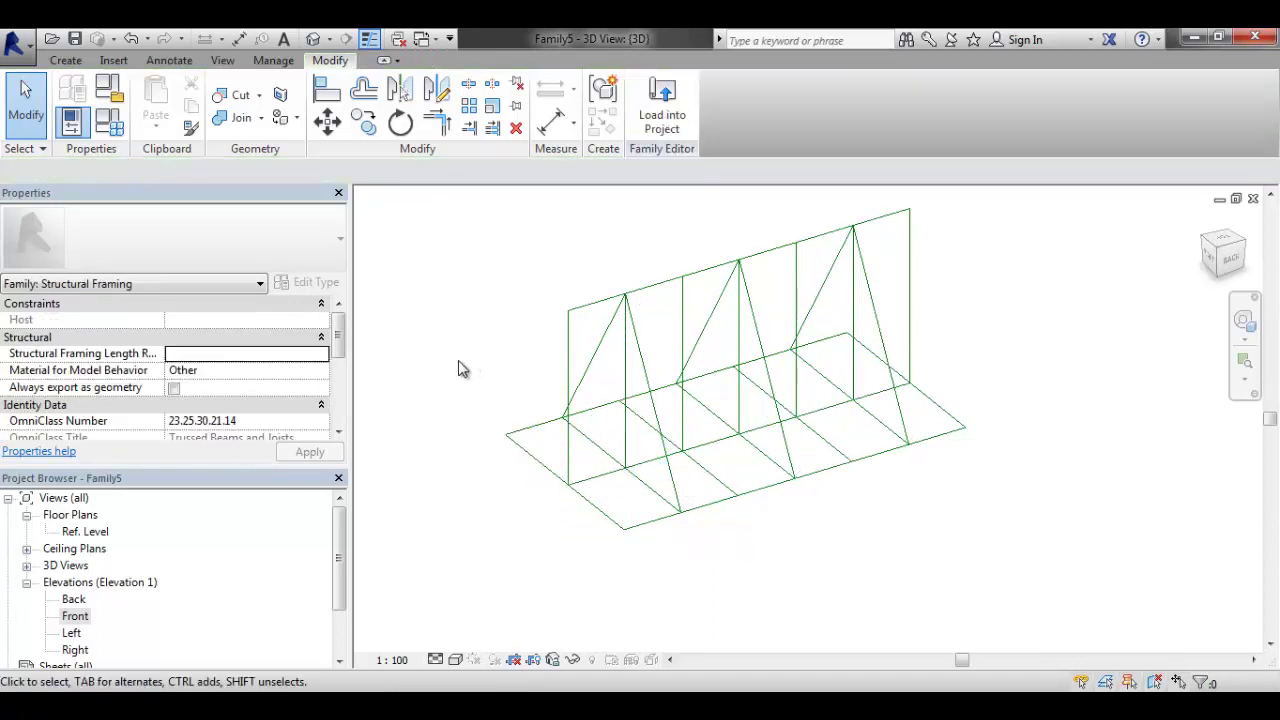
Draw two base diagonal reference lines from the foot of the first end vertical to both base corners of the adjacent triangular cross-frame
click(65, 60)
click(1003, 100)
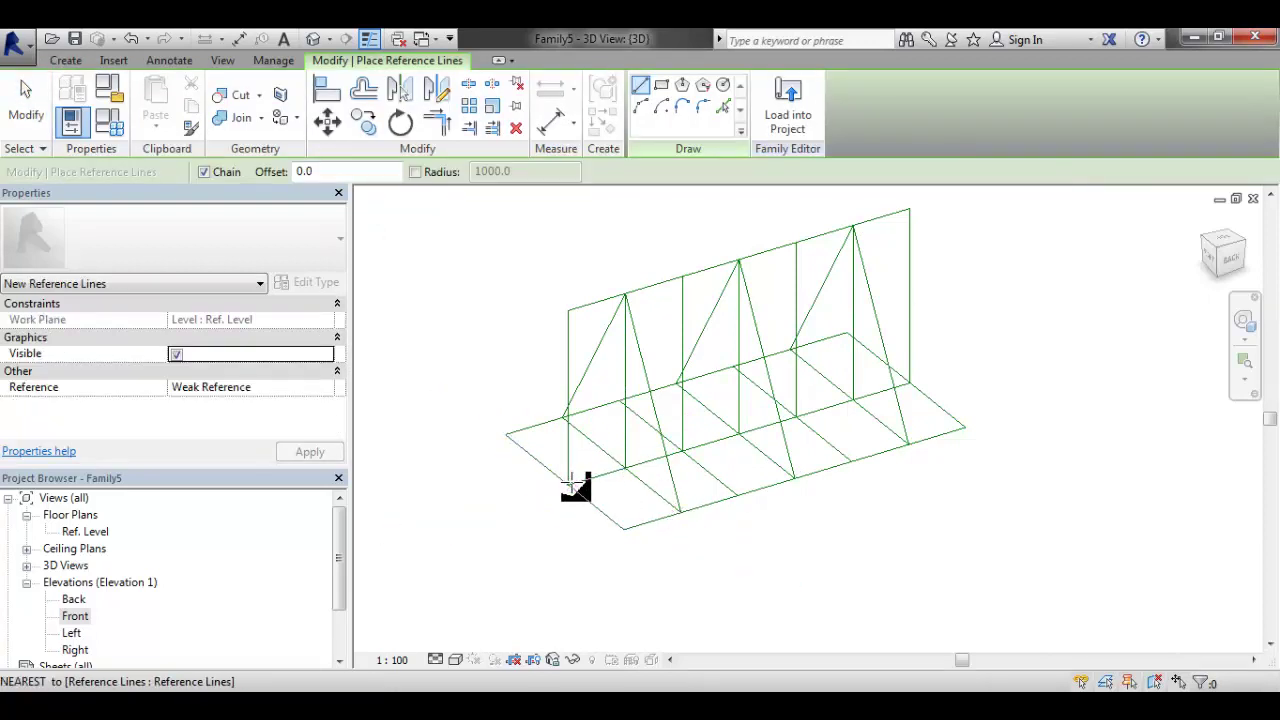
click(572, 486)
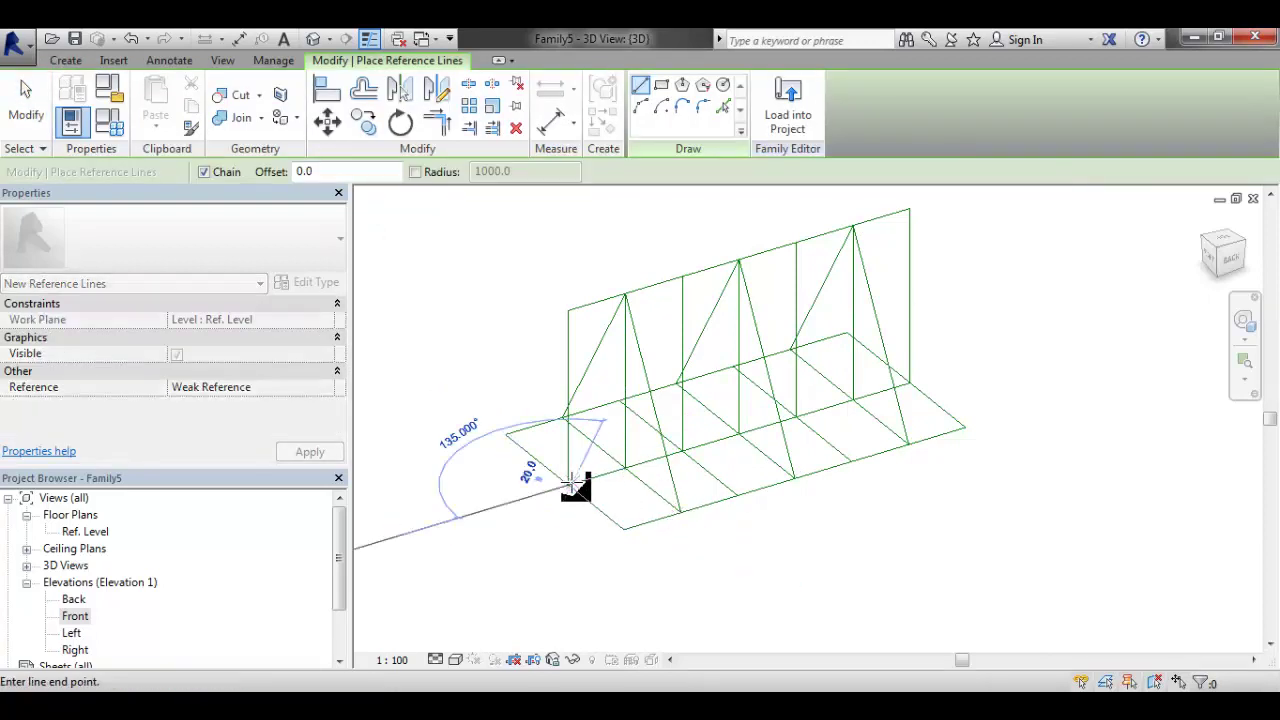
click(686, 510)
key(Escape)
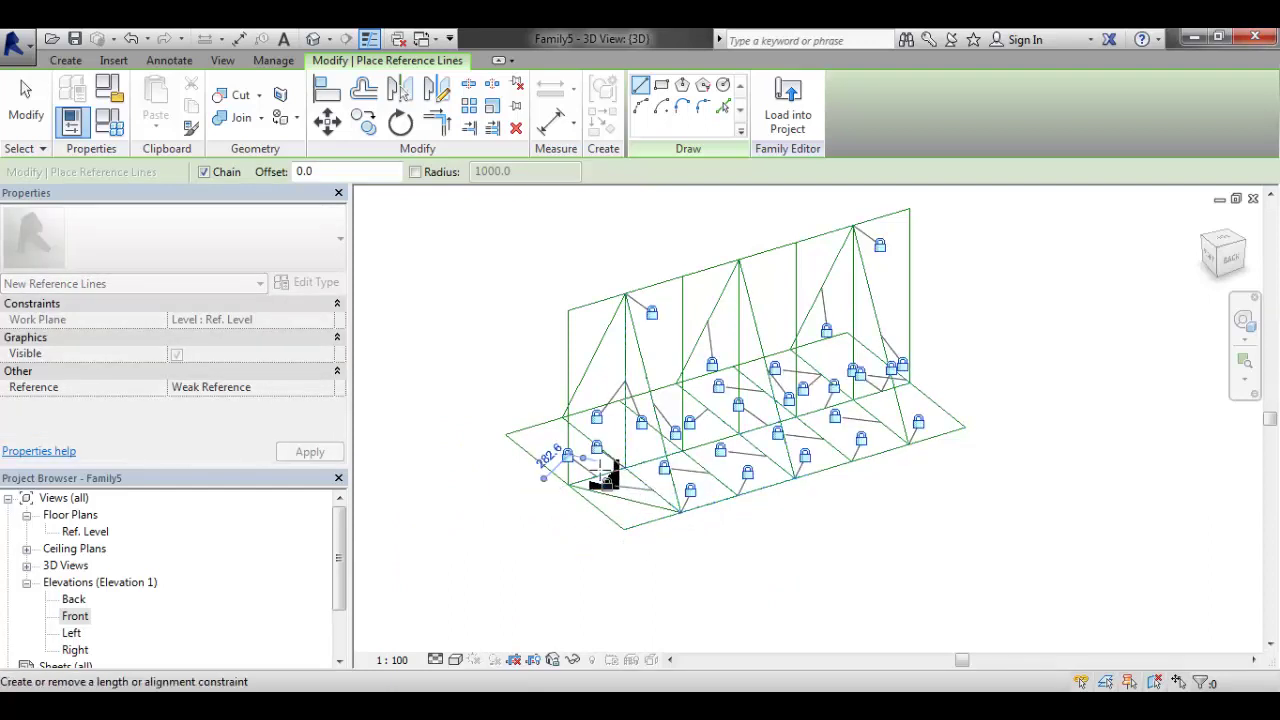
click(571, 487)
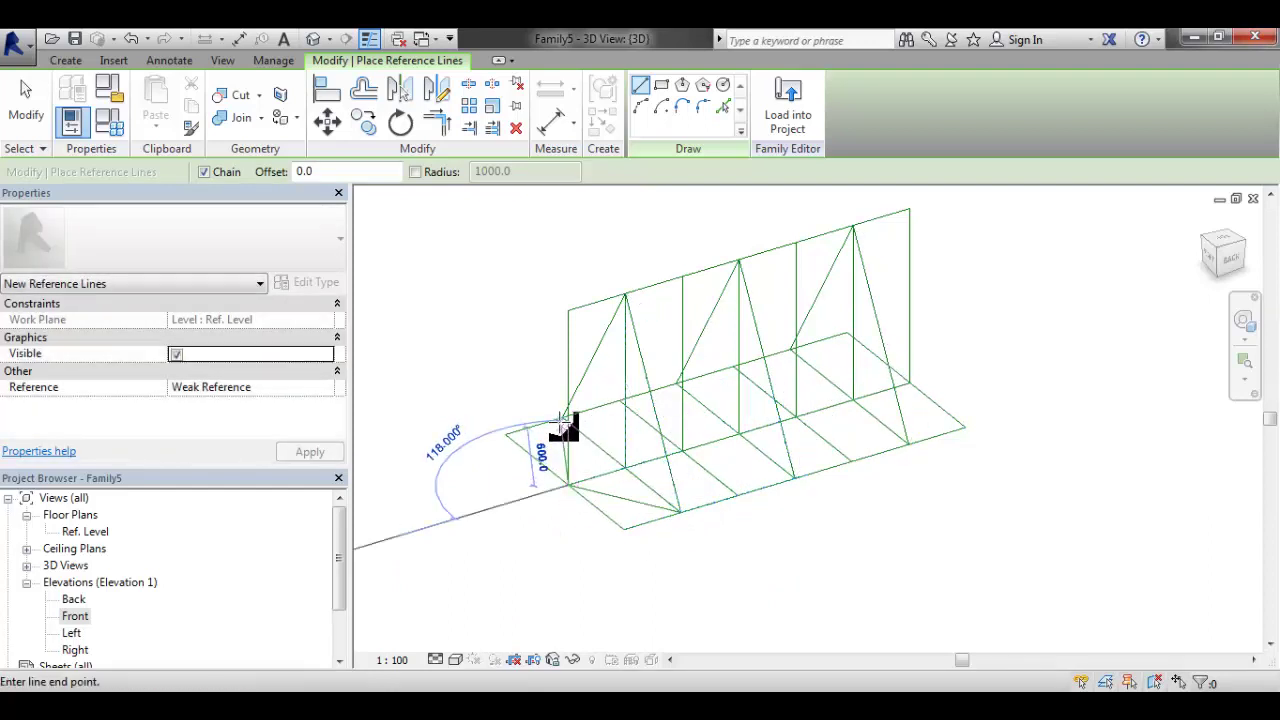
scroll(563, 427, up, 5)
click(553, 409)
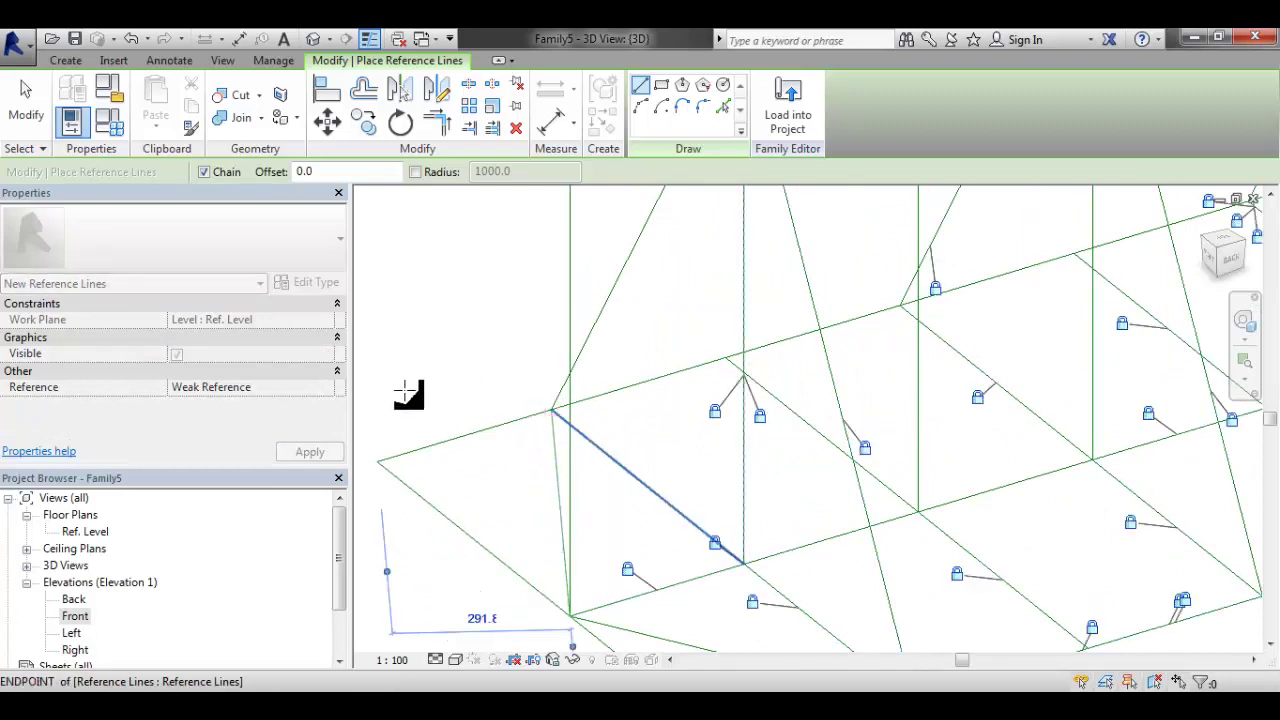
Draw the matching pair of base diagonals at the opposite end, from the end vertical's foot to both corners of its nearest cross-frame
scroll(560, 420, down, 4)
shift+middle_drag(663, 443, 951, 423)
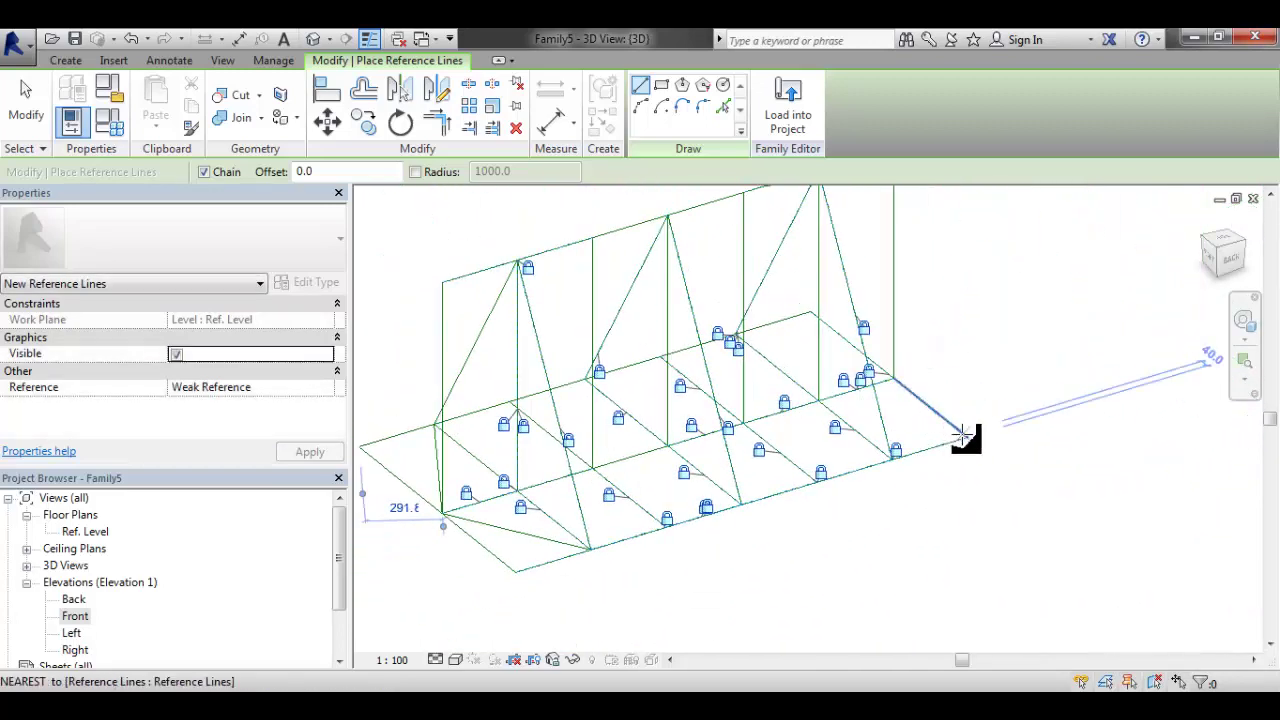
click(964, 438)
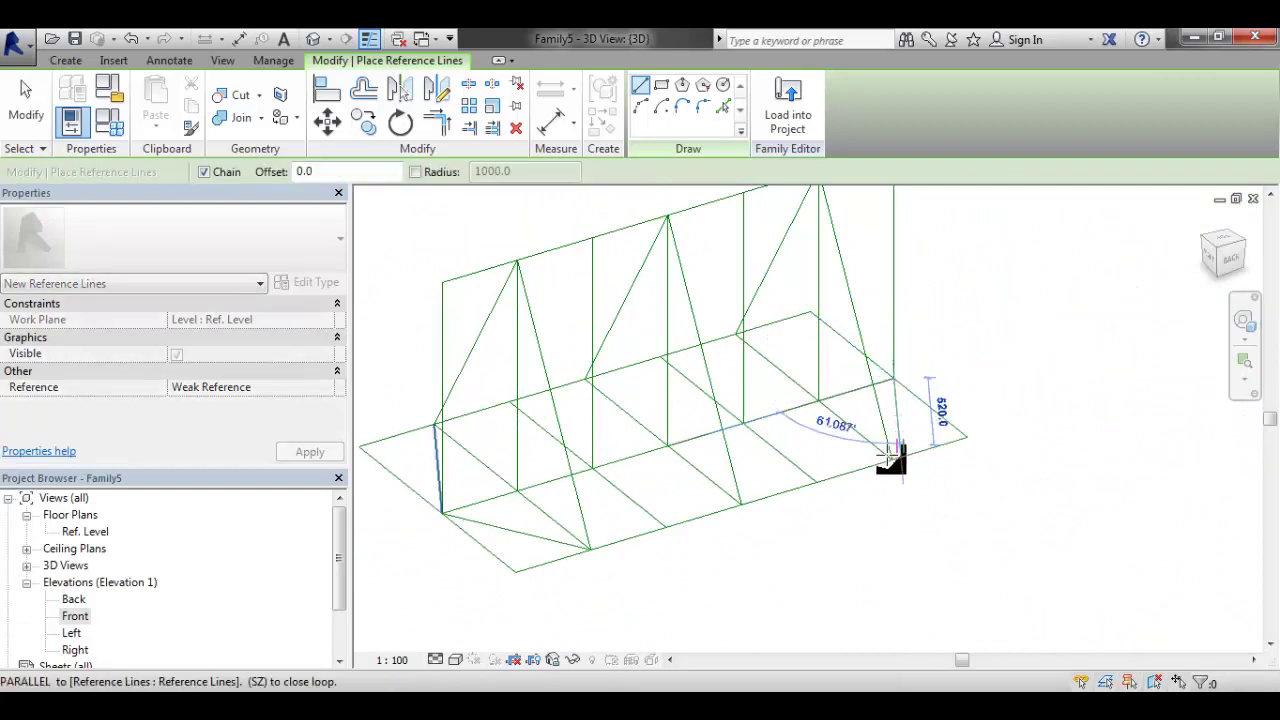
click(882, 402)
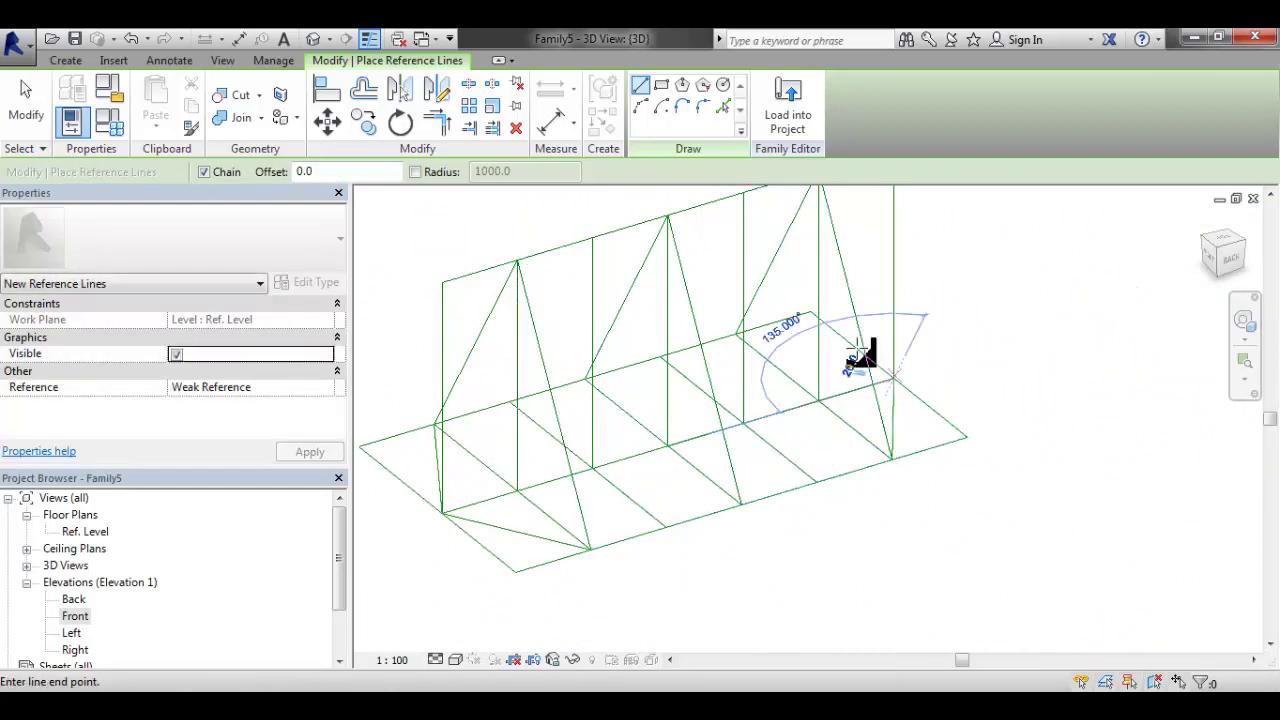
click(740, 340)
scroll(929, 331, down, 3)
key(Escape)
key(Escape)
shift+middle_drag(929, 331, 760, 349)
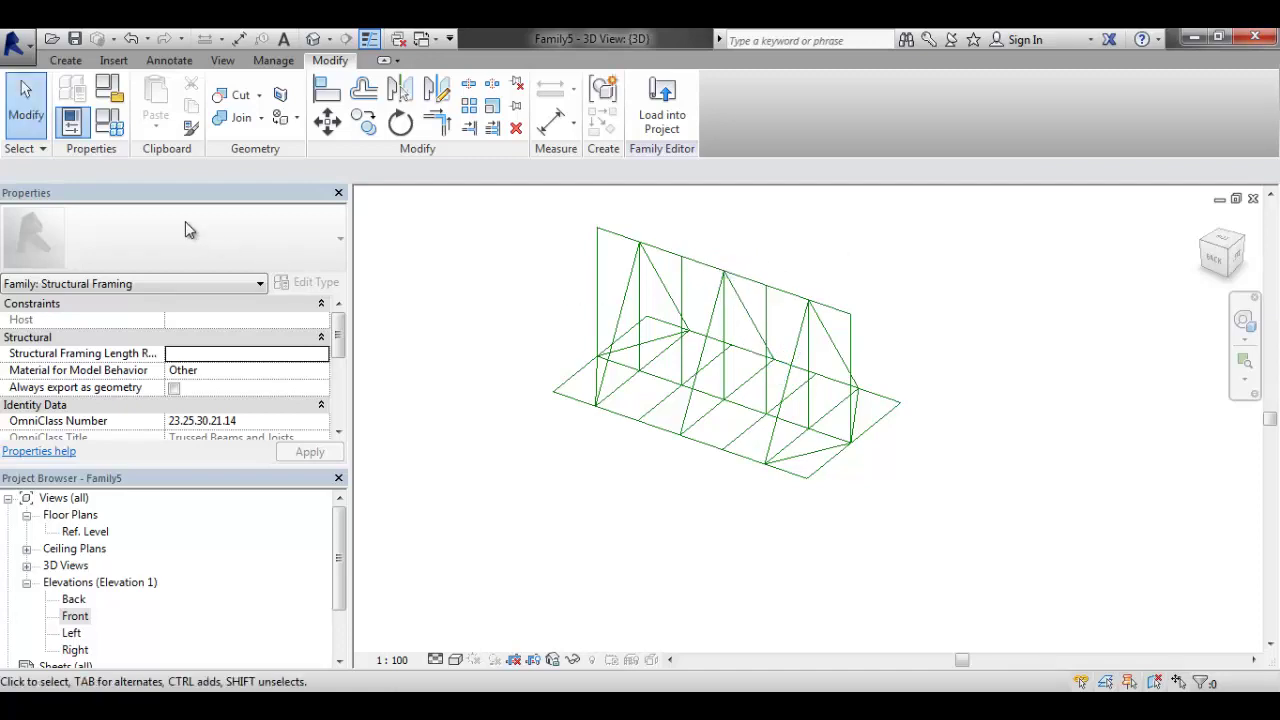
Apply the Test B family type to flex the framework with the new base diagonals at both ends
click(110, 121)
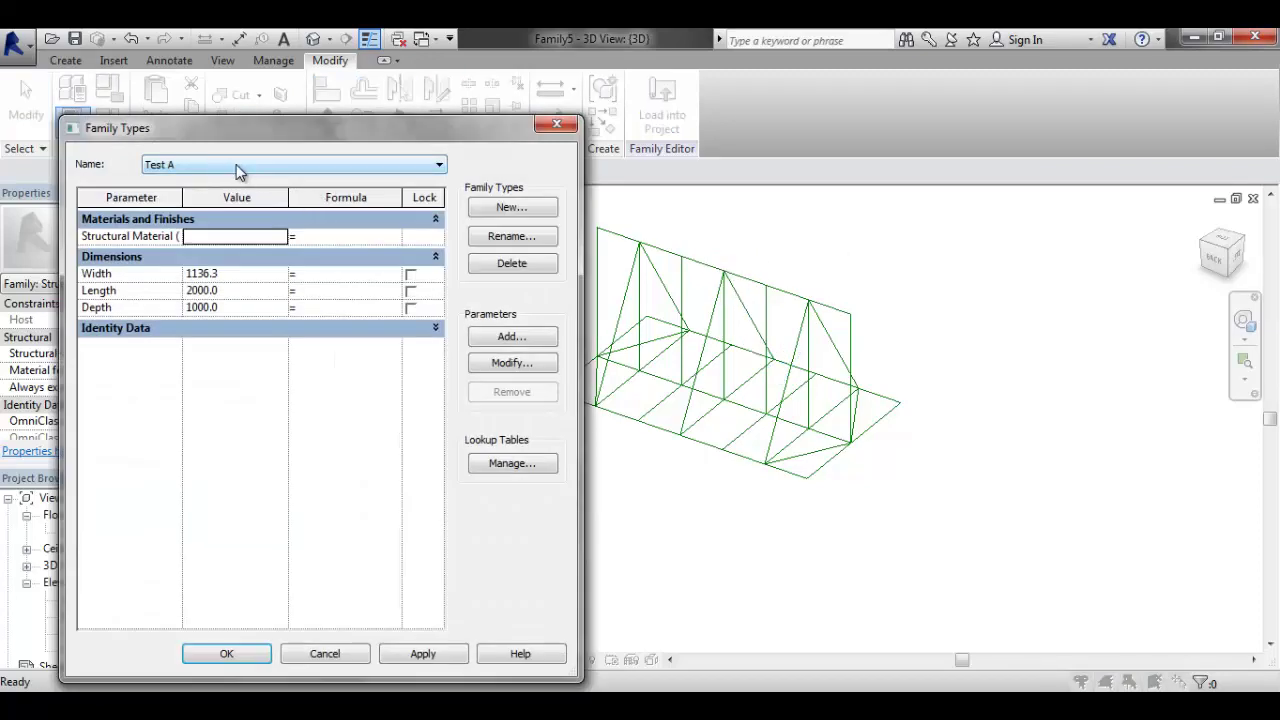
click(236, 164)
click(170, 190)
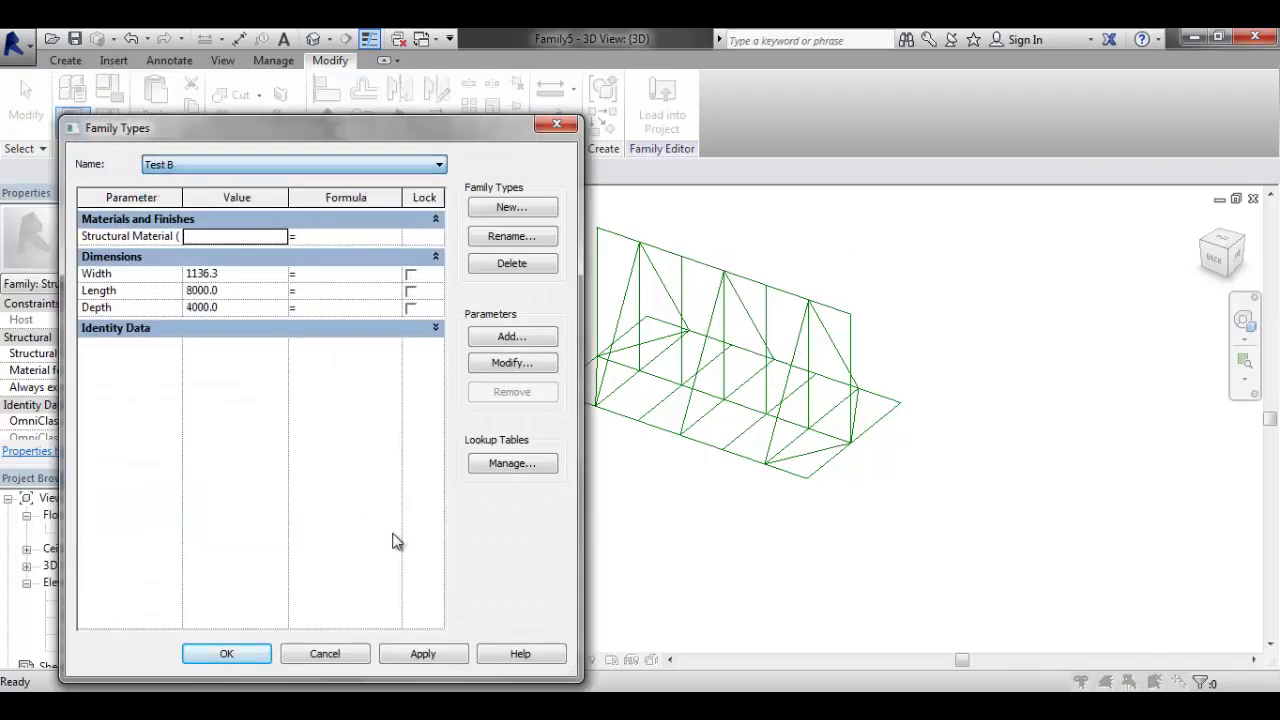
click(407, 660)
click(229, 652)
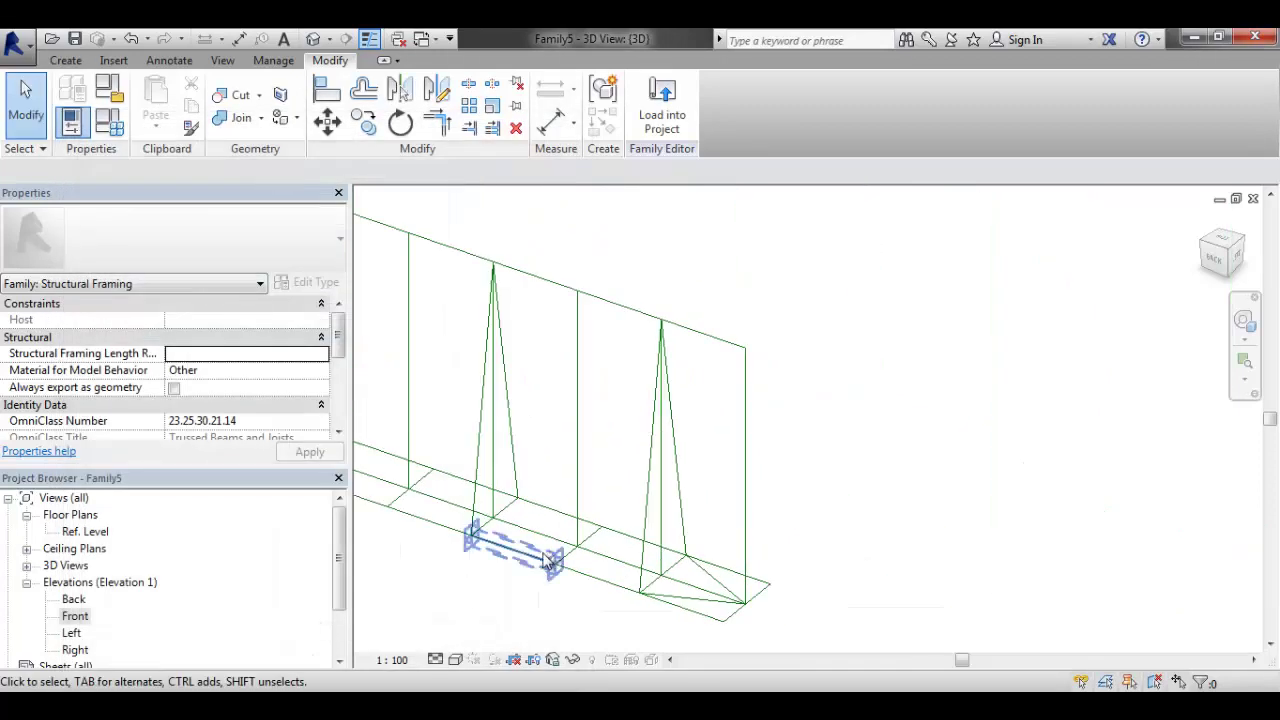
scroll(690, 519, down, 3)
scroll(537, 371, up, 4)
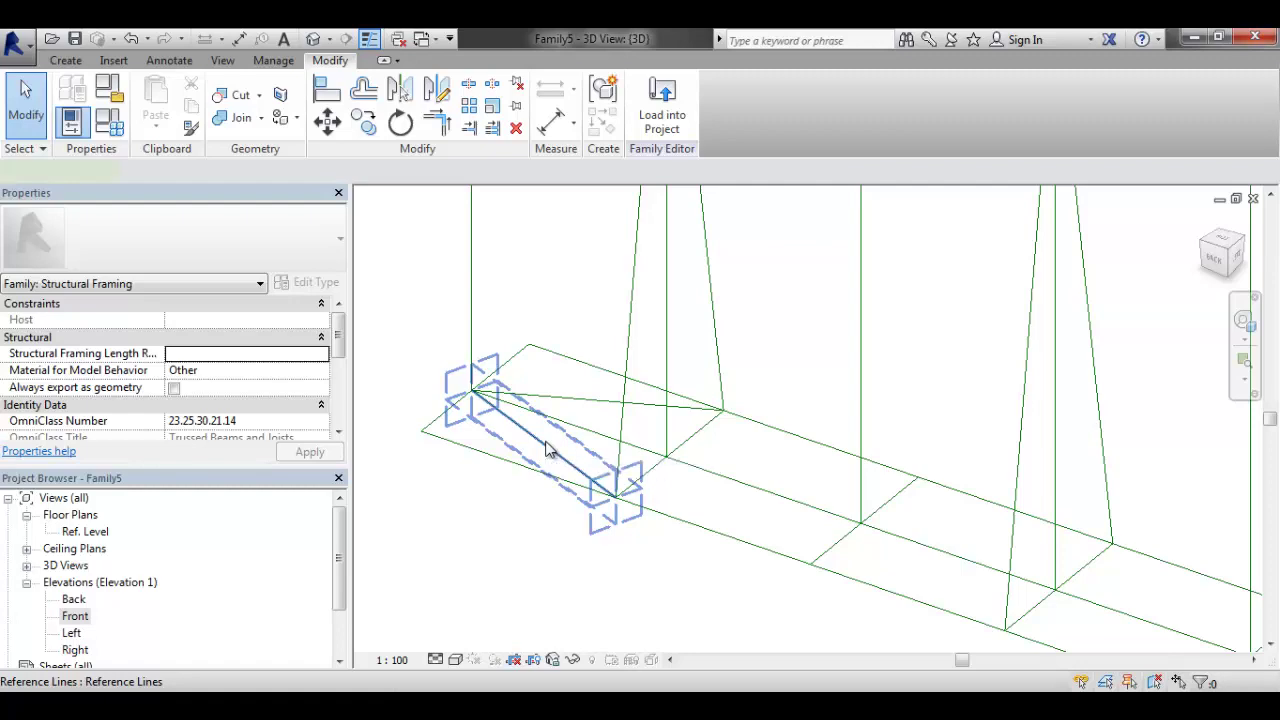
Set the work plane by picking the plane of the near base diagonal in the end bay
click(548, 450)
shift+middle_drag(548, 450, 538, 395)
scroll(540, 395, down, 2)
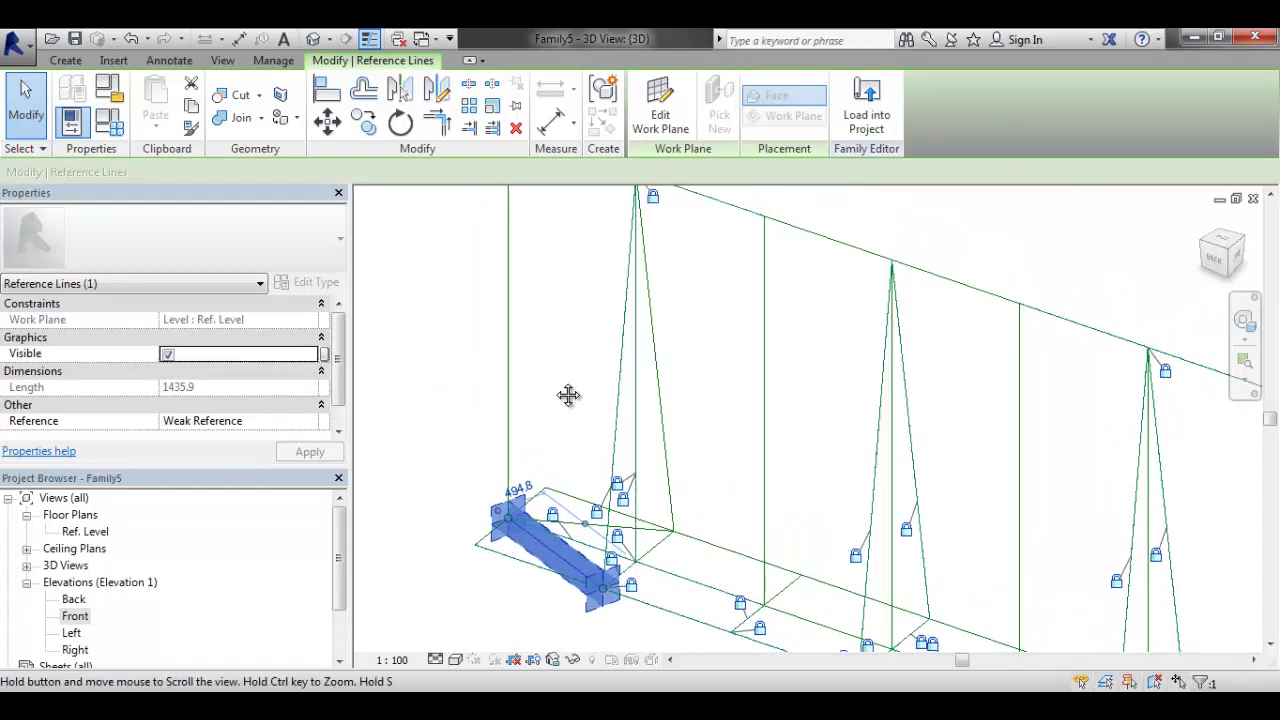
scroll(560, 370, down, 2)
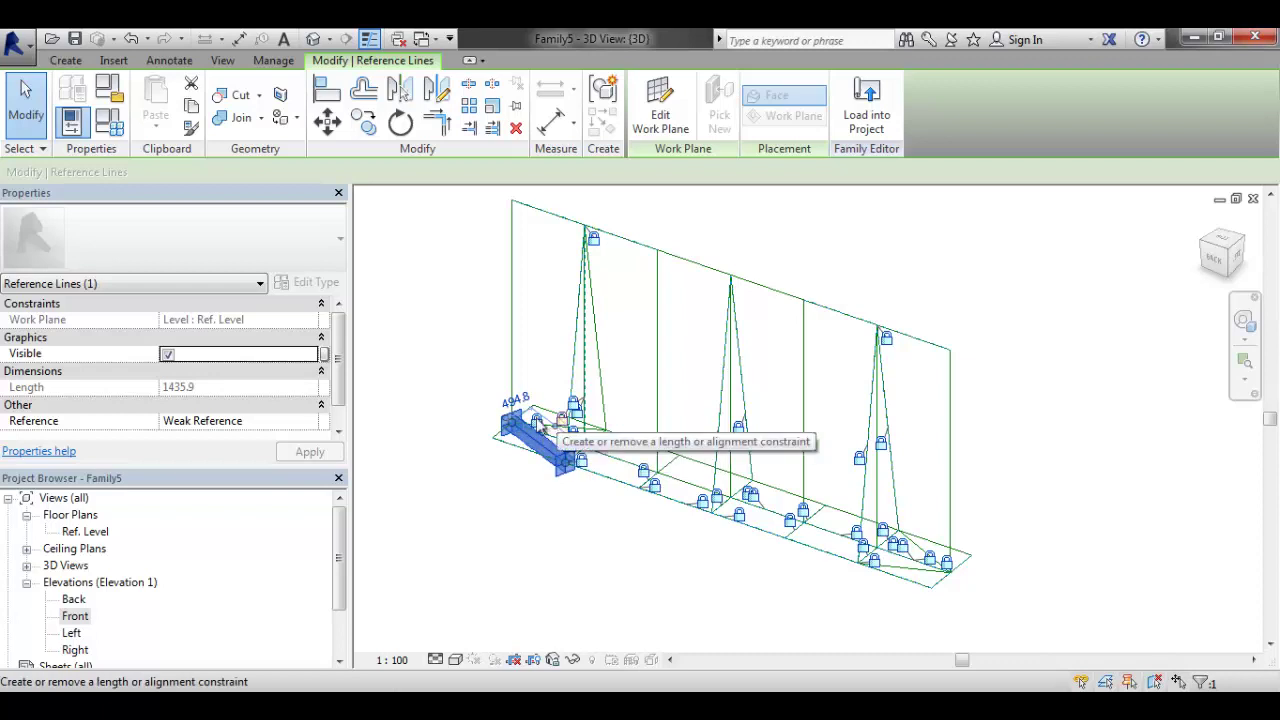
click(66, 61)
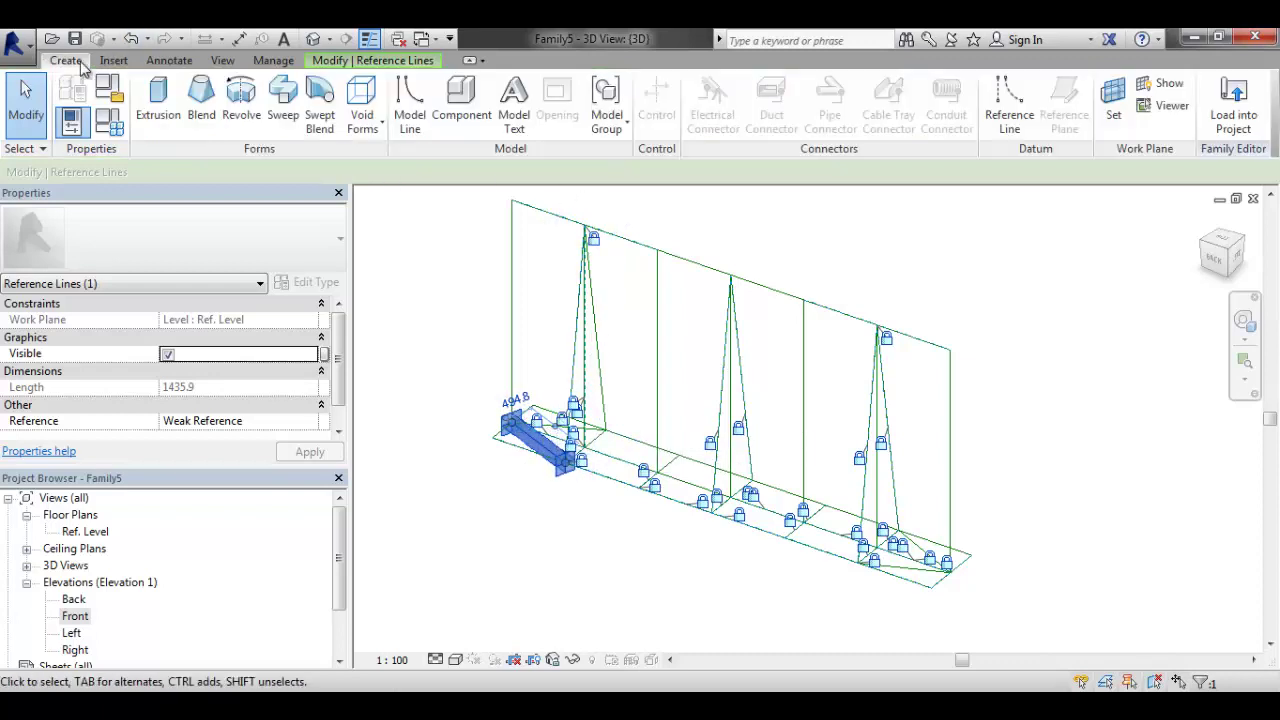
click(1114, 100)
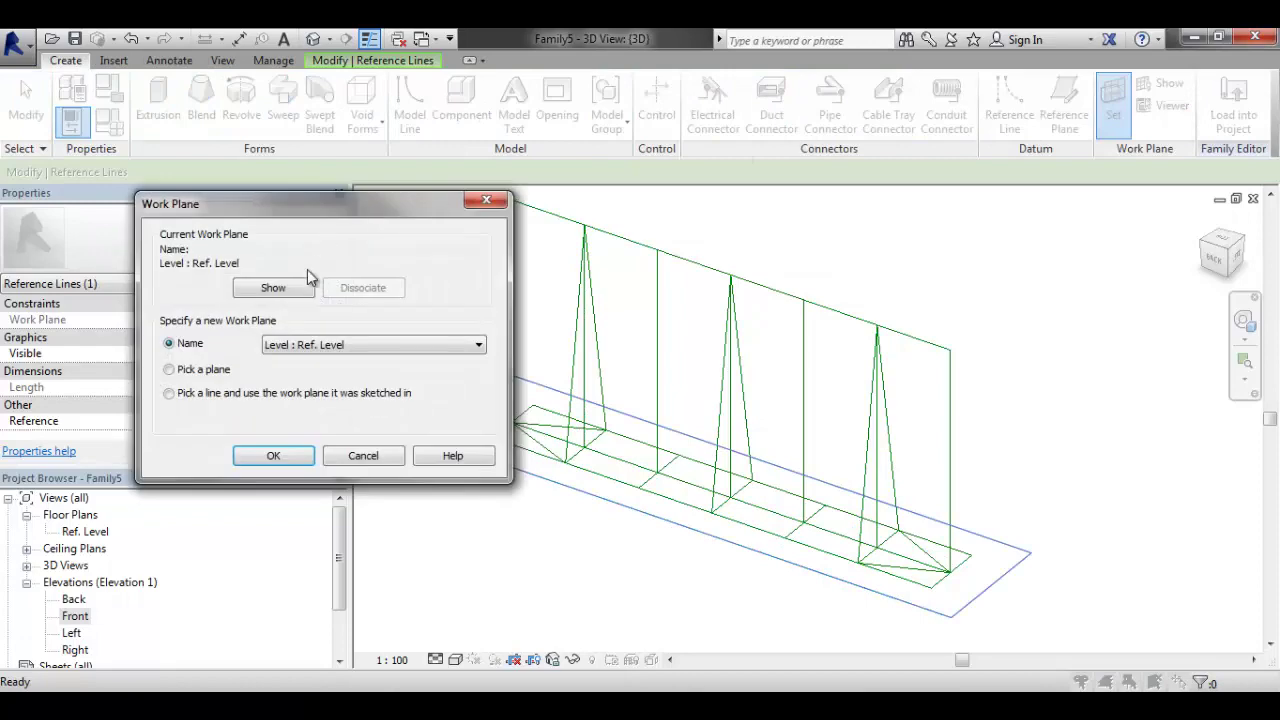
click(272, 456)
scroll(463, 459, up, 2)
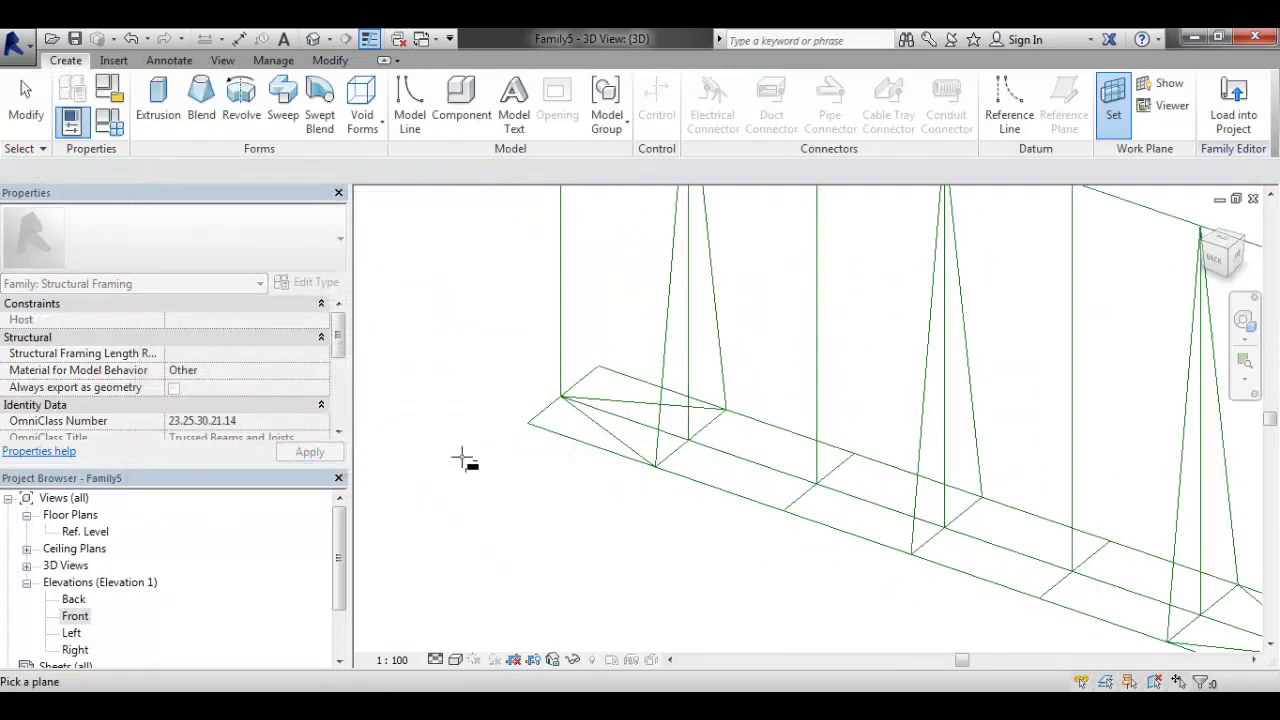
click(610, 430)
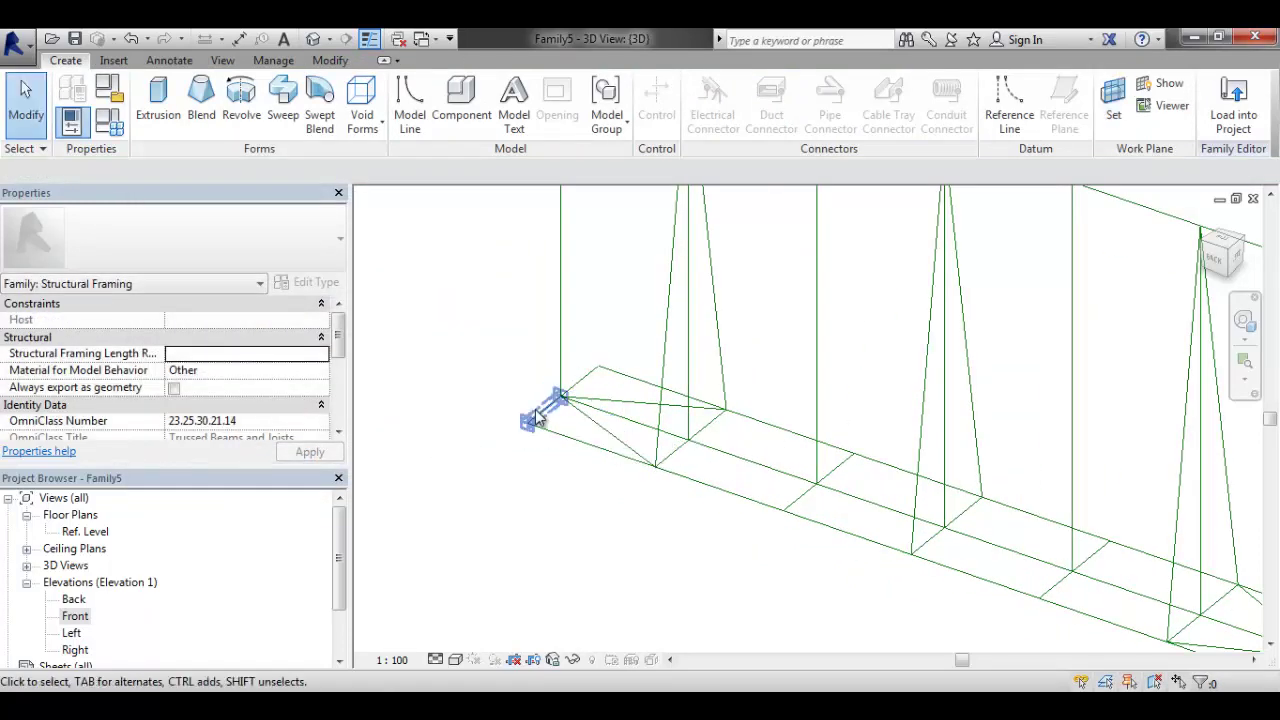
Draw an inclined reference line from the top of the end vertical to the near base corner of the first cross-frame
scroll(478, 347, down, 3)
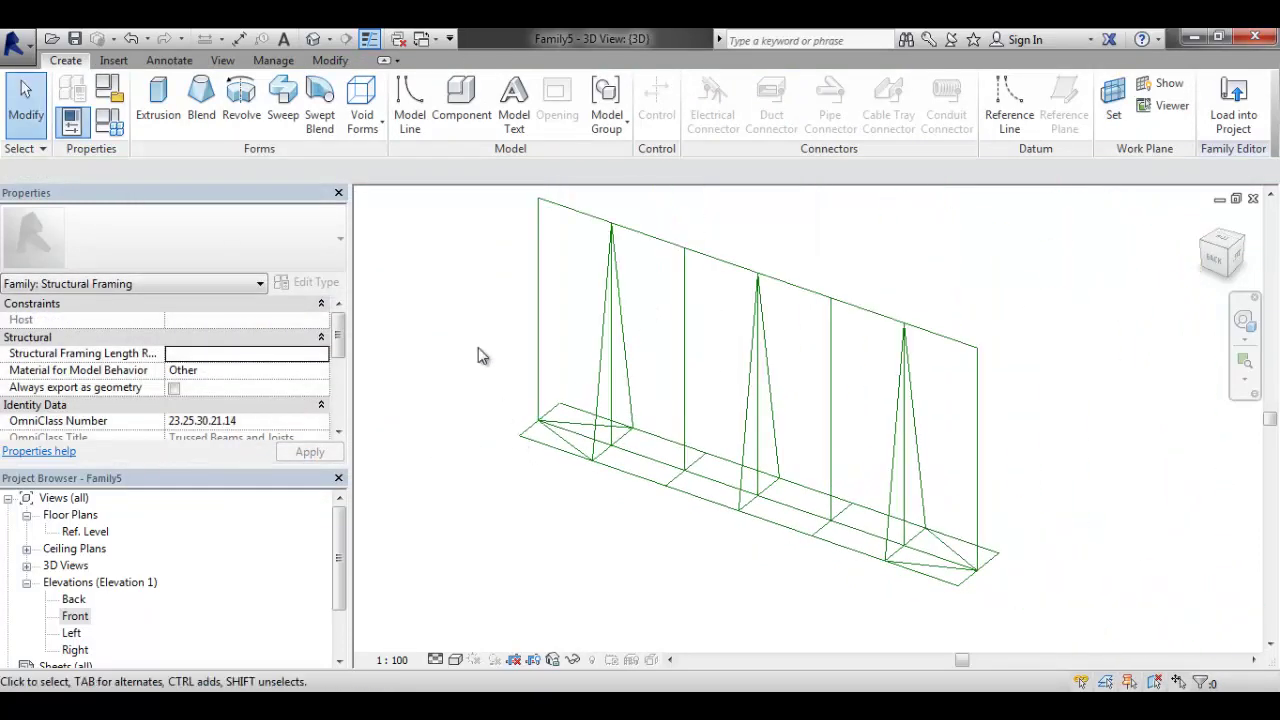
click(1010, 105)
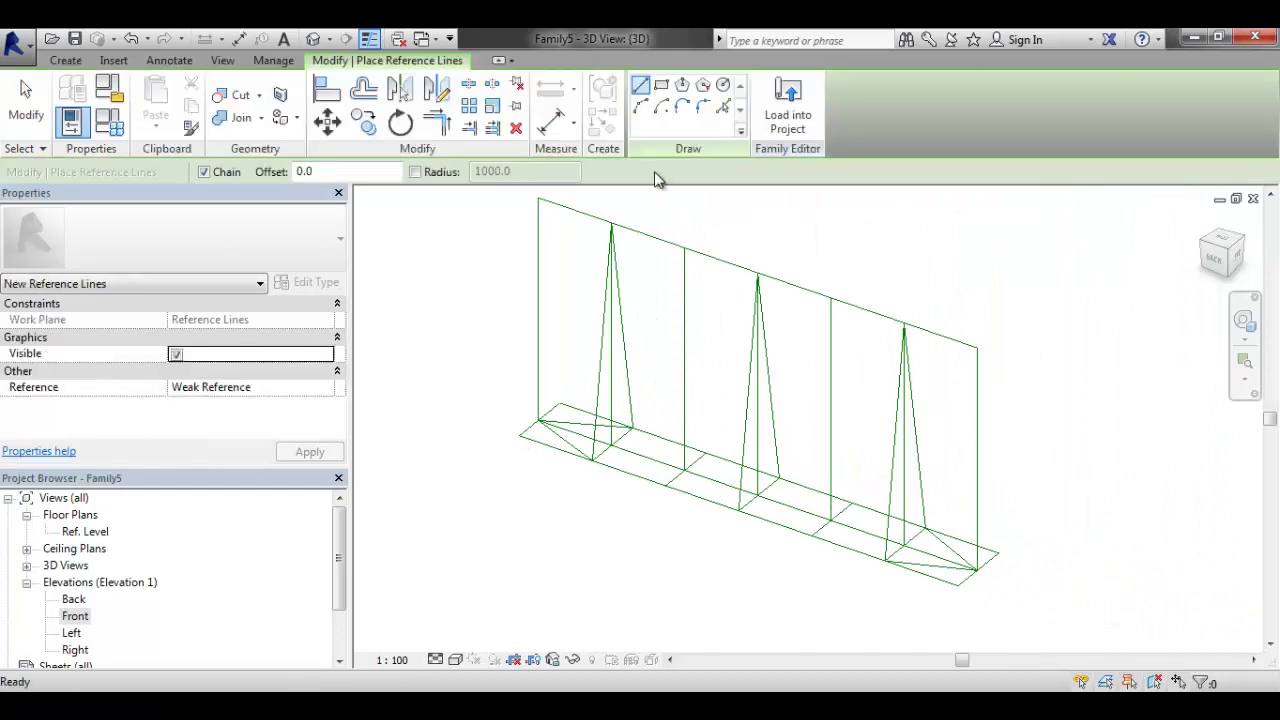
click(539, 199)
scroll(587, 452, up, 2)
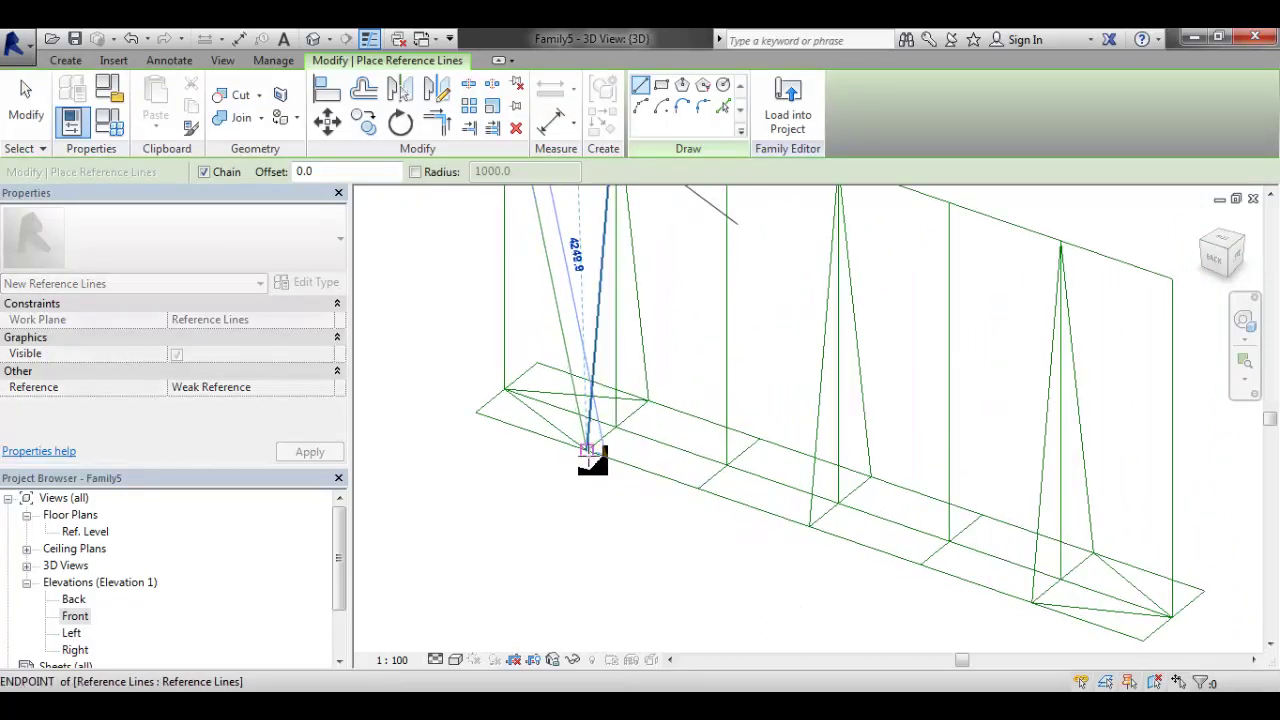
scroll(593, 462, down, 2)
click(575, 440)
key(Escape)
key(Escape)
Re-snap both ends of the inclined reference line to the end vertical's top and the cross-frame's base corner, and lock them
click(563, 355)
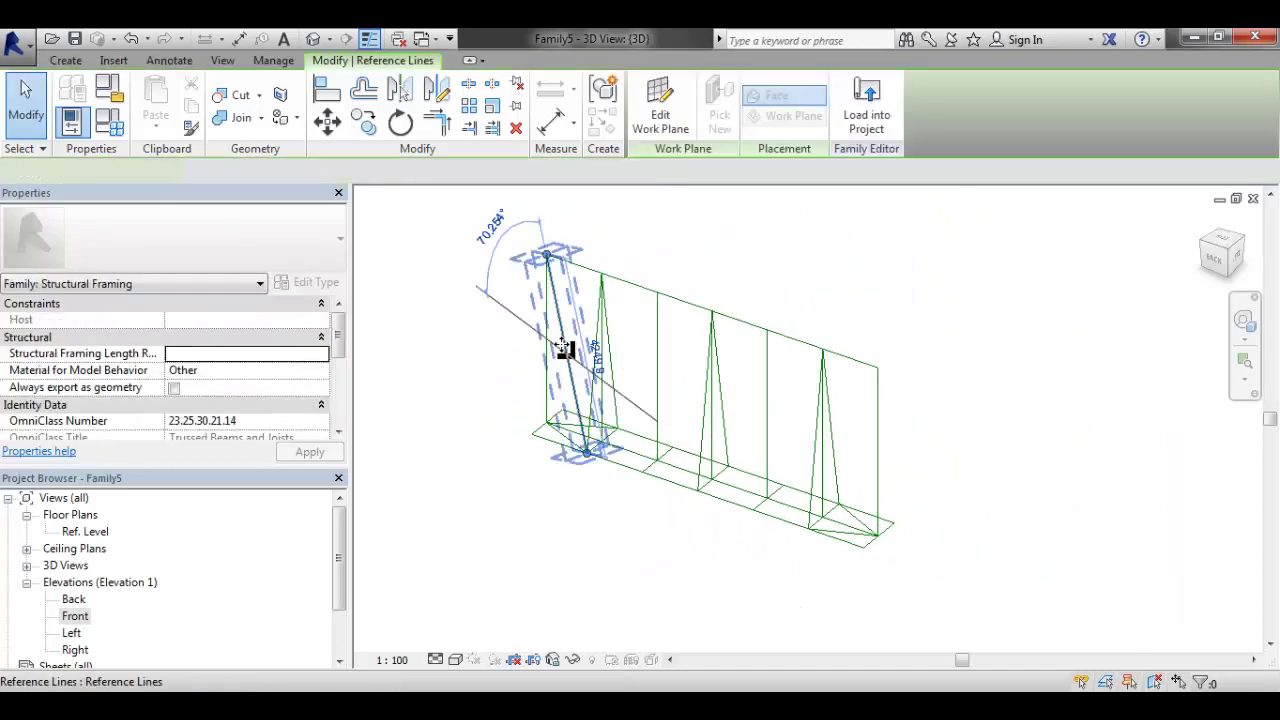
scroll(560, 378, up, 3)
mouse_move(549, 257)
mouse_down()
mouse_move(542, 272)
mouse_move(534, 251)
mouse_up()
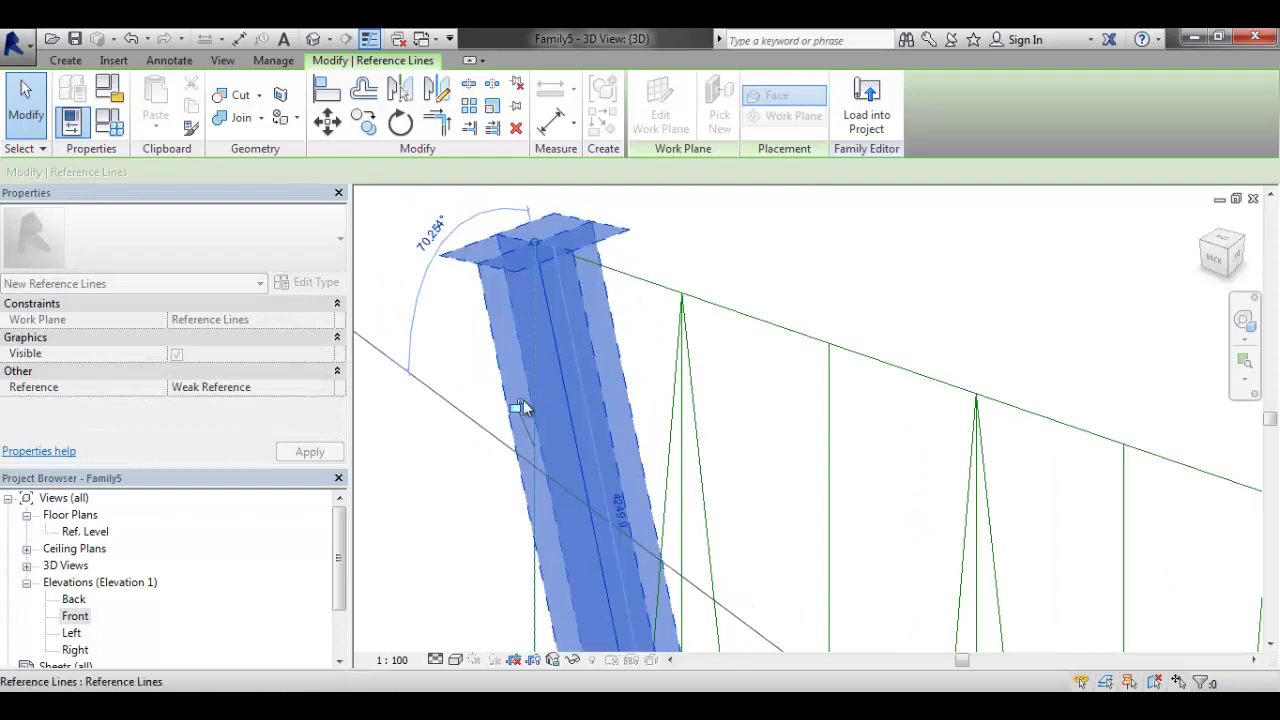
middle_drag(642, 452, 700, 230)
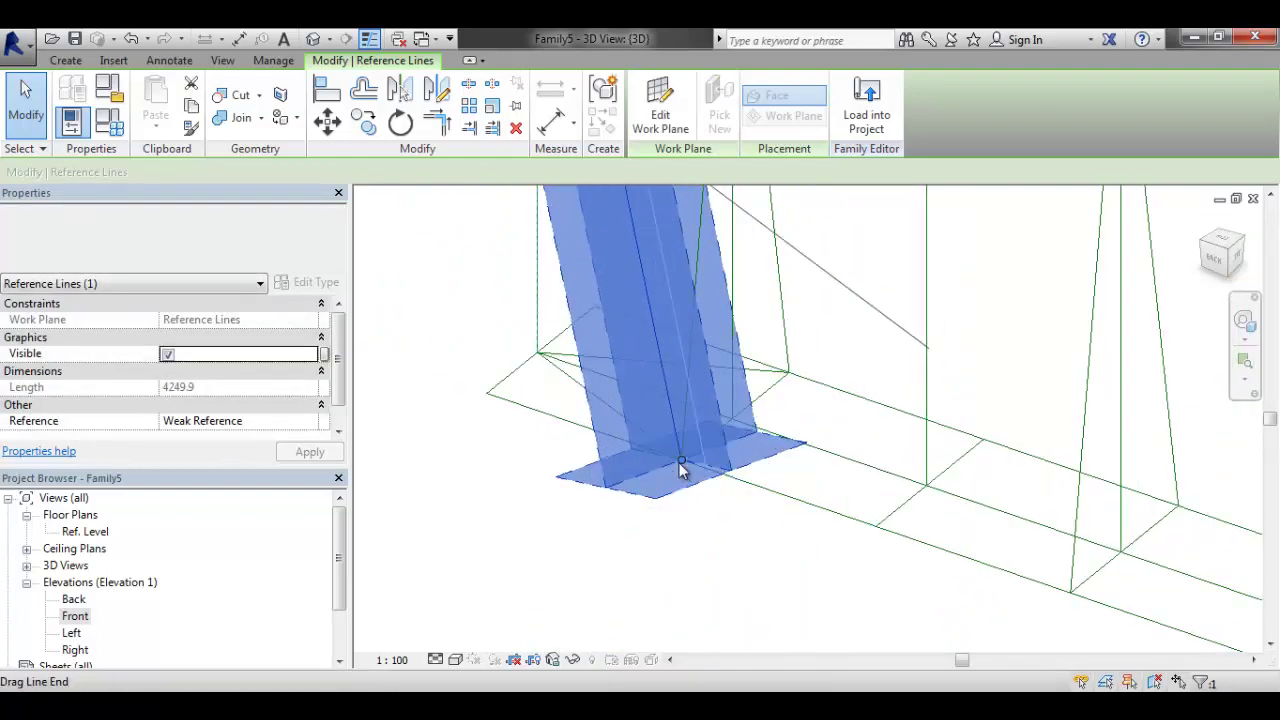
scroll(678, 462, up, 2)
drag(695, 510, 682, 458)
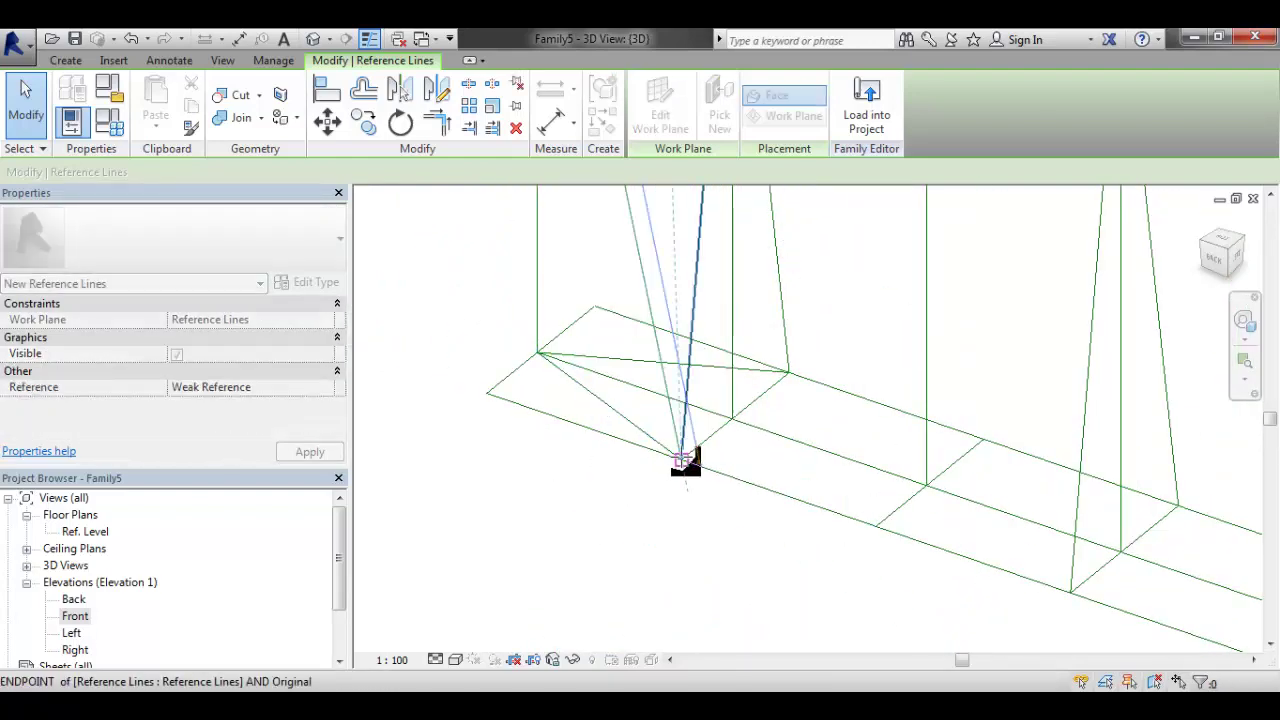
click(706, 349)
scroll(694, 366, down, 5)
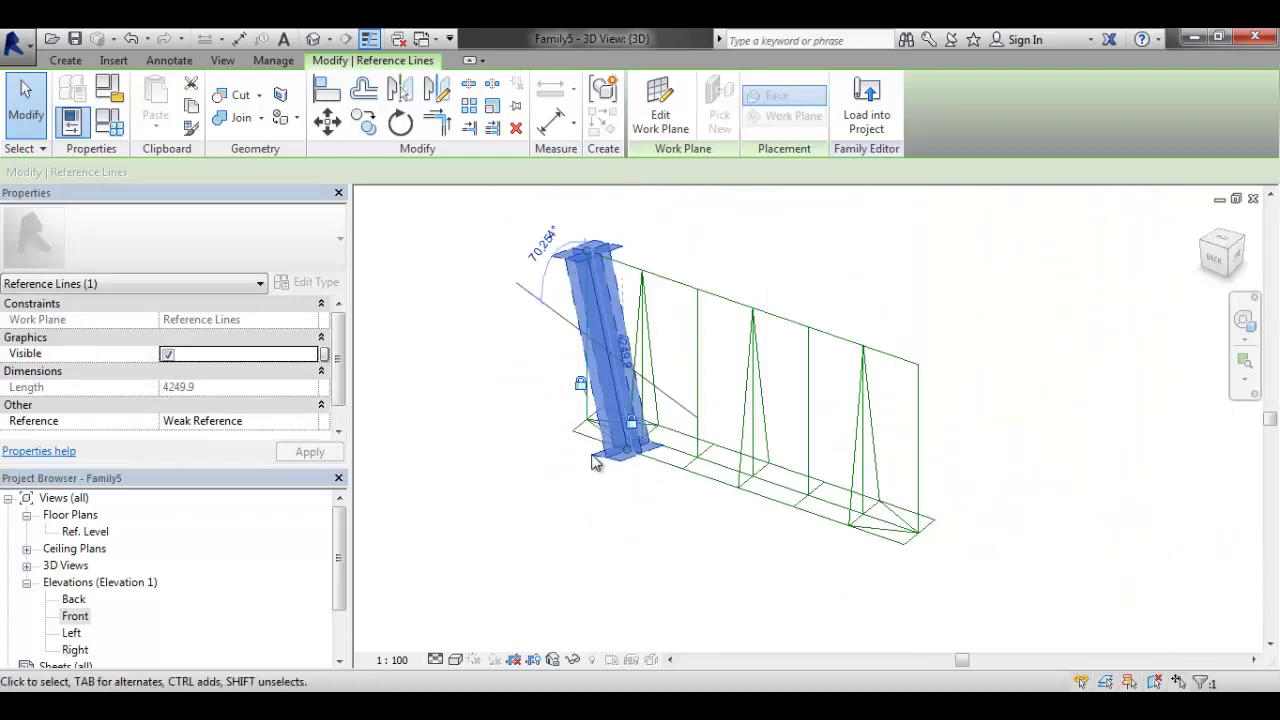
click(563, 413)
Apply the Test A family type to flex the framework and examine the inclined end line
shift+middle_drag(563, 413, 674, 446)
shift+middle_drag(705, 436, 690, 420)
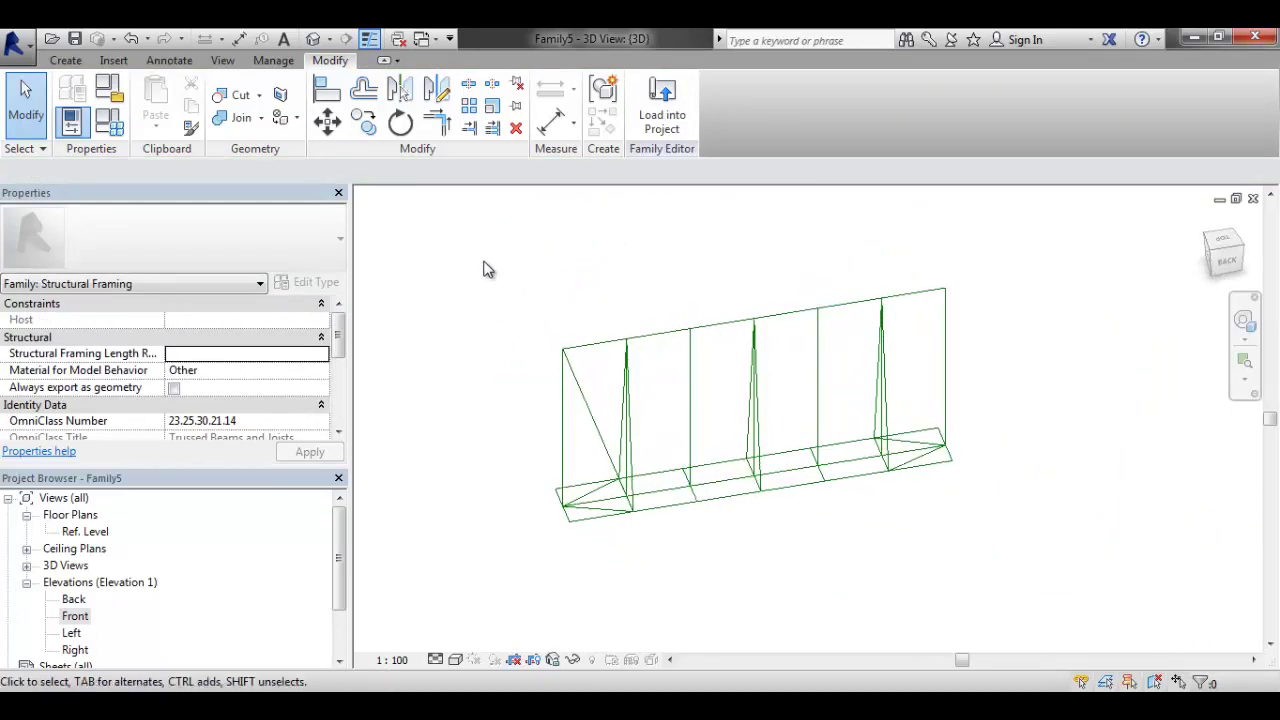
click(110, 121)
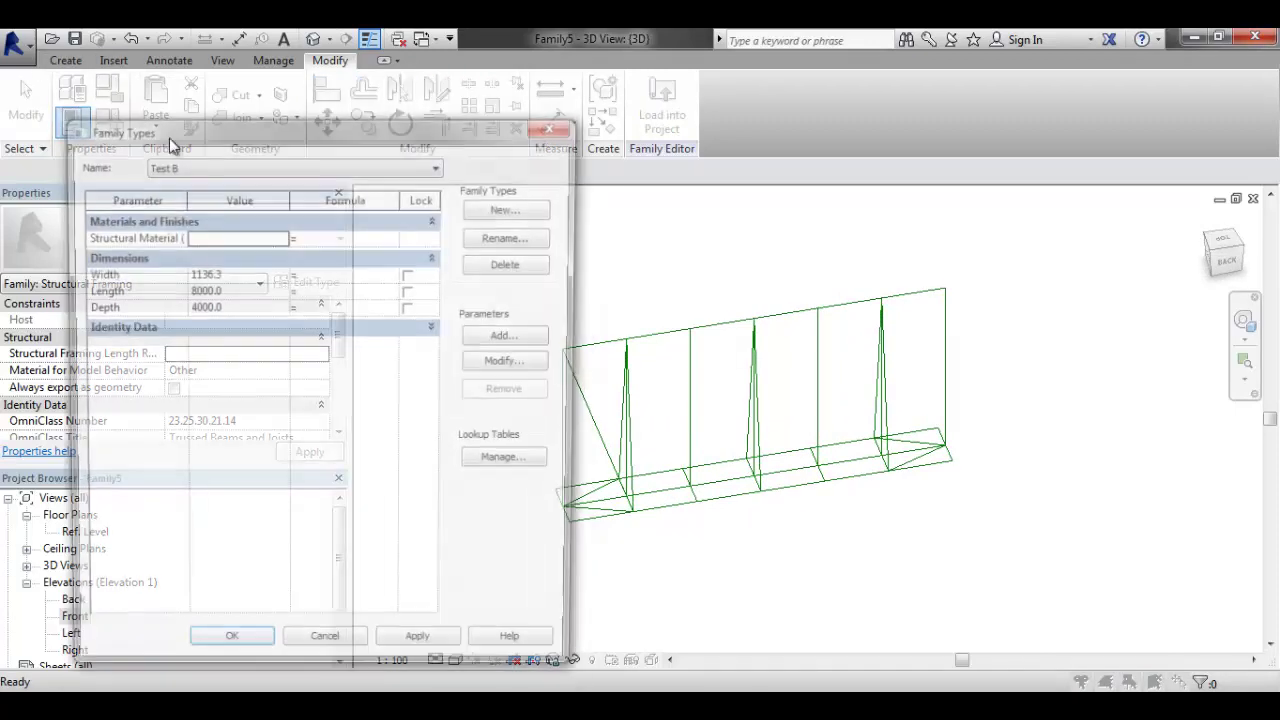
click(250, 166)
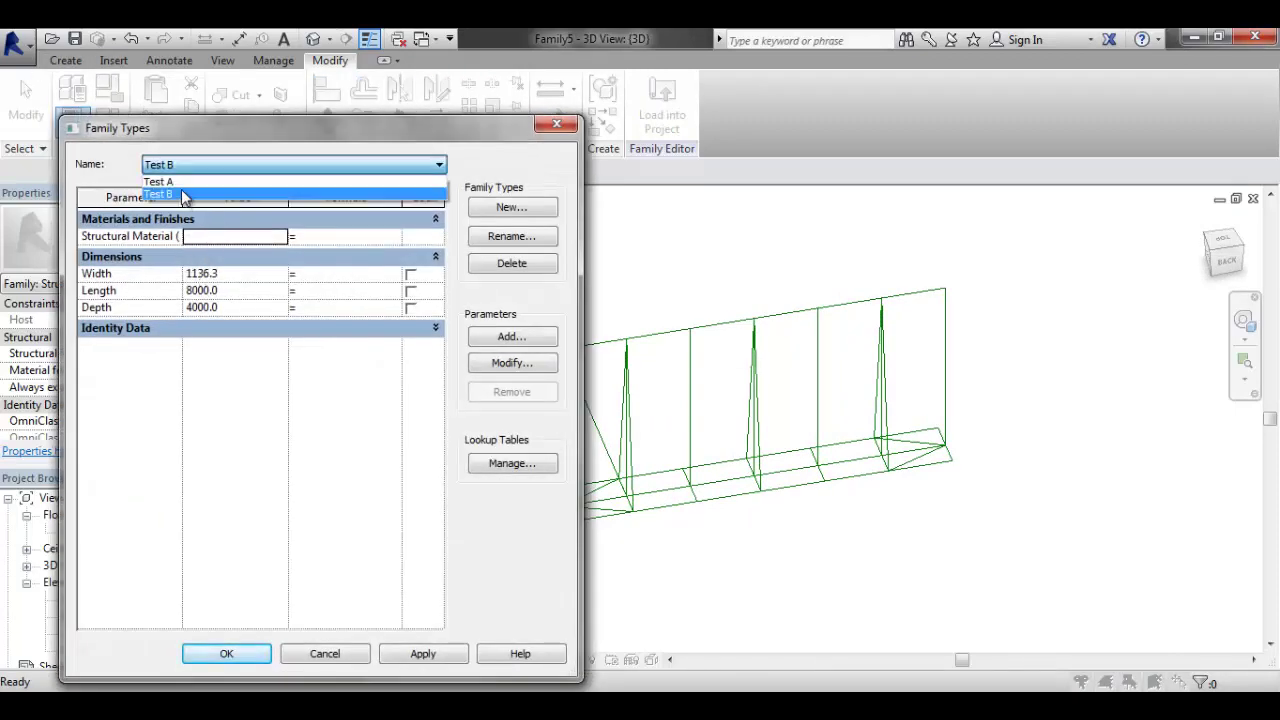
click(250, 181)
click(422, 655)
click(240, 654)
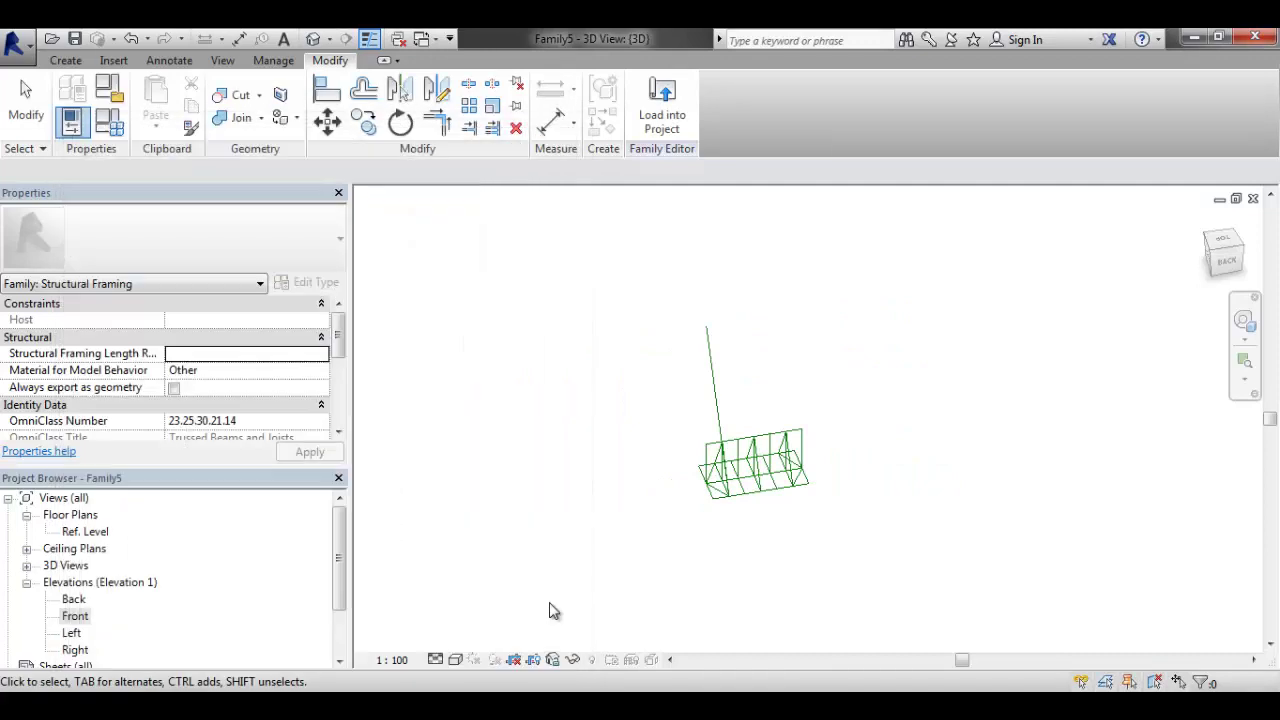
scroll(818, 362, up, 4)
middle_drag(818, 362, 691, 400)
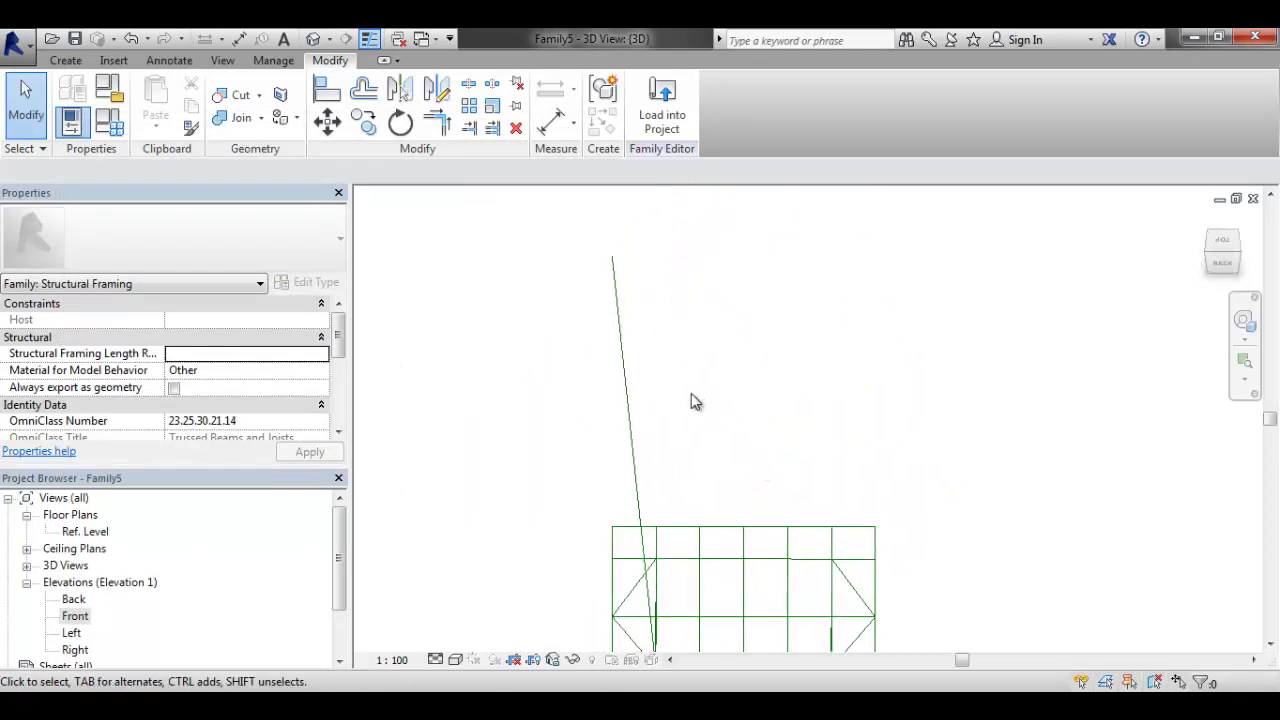
click(613, 256)
drag(613, 256, 620, 416)
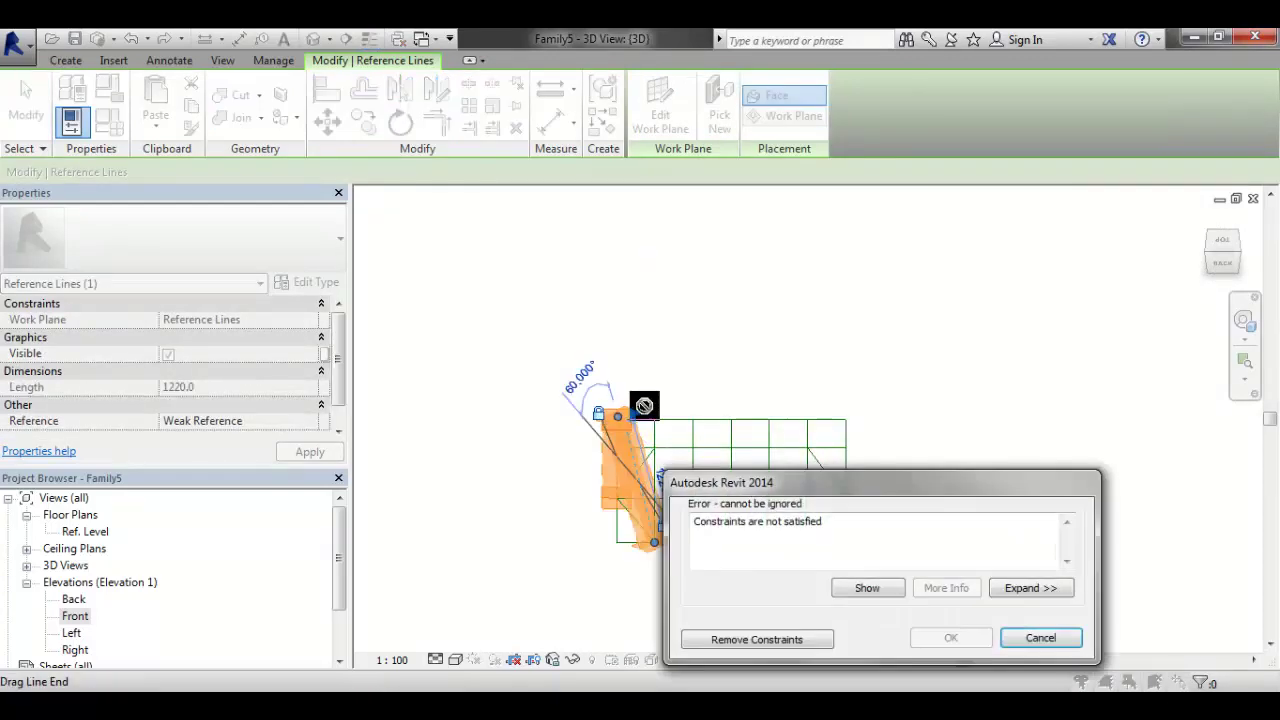
key(Escape)
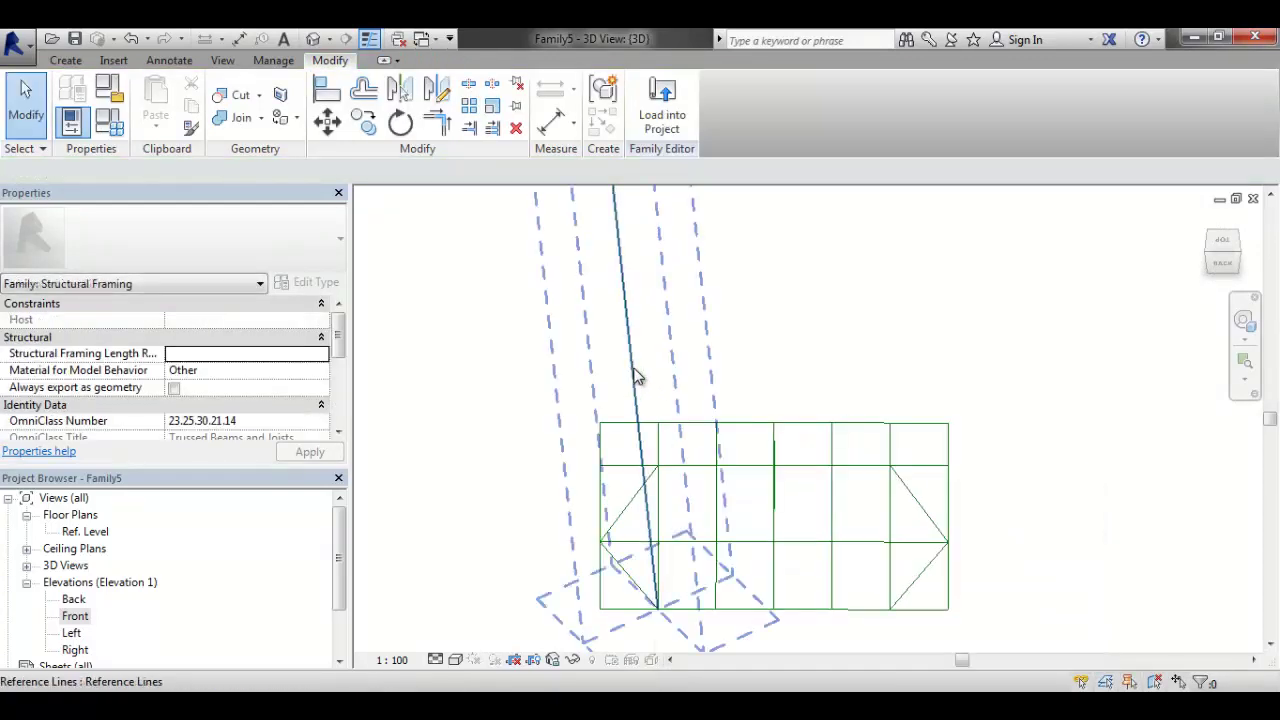
Move the upper end of the inclined reference line down onto the top of the end vertical
shift+middle_drag(634, 374, 854, 393)
shift+middle_drag(713, 415, 742, 363)
scroll(777, 394, down, 3)
drag(727, 327, 743, 367)
click(522, 351)
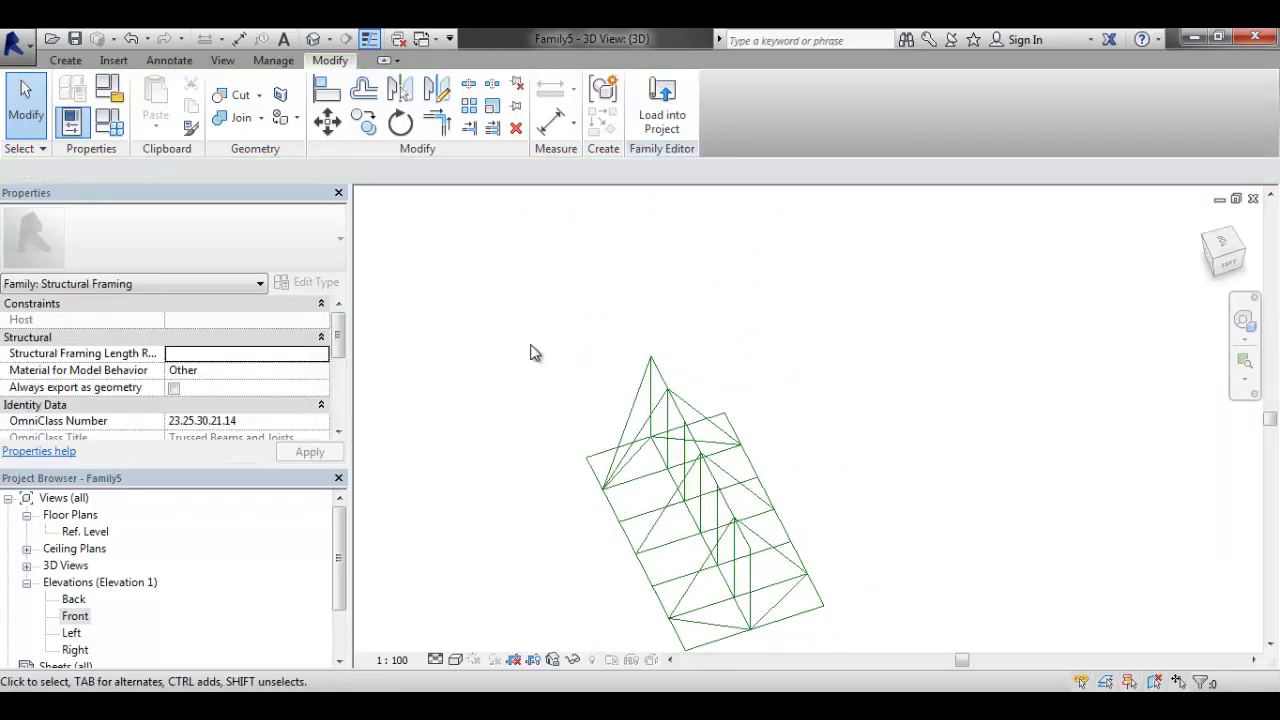
Apply the Test B family type to flex the framework and examine the inclined end line from the front side
click(112, 124)
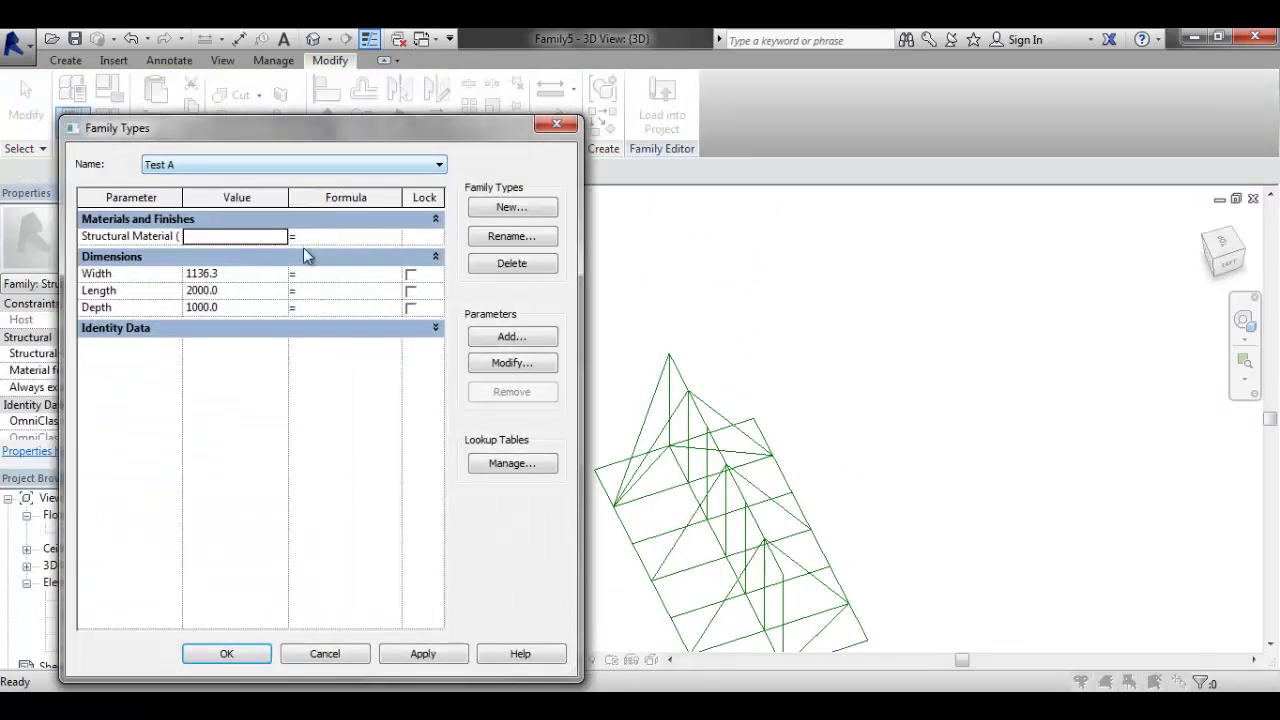
click(242, 166)
click(206, 193)
click(405, 656)
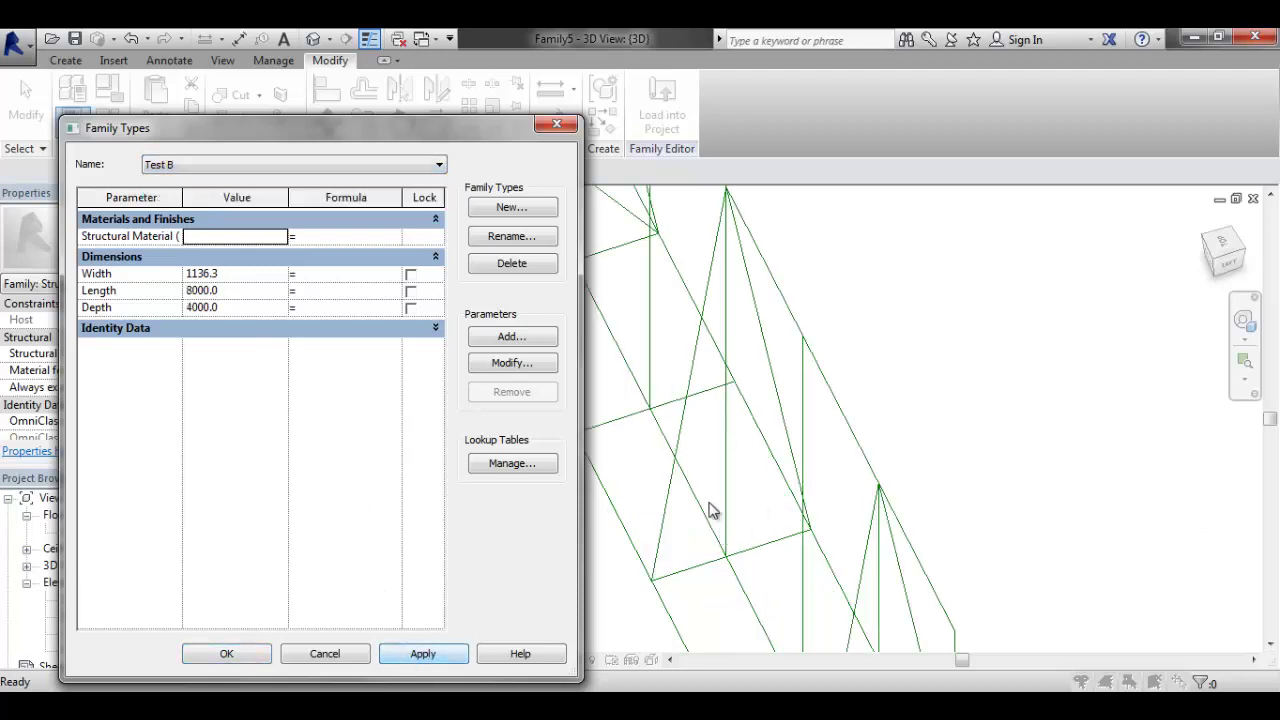
click(224, 655)
scroll(630, 470, down, 5)
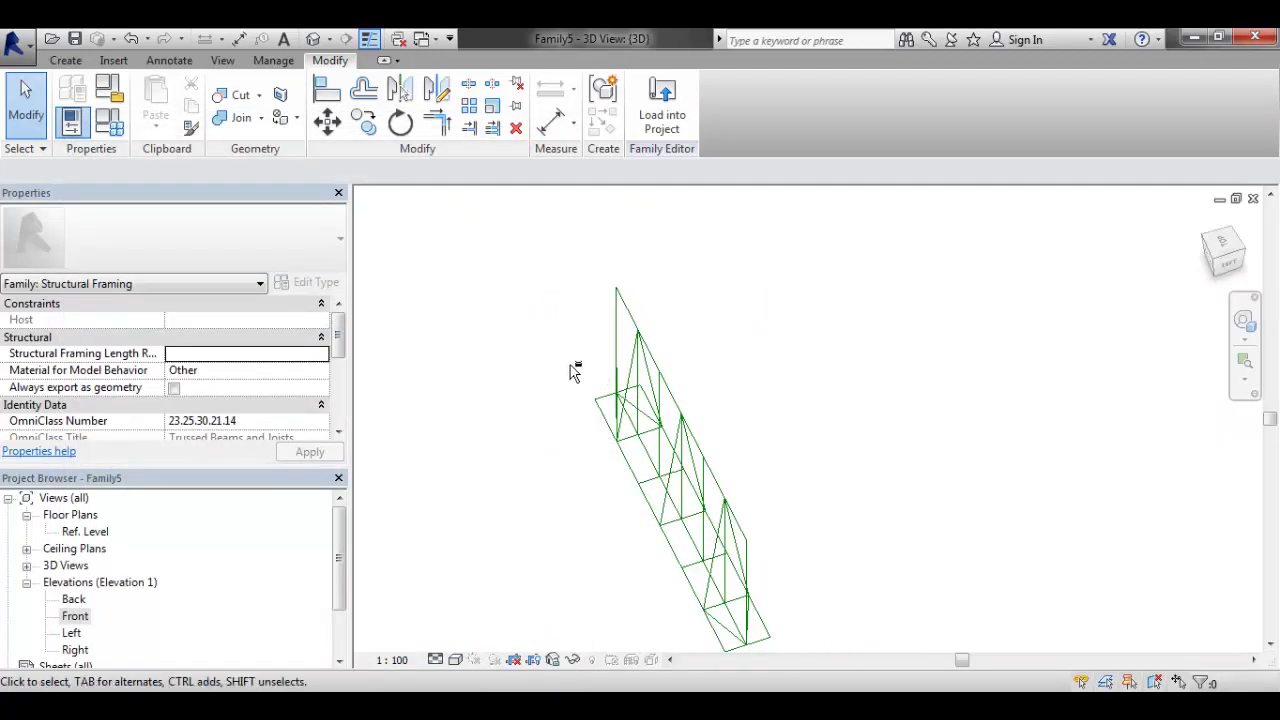
shift+middle_drag(574, 369, 871, 355)
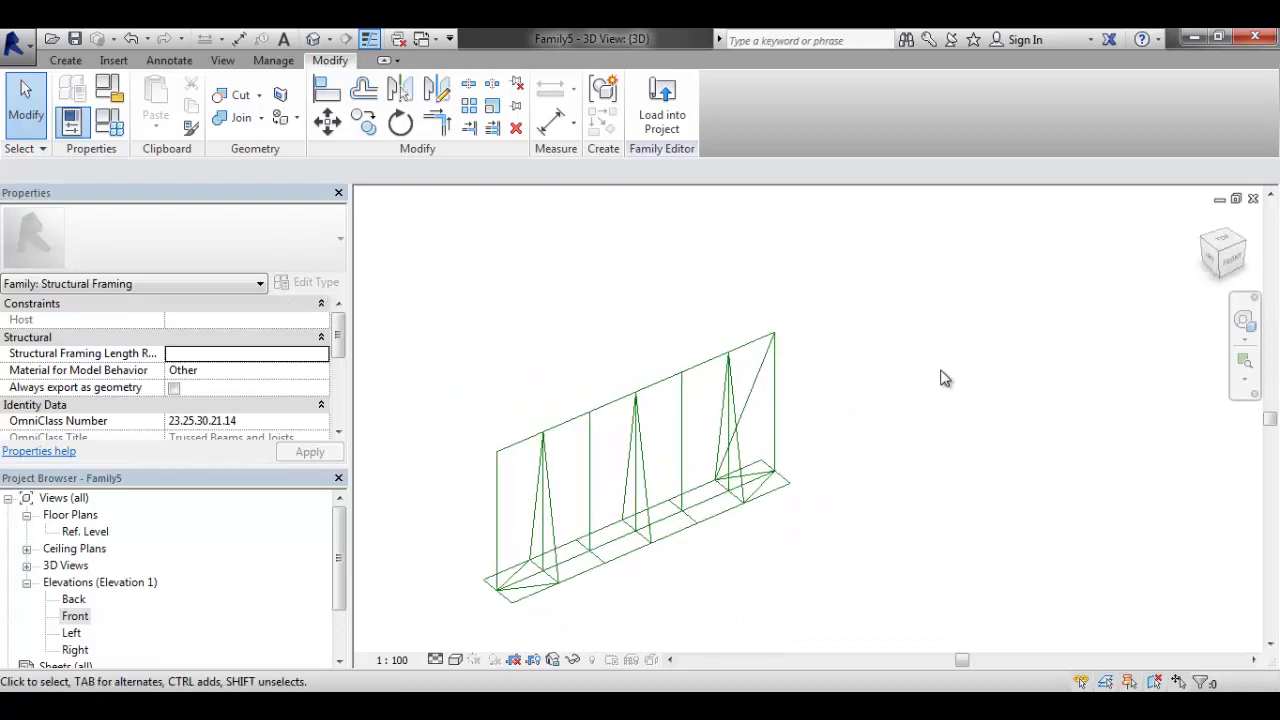
middle_drag(954, 343, 966, 333)
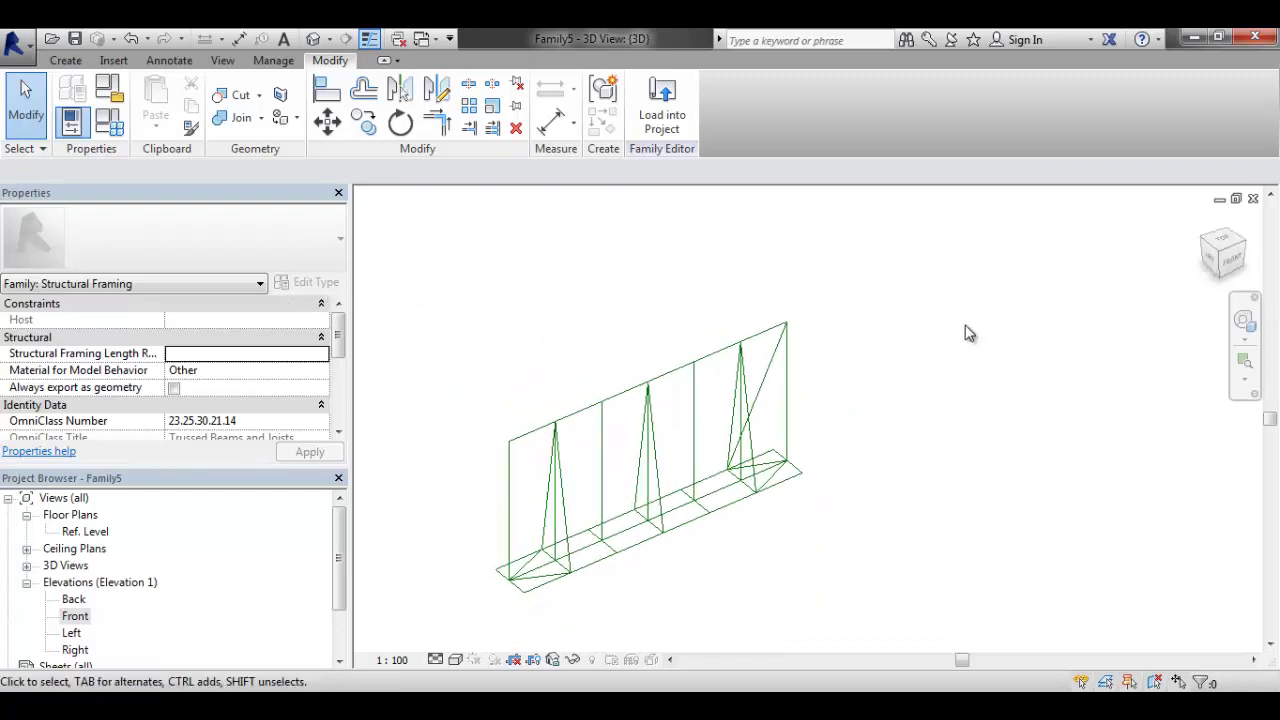
click(64, 58)
click(1008, 106)
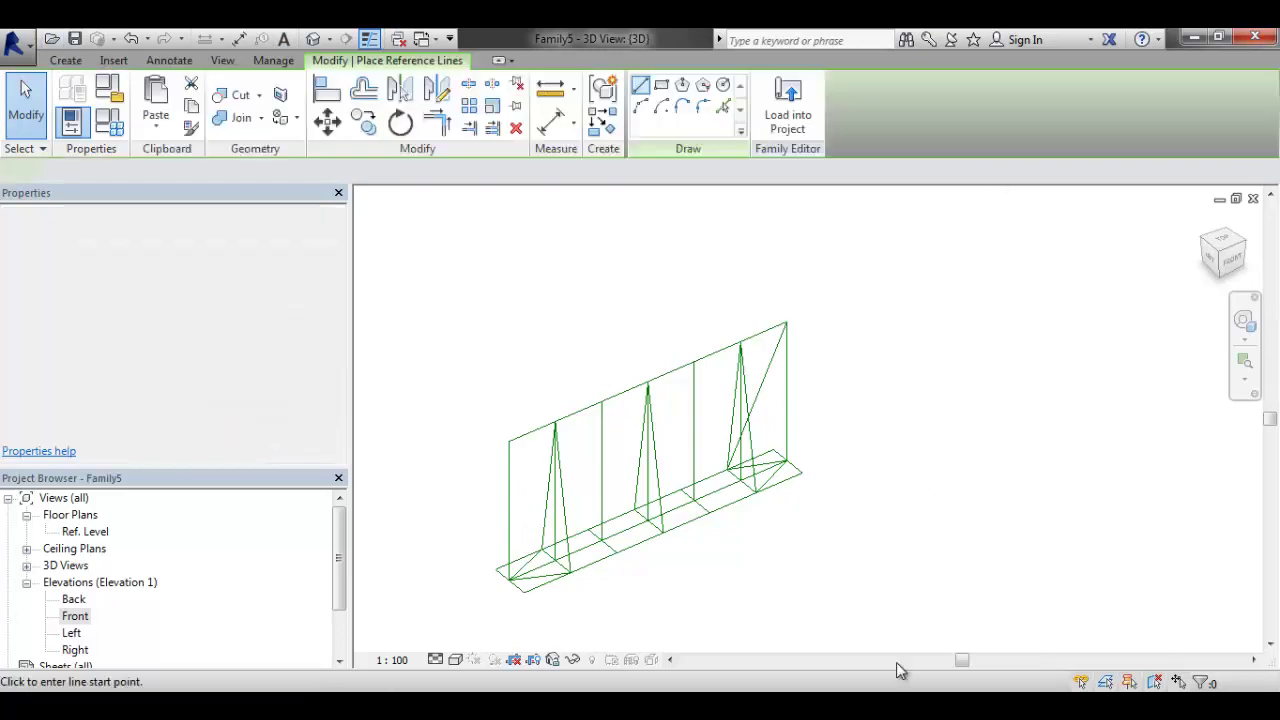
scroll(820, 463, up, 4)
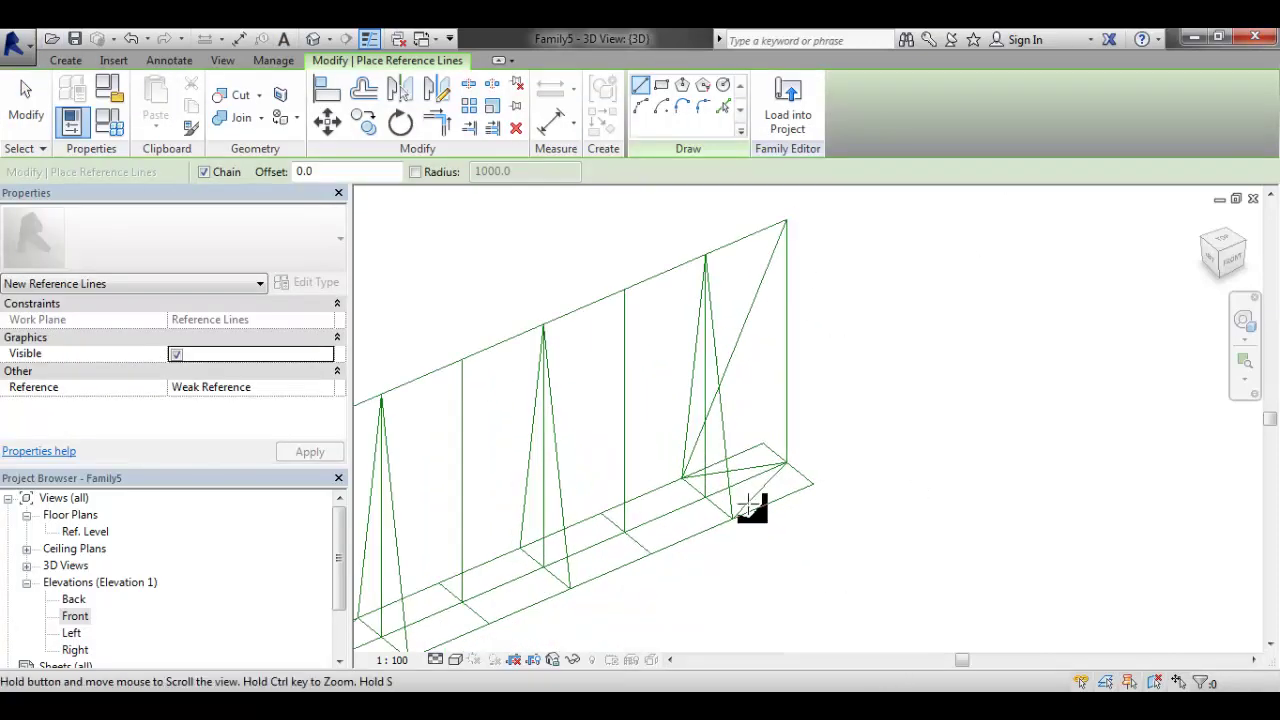
key(Escape)
key(Escape)
Set the work plane with the pick-a-plane option on the front base diagonal reference line at the braced end
click(65, 58)
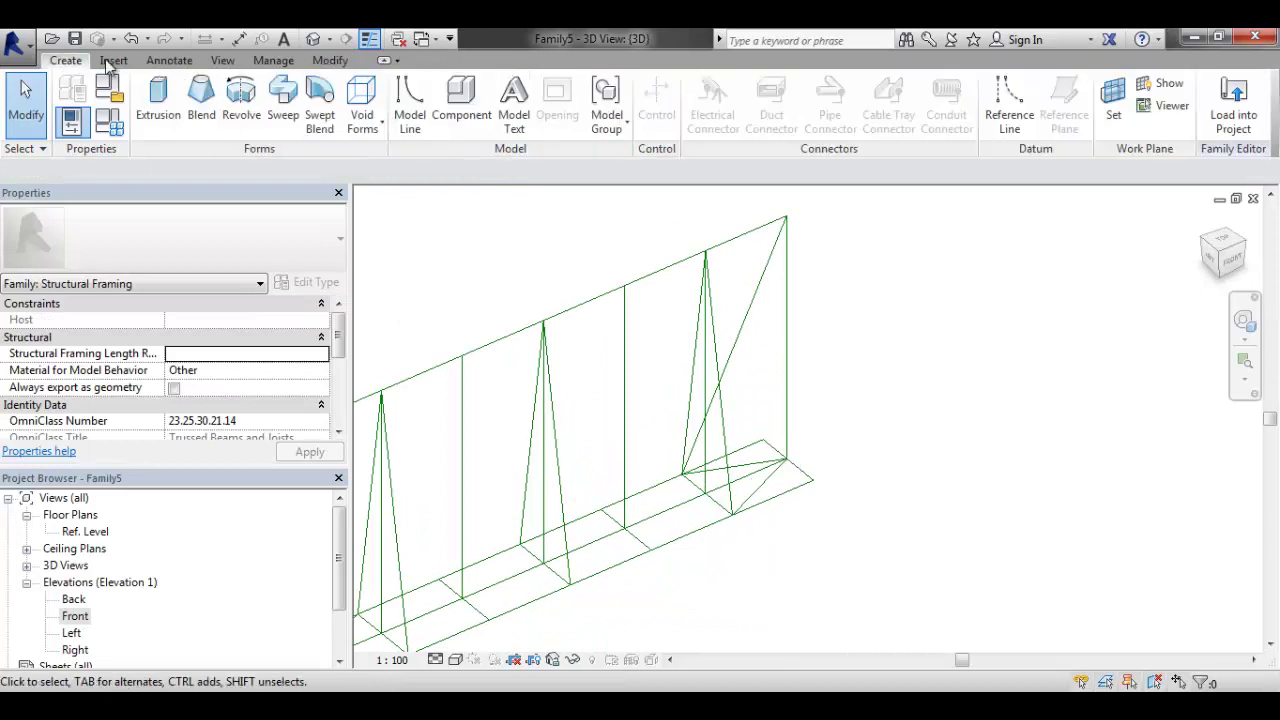
click(1113, 100)
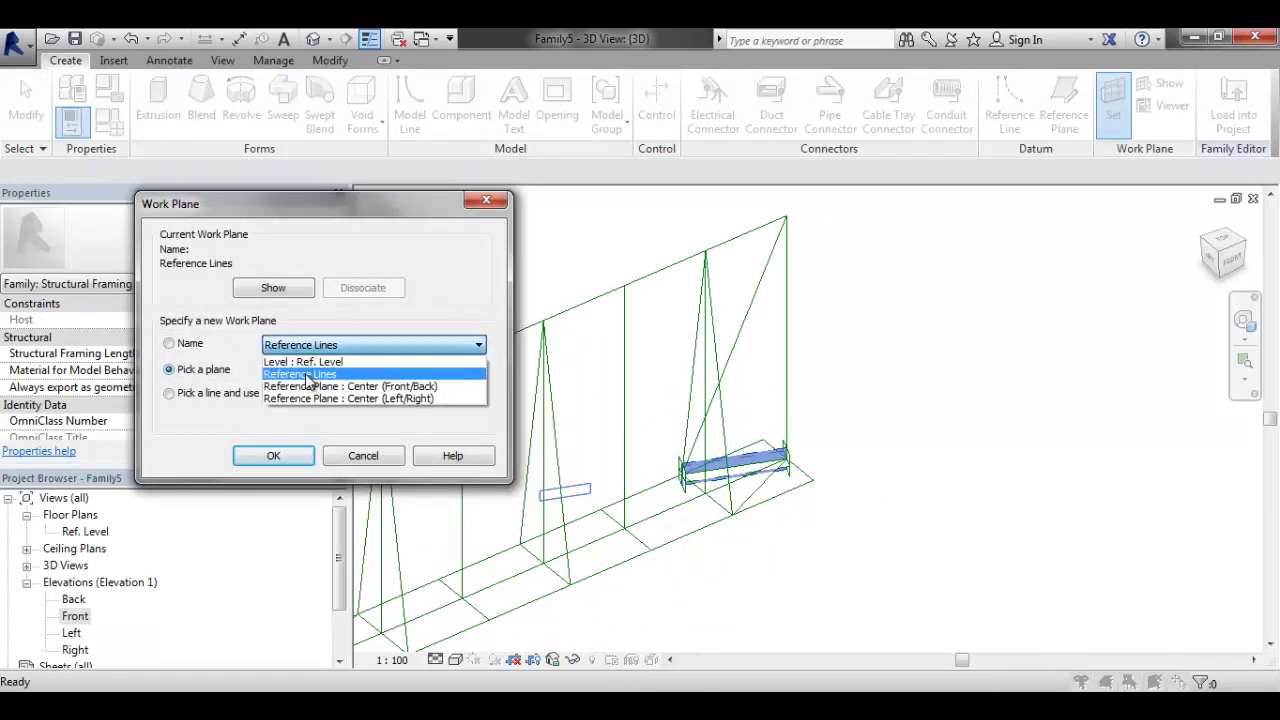
click(305, 374)
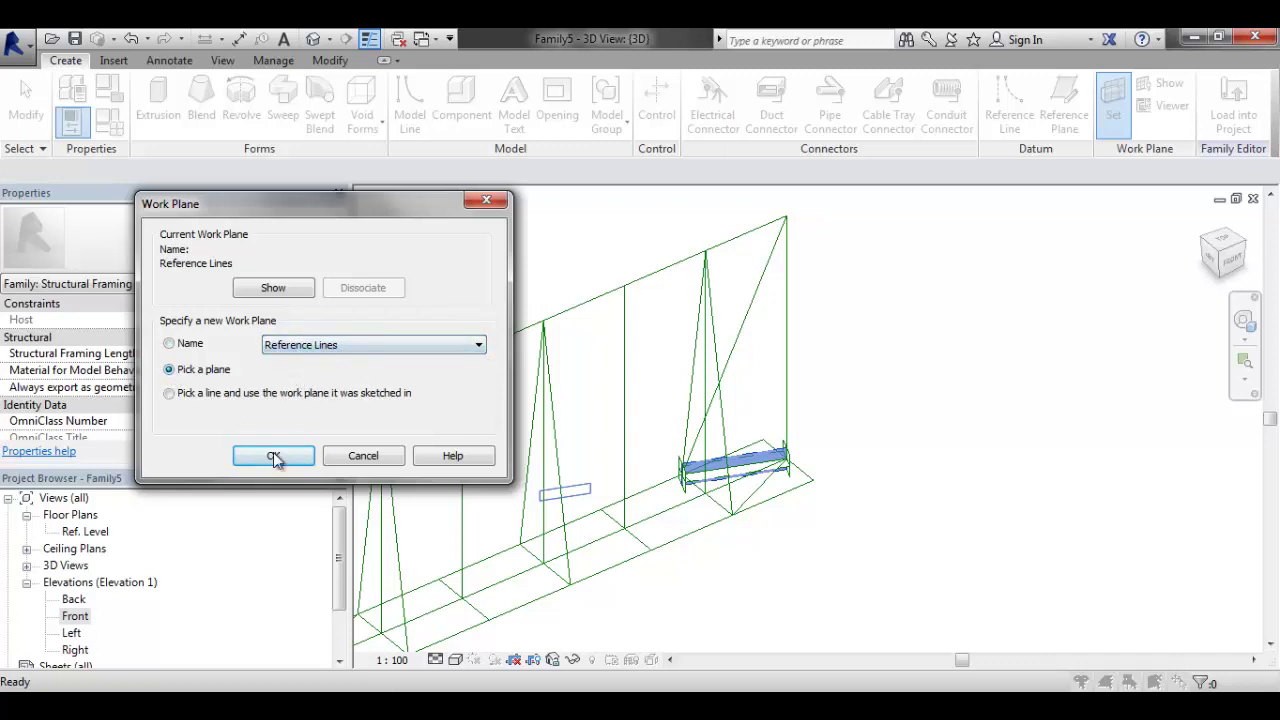
click(275, 457)
scroll(718, 483, up, 3)
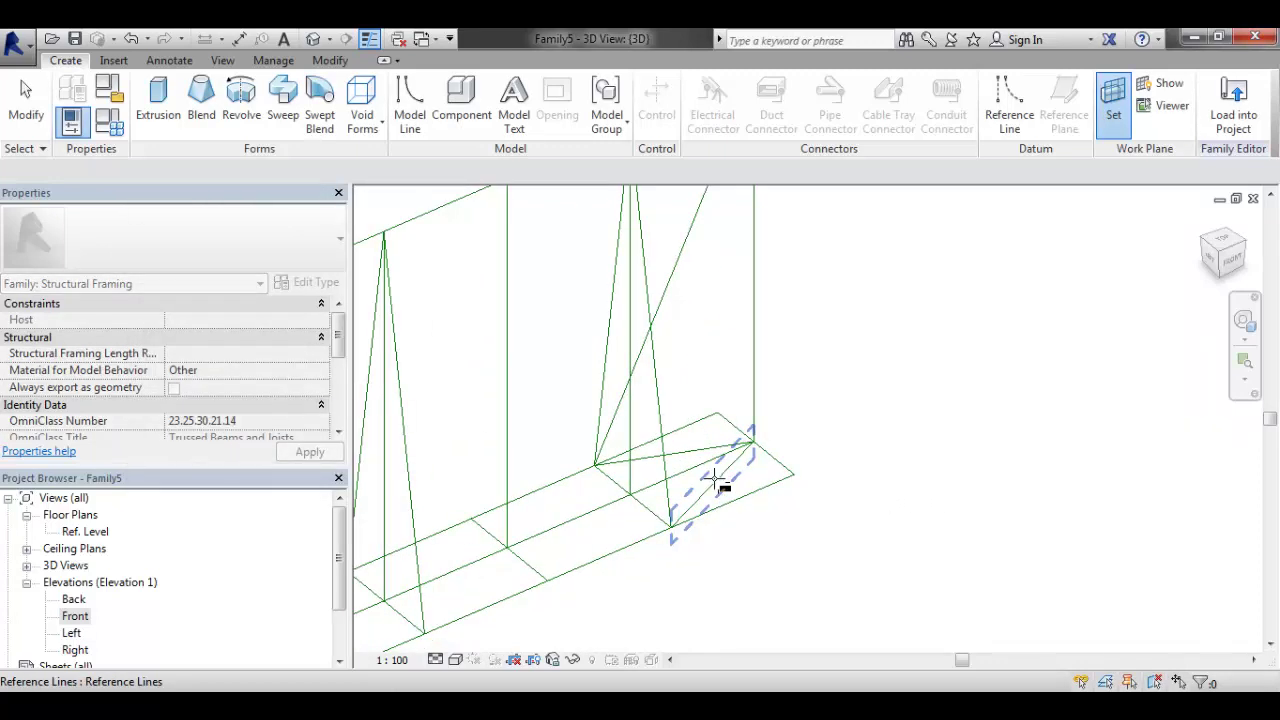
Draw an inclined reference line from the front base corner of the end cross-frame to the top of the end vertical
click(1009, 100)
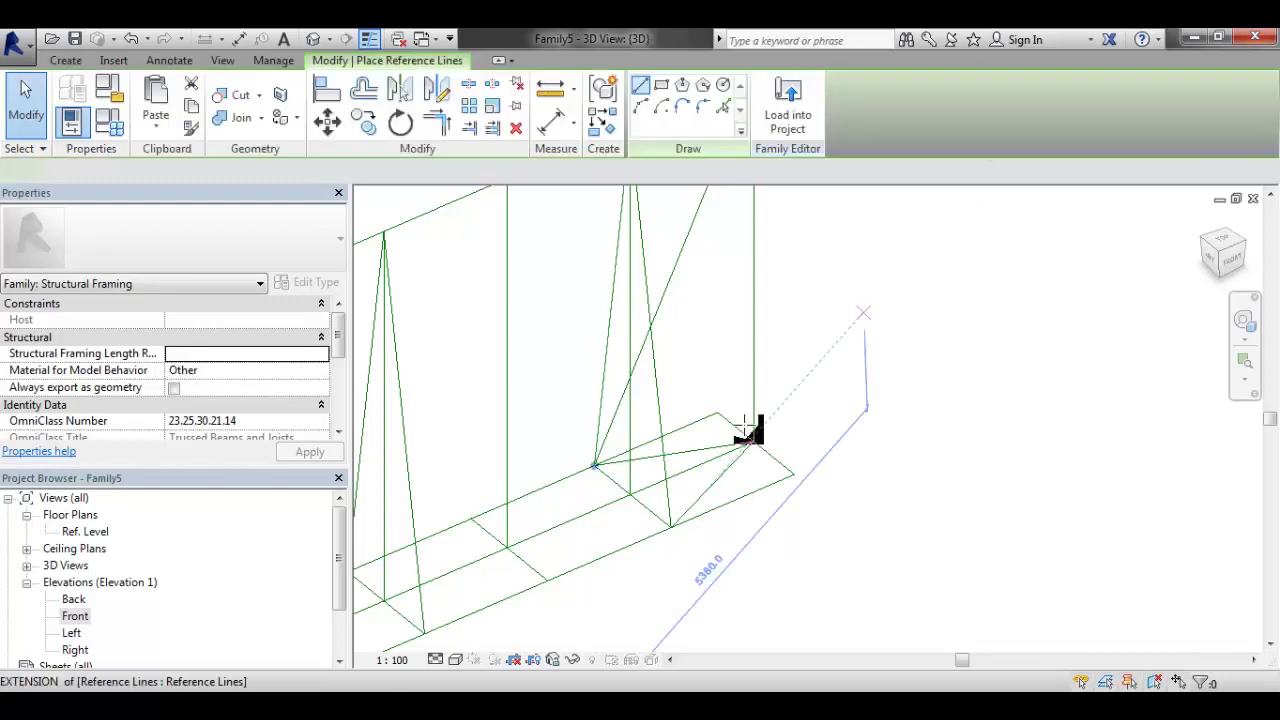
click(674, 527)
scroll(677, 514, down, 3)
shift+middle_drag(677, 514, 714, 277)
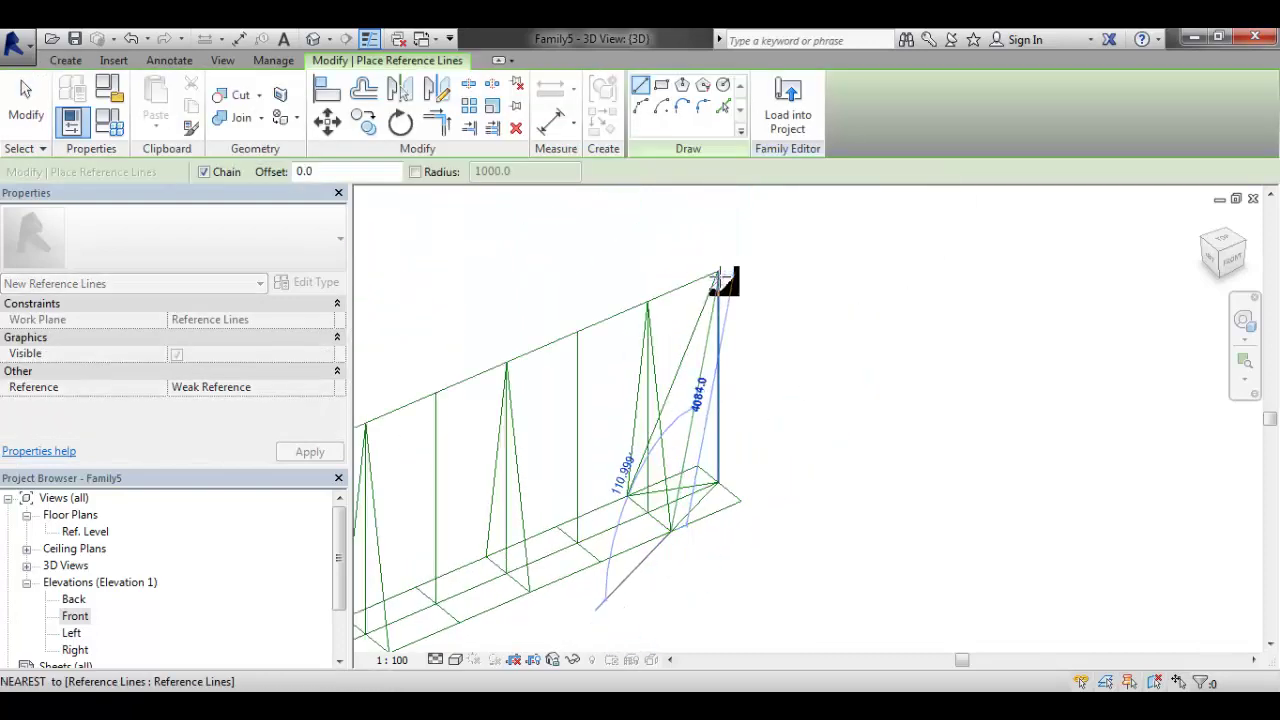
click(715, 273)
key(Escape)
key(Escape)
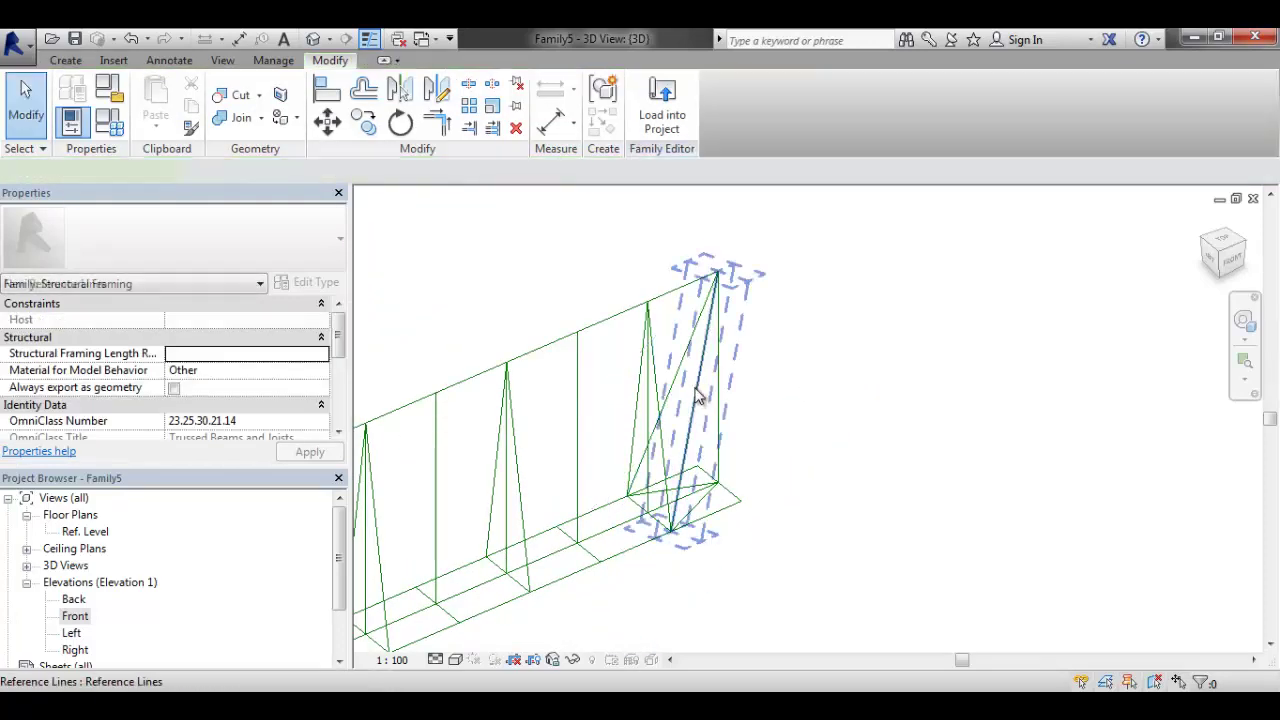
Re-snap both ends of the front inclined line to the end vertical's top and the front base corner, and lock them
scroll(716, 275, up, 3)
click(728, 255)
mouse_move(728, 255)
mouse_down()
mouse_move(760, 280)
mouse_move(727, 247)
mouse_up()
click(727, 248)
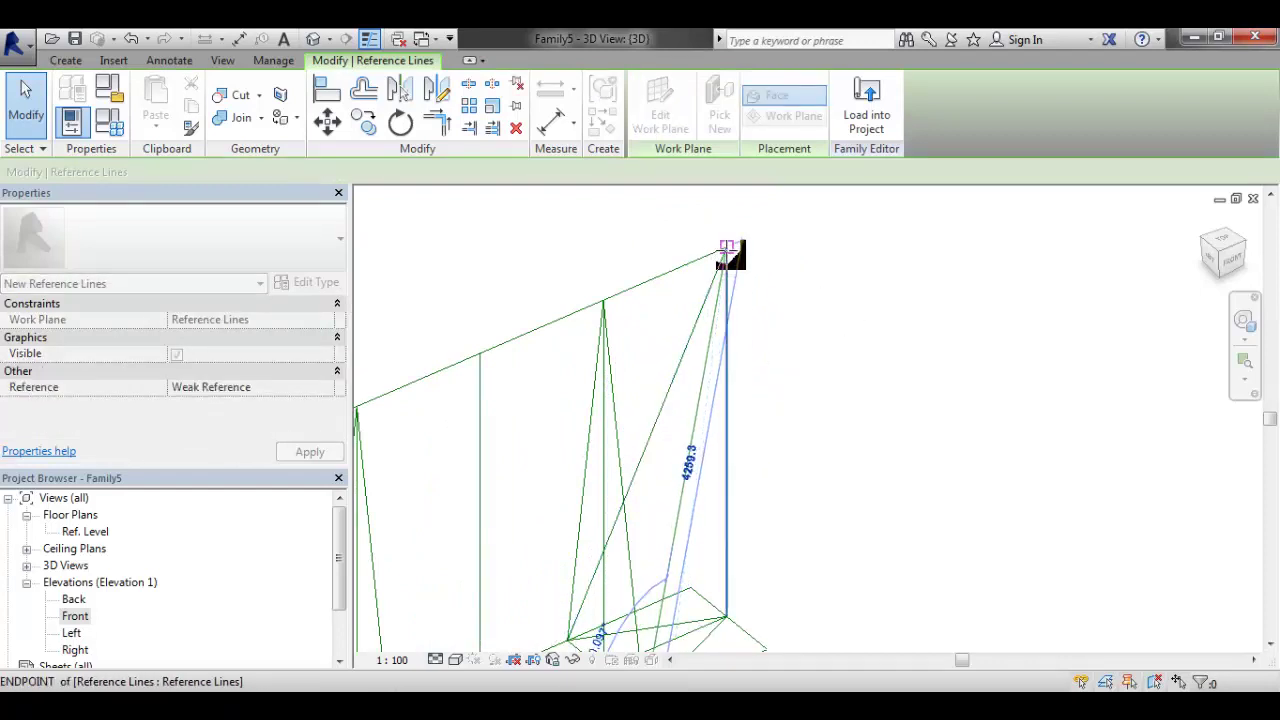
click(727, 250)
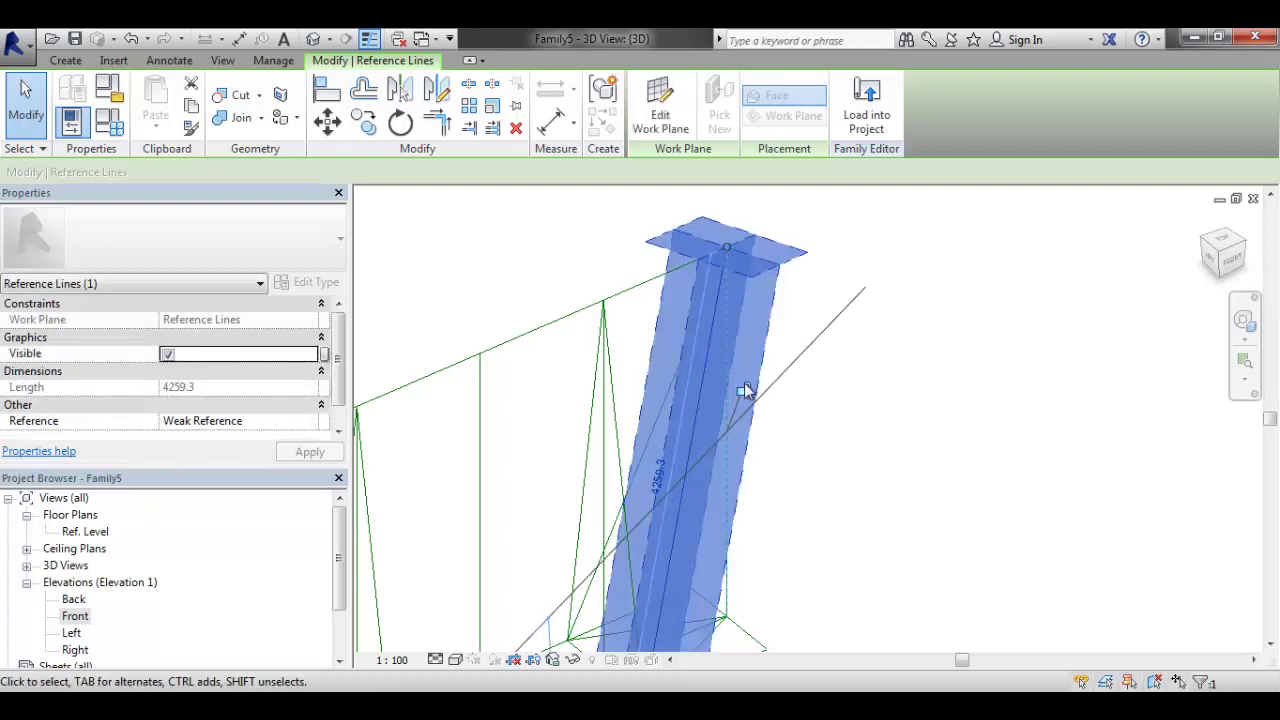
shift+middle_drag(743, 390, 695, 472)
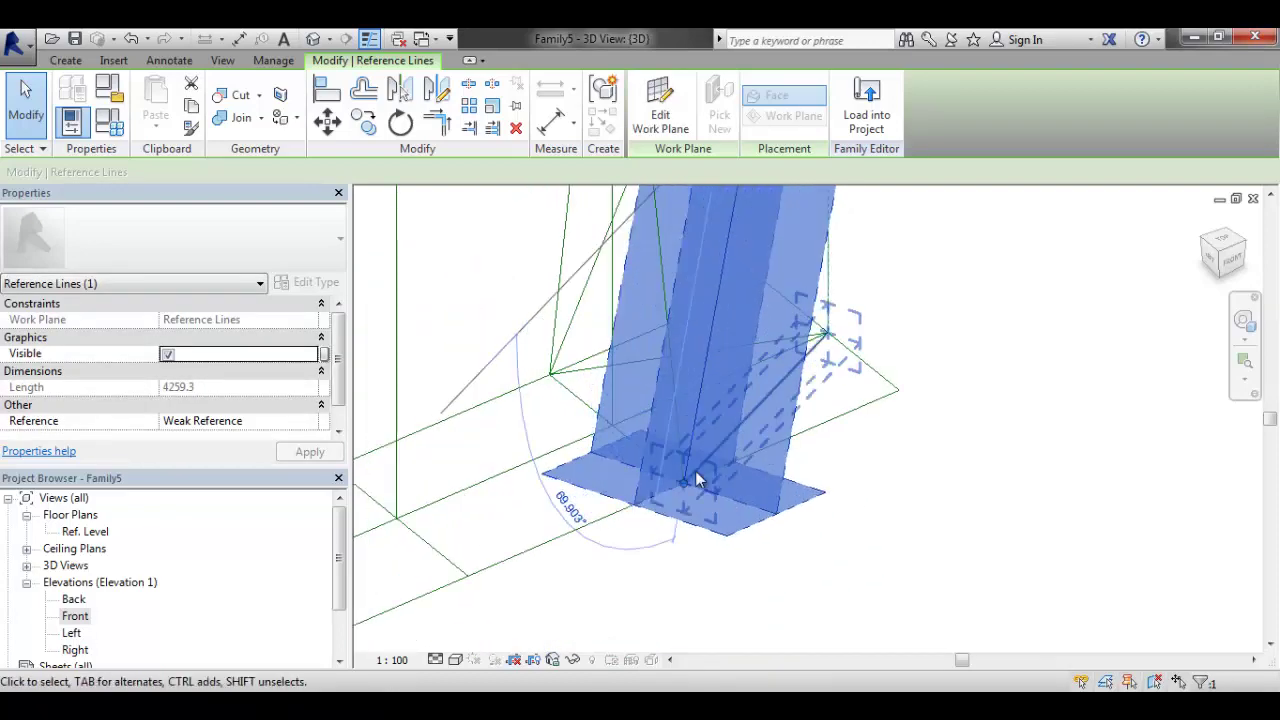
mouse_move(688, 483)
mouse_down()
mouse_move(748, 494)
mouse_move(683, 483)
mouse_up()
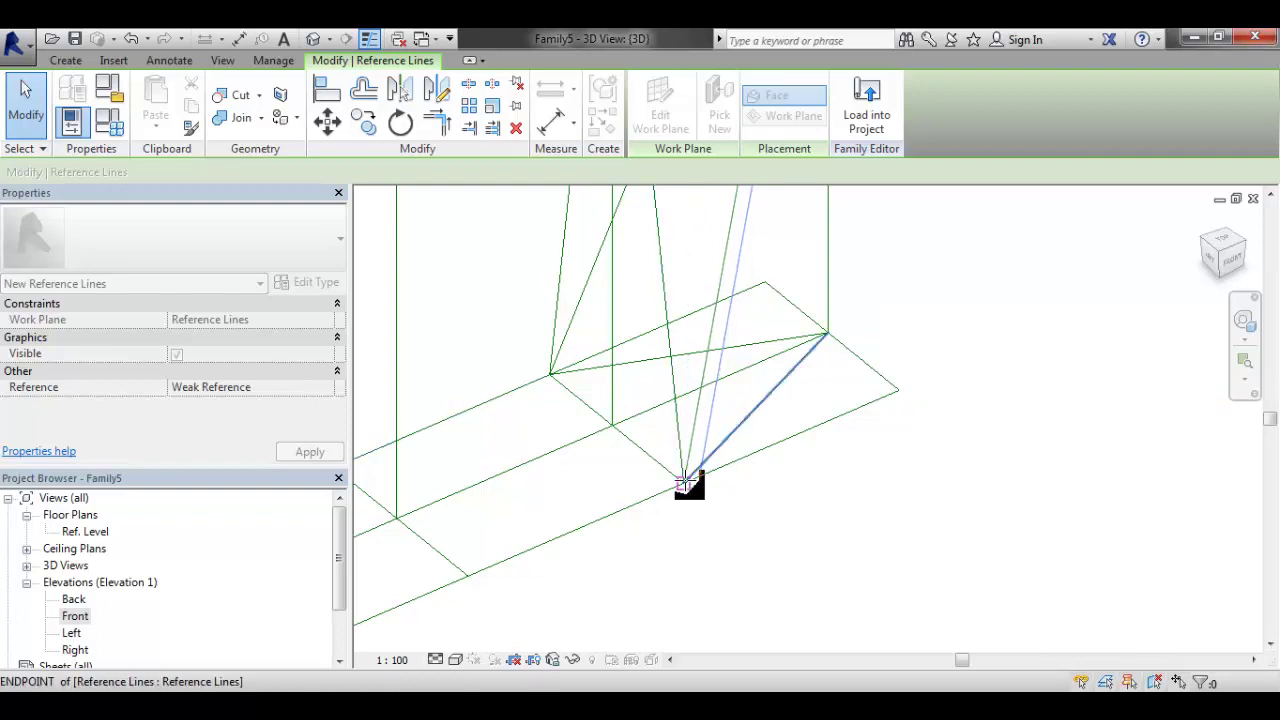
click(684, 484)
scroll(771, 426, down, 3)
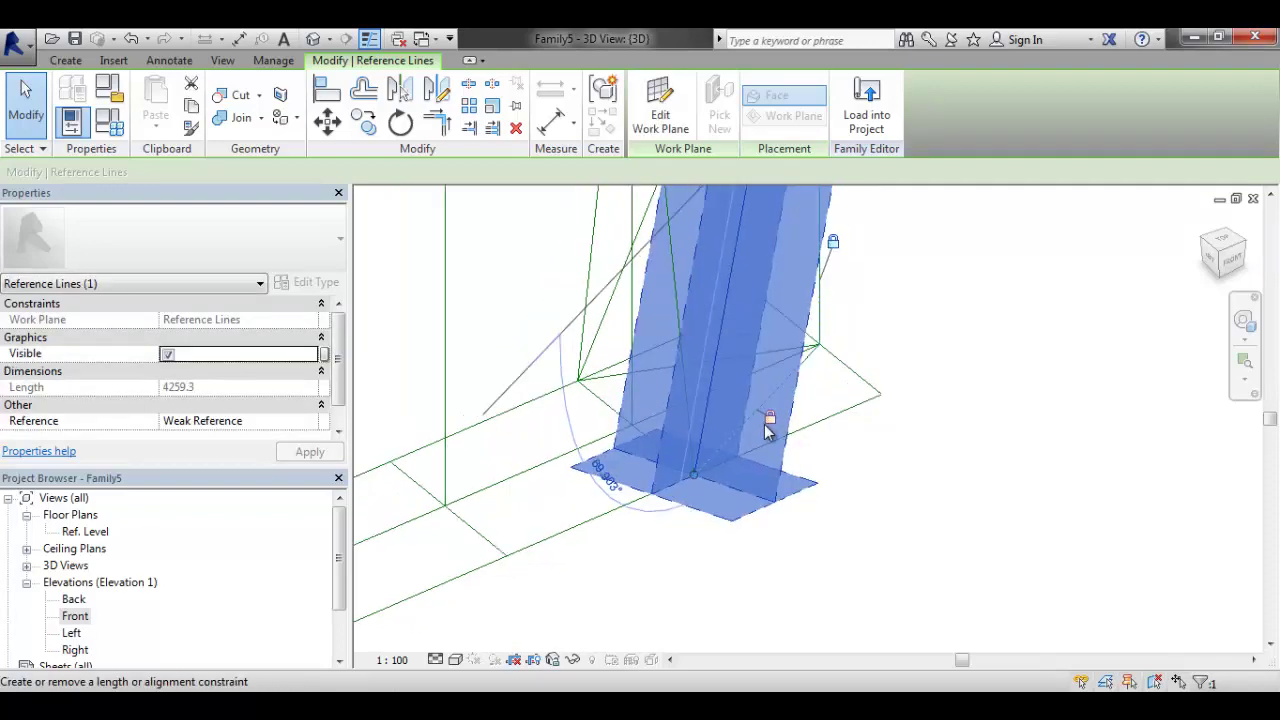
click(886, 420)
scroll(413, 200, up, 2)
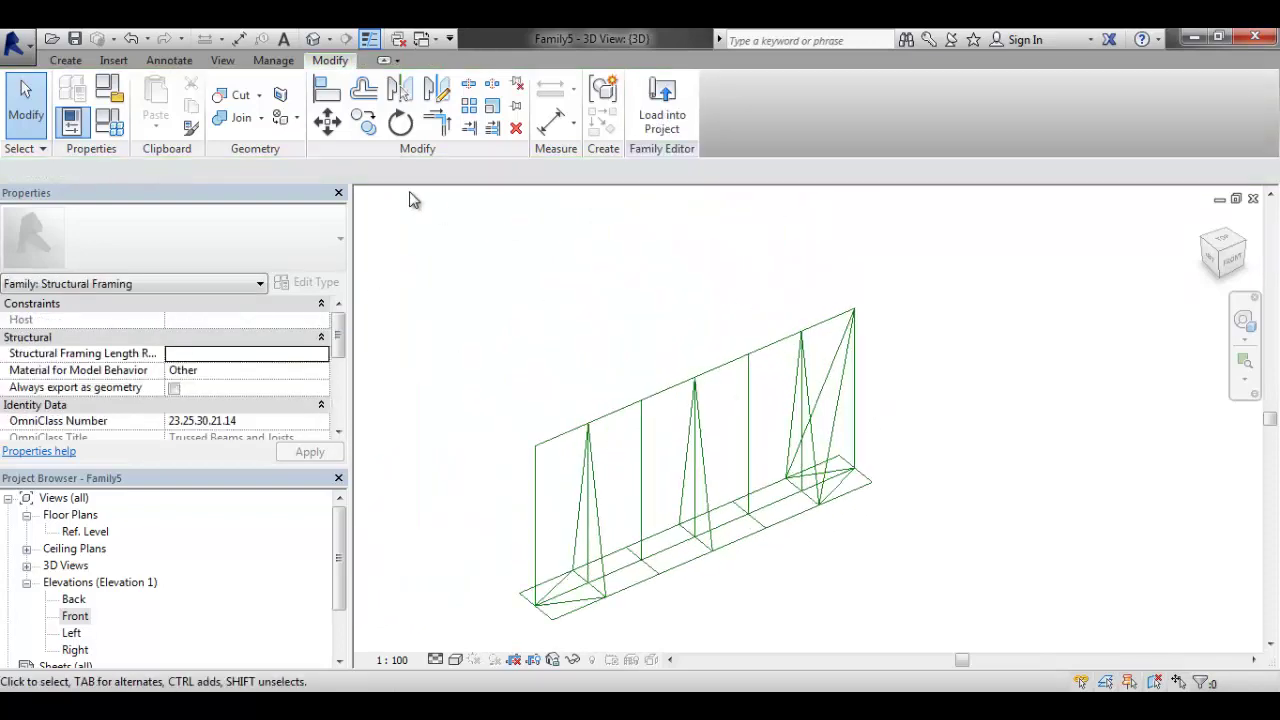
Apply the Test A family type to flex the framework with both inclined end lines
click(106, 94)
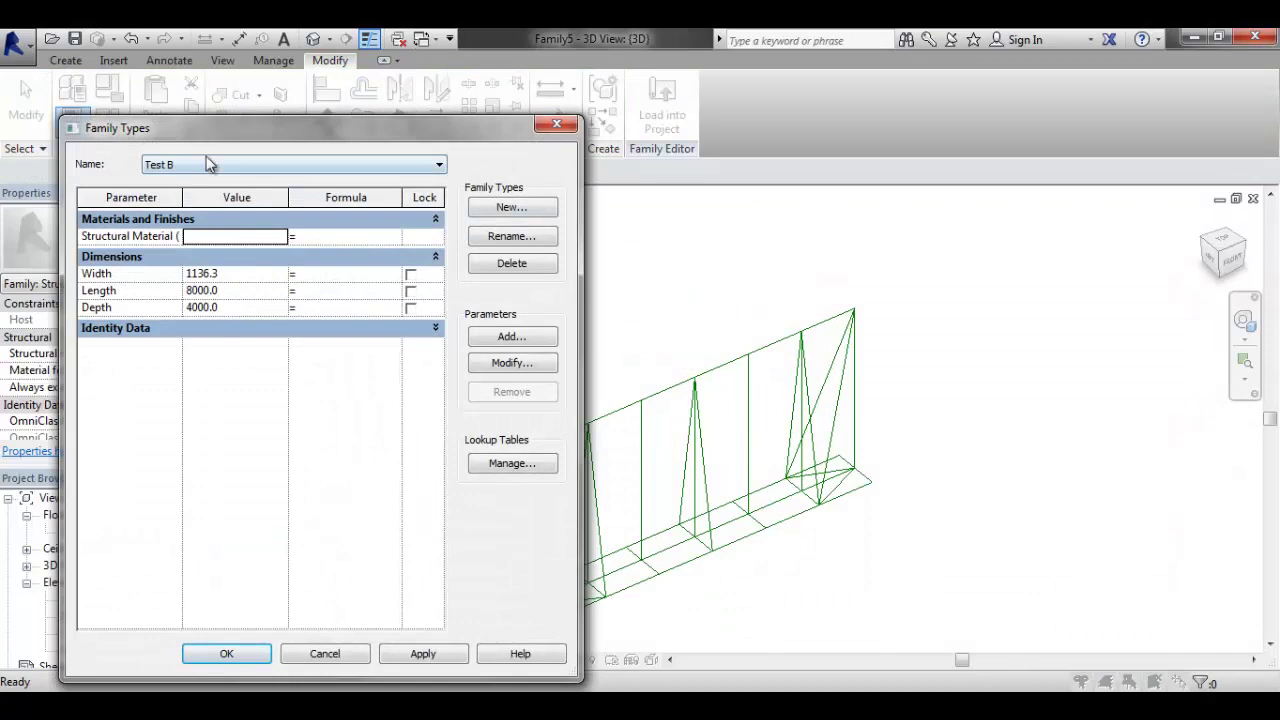
click(209, 164)
click(190, 182)
click(424, 655)
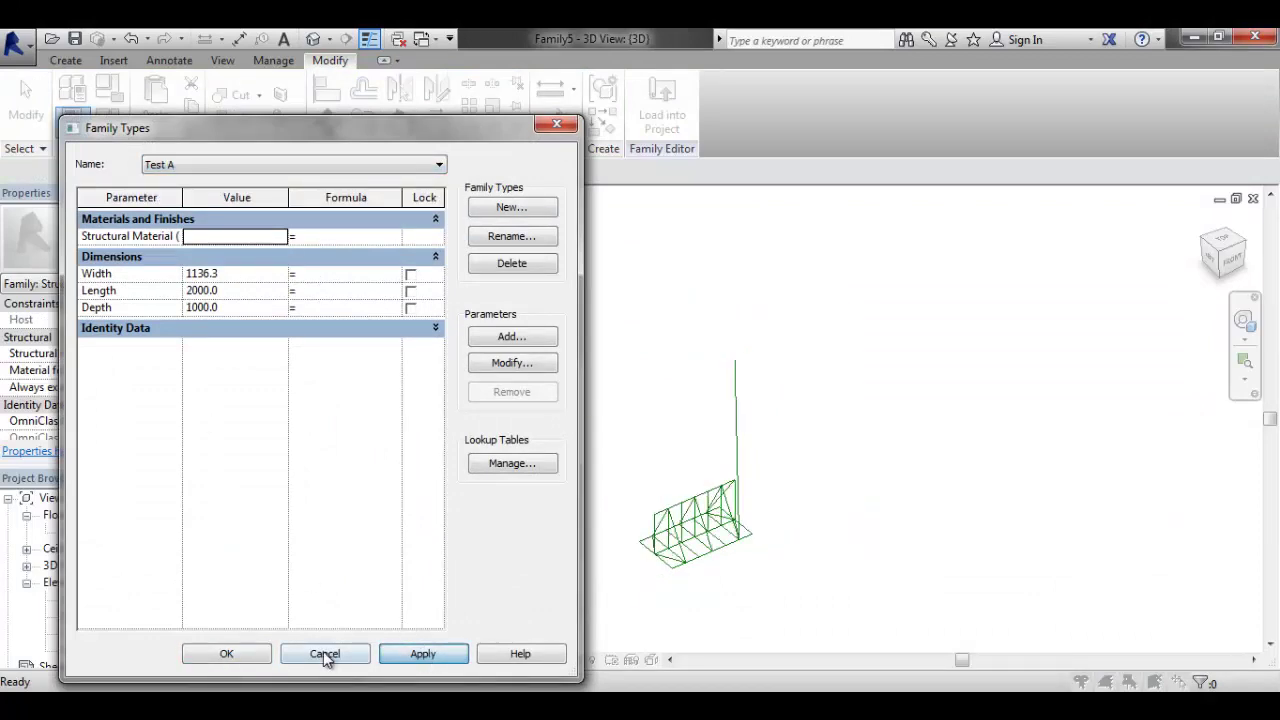
click(213, 660)
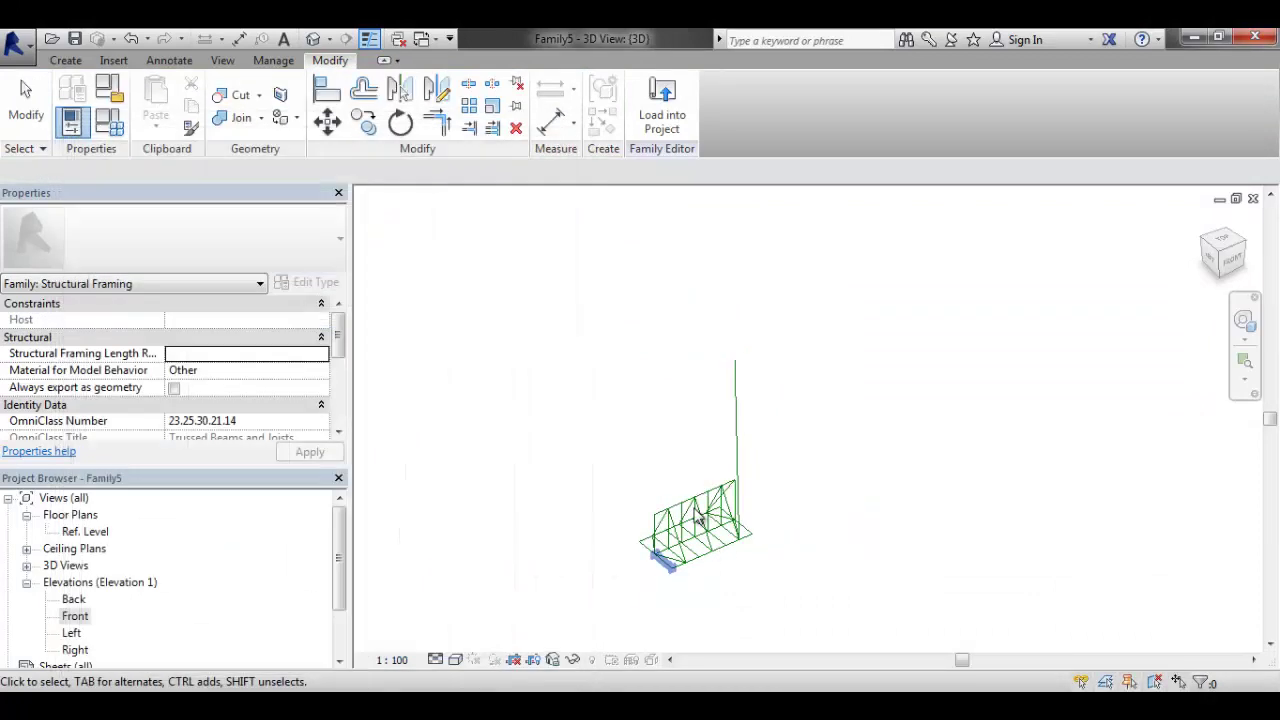
Move the upper end of the overshooting front inclined line down onto the top of the end vertical
scroll(806, 477, up, 3)
click(764, 410)
shift+middle_drag(825, 407, 800, 293)
drag(790, 258, 852, 450)
click(1017, 635)
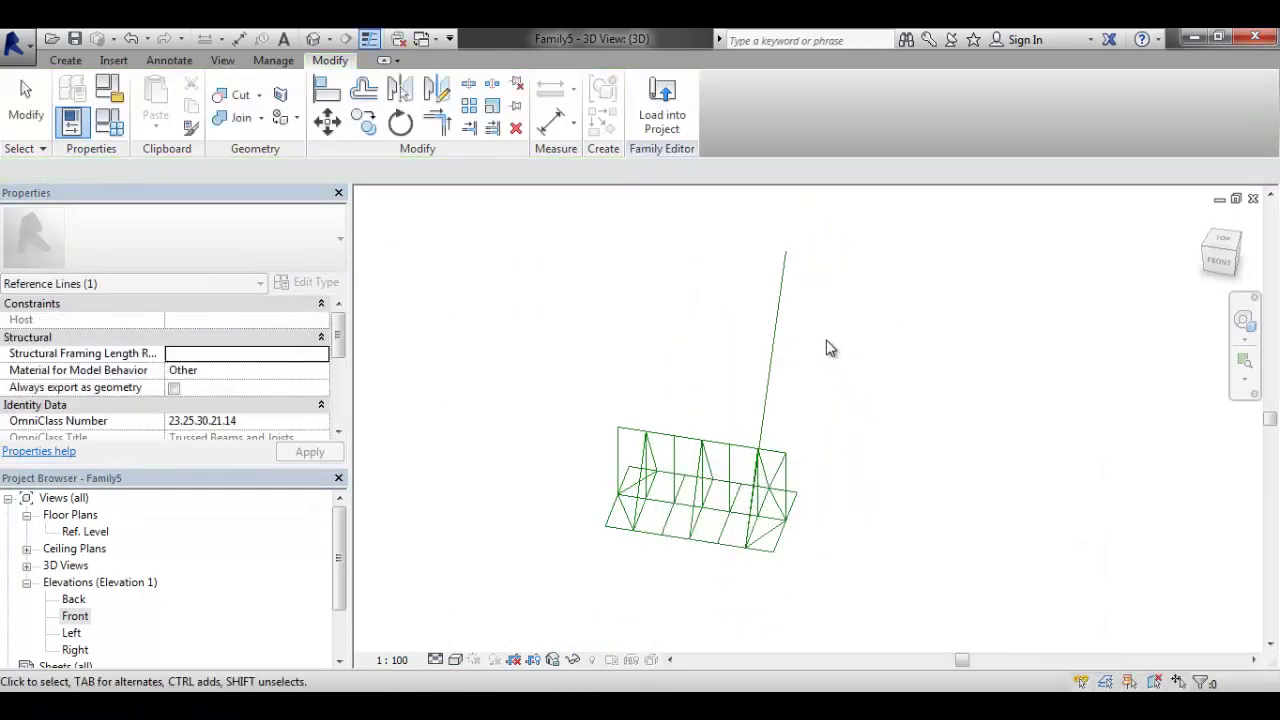
click(789, 258)
shift+middle_drag(836, 447, 771, 343)
shift+middle_drag(826, 389, 790, 445)
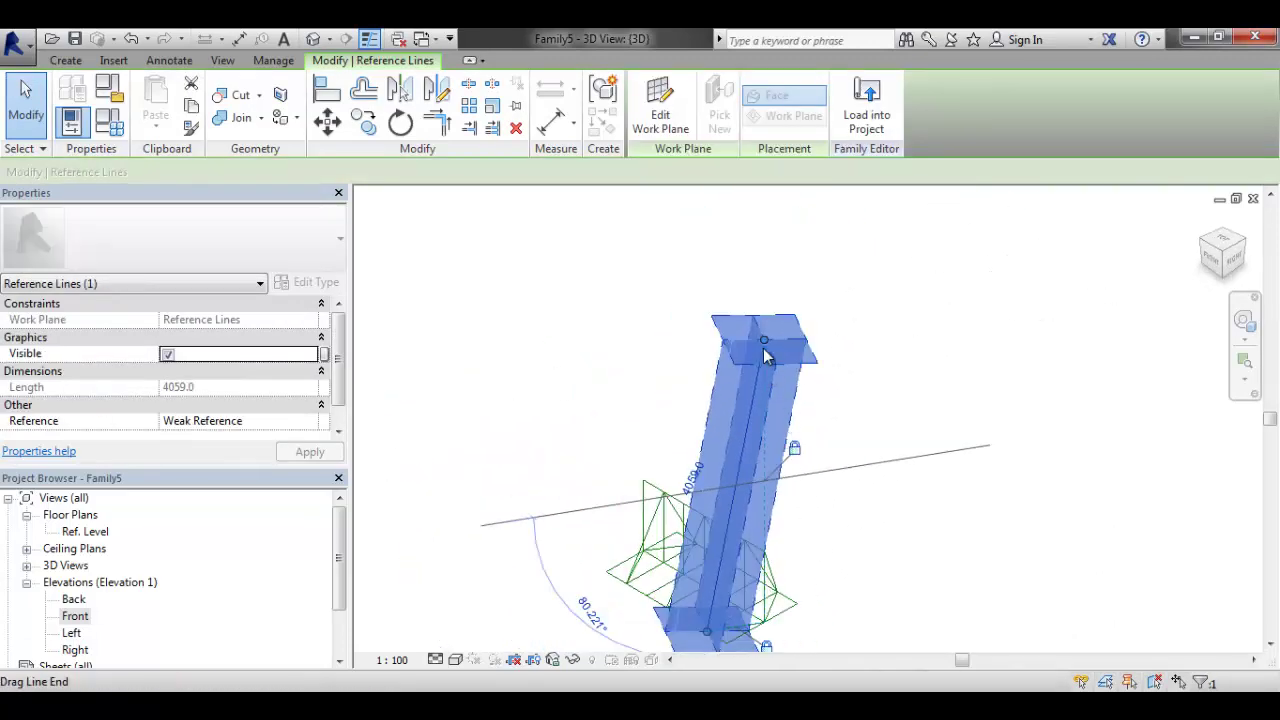
drag(766, 355, 774, 556)
middle_drag(810, 495, 923, 414)
scroll(780, 402, up, 3)
key(Escape)
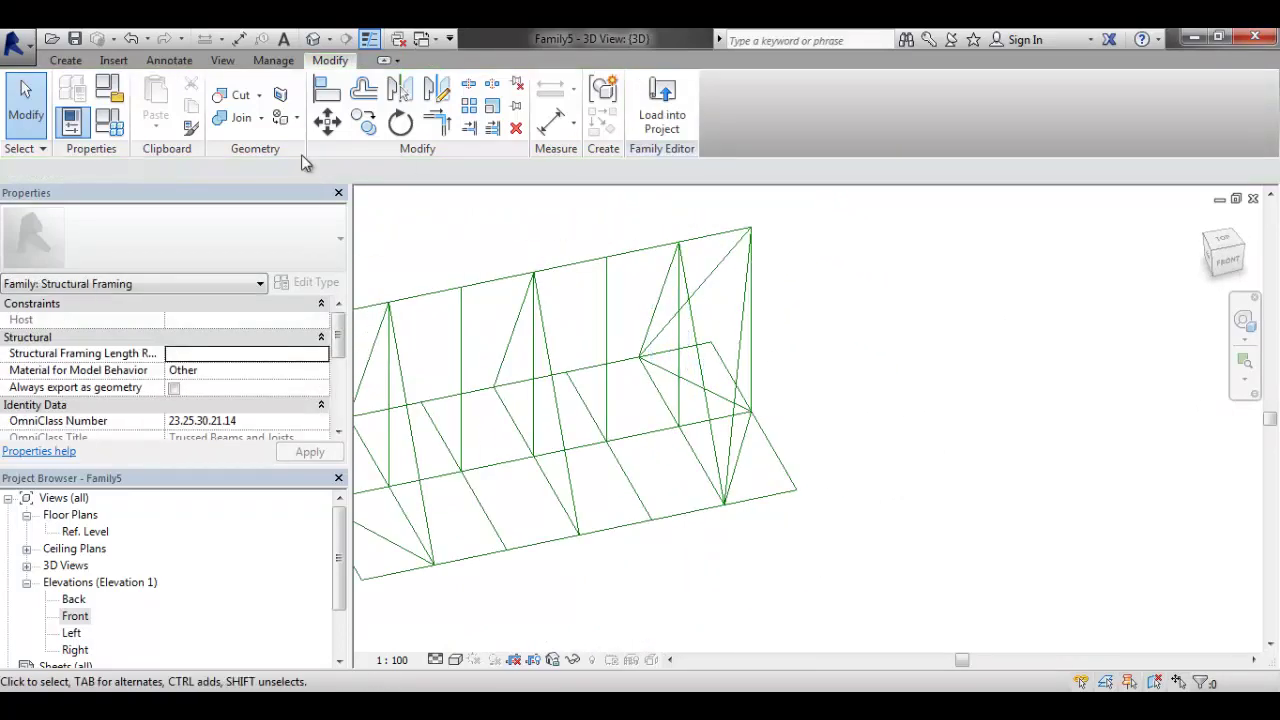
Apply the Test B family type to flex the framework and examine both inclined end lines
click(110, 124)
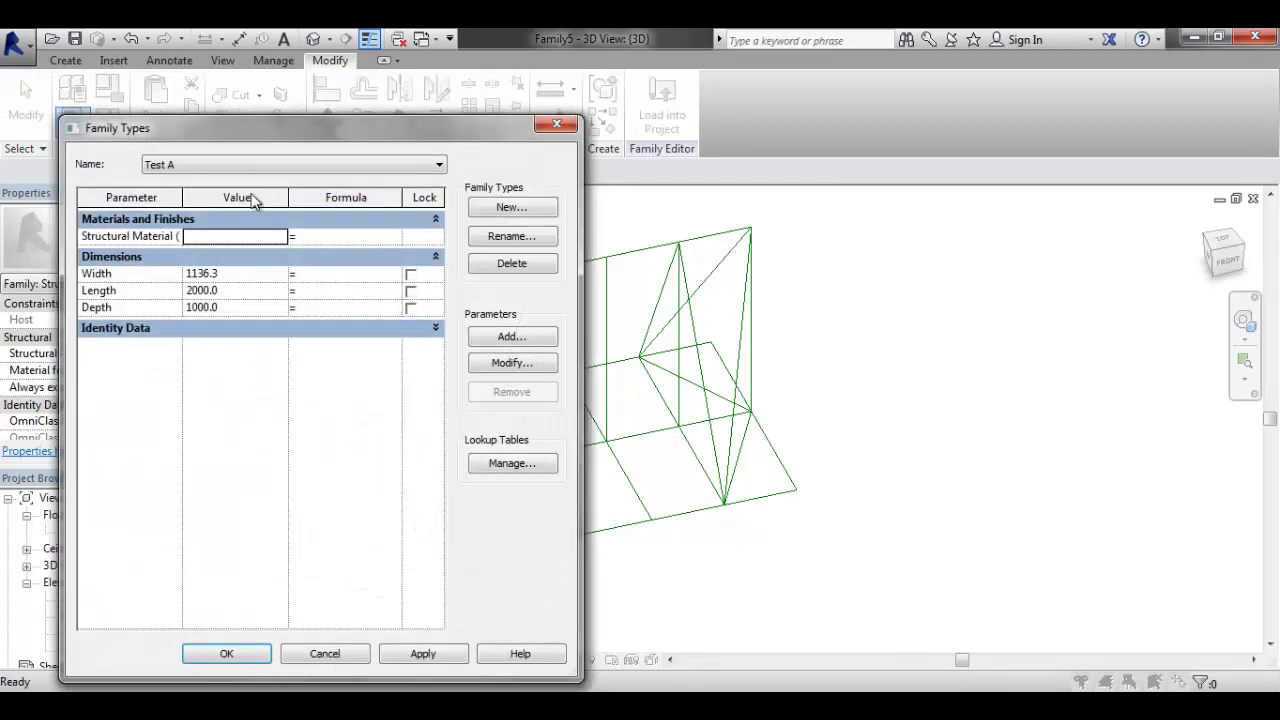
click(238, 165)
click(199, 193)
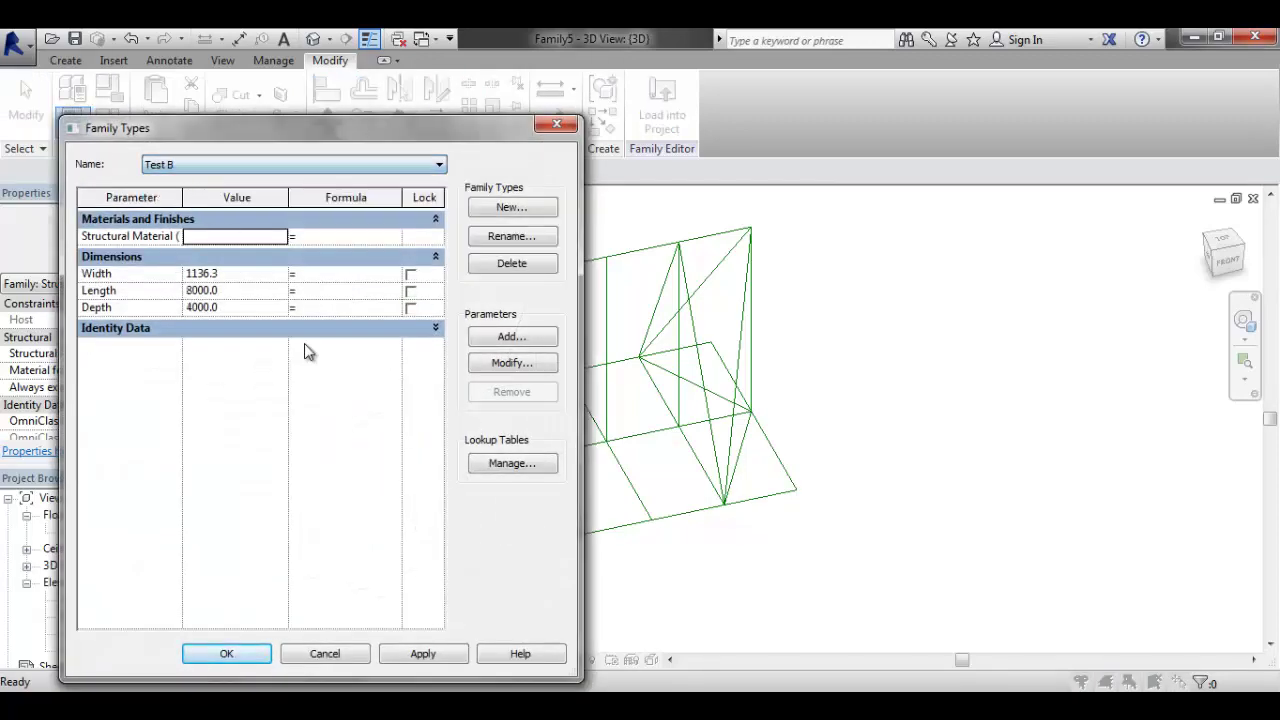
click(423, 654)
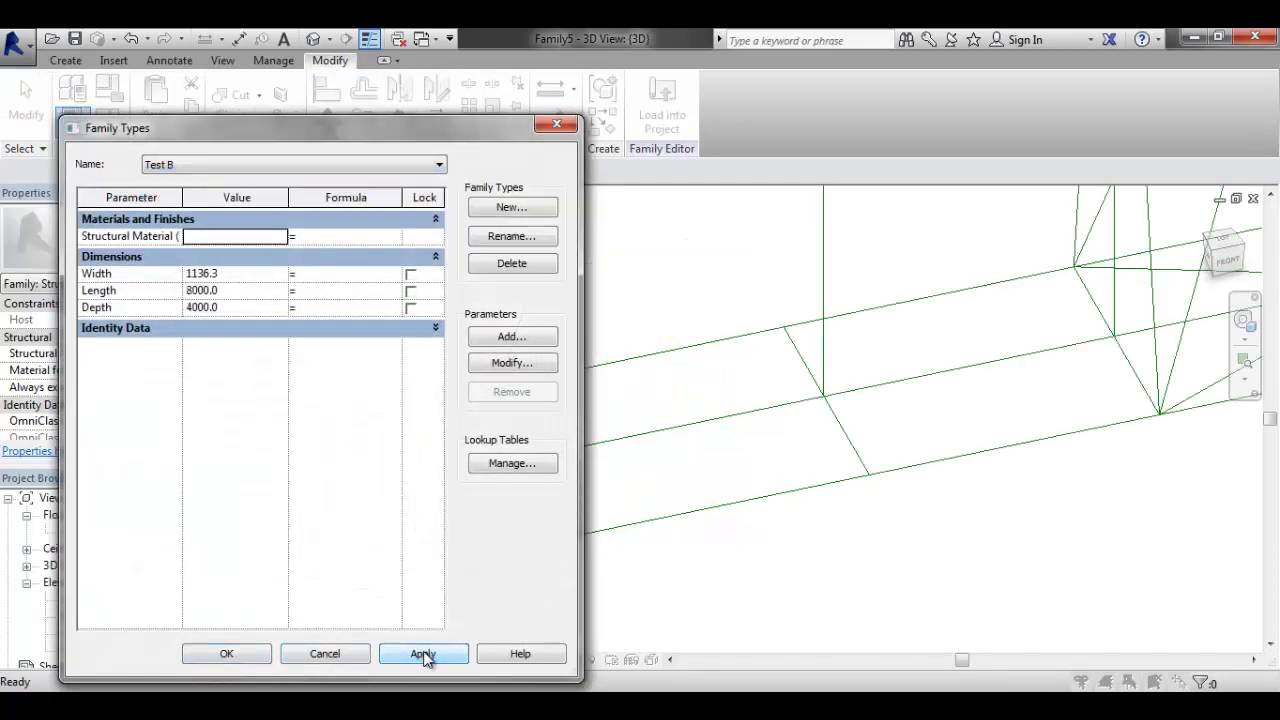
click(226, 654)
shift+middle_drag(700, 540, 1089, 411)
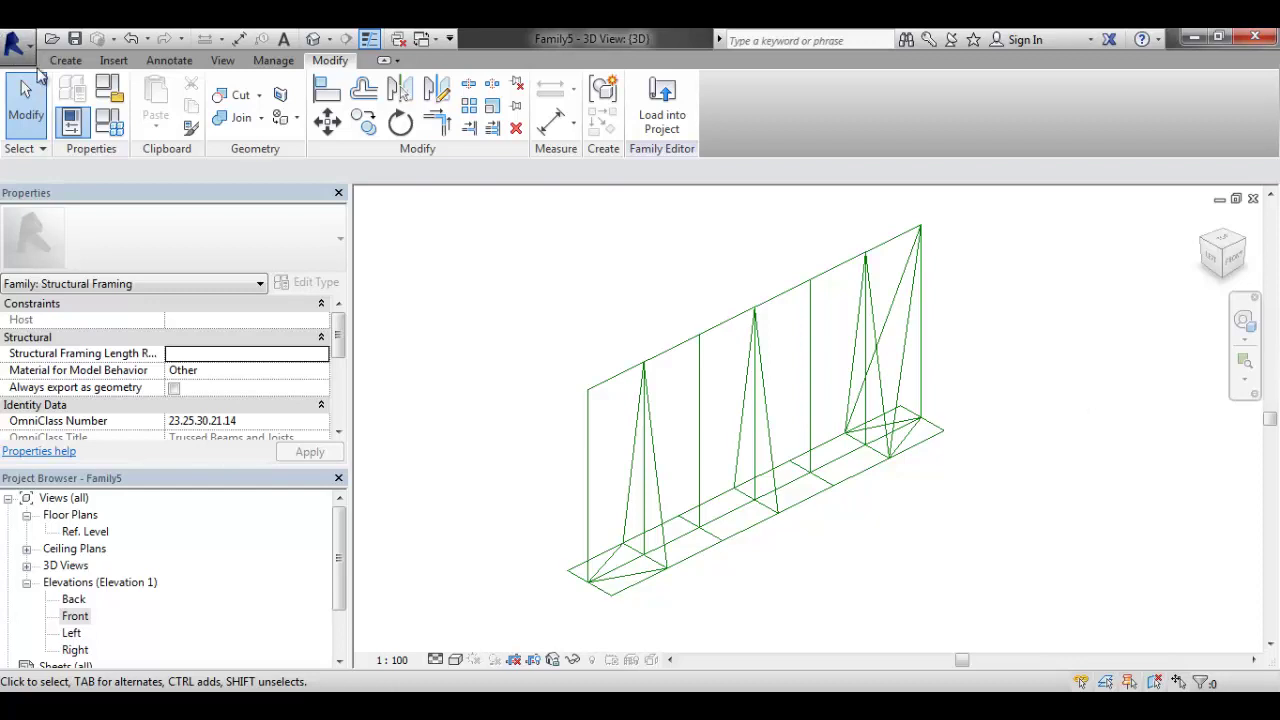
click(75, 38)
key(Escape)
Start a sweep and pick the four consecutive top chord reference lines from the second vertical to the far end as its path
click(62, 60)
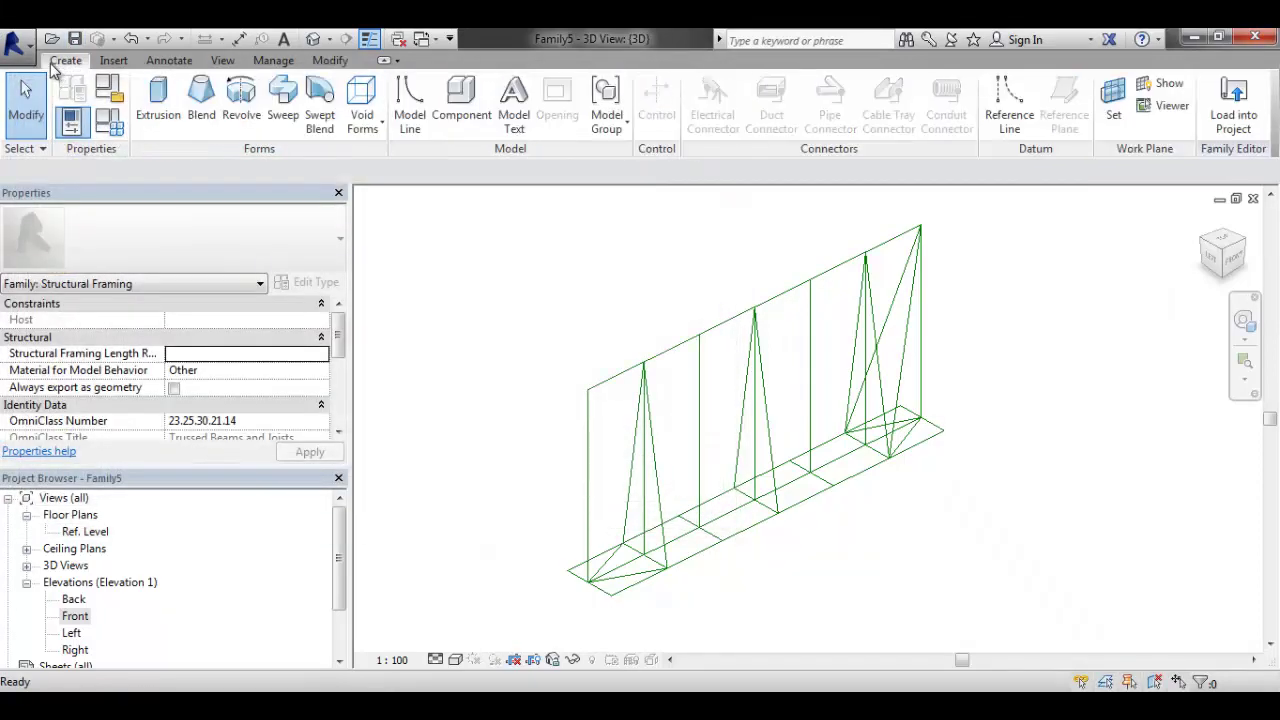
click(283, 100)
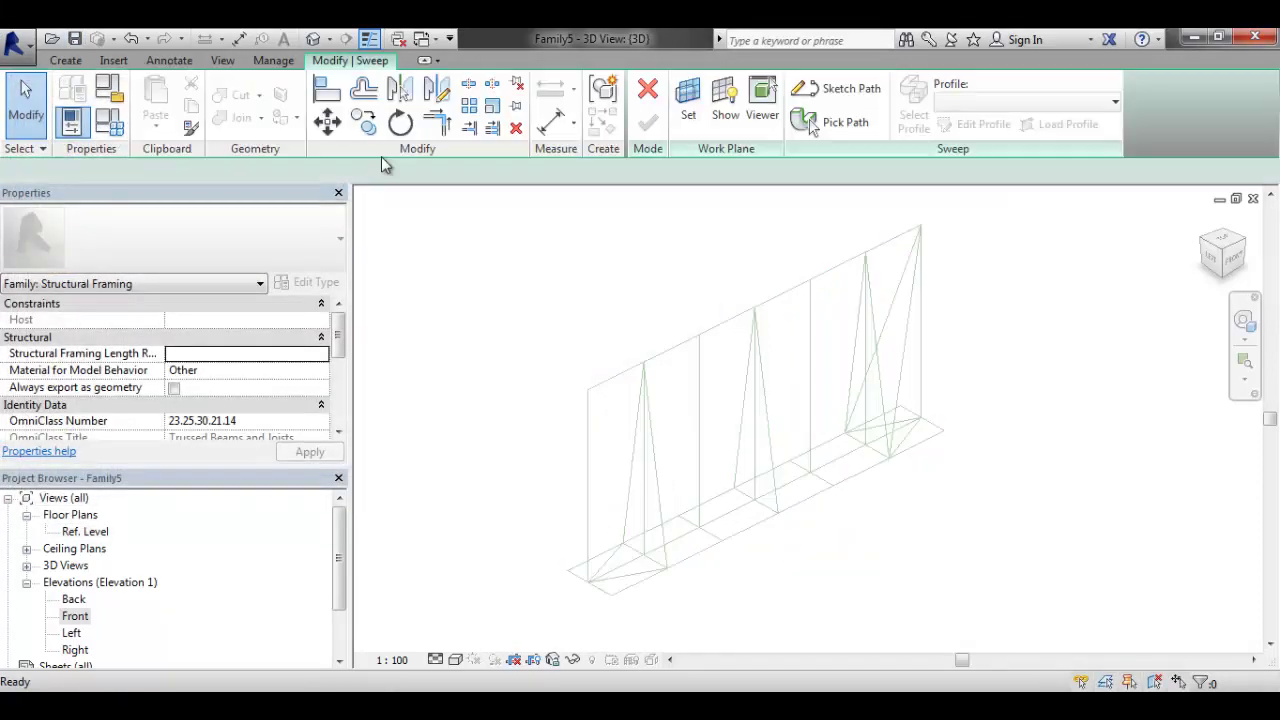
click(836, 122)
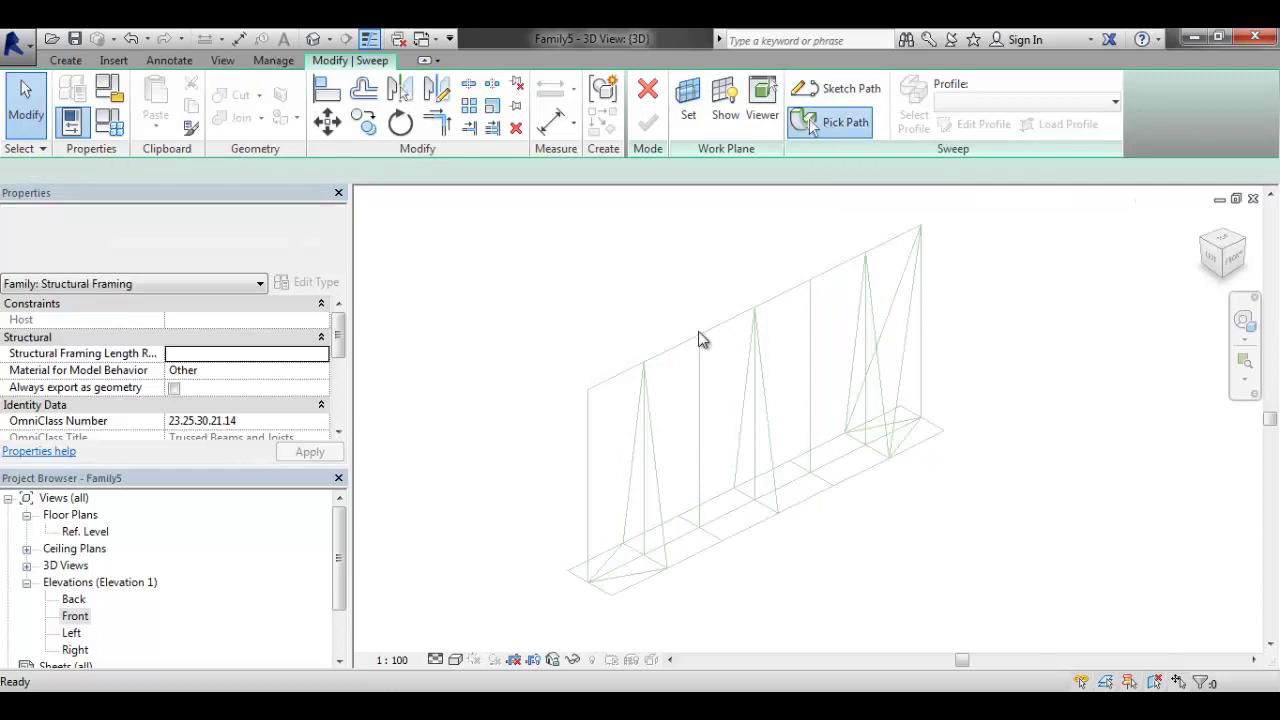
click(712, 336)
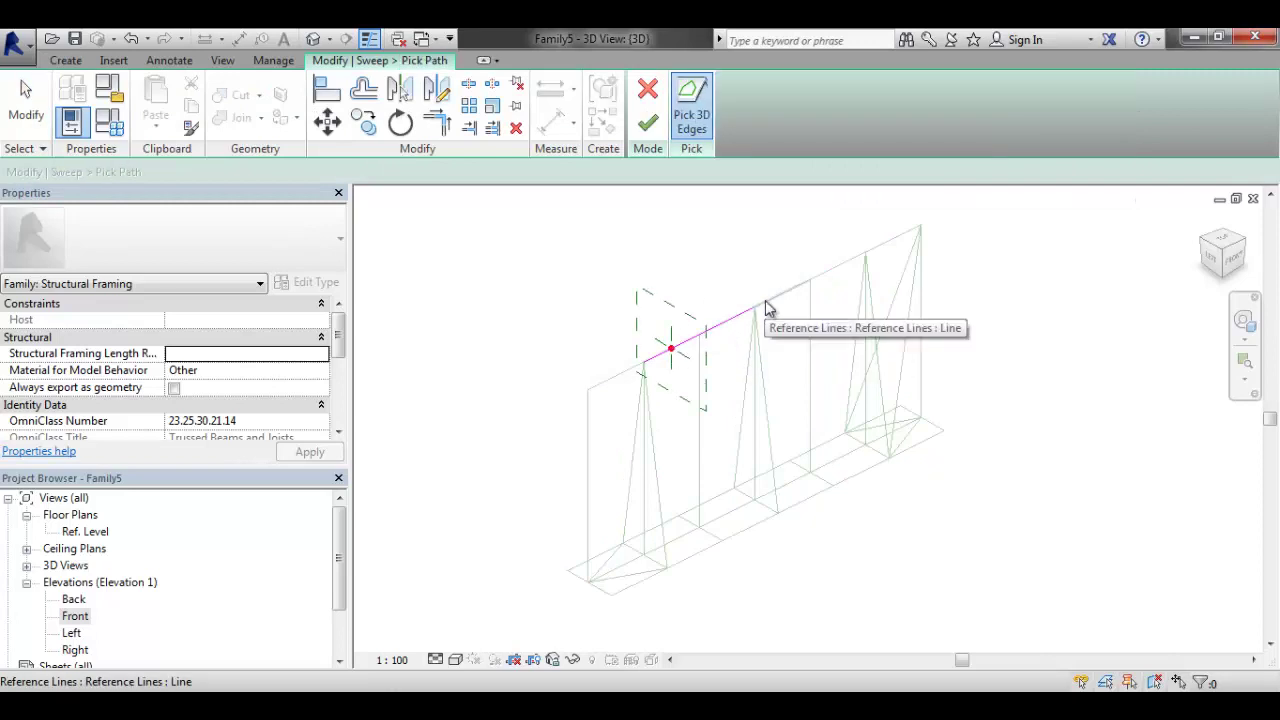
click(774, 296)
click(836, 272)
click(877, 248)
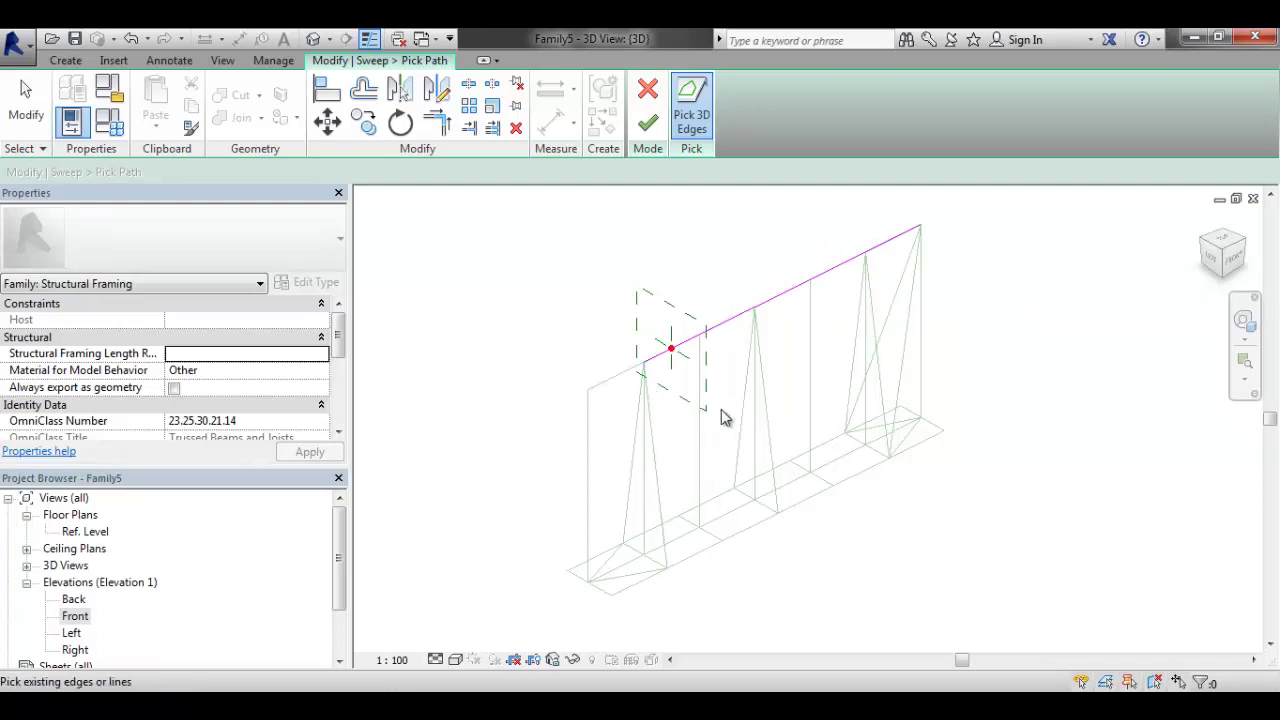
click(648, 122)
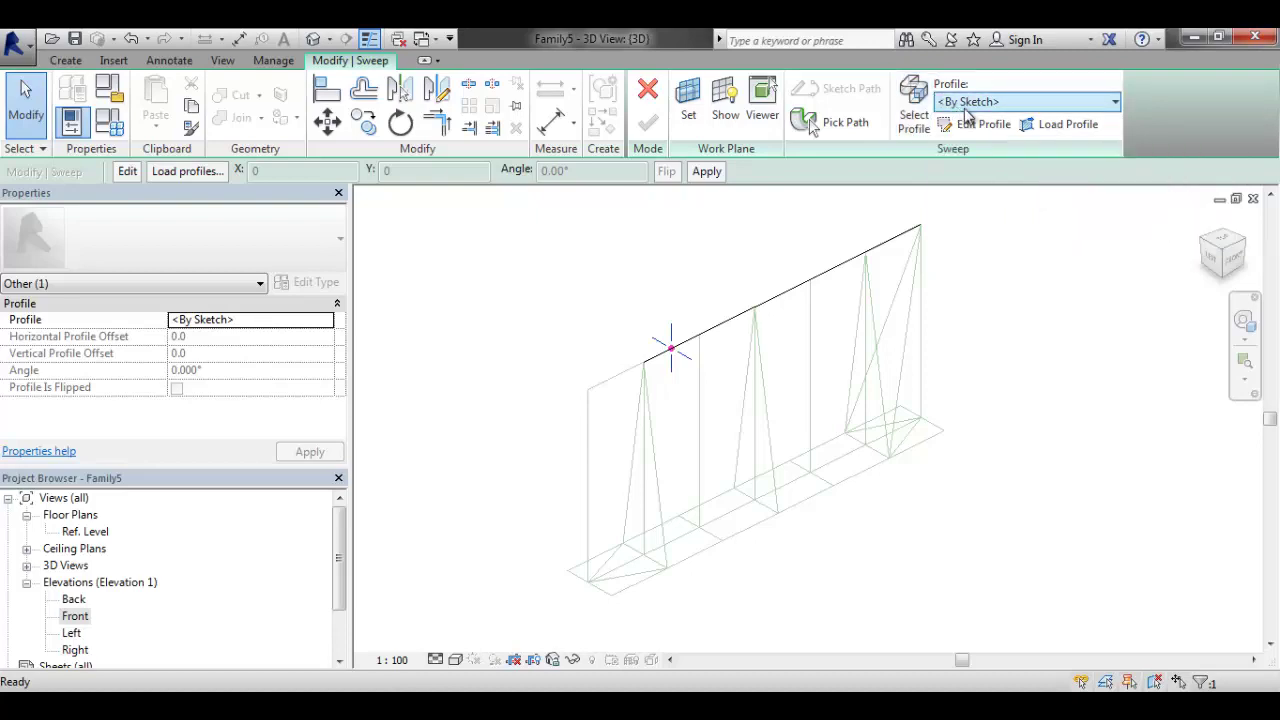
Browse the steel families in the Structural Framing library folder for a section suitable as the sweep profile
click(1052, 128)
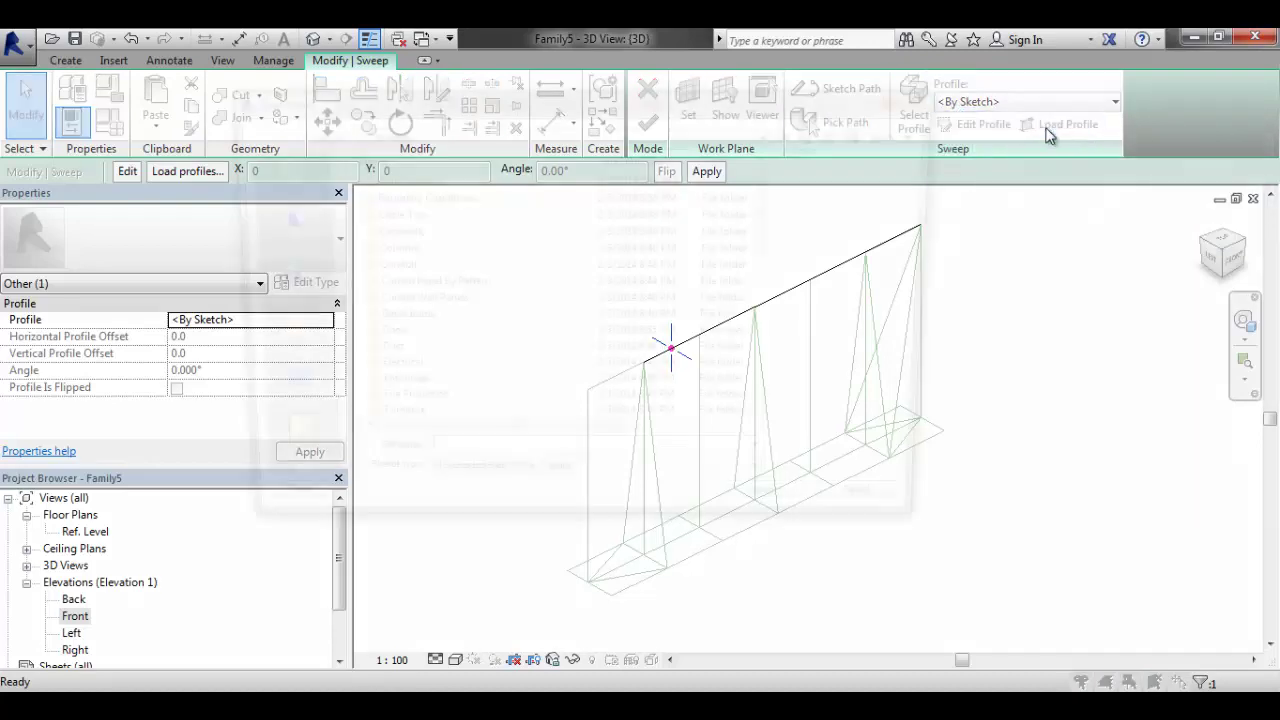
scroll(383, 362, down, 2)
scroll(383, 362, down, 6)
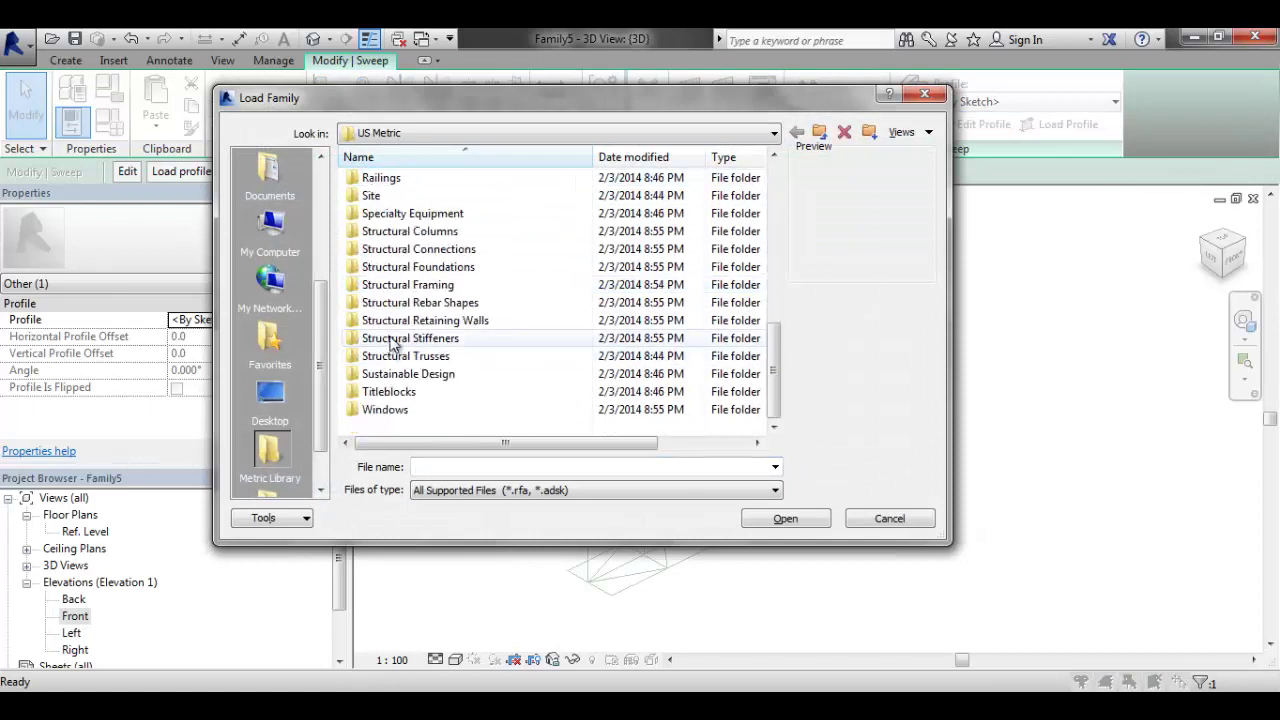
double_click(413, 288)
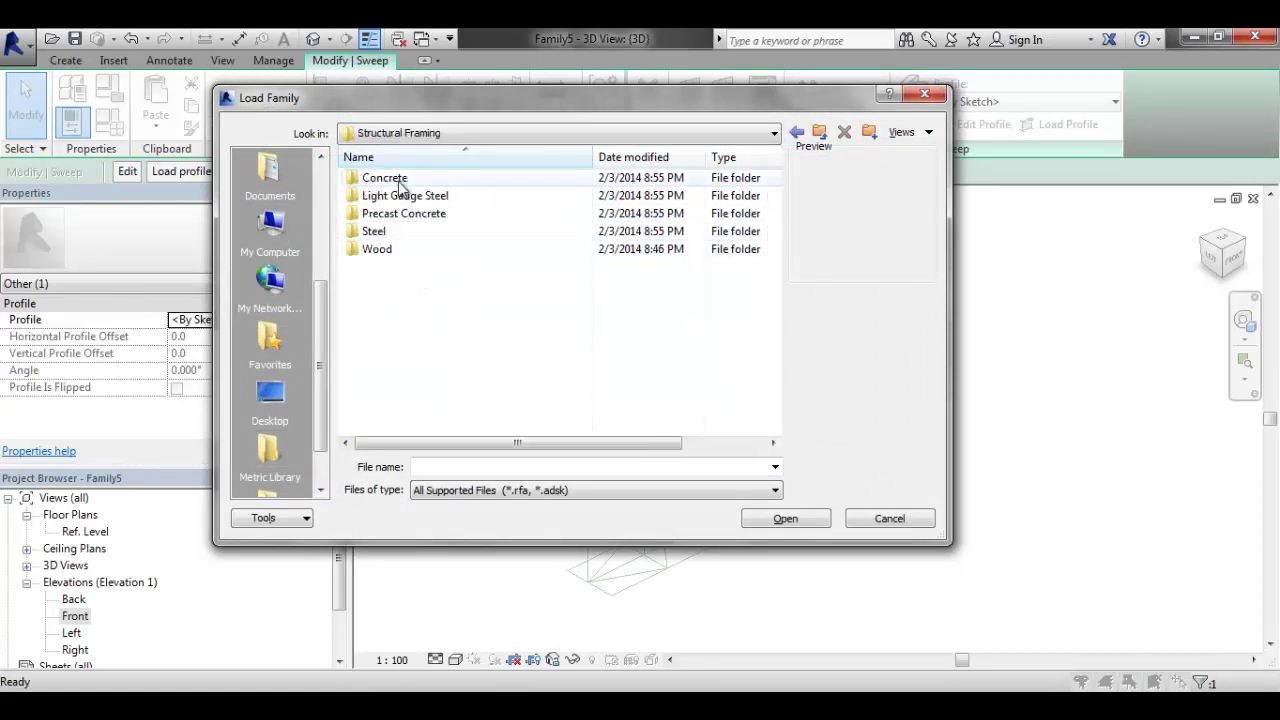
double_click(374, 231)
click(385, 213)
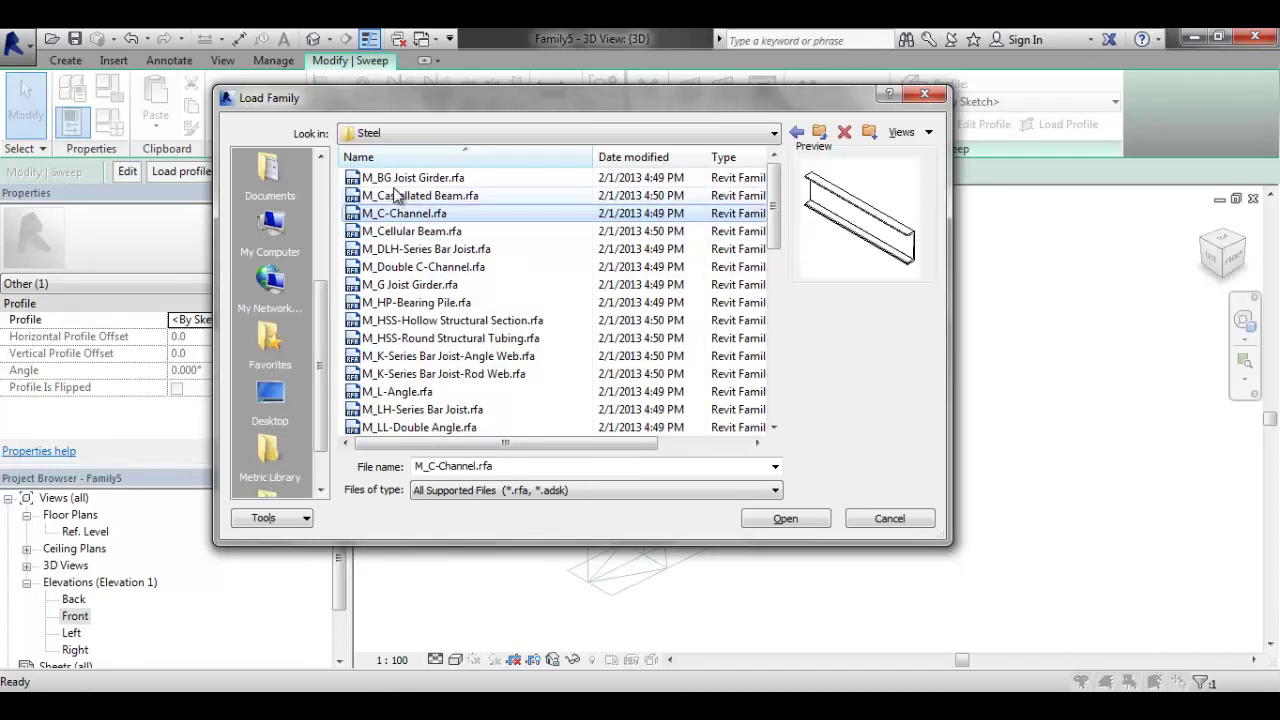
click(390, 198)
key(Up)
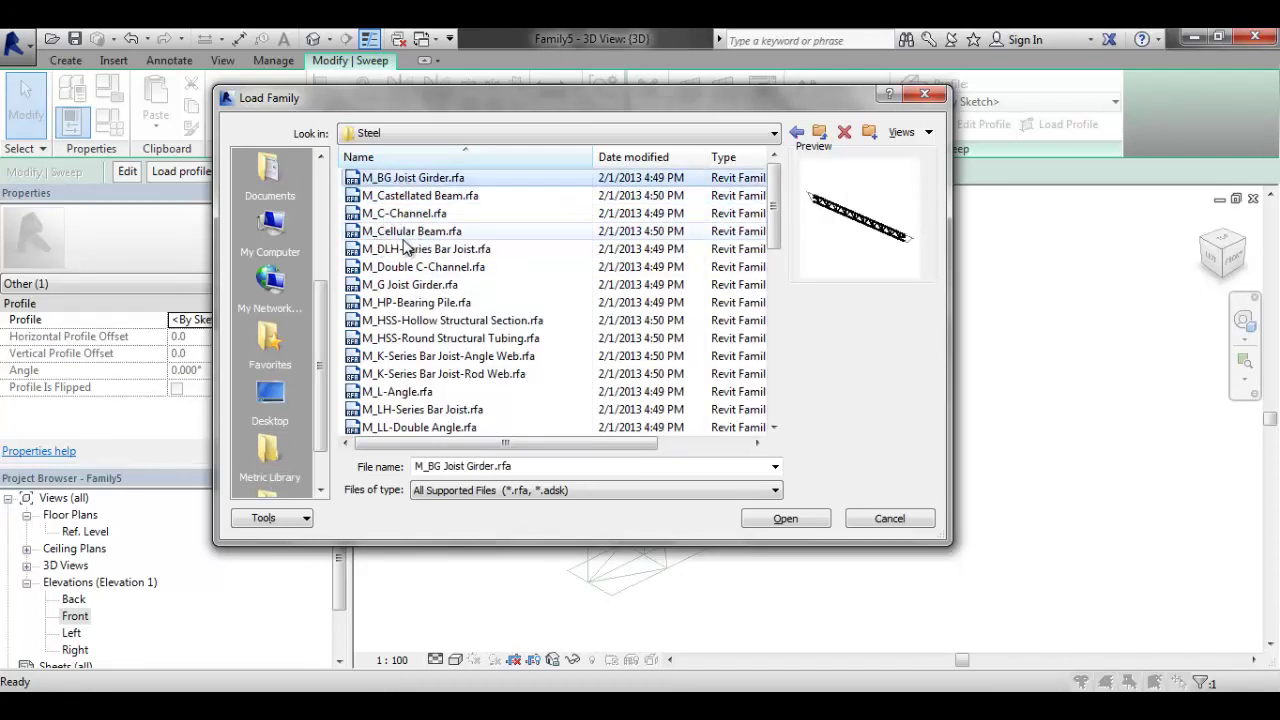
click(412, 267)
click(418, 285)
scroll(416, 312, down, 3)
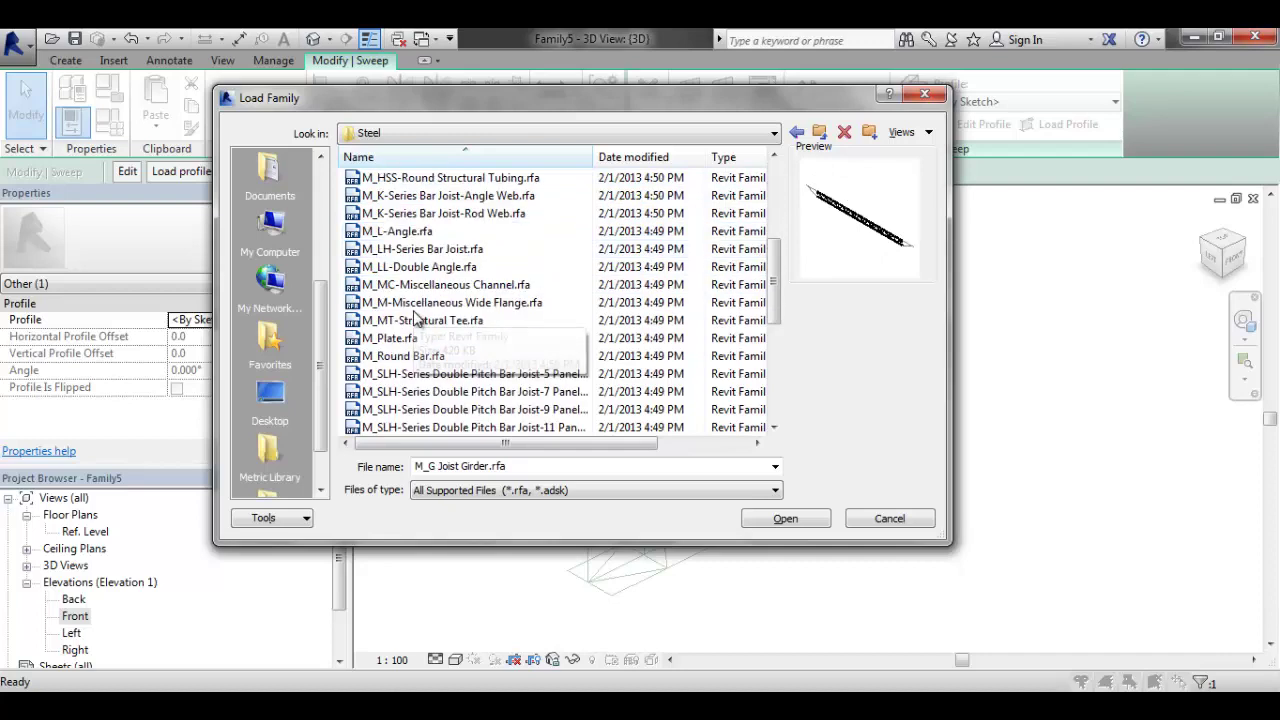
scroll(416, 316, down, 5)
Go back to the US Metric library and open the Profiles > Framing > Steel folder for loading a profile
click(820, 136)
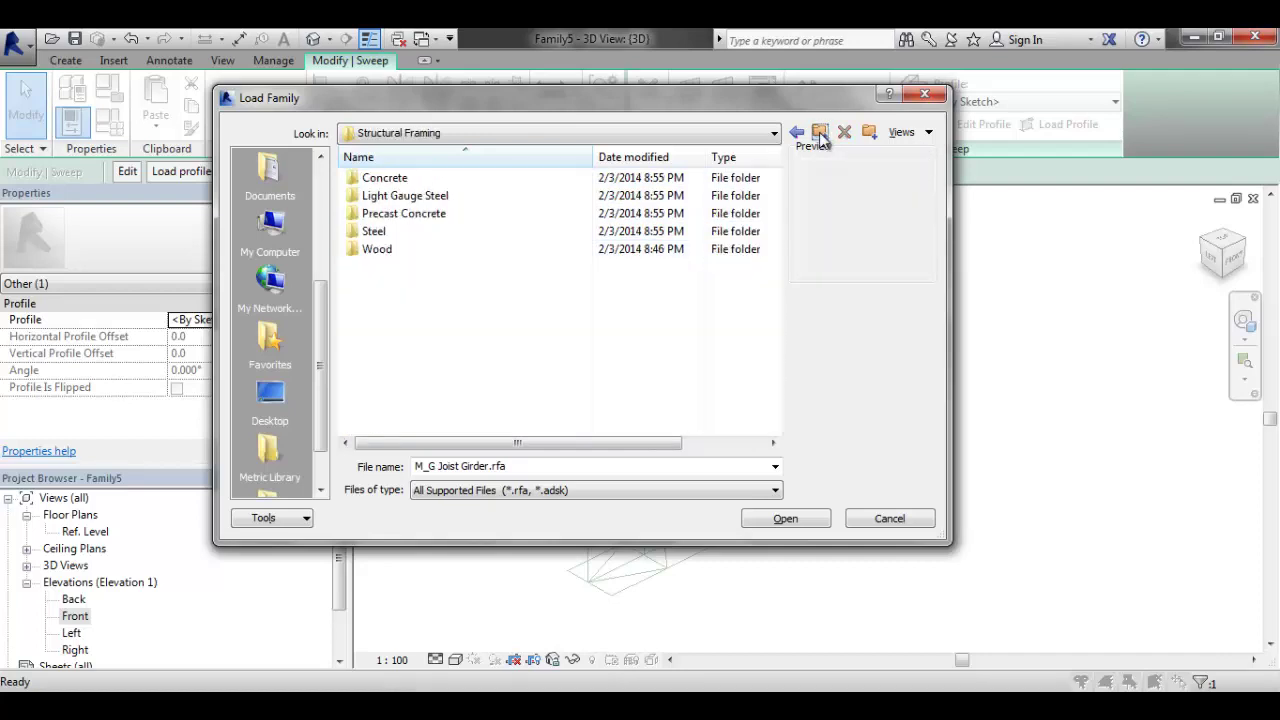
click(820, 136)
scroll(452, 292, down, 7)
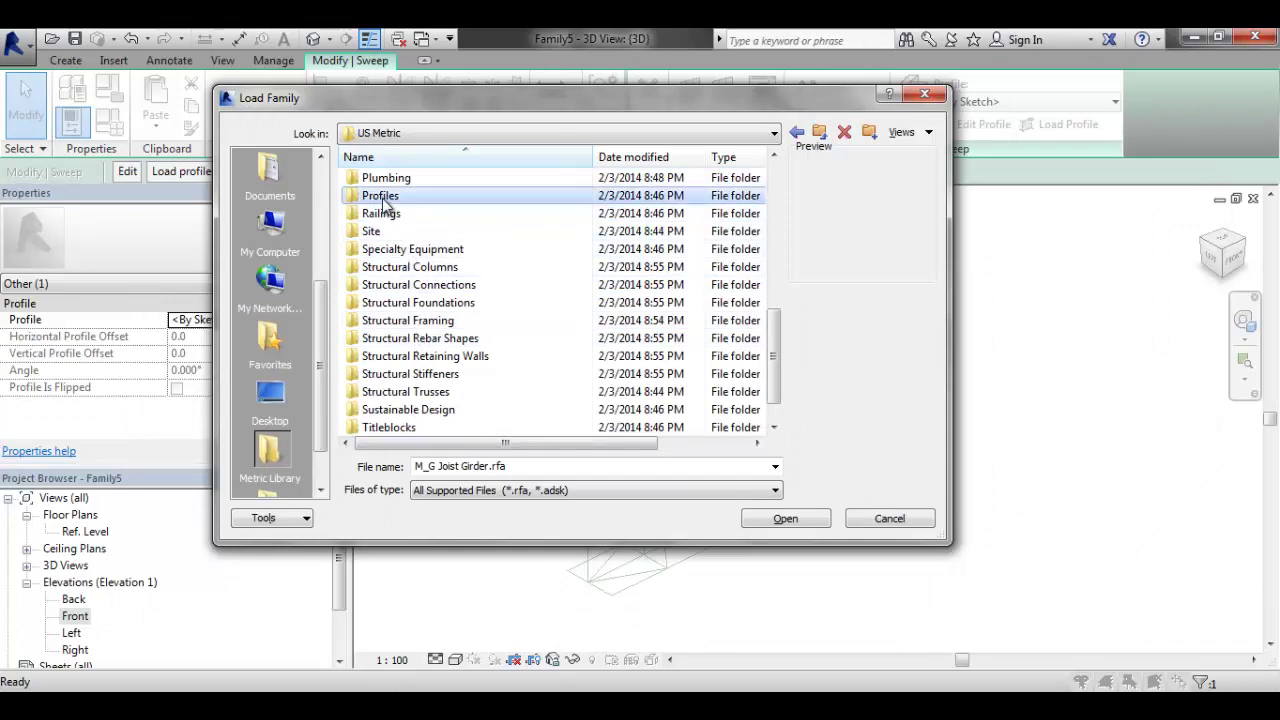
double_click(378, 196)
click(405, 322)
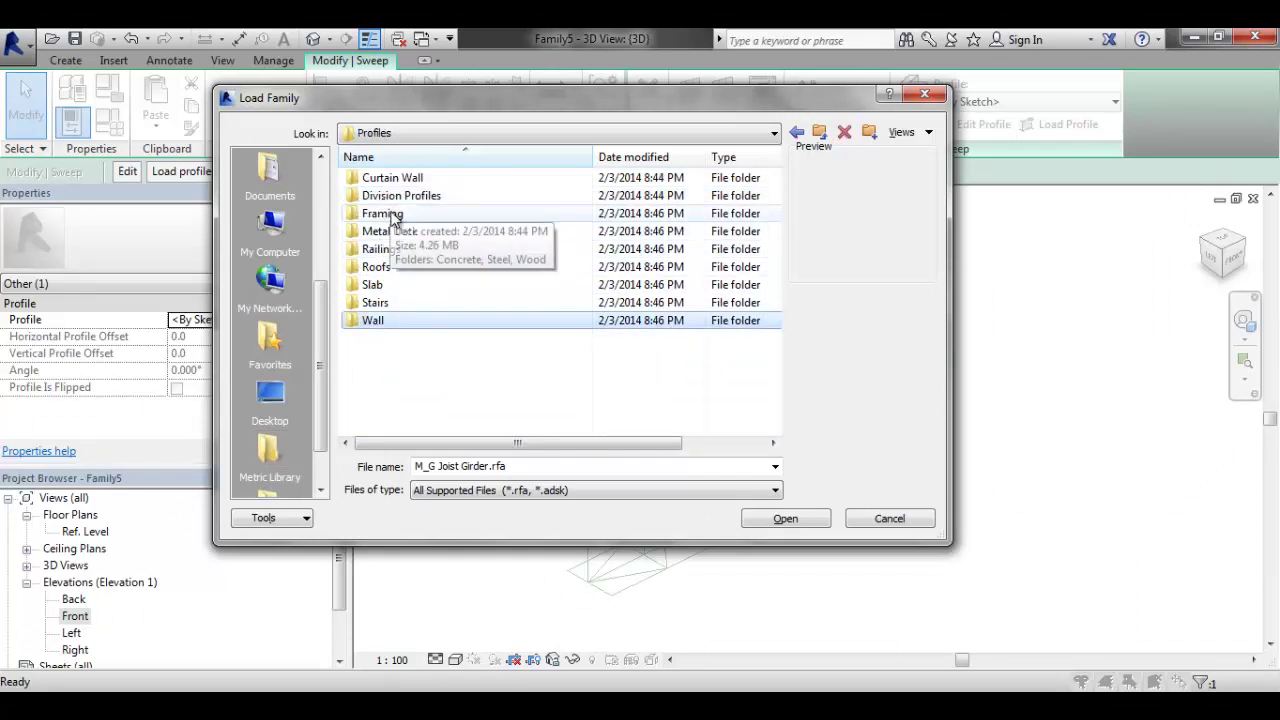
double_click(384, 213)
double_click(378, 196)
Preview the steel profiles and load RSJ-Rolled Steel Joist-Profile.rfa with the 76x76x13RSJ type
click(385, 196)
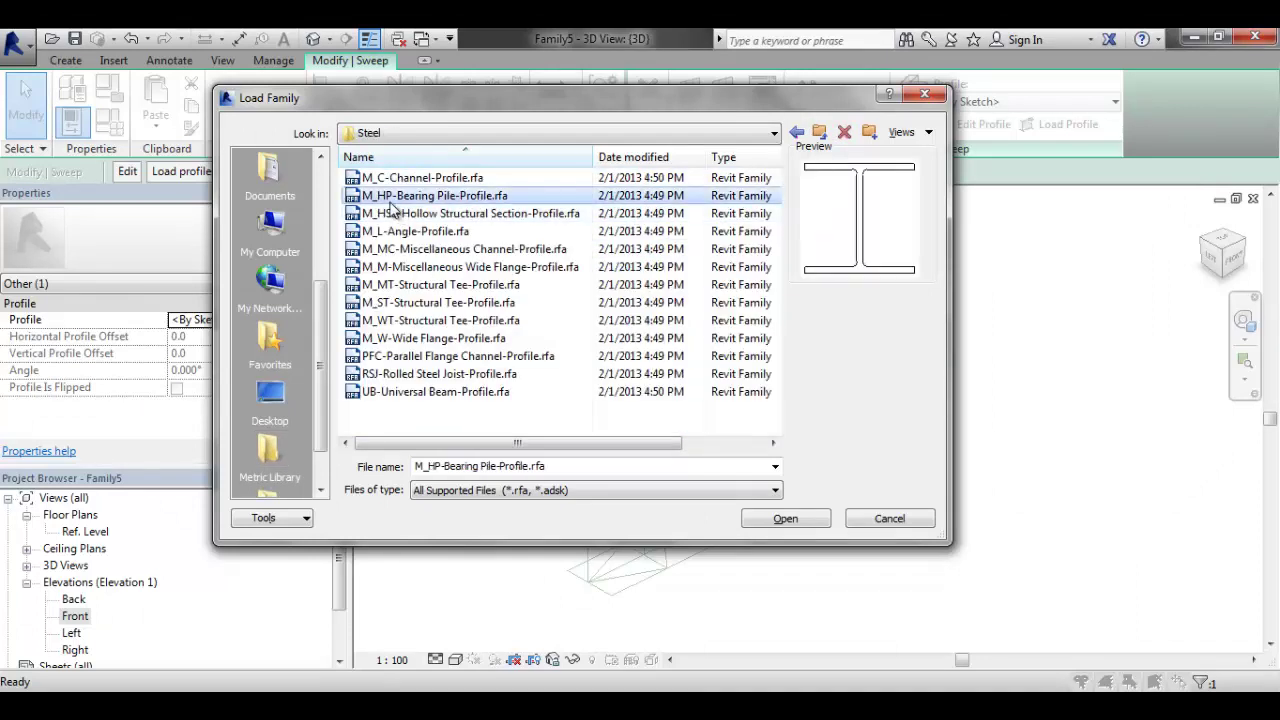
click(392, 213)
click(402, 249)
click(415, 302)
click(425, 356)
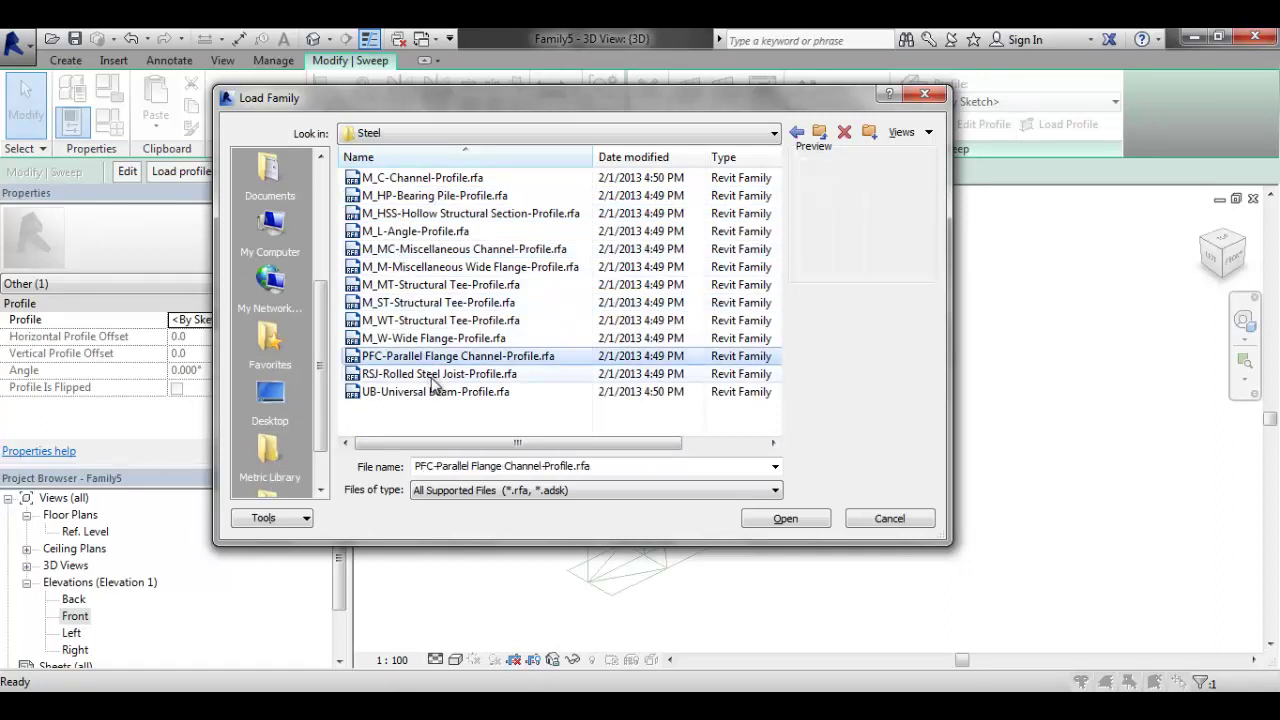
click(438, 373)
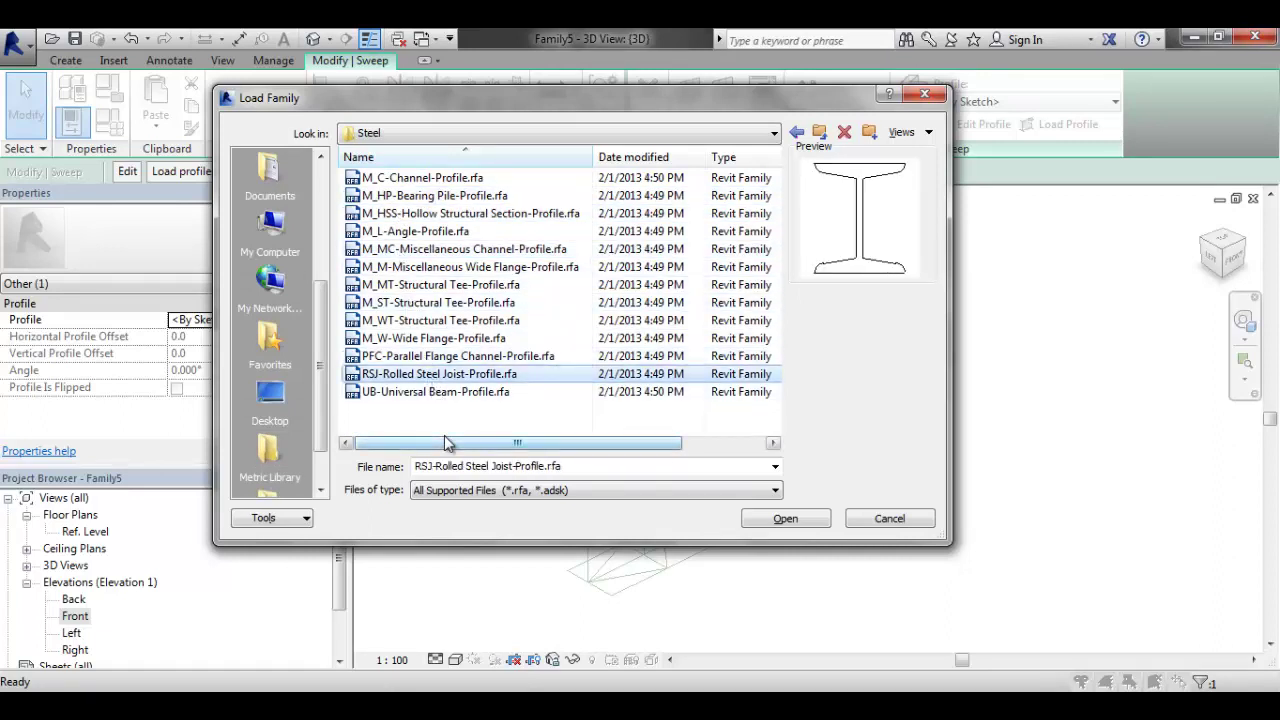
click(808, 527)
click(361, 425)
scroll(330, 432, down, 2)
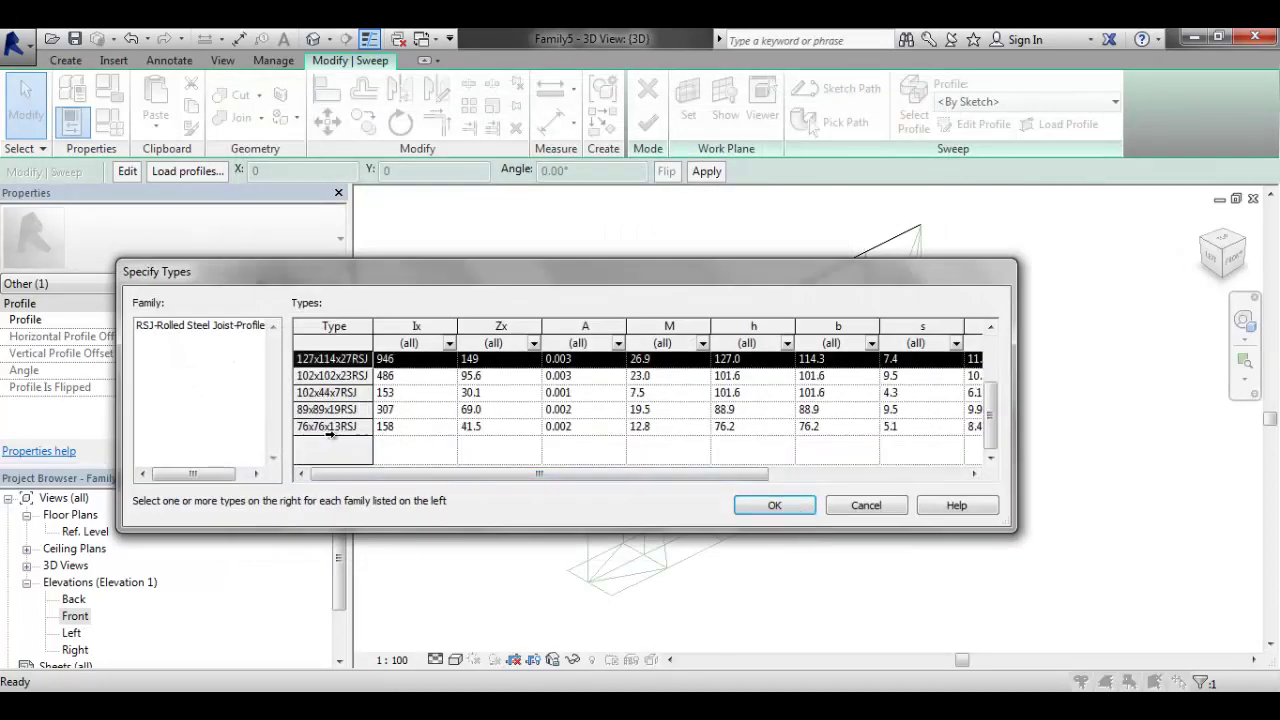
click(315, 426)
click(785, 507)
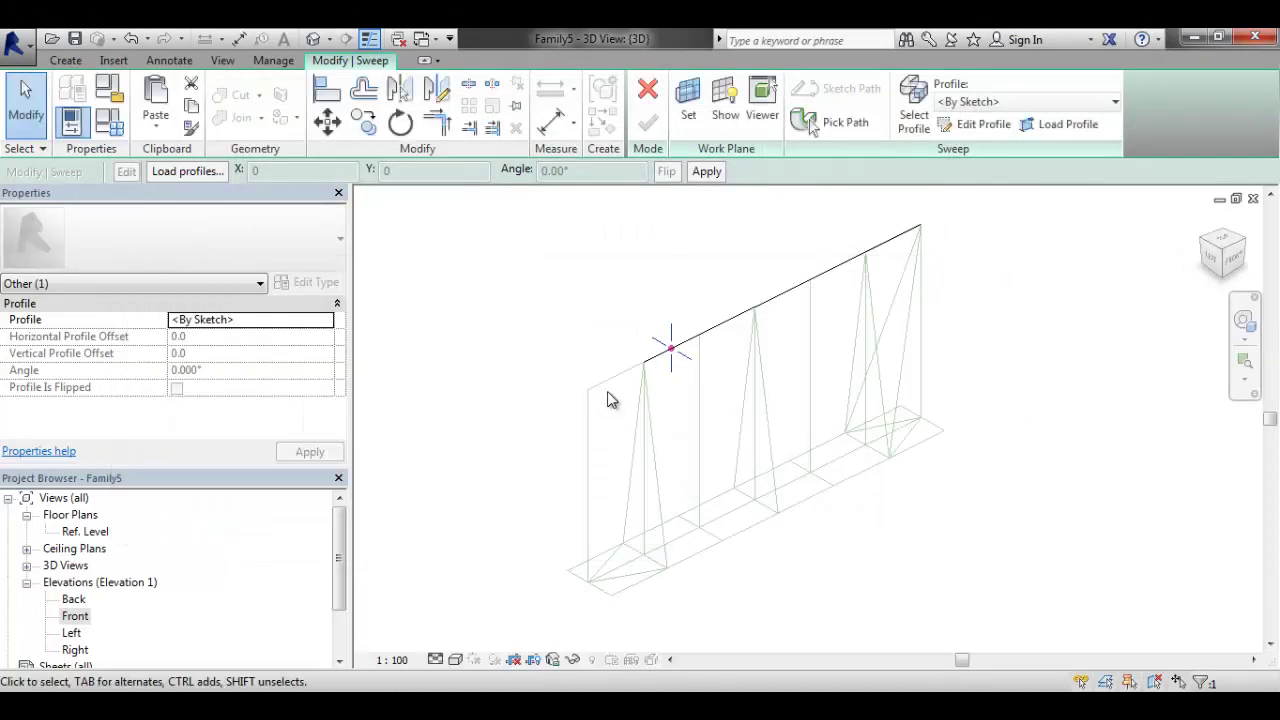
Assign the RSJ-Rolled Steel Joist-Profile:76x76x13RSJ profile to the top chord path and finish the sweep
click(962, 128)
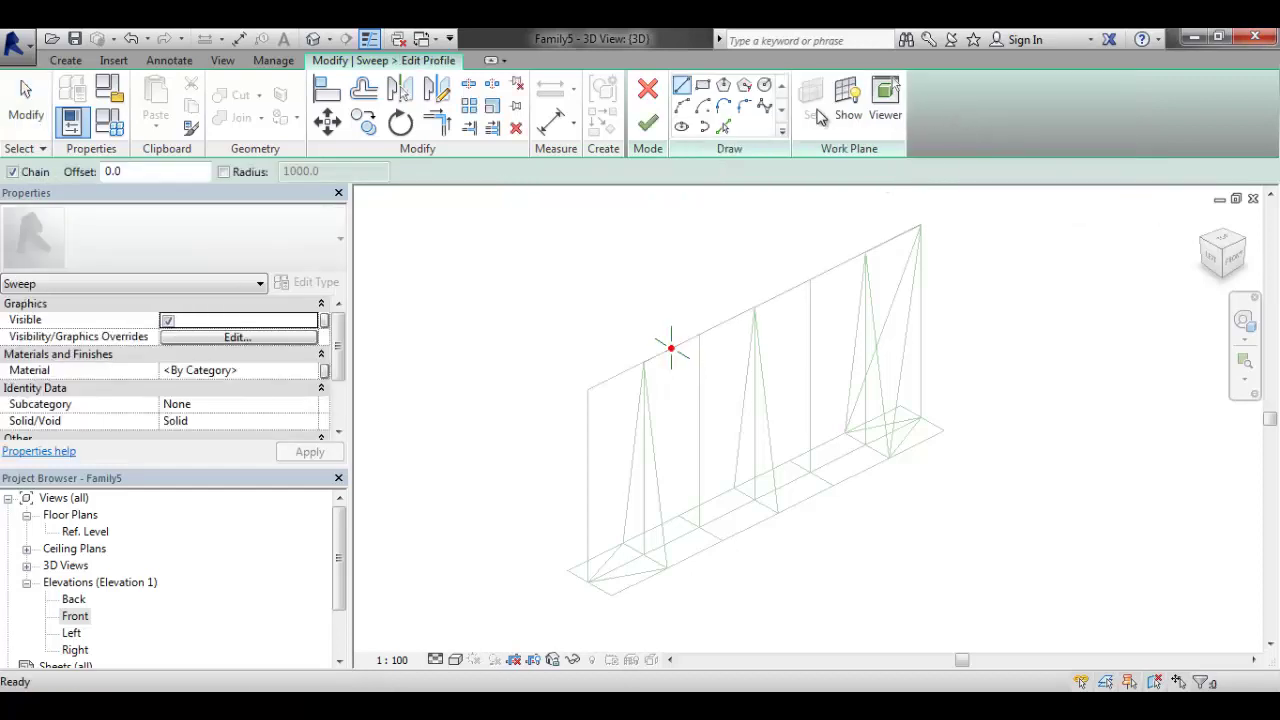
click(647, 93)
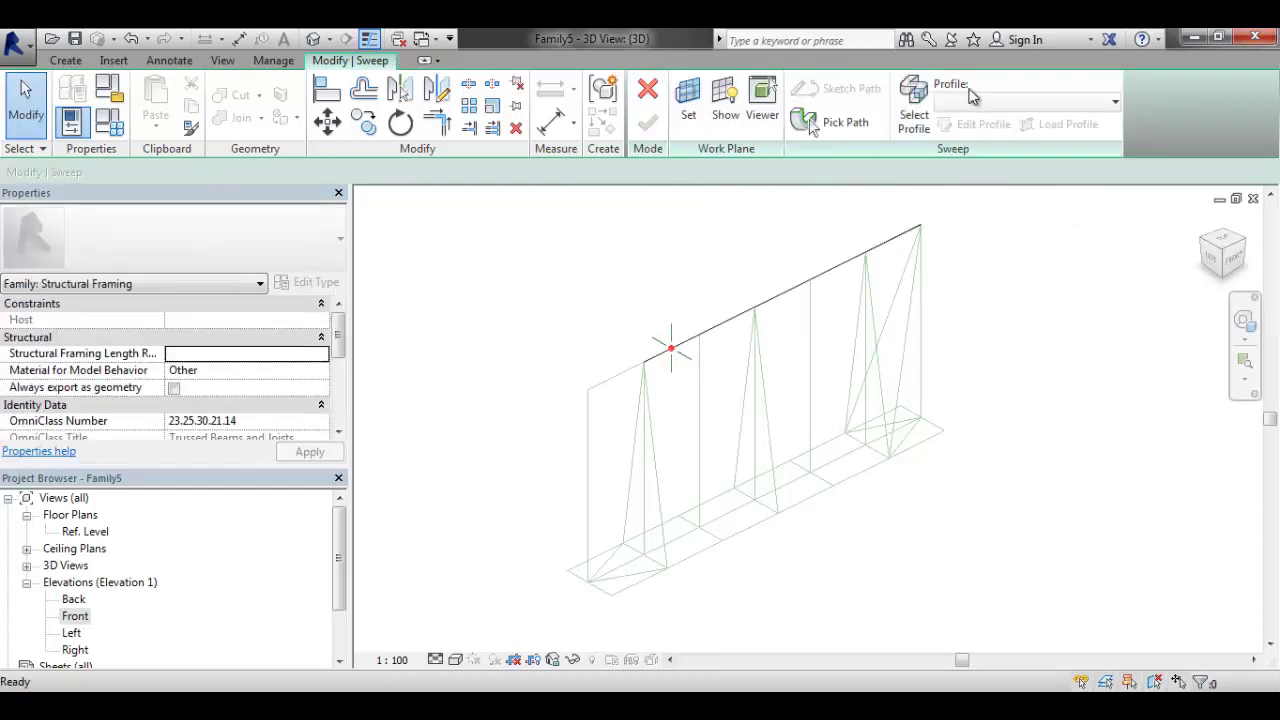
click(970, 104)
click(916, 104)
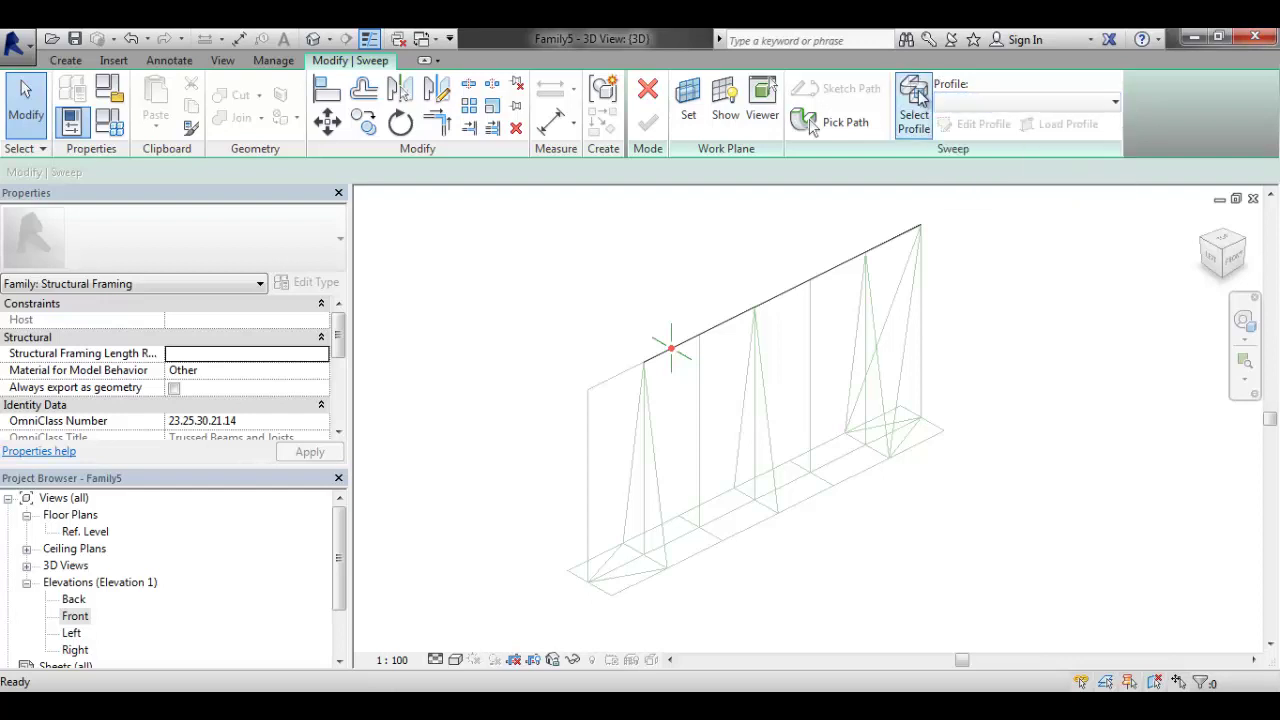
click(1000, 101)
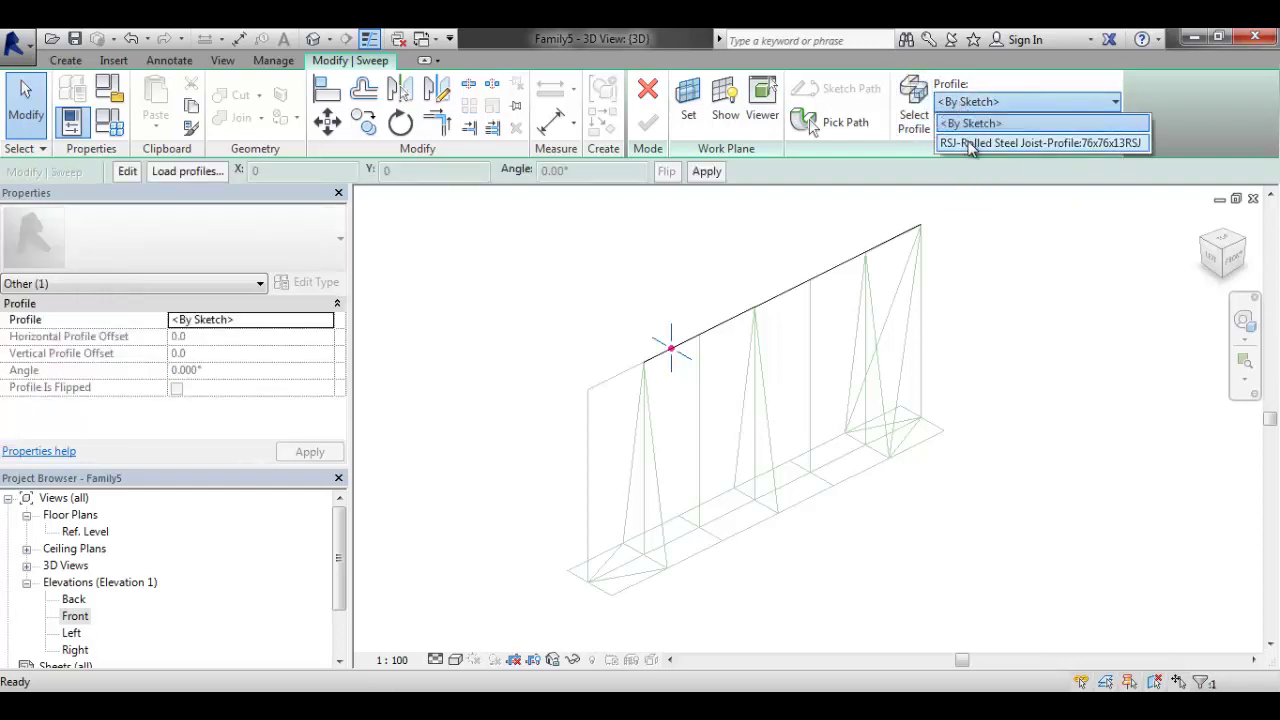
click(1040, 143)
scroll(655, 366, up, 5)
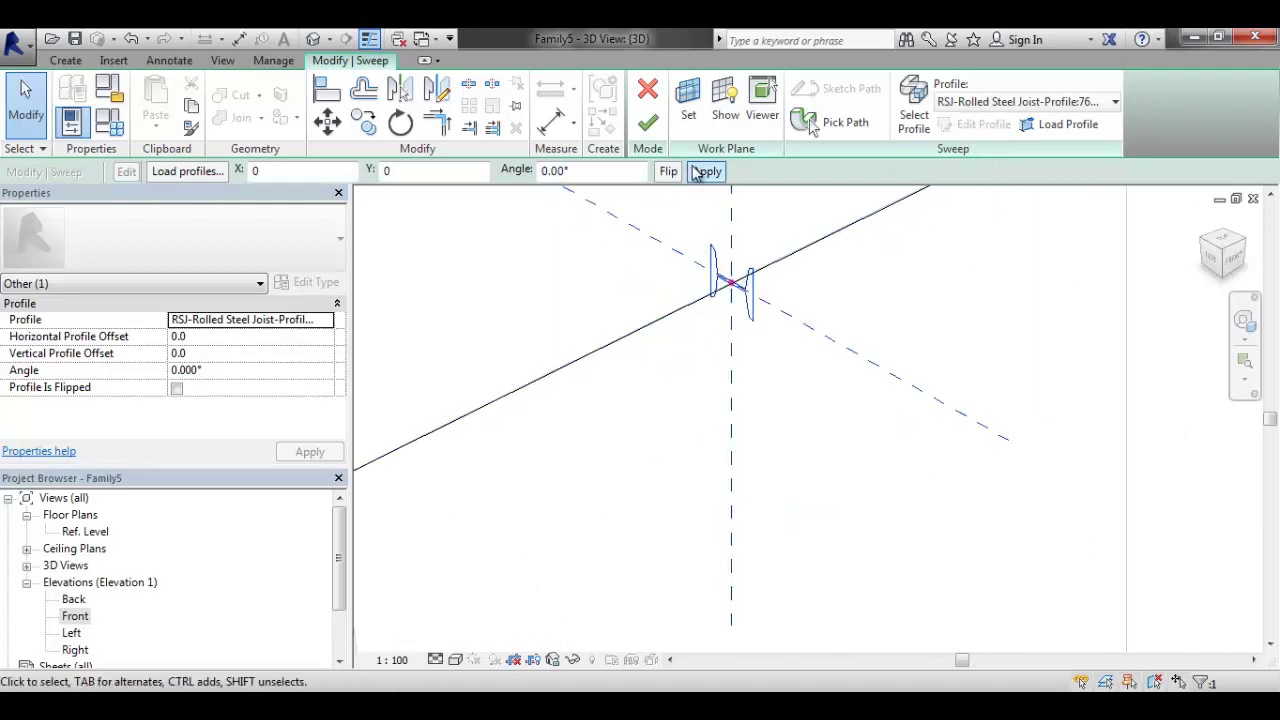
click(647, 122)
scroll(760, 450, down, 3)
scroll(851, 488, down, 5)
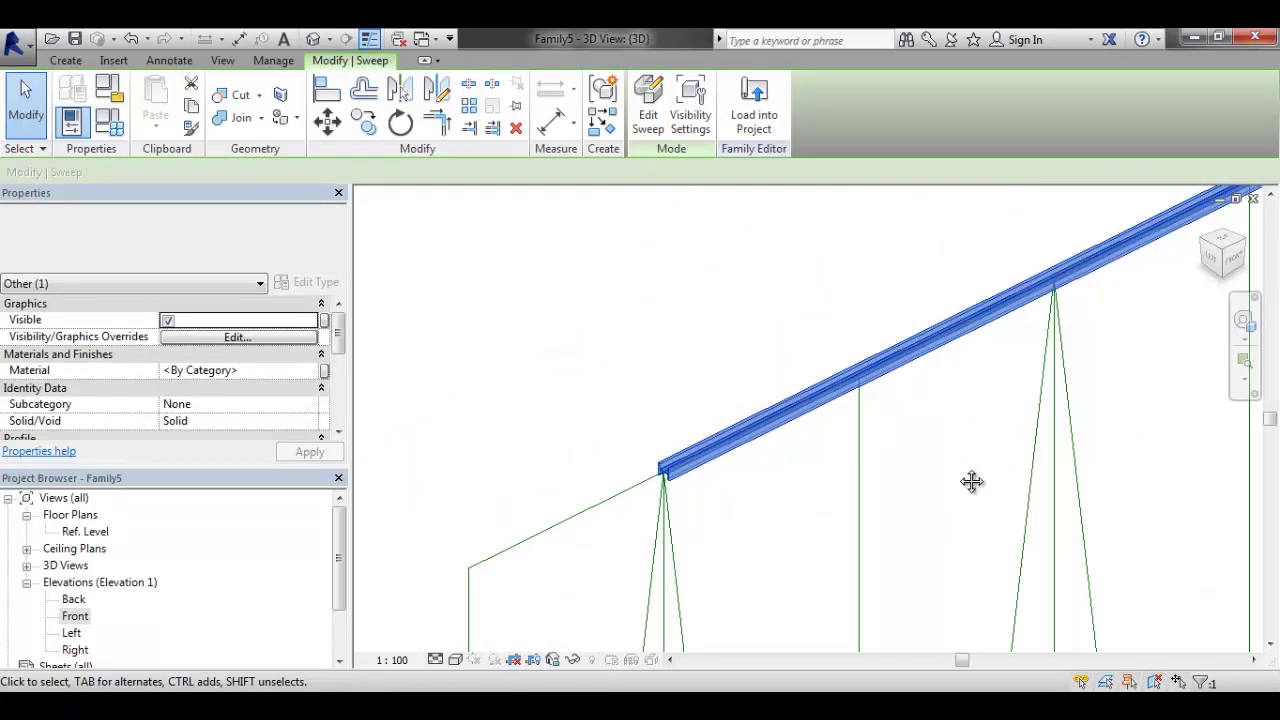
click(814, 434)
Start another sweep and pick both inclined end lines and the base line joining their feet as its path
shift+middle_drag(814, 434, 1083, 414)
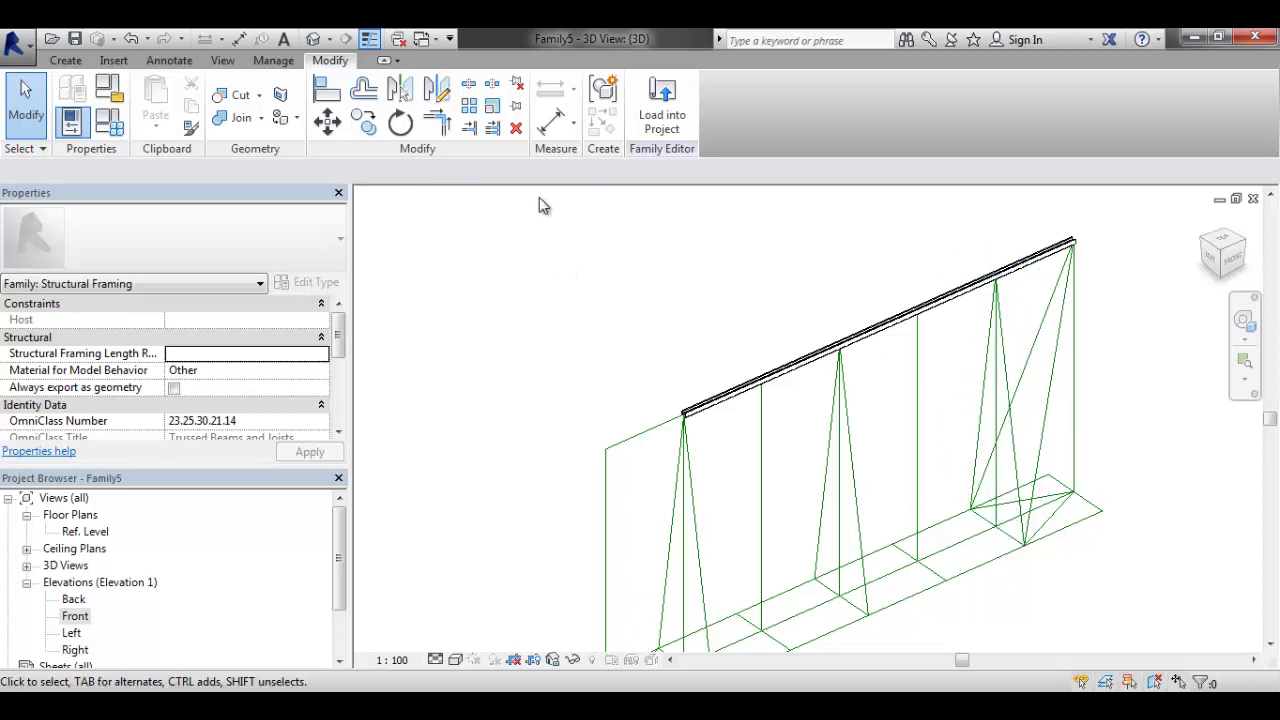
middle_drag(920, 374, 835, 356)
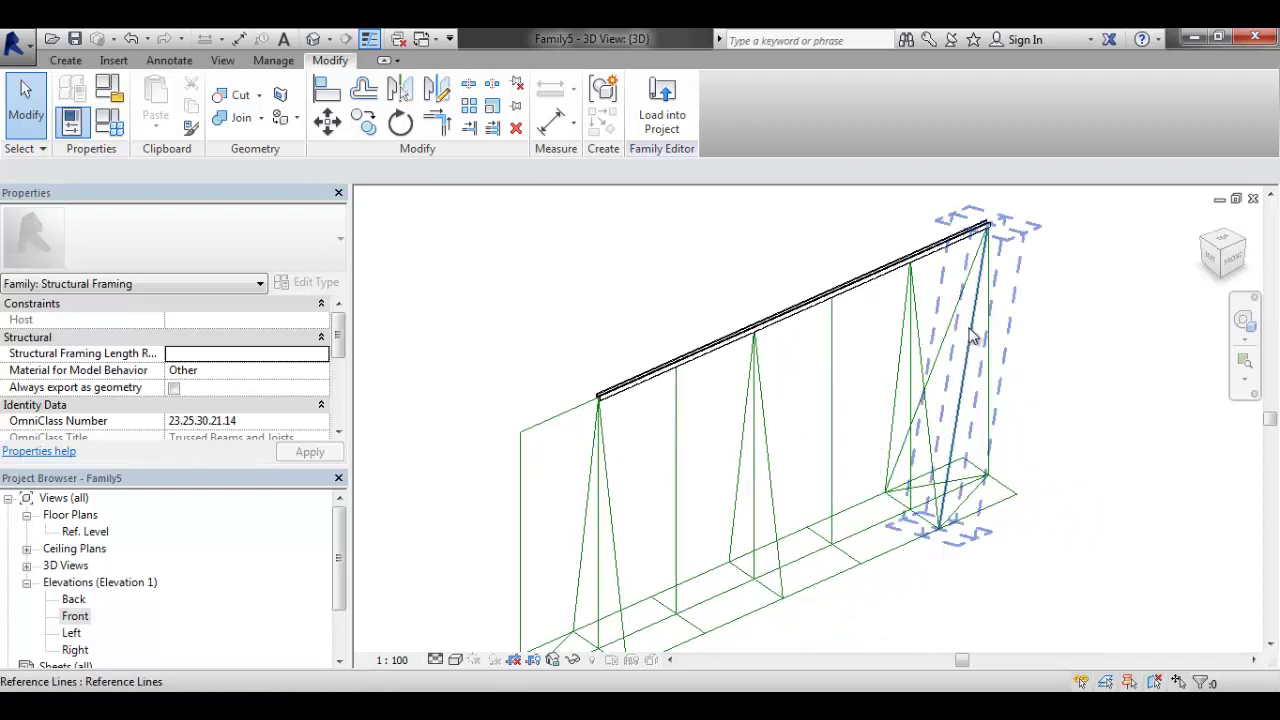
click(62, 61)
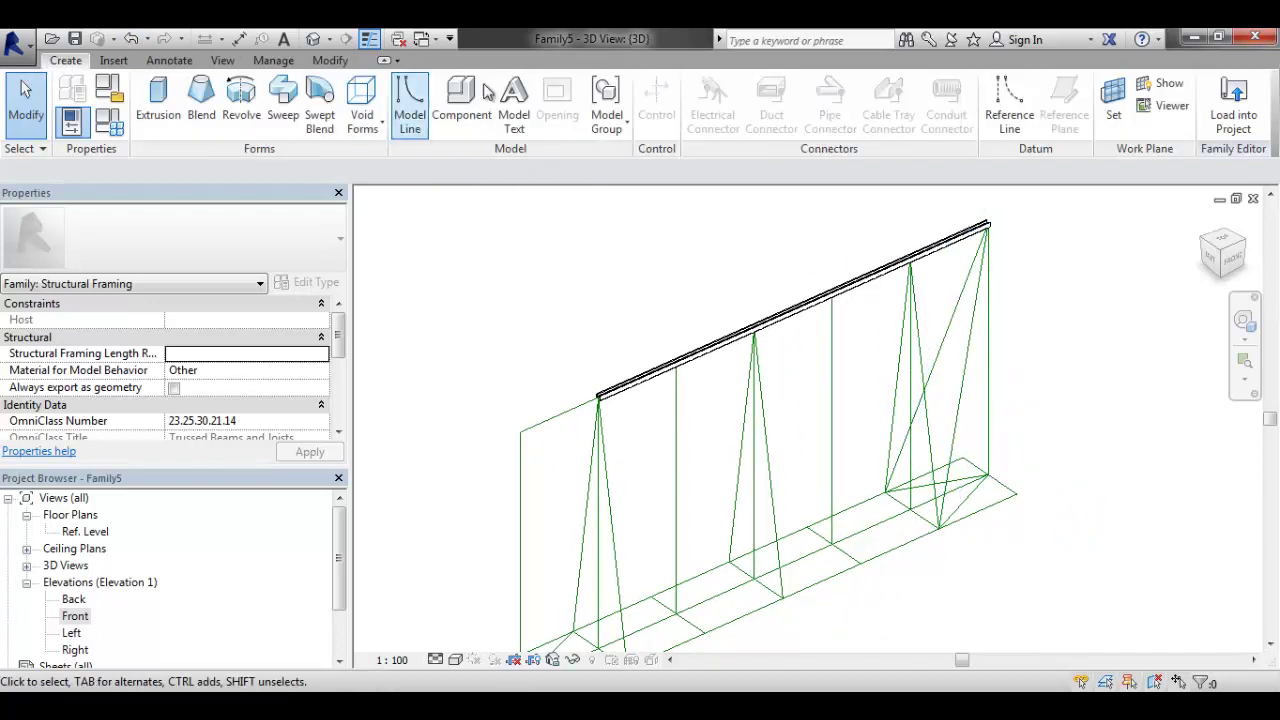
click(283, 100)
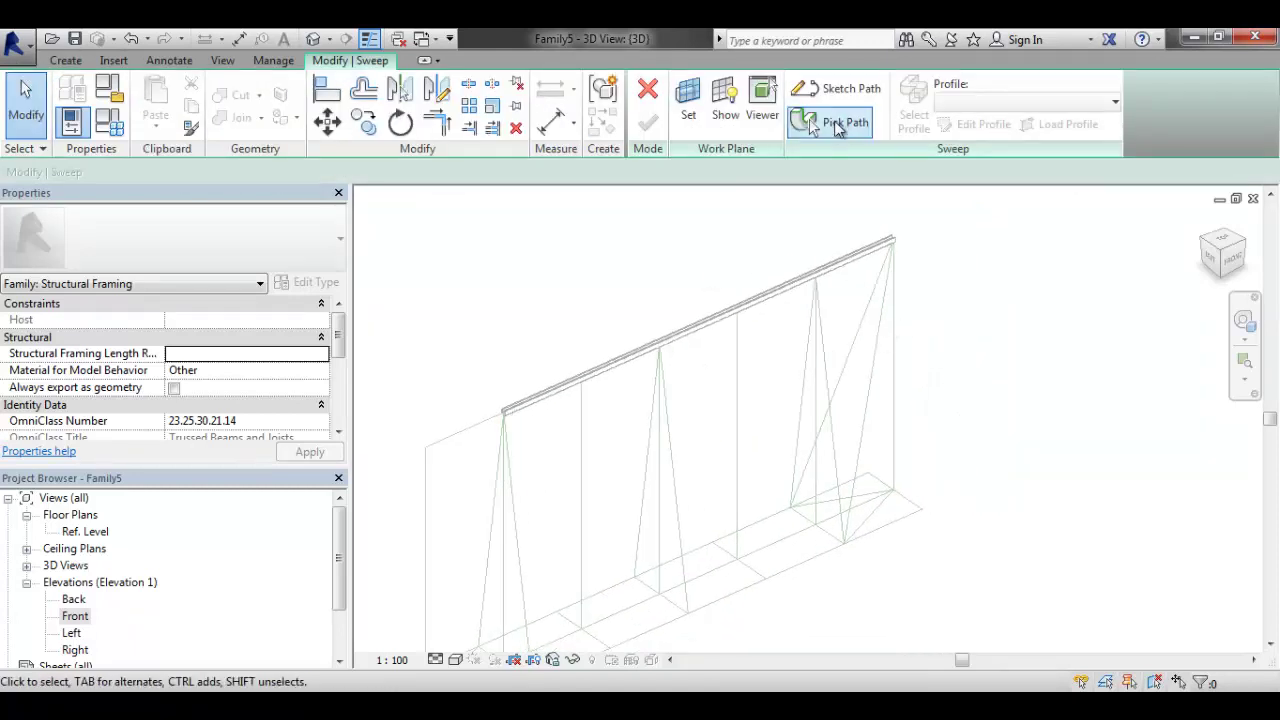
click(840, 123)
click(873, 366)
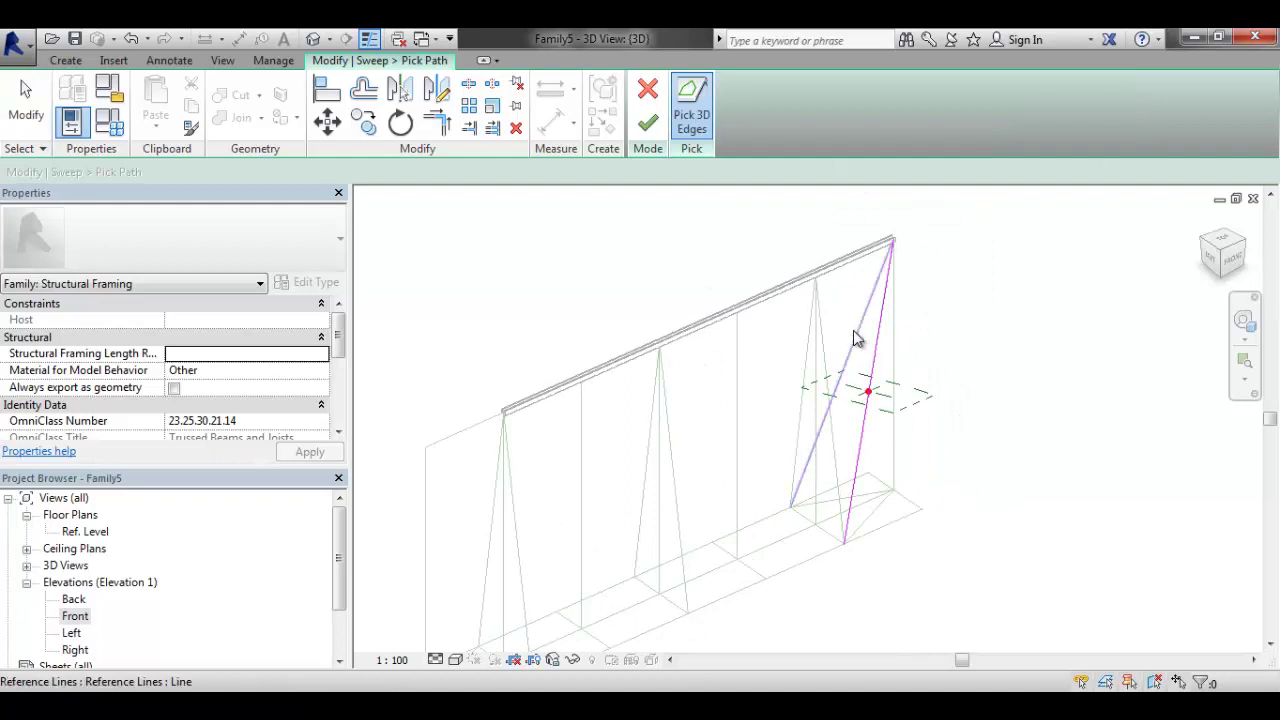
shift+middle_drag(898, 383, 803, 509)
click(648, 122)
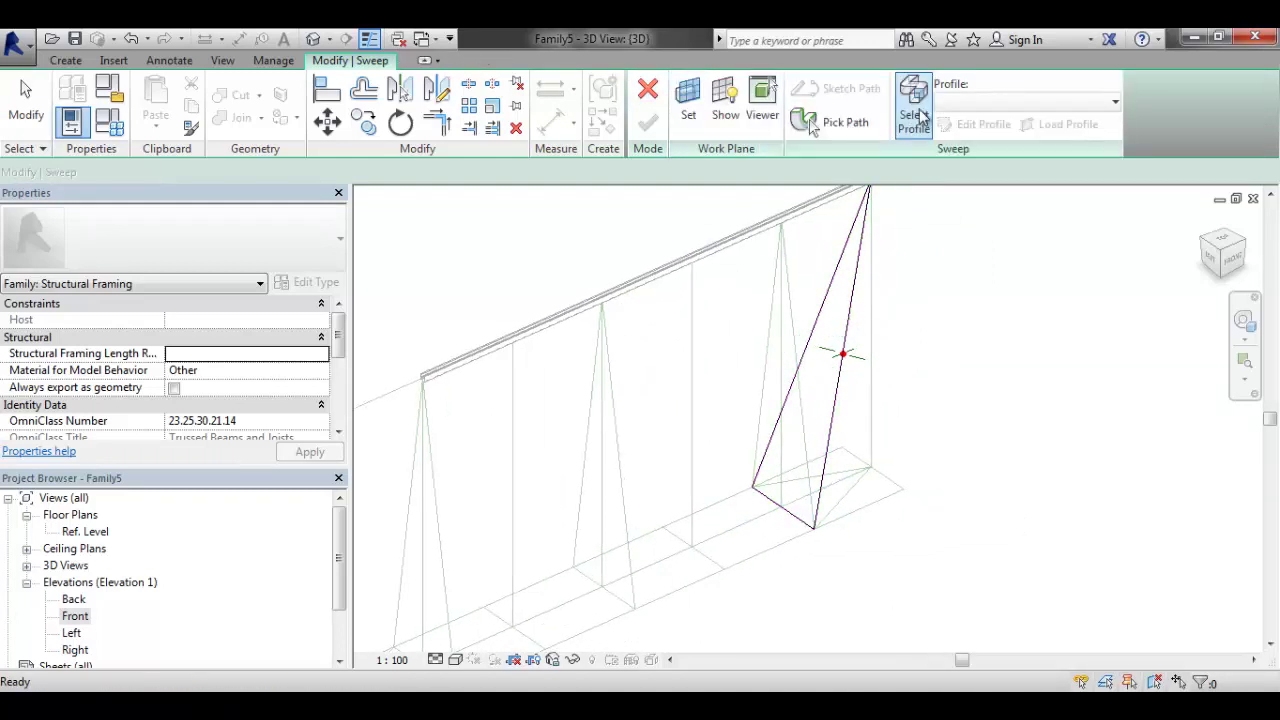
Assign the 76x76x13RSJ profile to the end frame path, finish the sweep and examine its joint with the top chord
click(1003, 104)
click(990, 137)
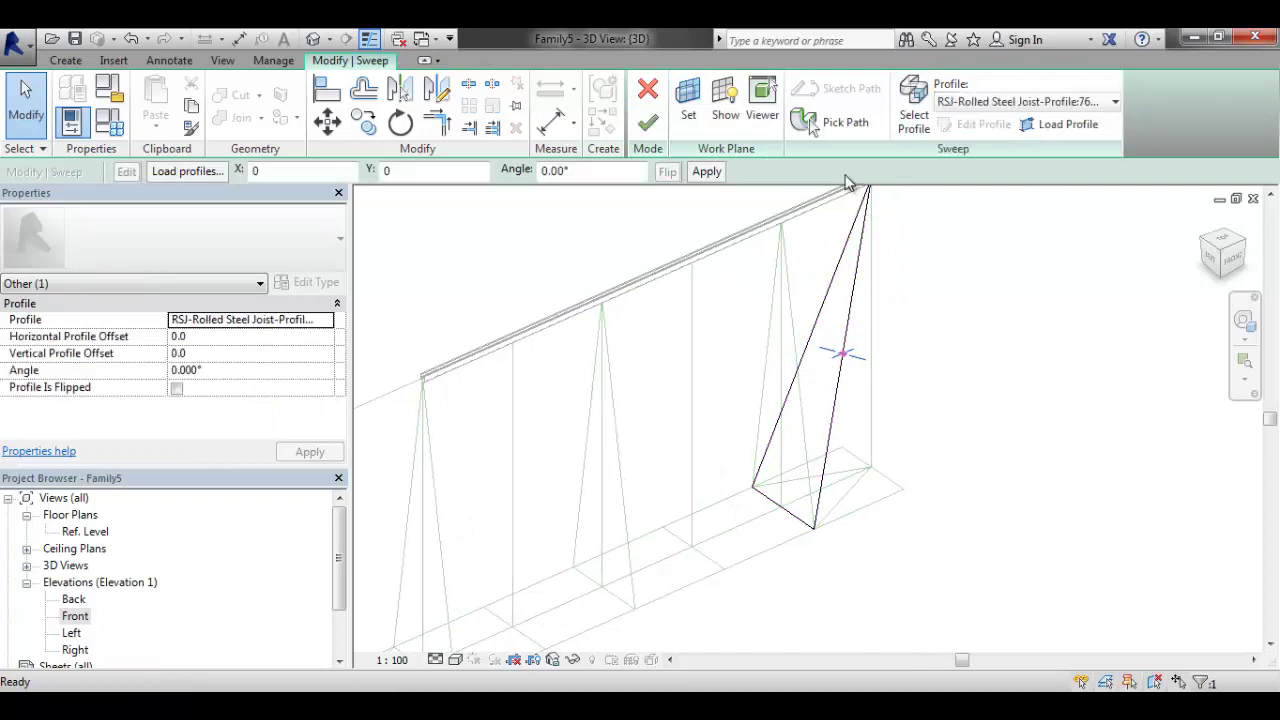
click(648, 135)
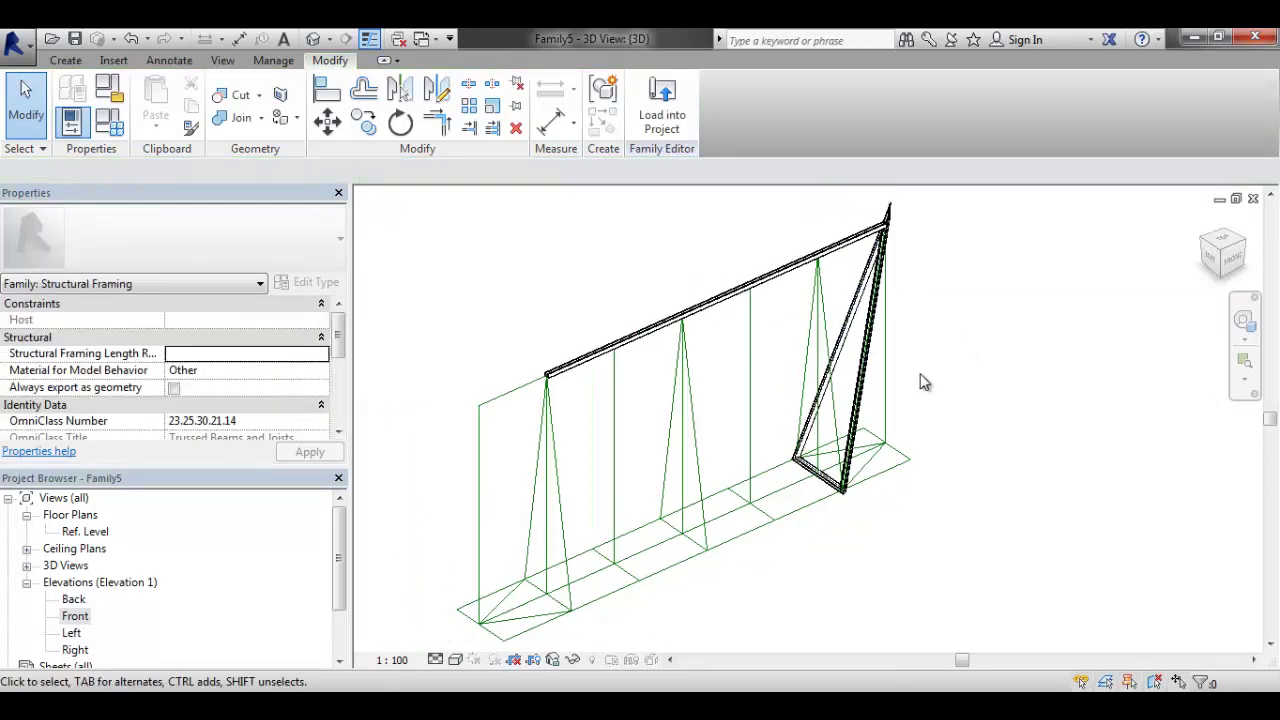
shift+middle_drag(975, 316, 945, 258)
scroll(955, 252, up, 4)
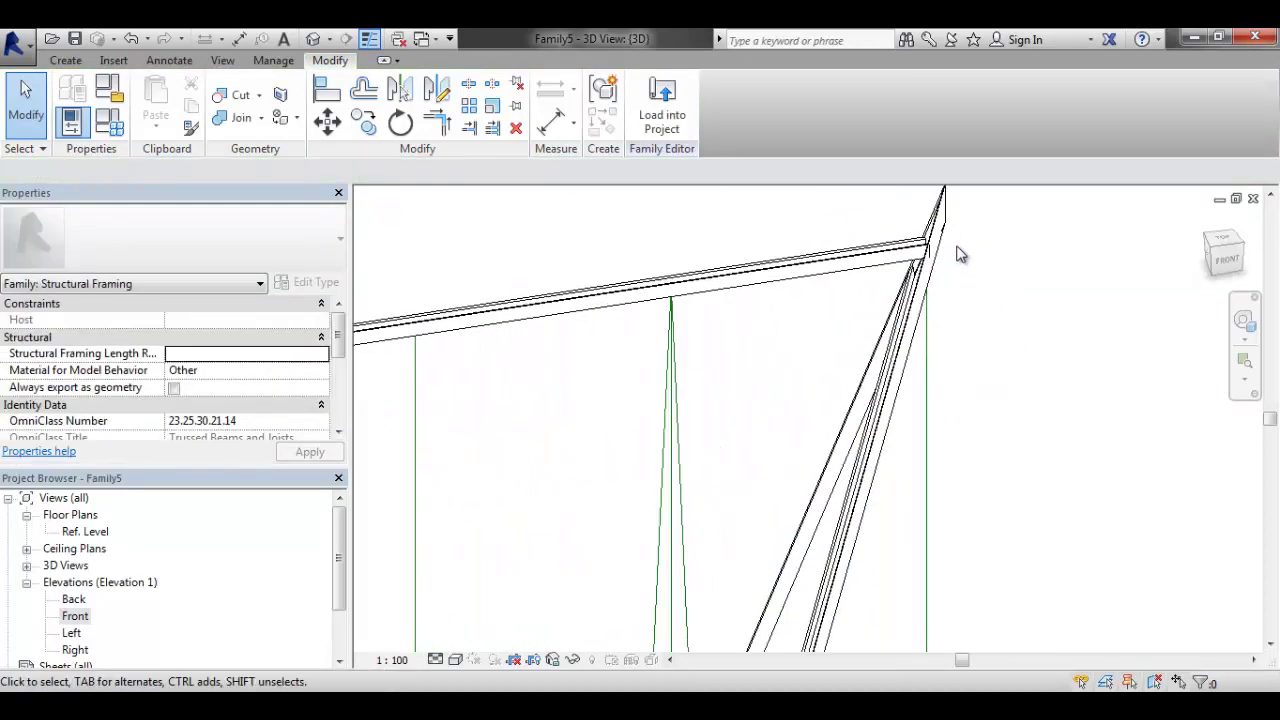
Start a sweep and pick the two inclined reference lines of the frame next to the end frame as its path
scroll(1037, 283, down, 3)
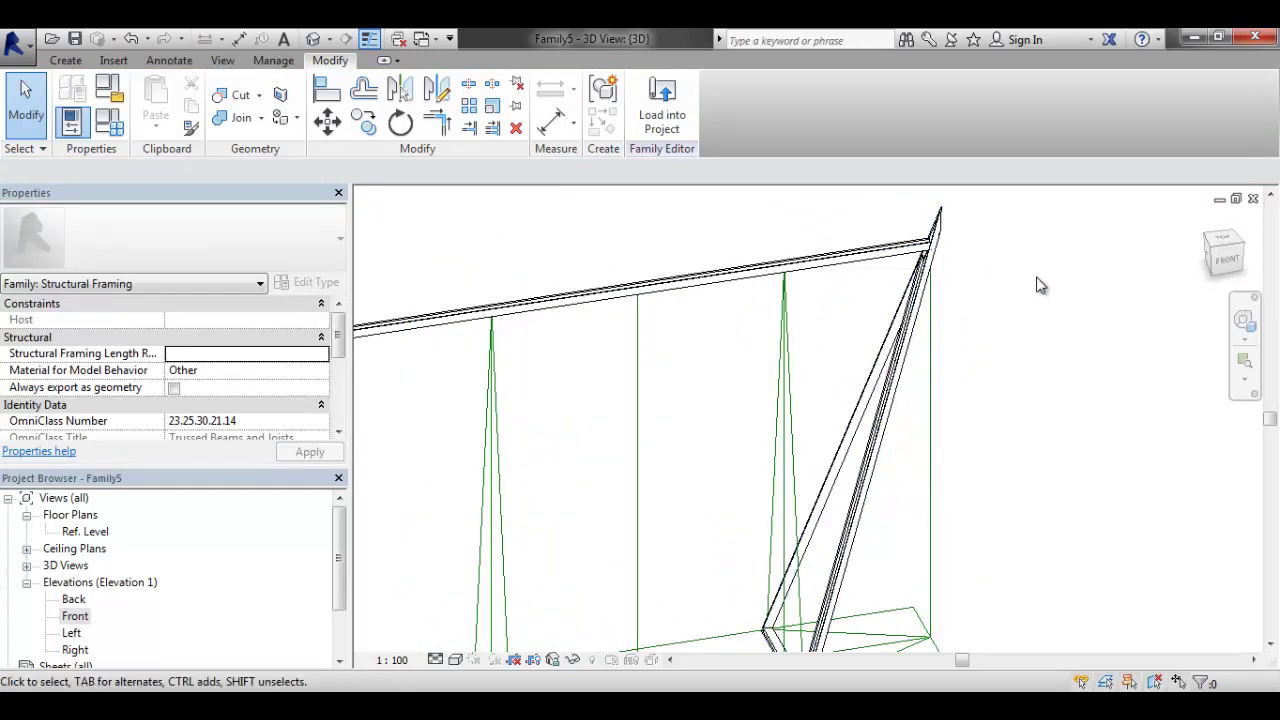
shift+middle_drag(805, 370, 923, 337)
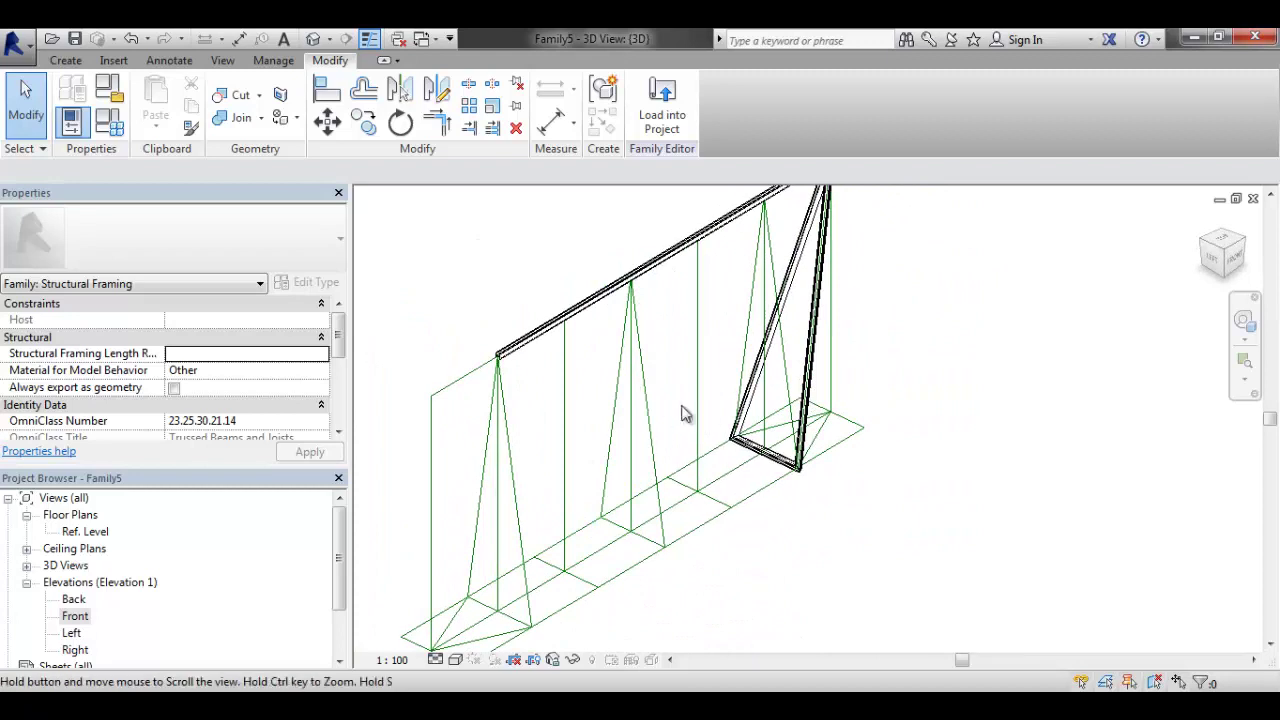
middle_drag(683, 411, 678, 408)
click(64, 62)
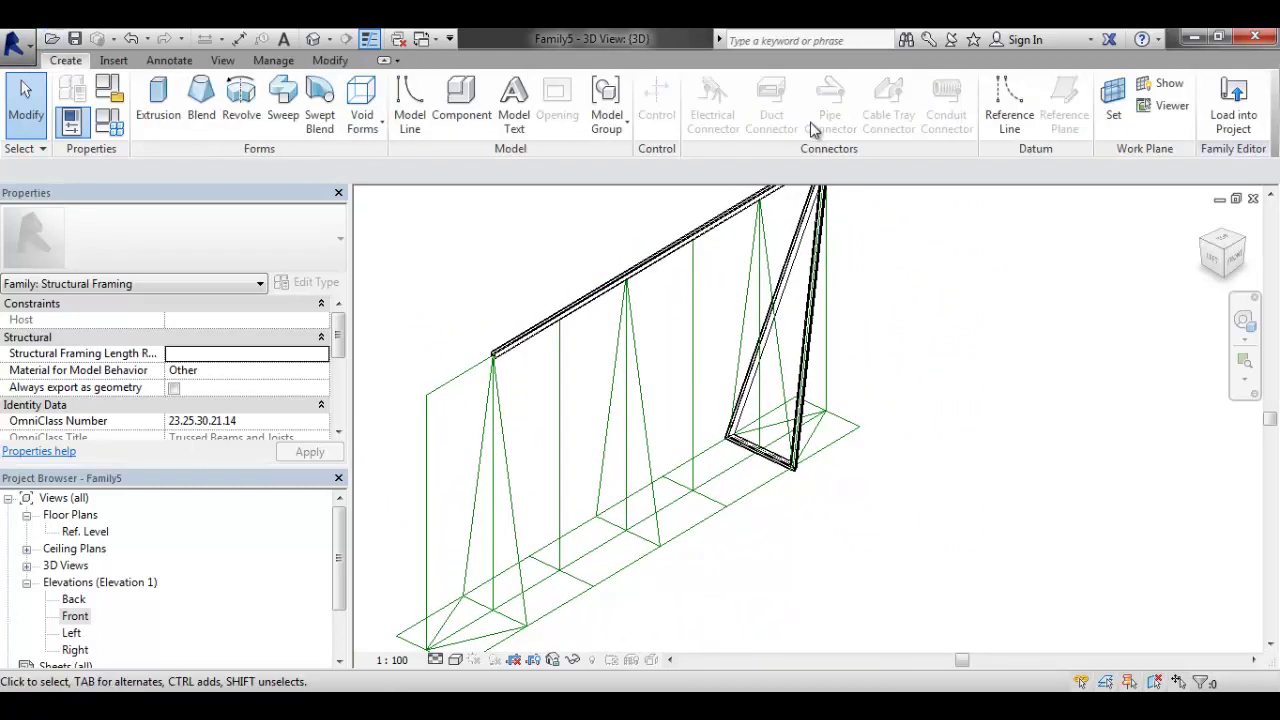
click(283, 100)
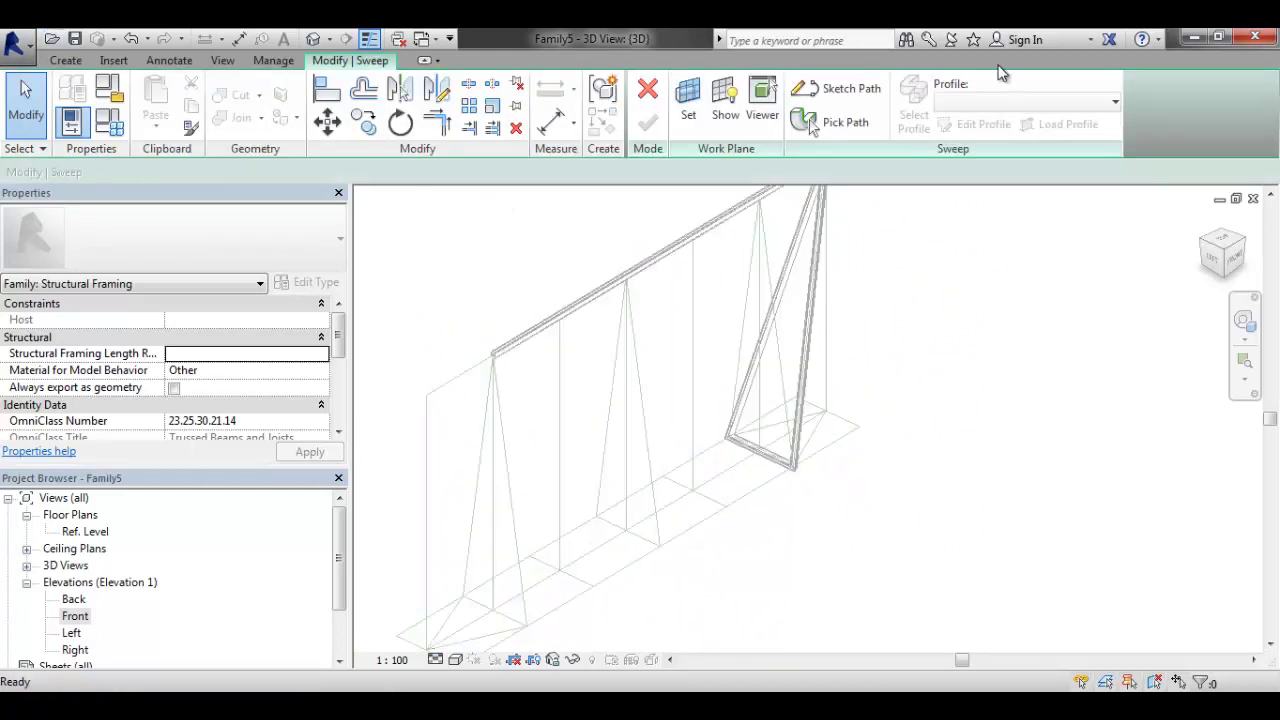
click(830, 120)
click(770, 276)
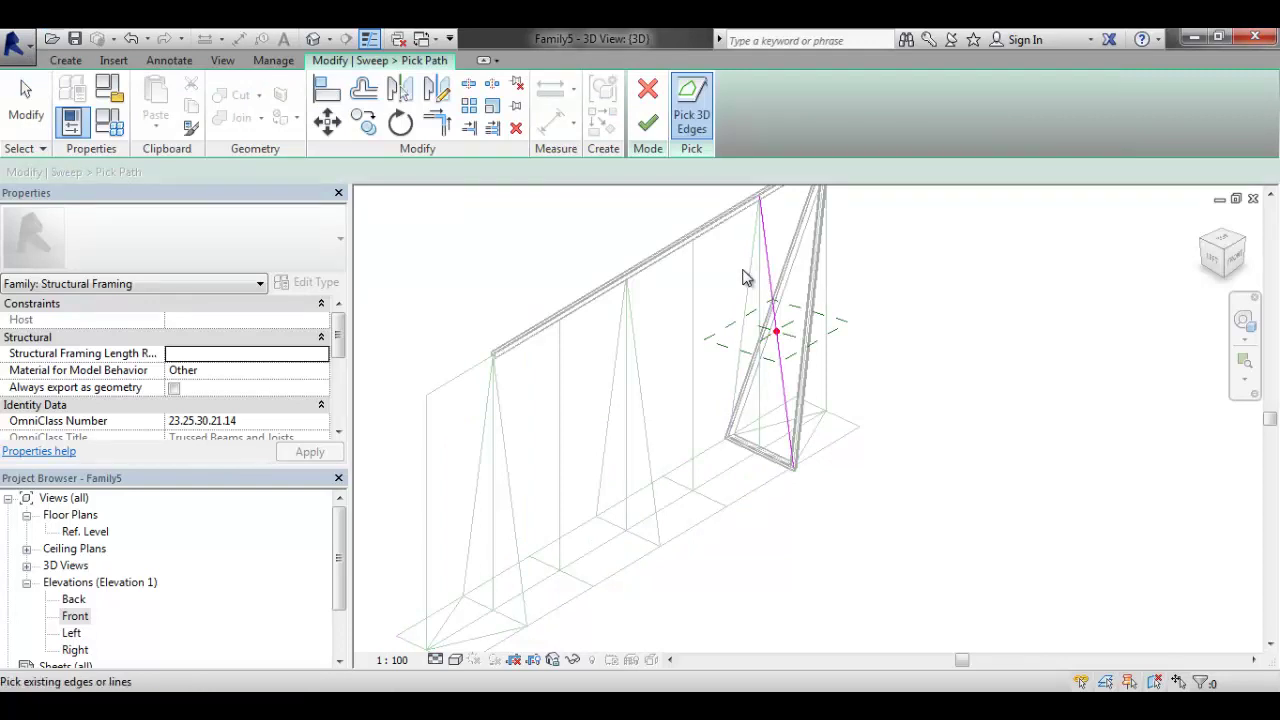
click(648, 122)
Assign the RSJ-Rolled Steel Joist-Profile:76x76x13RSJ profile to the two inclined lines and finish the sweep
click(1000, 101)
click(985, 120)
click(988, 104)
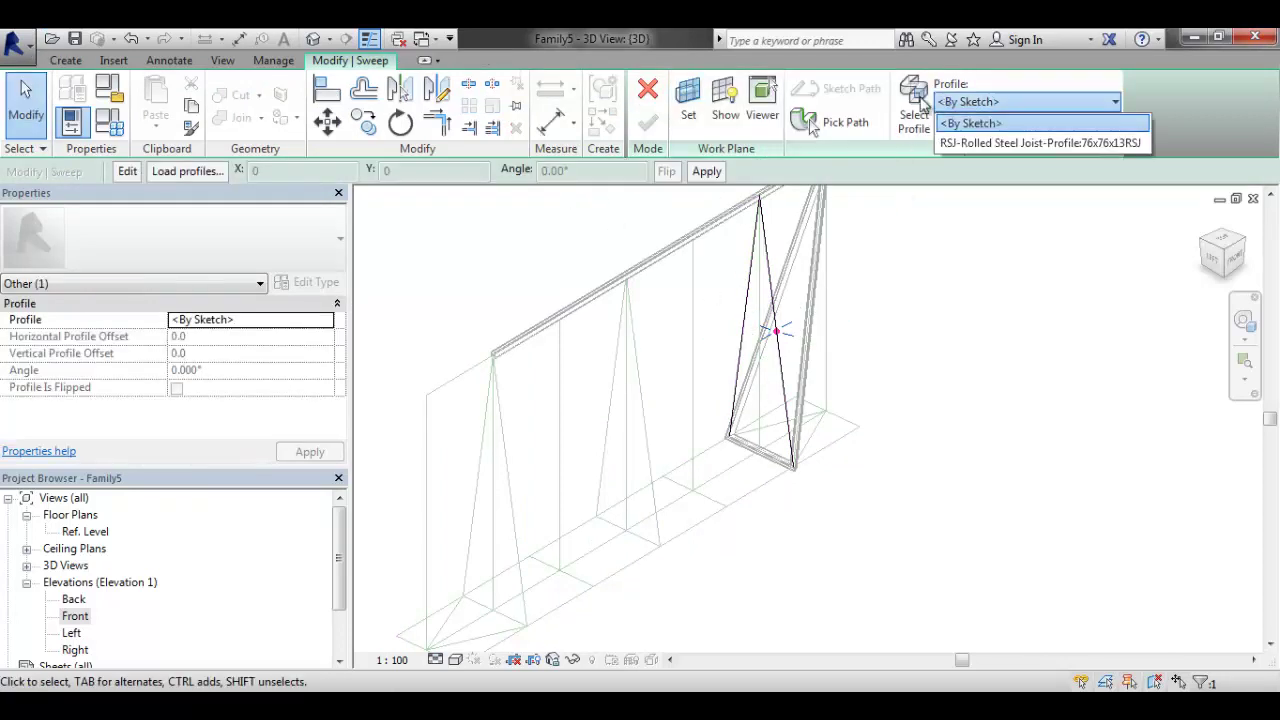
click(975, 122)
click(940, 102)
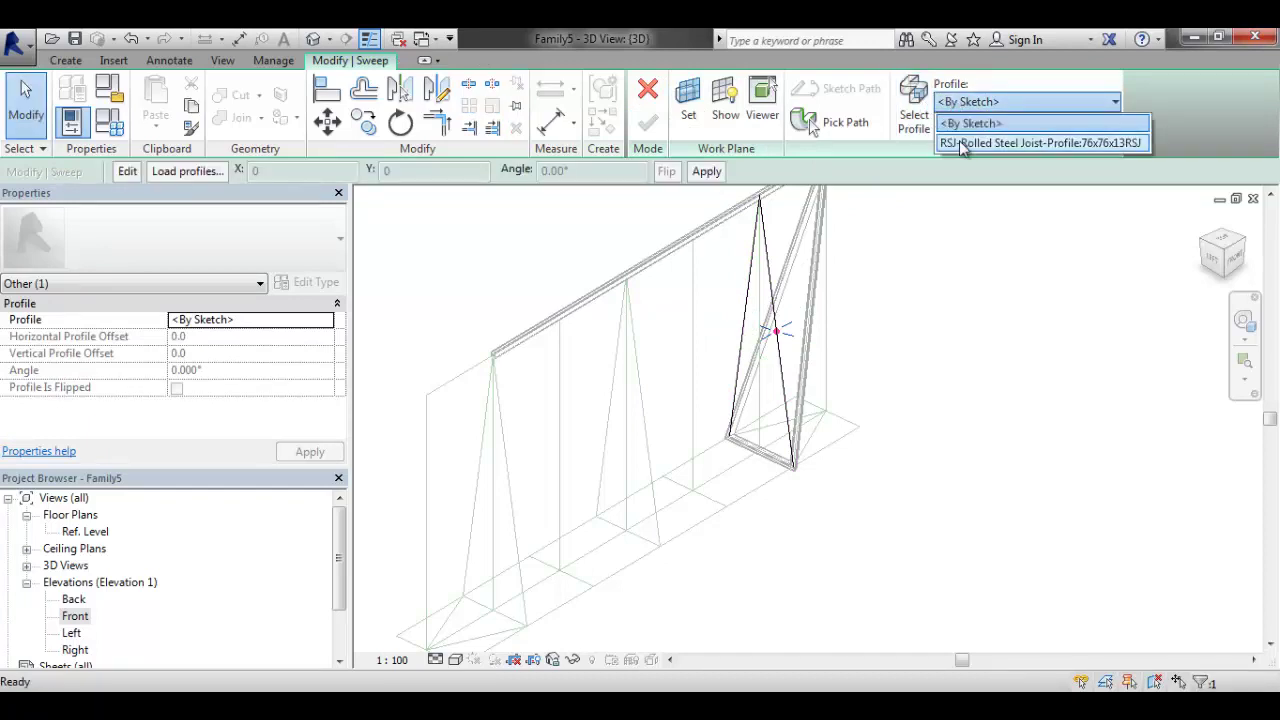
click(960, 142)
click(648, 124)
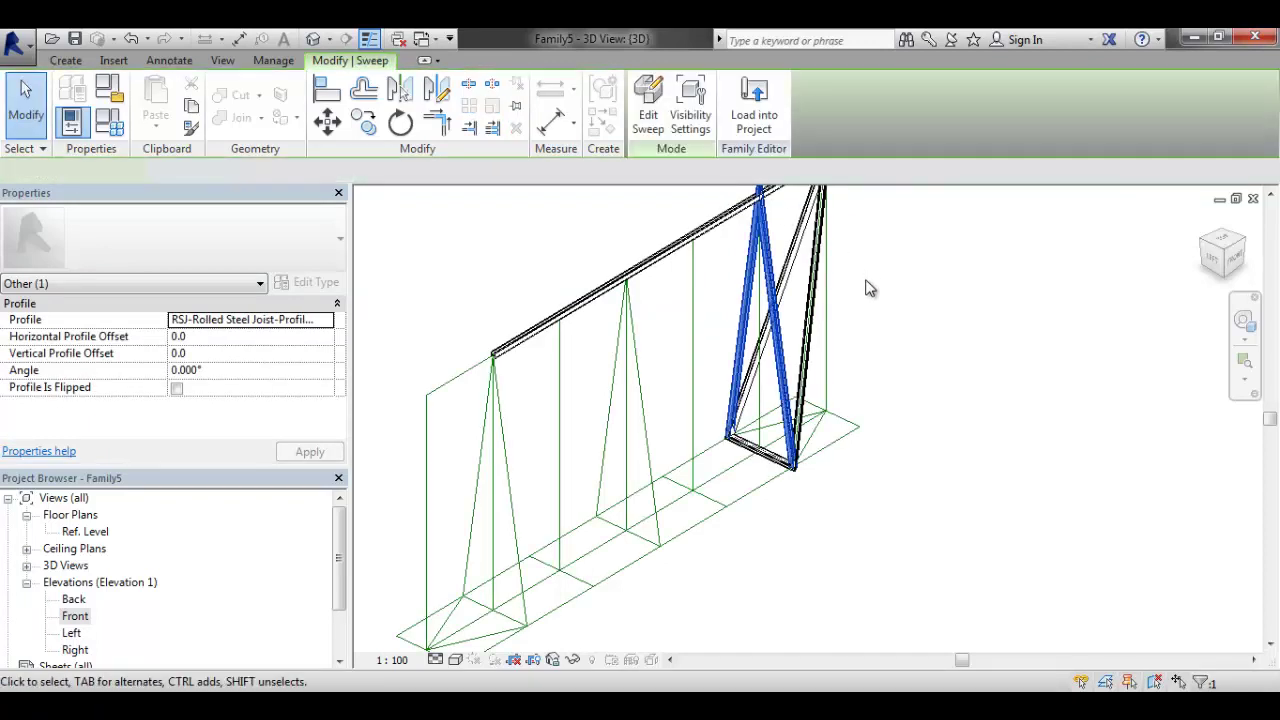
scroll(985, 371, down, 3)
scroll(962, 346, up, 2)
click(962, 346)
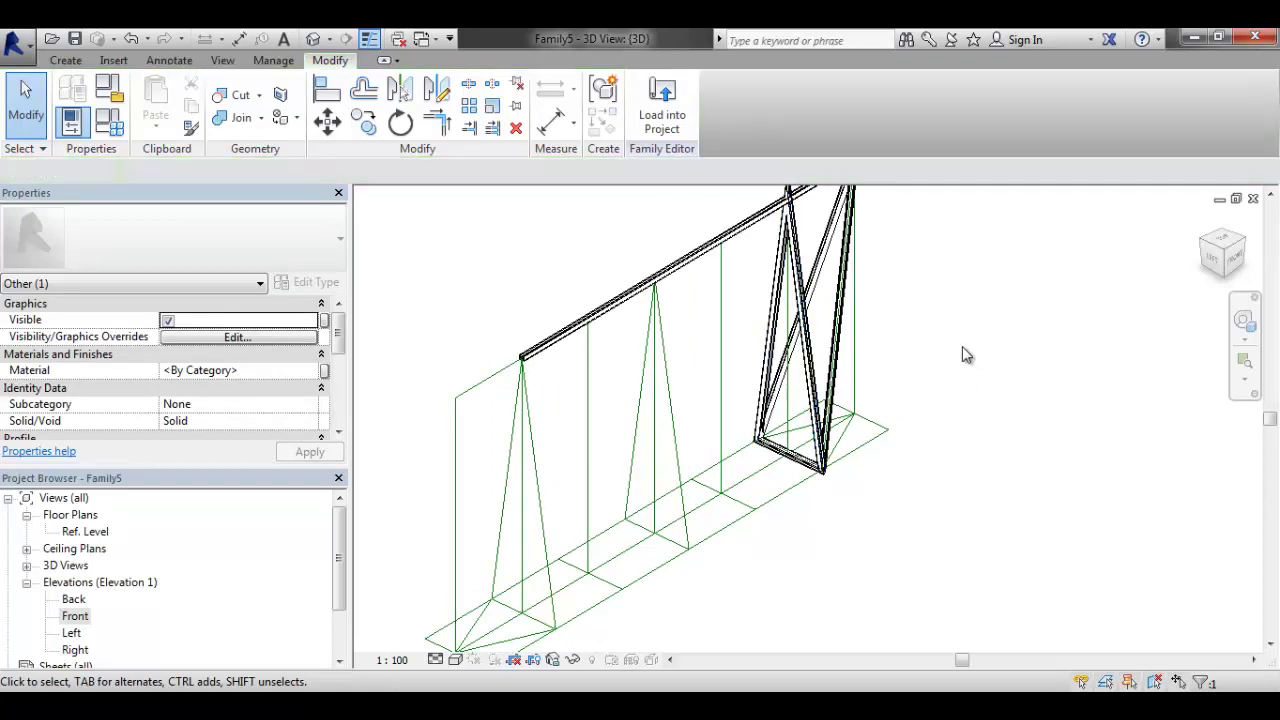
Start a sweep and pick the middle frame's two inclined lines and the base line between their feet as its path
scroll(908, 394, down, 2)
mouse_move(908, 394)
shift+middle_down()
mouse_move(980, 371)
mouse_move(920, 391)
shift+middle_up()
scroll(900, 400, up, 2)
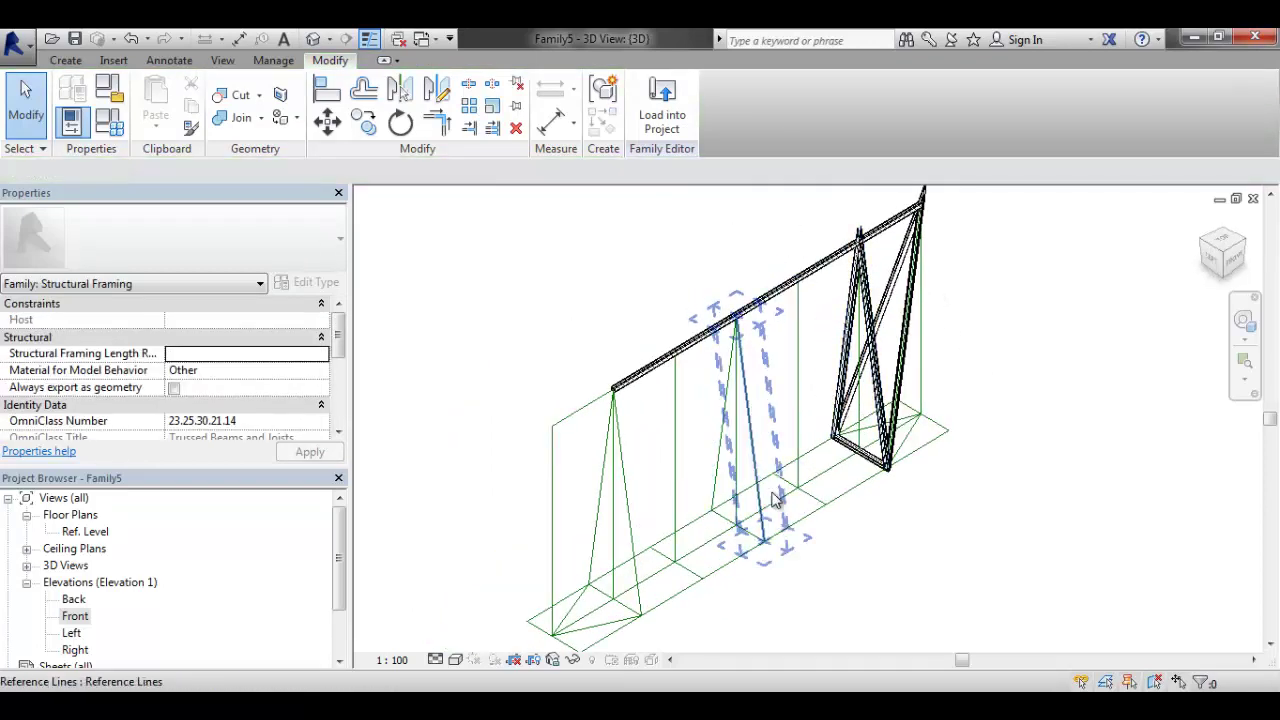
click(65, 60)
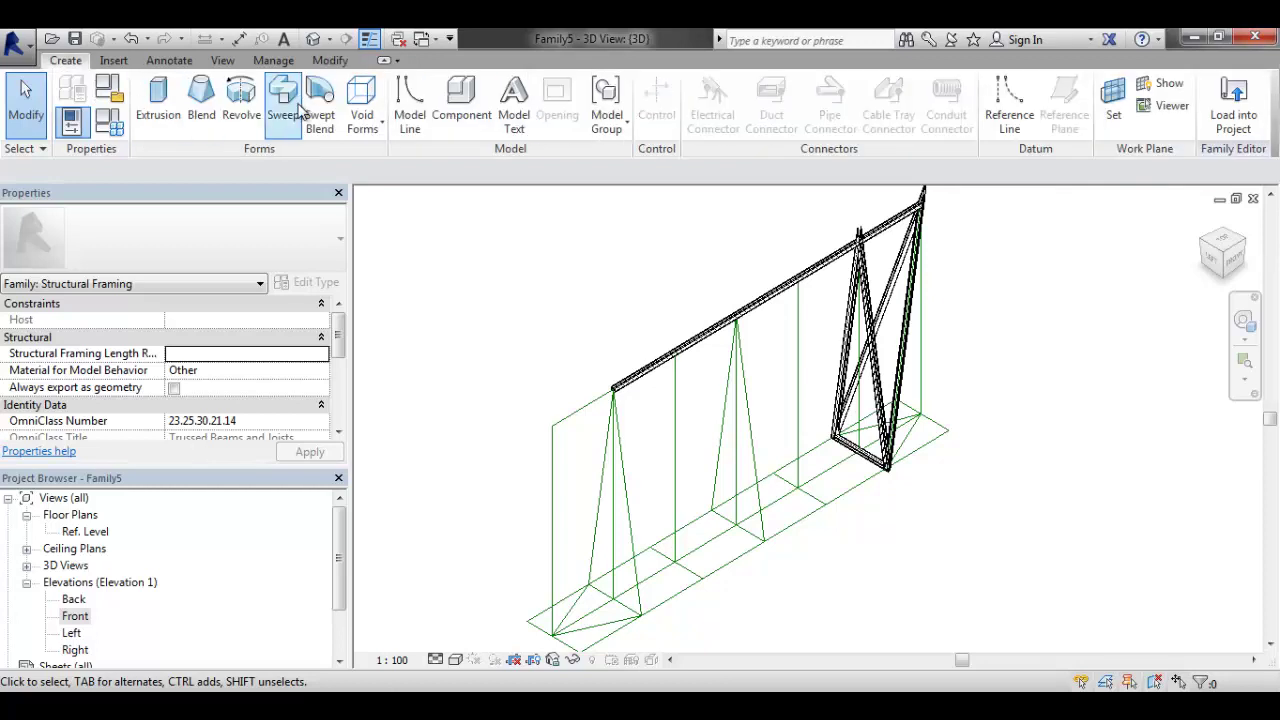
click(285, 95)
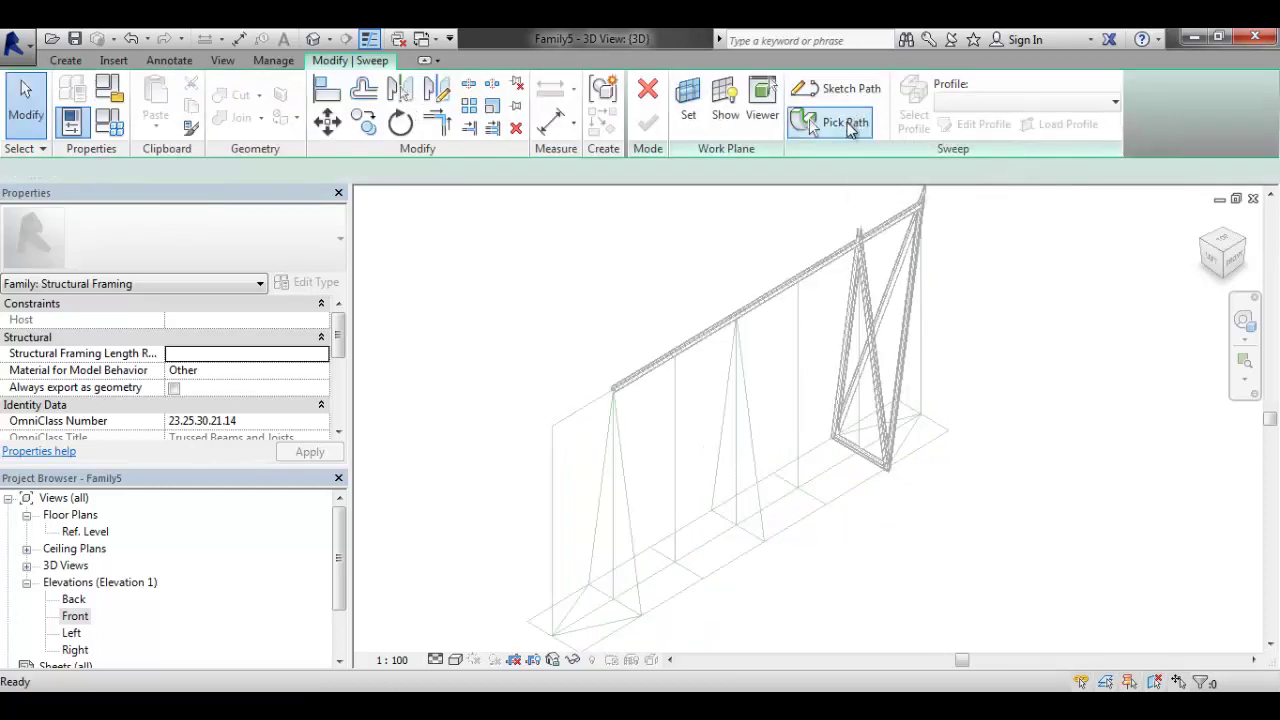
click(843, 123)
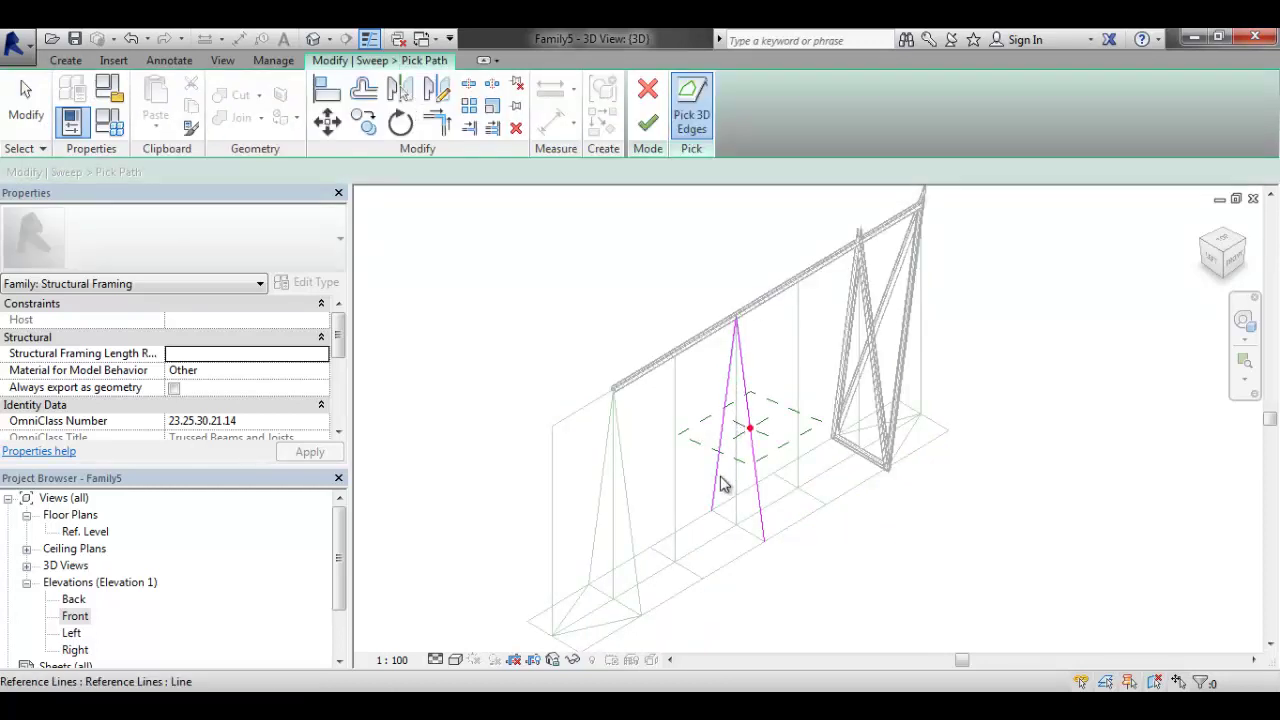
click(724, 518)
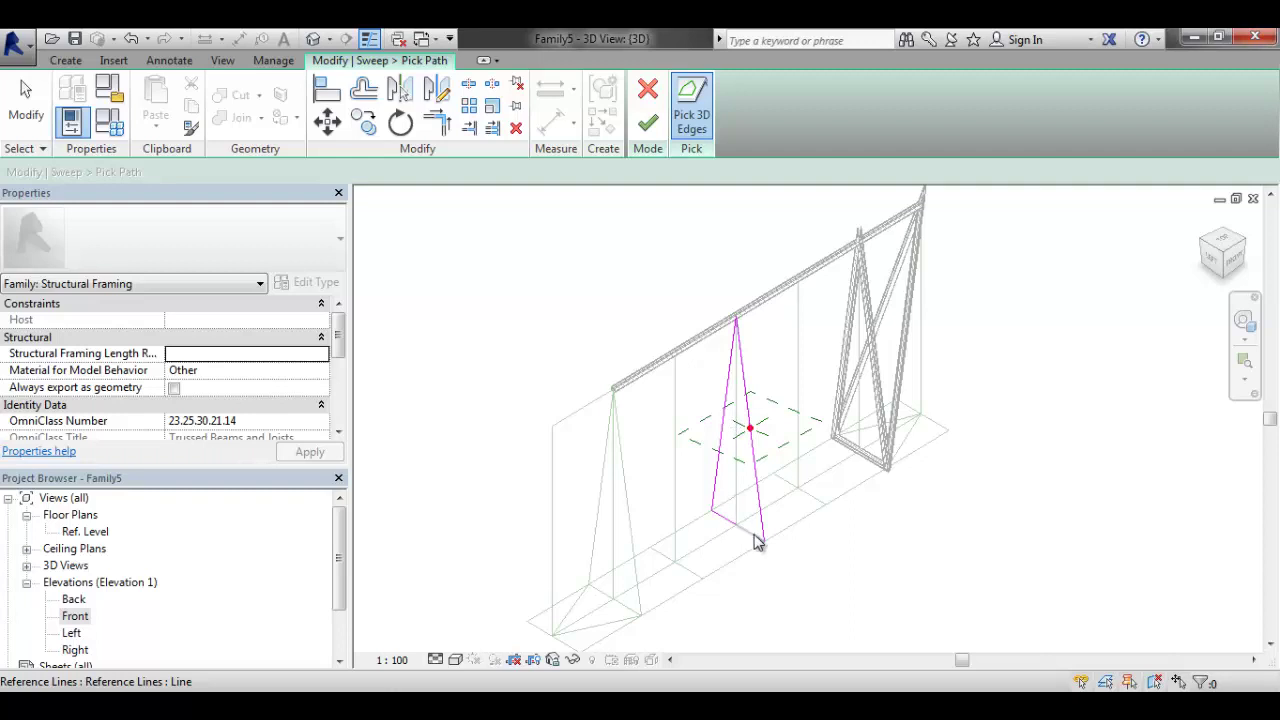
click(649, 128)
Assign the 76x76x13RSJ profile to the middle frame path and finish the sweep
click(912, 105)
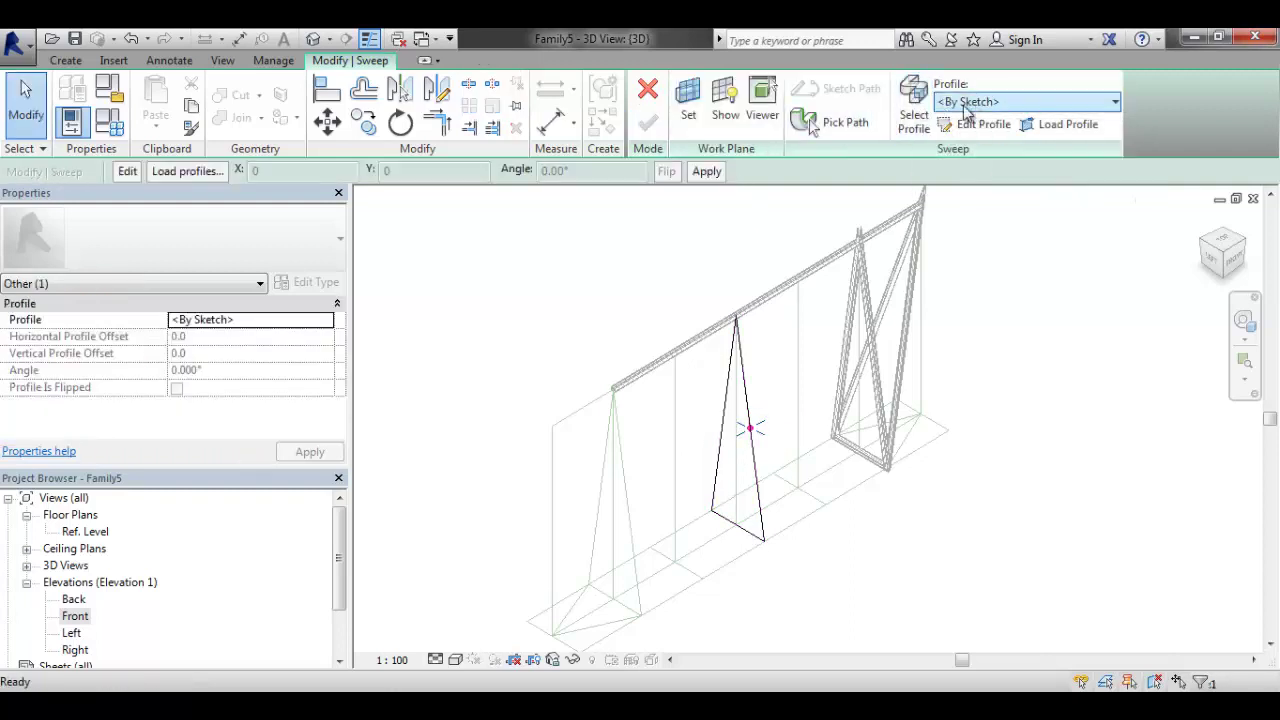
click(952, 101)
click(1010, 137)
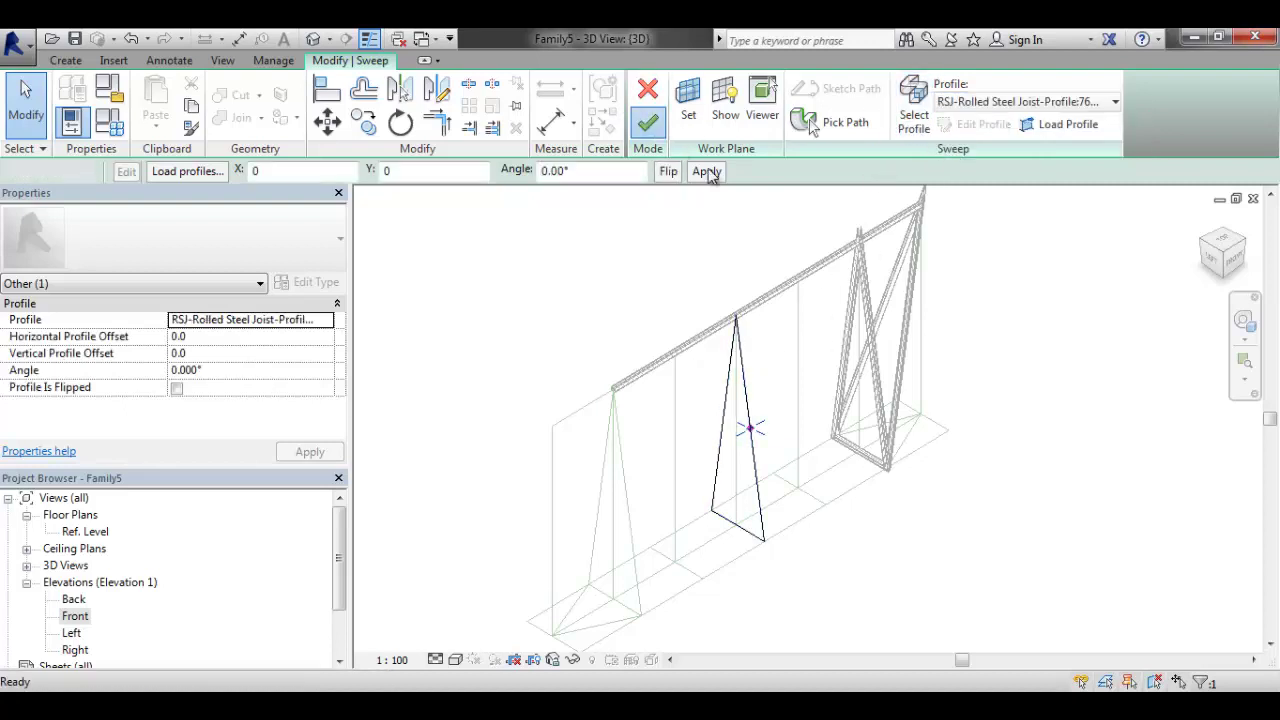
click(648, 122)
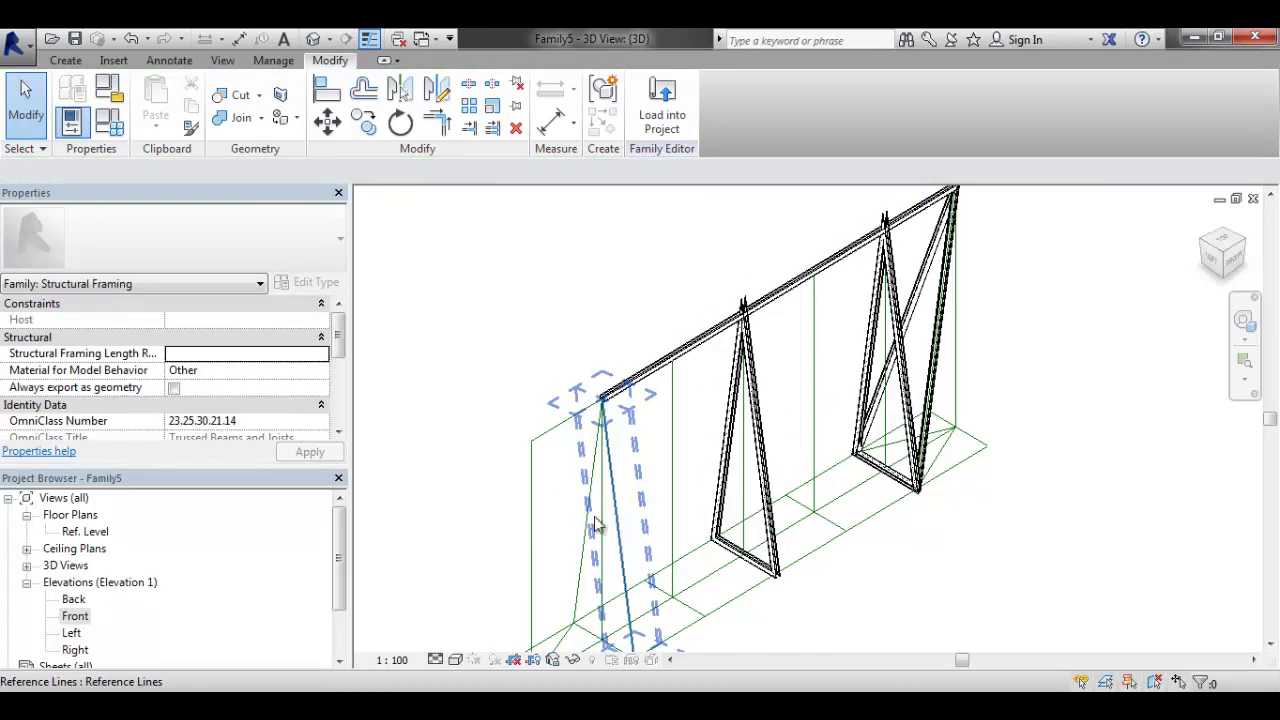
Start a sweep and pick the two inclined lines and base line of the last unswept triangular frame as its path
click(66, 61)
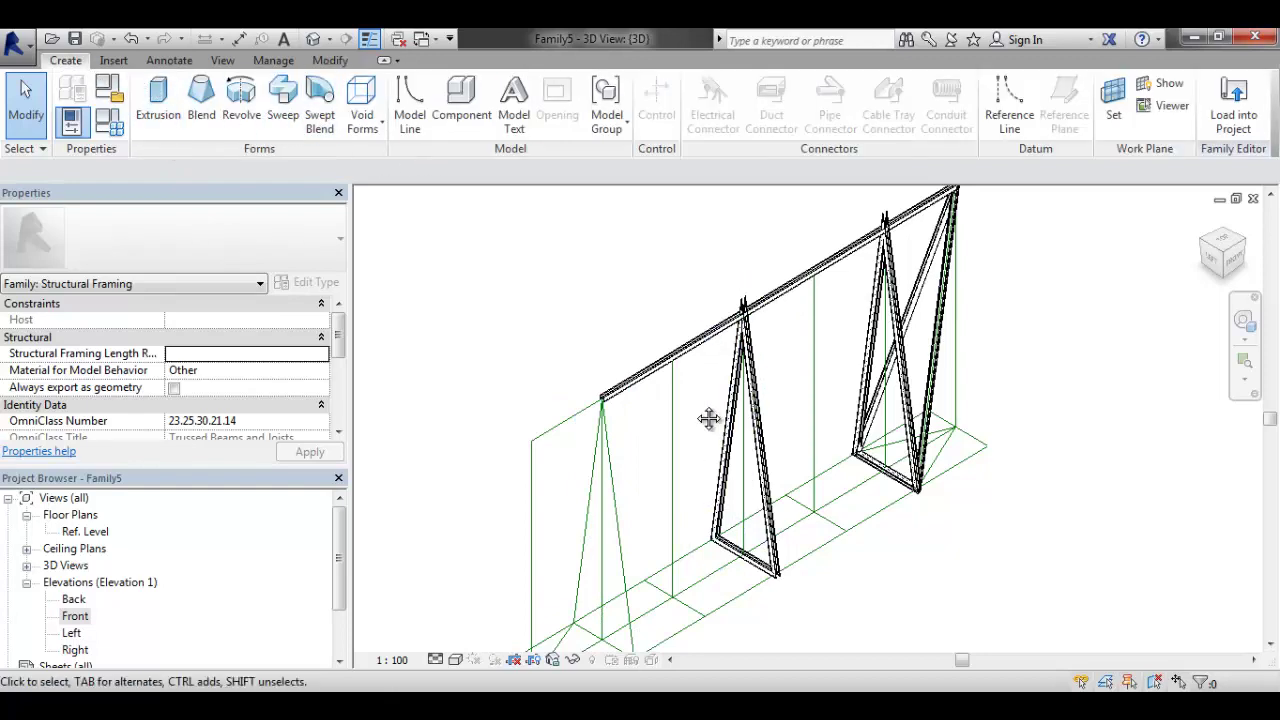
scroll(709, 418, down, 2)
click(598, 365)
click(506, 331)
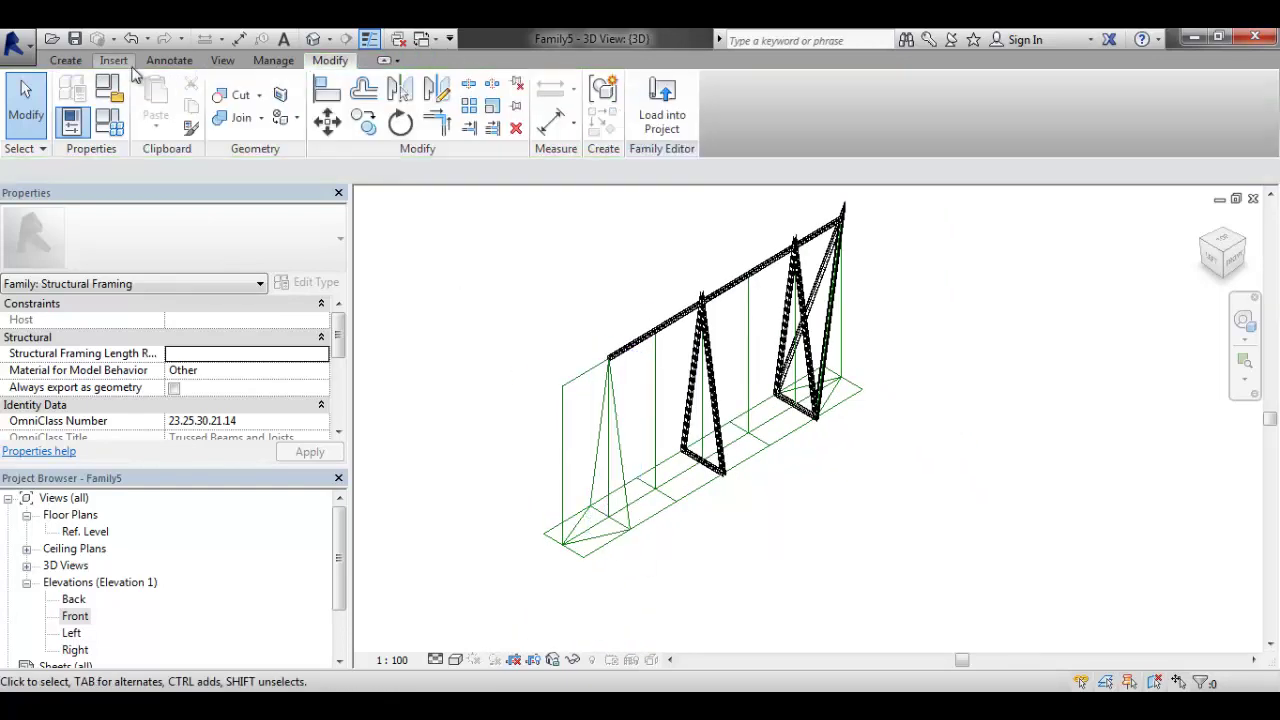
click(66, 60)
click(282, 100)
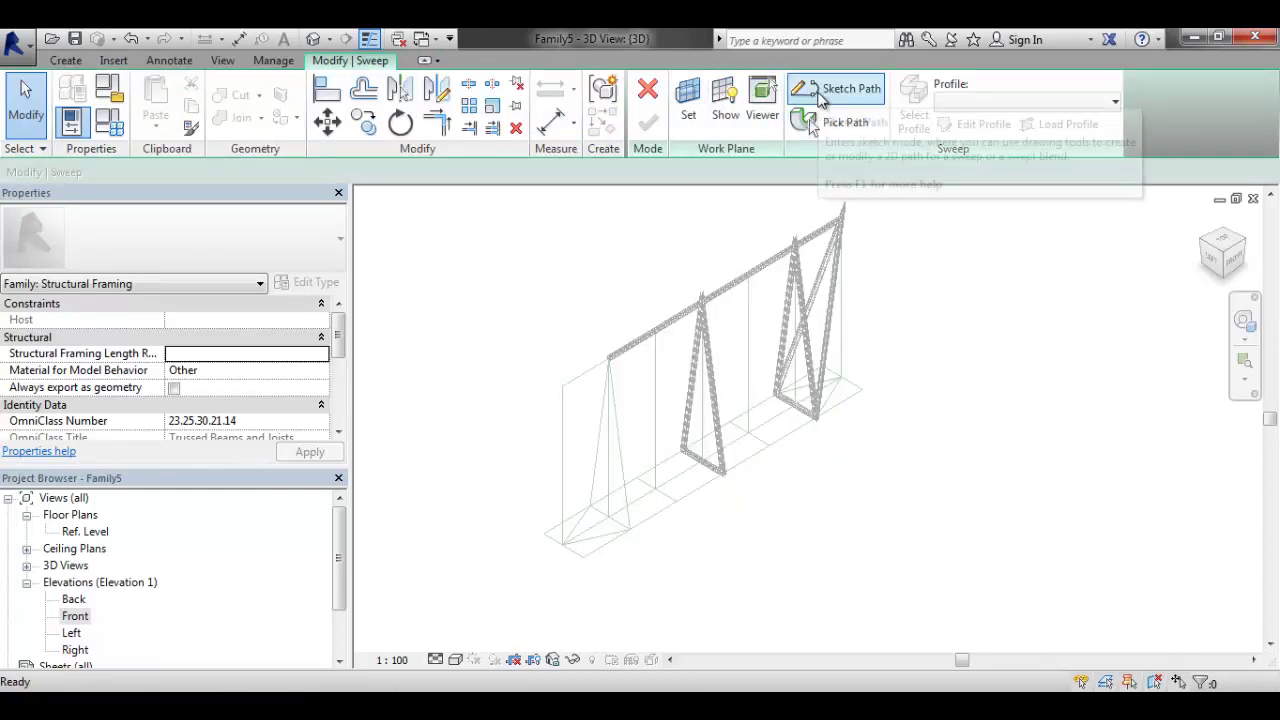
click(812, 124)
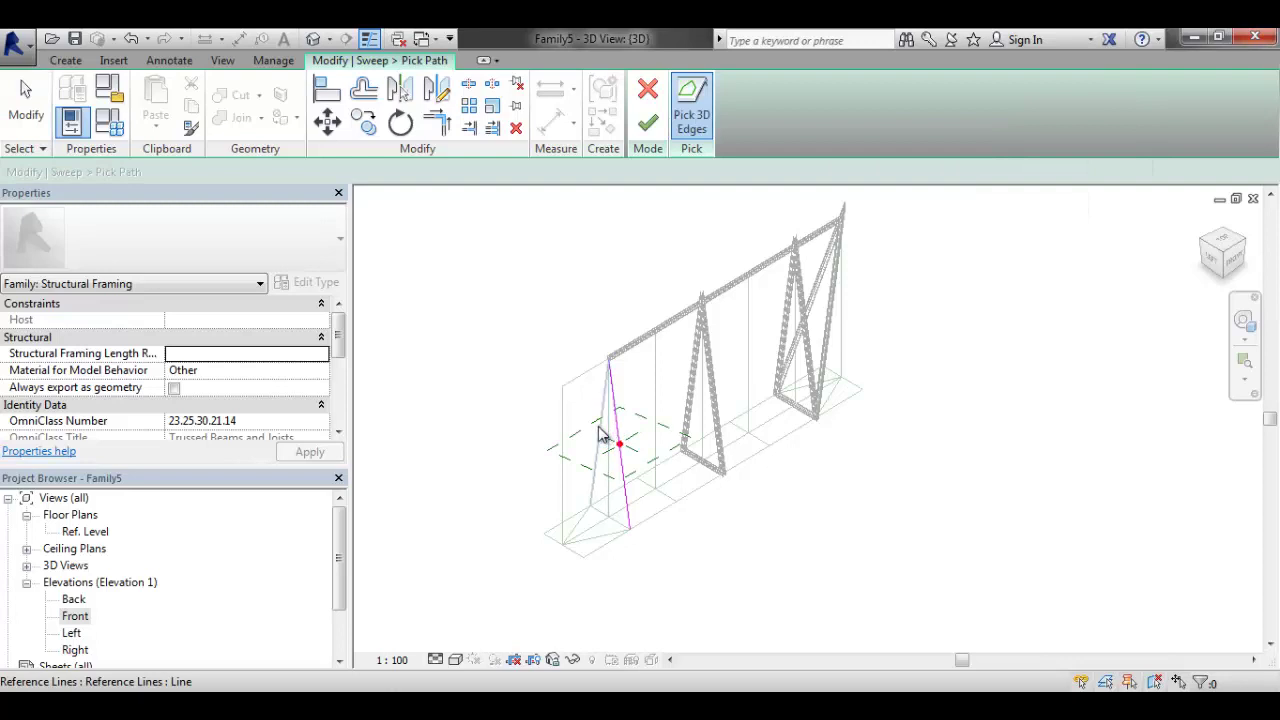
click(612, 525)
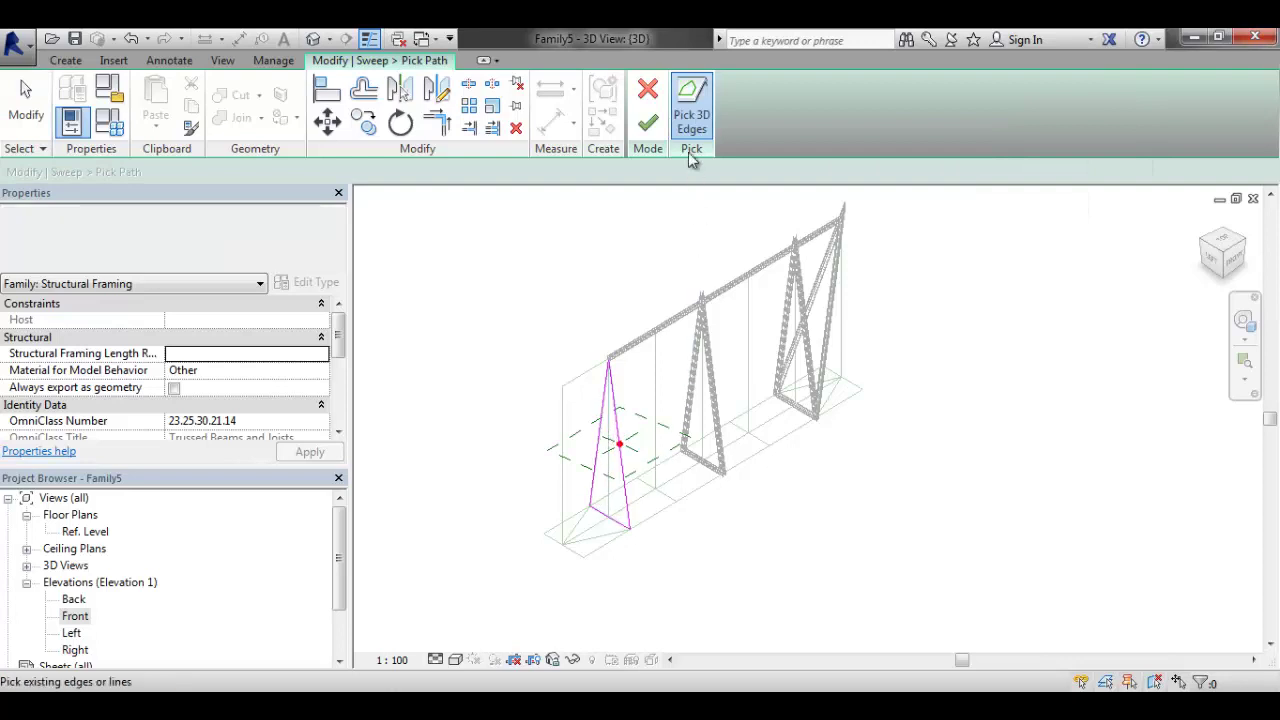
click(648, 122)
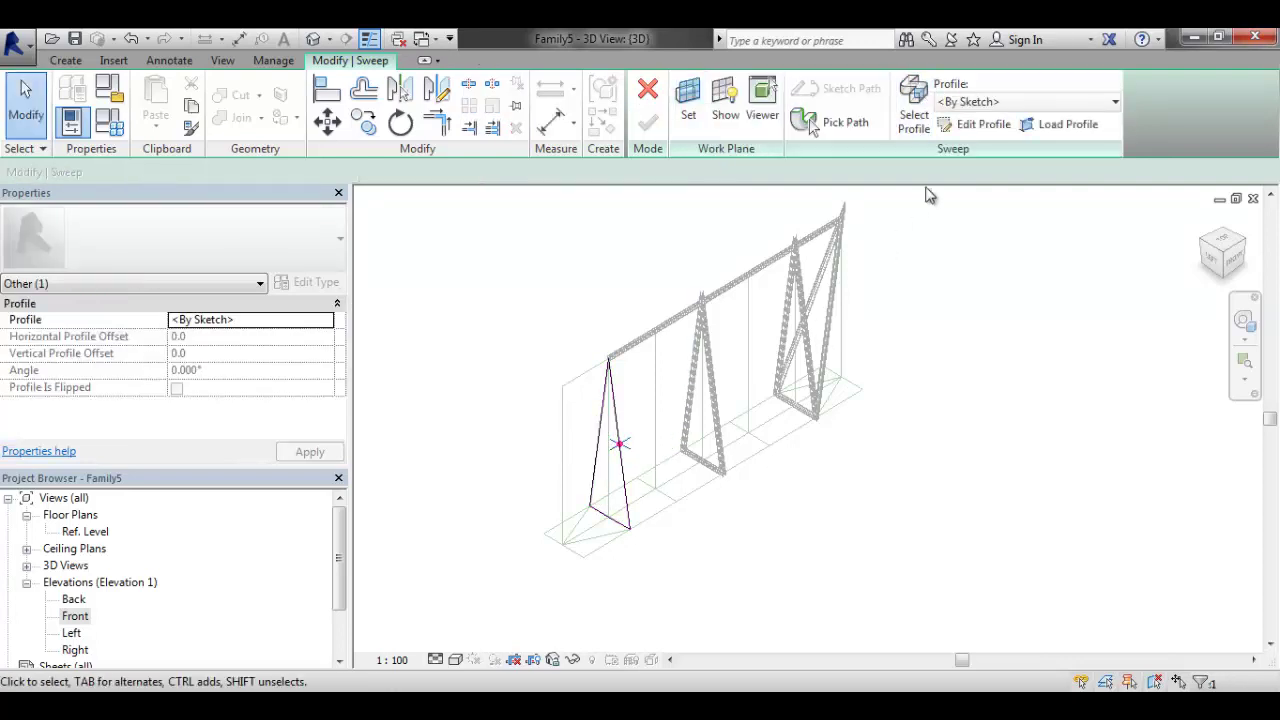
Assign the 76x76x13RSJ profile to the last frame path, finish the sweep and view the whole truss
click(962, 103)
click(968, 143)
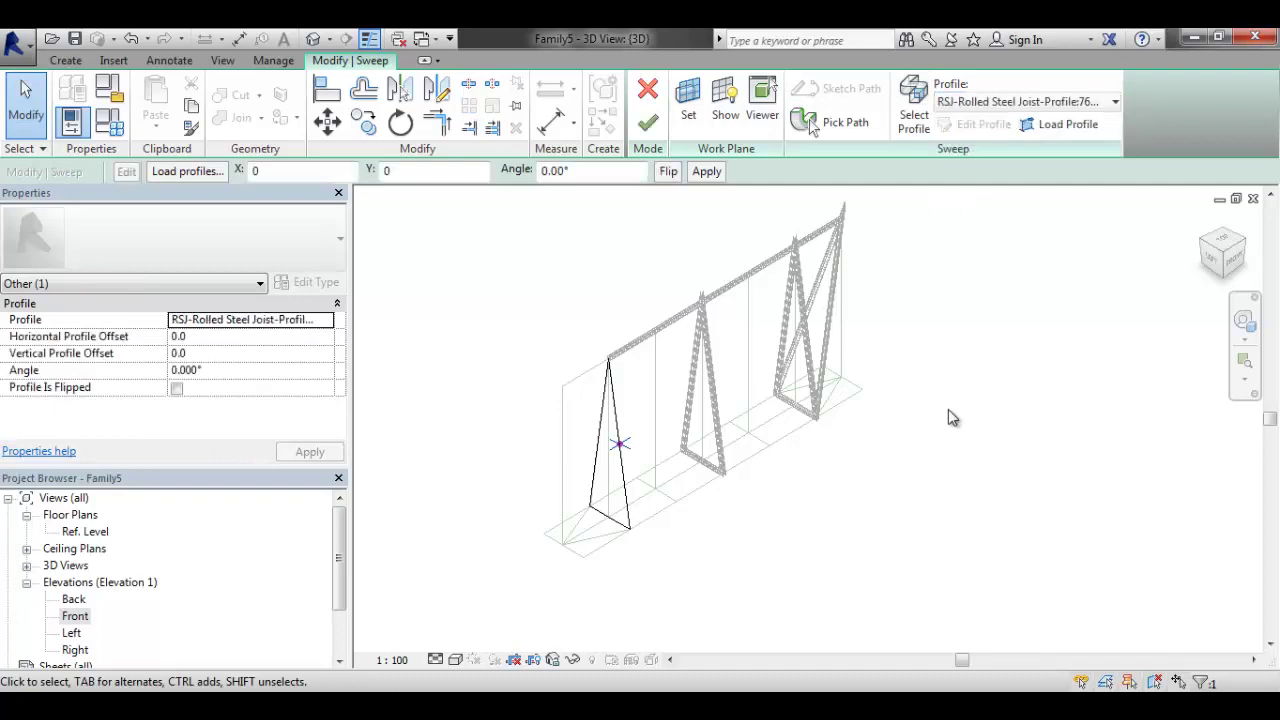
click(648, 122)
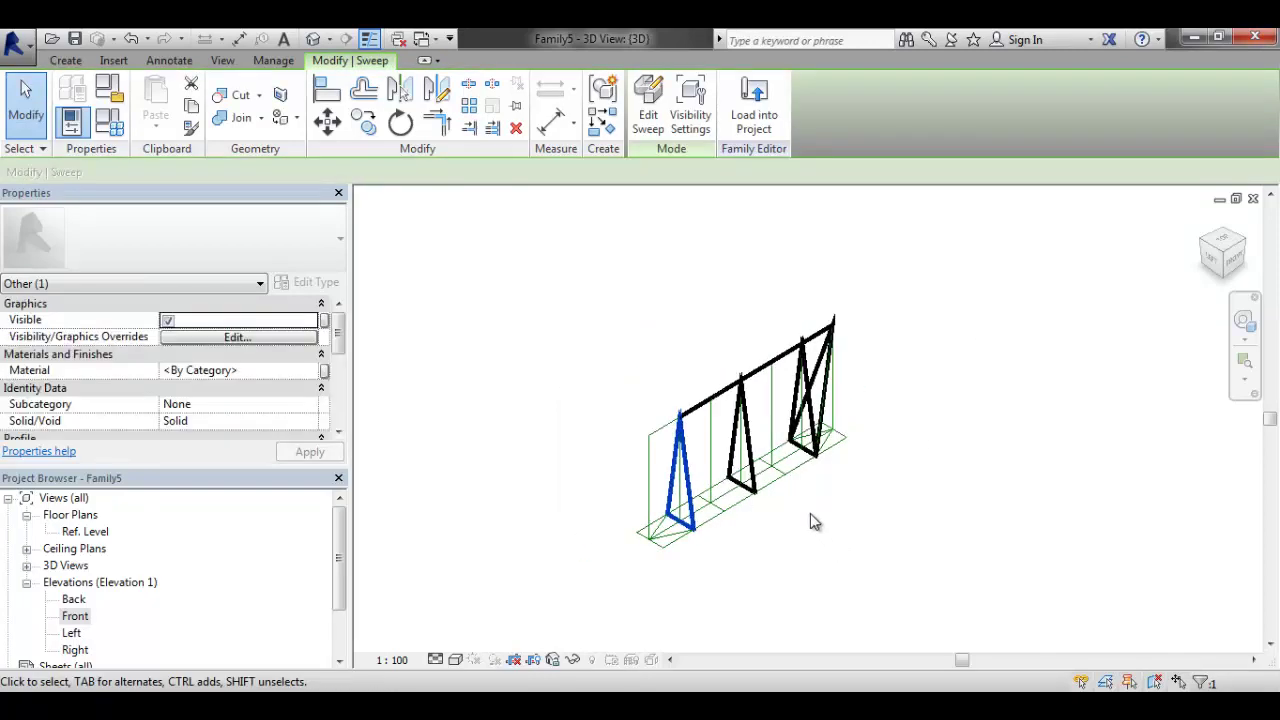
click(809, 520)
scroll(790, 500, up, 3)
scroll(734, 577, down, 3)
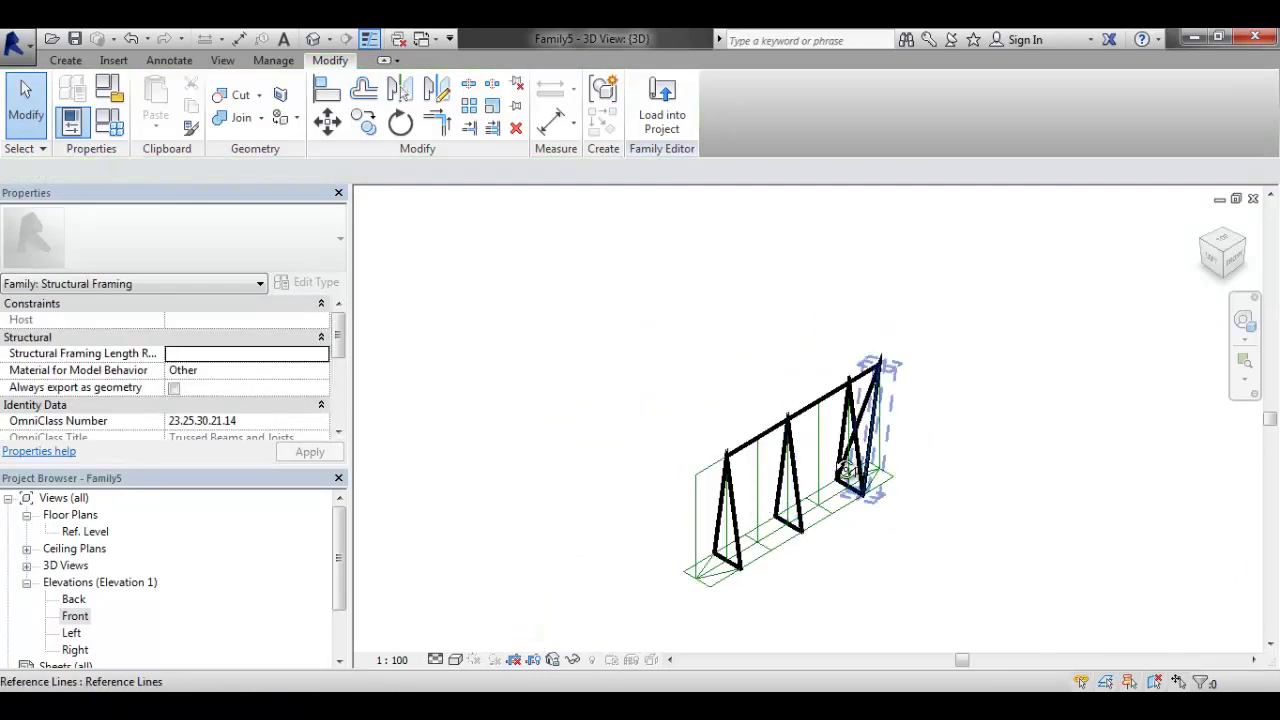
shift+middle_drag(857, 410, 731, 394)
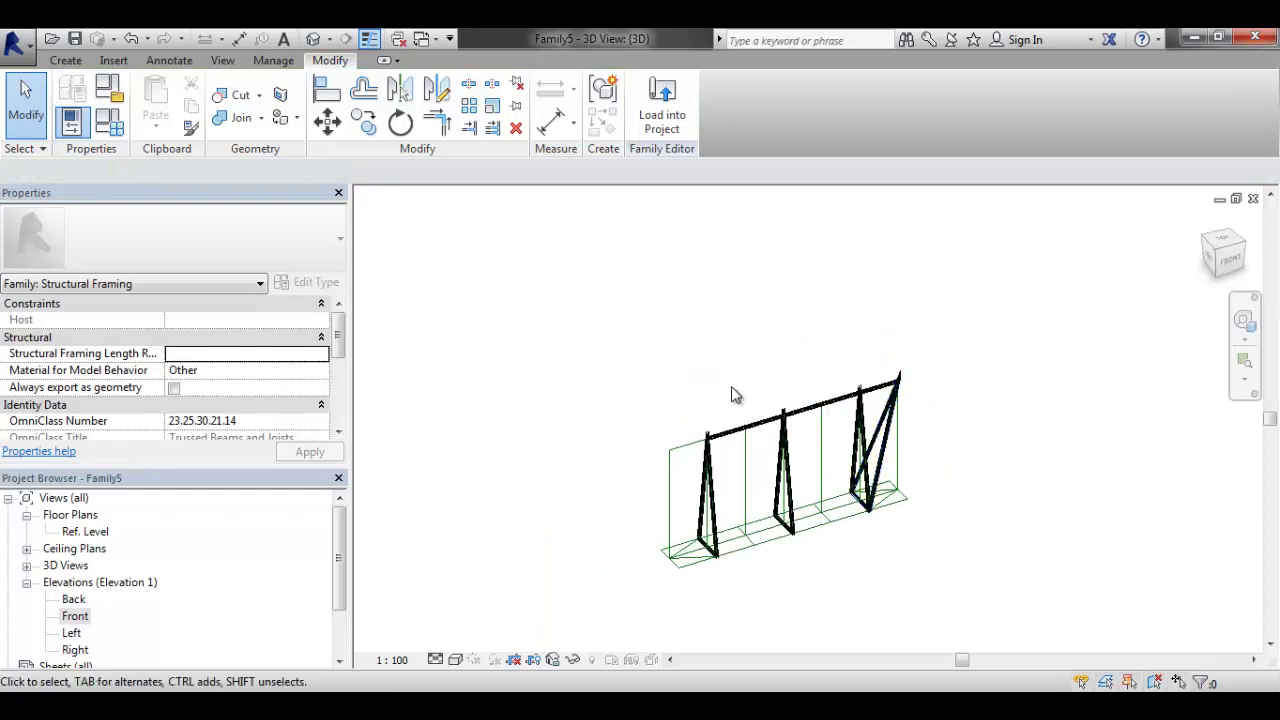
Apply the Test A family type to flex the truss and examine the resized steel members in 3D
click(107, 126)
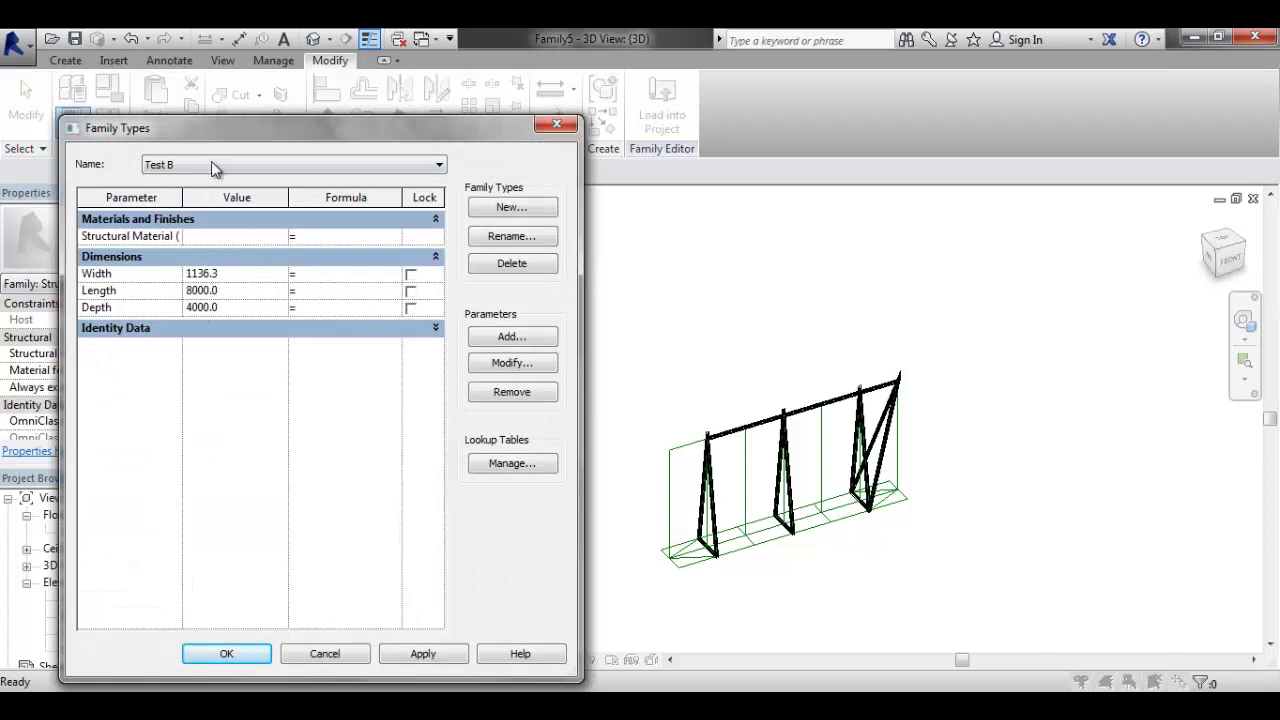
click(212, 164)
click(186, 192)
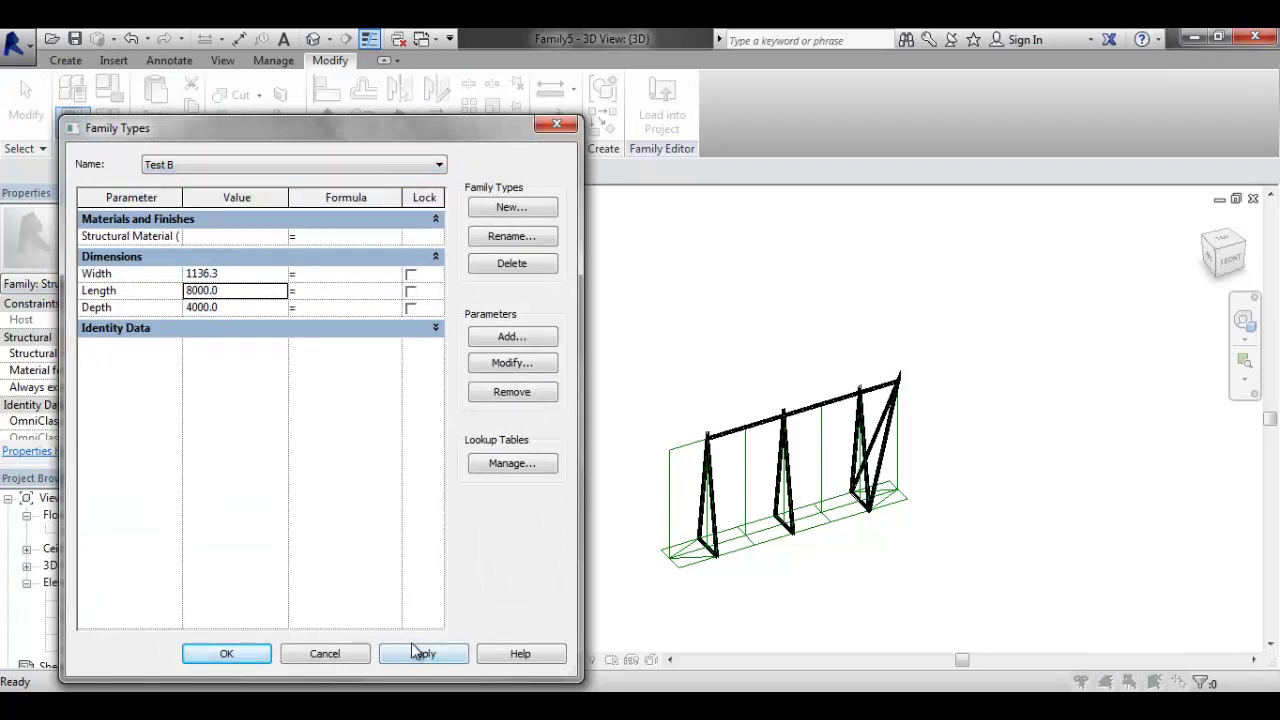
click(212, 164)
click(186, 178)
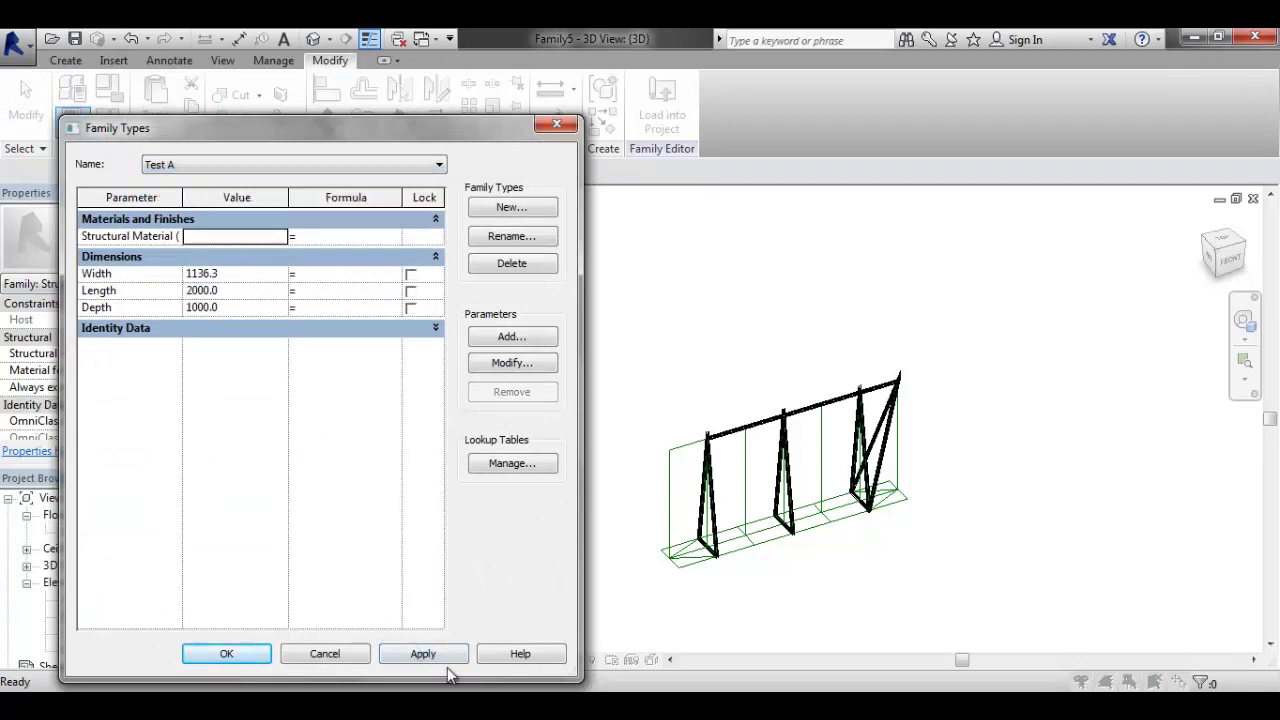
click(423, 656)
click(224, 654)
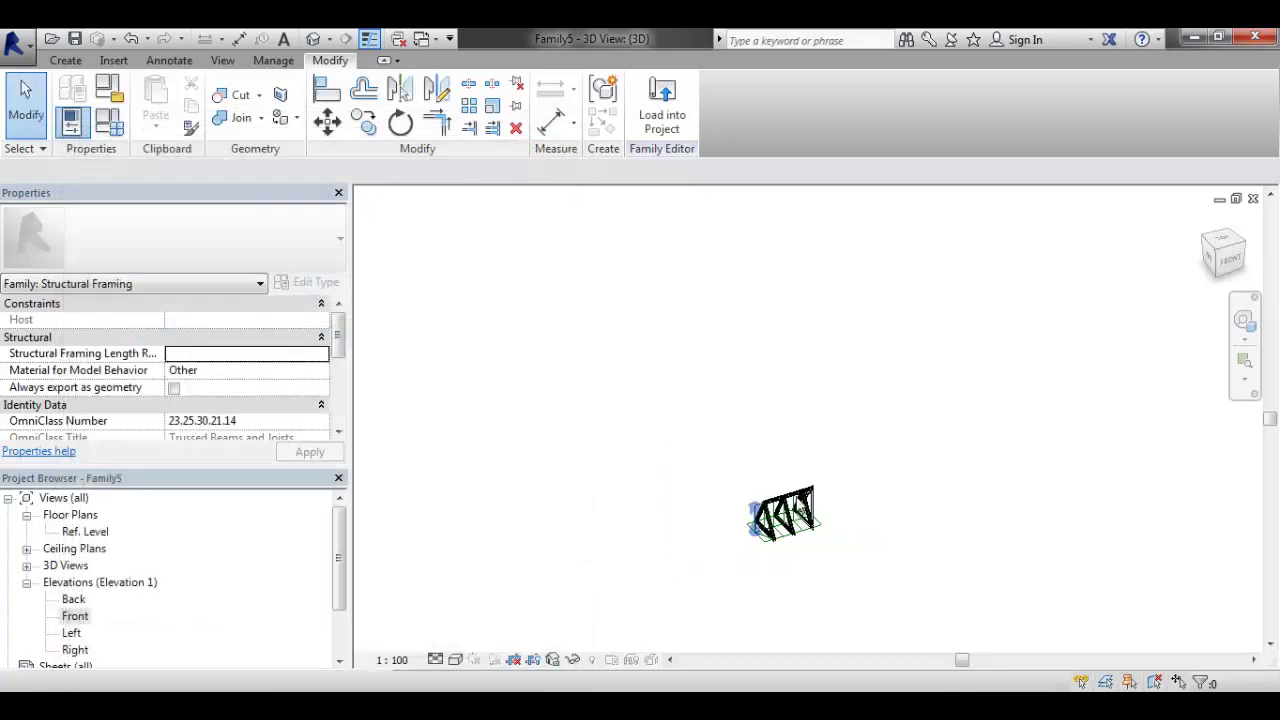
scroll(819, 517, up, 5)
scroll(748, 500, down, 2)
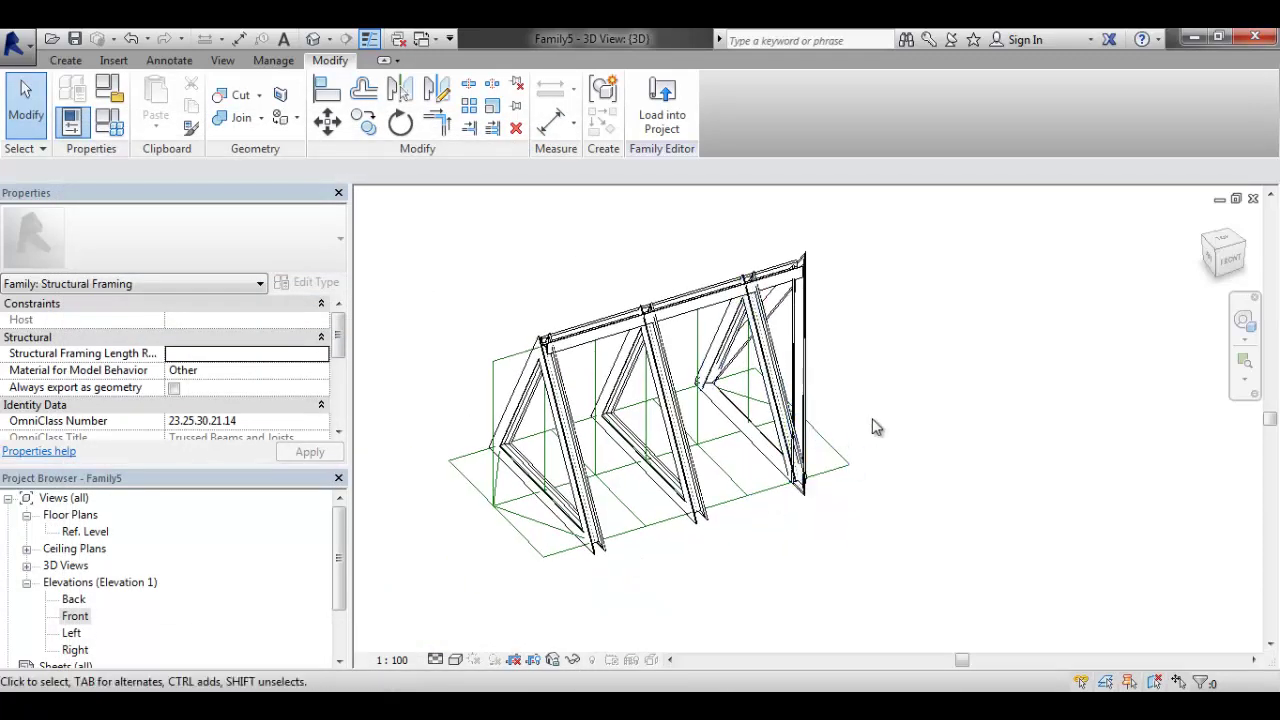
scroll(873, 420, down, 3)
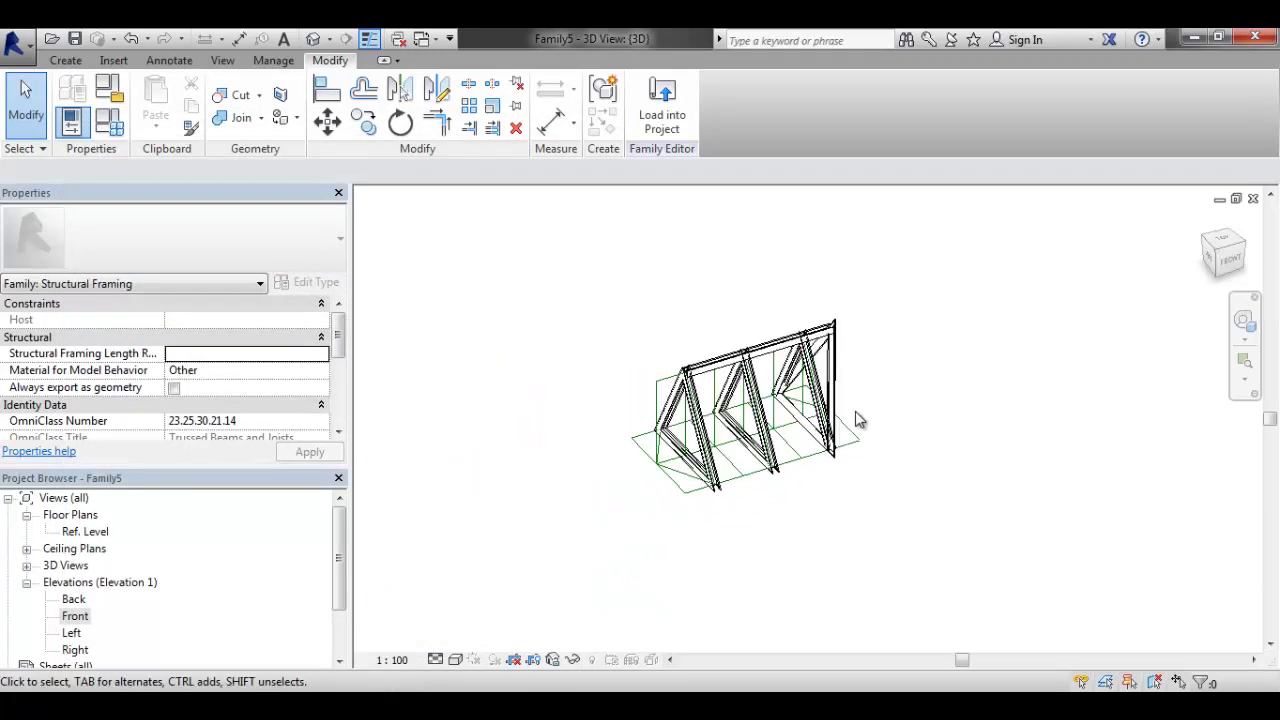
shift+middle_drag(897, 406, 751, 203)
Load the truss family into Project1
click(650, 140)
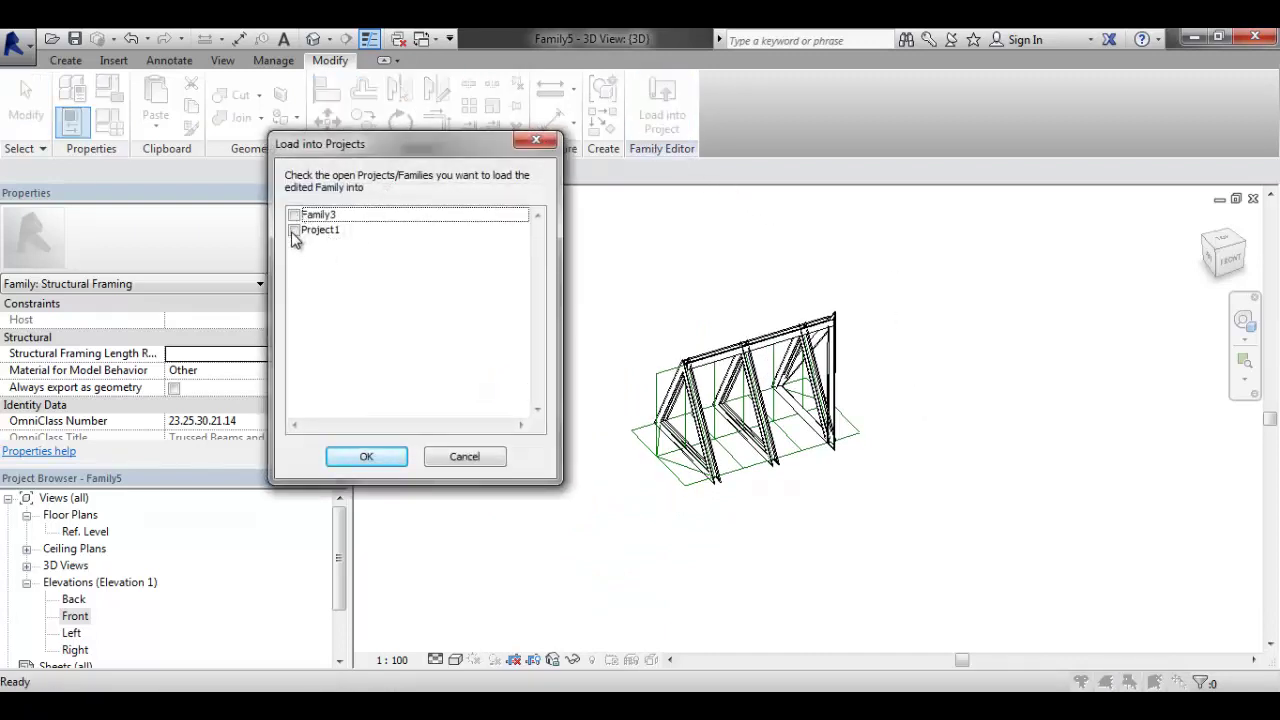
click(294, 231)
click(364, 456)
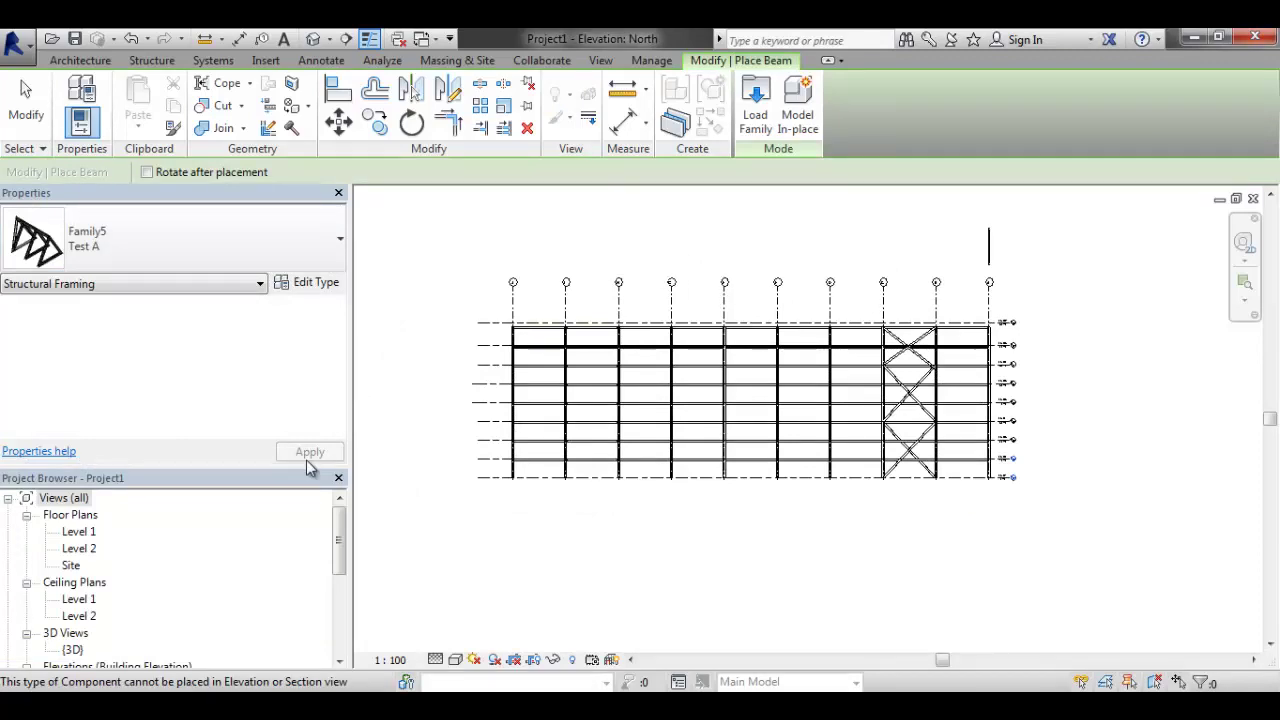
Open the Level 1 floor plan and try to change the W310X38.7 beam on grid 5 to Family5 Test A
double_click(79, 531)
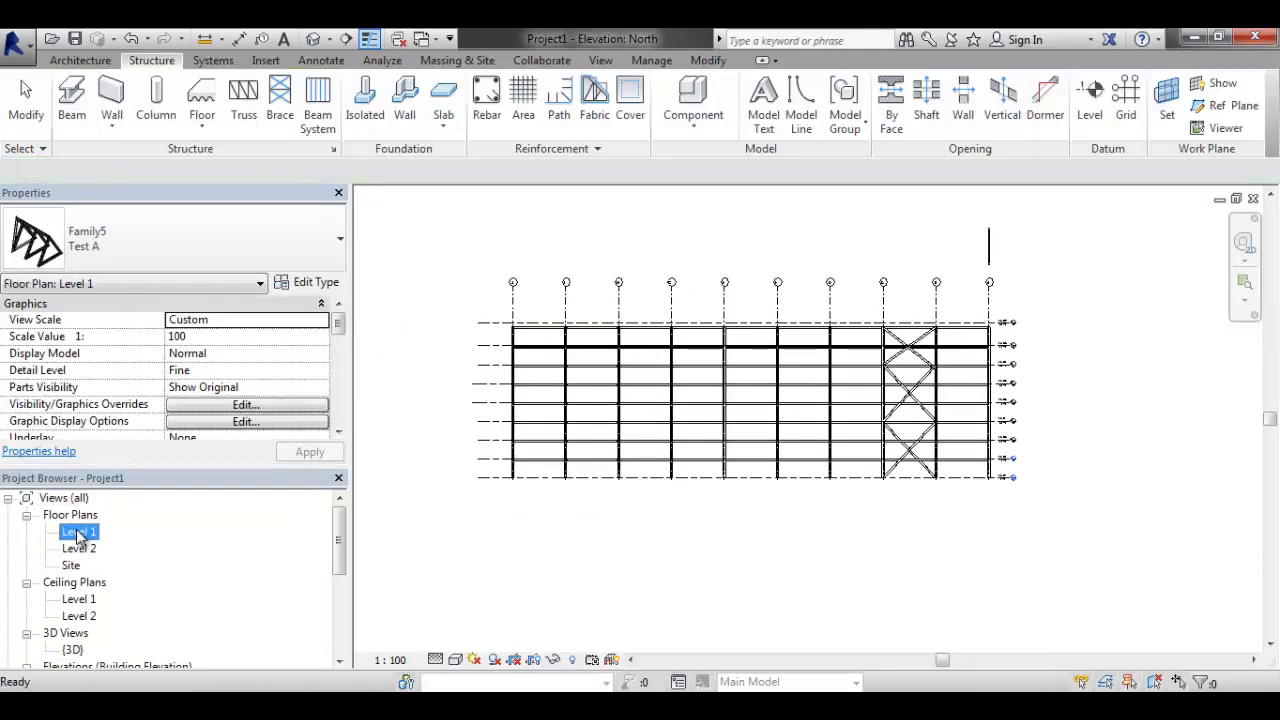
scroll(624, 325, up, 6)
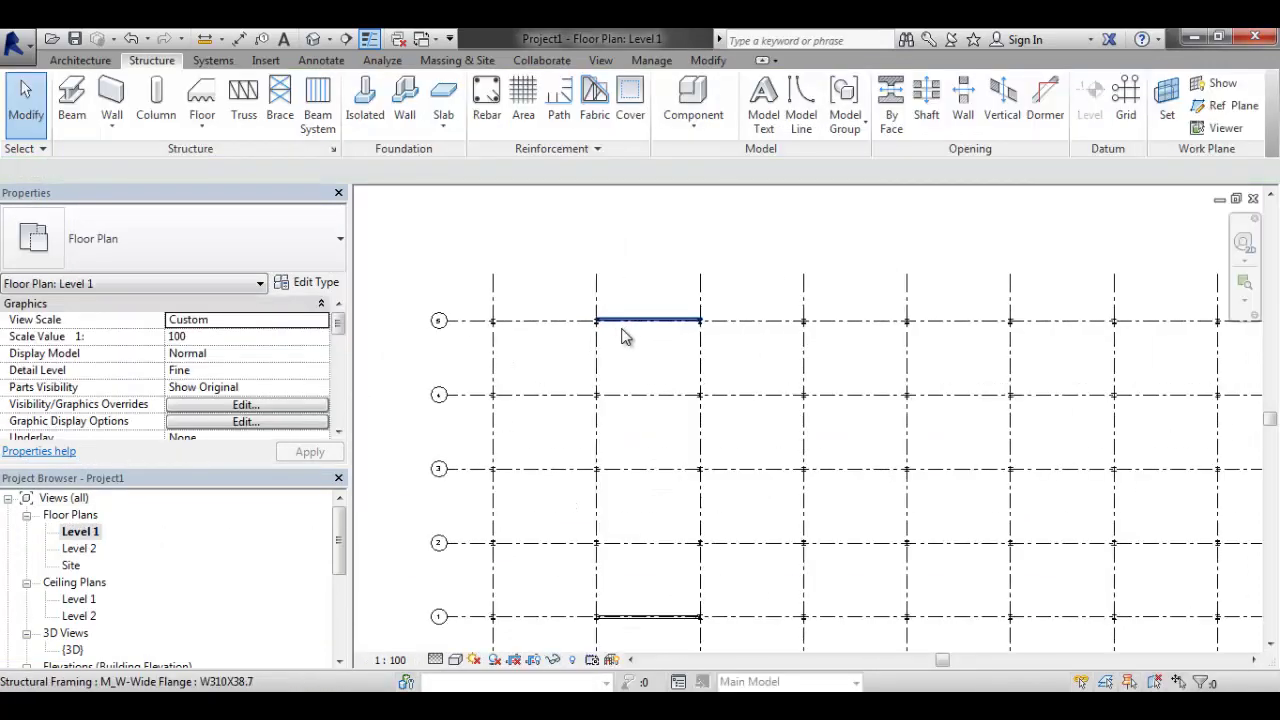
click(757, 313)
middle_drag(757, 313, 924, 283)
click(288, 231)
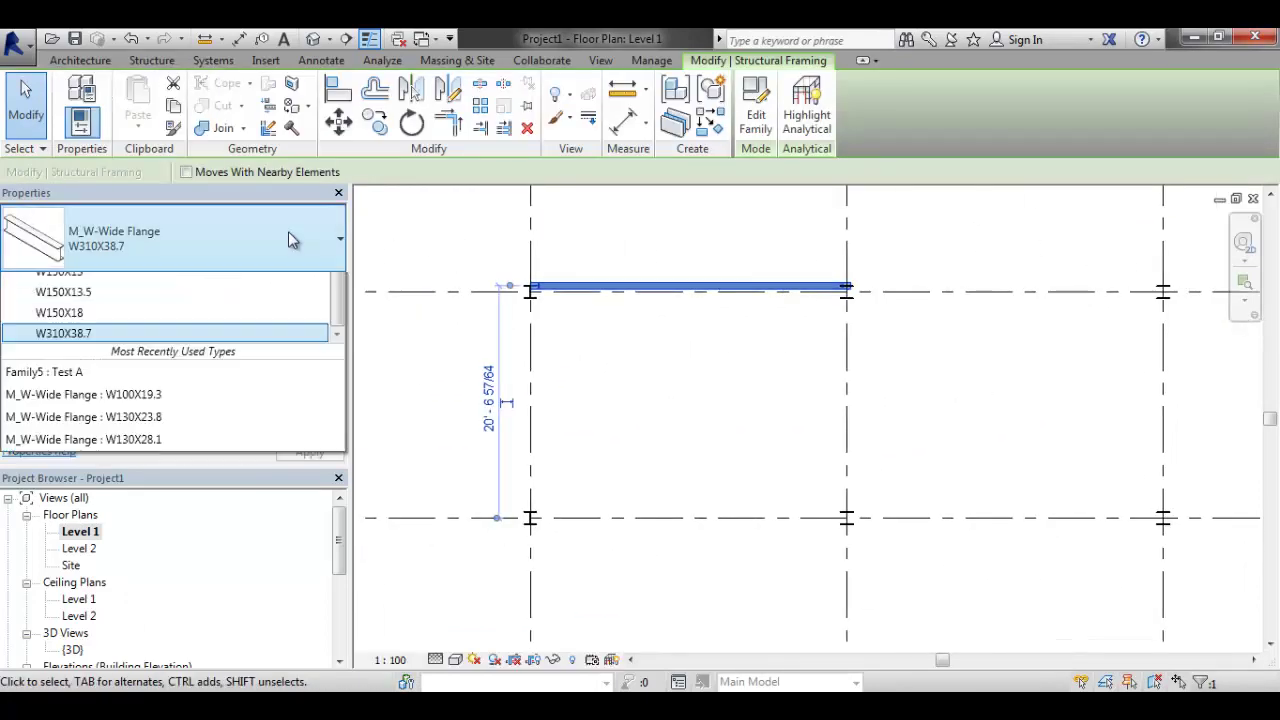
click(67, 320)
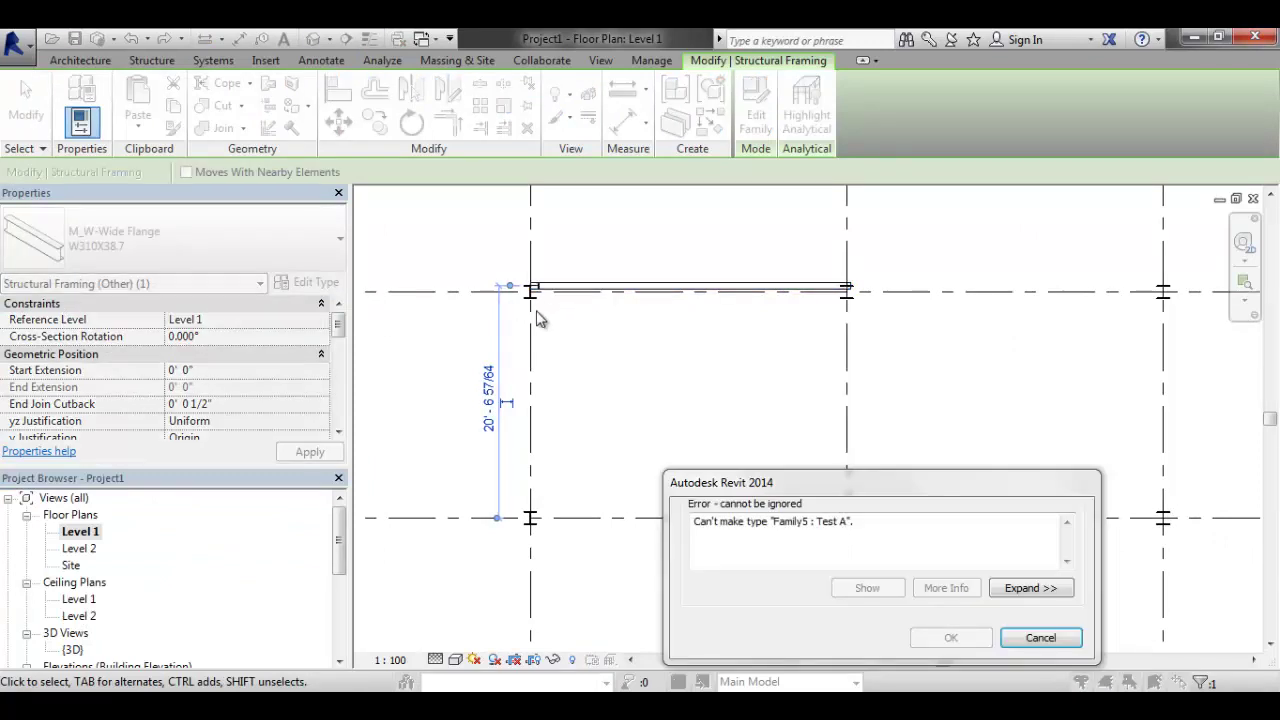
click(1040, 638)
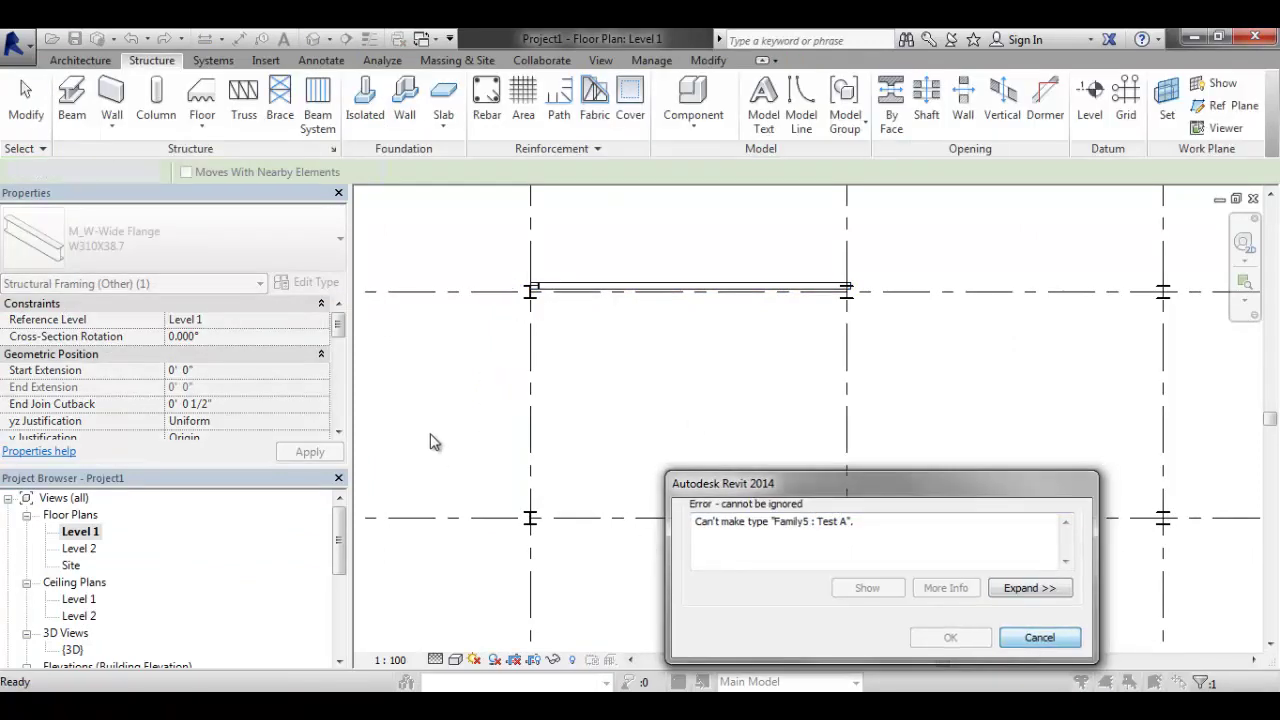
Try to change the grid 5 beam to the Family5 Test B type
click(110, 240)
click(118, 234)
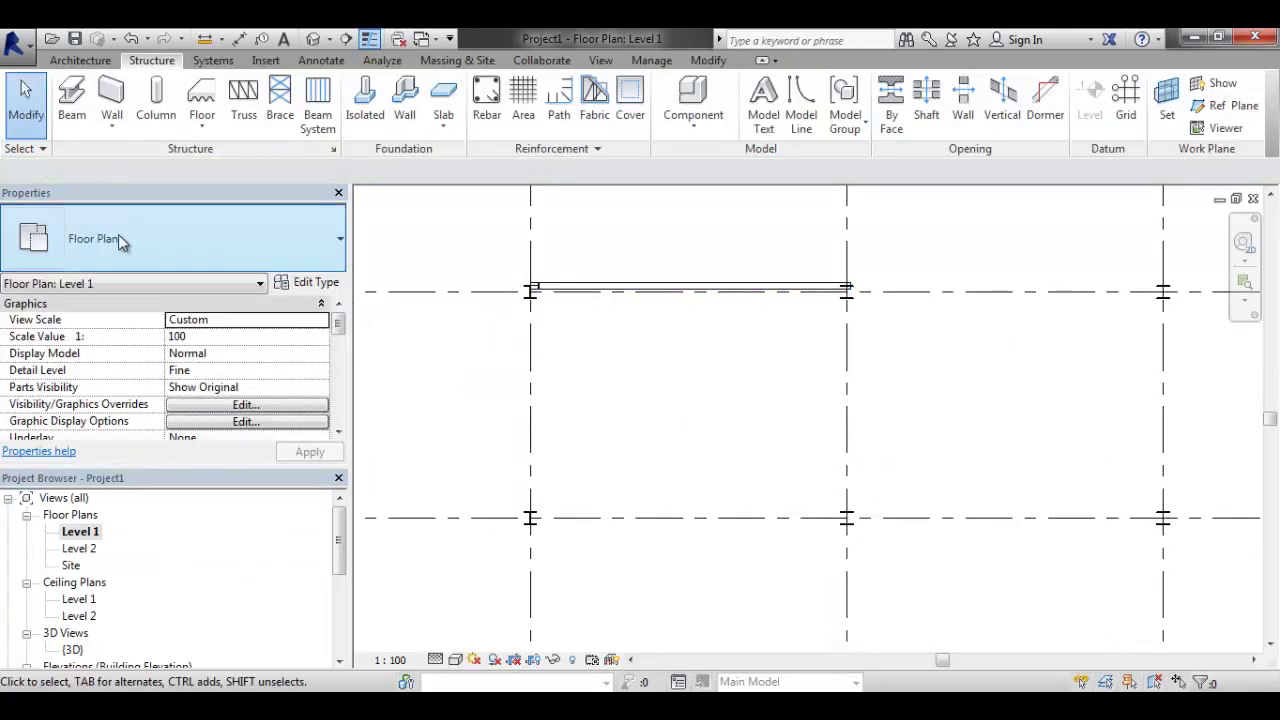
click(568, 290)
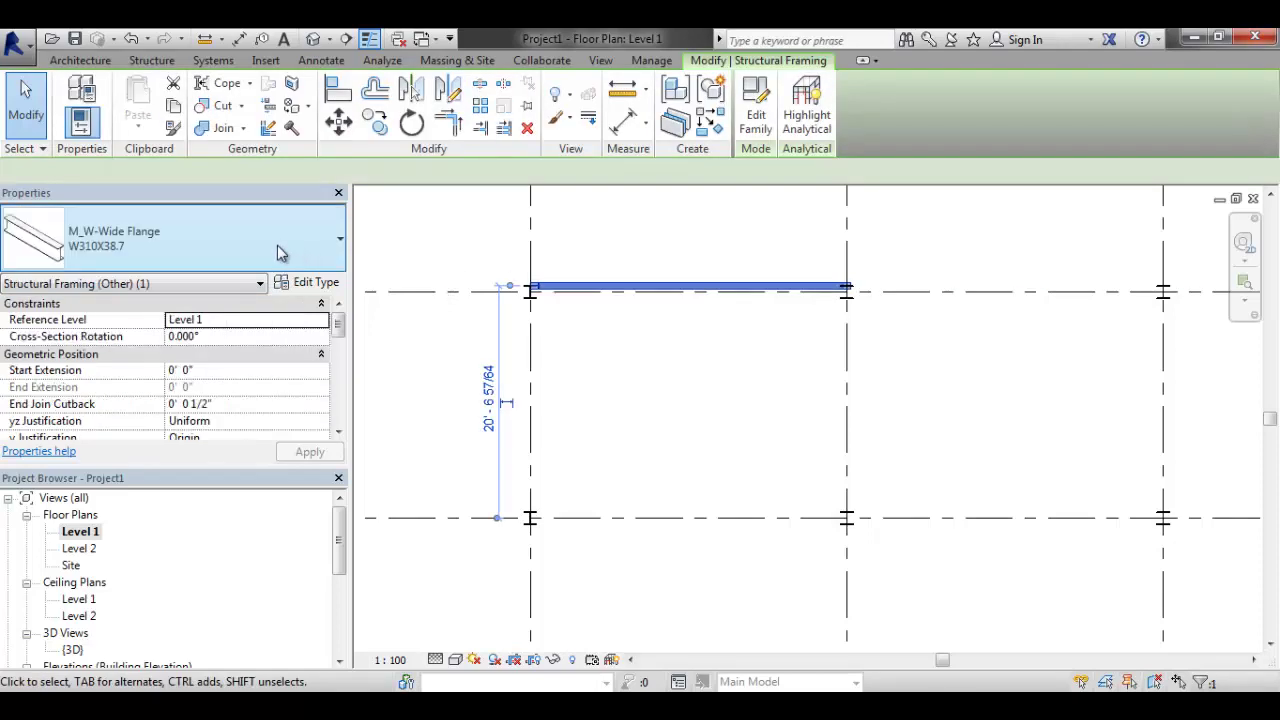
click(277, 245)
click(114, 335)
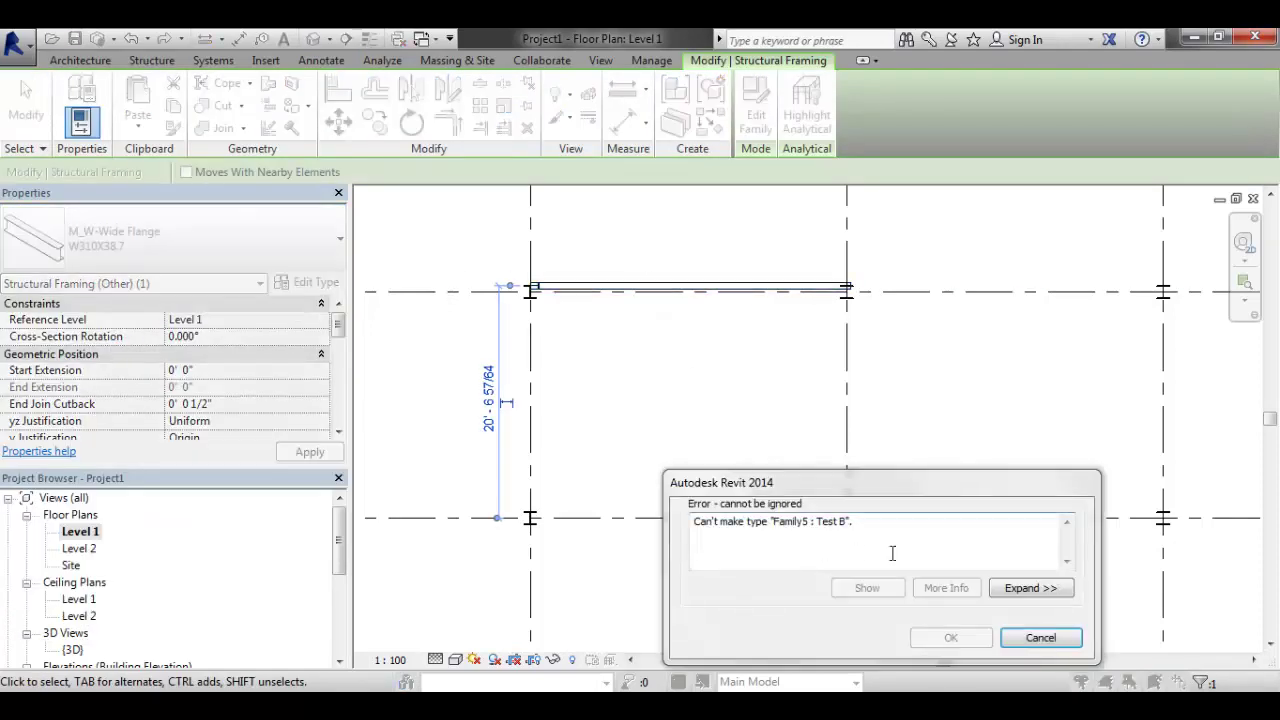
click(1041, 638)
Place one Family5 Test A truss on Level 1 in the bay below the grid 5 beam, about 10' 6" from the beam
scroll(790, 390, down, 2)
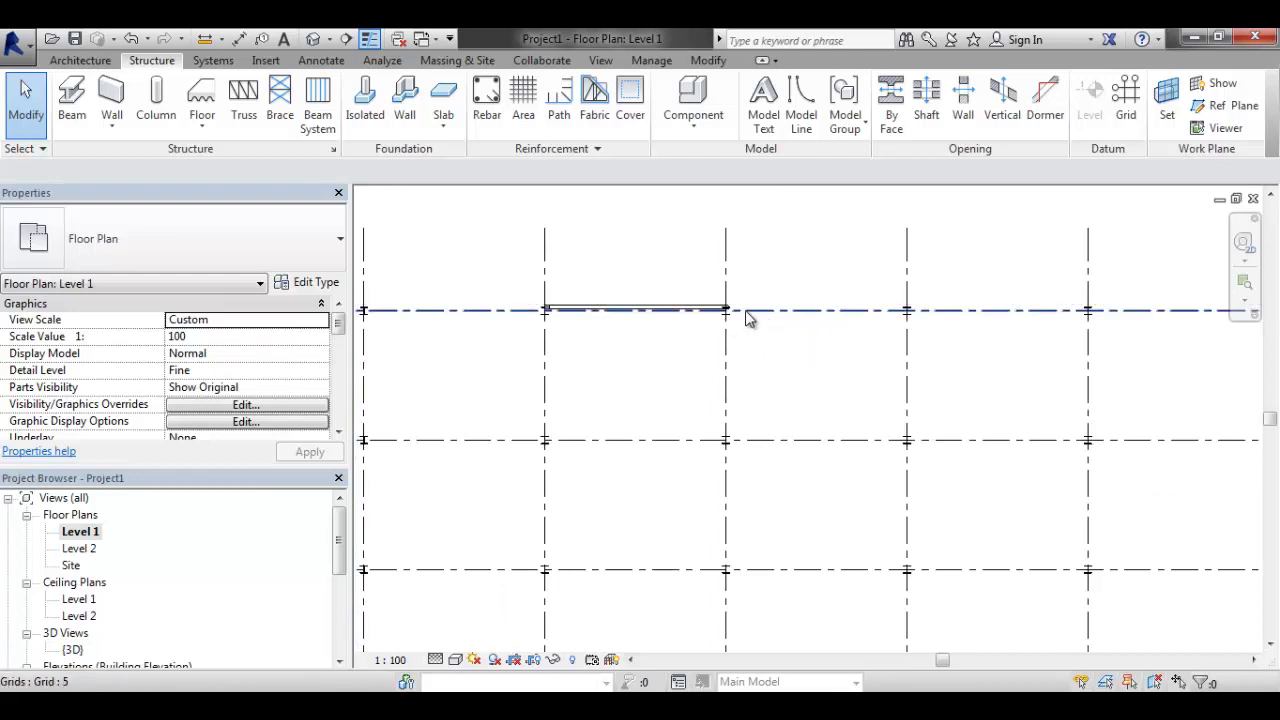
scroll(631, 246, down, 1)
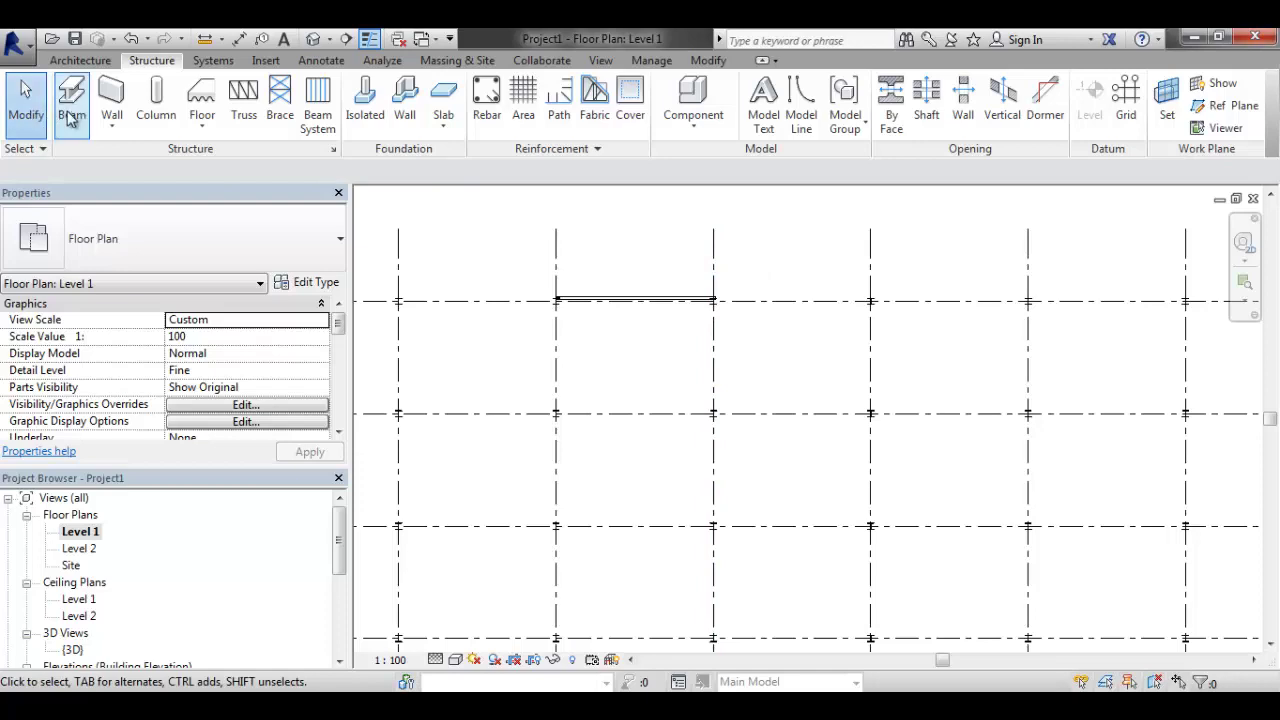
click(767, 448)
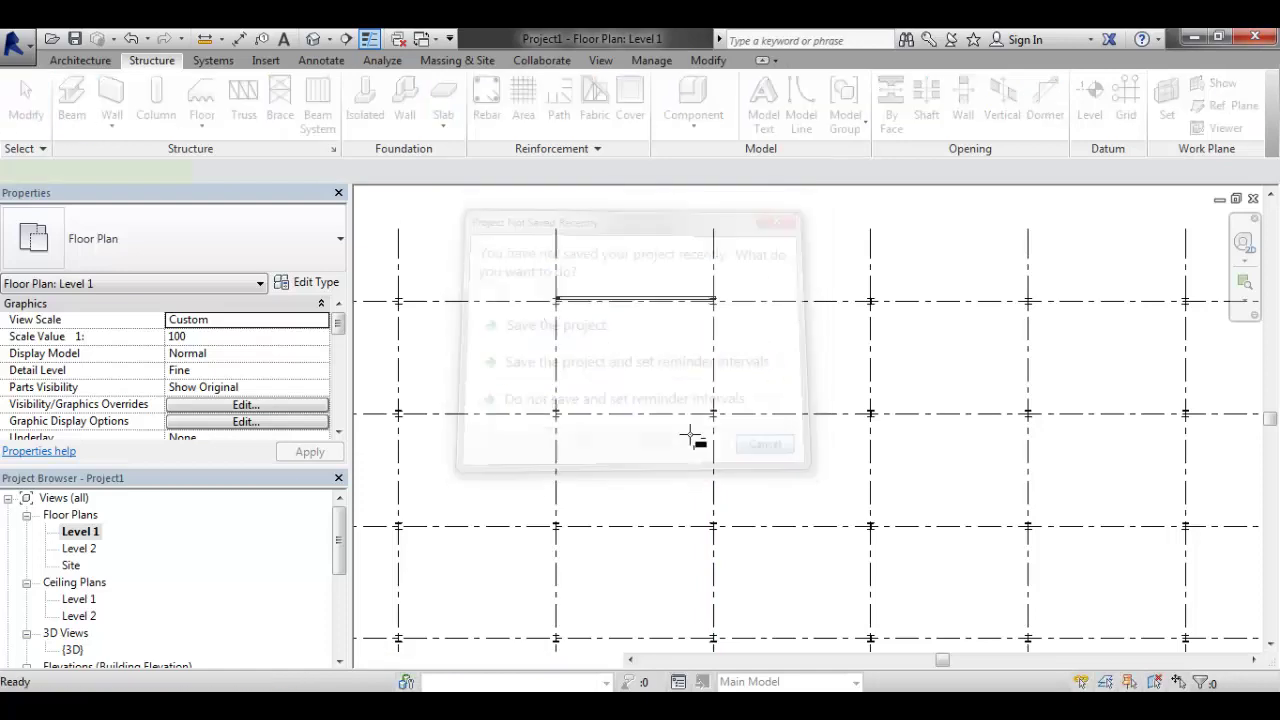
scroll(680, 340, up, 3)
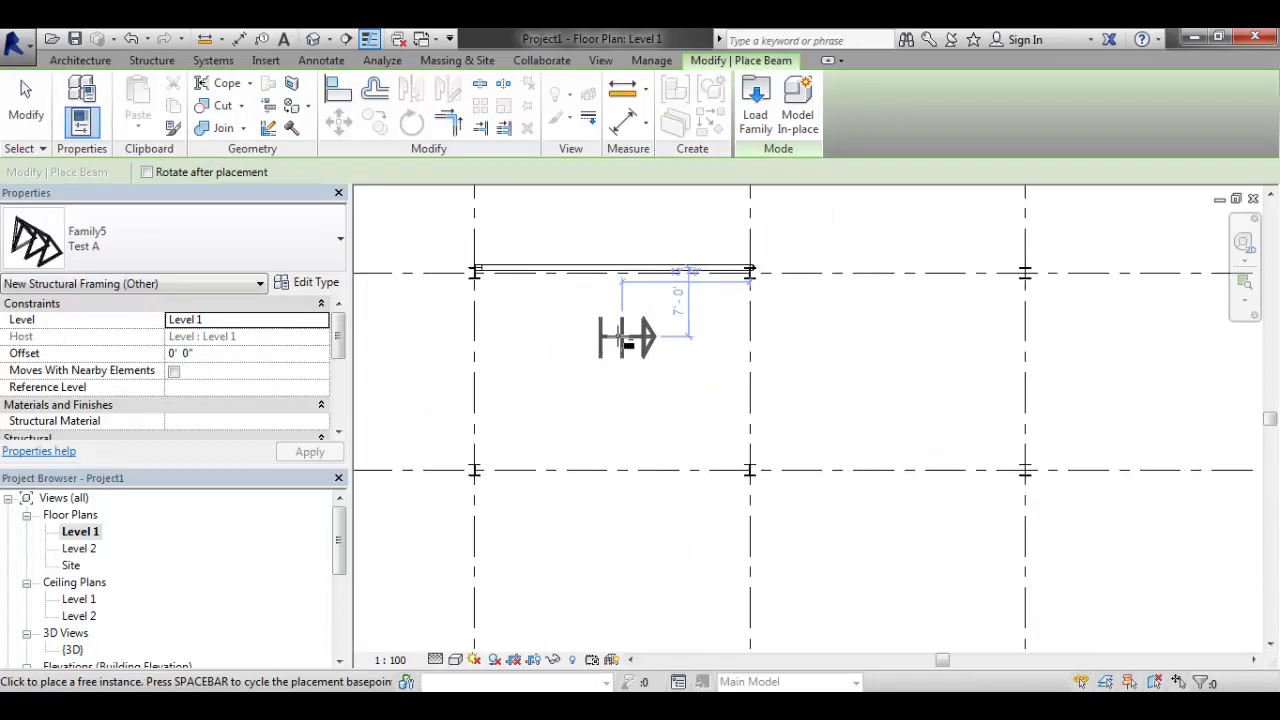
click(612, 395)
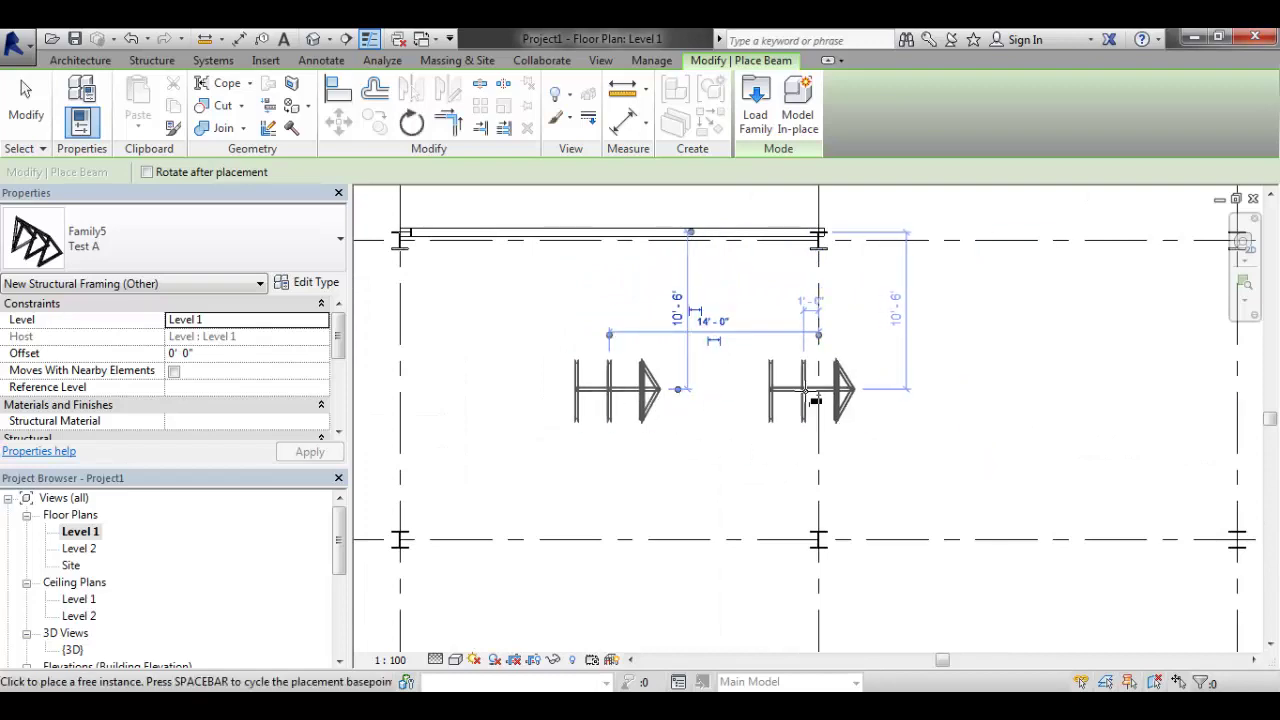
key(Escape)
key(Escape)
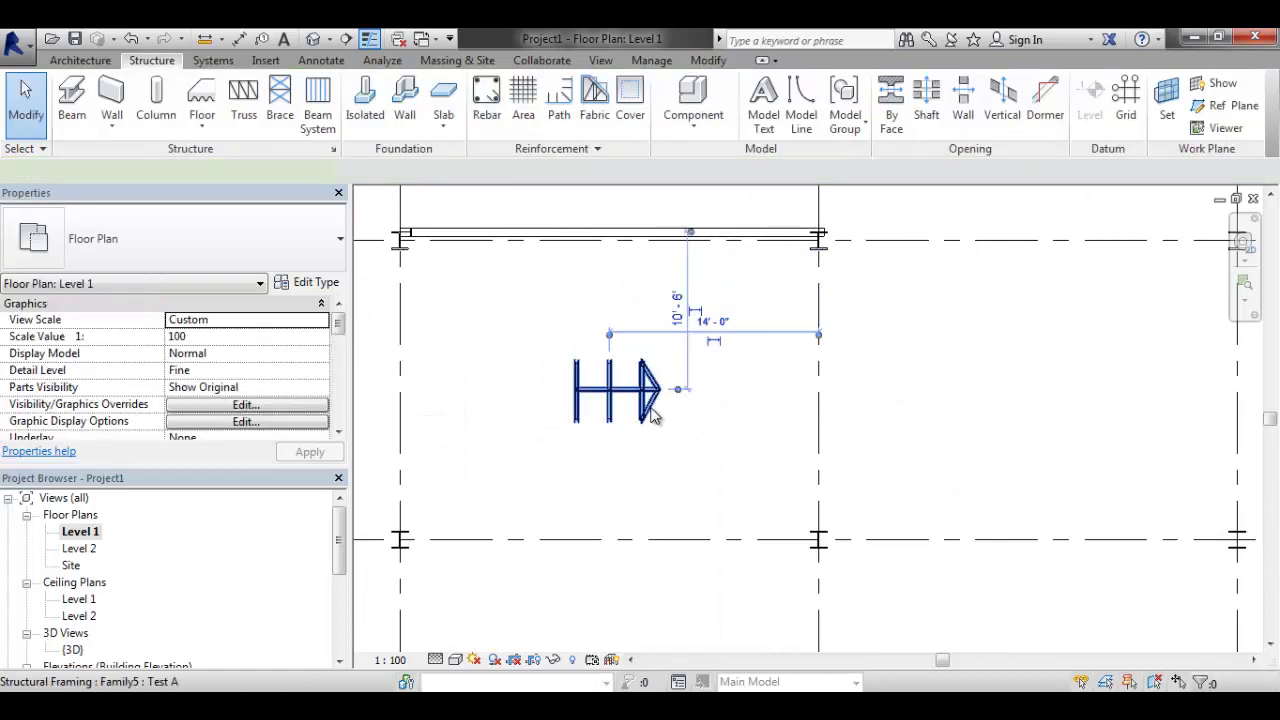
Set the placed truss's Test A type Length to 12' 0"
click(651, 412)
click(302, 283)
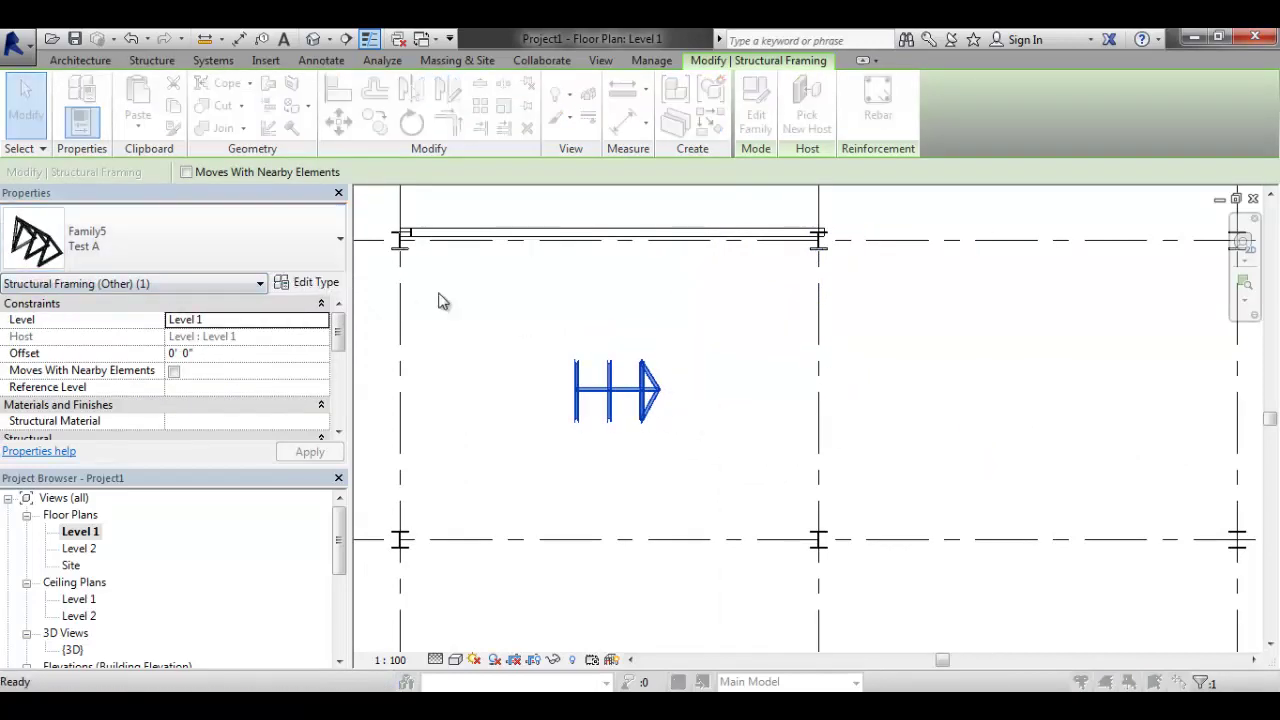
click(703, 241)
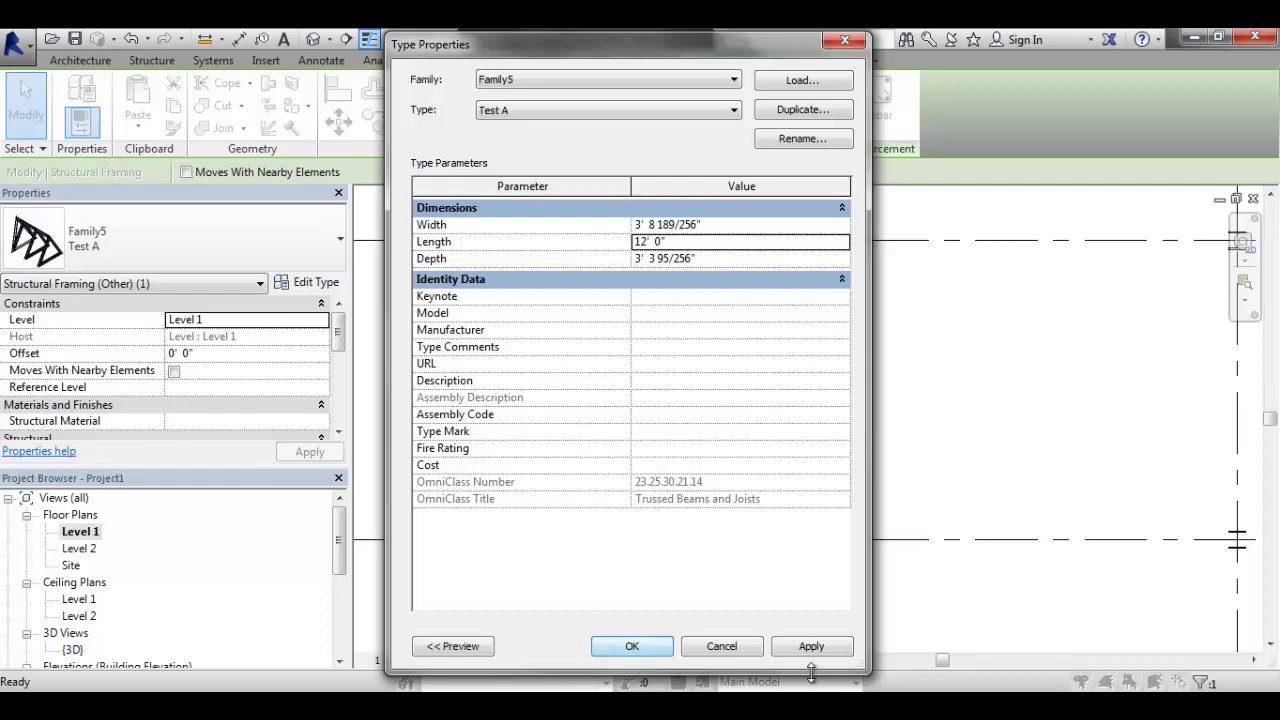
click(631, 646)
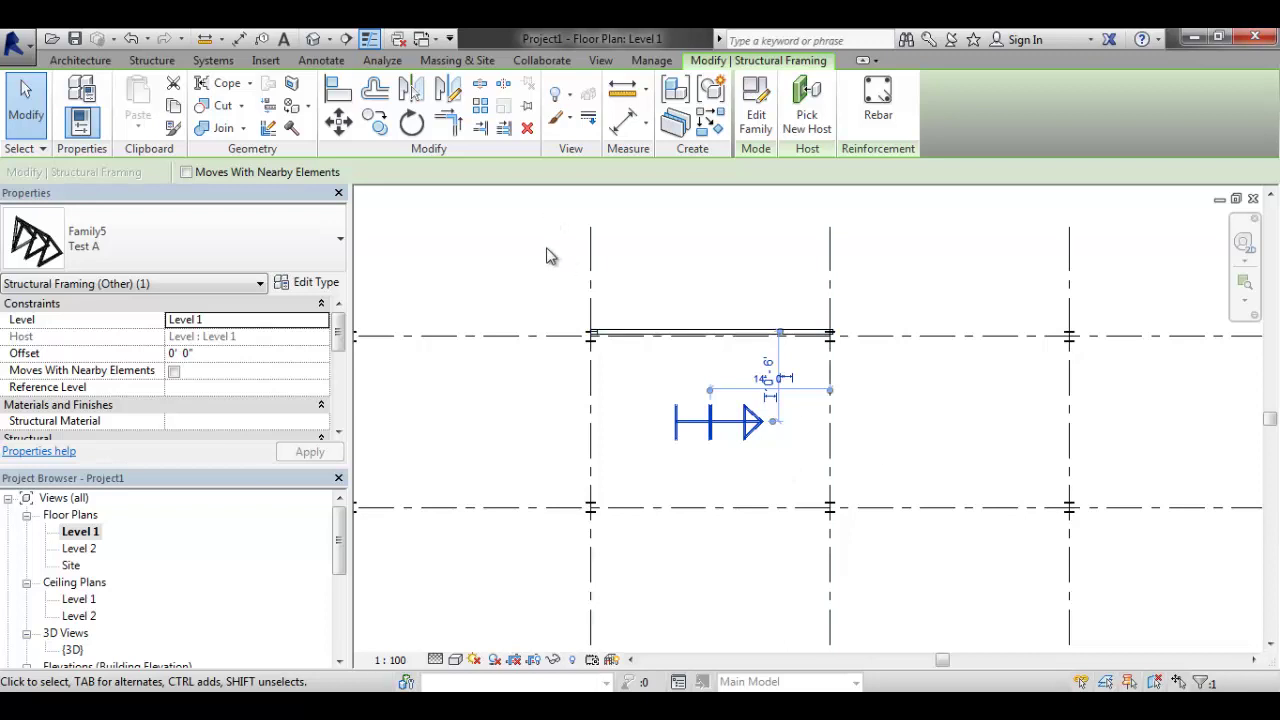
middle_drag(861, 261, 857, 266)
click(914, 434)
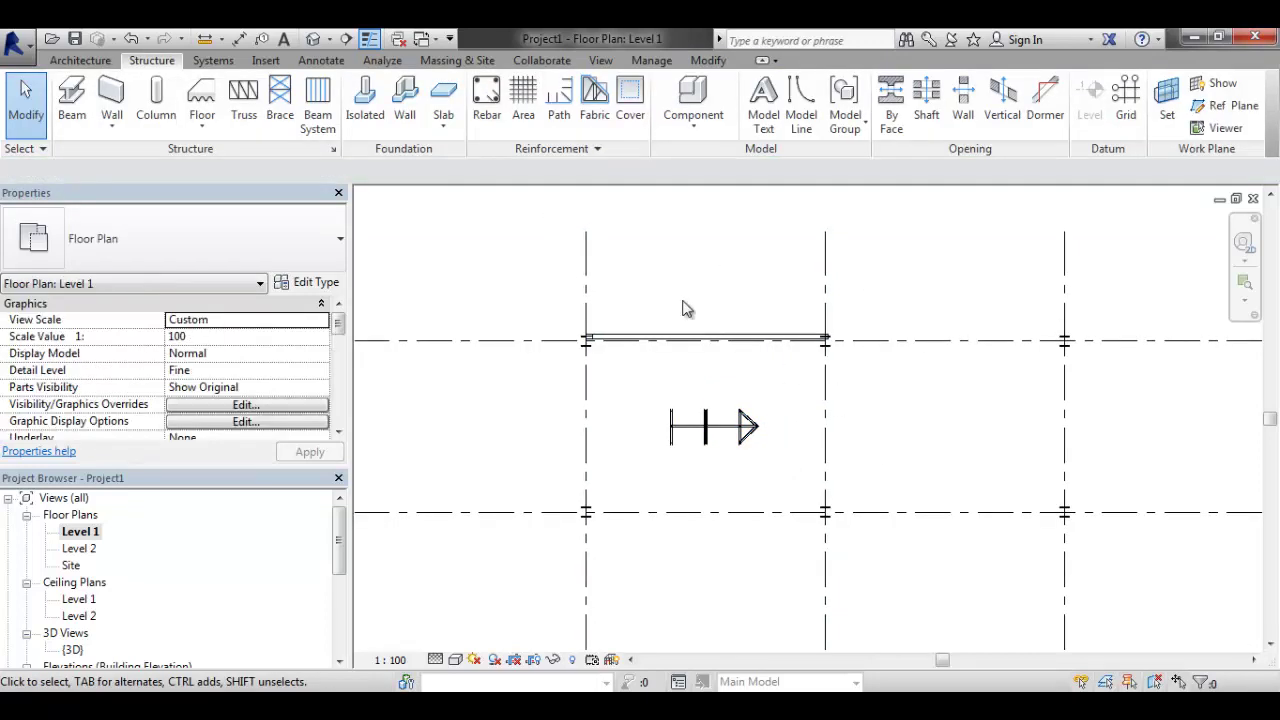
Create a structural beam system with a rectangular boundary in the empty bay to the right of the placed truss
click(66, 62)
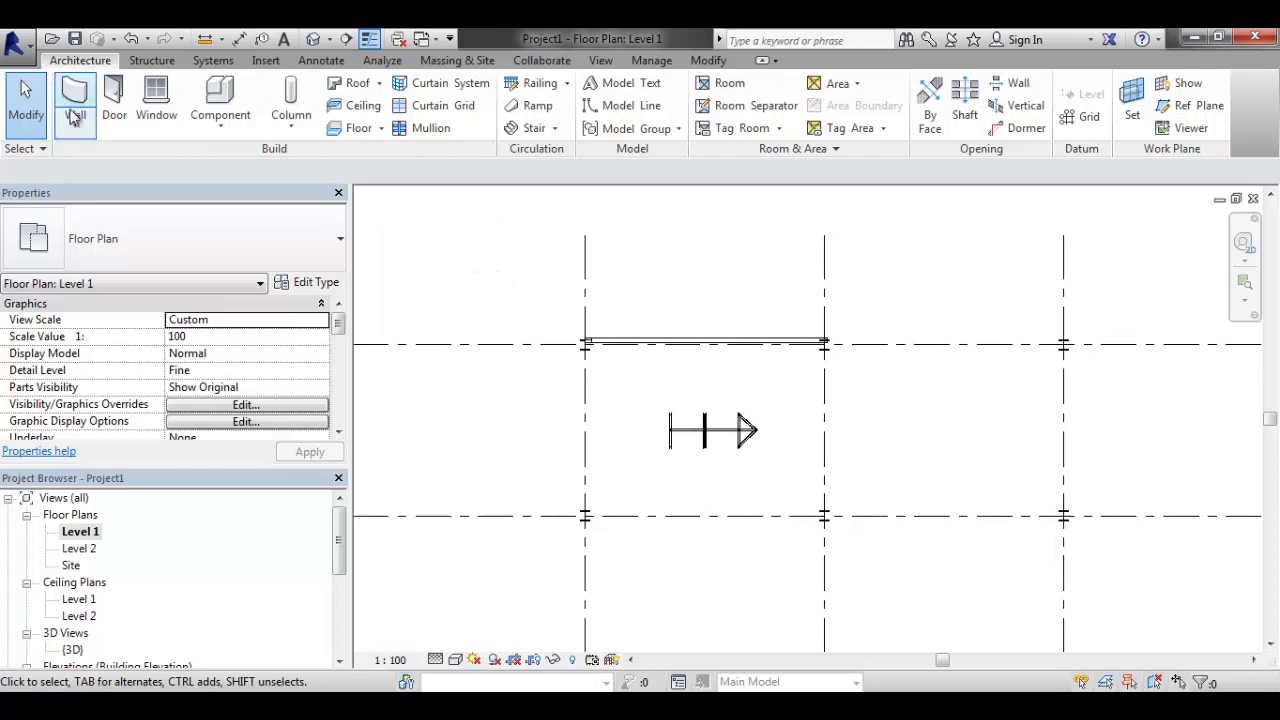
click(151, 60)
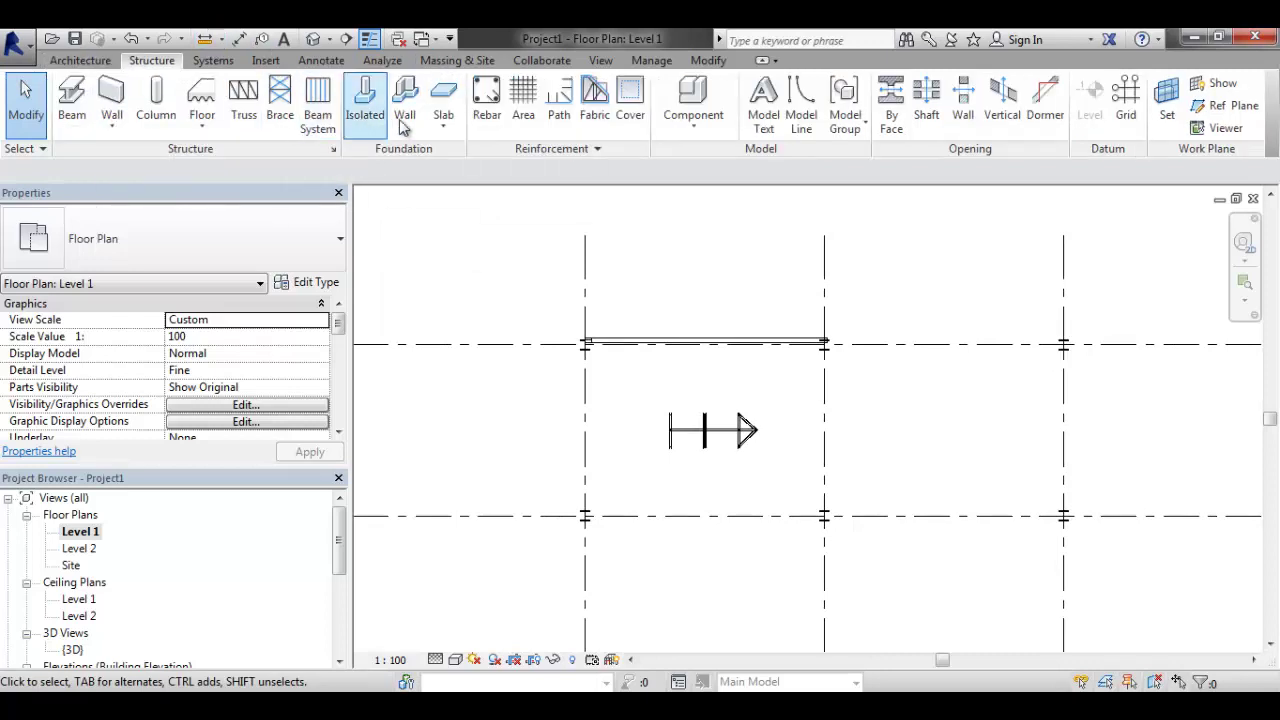
click(317, 100)
click(840, 100)
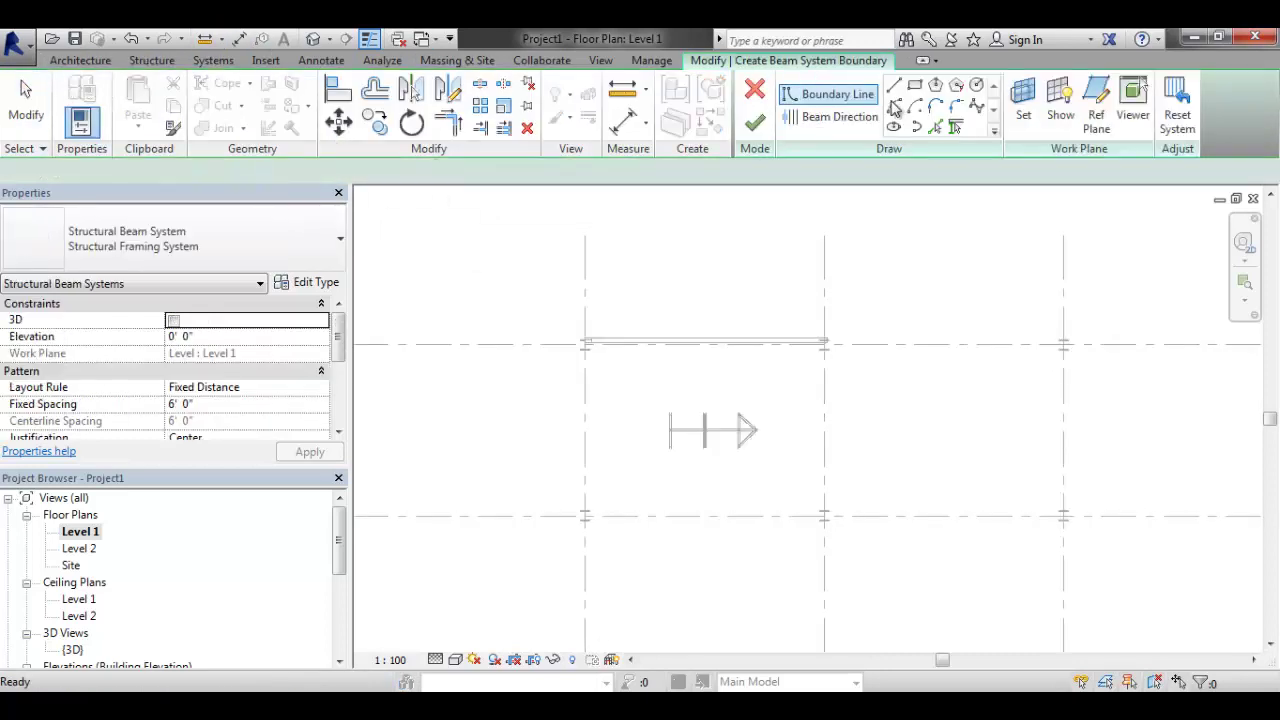
middle_drag(725, 398, 559, 355)
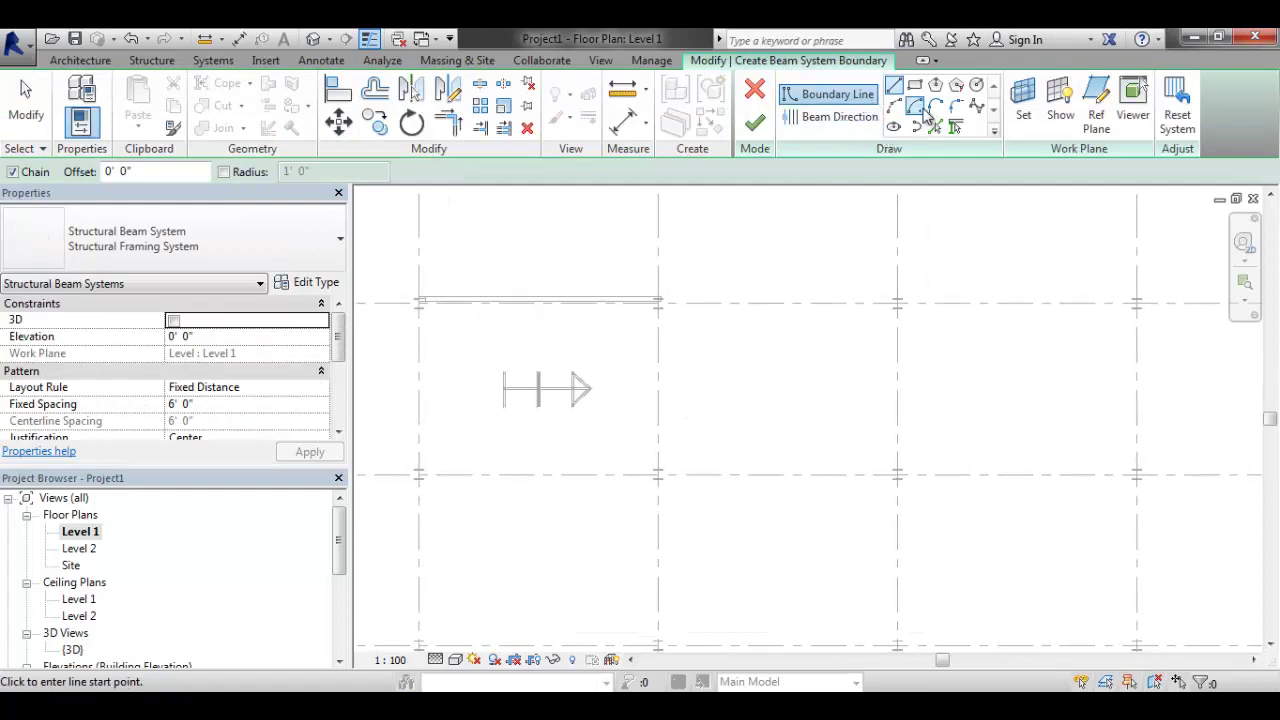
click(915, 87)
click(709, 345)
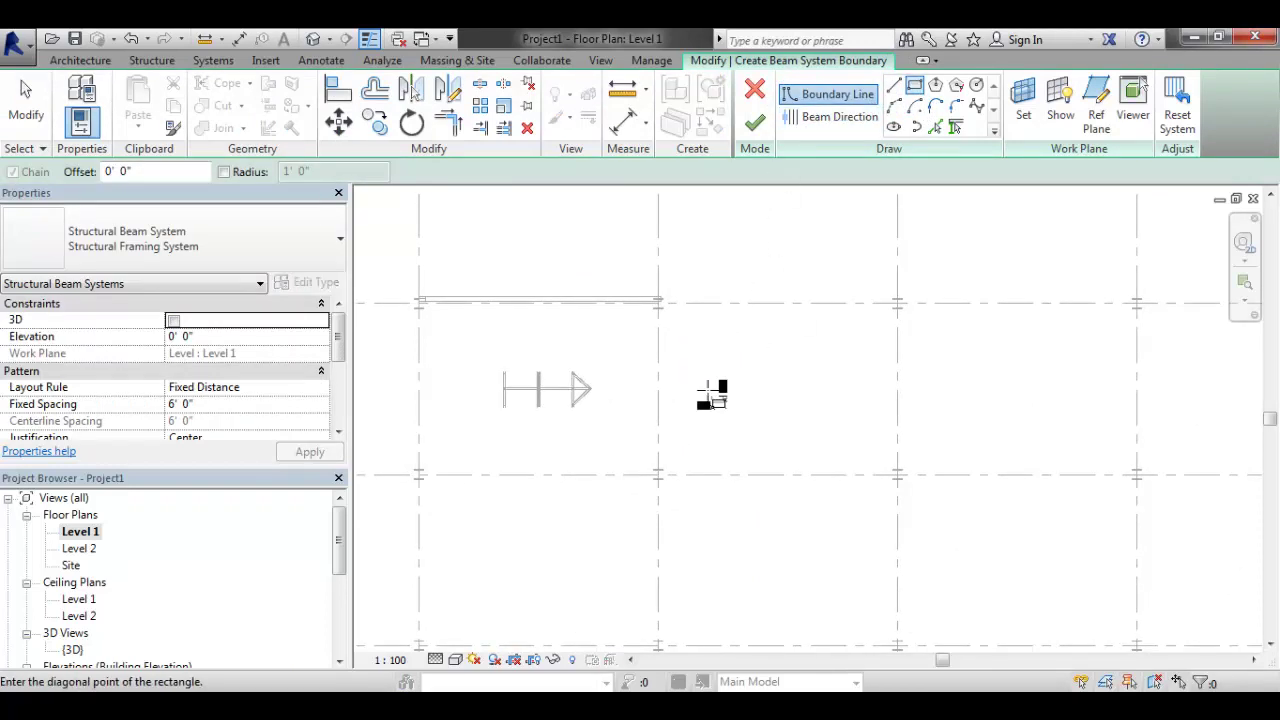
click(855, 422)
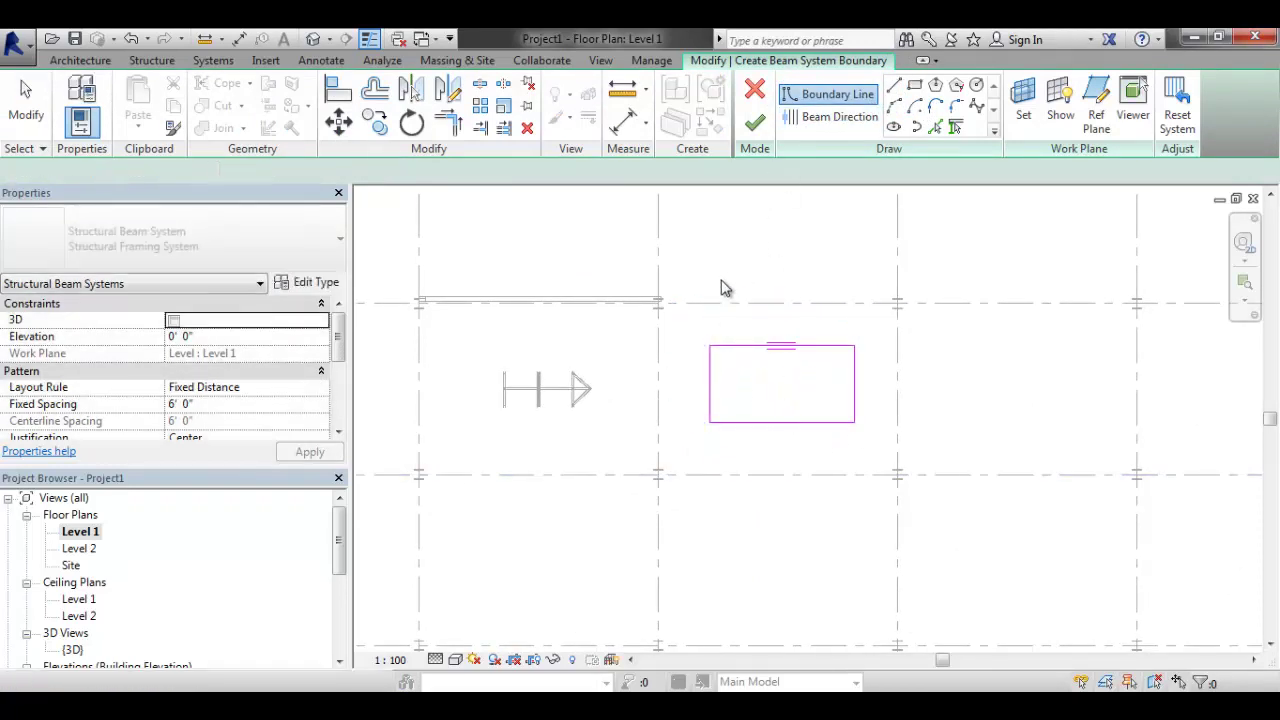
click(755, 122)
Open the available beam sizes for the new beam system
scroll(695, 335, up, 2)
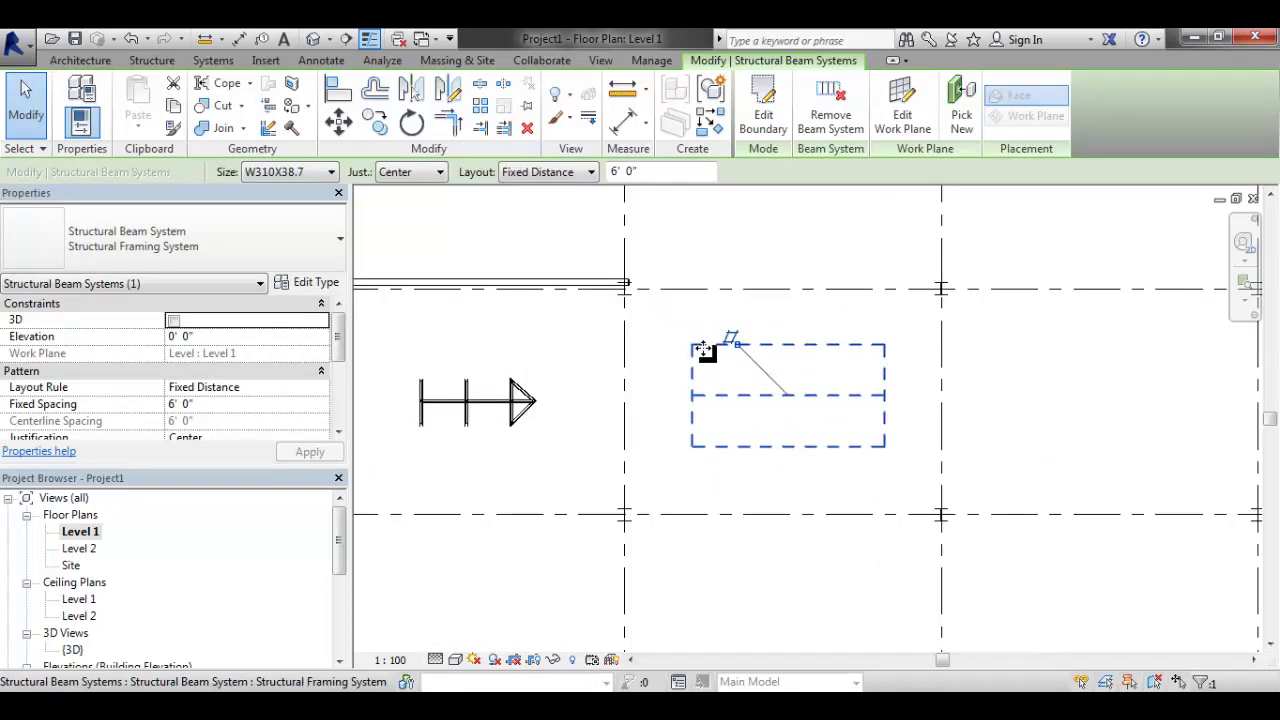
click(278, 172)
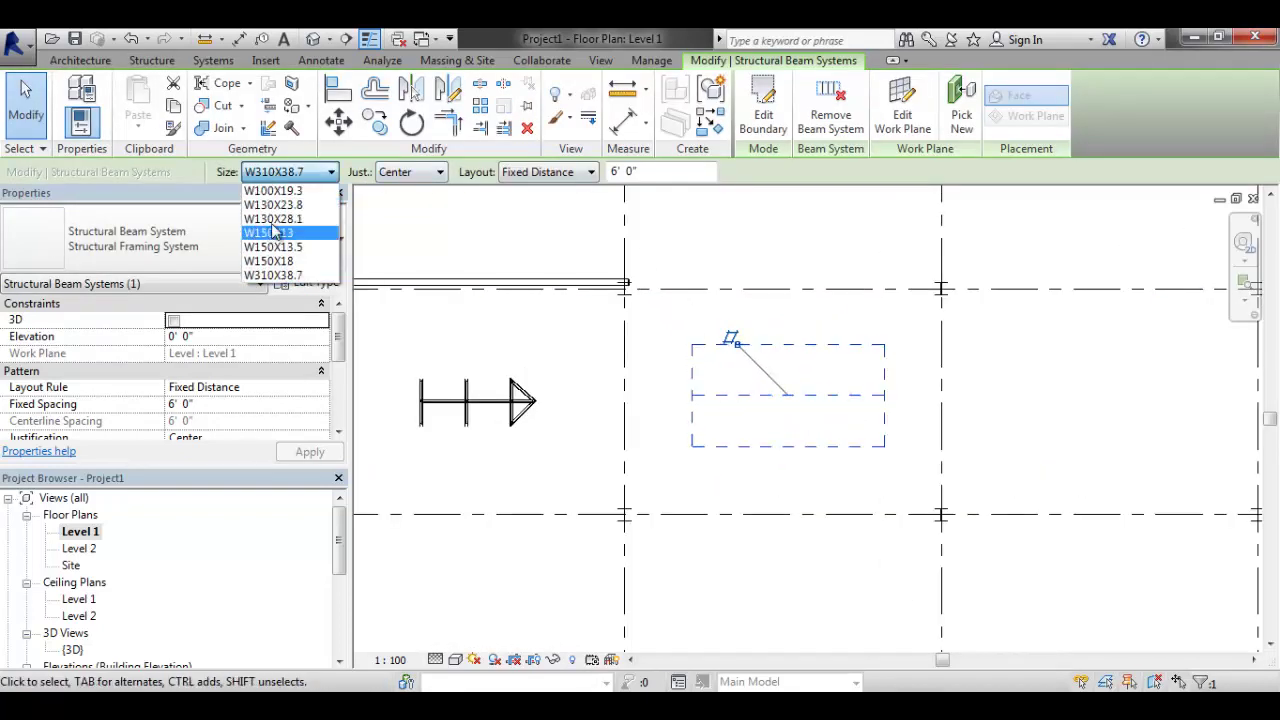